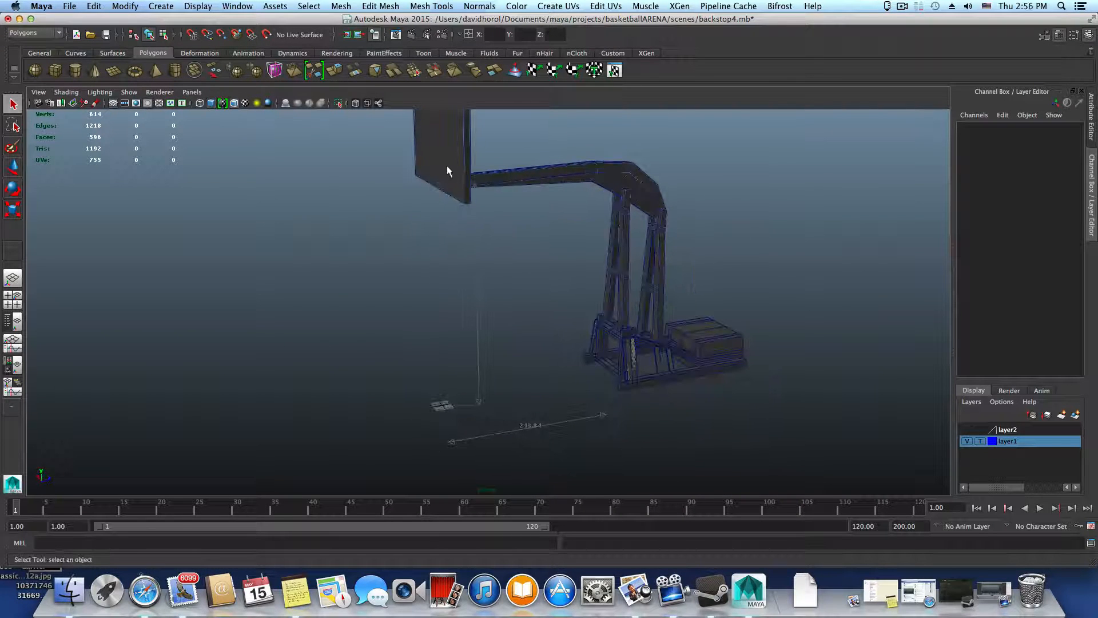
Examine the basketball backstop model and the area around the origin grid from several angles
middle_click_drag(539, 277, 562, 273, "alt")
right_click_drag(525, 289, 599, 312, "alt")
middle_click_drag(599, 312, 579, 334, "alt")
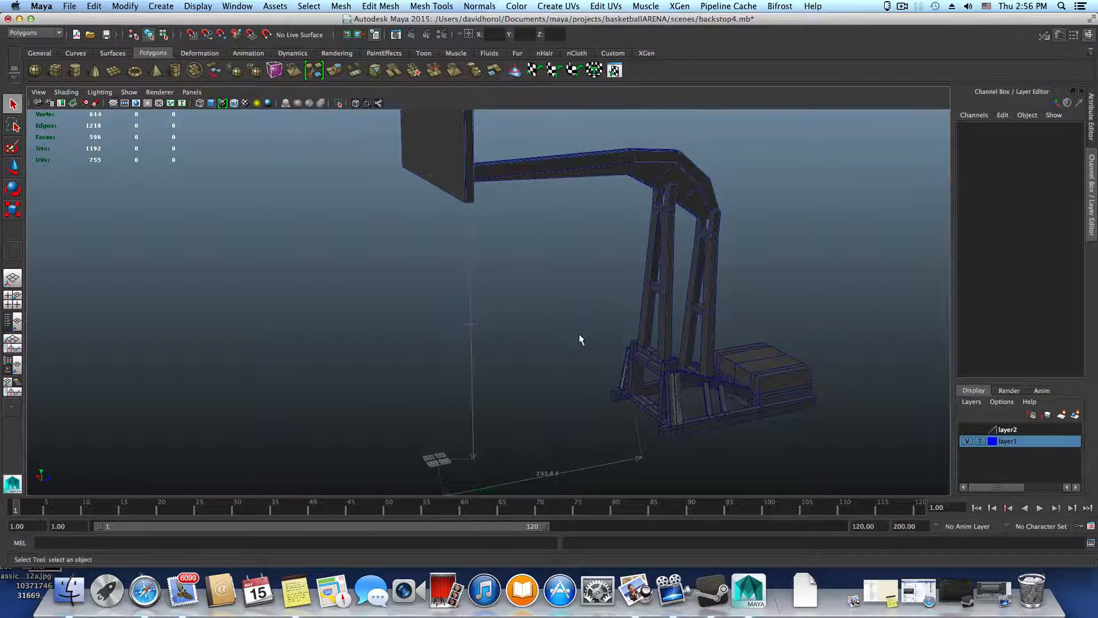
left_click_drag(579, 334, 561, 309, "alt")
right_click_drag(500, 348, 590, 383, "alt")
left_click_drag(589, 385, 554, 385, "alt")
middle_click_drag(554, 385, 574, 304, "alt")
right_click_drag(571, 338, 701, 375, "alt")
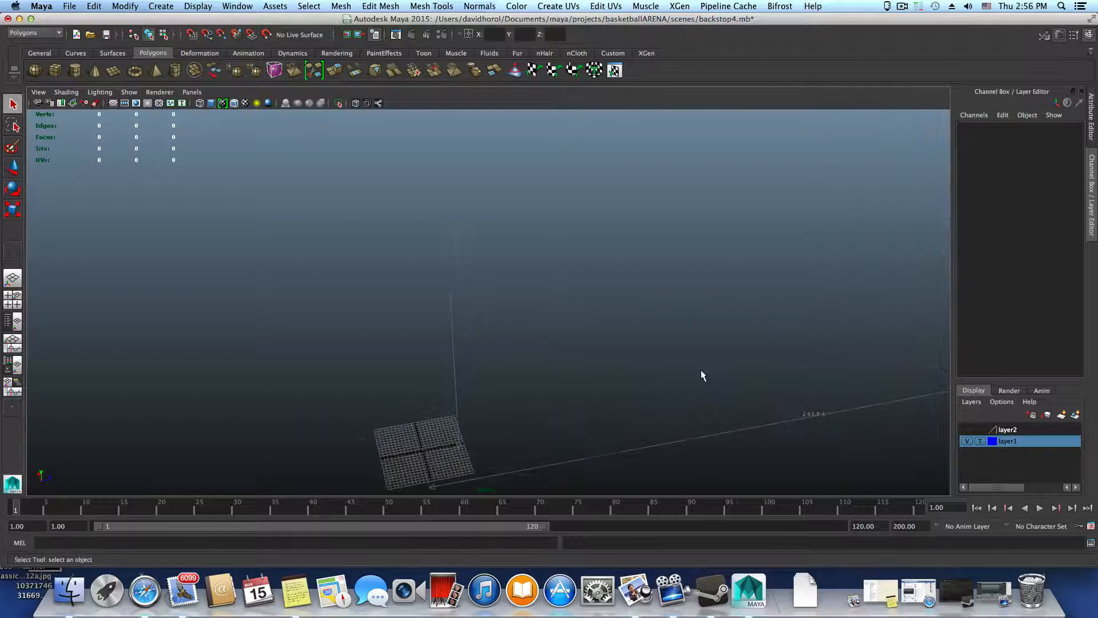
left_click_drag(701, 375, 427, 333, "alt")
middle_click_drag(438, 335, 590, 446, "alt")
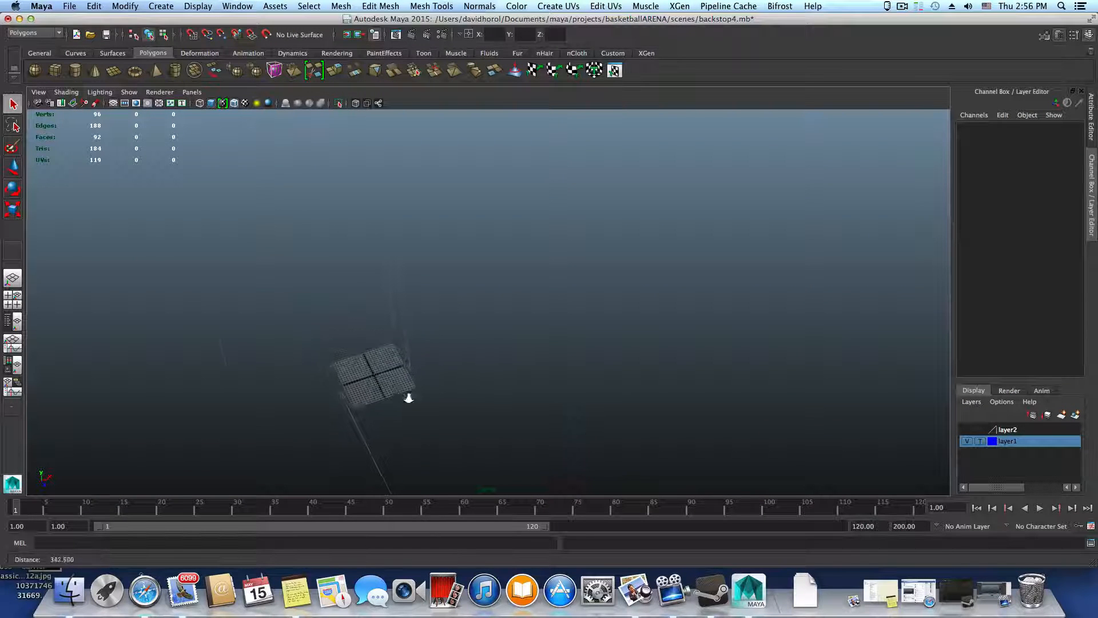
right_click_drag(407, 396, 547, 425, "alt")
left_click_drag(547, 425, 417, 414, "alt")
middle_click_drag(416, 414, 604, 388, "alt")
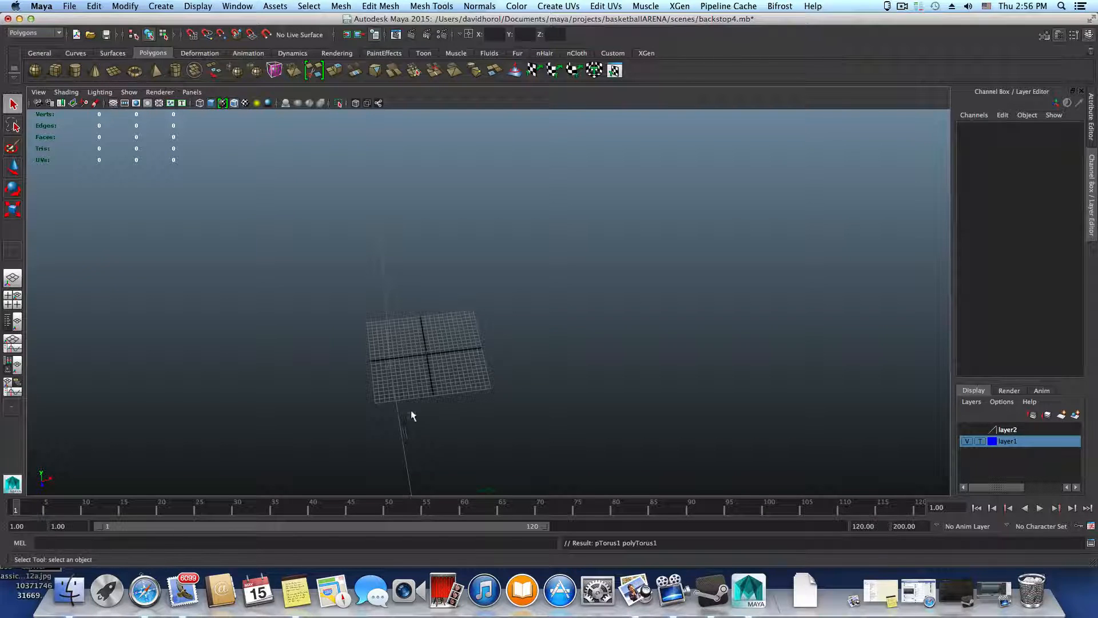
Create a polygon torus at the origin and scale it uniformly to about 8.63 on all axes
left_click(135, 68)
right_click_drag(419, 394, 653, 413, "alt")
middle_click_drag(654, 413, 695, 402, "alt")
left_click_drag(695, 402, 773, 412, "alt")
middle_click_drag(537, 473, 452, 487, "alt")
left_click_drag(452, 487, 485, 460, "alt")
key("w")
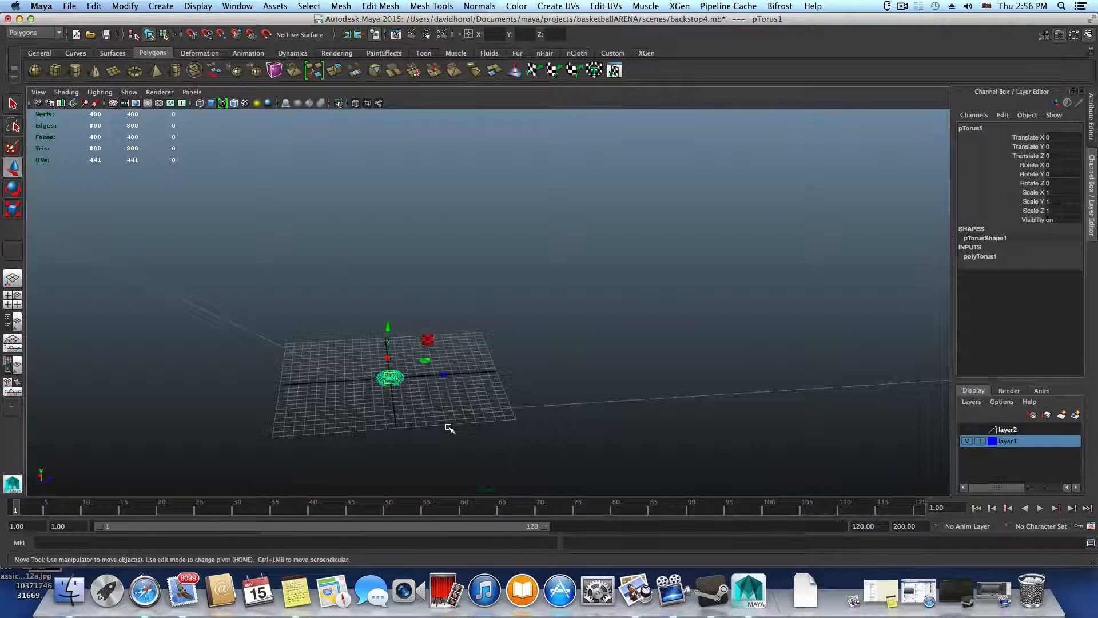
key("e")
key("r")
left_click_drag(392, 379, 466, 405)
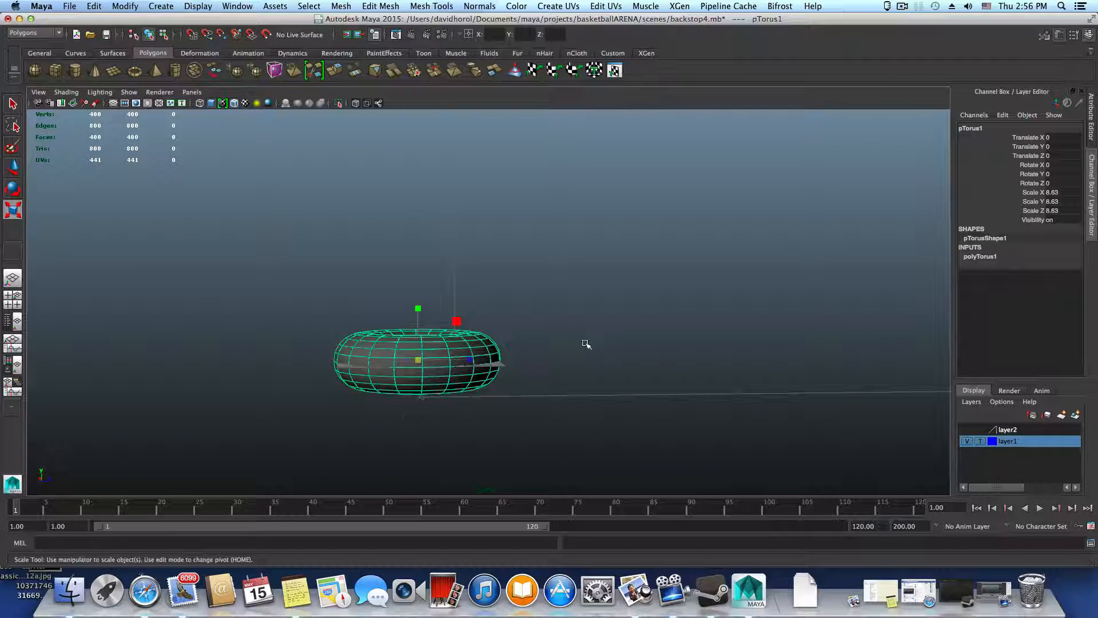
Open the torus's creation attributes and set Subdivisions Axis to 24
left_click(1059, 35)
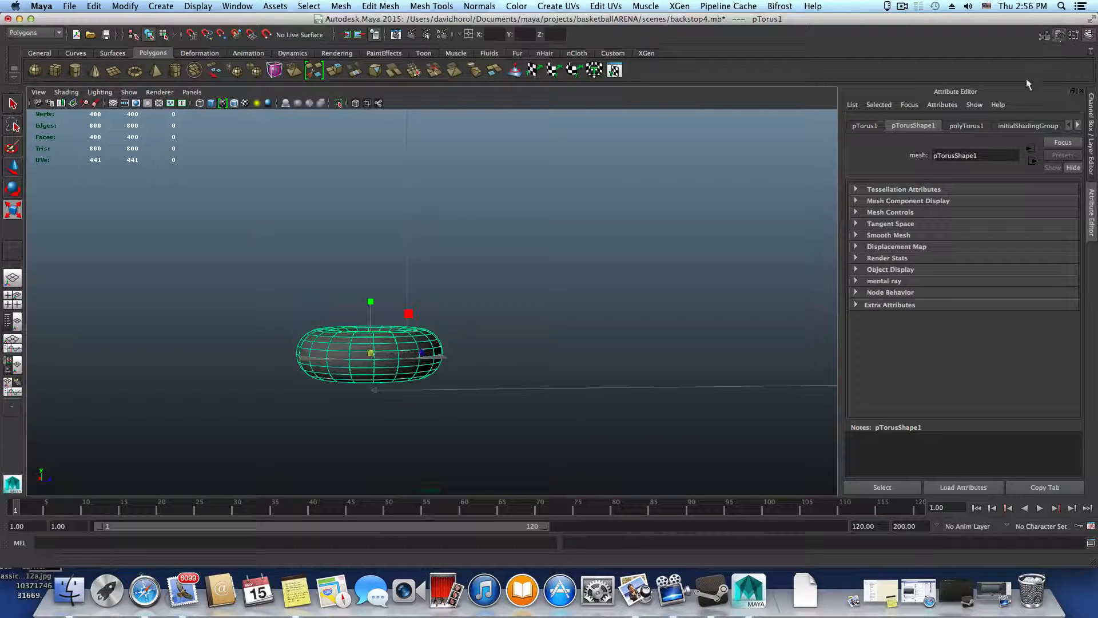
left_click(967, 125)
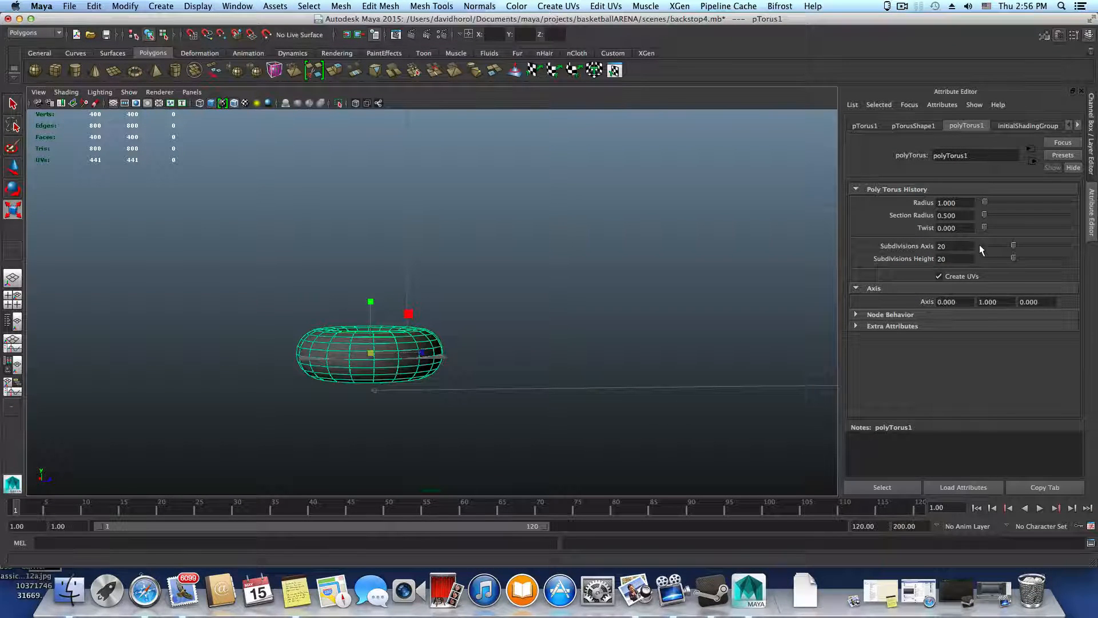
double_click(954, 246)
type("24")
key("Return")
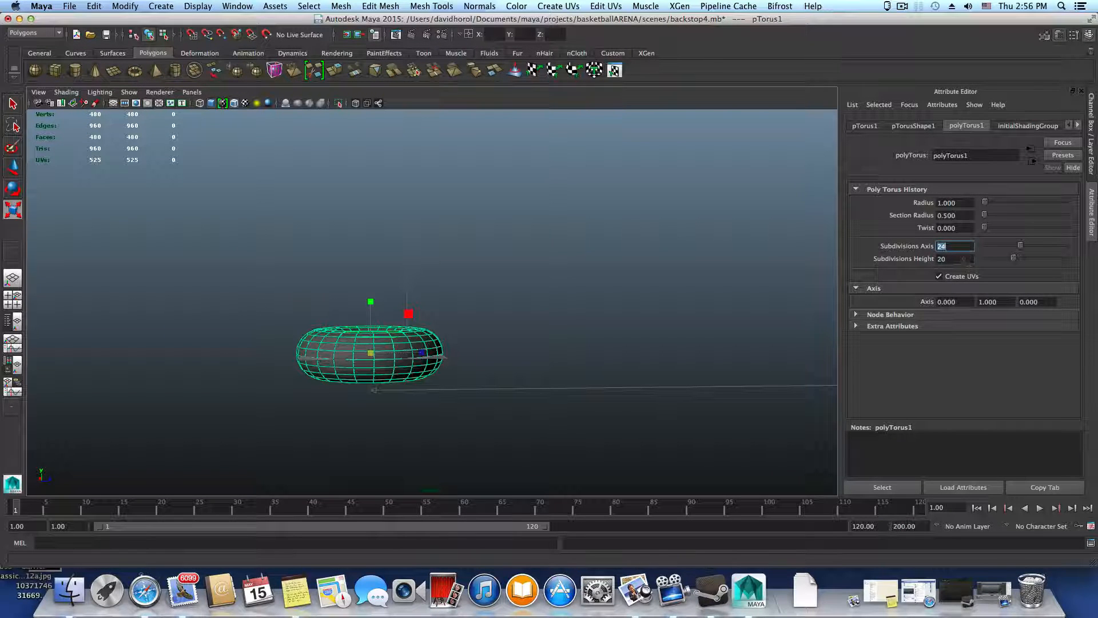
Try Subdivisions Height values of 10, 6 and 23 on the torus
key("Tab")
type("10")
key("Return")
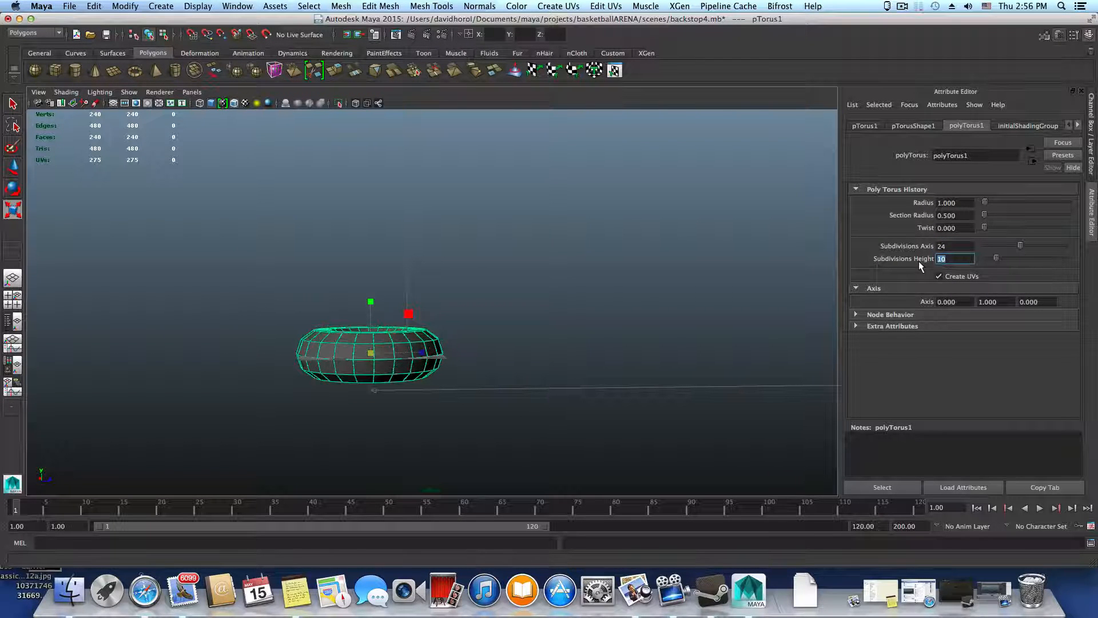
left_click_drag(491, 392, 493, 449, "alt")
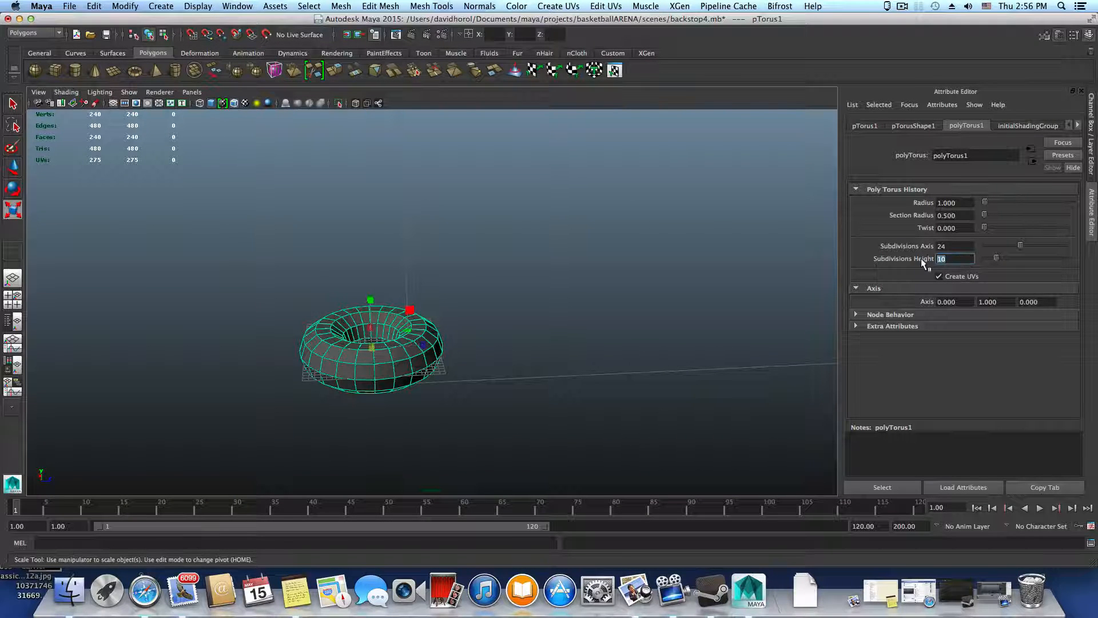
type("6")
key("Return")
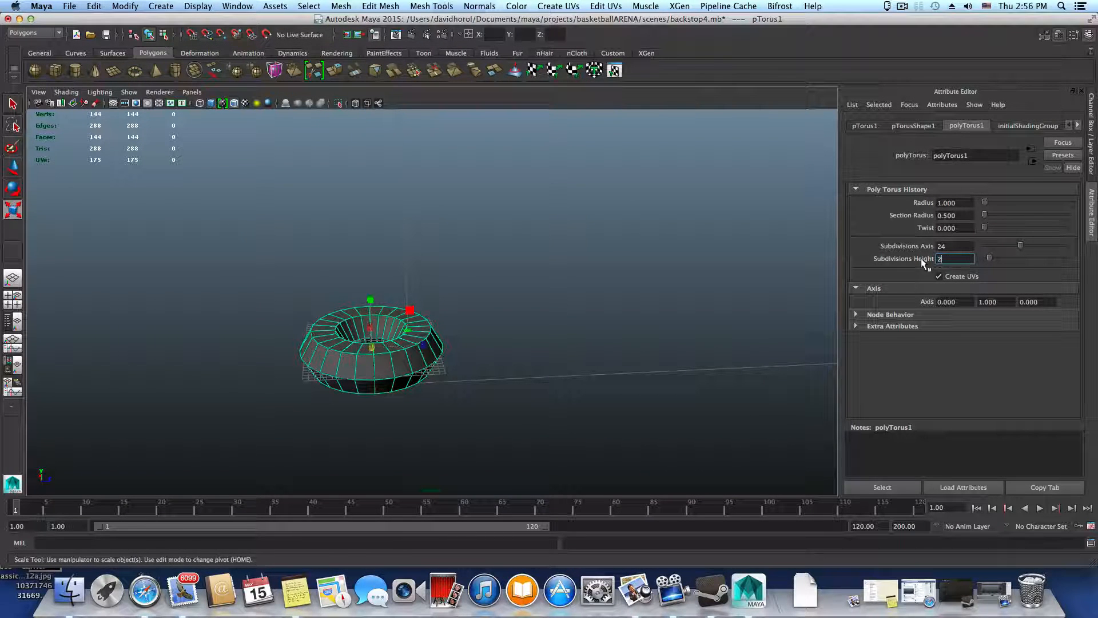
left_click(437, 391)
left_click(406, 355)
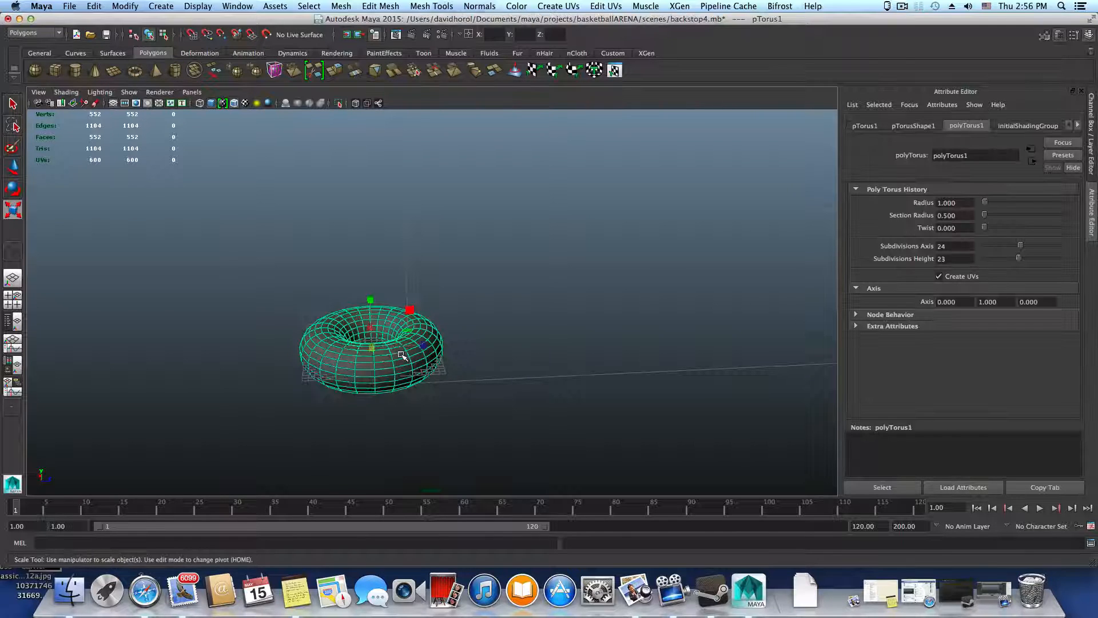
Show the torus unsmoothed and set its Subdivisions Height to 6
key("1")
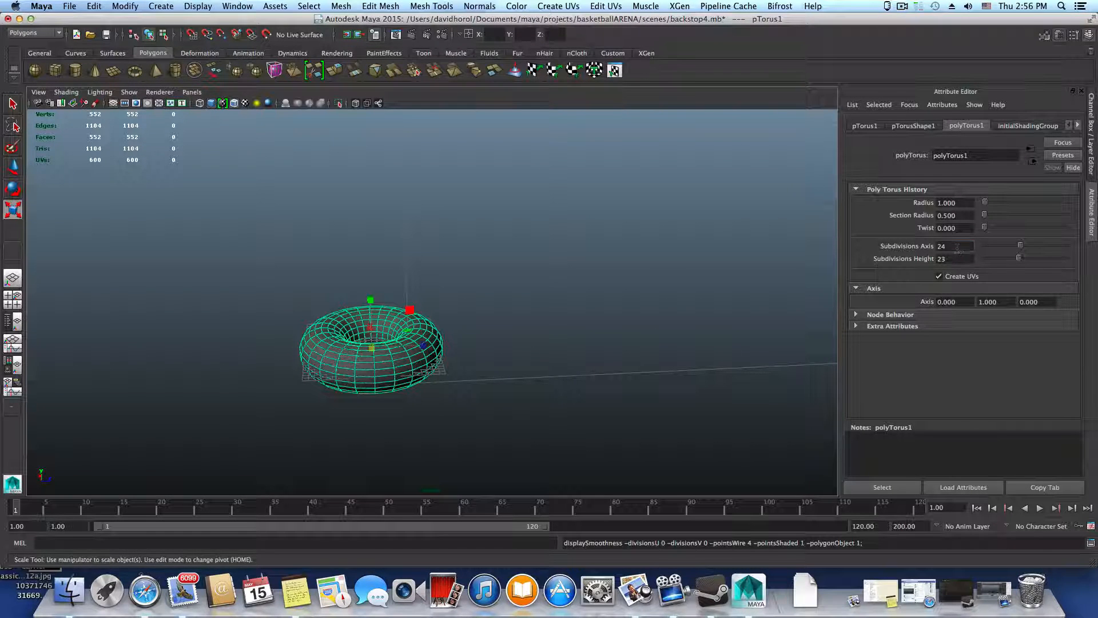
left_click(961, 259)
type("6")
key("Return")
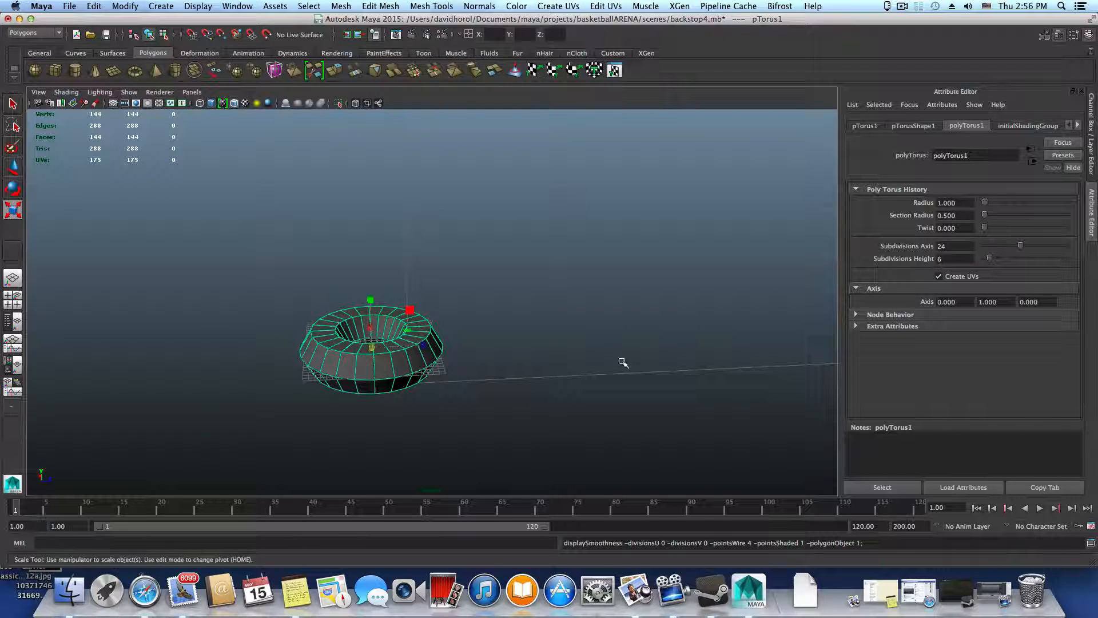
Preview the torus with smooth mesh display and return it to the unsmoothed display
key("3")
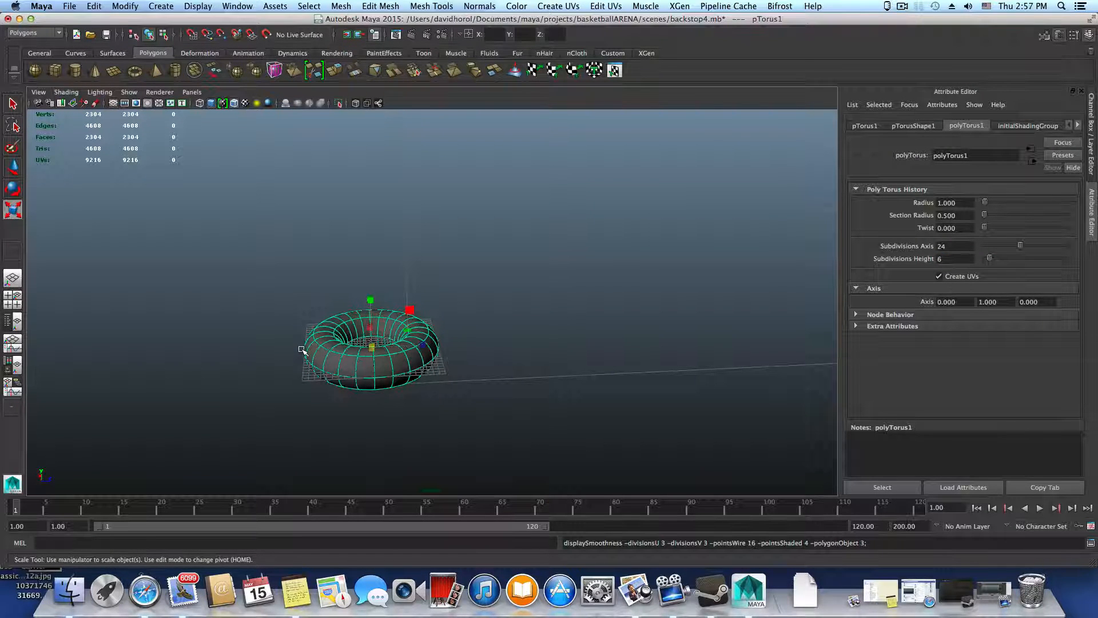
left_click_drag(302, 350, 504, 343, "alt")
key("r")
key("1")
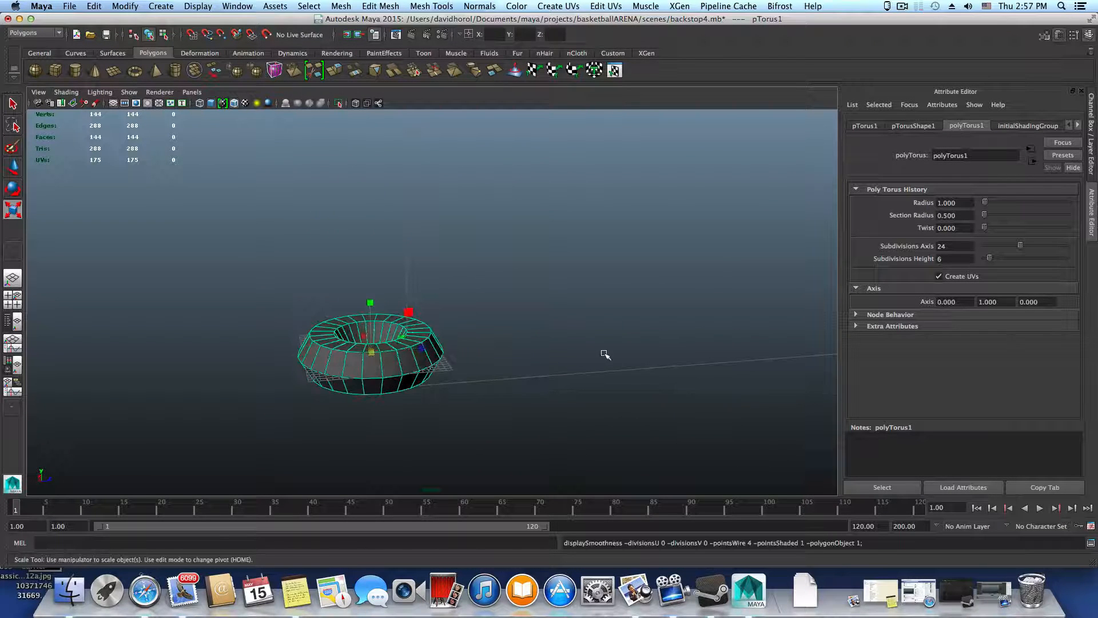
Increase the torus's Radius to about 15.39 to make a thin, wide ring
left_click_drag(605, 355, 490, 336, "alt")
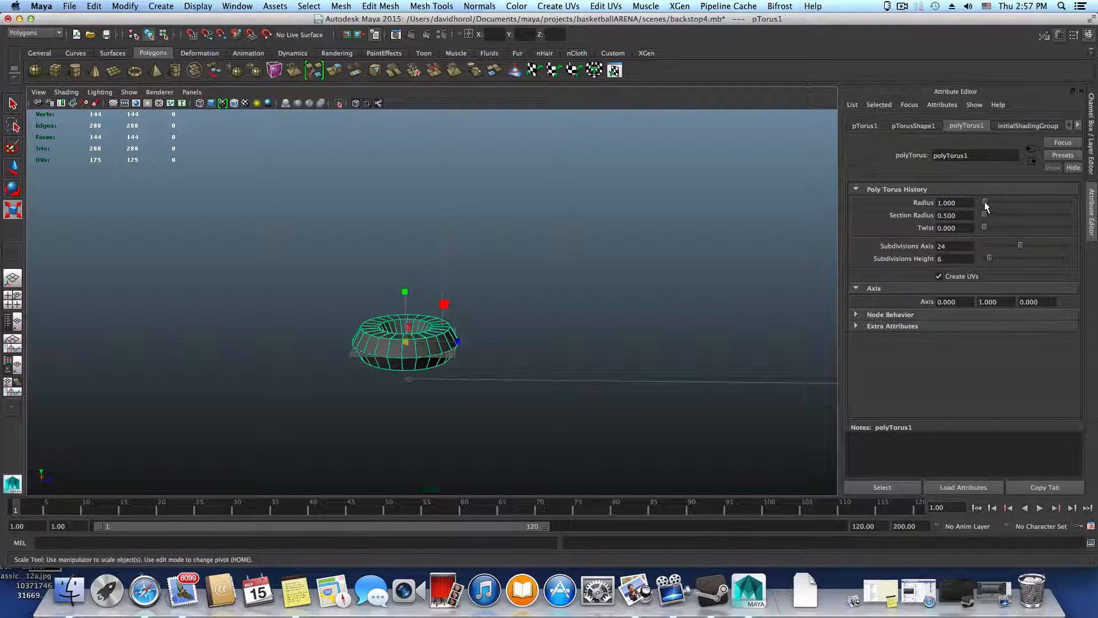
left_click_drag(984, 201, 997, 204)
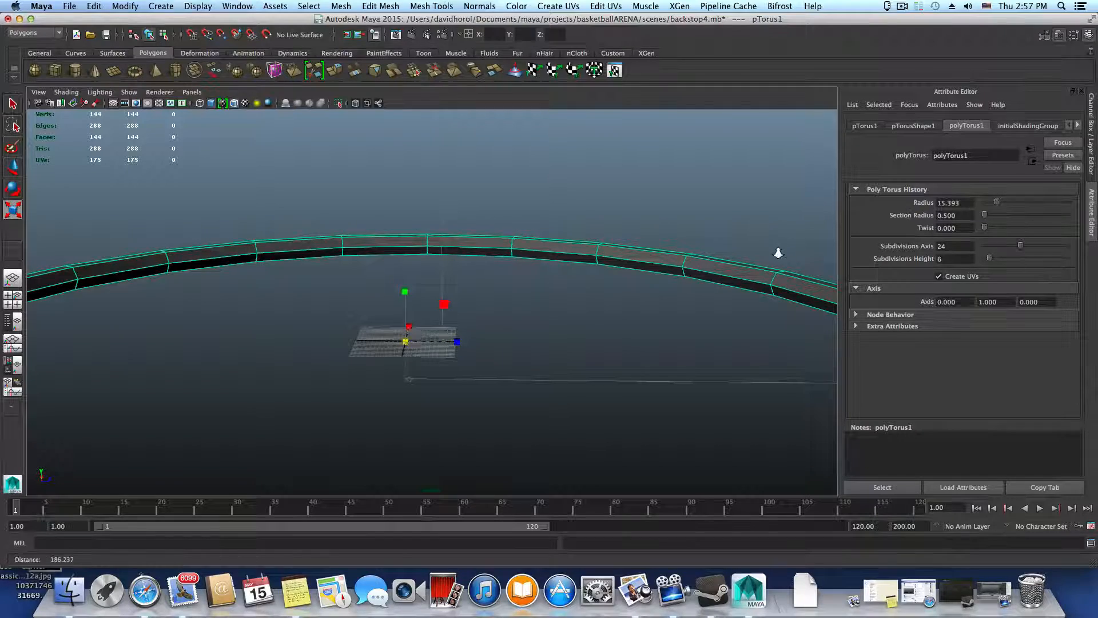
right_click_drag(778, 252, 245, 261, "alt")
left_click_drag(436, 287, 258, 345, "alt")
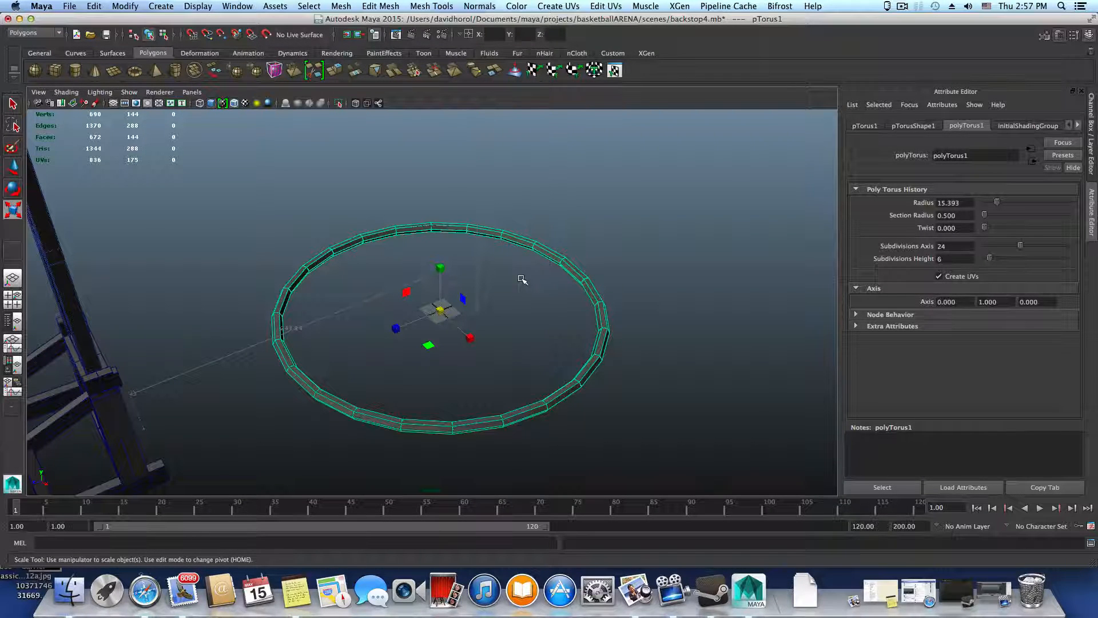
Put all the backstop parts on a new display layer, set that layer to Template and deselect everything
left_click_drag(475, 236, 500, 314, "alt")
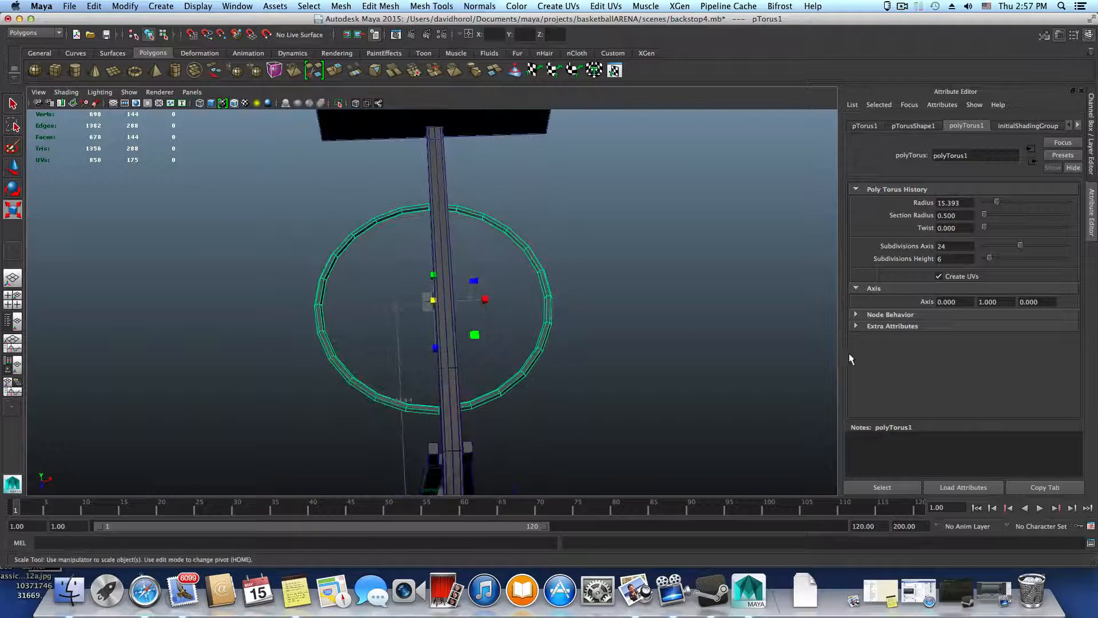
left_click_drag(801, 358, 630, 238, "alt")
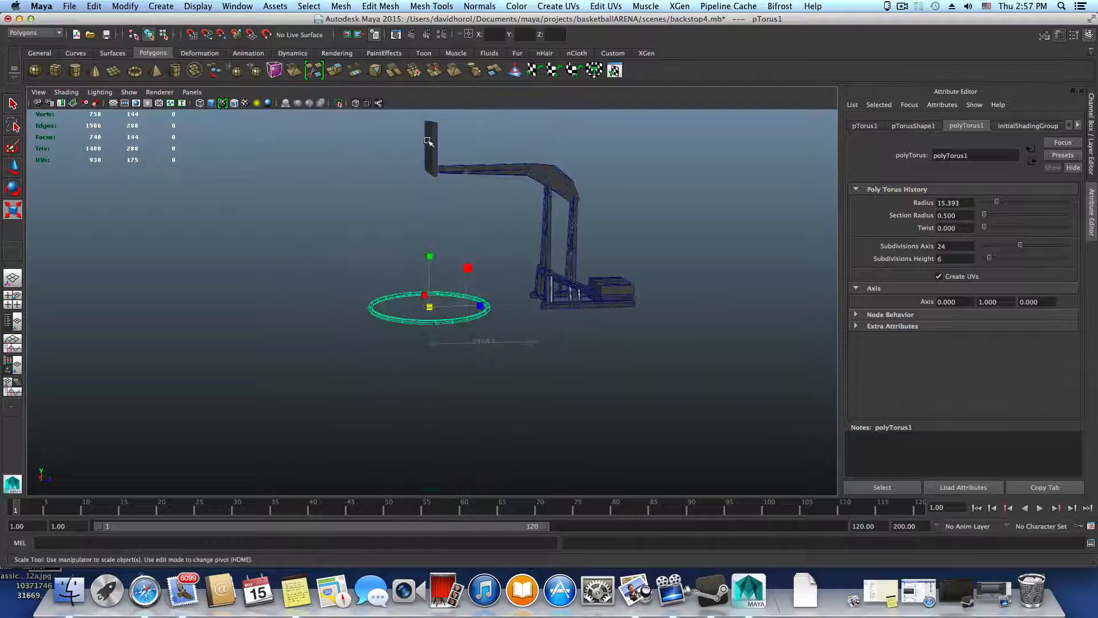
left_click(635, 284)
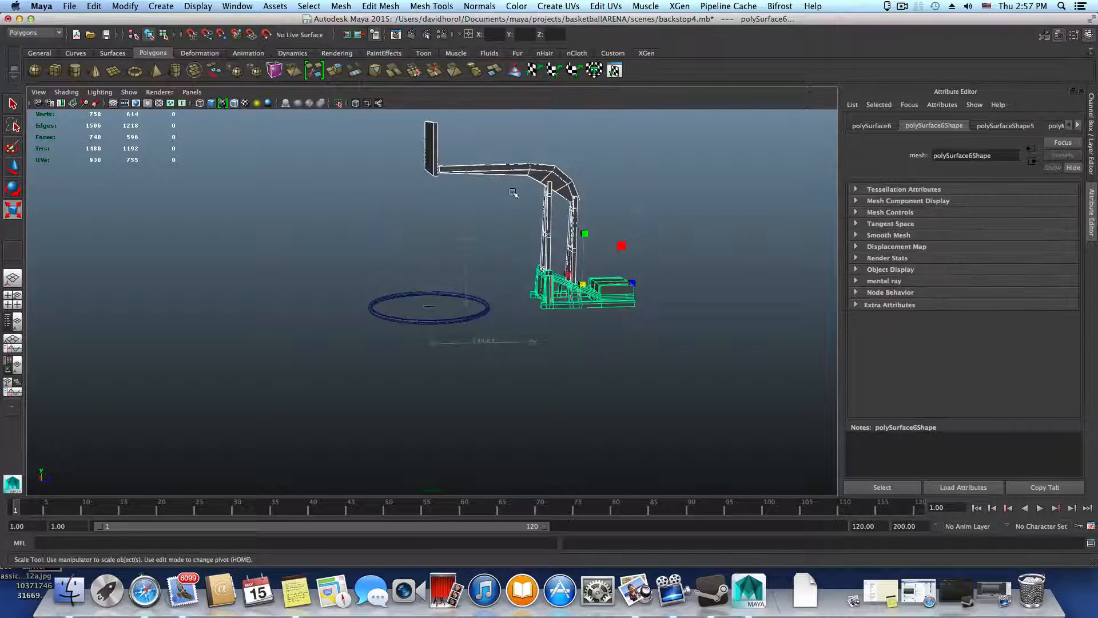
left_click(1090, 36)
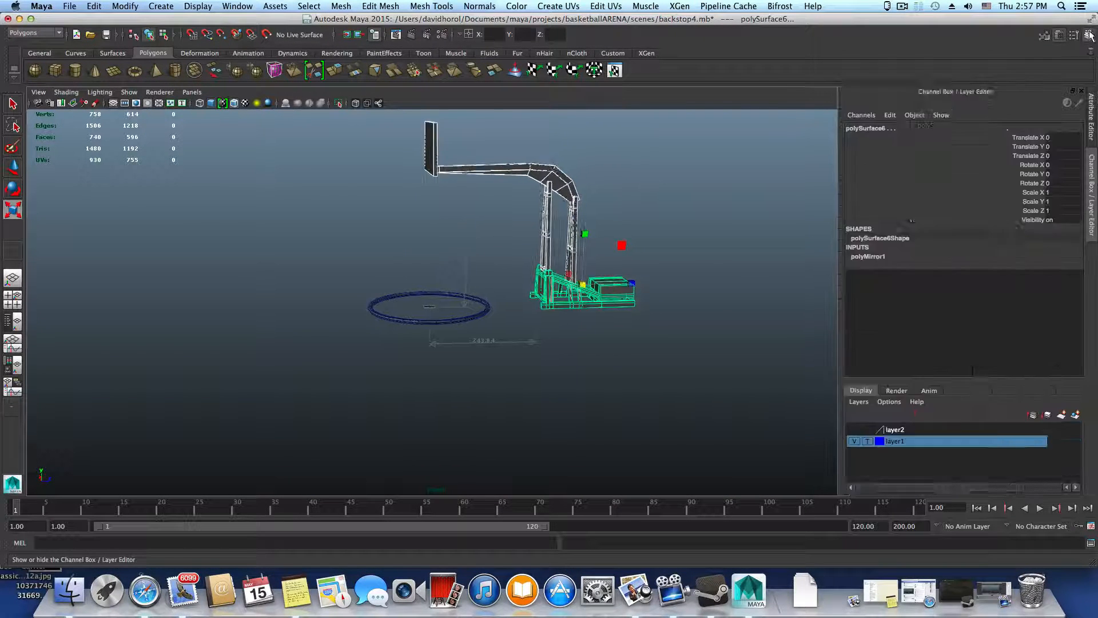
left_click(1076, 415)
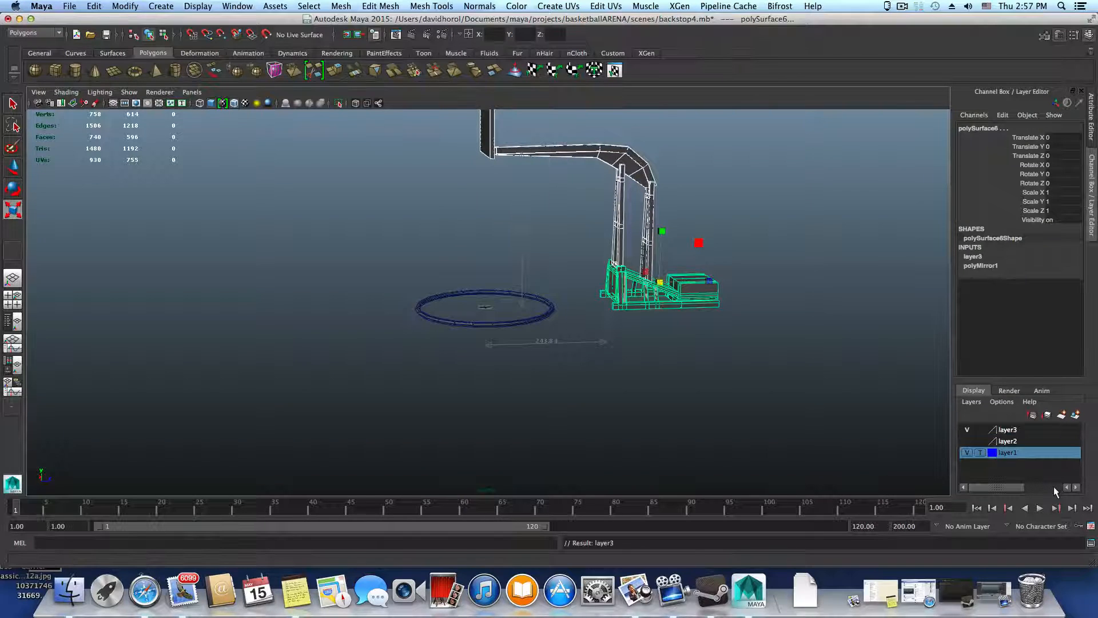
left_click(981, 430)
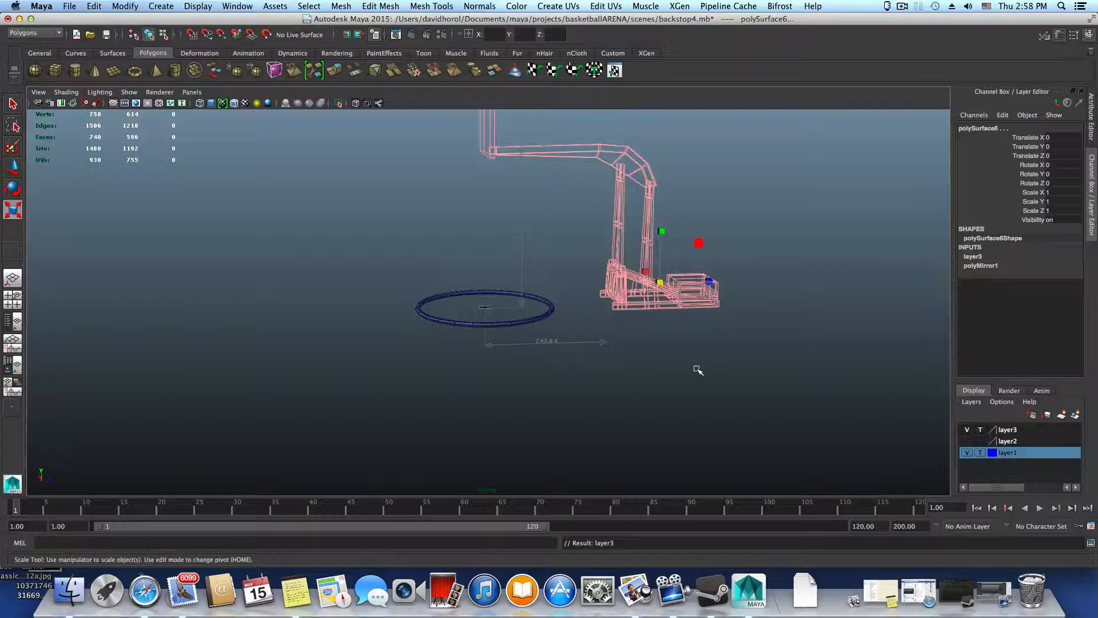
left_click(658, 214)
Bring up the top view at full size with the origin grid in view
left_click_drag(681, 287, 696, 311, "alt")
middle_click_drag(651, 369, 693, 386, "alt")
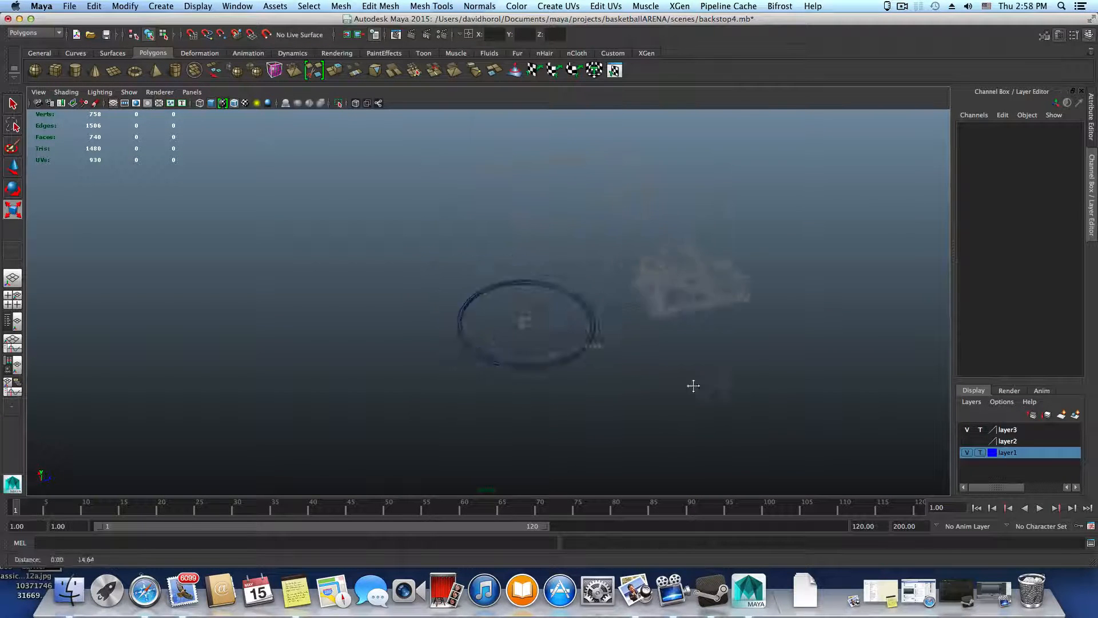
left_click_drag(693, 386, 519, 318, "alt")
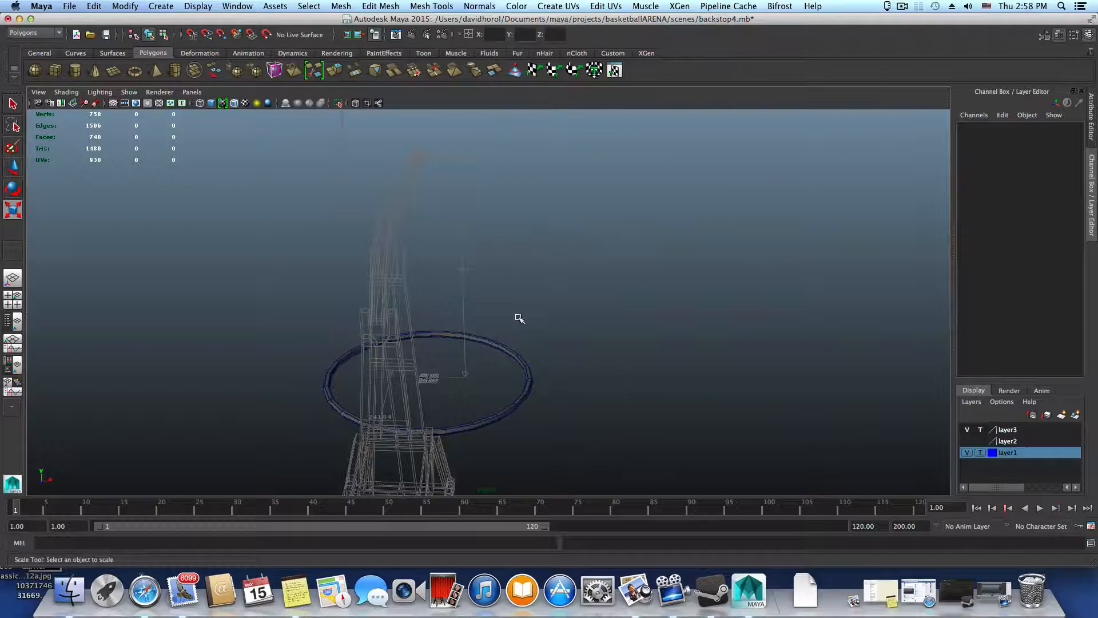
left_click(13, 301)
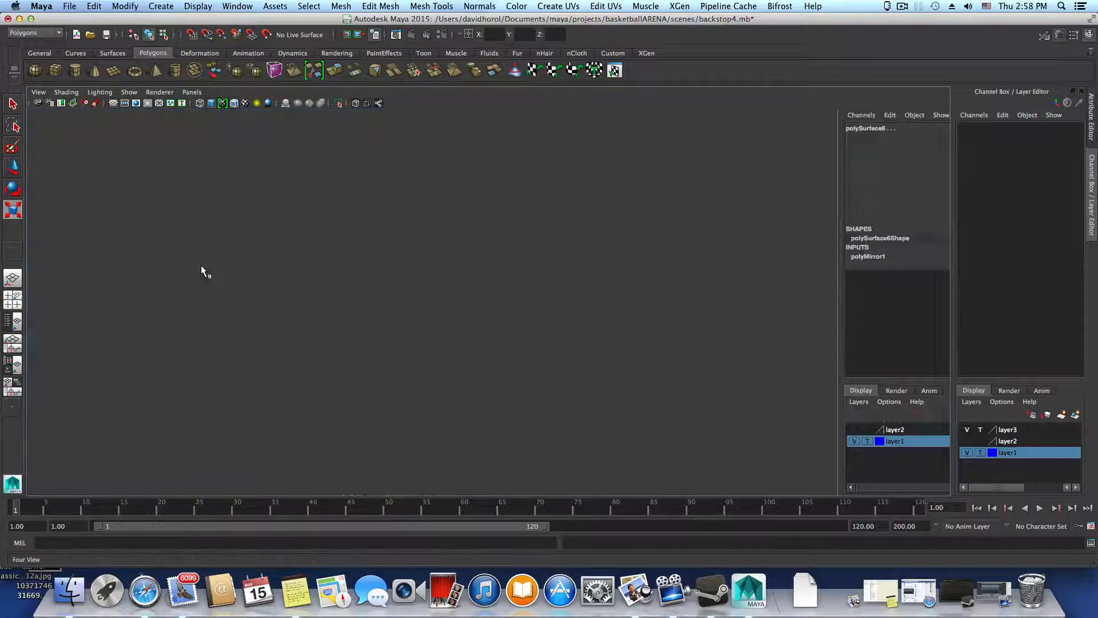
key("space")
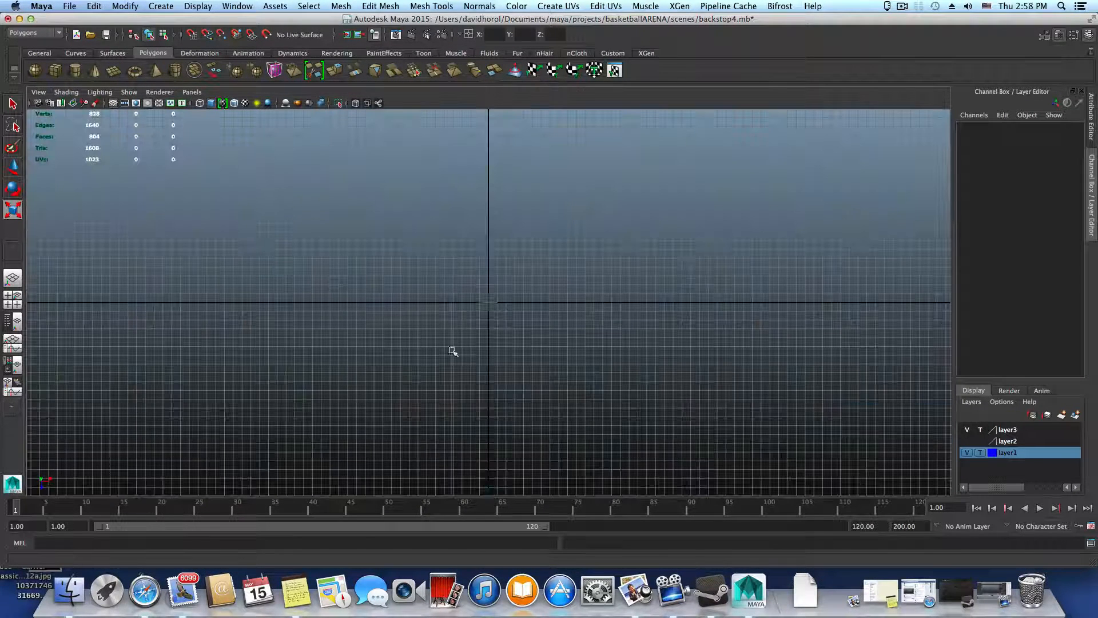
right_click_drag(483, 357, 475, 396, "alt")
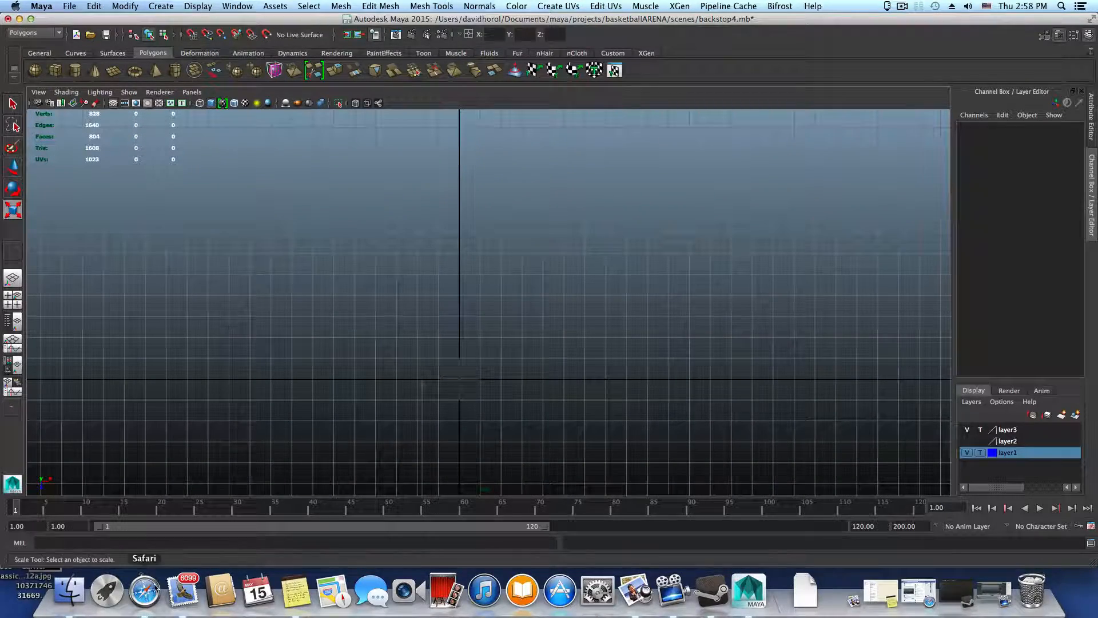
Switch to Safari and search Google in a new tab for "INCH TO cm"
left_click(137, 592)
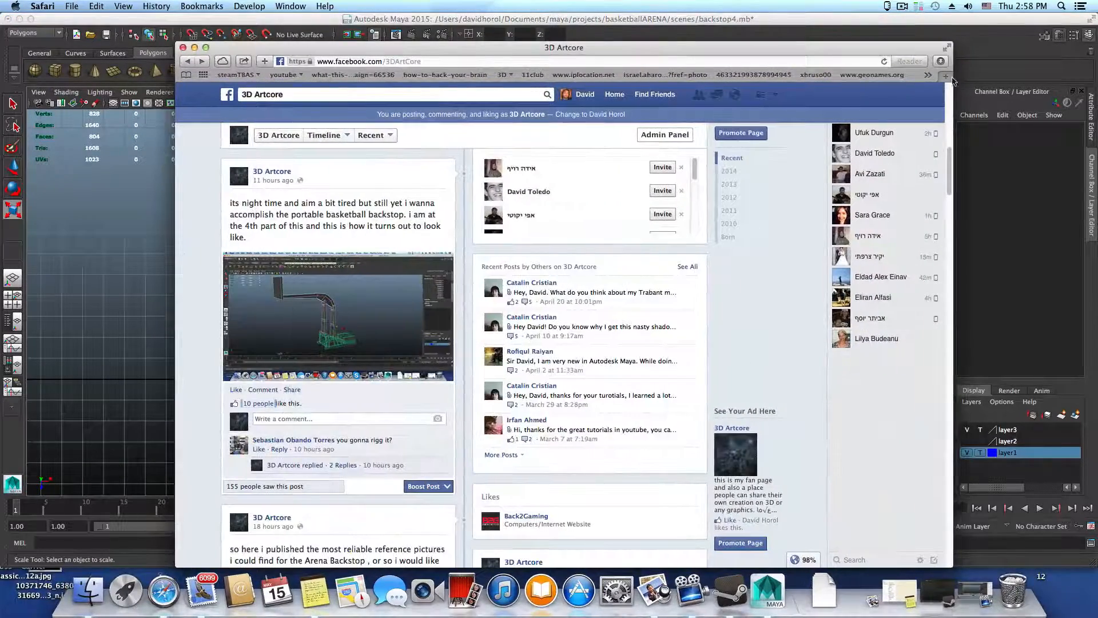
left_click(945, 76)
left_click(386, 187)
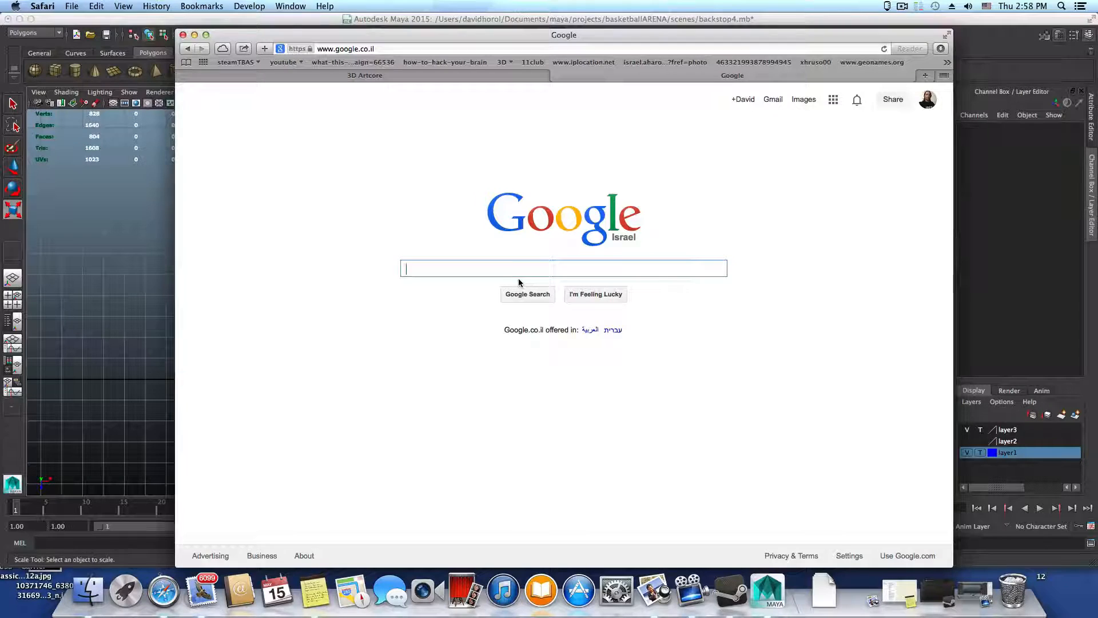
type("INCH TO")
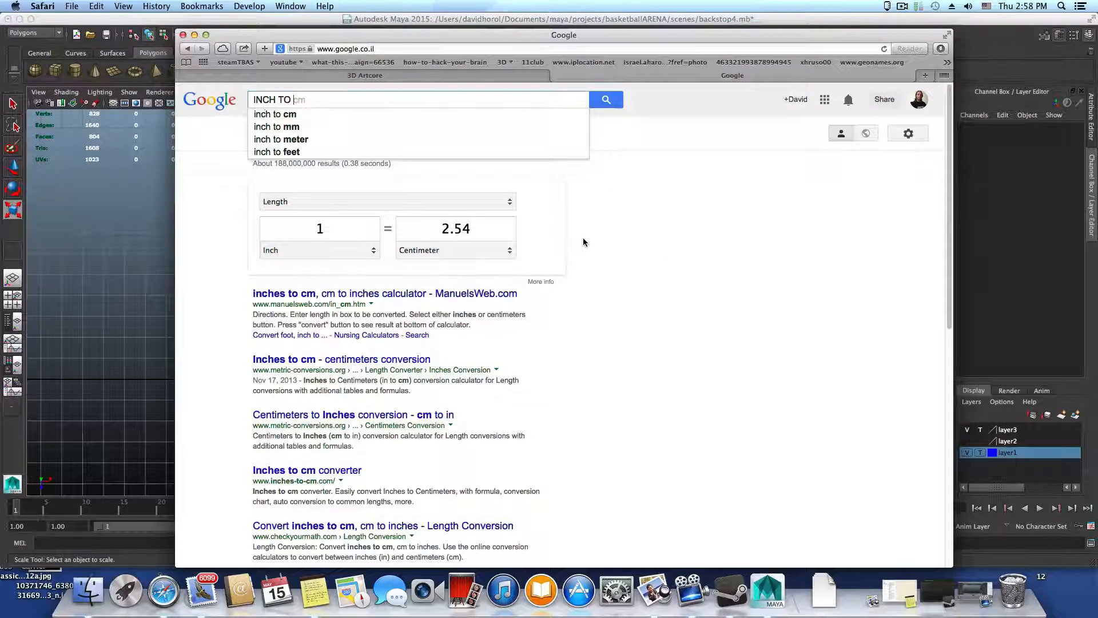
Convert 18 inches to centimetres in the unit converter, copy the result and minimize the browser window
double_click(334, 236)
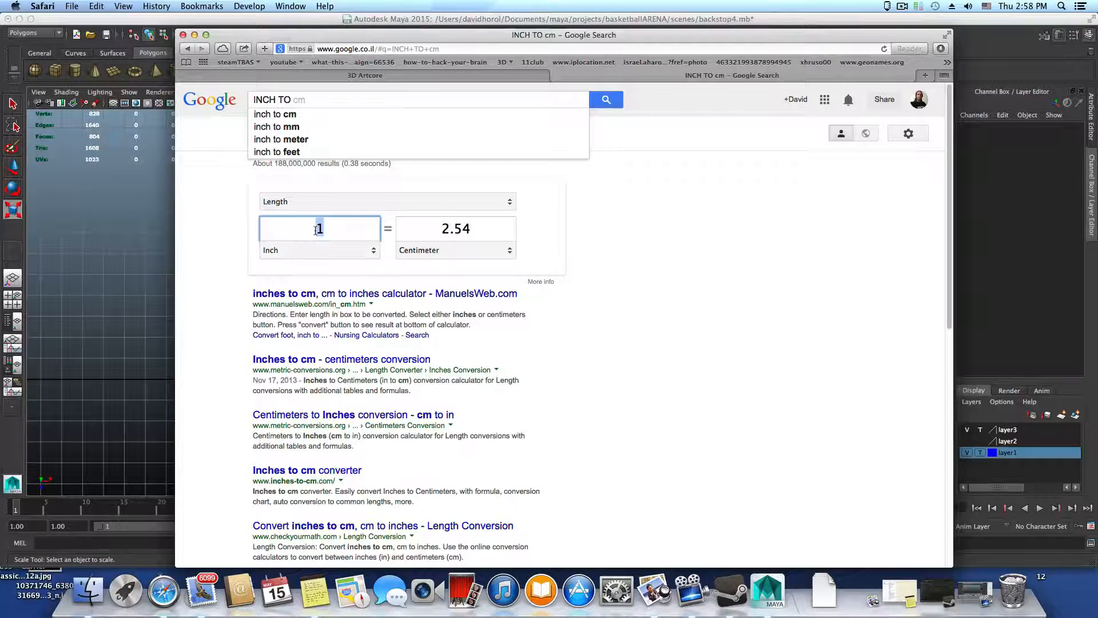
type("18")
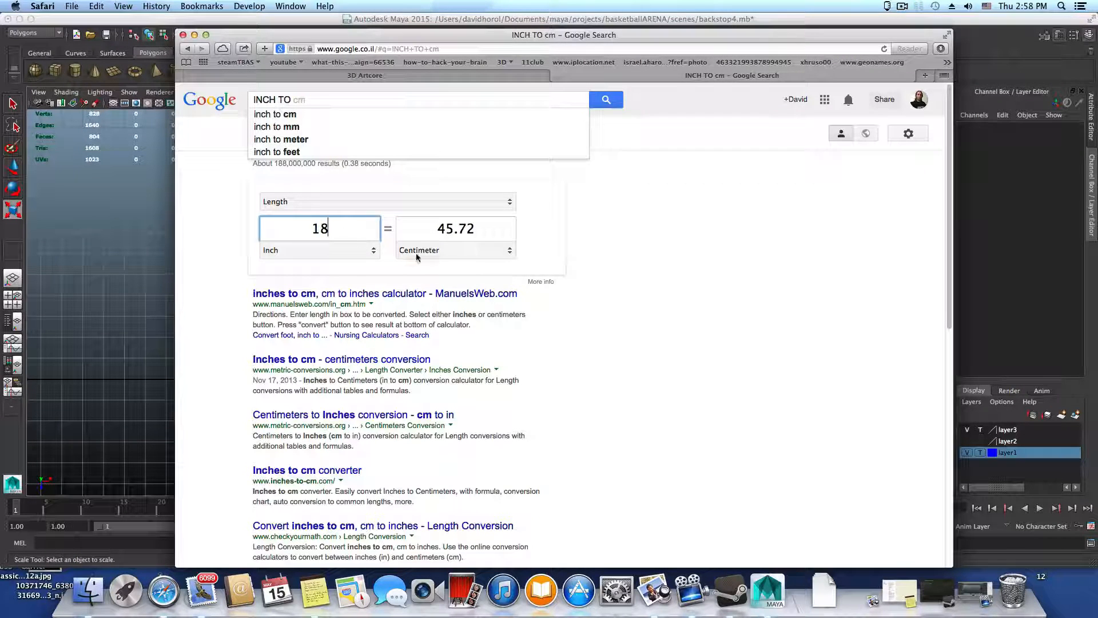
double_click(460, 229)
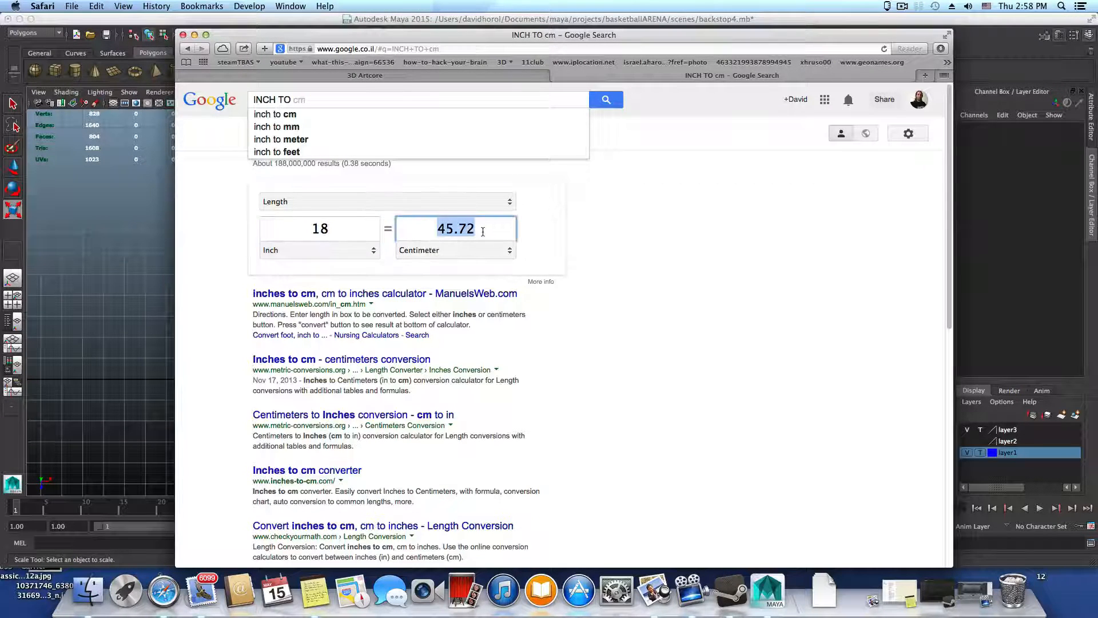
right_click(456, 229)
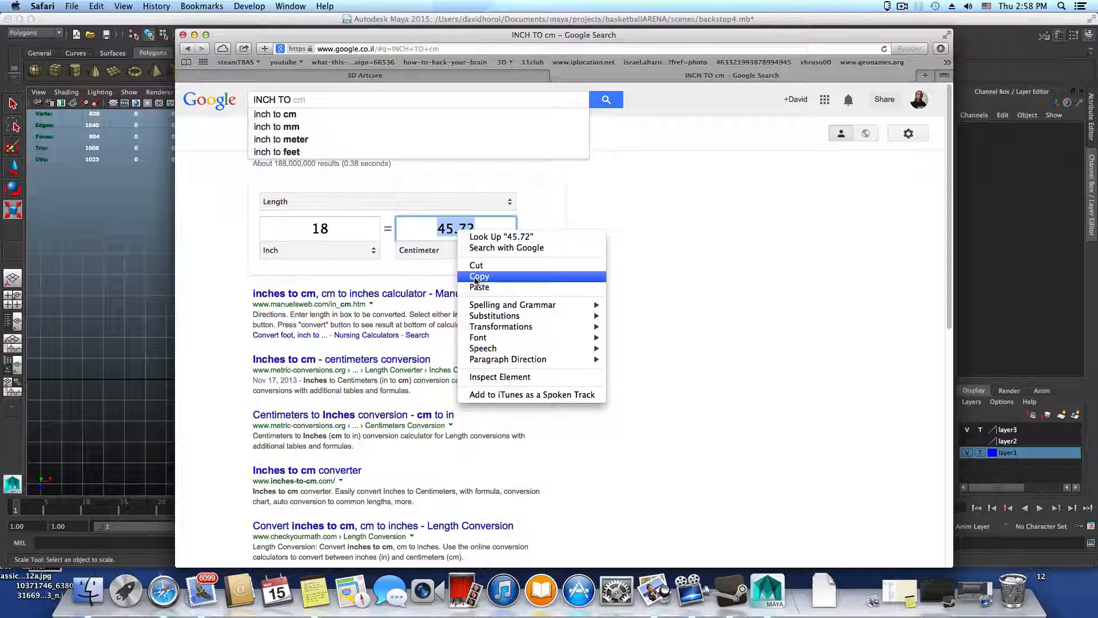
left_click(478, 280)
left_click(195, 34)
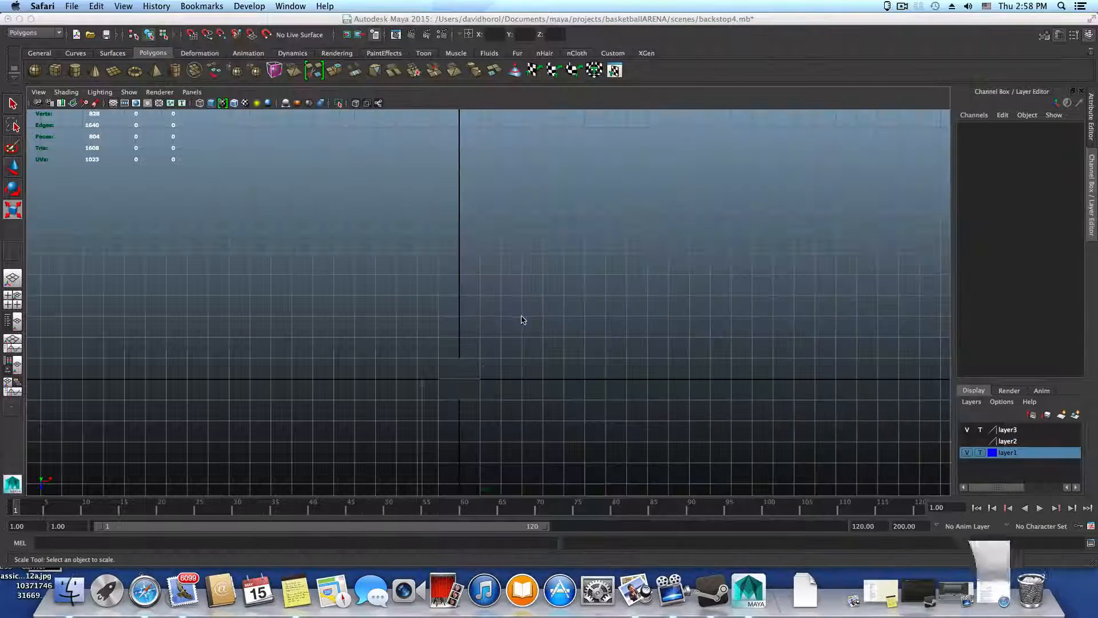
Return to Maya and place a distance measurement from the grid origin to Z -9 along the Z axis
left_click(121, 20)
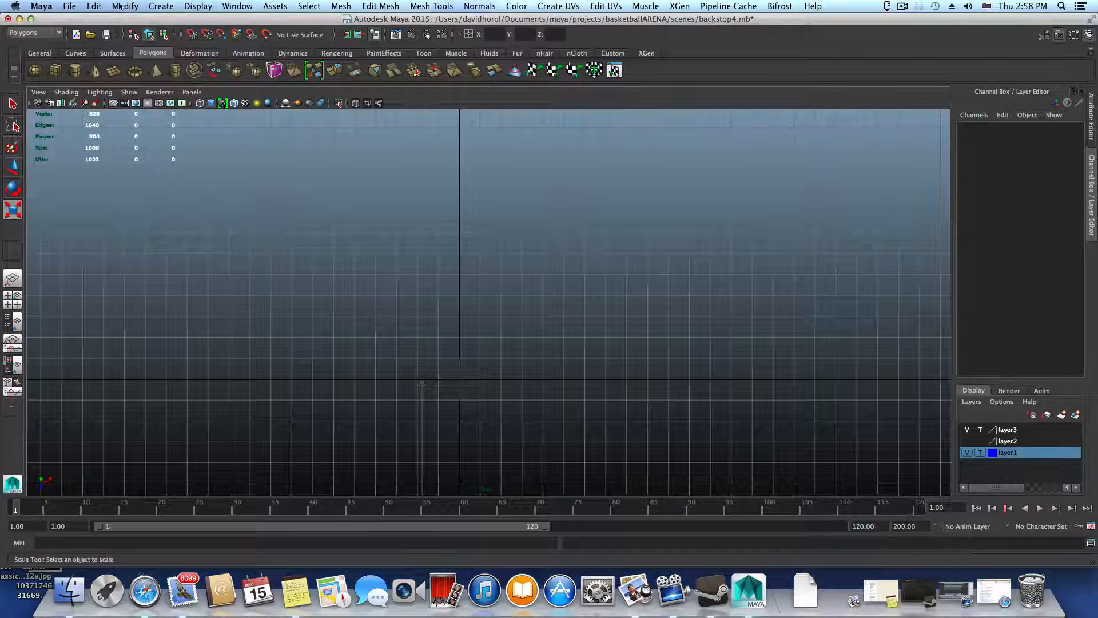
left_click(158, 8)
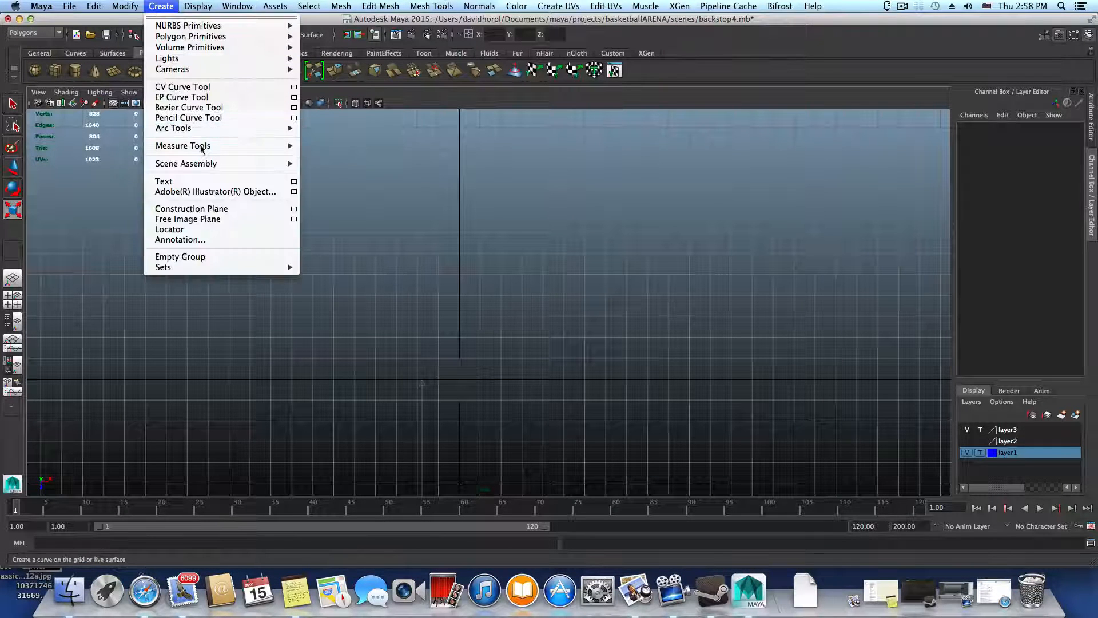
mouse_move(233, 151)
left_click(337, 151)
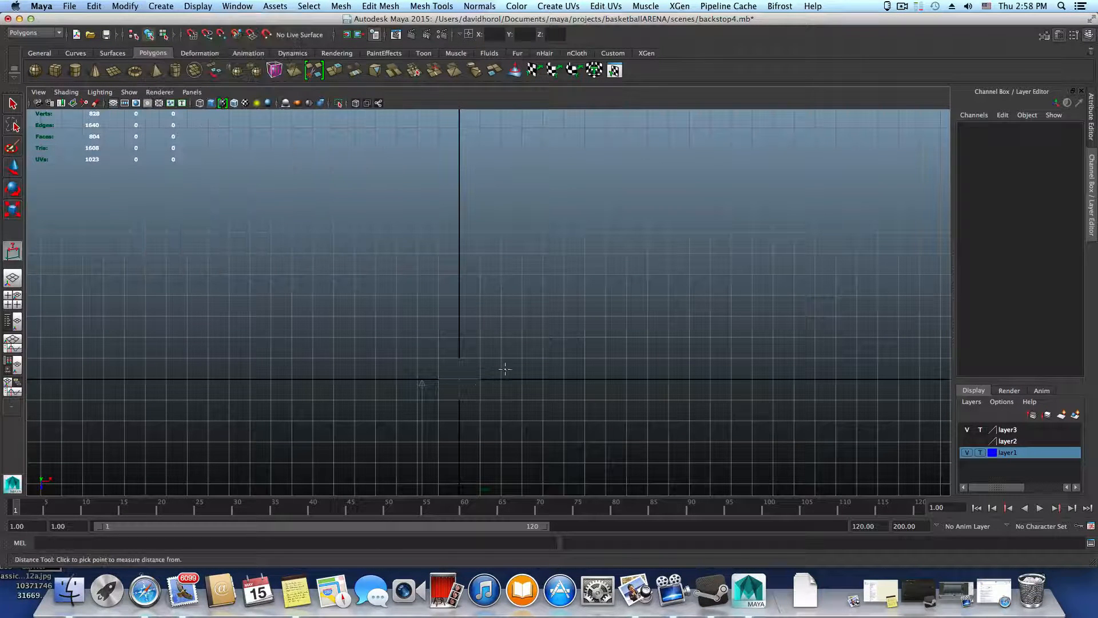
left_click(459, 379)
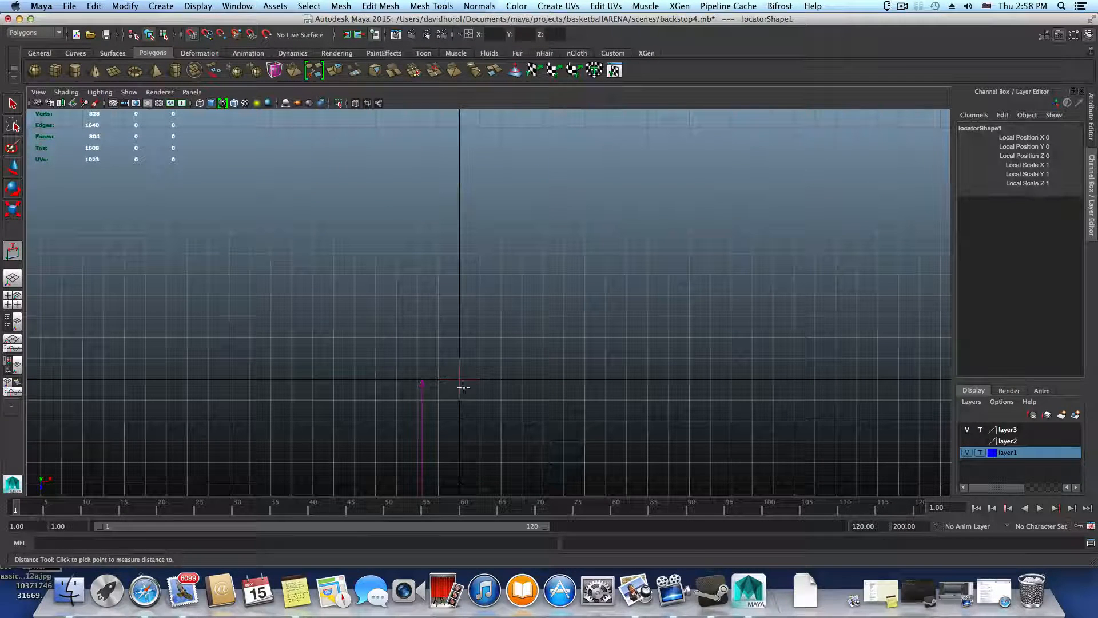
left_click(461, 192)
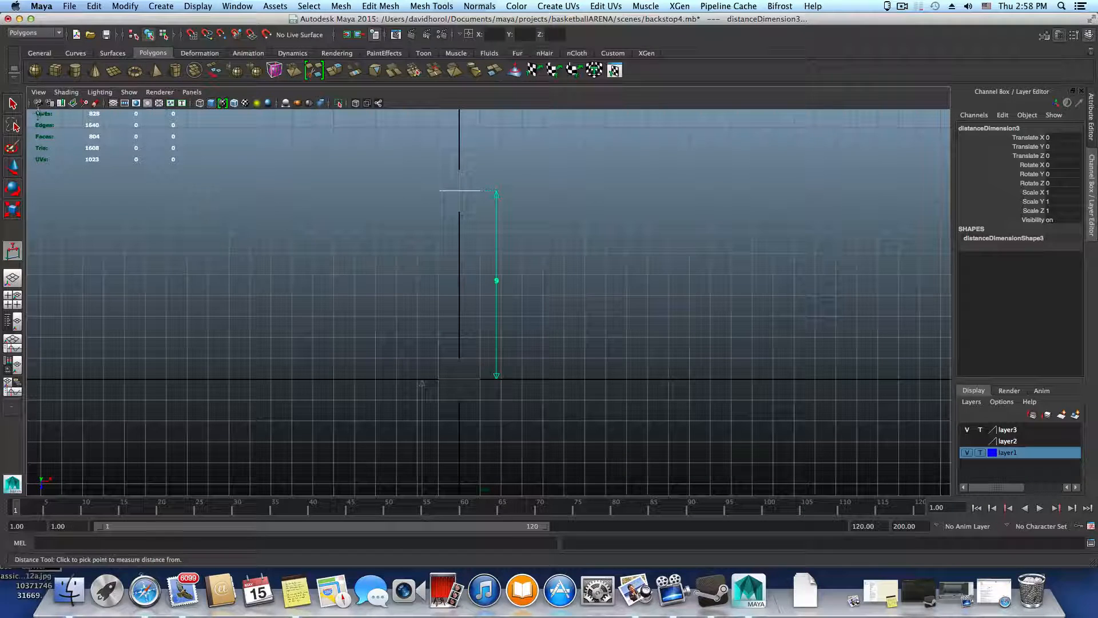
key("q")
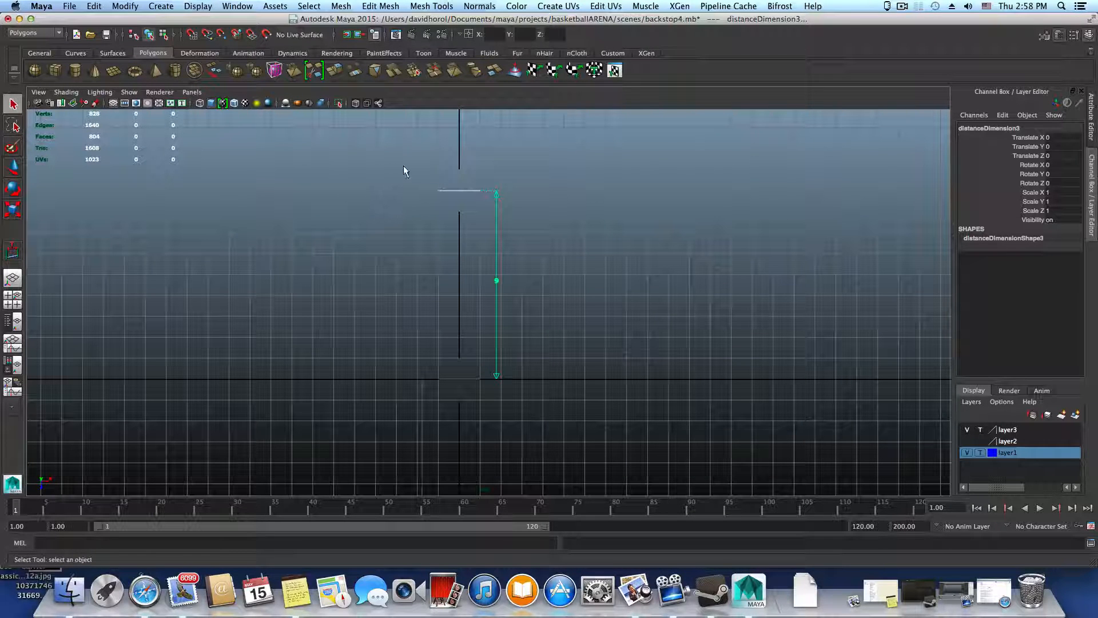
Select the locator at the far end of the new measurement and set its Translate Z to -45.72
left_click_drag(404, 166, 442, 242)
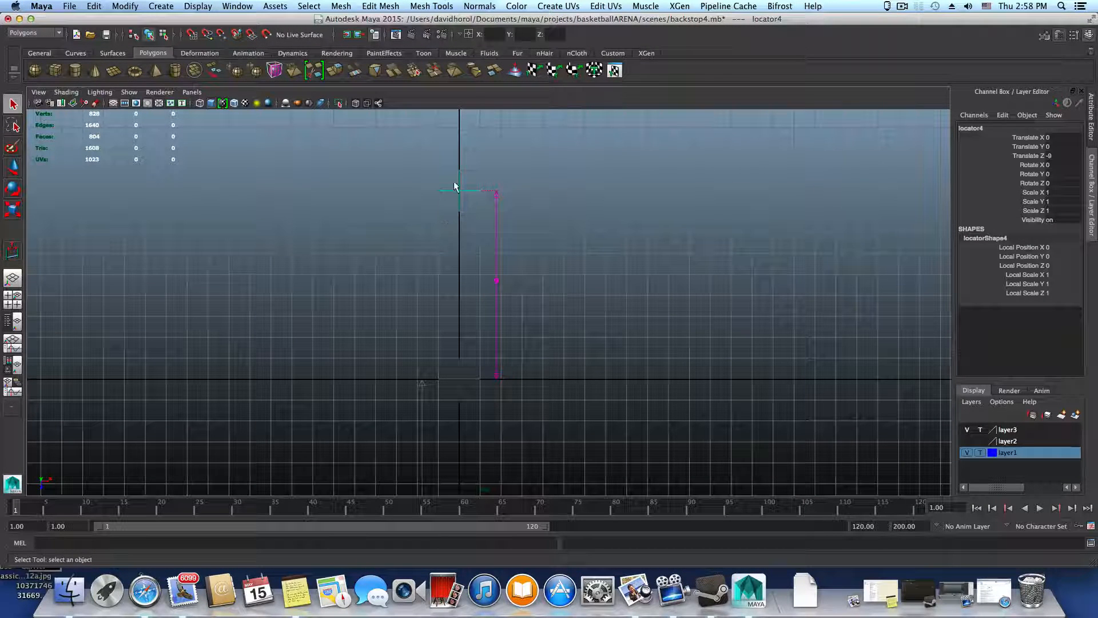
left_click_drag(462, 191, 529, 238)
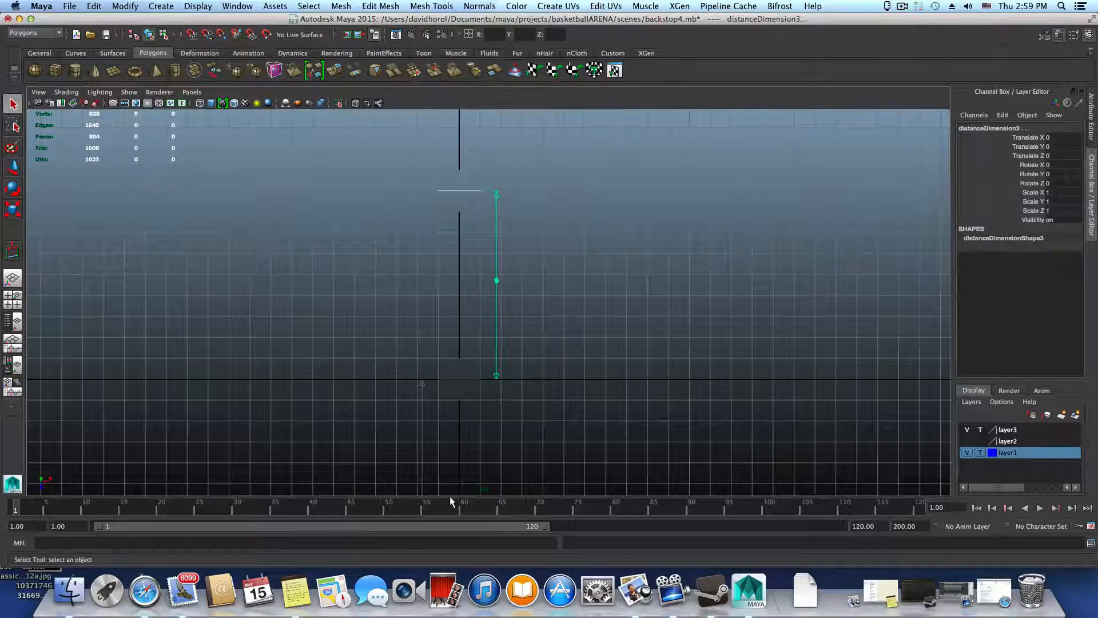
left_click_drag(443, 212, 504, 457)
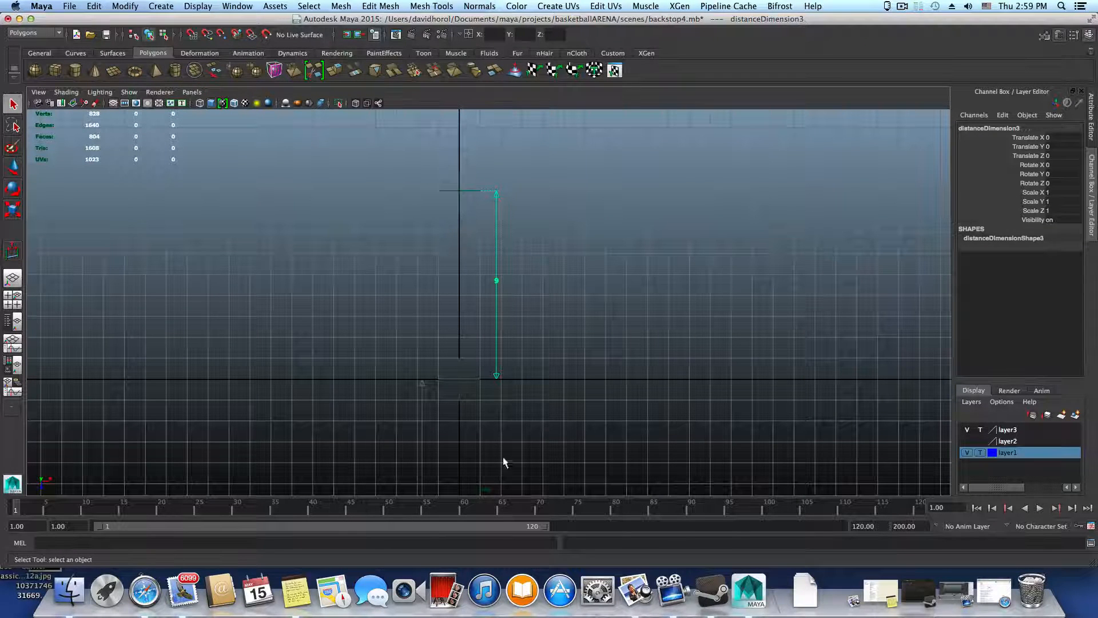
left_click_drag(446, 183, 500, 413)
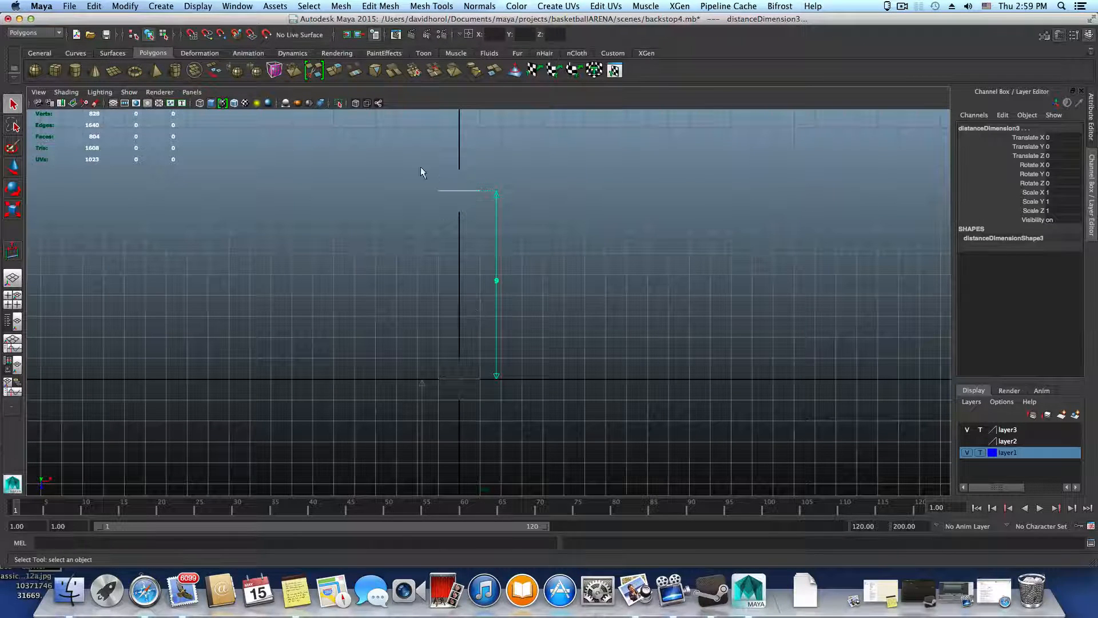
left_click_drag(421, 168, 470, 223)
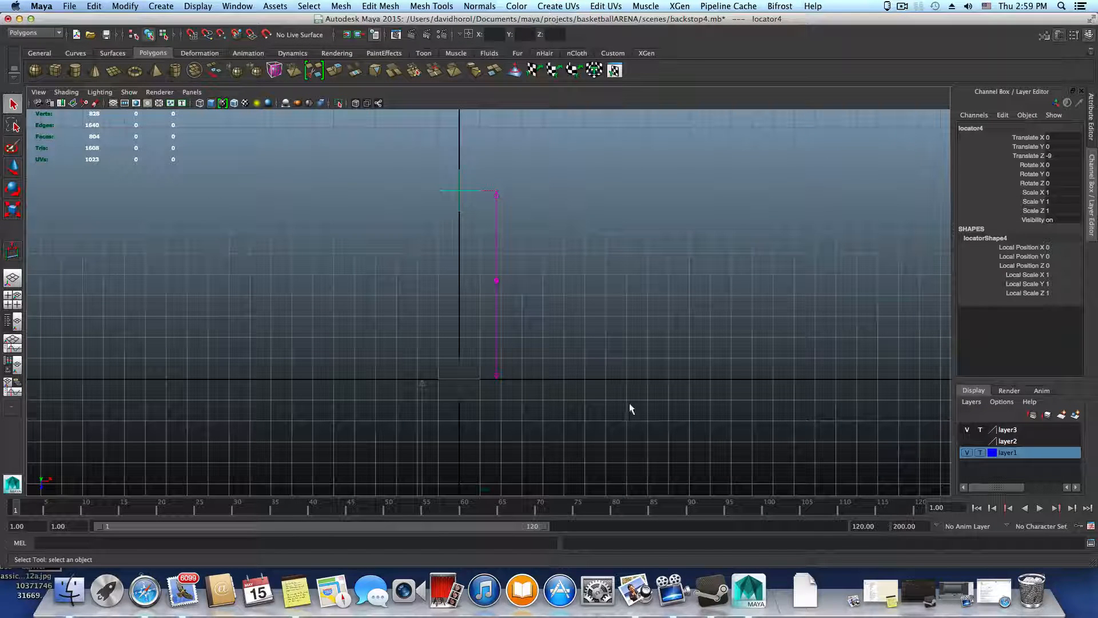
key("w")
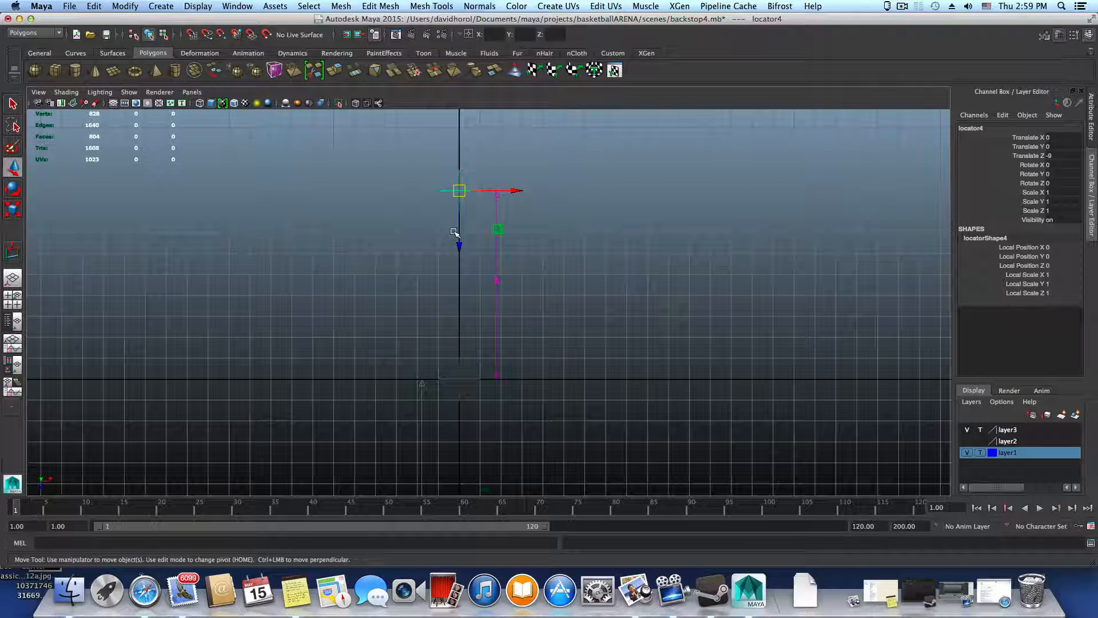
mouse_move(459, 245)
left_mouse_down()
mouse_move(461, 223)
mouse_move(466, 233)
left_mouse_up()
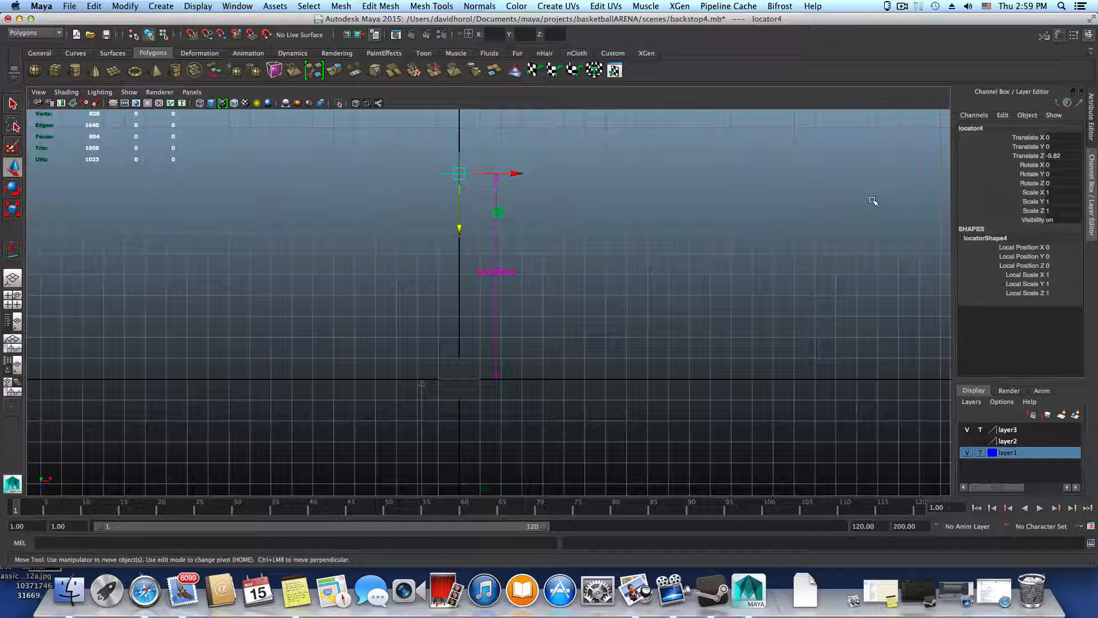
left_click(1056, 156)
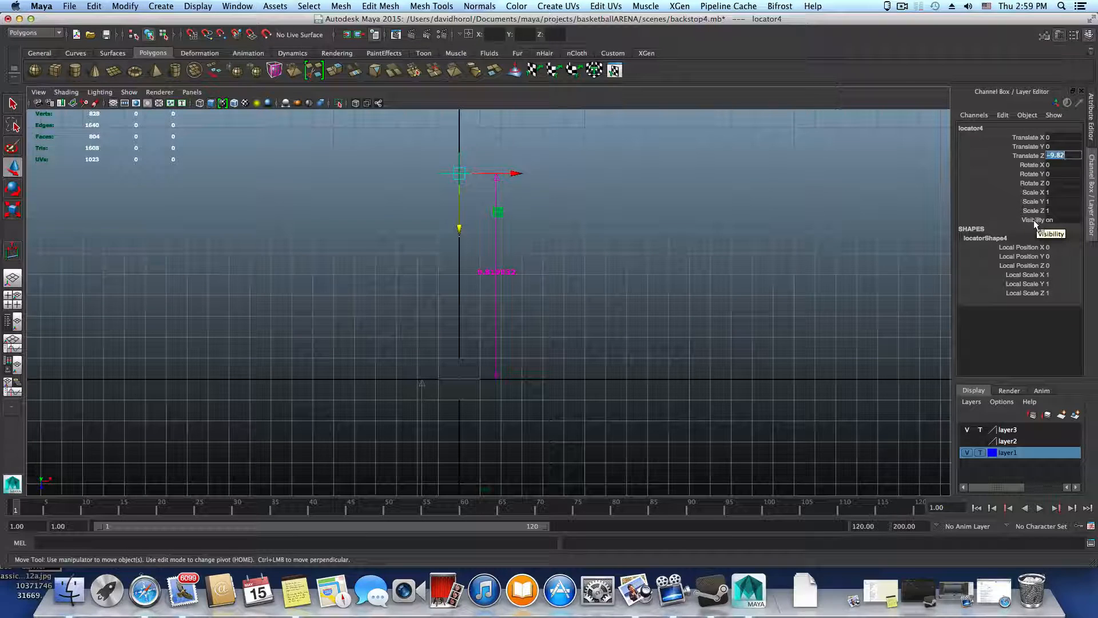
type("45.72")
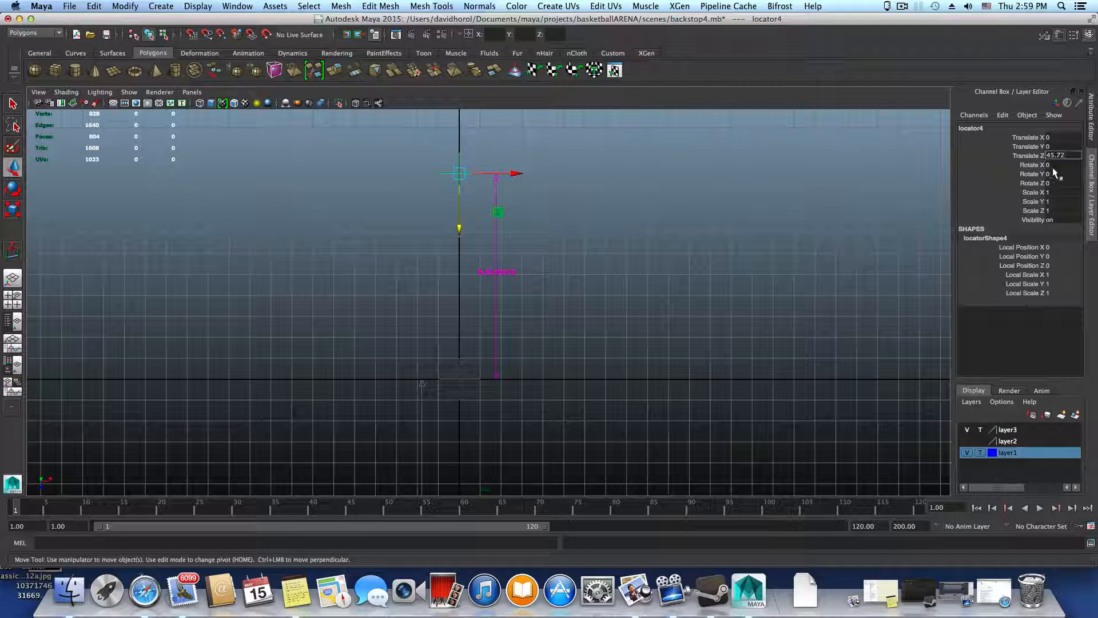
type("-")
key("Return")
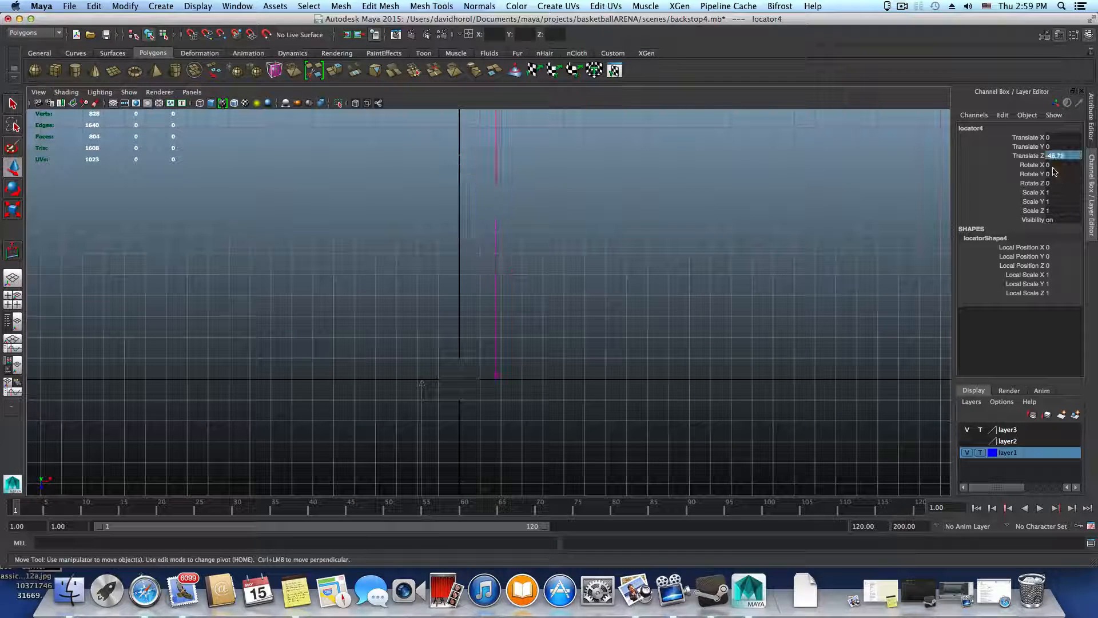
Select the torus and scale it down uniformly to about 1.428 to match the measured diameter
scroll(606, 241, "down", 6)
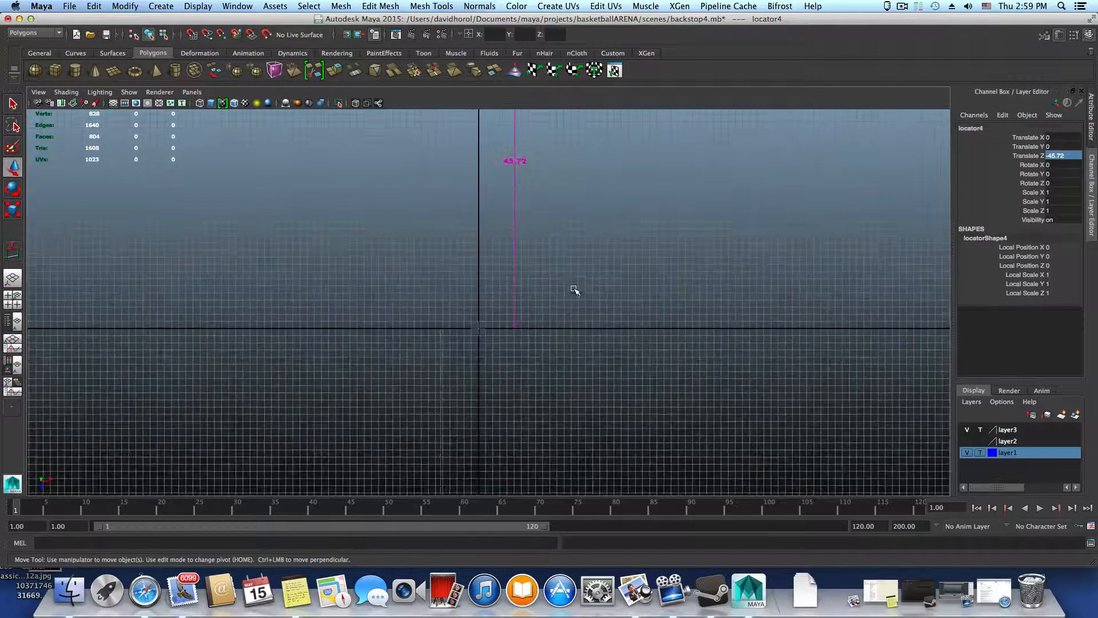
scroll(562, 252, "up", 5)
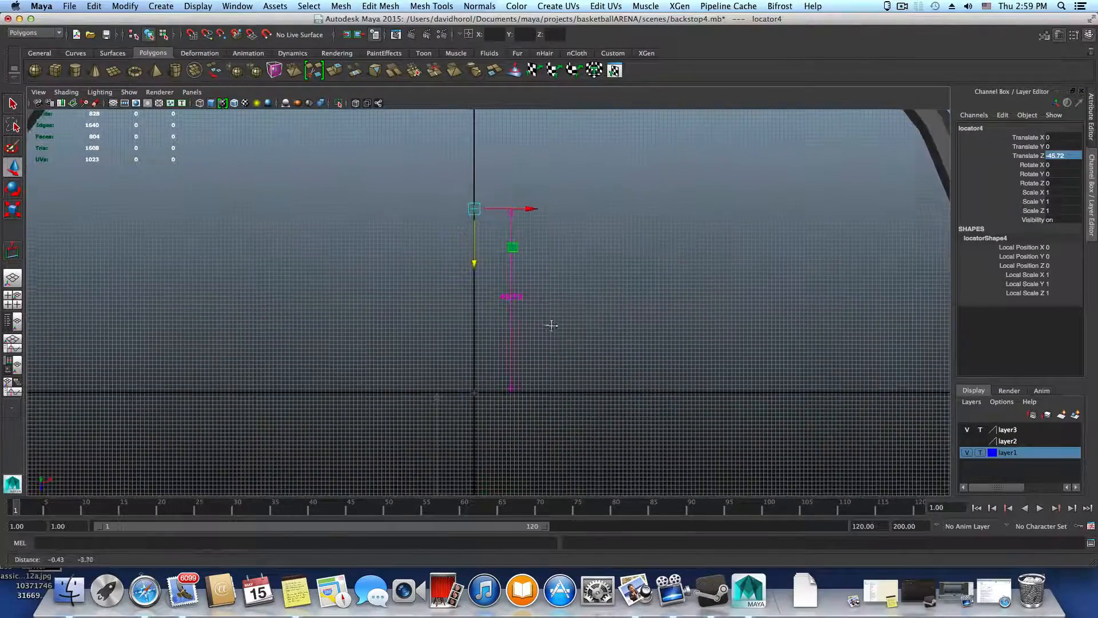
scroll(580, 331, "up", 5)
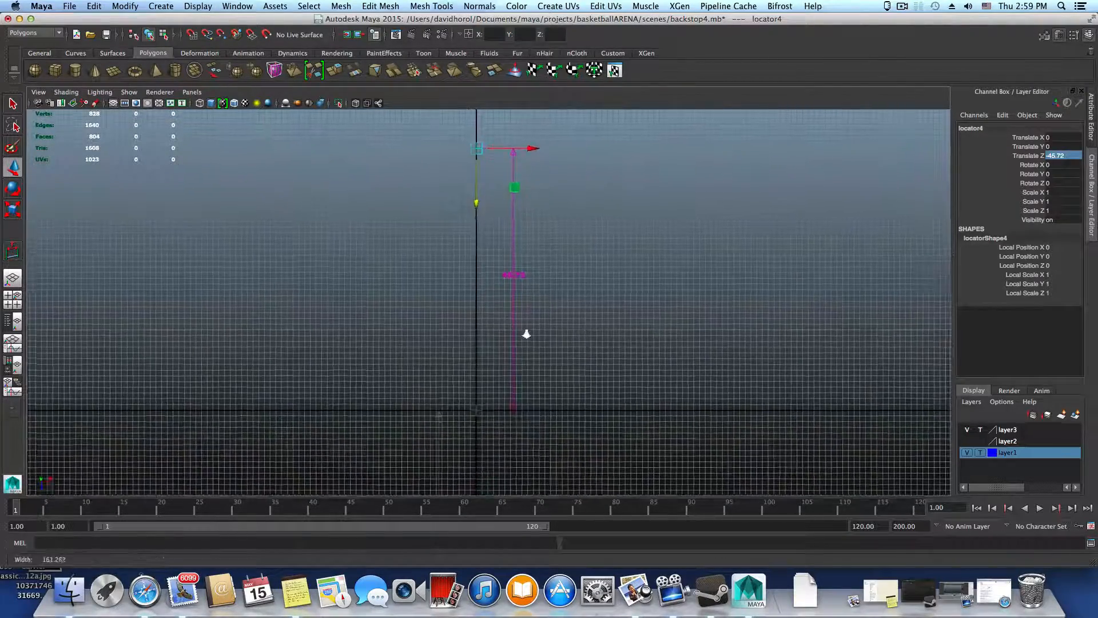
scroll(613, 280, "down", 8)
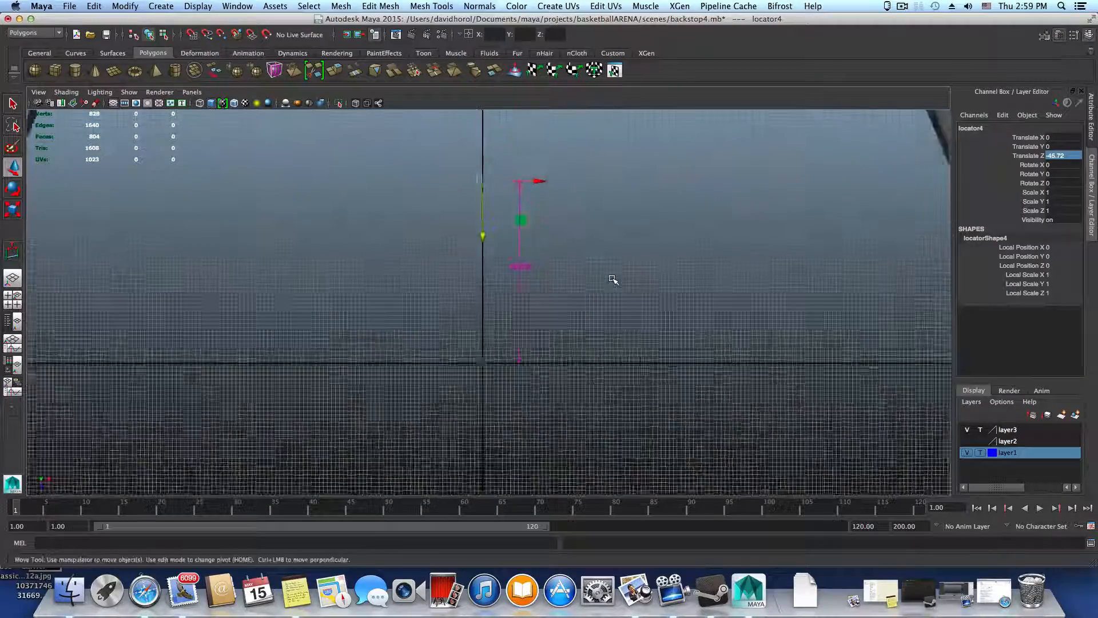
left_click(817, 174)
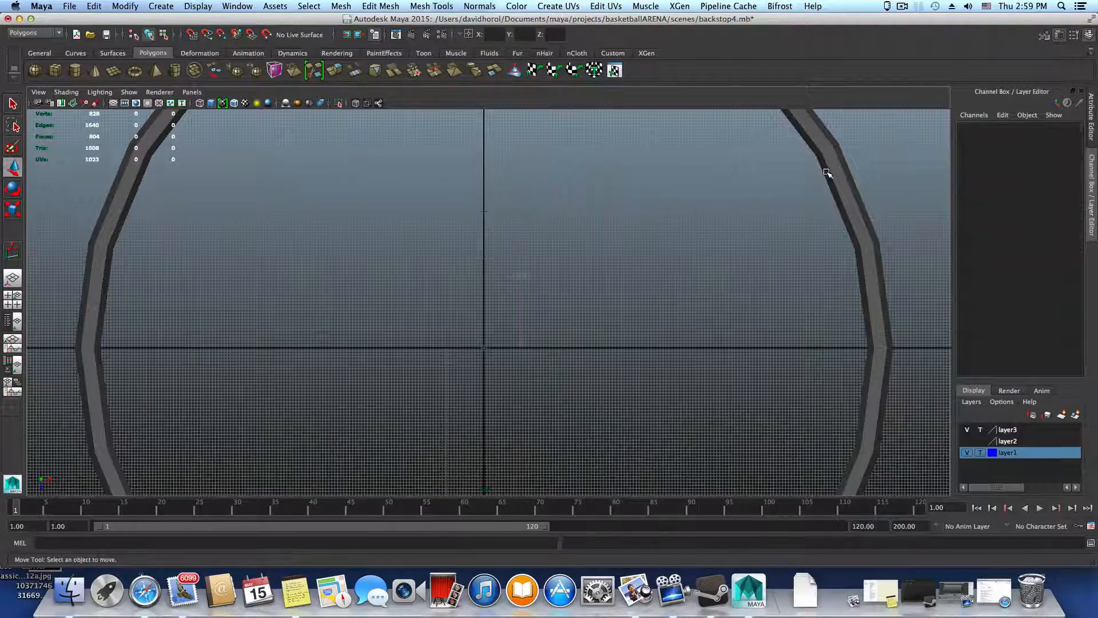
left_click(826, 172)
middle_click_drag(528, 268, 507, 334, "alt")
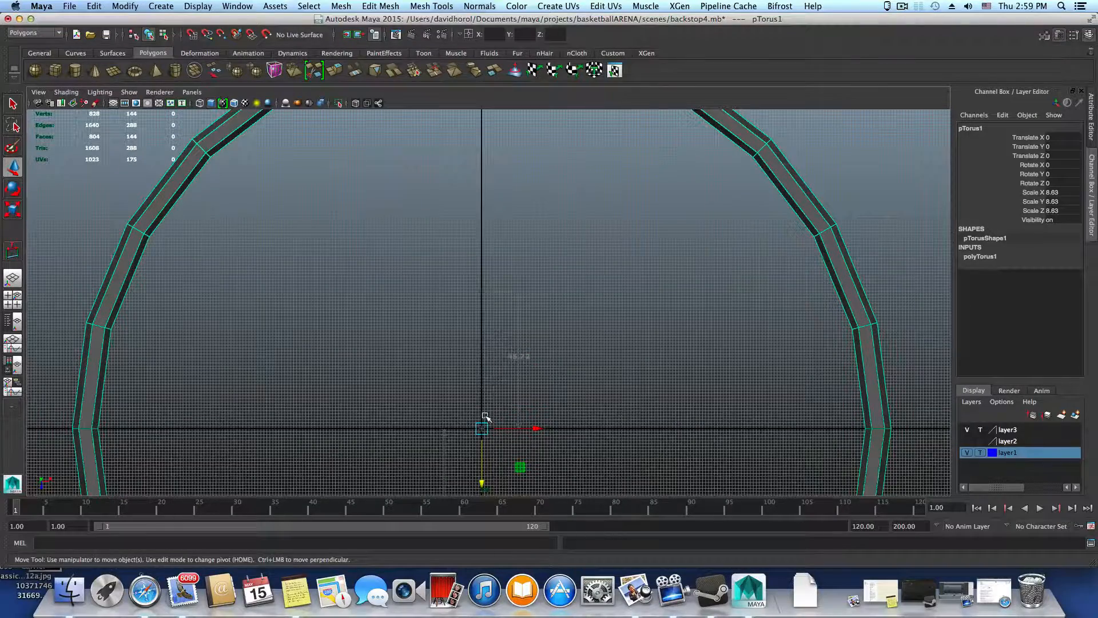
key("r")
left_click_drag(482, 430, 15, 525)
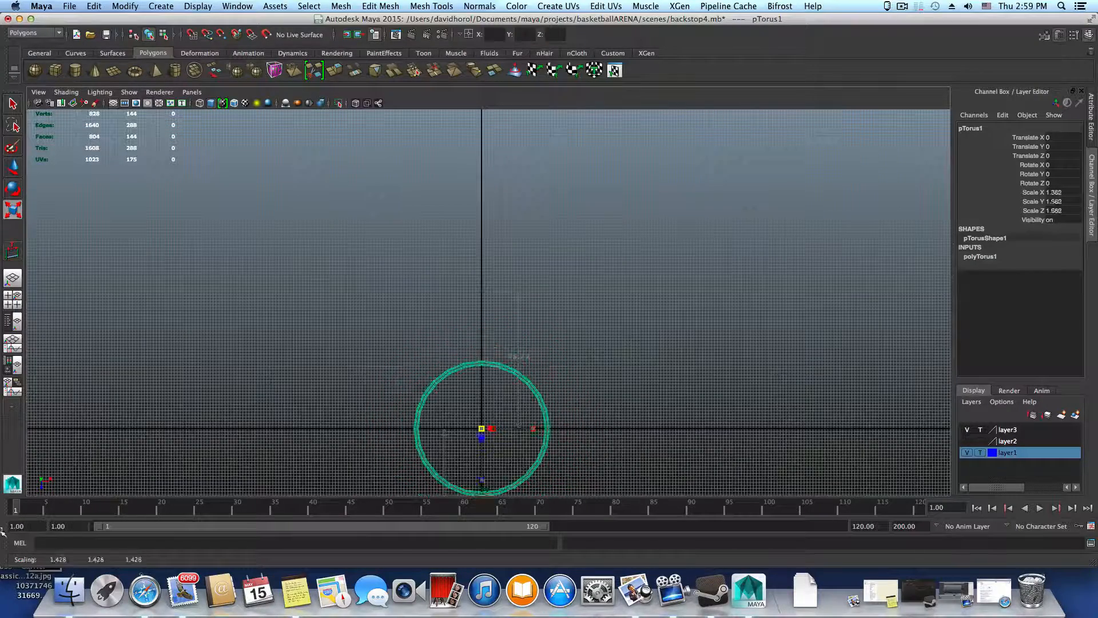
Move the torus along Z to about -22.97 so that it lines up with the distance measurement
key("w")
left_click_drag(482, 485, 473, 417)
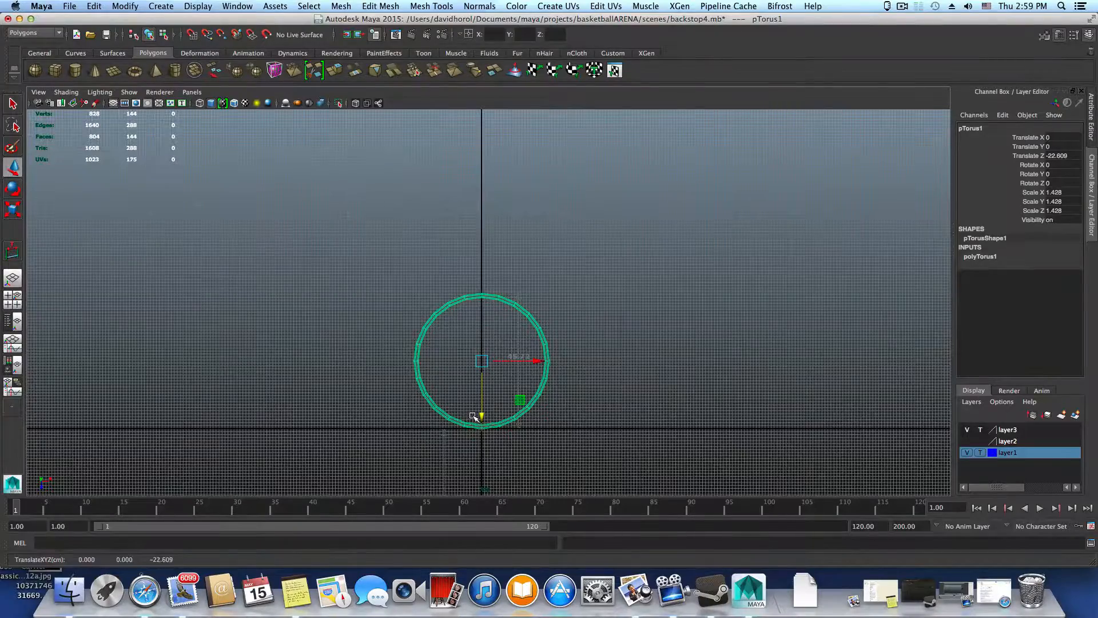
right_click_drag(474, 417, 587, 445, "alt")
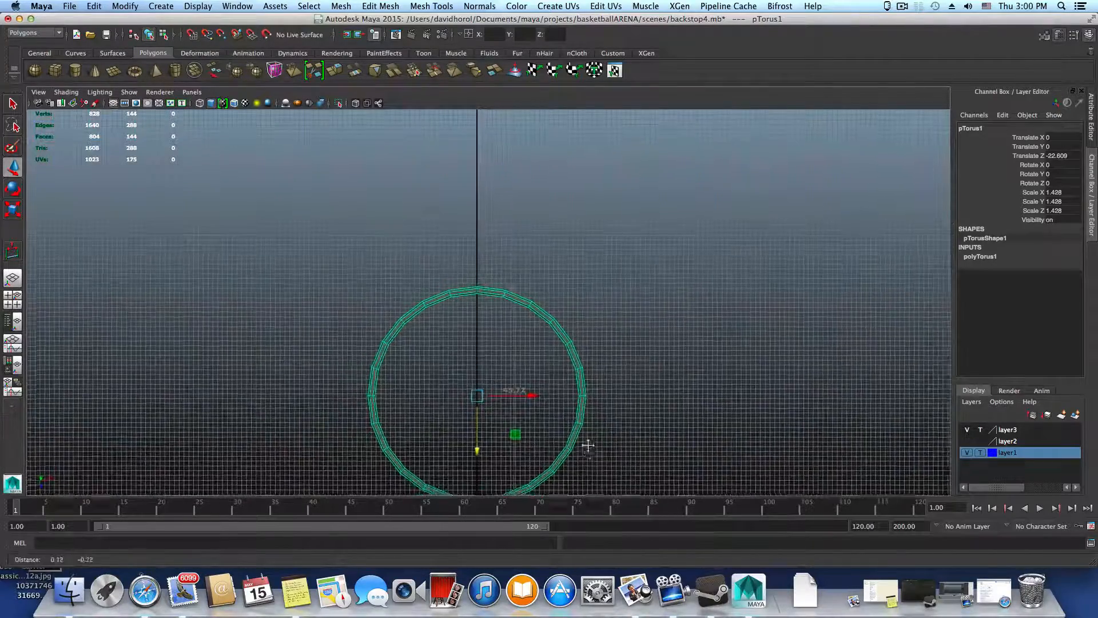
middle_click_drag(587, 445, 577, 406, "alt")
left_click_drag(470, 405, 408, 388)
Bring up the perspective view at full size and examine the scaled torus from the side
scroll(469, 399, "down", 2)
key("space")
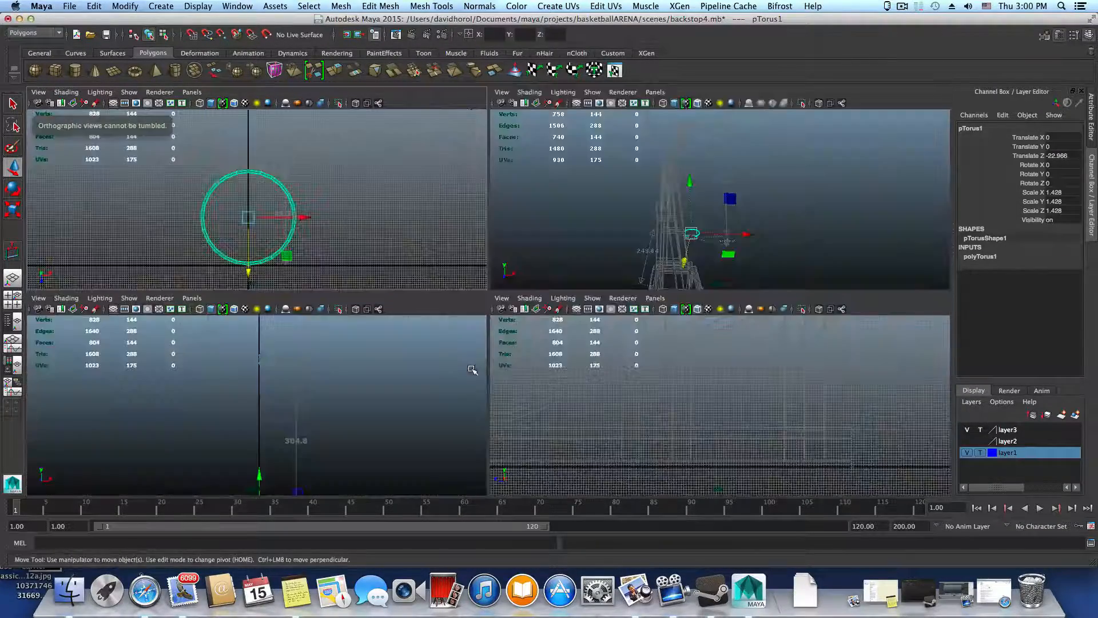
key("space")
left_click_drag(662, 238, 854, 422, "alt")
middle_click_drag(497, 373, 592, 326, "alt")
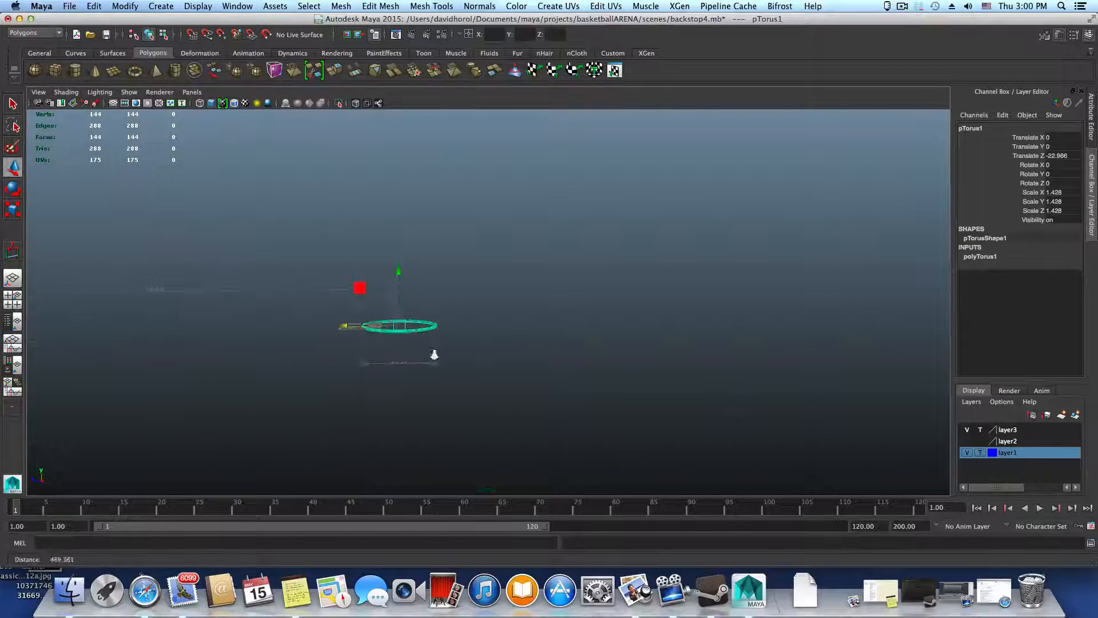
Examine the scaled torus from several angles to compare its width with the distance measurement beside it
right_click_drag(434, 353, 601, 395, "alt")
middle_click_drag(400, 382, 519, 369, "alt")
right_click_drag(442, 360, 502, 432, "alt")
mouse_move(502, 432)
middle_mouse_down("alt")
mouse_move(532, 429)
mouse_move(517, 429)
middle_mouse_up("alt")
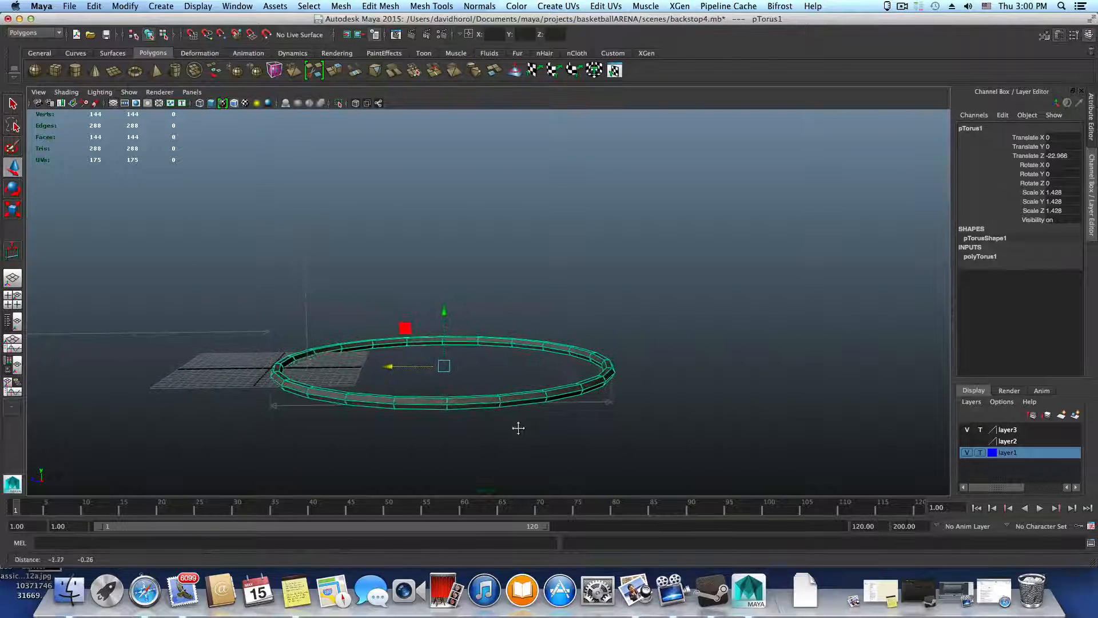
right_click_drag(554, 417, 513, 397, "alt")
left_click_drag(512, 397, 623, 406, "alt")
middle_click_drag(784, 379, 561, 380, "alt")
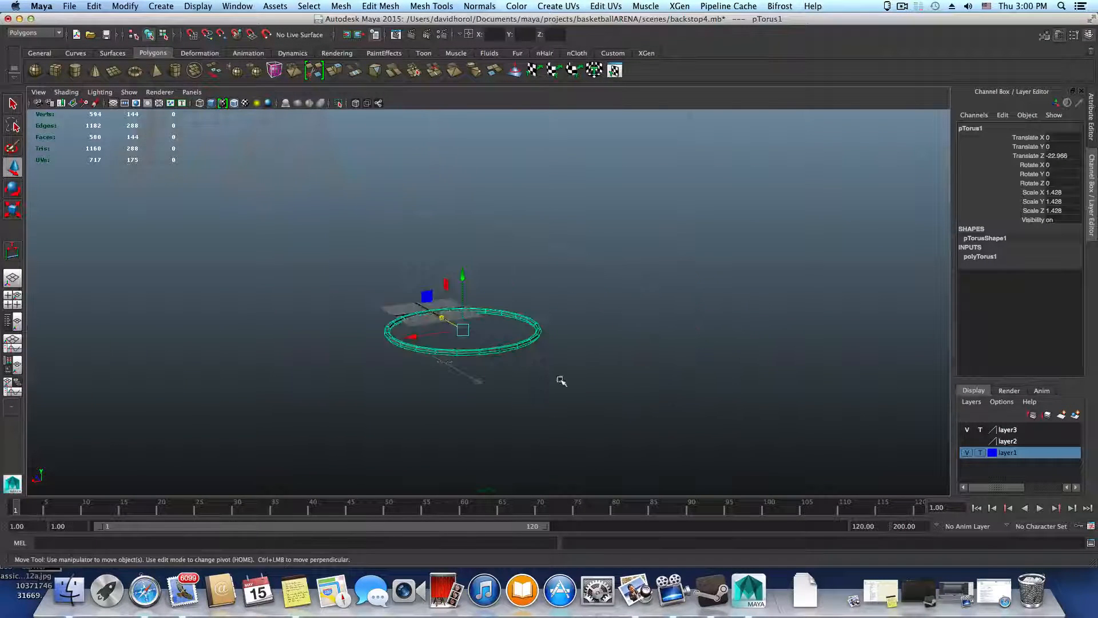
left_click_drag(561, 380, 395, 373, "alt")
middle_click_drag(542, 424, 417, 397, "alt")
right_click_drag(417, 397, 551, 409, "alt")
middle_click_drag(534, 417, 478, 397, "alt")
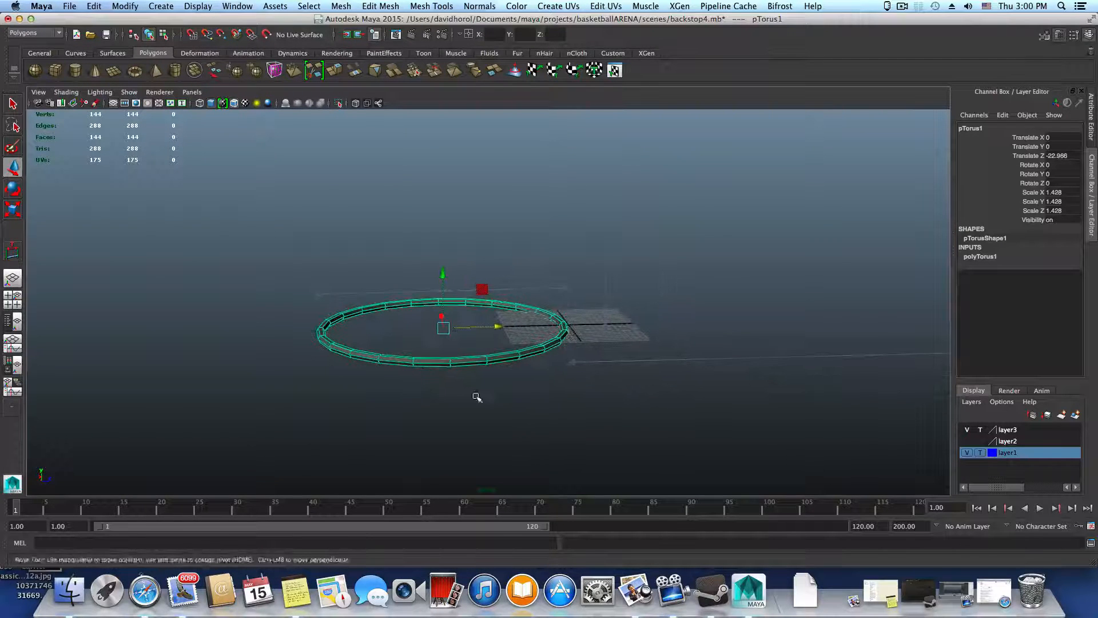
left_click_drag(458, 414, 454, 396, "alt")
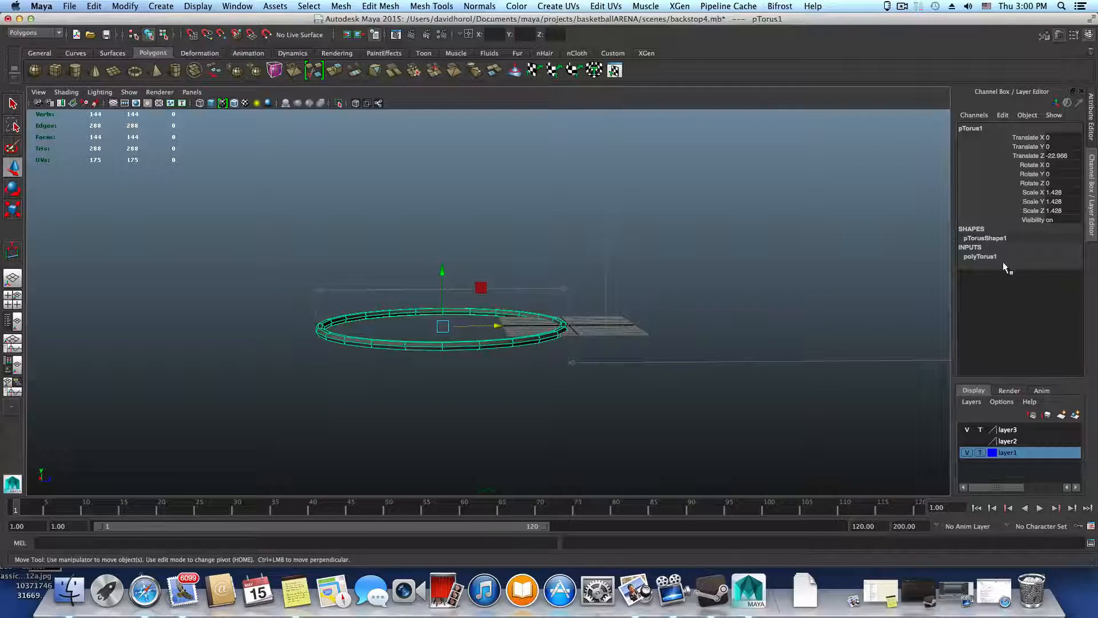
Thicken the torus by setting the Section Radius in its polyTorus1 construction history to 1
left_click(980, 256)
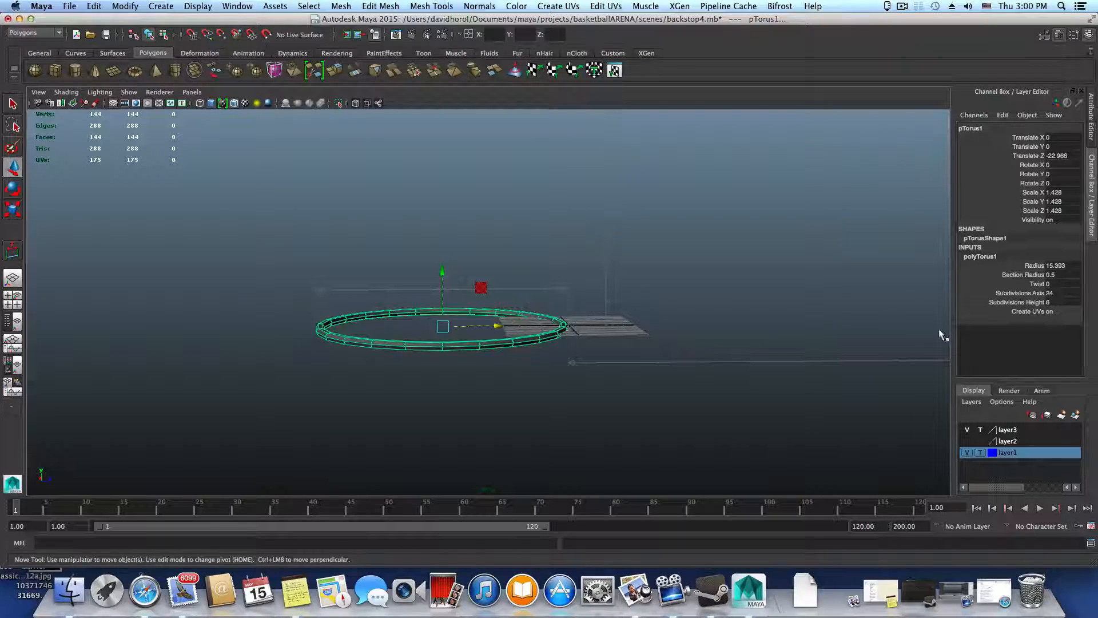
middle_click_drag(592, 356, 600, 308, "alt")
right_click_drag(609, 316, 722, 327, "alt")
left_click_drag(653, 306, 649, 340, "alt")
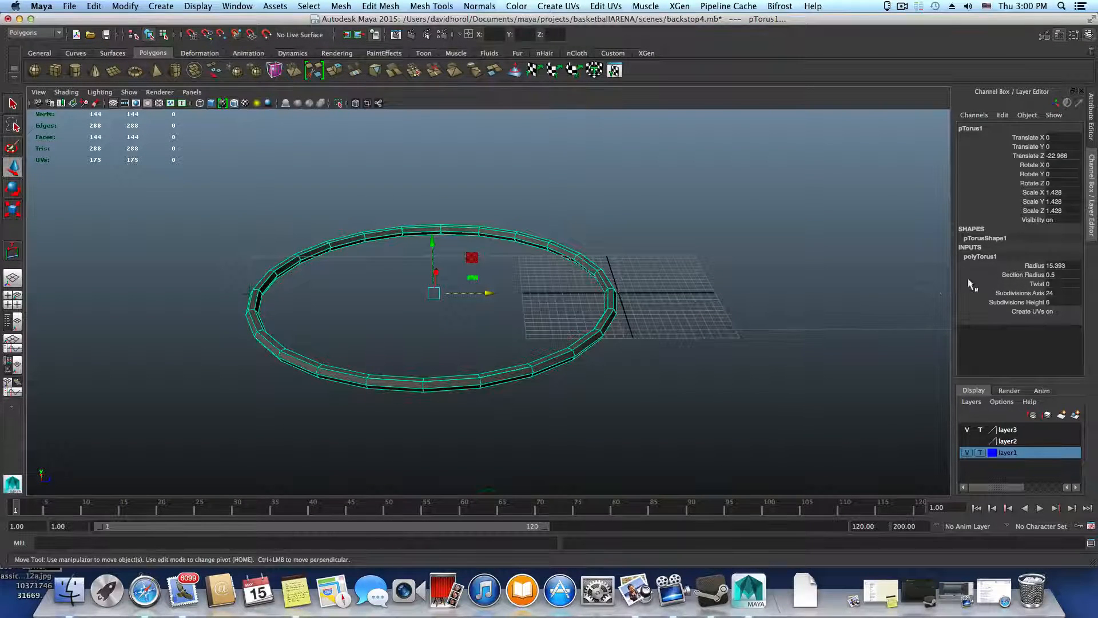
left_click(1056, 273)
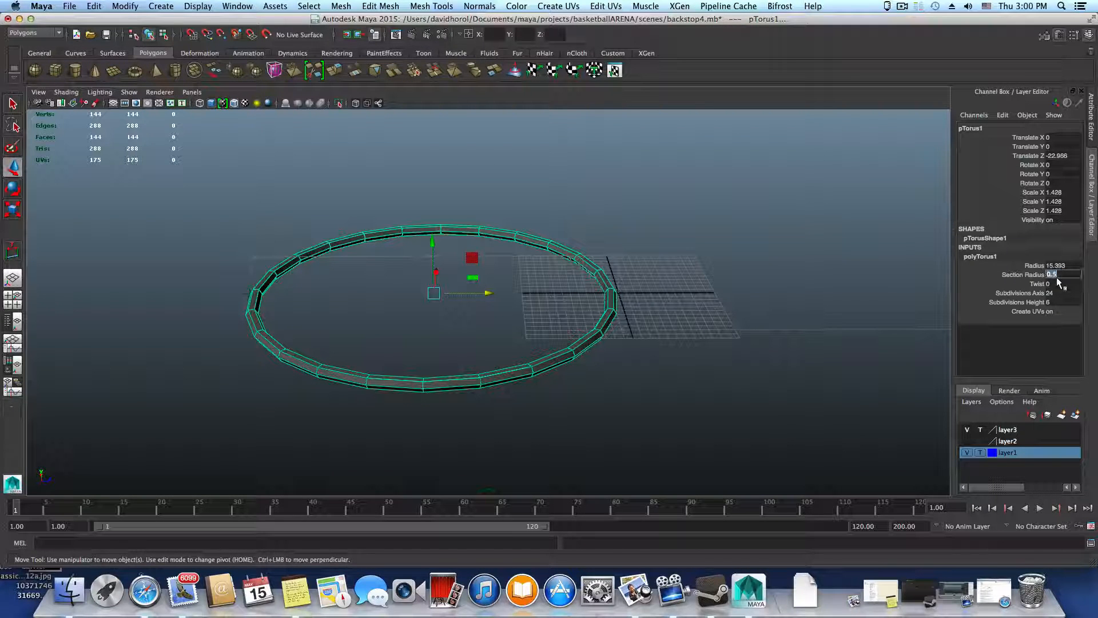
type("1")
key("Return")
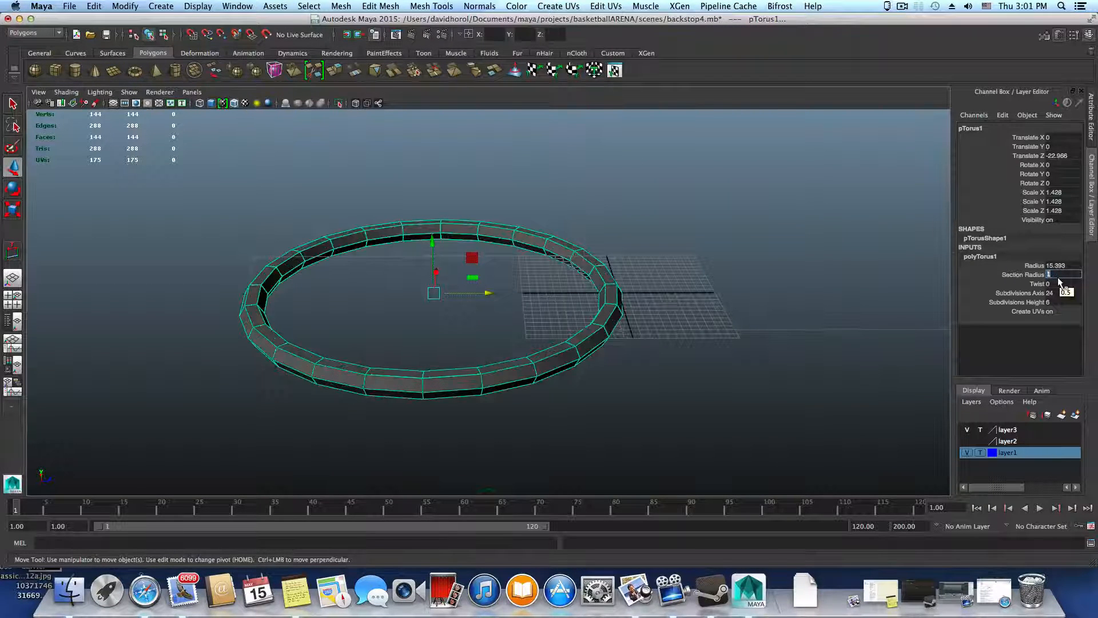
left_click(1058, 274)
Raise the torus along Y to about 307.67, up to the height of the backstop's arm
right_click_drag(713, 244, 586, 252, "alt")
left_click_drag(586, 252, 559, 265, "alt")
right_click_drag(559, 265, 313, 283, "alt")
middle_click_drag(658, 358, 650, 469, "alt")
right_click_drag(650, 469, 484, 395, "alt")
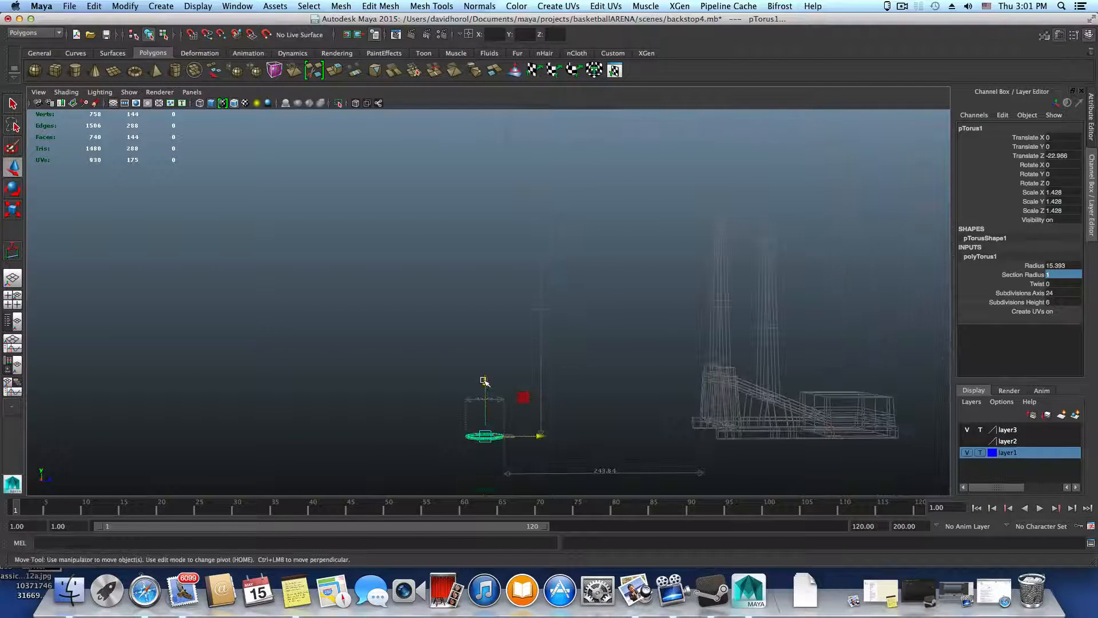
left_click_drag(484, 381, 508, 126)
middle_click_drag(537, 179, 554, 285, "alt")
left_click_drag(554, 285, 550, 332, "alt")
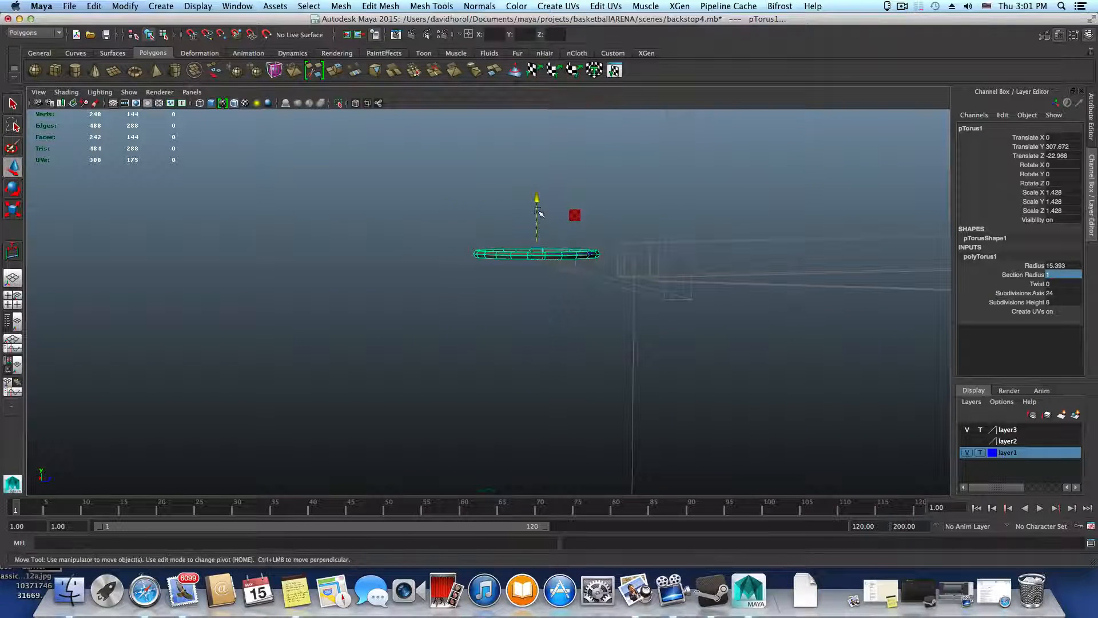
Check the raised torus against the backstop frame and display it with smooth mesh preview
left_click_drag(535, 206, 714, 388, "alt")
left_click_drag(556, 243, 534, 264, "alt")
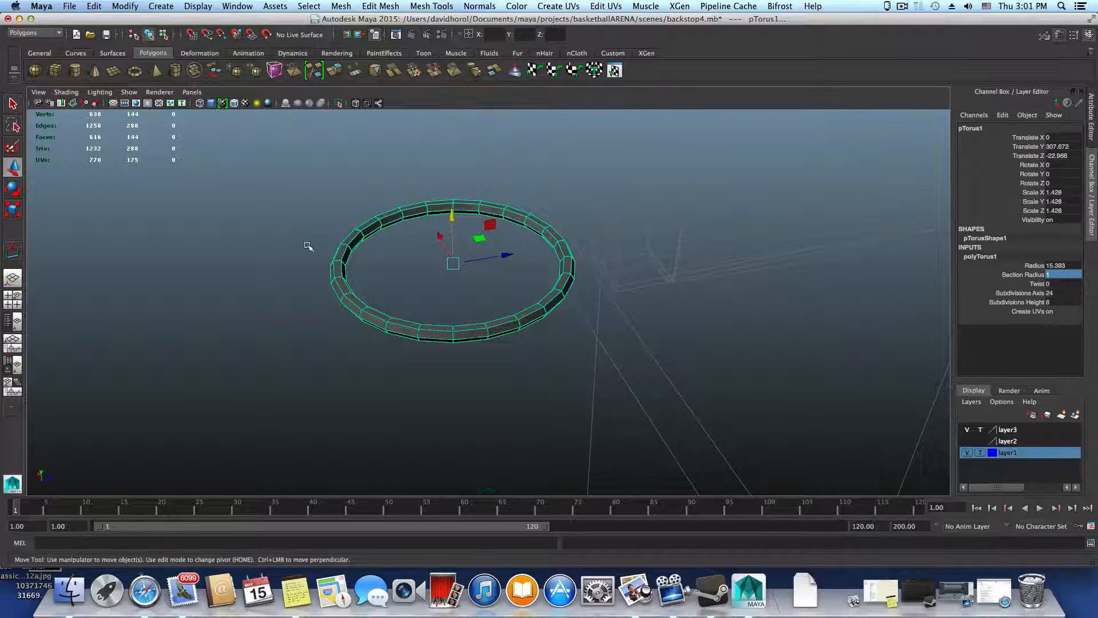
left_click_drag(507, 209, 630, 231, "alt")
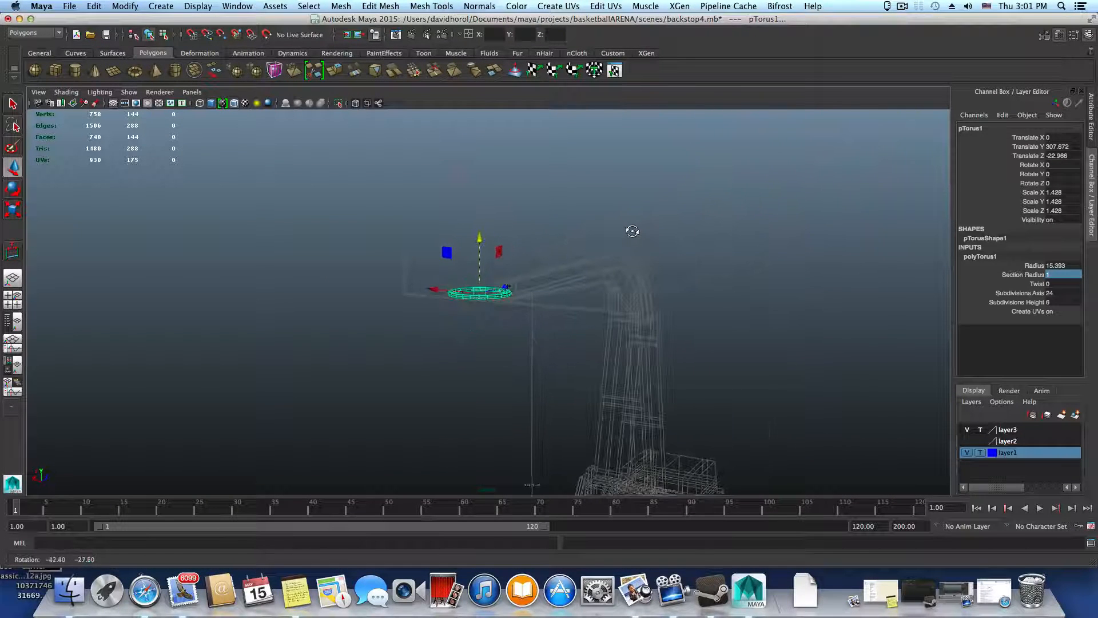
right_click_drag(630, 230, 770, 378, "alt")
right_click_drag(490, 304, 667, 328, "alt")
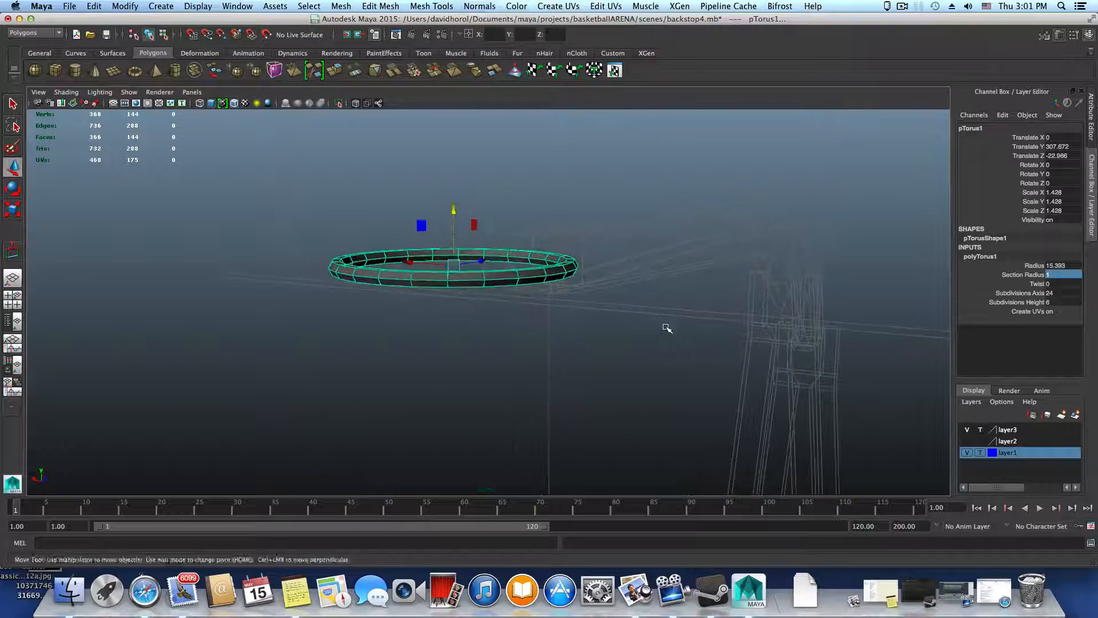
left_click_drag(667, 329, 598, 319, "alt")
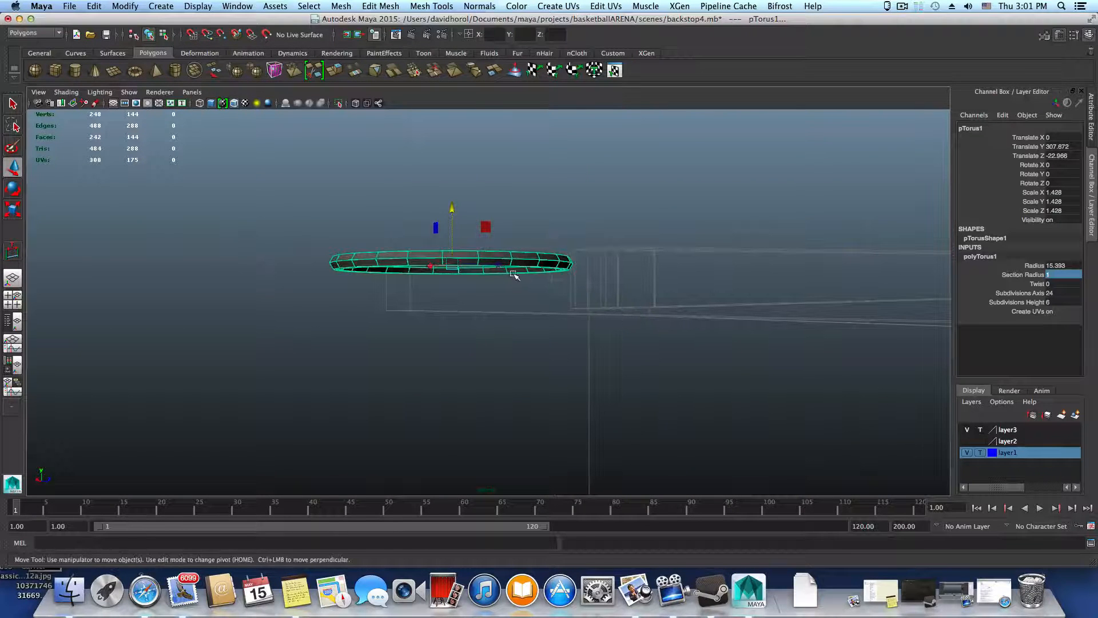
key("3")
Lower the torus to about 303.56 in Y and shift it away from the backboard to about -29.74 in Z
left_click_drag(524, 281, 489, 287, "alt")
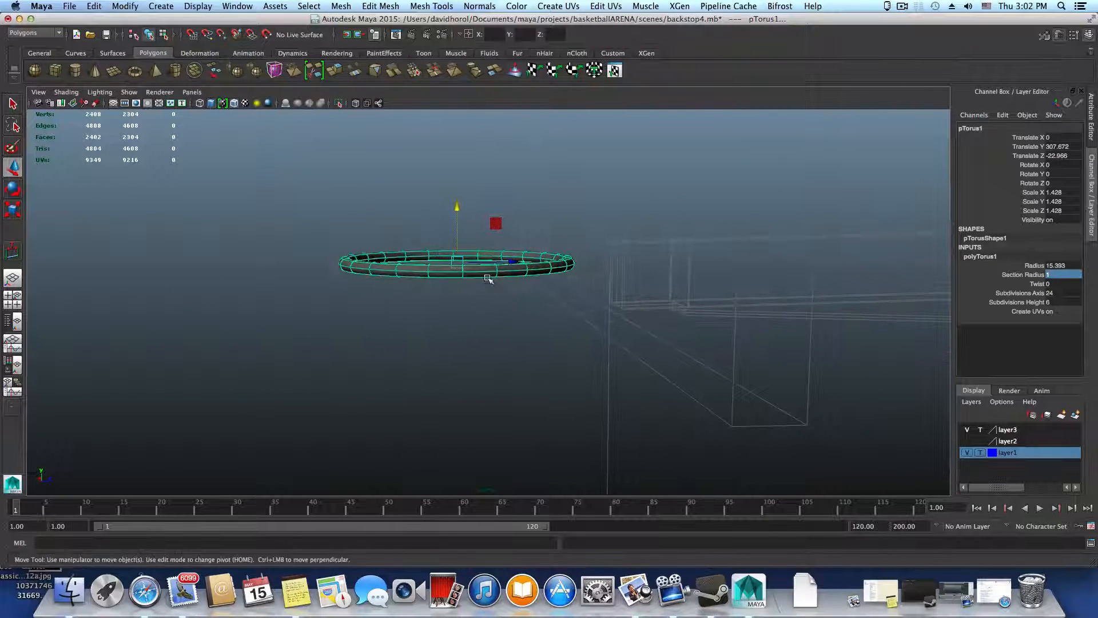
left_click_drag(458, 206, 458, 228)
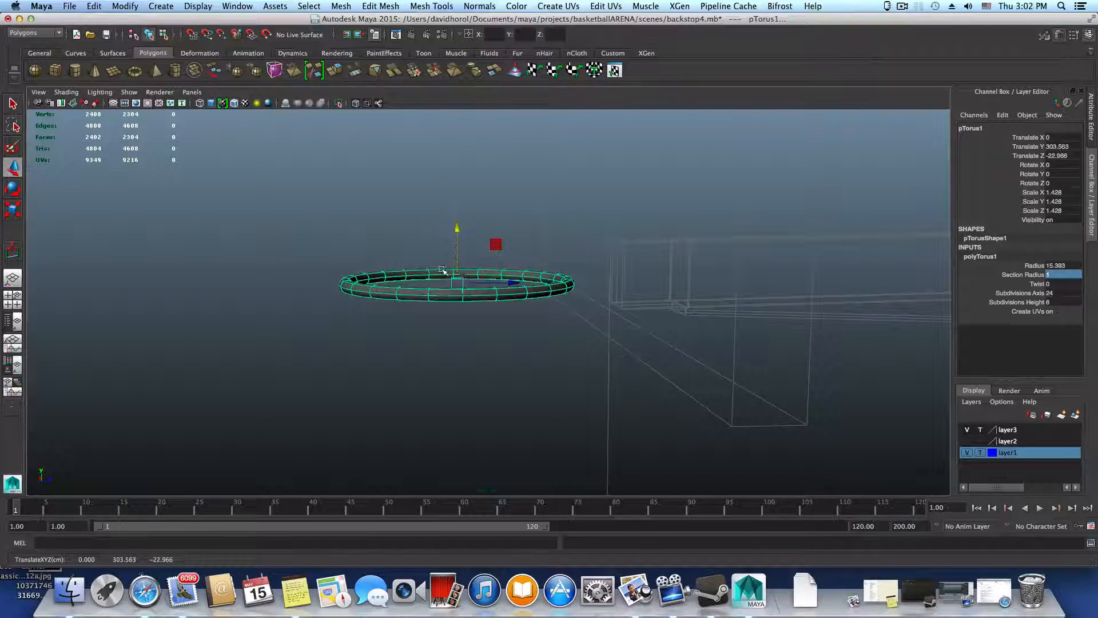
left_click_drag(487, 285, 508, 338)
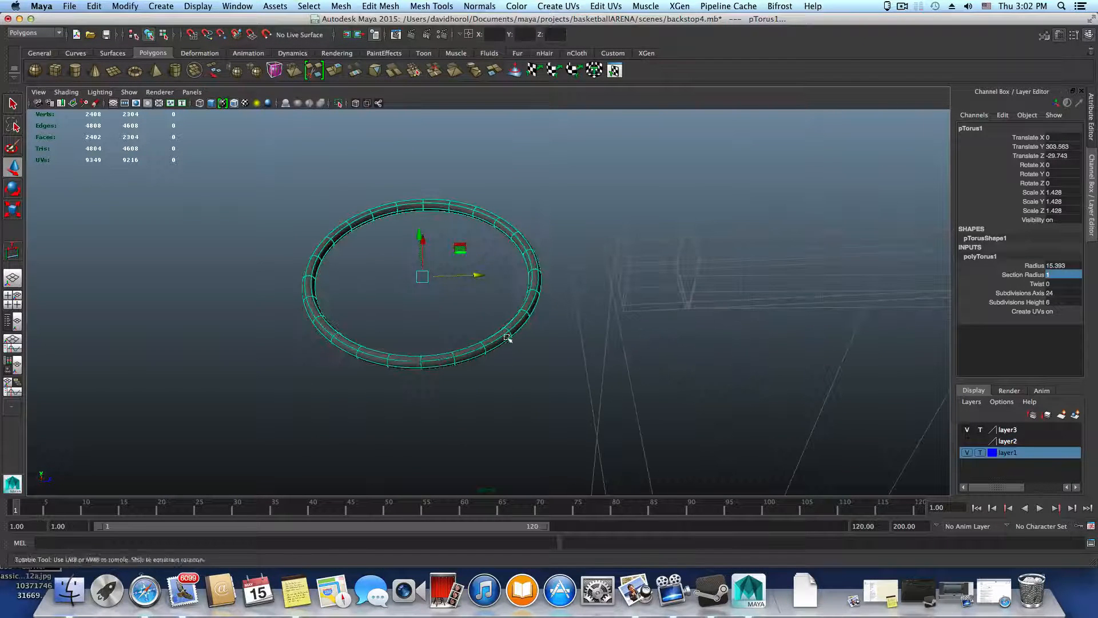
Inspect the smoothed ring from above, the front and the side, including the gap between it and the backboard
left_click_drag(559, 260, 484, 337, "alt")
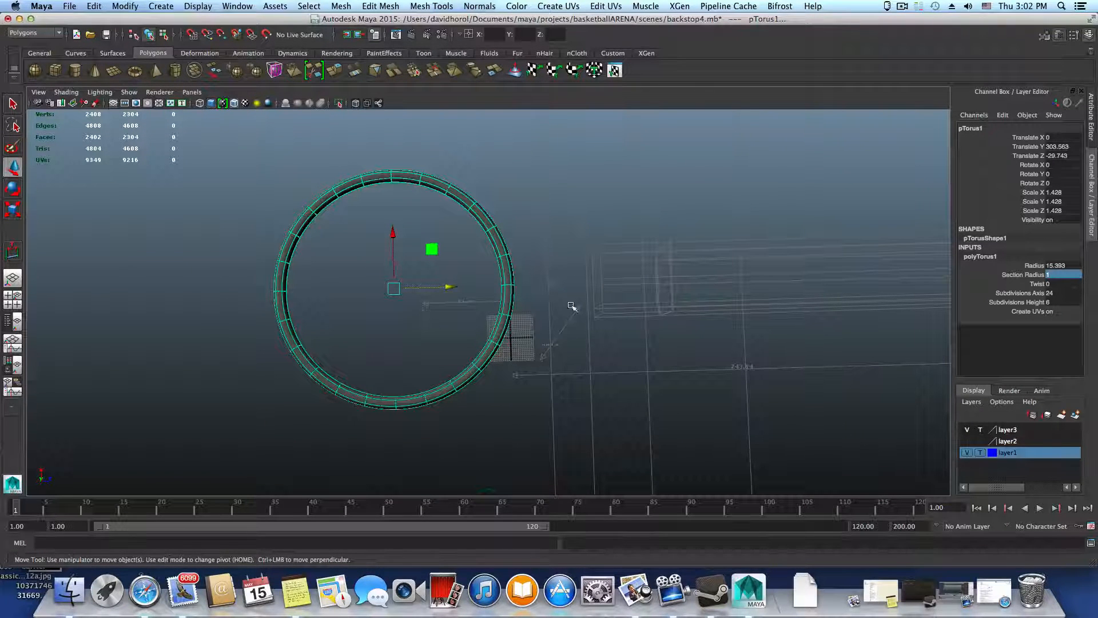
left_click_drag(527, 335, 504, 301, "alt")
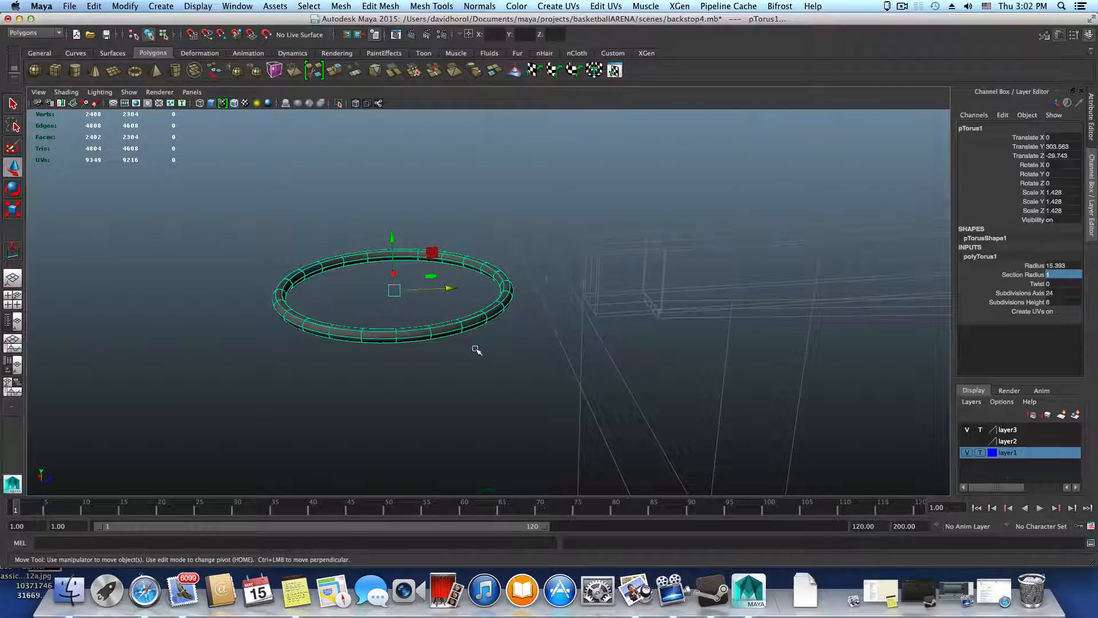
left_click_drag(475, 348, 545, 324, "alt")
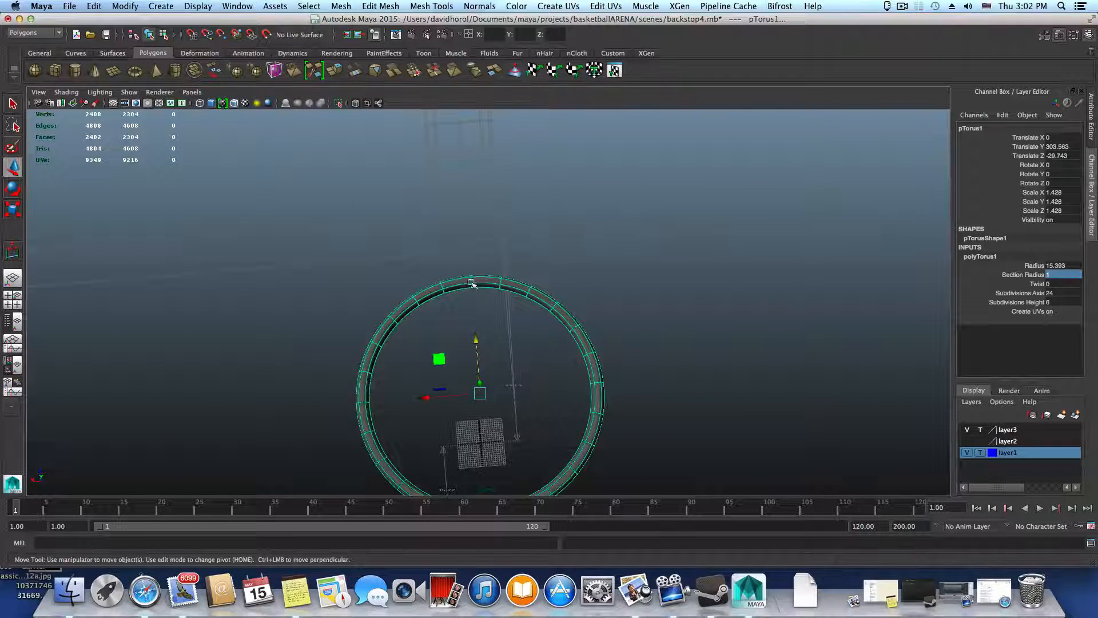
left_click_drag(468, 281, 468, 244, "alt")
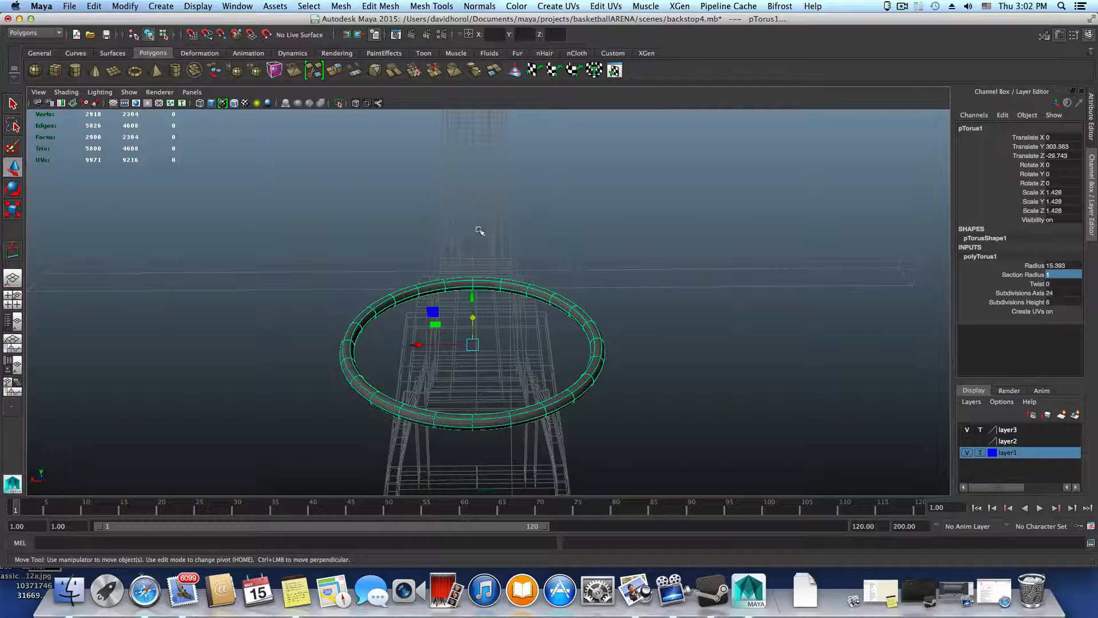
right_click_drag(469, 282, 571, 321, "alt")
middle_click_drag(524, 304, 546, 329, "alt")
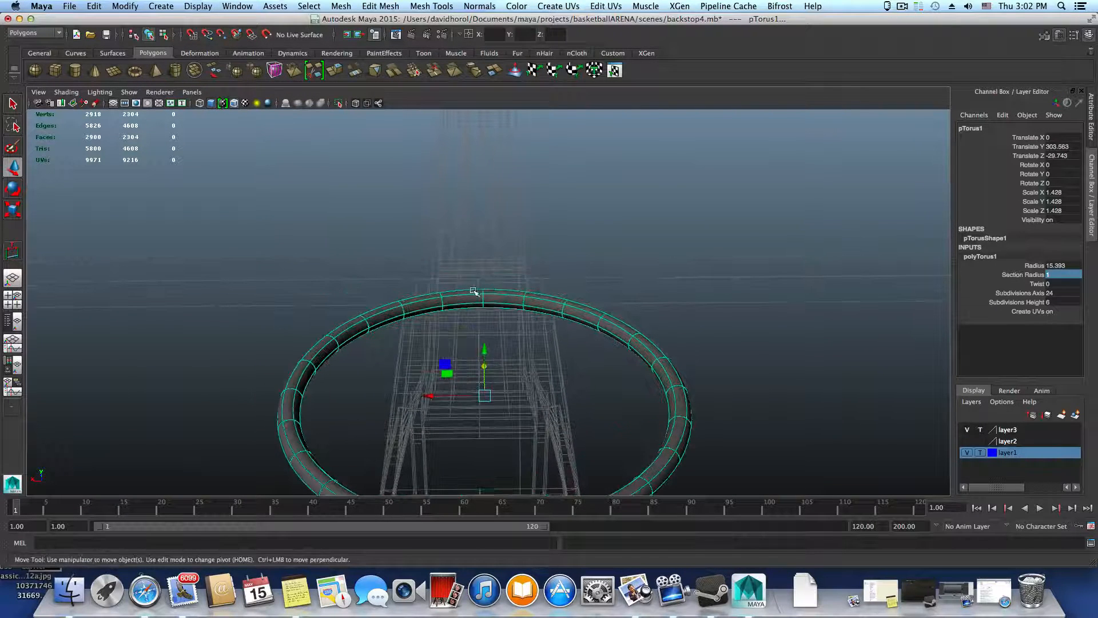
left_click_drag(529, 303, 492, 311, "alt")
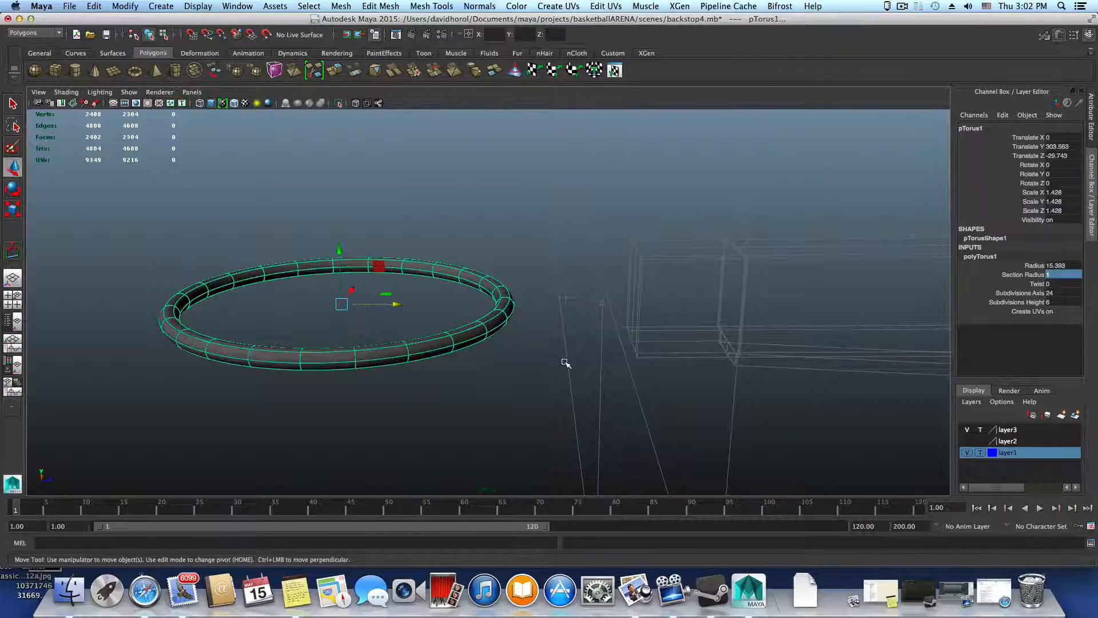
left_click_drag(407, 345, 633, 363, "alt")
right_click_drag(633, 363, 491, 352, "alt")
left_click_drag(491, 351, 394, 331, "alt")
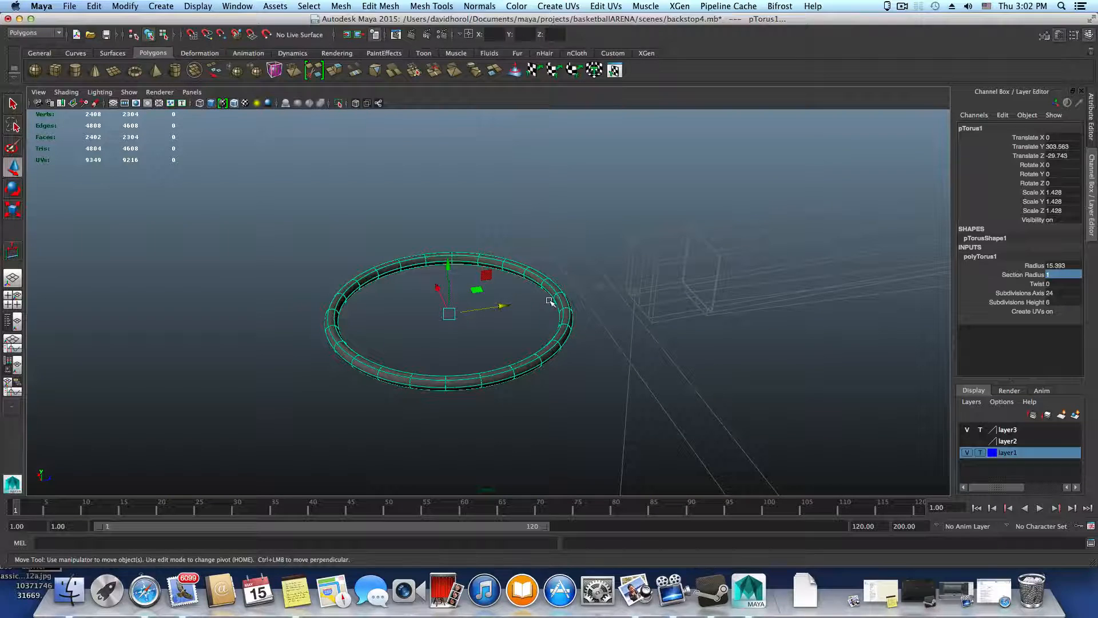
left_click_drag(527, 275, 496, 266, "alt")
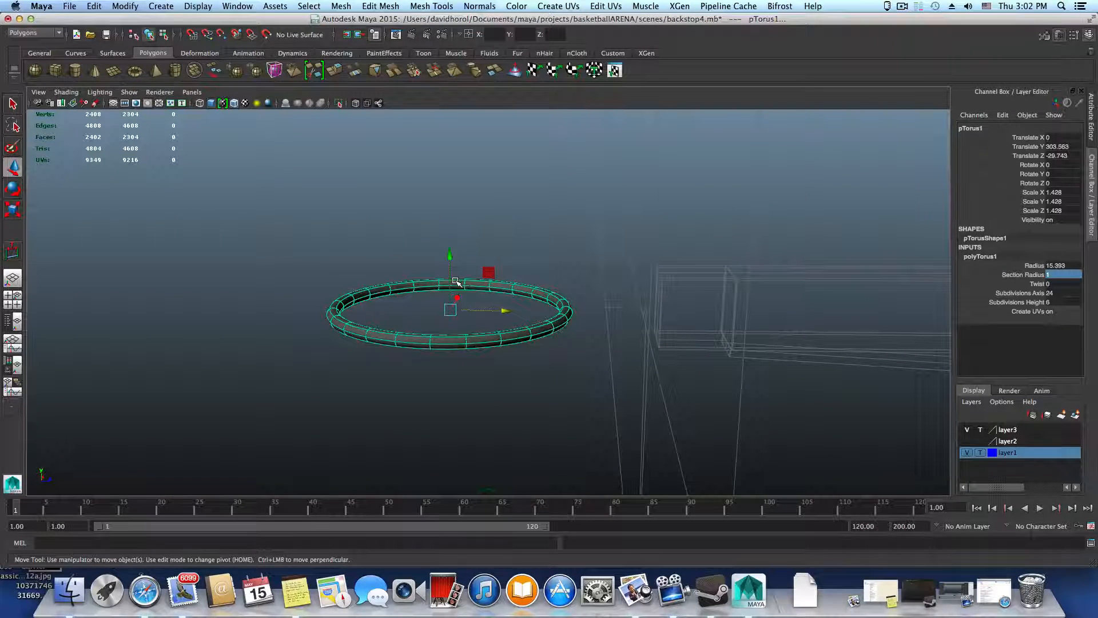
left_click_drag(478, 313, 507, 367, "alt")
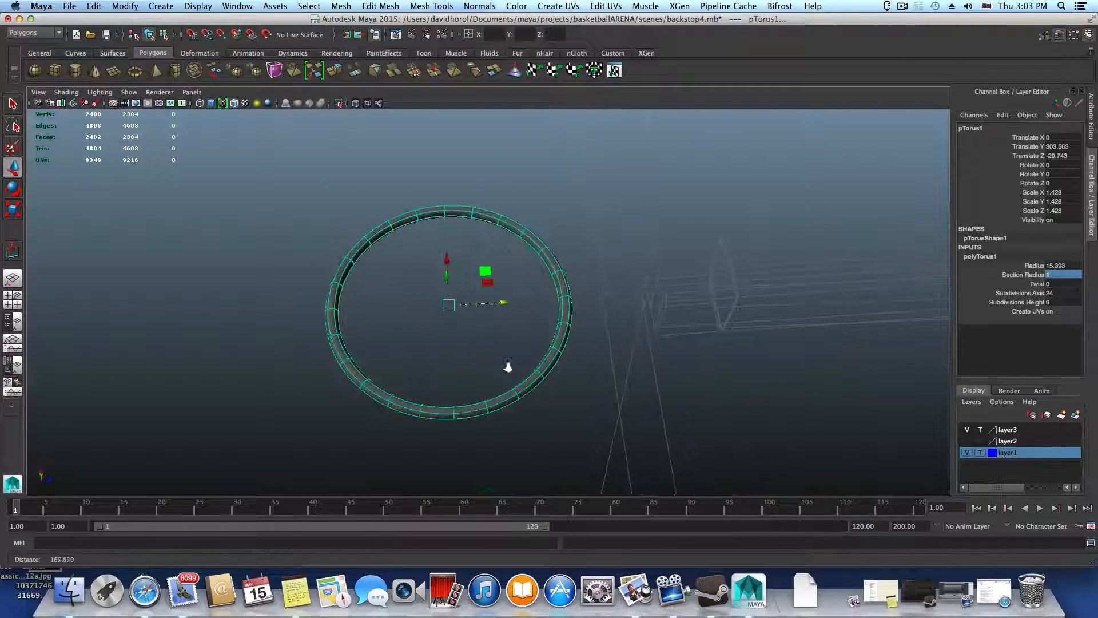
right_click_drag(507, 367, 597, 385, "alt")
left_click_drag(597, 385, 543, 340, "alt")
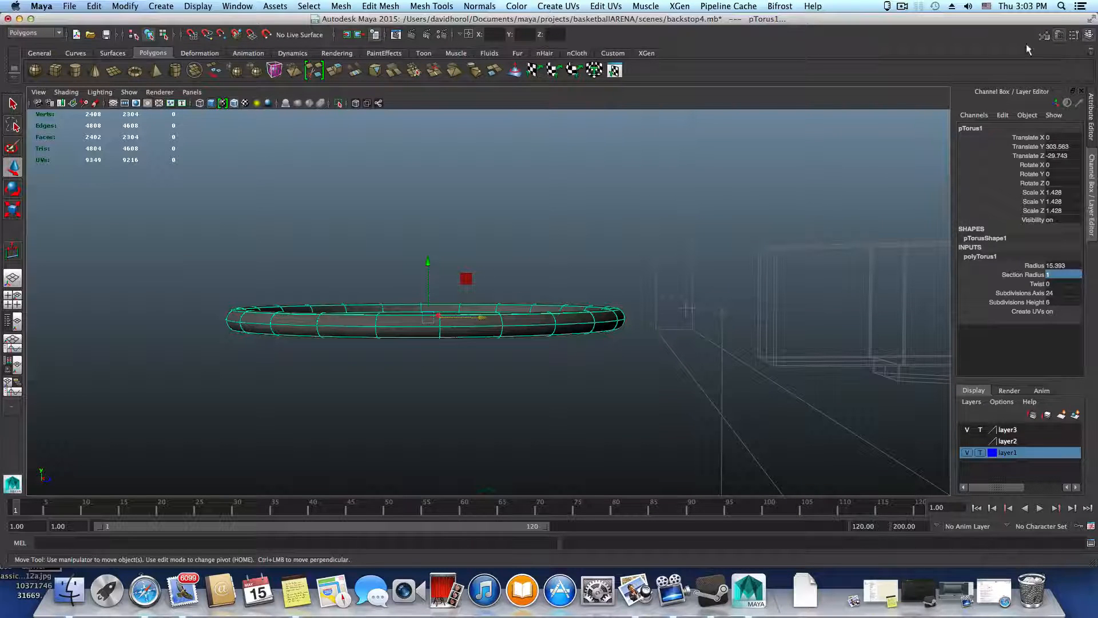
Review the torus's transform, shape, construction history, shading group and lambert1 material in the Attribute Editor
left_click(1060, 35)
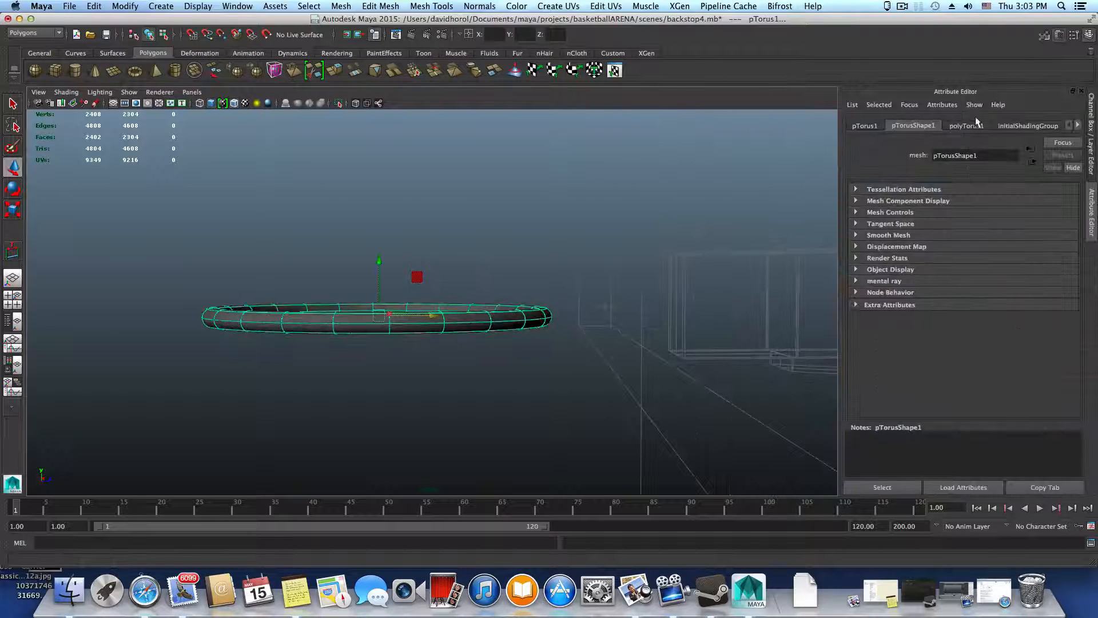
left_click(873, 127)
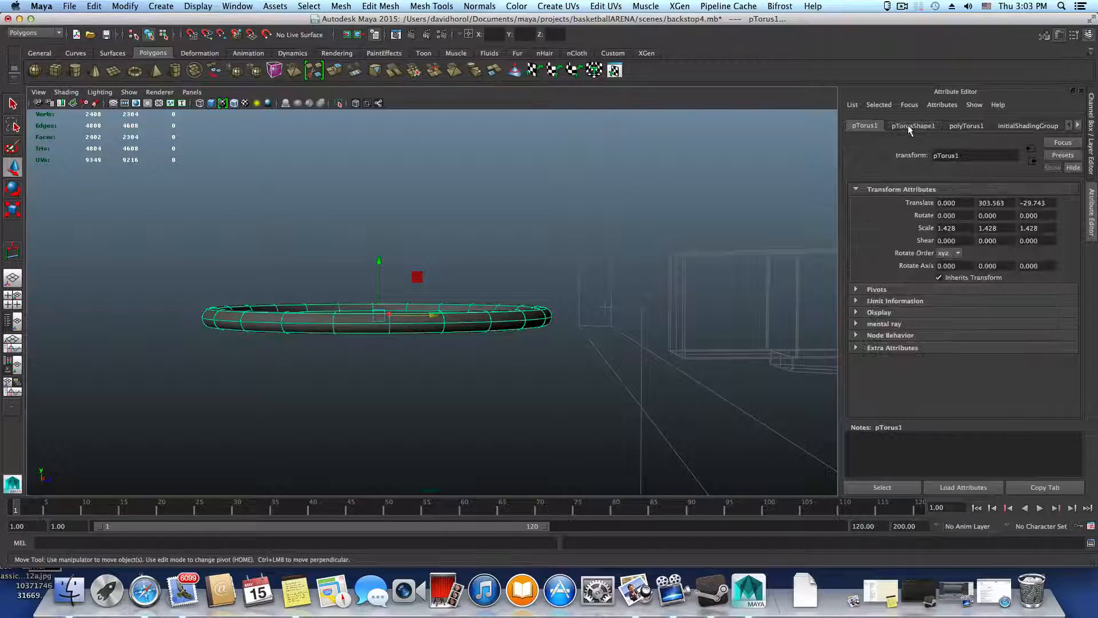
left_click(909, 126)
left_click(969, 126)
left_click(1033, 127)
left_click(1078, 126)
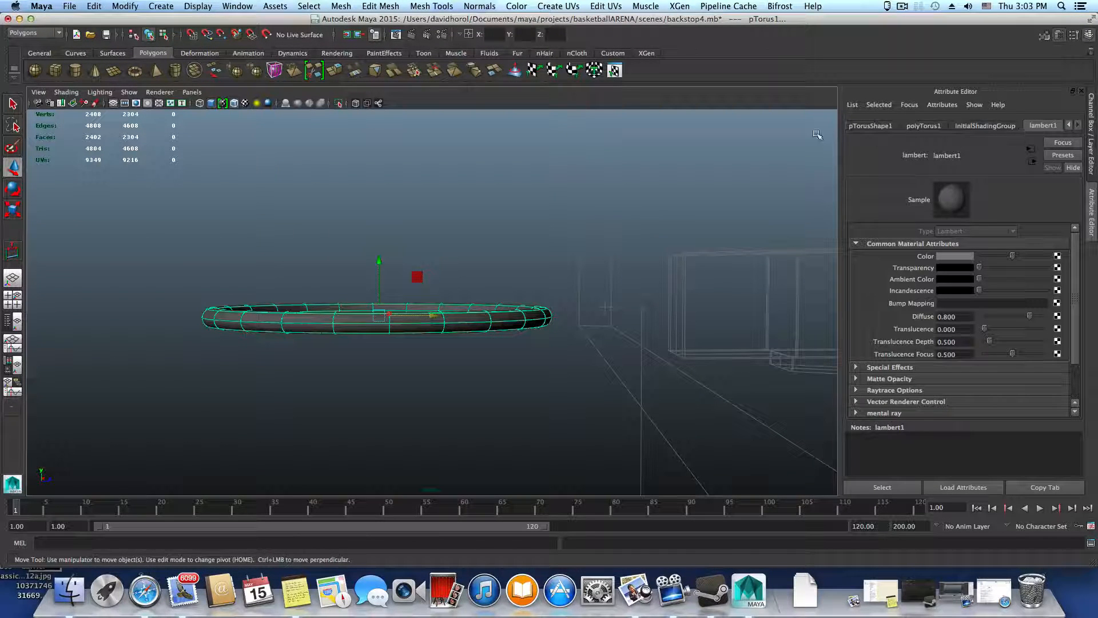
left_click(1068, 125)
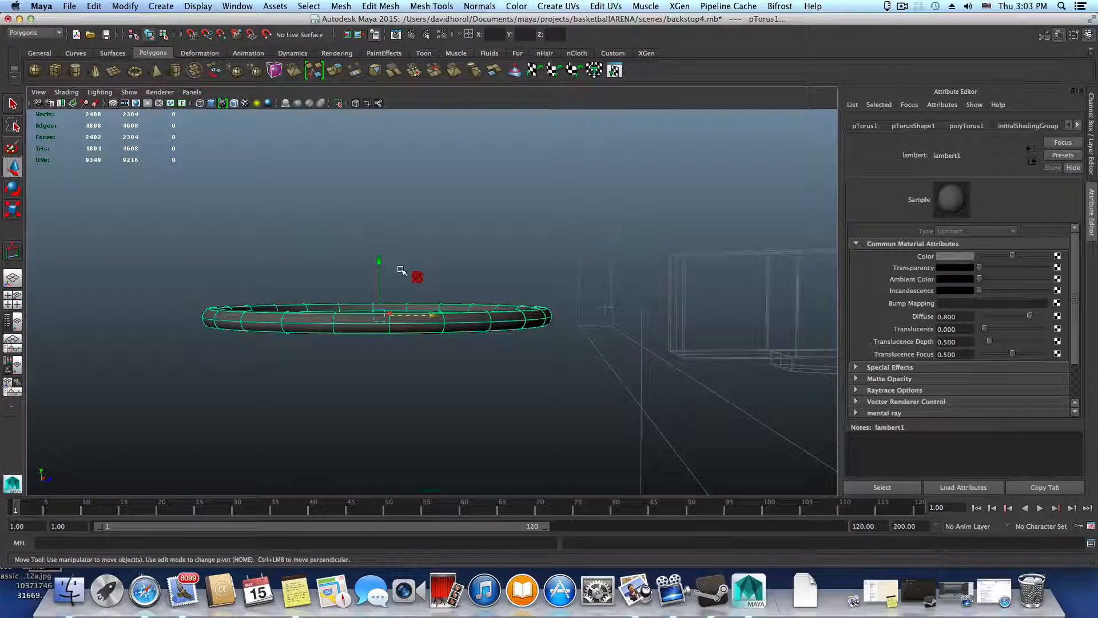
Duplicate the torus and raise the copy to about 306.17 in Y, directly above the original ring
key("ctrl+d")
left_click_drag(381, 260, 381, 241)
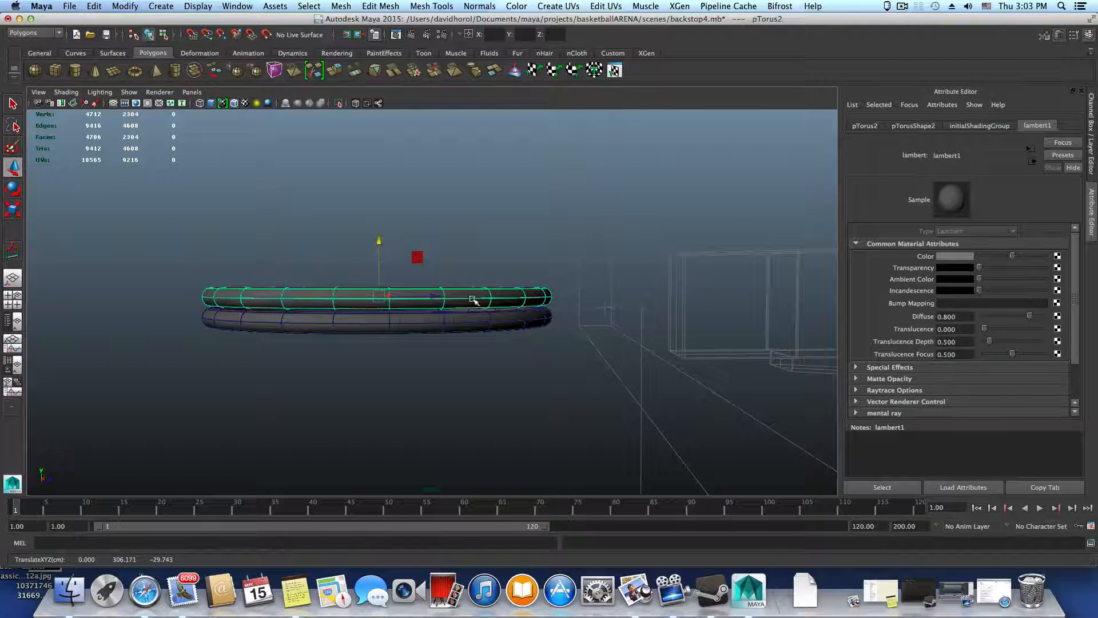
Look through the duplicate torus's transform, shape, shading group and material attributes, and view both rings from above
left_click(865, 126)
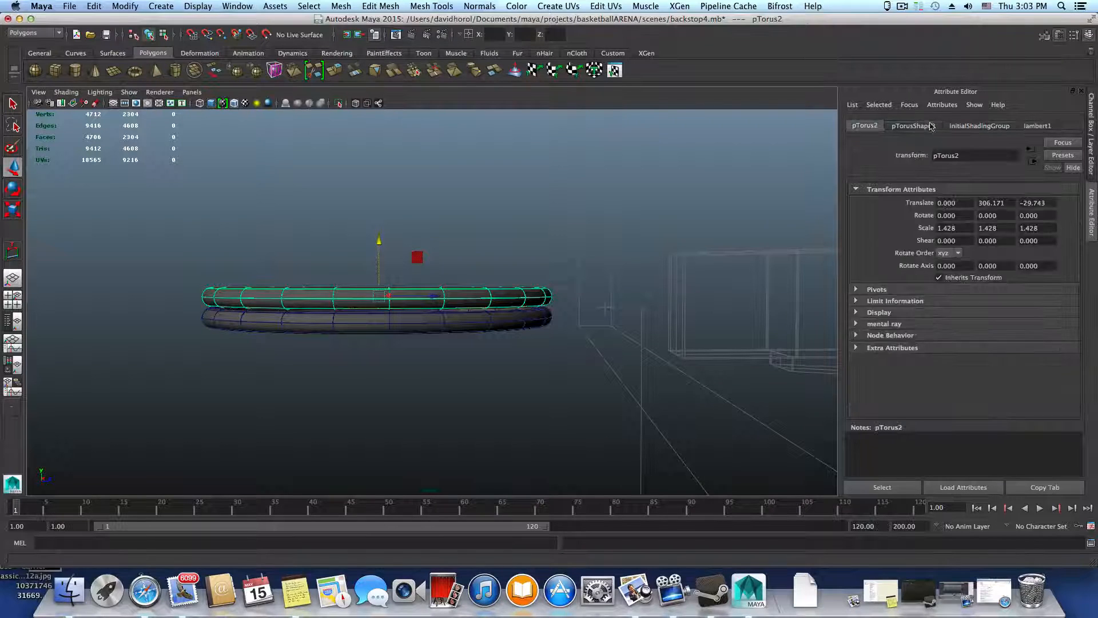
left_click(931, 126)
left_click(998, 127)
left_click(1022, 127)
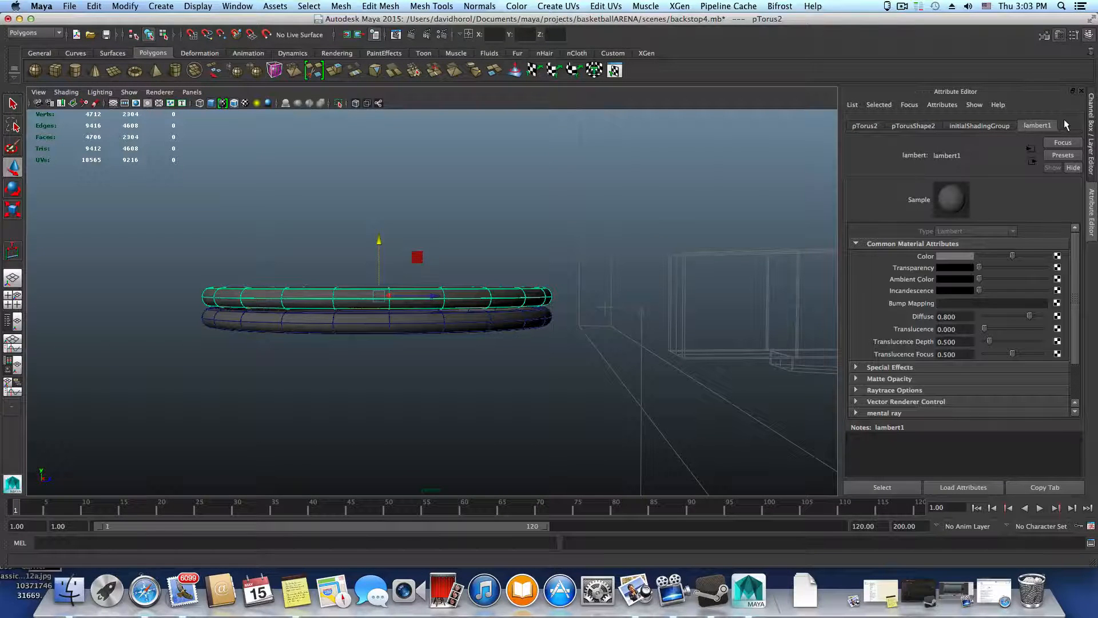
left_click_drag(442, 315, 444, 330, "alt")
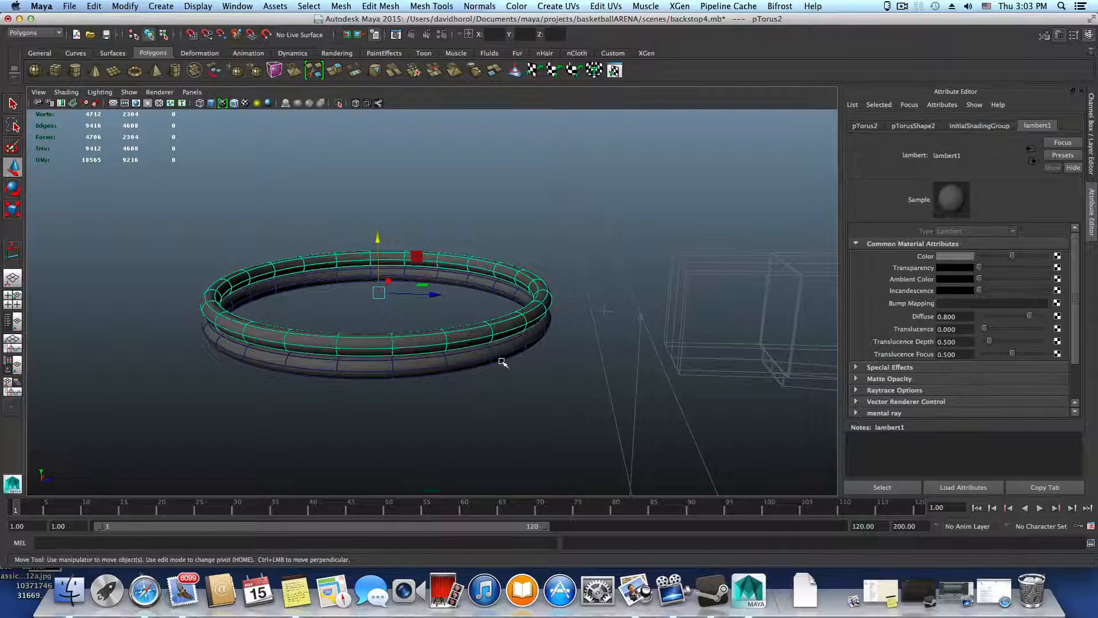
Compare the Channel Box entries of the duplicate and original tori, including the original's polyTorus1 input settings
left_click(1089, 35)
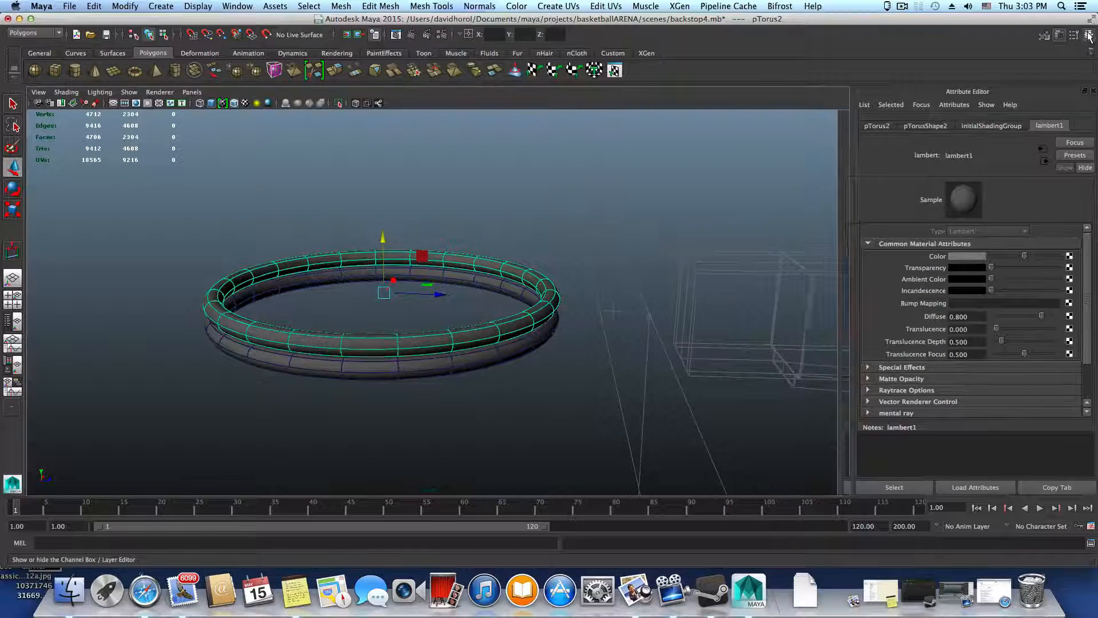
left_click(1089, 35)
double_click(996, 239)
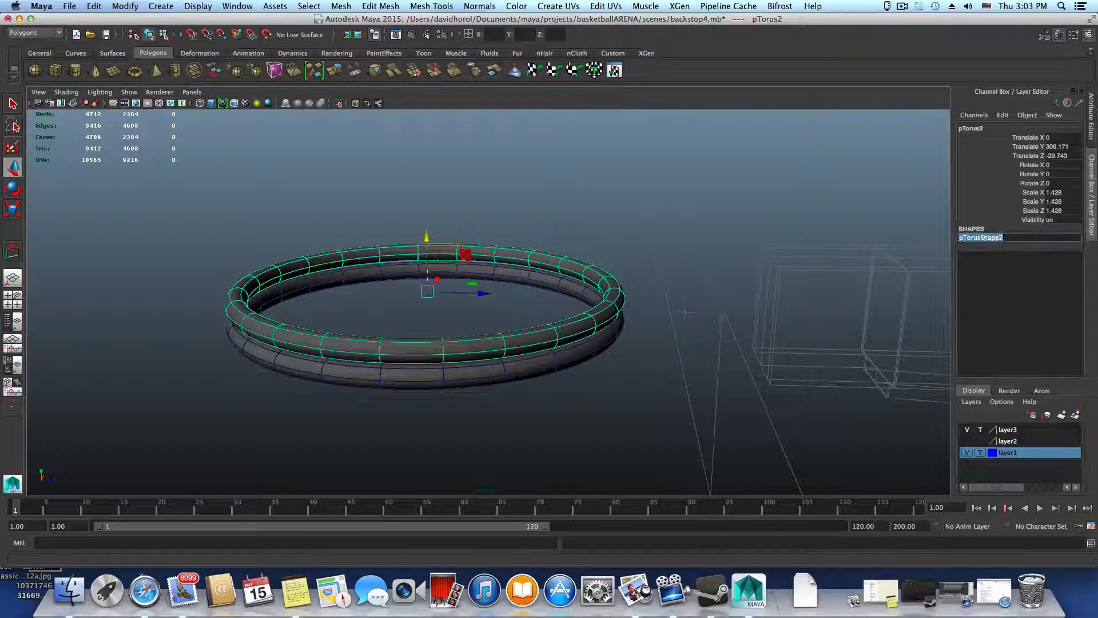
left_click(981, 249)
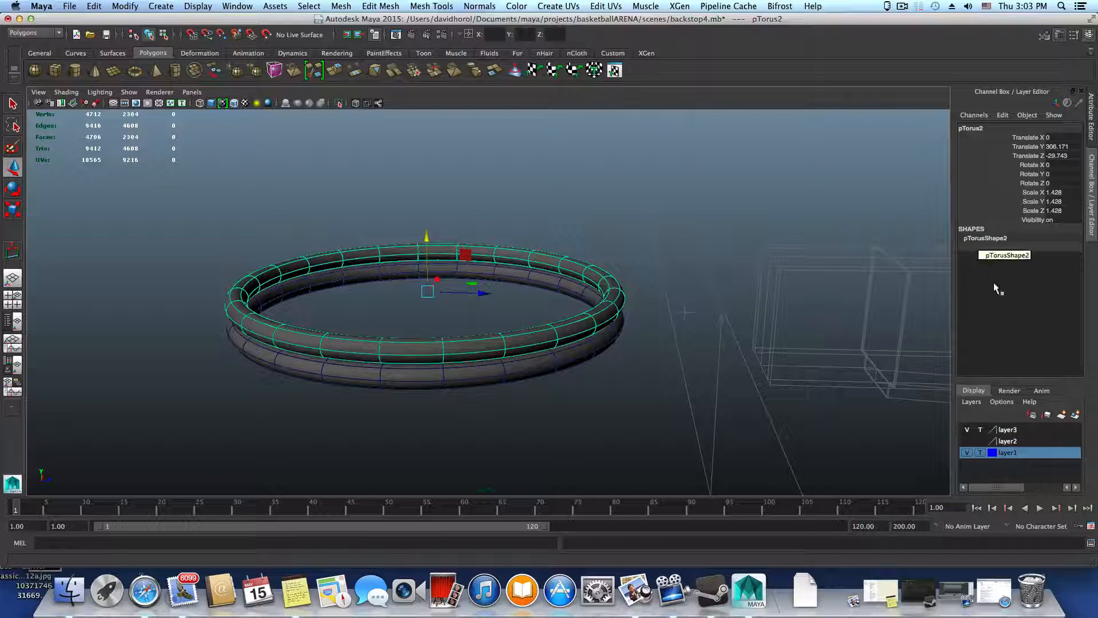
left_click_drag(603, 310, 596, 299, "alt")
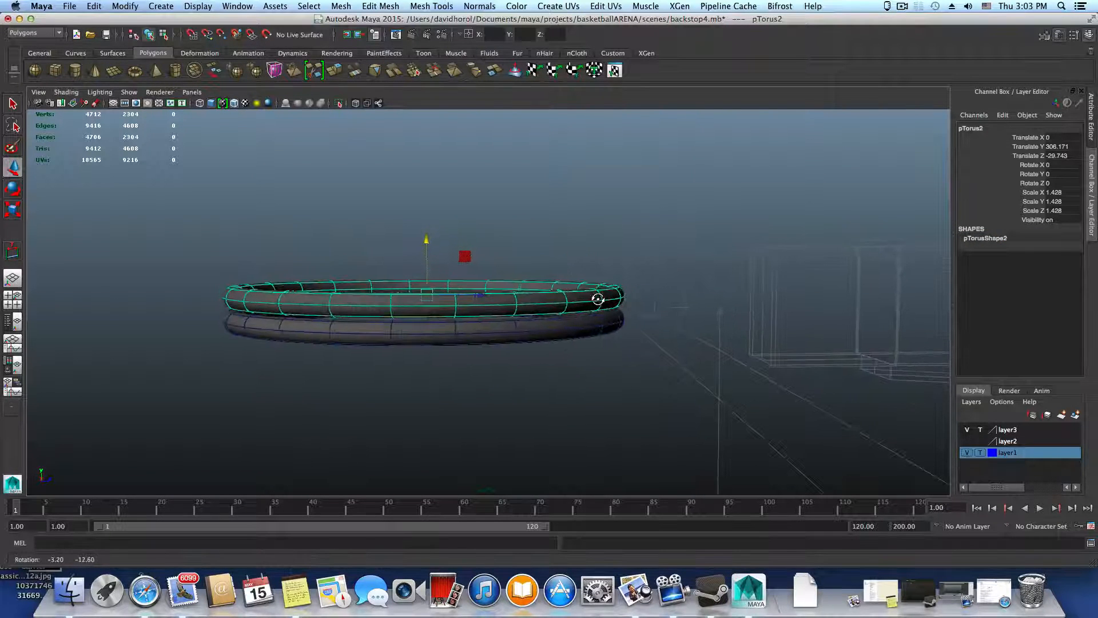
left_click(456, 331)
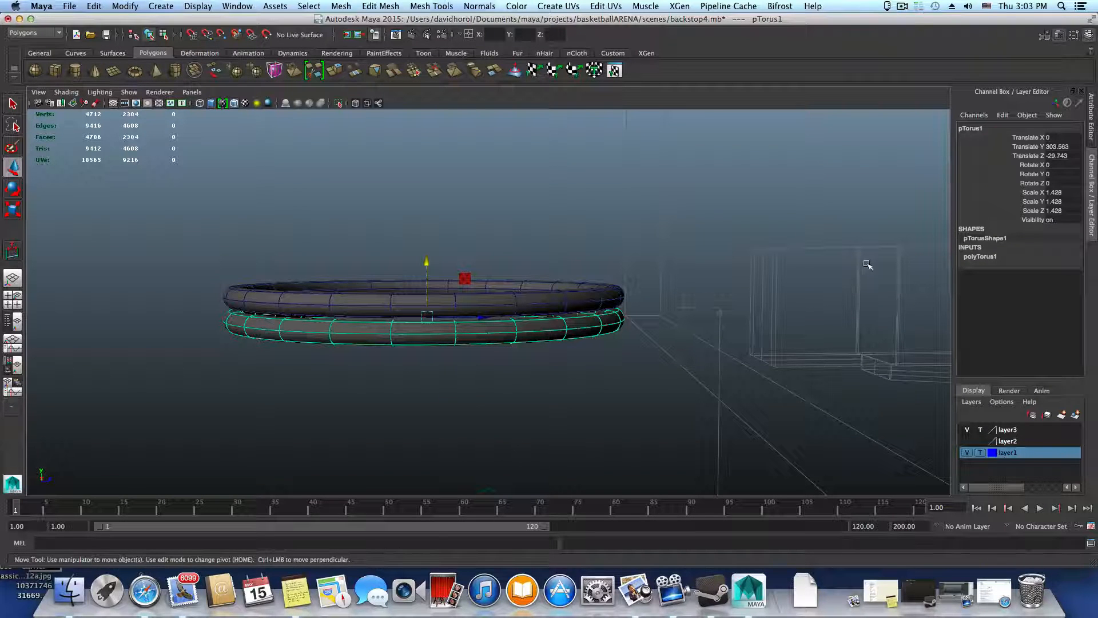
left_click(980, 256)
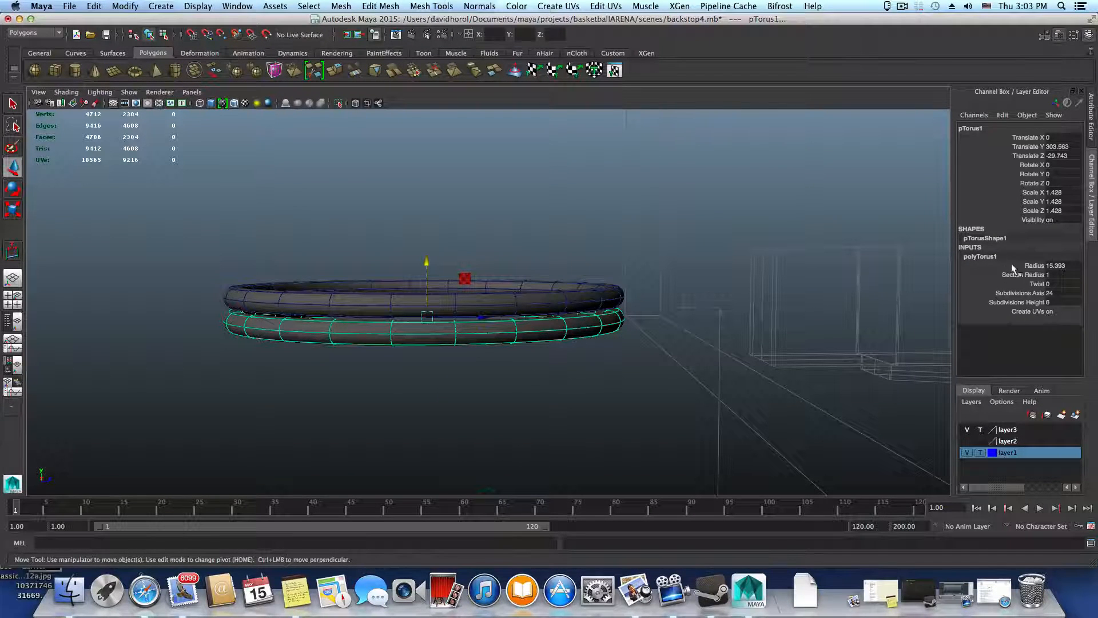
Compare both tori's nodes in the Attribute Editor, including the shading group and the original's mesh shape and Poly Torus History
left_click(1059, 35)
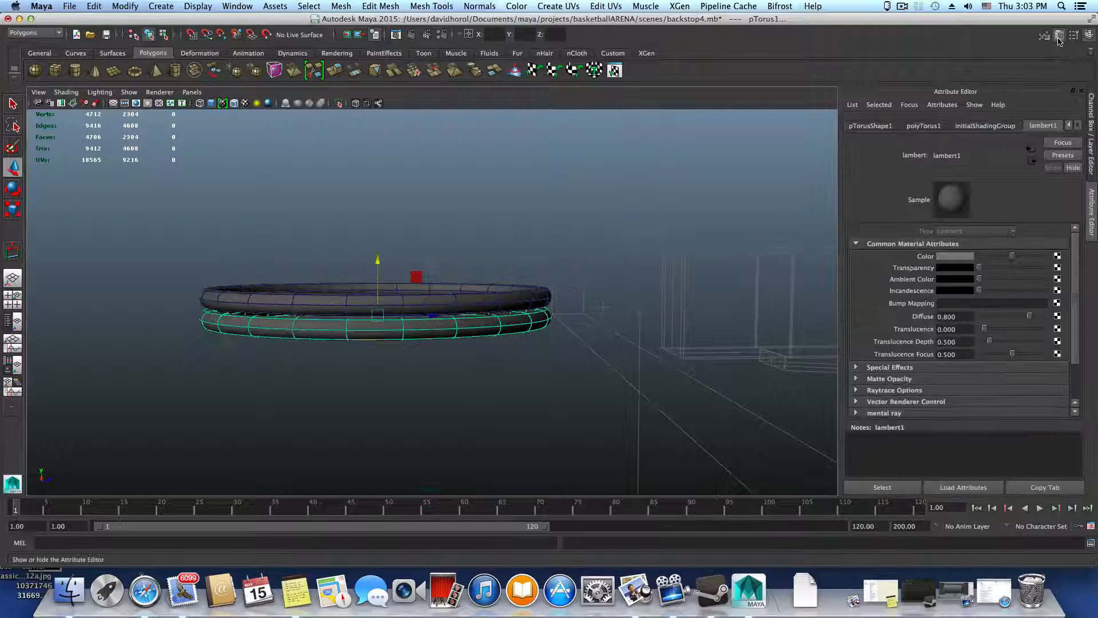
left_click(979, 126)
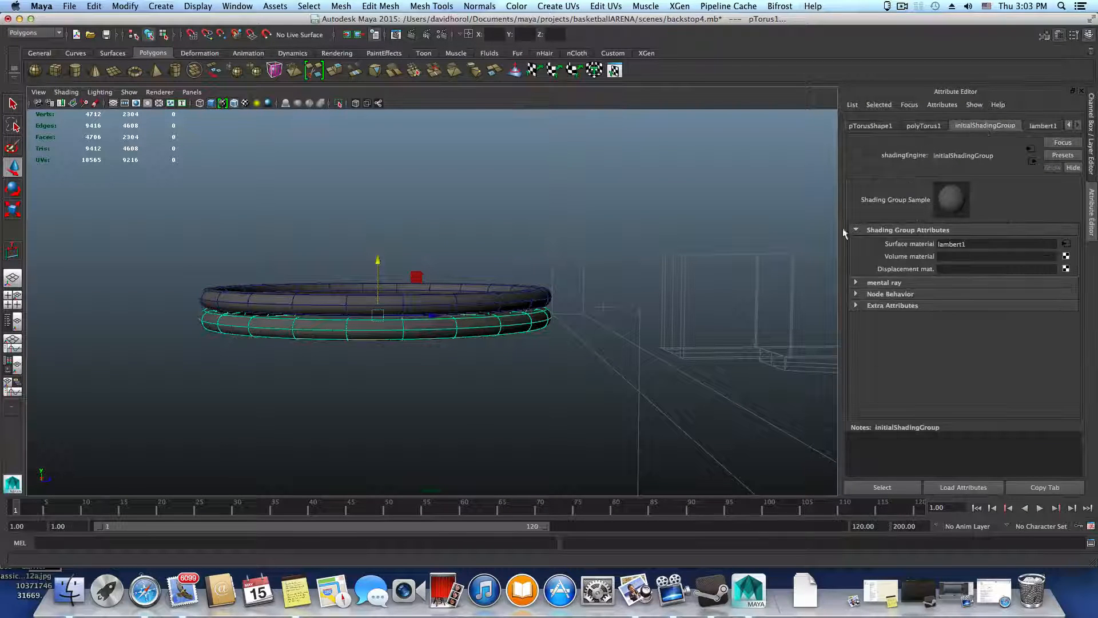
left_click(492, 303)
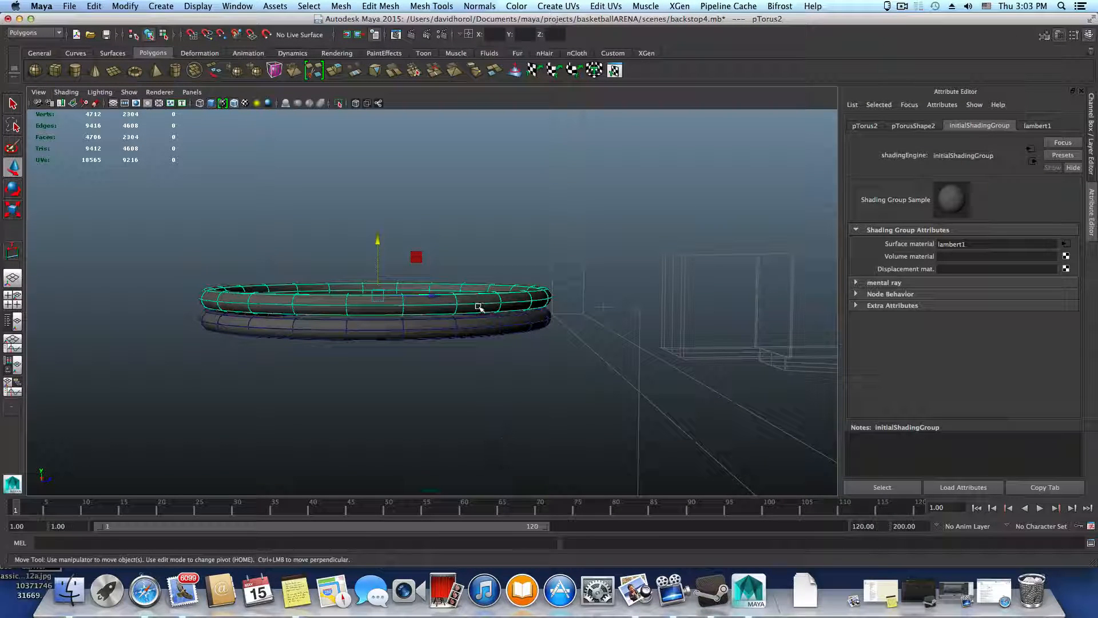
left_click_drag(478, 304, 457, 316, "alt")
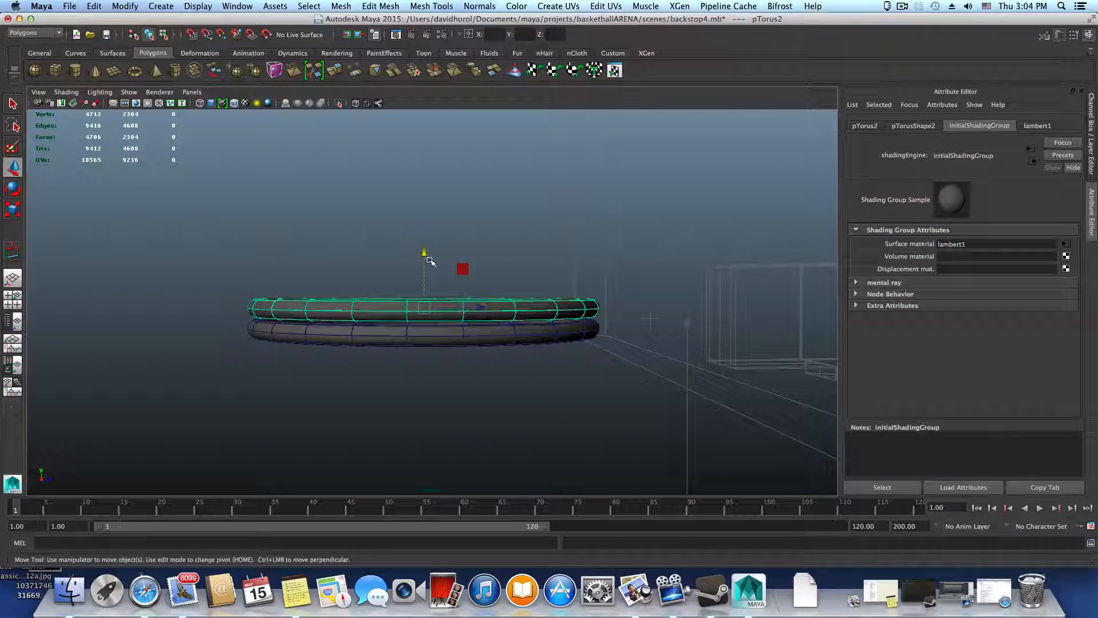
left_click(461, 342)
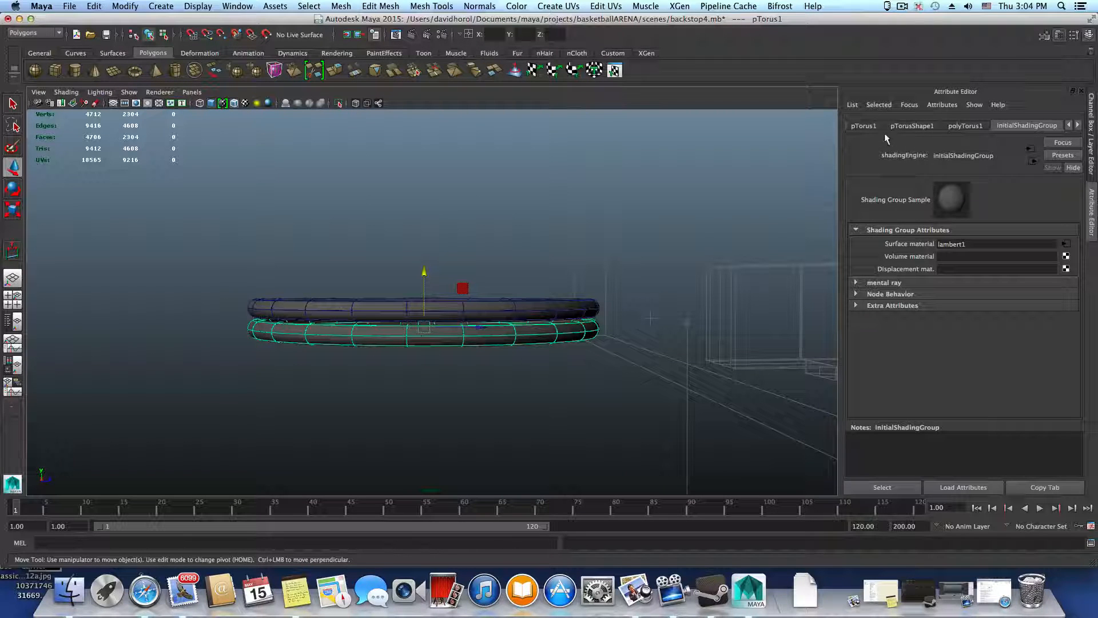
left_click(909, 126)
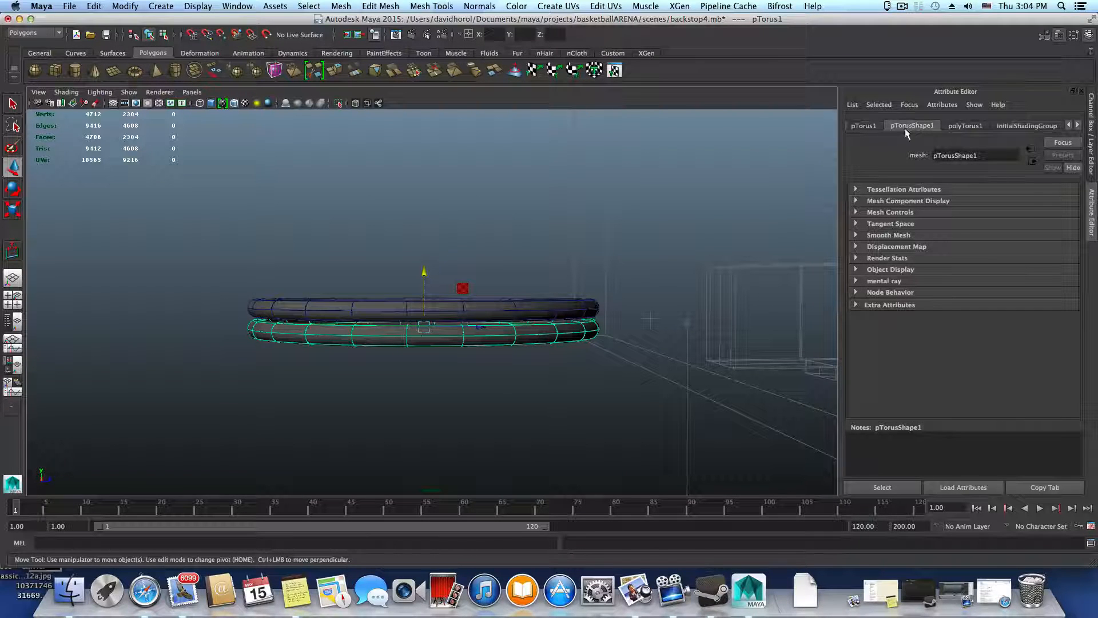
left_click(963, 127)
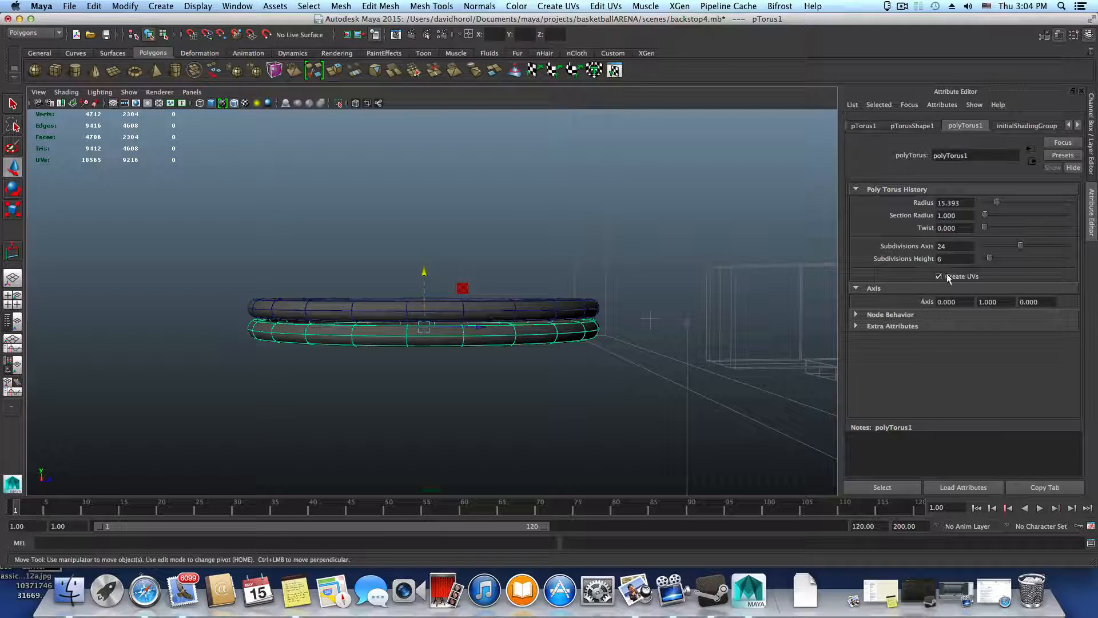
Set the lower, original torus's Section Radius to 0.5 in its polyTorus1 inputs
left_click(1089, 35)
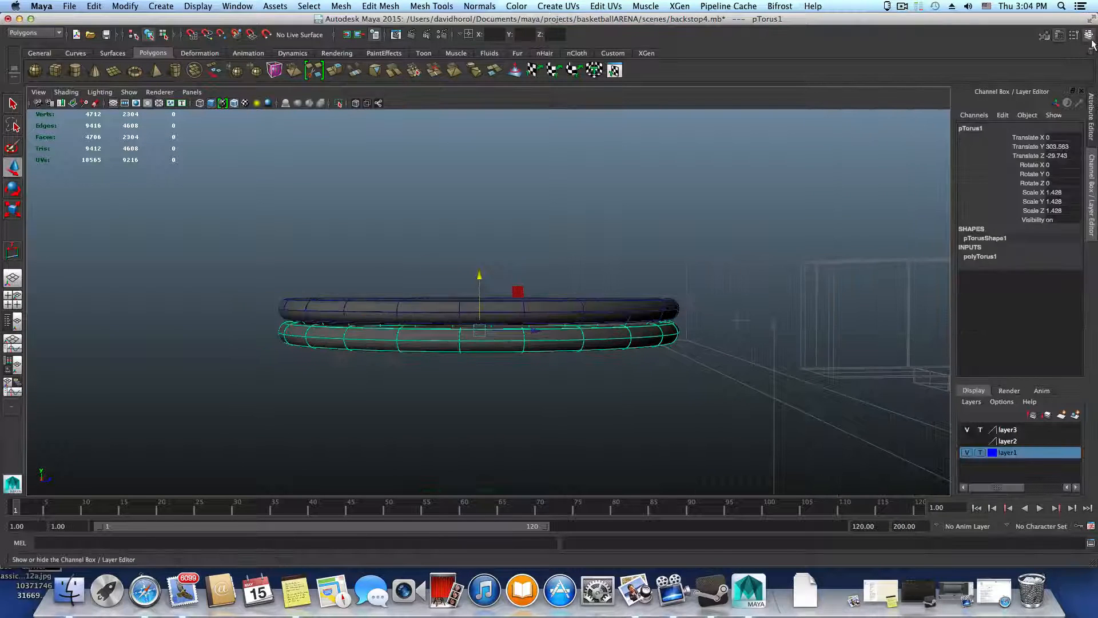
left_click(985, 257)
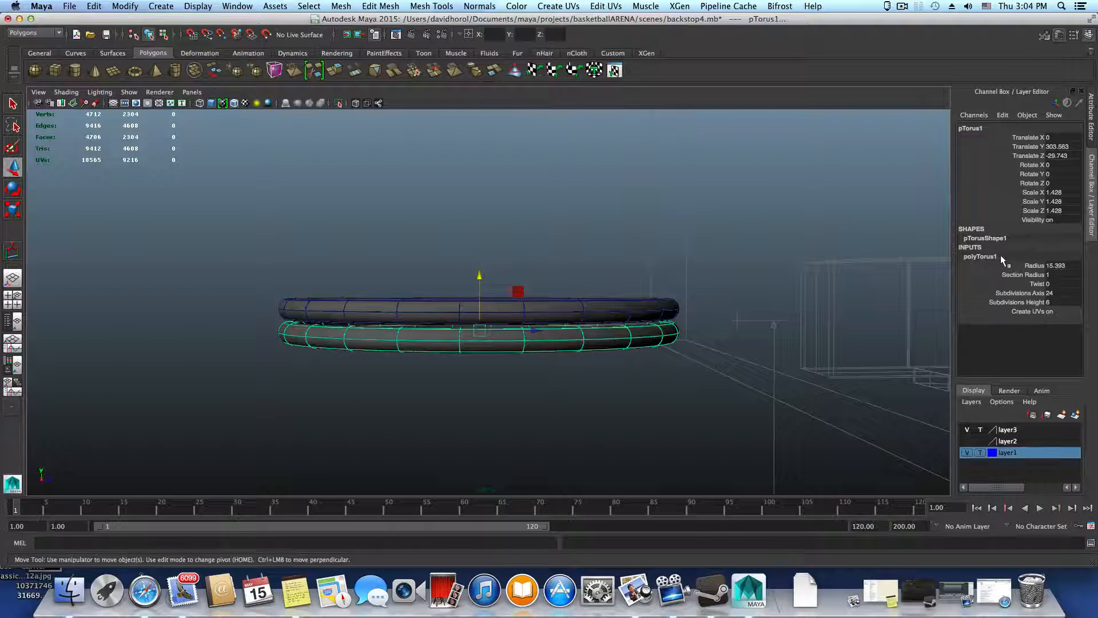
double_click(1056, 274)
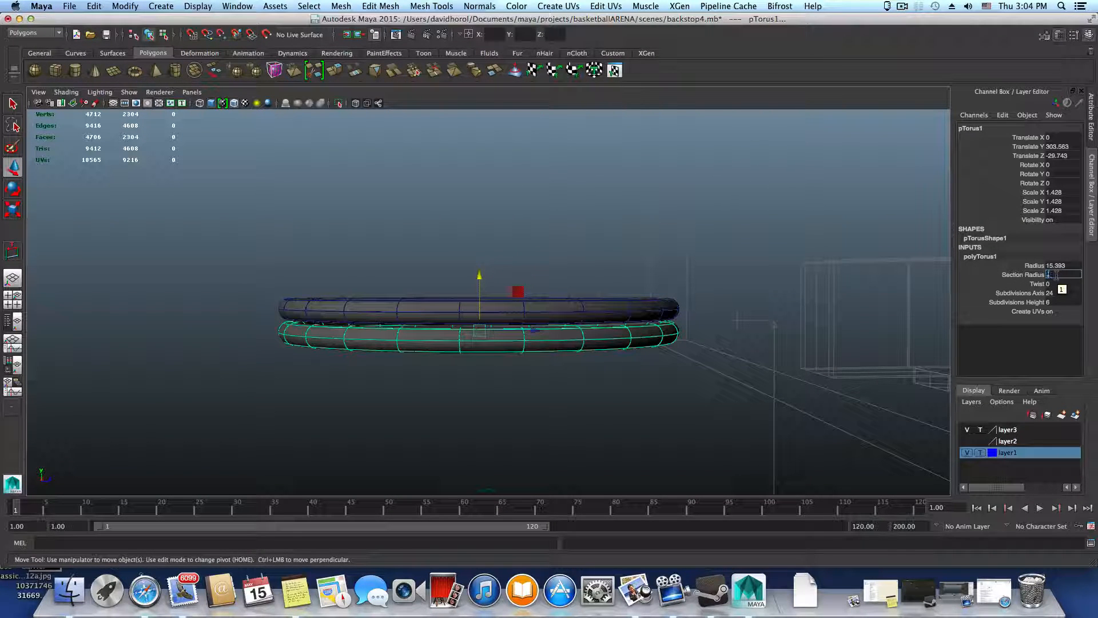
type(".5")
key("Return")
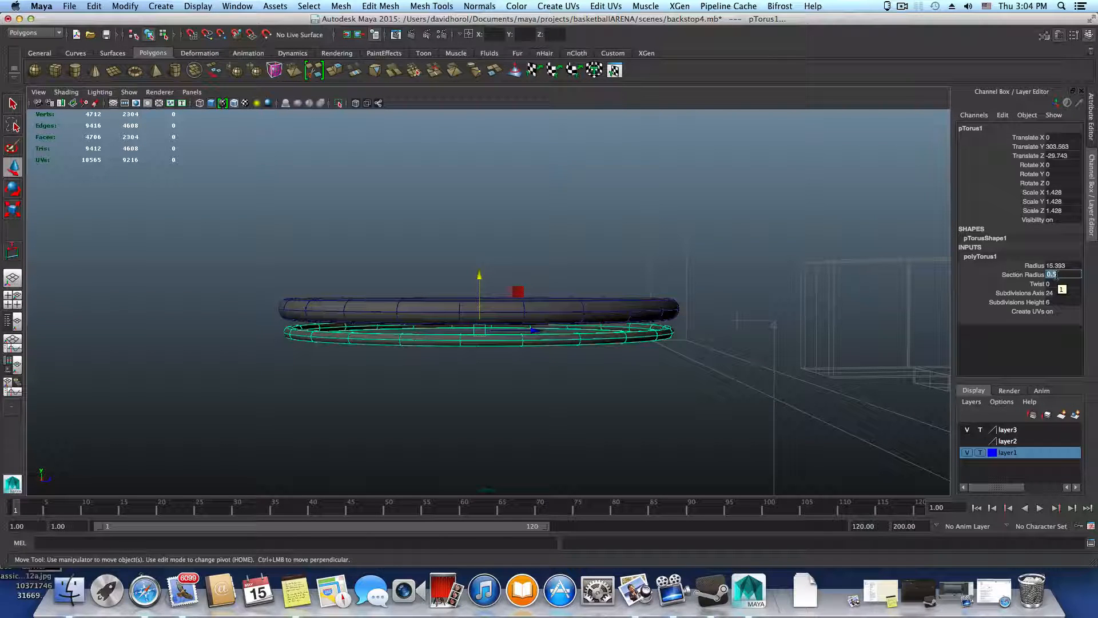
Raise the thinned torus to about 304.54 in Y, beneath the thick ring, and duplicate it with the copy at about 307.78 in Y
left_click_drag(697, 384, 767, 395, "alt")
mouse_move(479, 286)
left_mouse_down()
mouse_move(478, 275)
mouse_move(493, 351)
mouse_move(495, 296)
left_mouse_up()
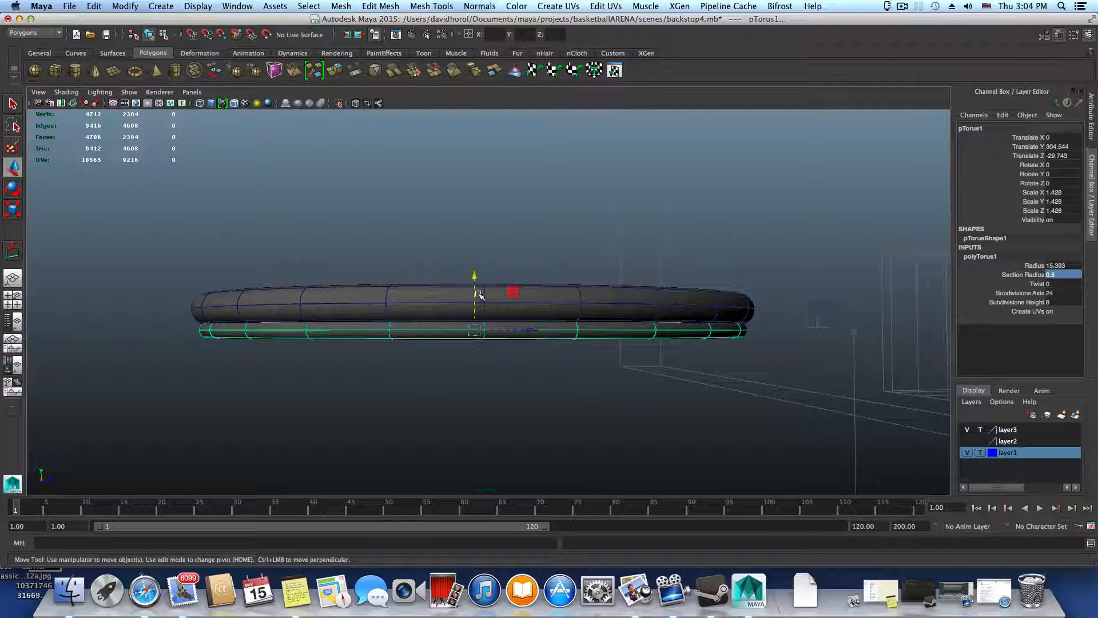
key("ctrl+d")
left_click_drag(475, 275, 477, 237)
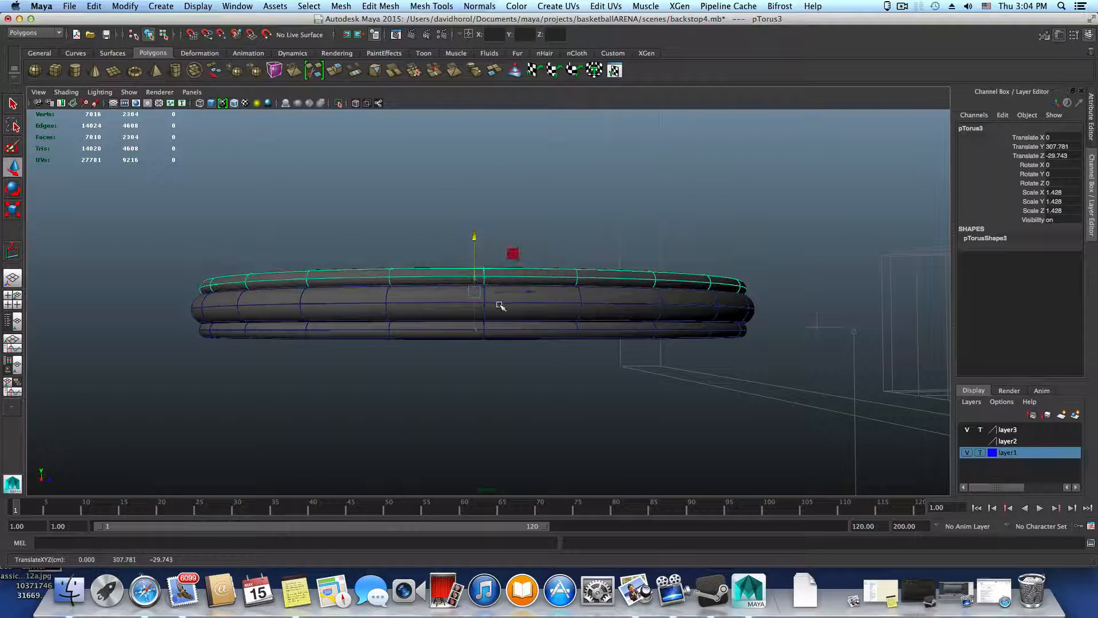
Set the bottom torus's Section Radius to 0.3 and lower it to about 301.30 in Y
left_click(509, 332)
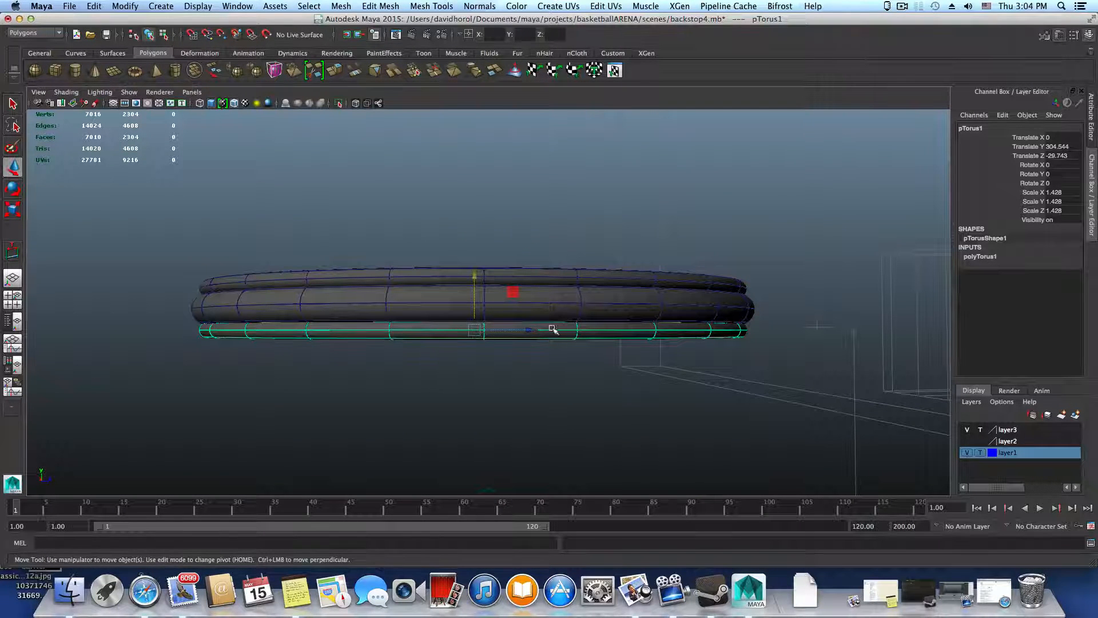
left_click_drag(586, 362, 581, 370, "alt")
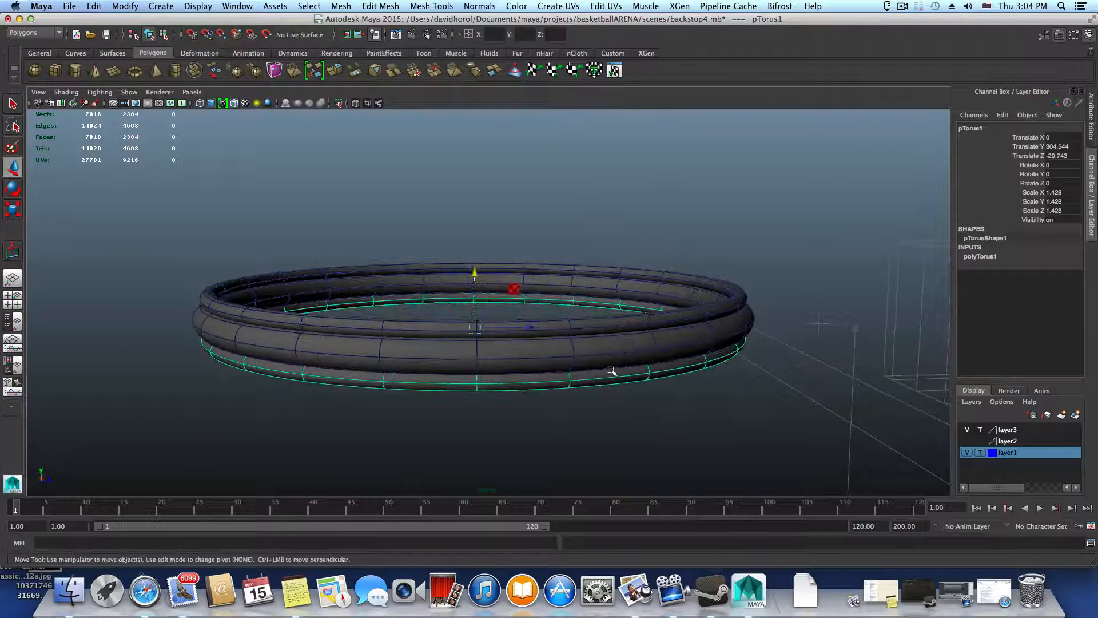
left_click(1000, 257)
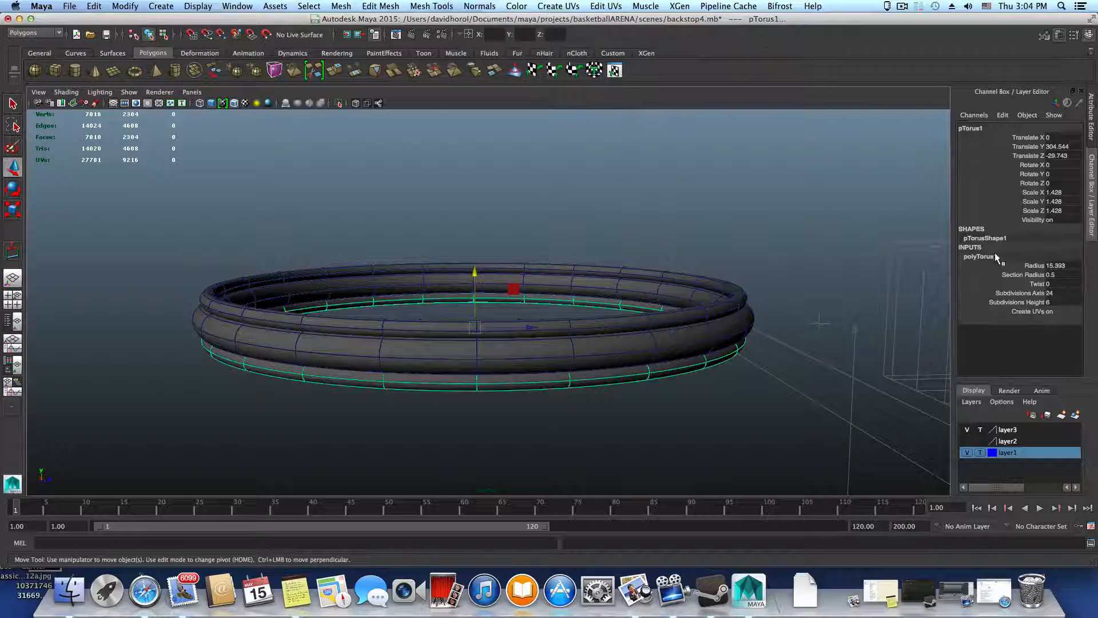
left_click(1063, 274)
key("Return")
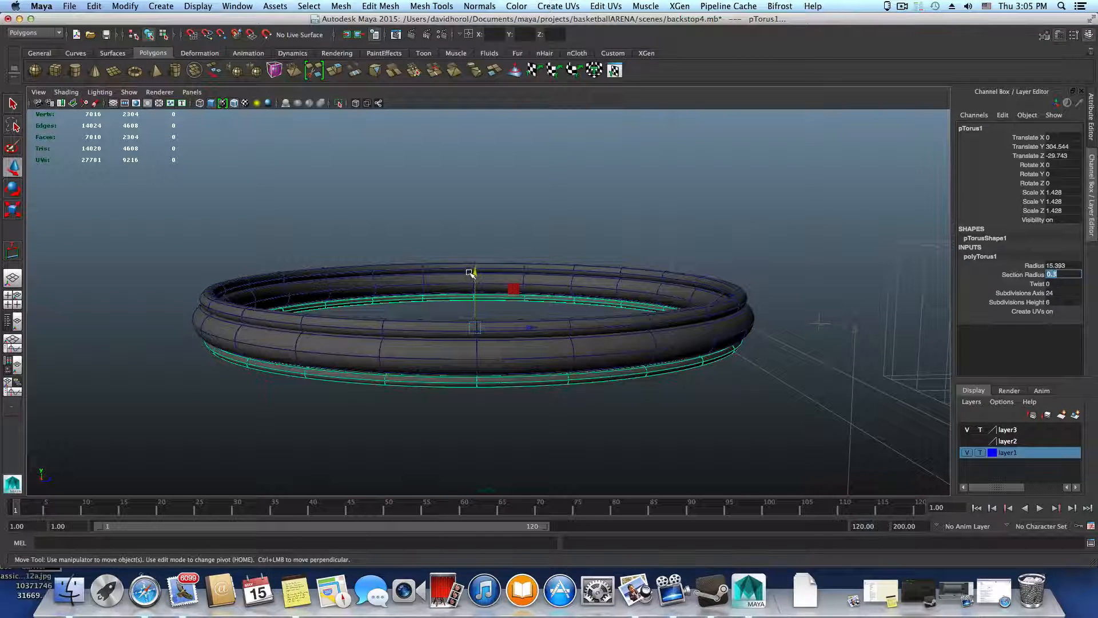
left_click_drag(471, 274, 486, 311)
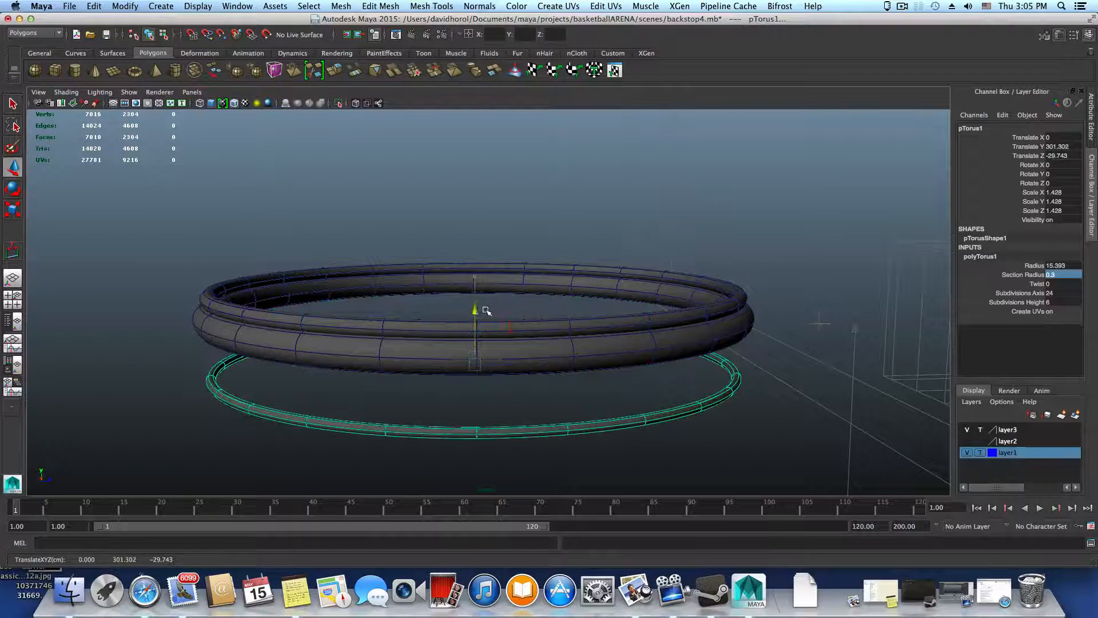
Lower the medium-thickness copy to about 304.90 in Y, directly beneath the thick ring
left_click_drag(534, 352, 526, 269, "alt")
left_click(516, 248)
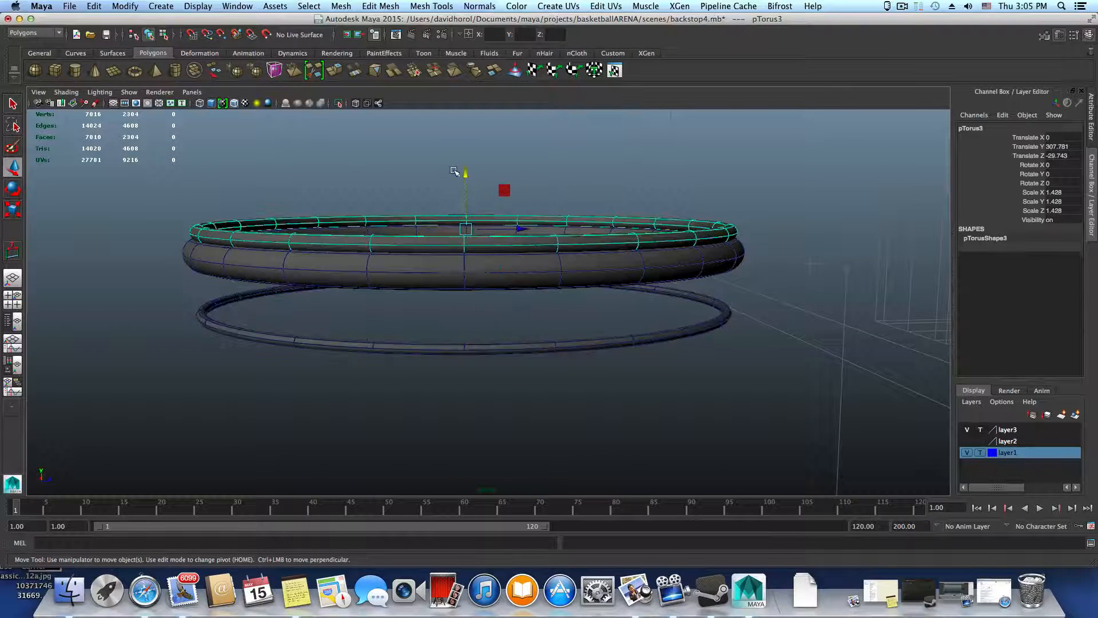
left_click(468, 197)
left_click(480, 240)
left_click(464, 189)
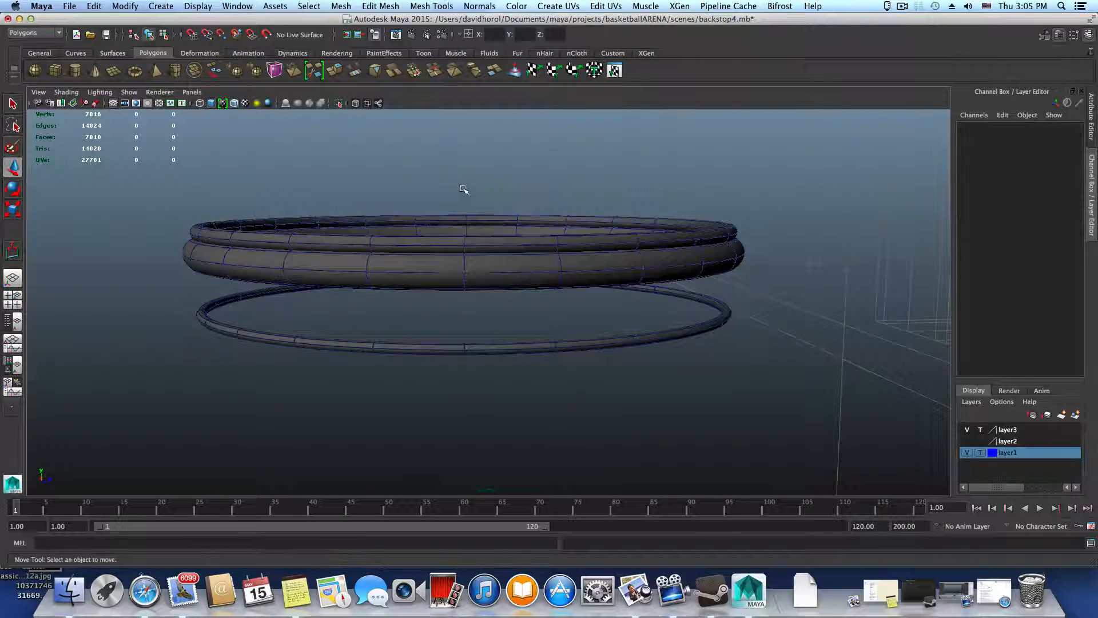
left_click(473, 246)
left_click_drag(463, 173, 445, 200)
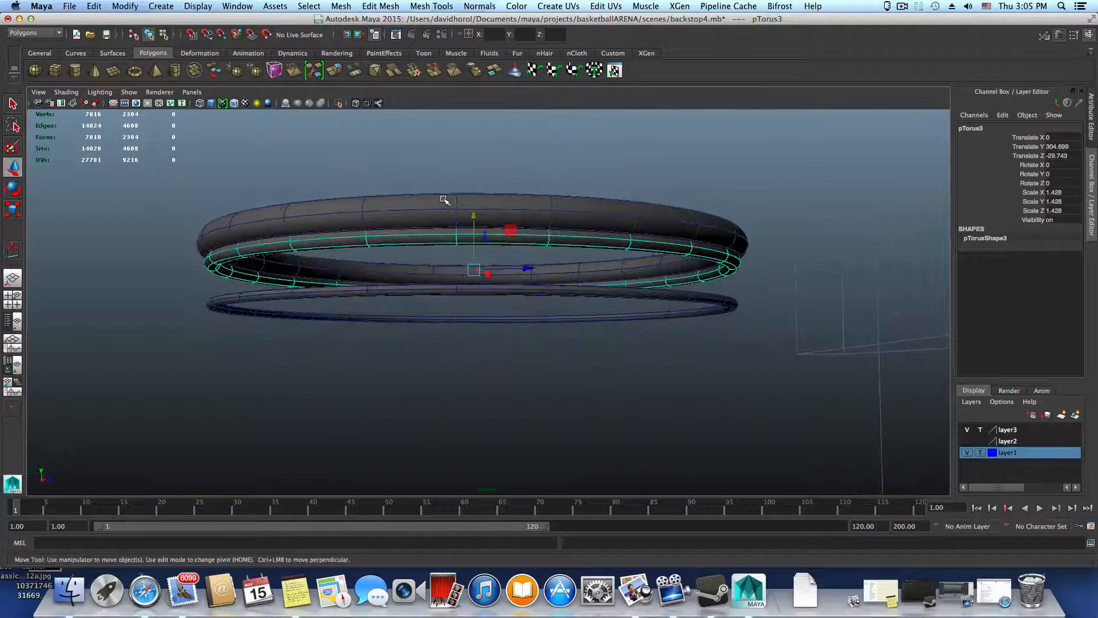
Raise the medium-thickness ring to about 310.18 in Y, above the thick ring
left_click(473, 217)
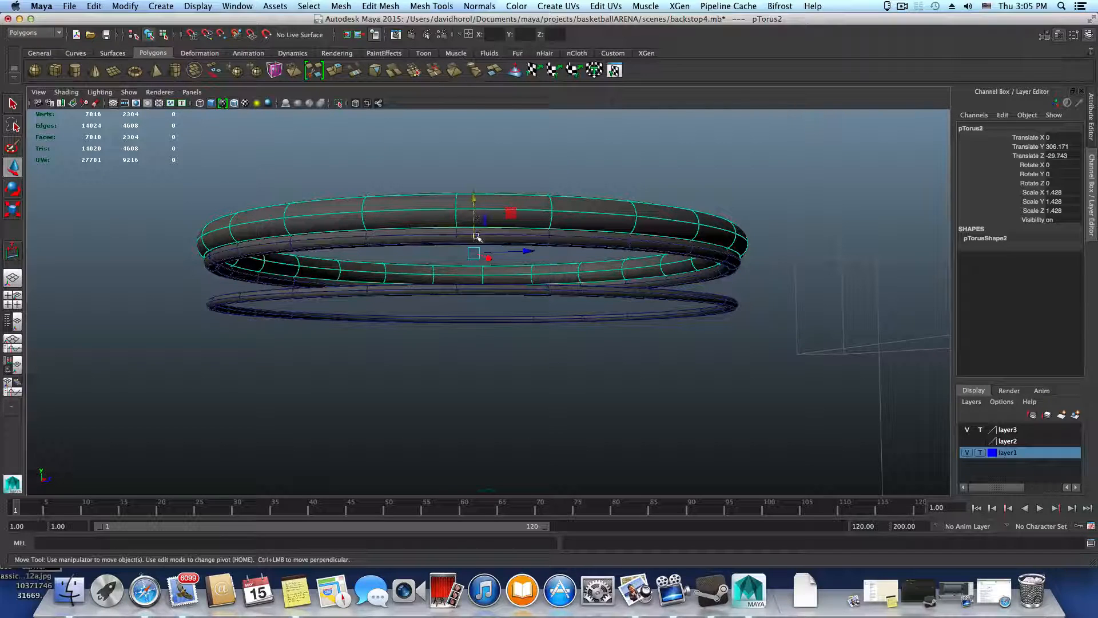
left_click_drag(474, 199, 474, 149)
left_click(484, 222)
left_click_drag(478, 222, 551, 250, "alt")
left_click_drag(553, 358, 506, 271, "alt")
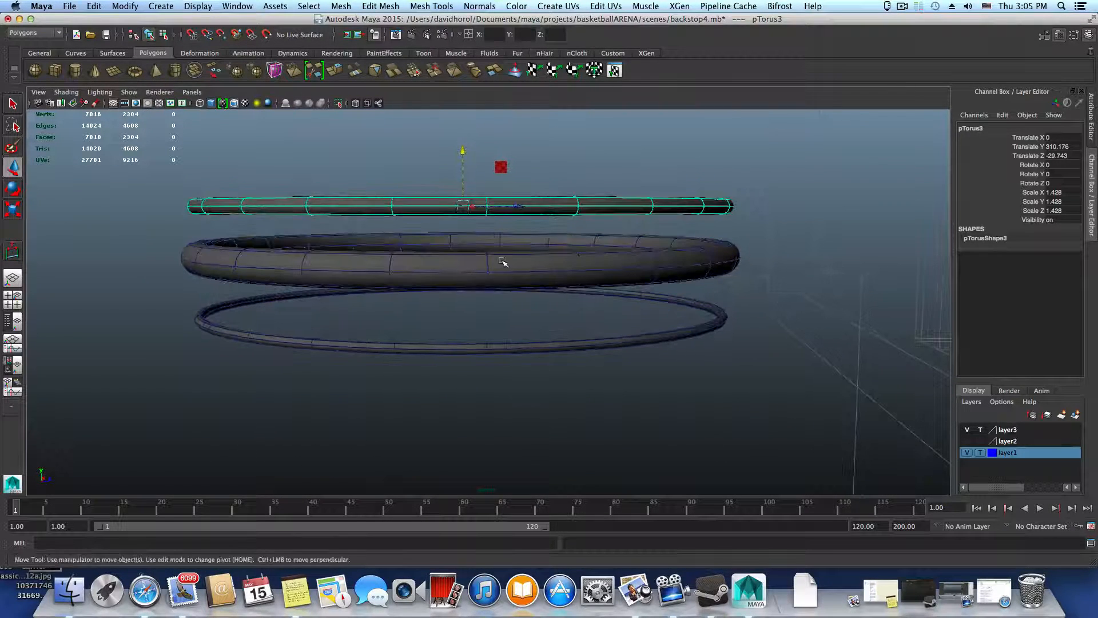
Compare the channel values of the three separated rings, including the bottom ring's polyTorus1 inputs
left_click(502, 262)
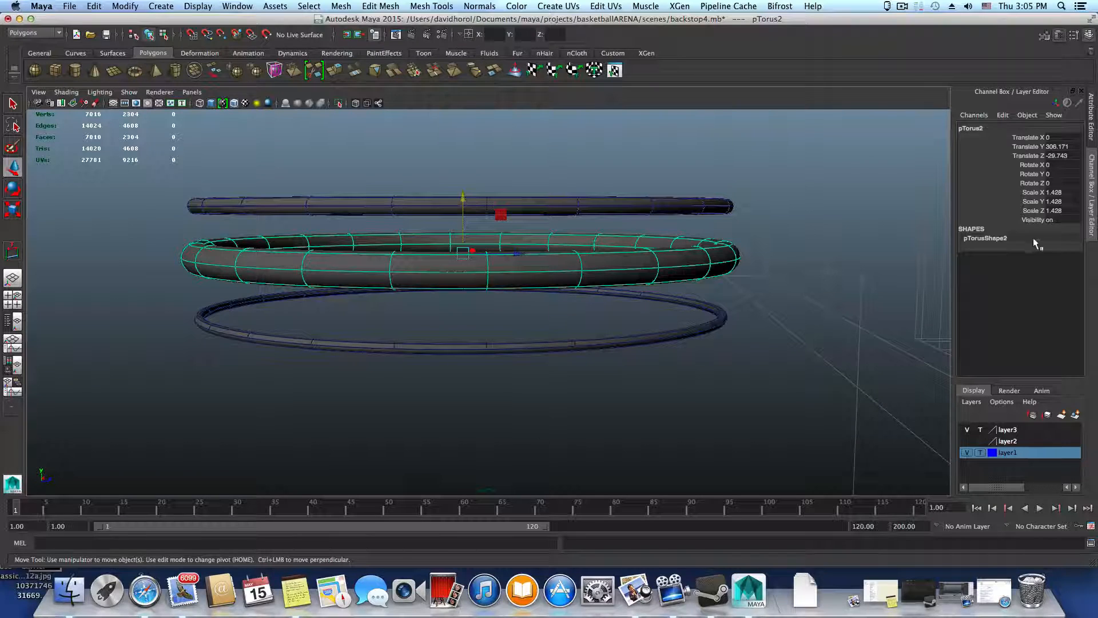
left_click(537, 345)
left_click(978, 257)
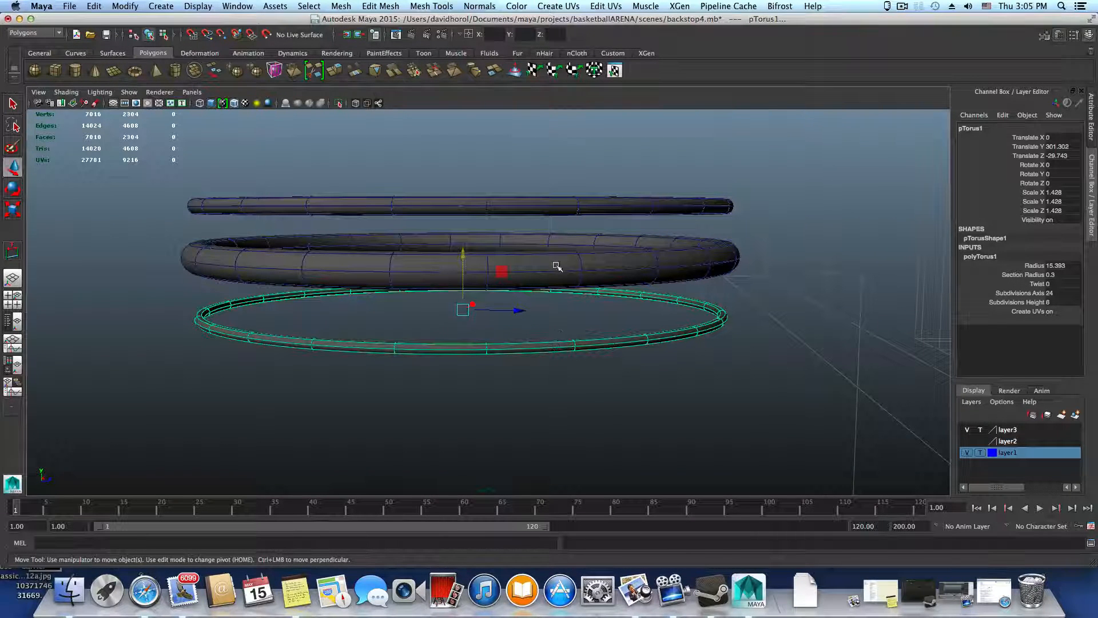
left_click(554, 209)
left_click(589, 274)
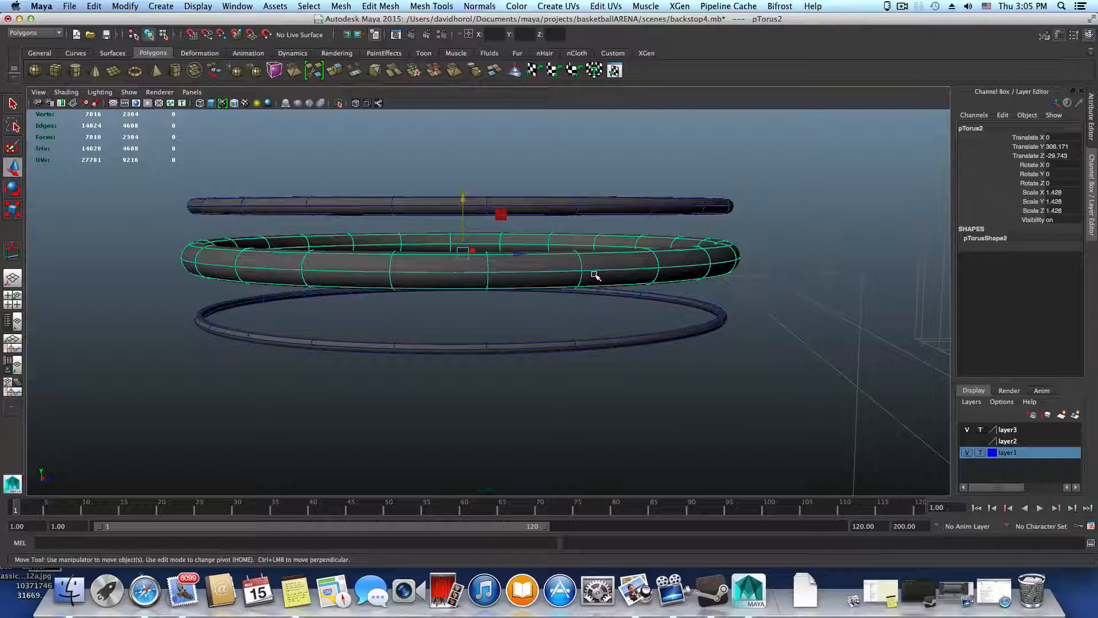
Lower the medium-thickness ring to about 304.6 in Y, between the thick and thinnest rings, and select the thinnest ring
left_click(576, 212)
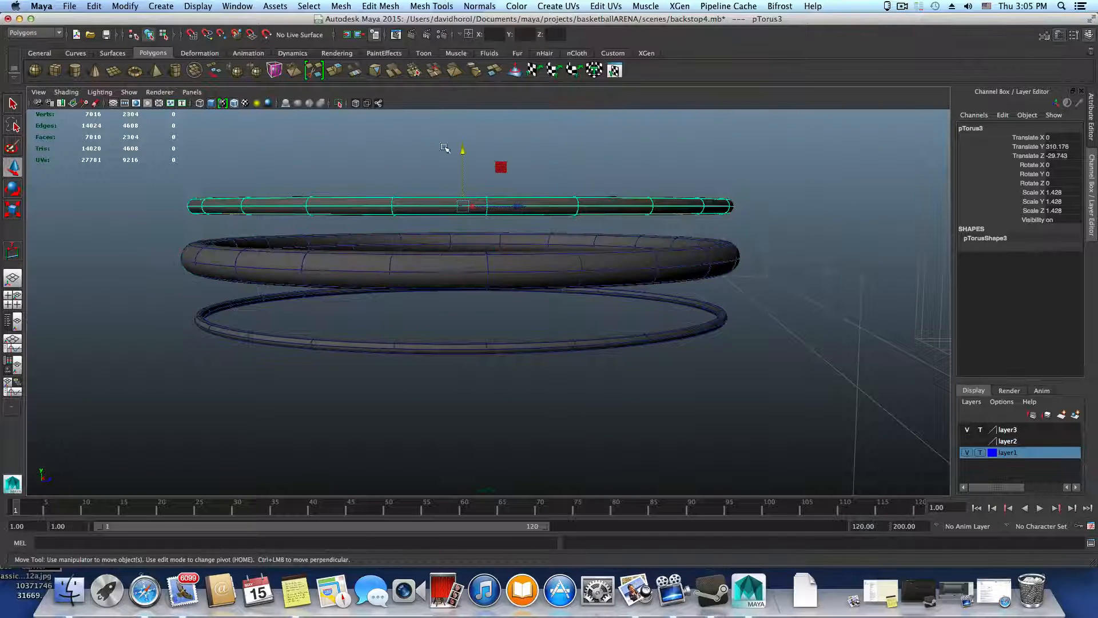
left_click_drag(463, 149, 458, 215)
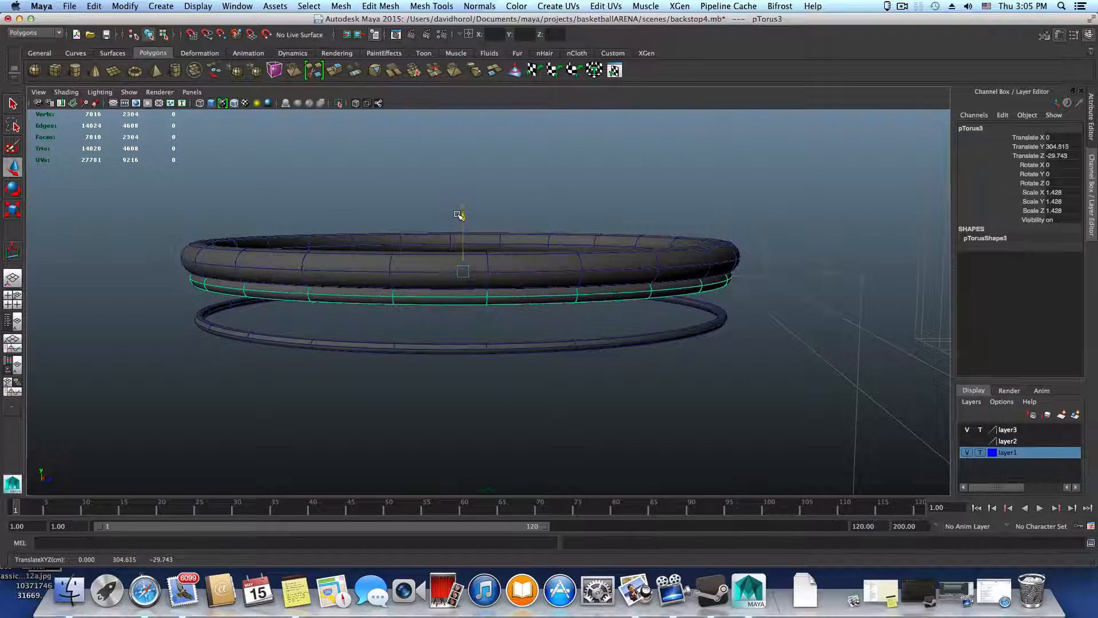
left_click(478, 351)
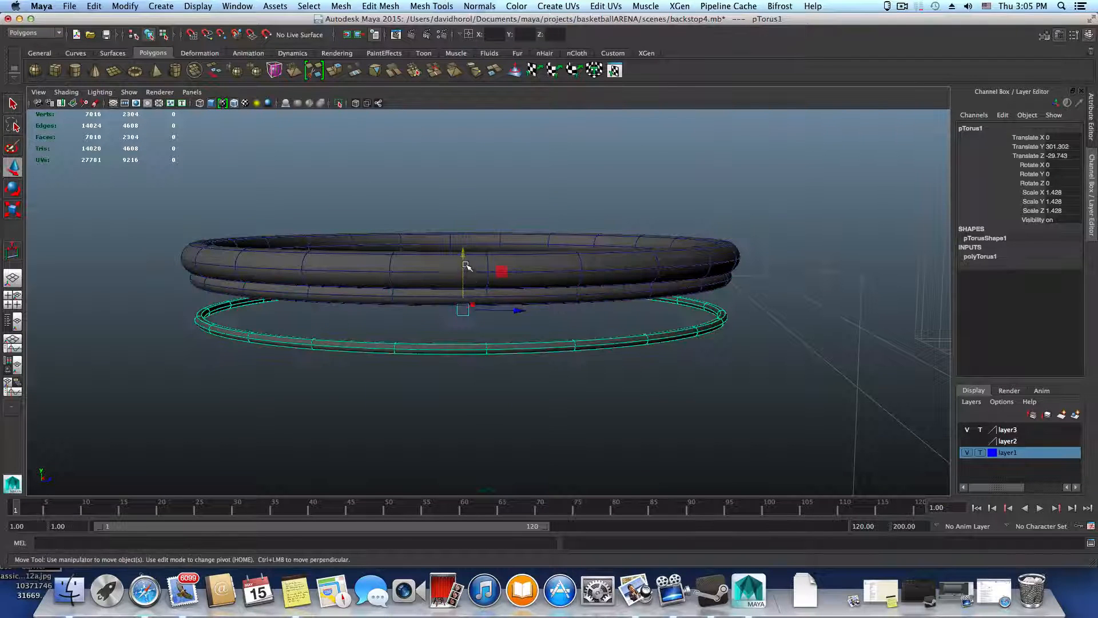
Lower the thinnest ring well below the other two, and raise the medium-thickness ring to about 309.99 in Y, above the thick ring
left_click_drag(466, 266, 461, 216)
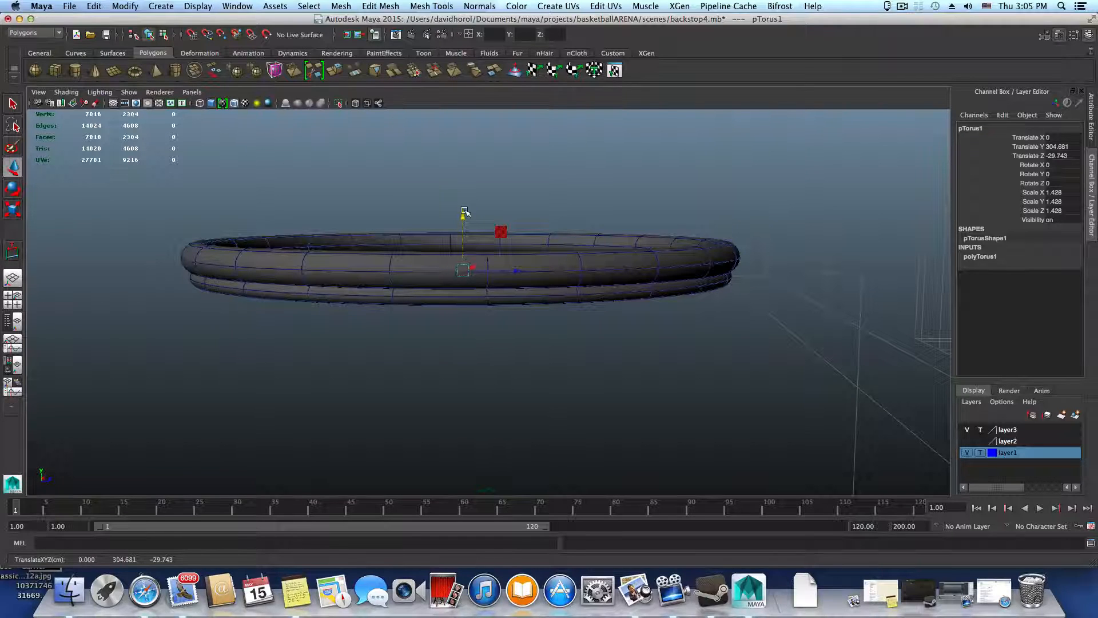
left_click_drag(463, 214, 464, 286)
left_click(505, 285)
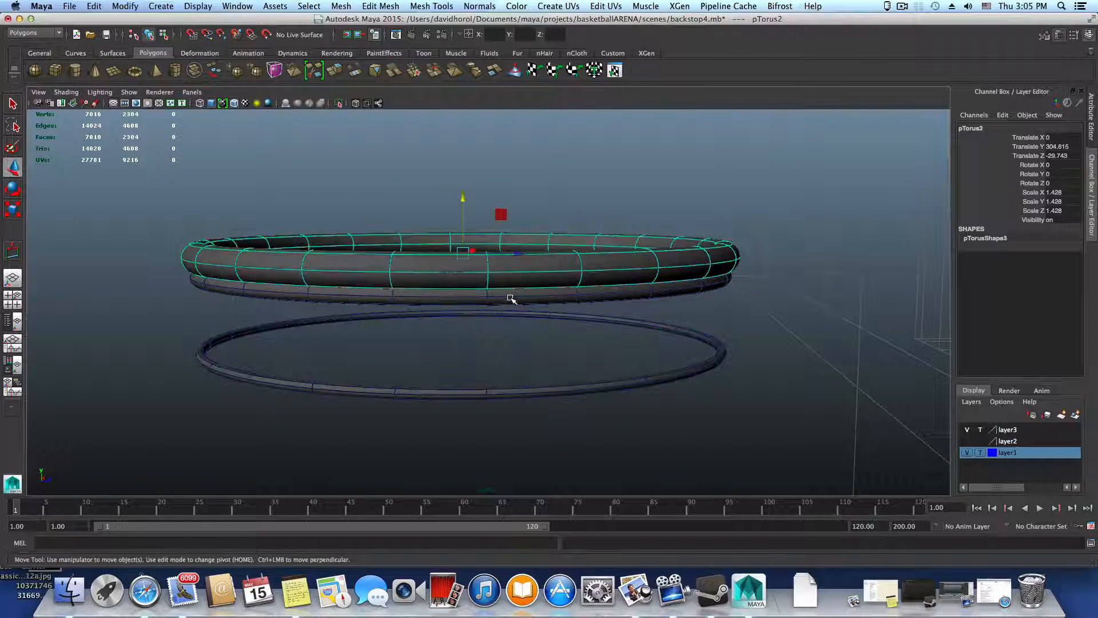
left_click(511, 297)
left_click_drag(464, 219, 461, 154)
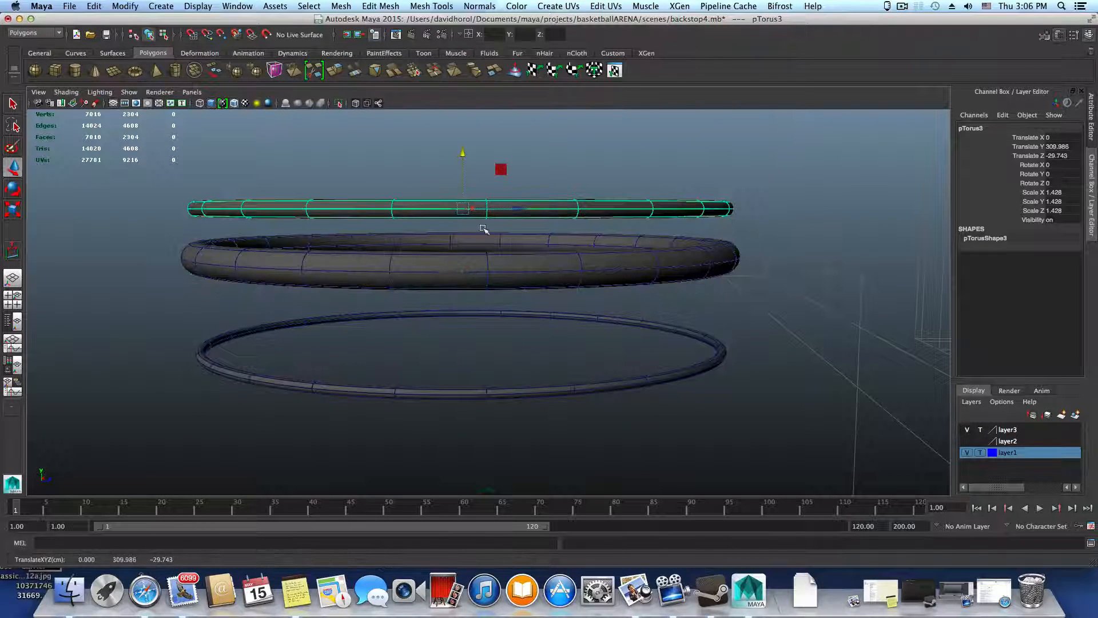
Switch the raised medium-thickness ring to edge selection and select the cross-section edges on its far side, facing the backstop
left_click_drag(483, 225, 490, 253, "alt")
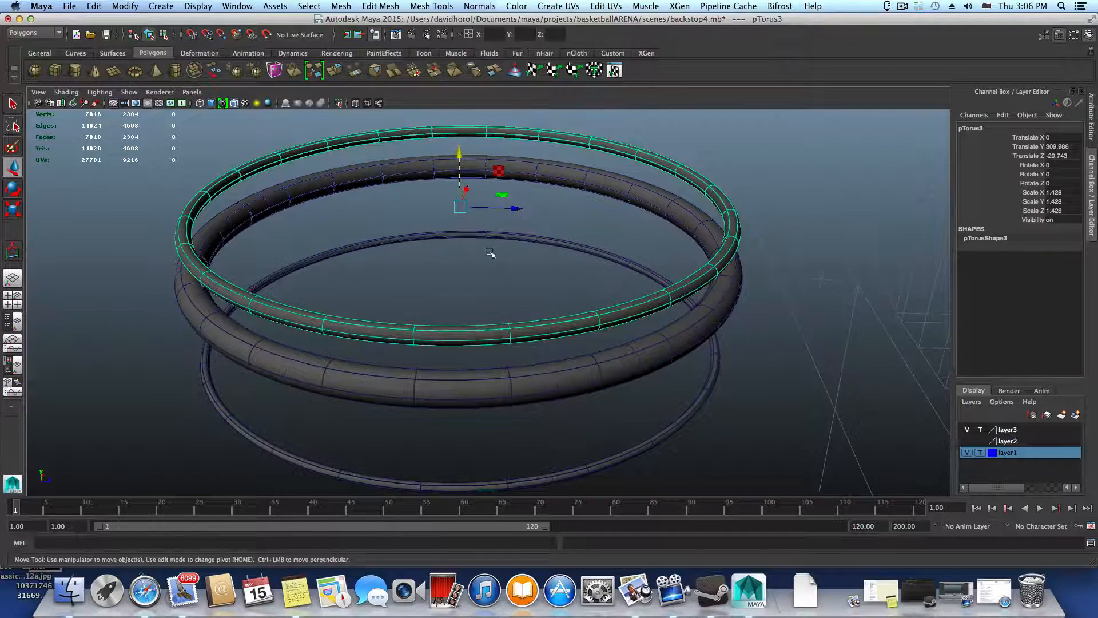
right_click(475, 323)
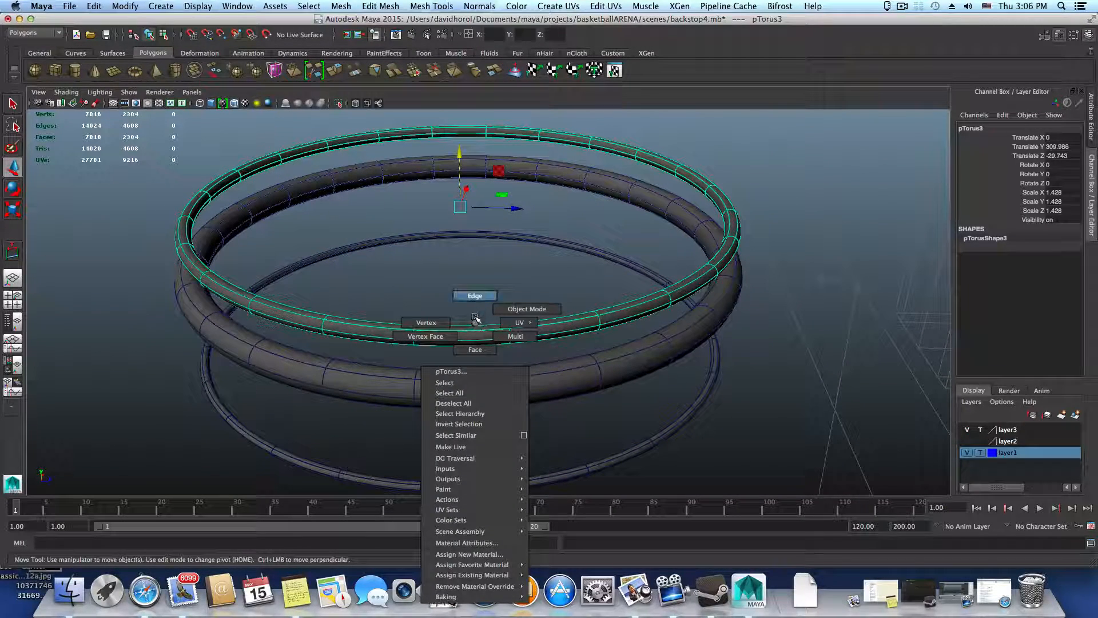
right_click_drag(475, 319, 475, 303)
left_click_drag(487, 367, 473, 326, "alt")
left_click_drag(642, 344, 588, 322, "alt")
right_click_drag(588, 322, 724, 332, "alt")
middle_click_drag(723, 331, 698, 395, "alt")
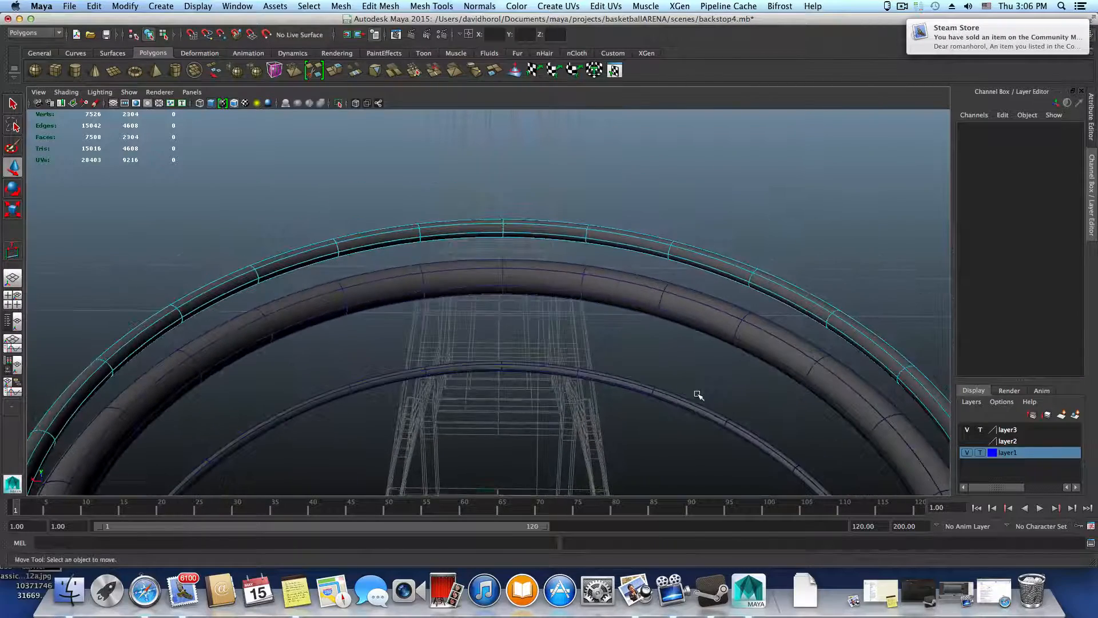
left_click_drag(698, 394, 688, 381, "alt")
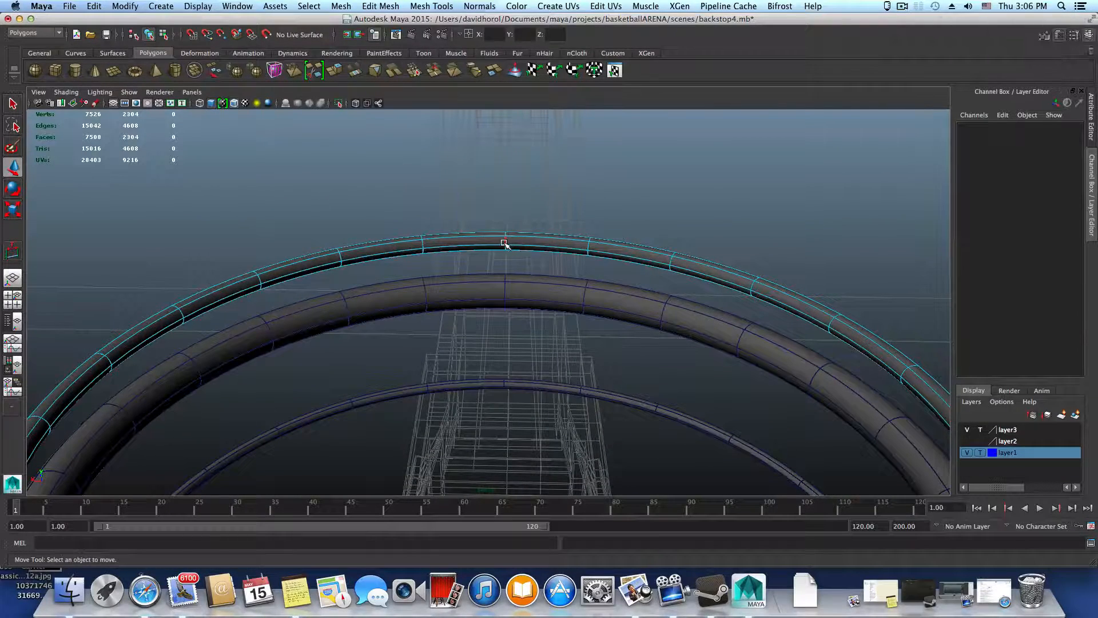
left_click(504, 244)
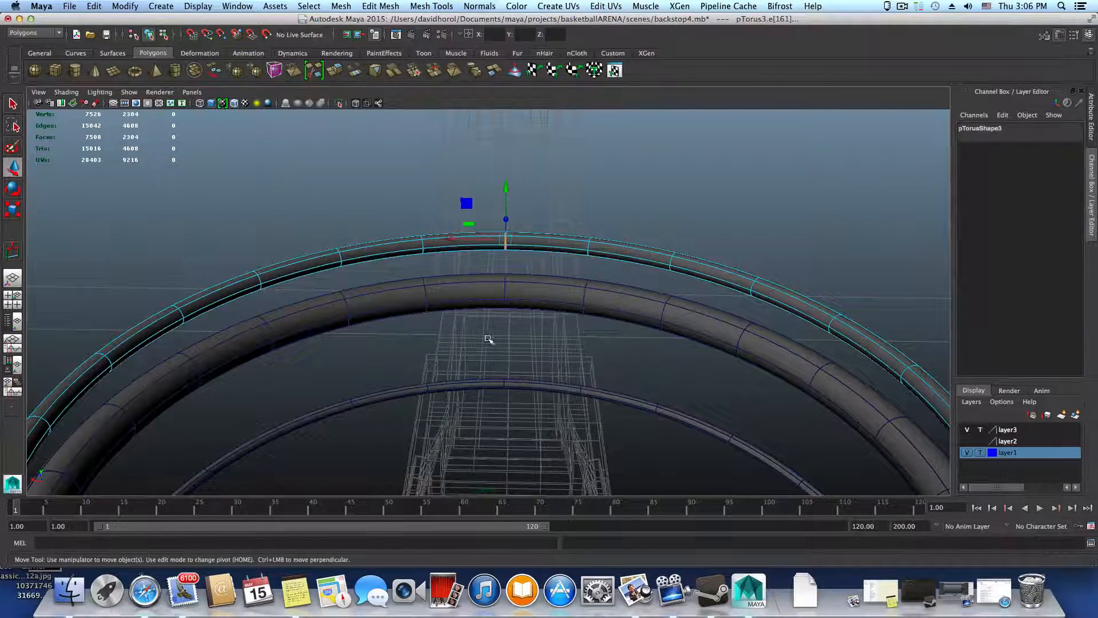
Turn off the smooth mesh preview on the medium-thickness ring to show its low-poly segments
right_click_drag(489, 339, 716, 428, "alt")
middle_click_drag(650, 373, 612, 417, "alt")
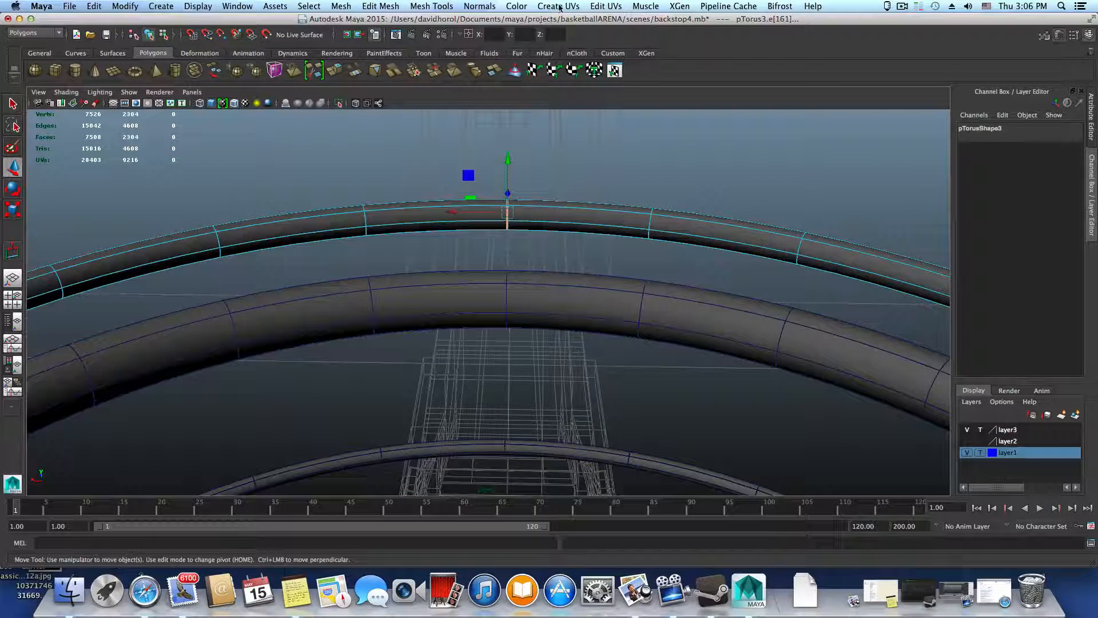
key("1")
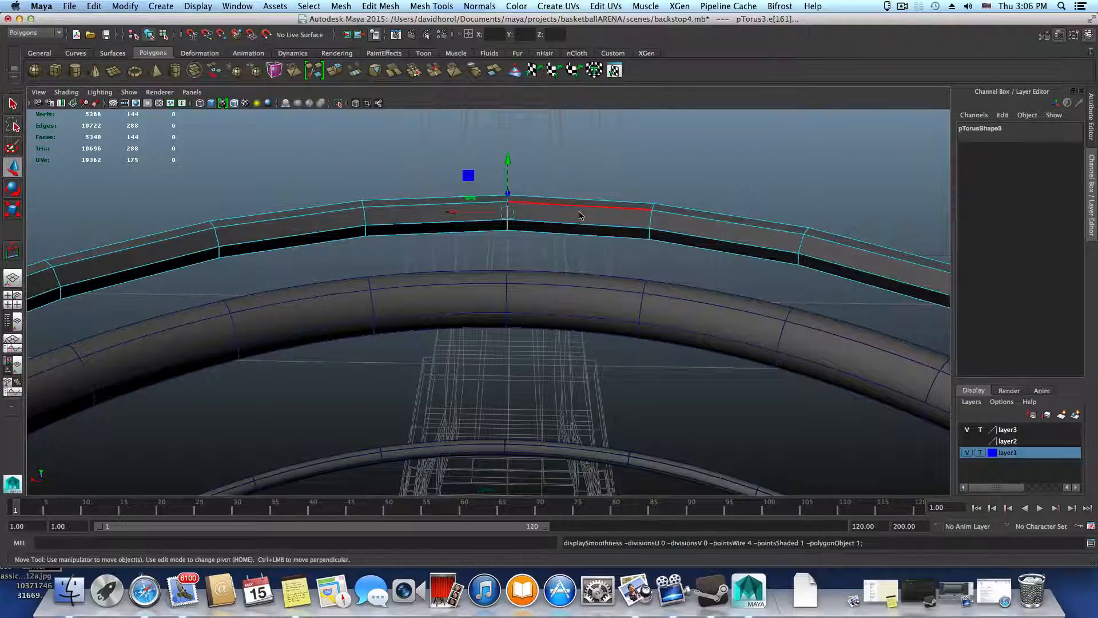
left_click_drag(529, 223, 656, 282, "alt")
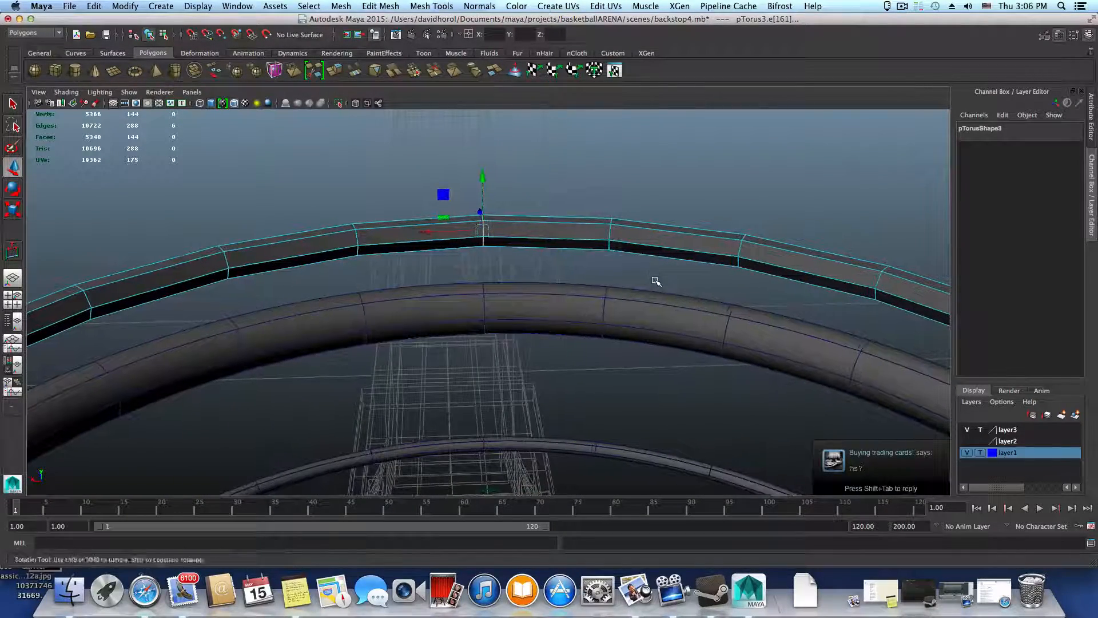
left_click(920, 8)
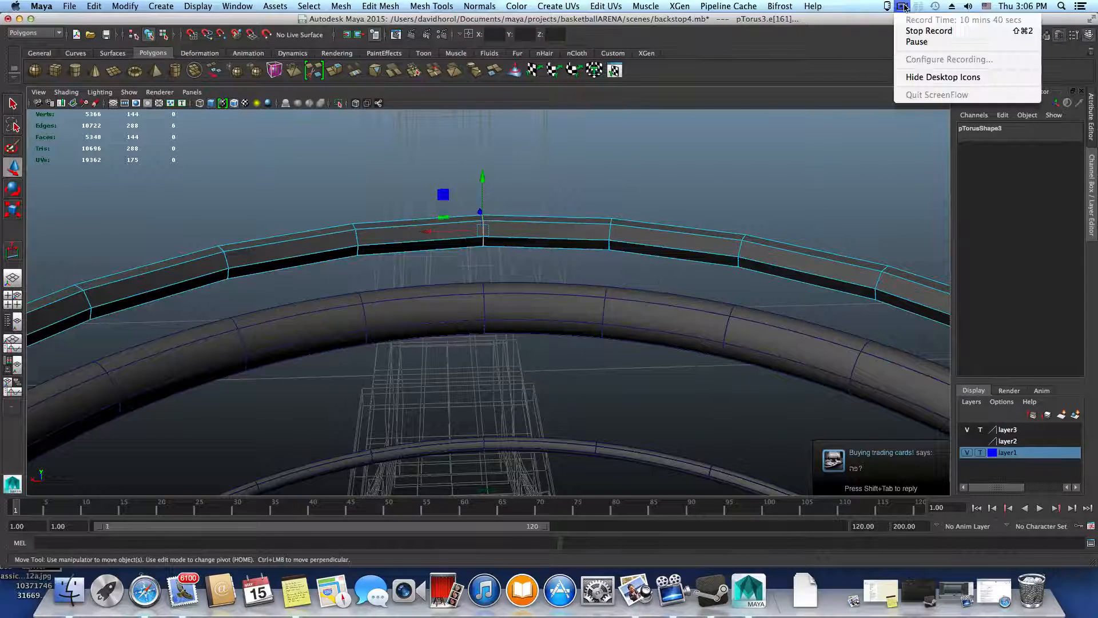
left_click(912, 41)
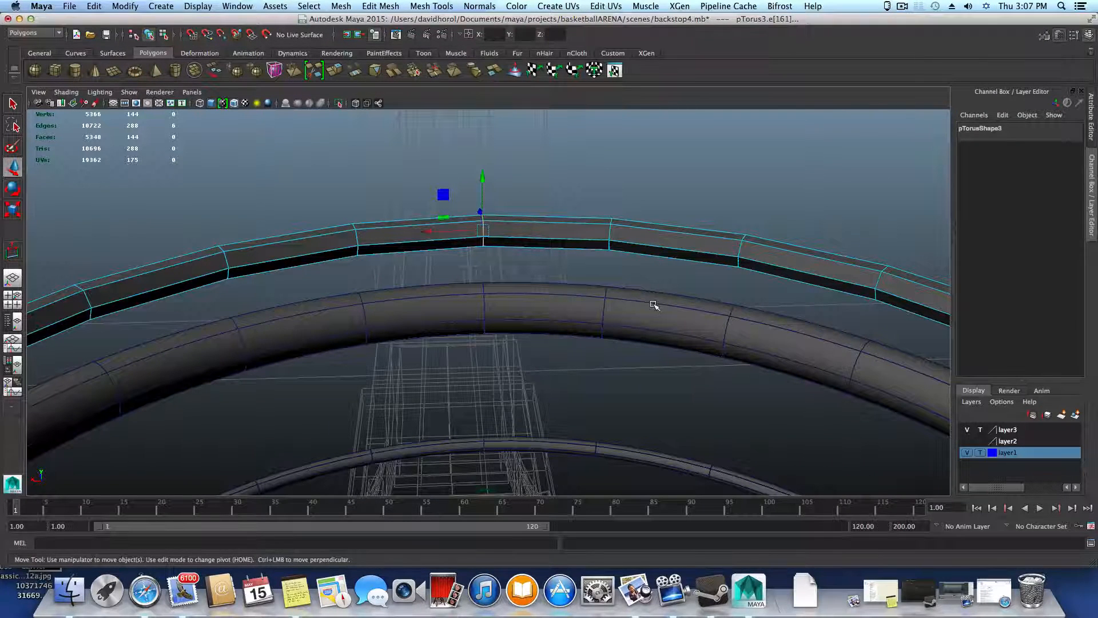
right_click_drag(652, 303, 581, 302, "alt")
left_click_drag(582, 302, 576, 292, "alt")
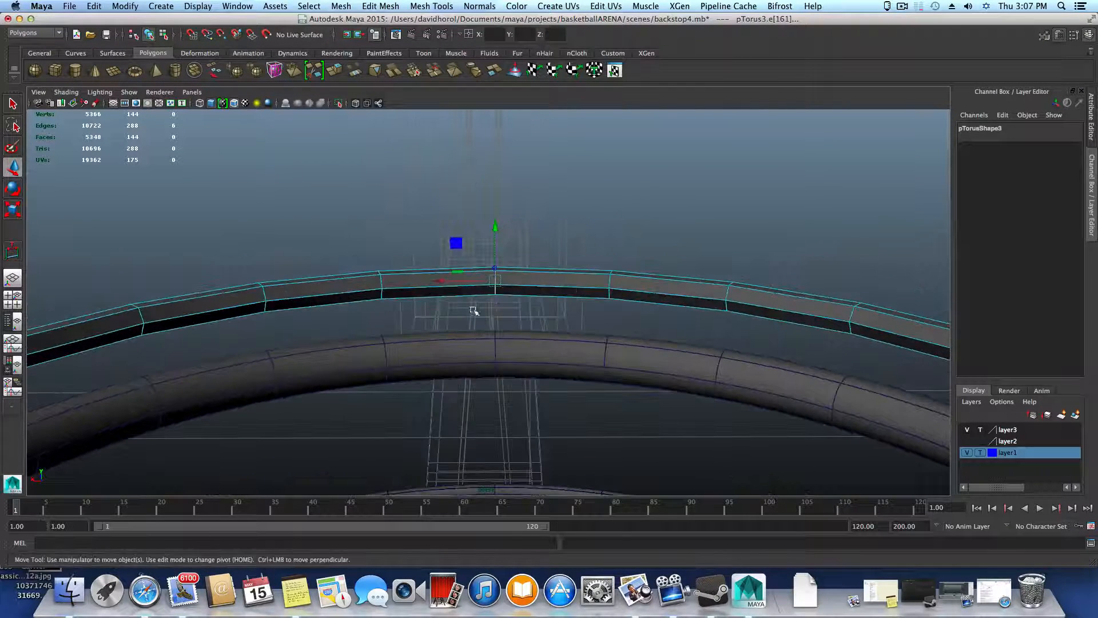
middle_click_drag(475, 312, 455, 289, "alt")
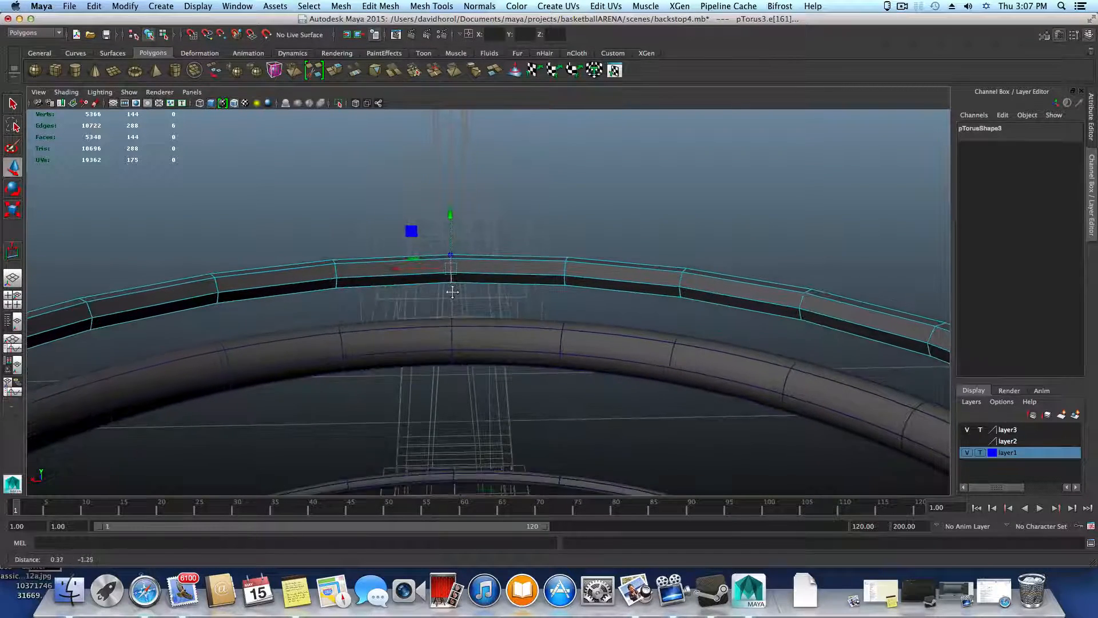
left_click_drag(457, 293, 456, 297, "alt")
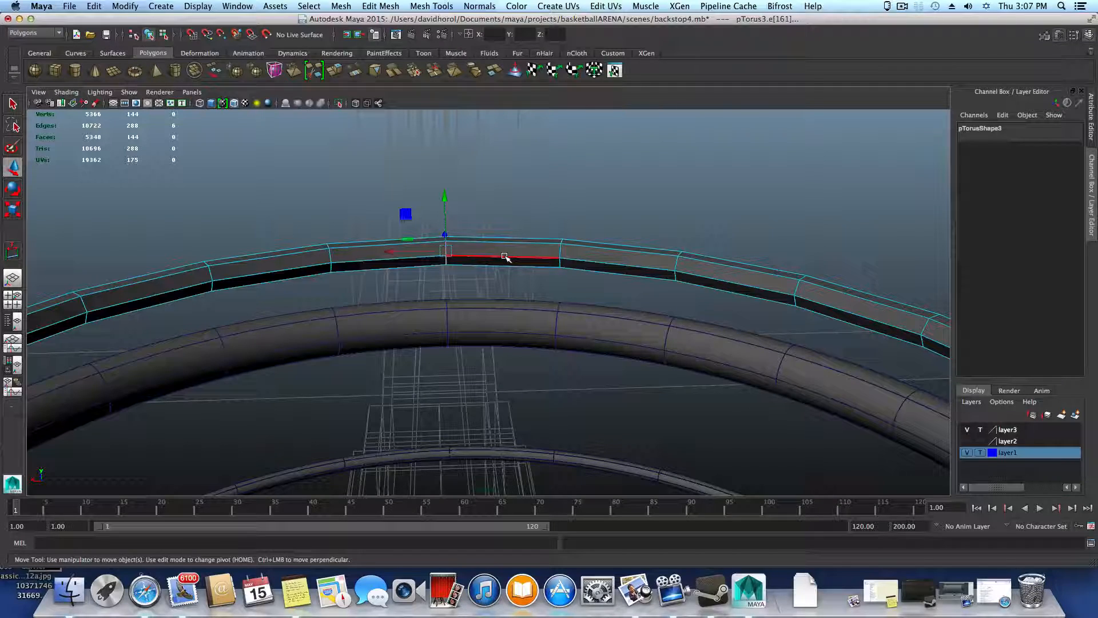
mouse_move(504, 257)
left_mouse_down("alt")
mouse_move(488, 257)
mouse_move(500, 260)
left_mouse_up("alt")
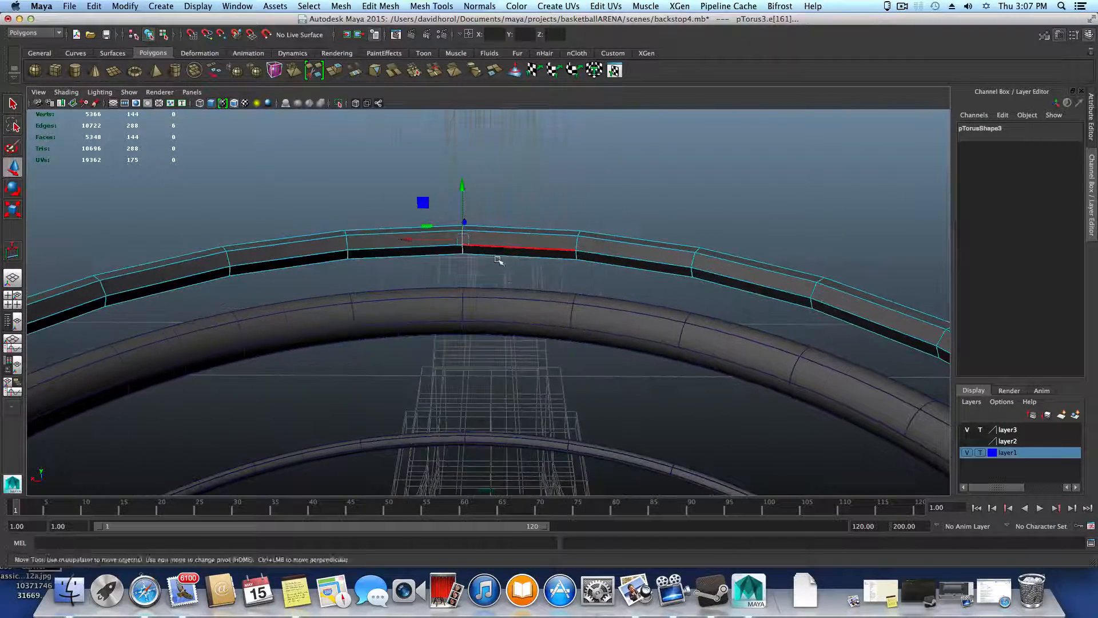
middle_click_drag(511, 285, 522, 299, "alt")
right_click_drag(522, 300, 577, 307, "alt")
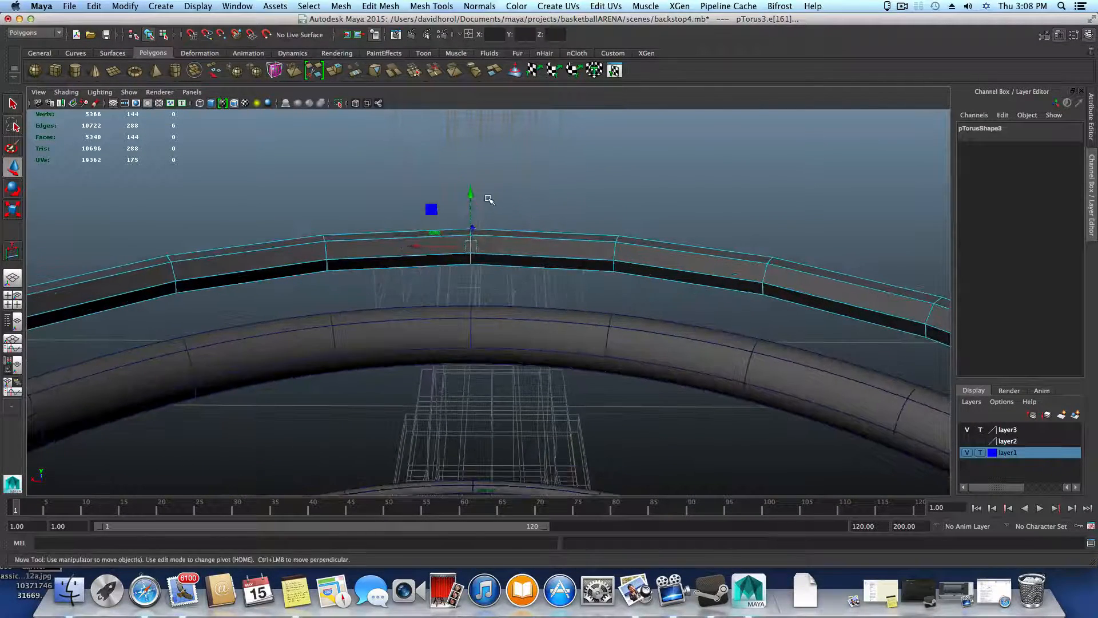
Split one segment of the medium-thickness ring midway with a cross-section edge loop, using the edge ring through its lengthwise edge
left_click(616, 256)
left_click_drag(630, 297, 633, 289, "alt")
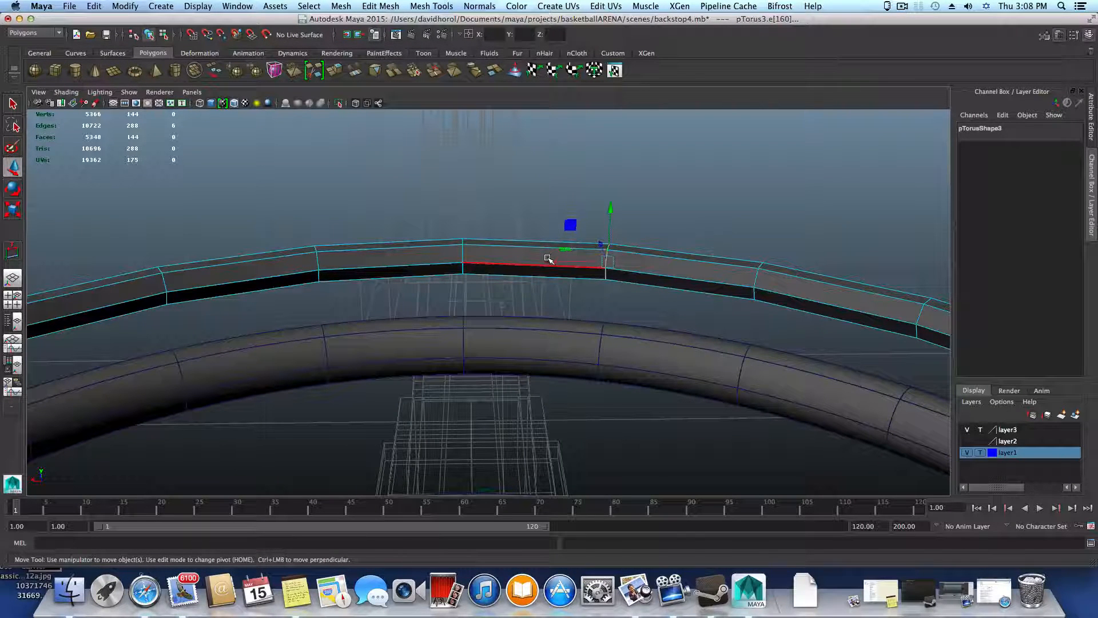
left_click_drag(650, 270, 656, 273, "alt")
mouse_move(657, 273)
right_mouse_down()
mouse_move(655, 246)
mouse_move(656, 274)
right_mouse_up()
left_click(656, 275)
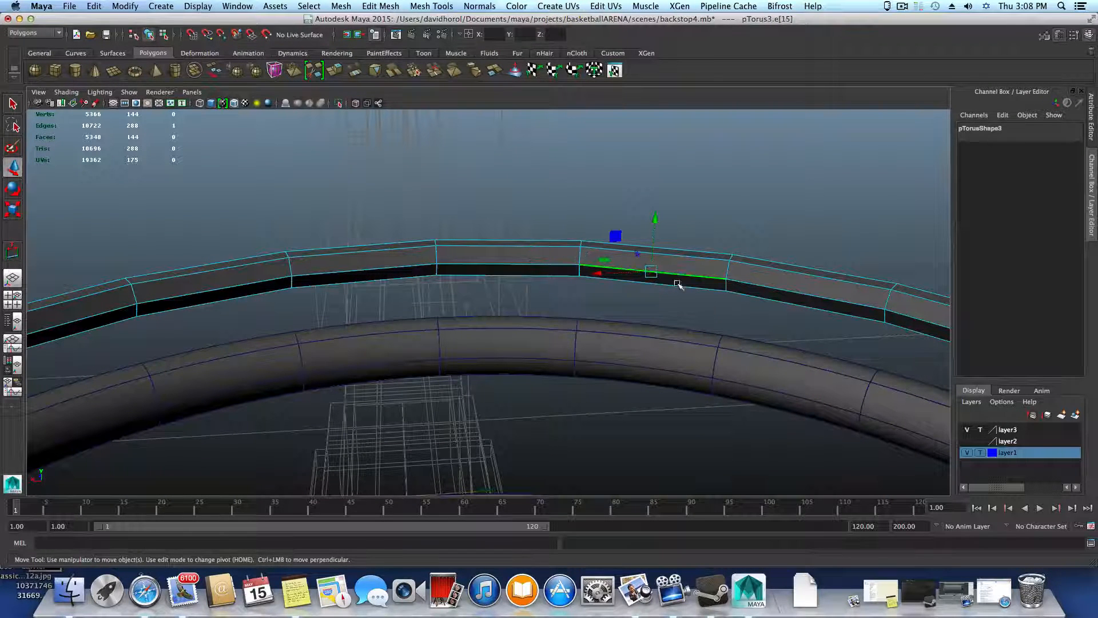
left_click_drag(677, 285, 679, 291, "alt")
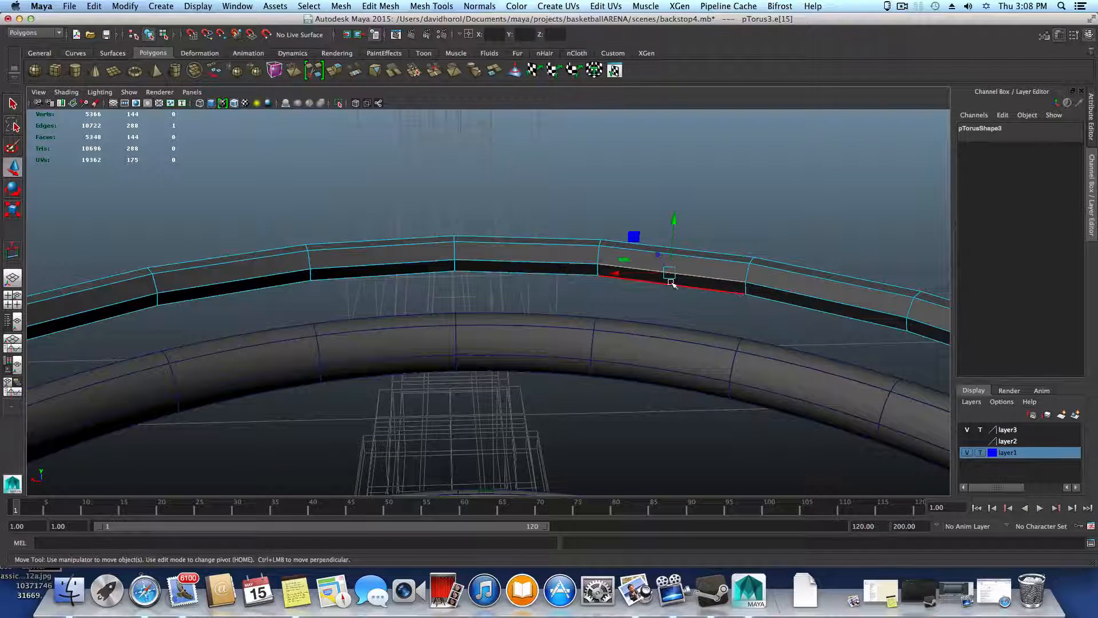
right_click_drag(674, 283, 662, 327, "ctrl")
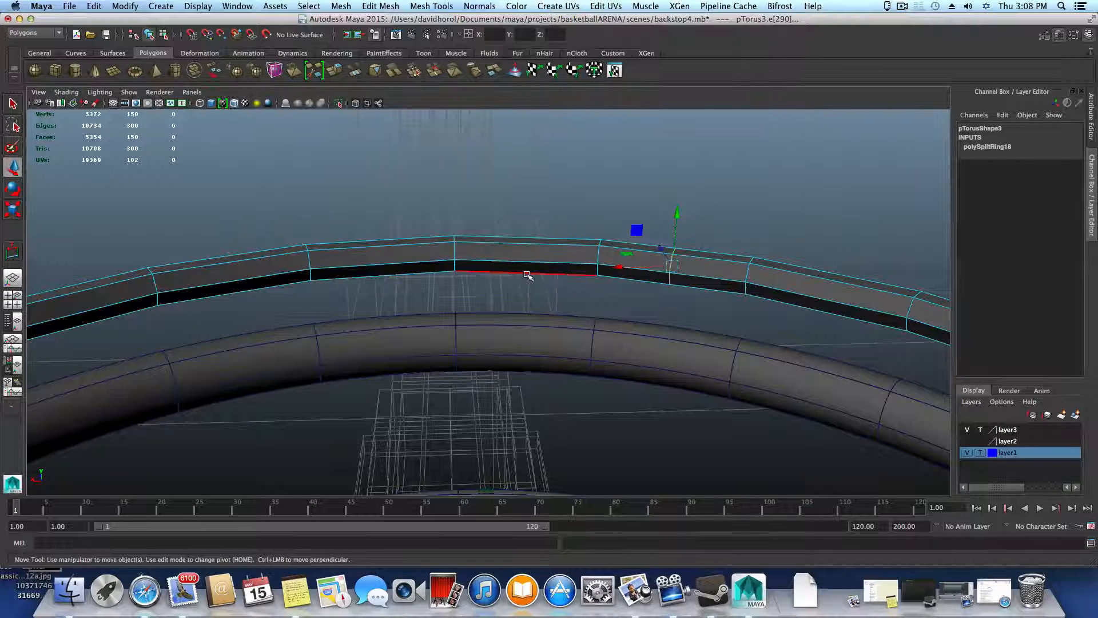
Skip one segment of the medium-thickness ring and split the next one midway with a second cross-section edge loop
left_click(389, 261)
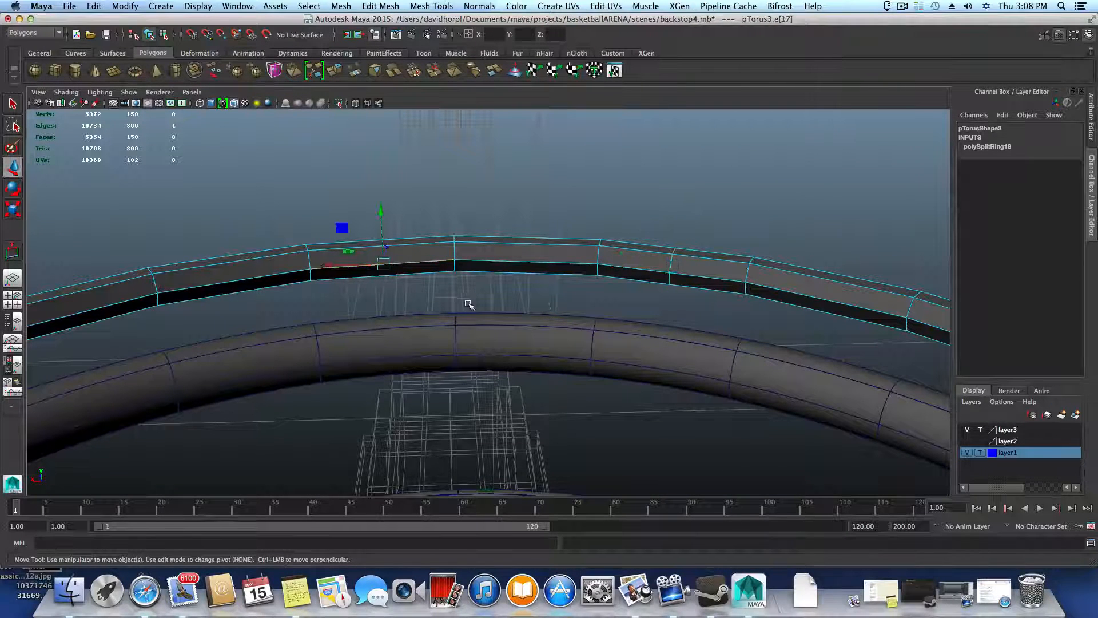
left_click_drag(470, 303, 458, 302, "alt")
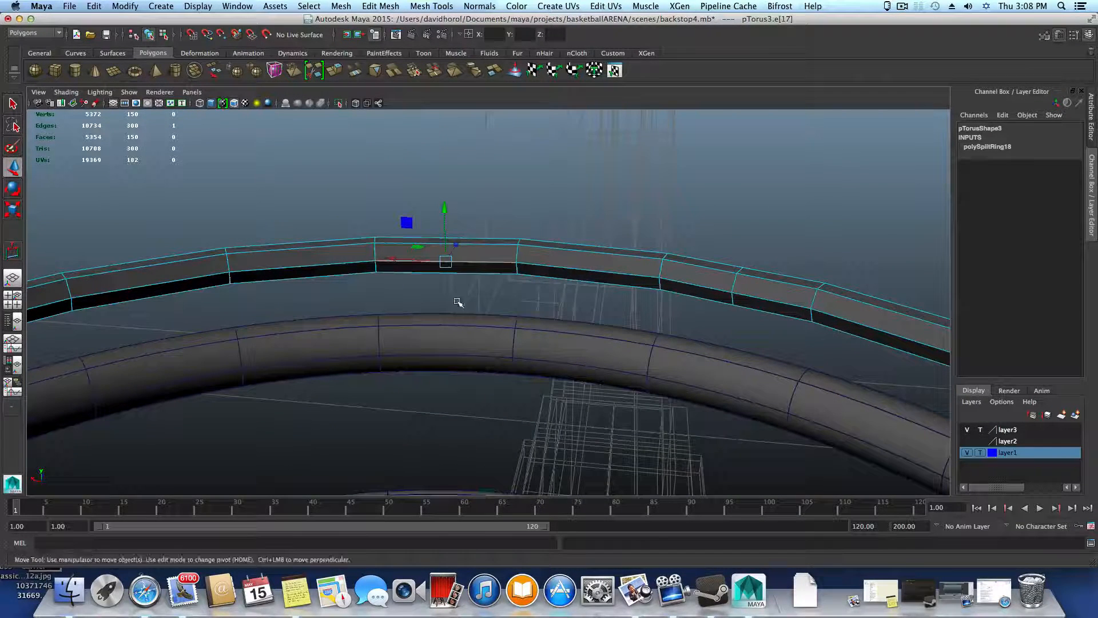
right_click(460, 259, "shift")
right_click_drag(461, 261, 432, 288, "shift")
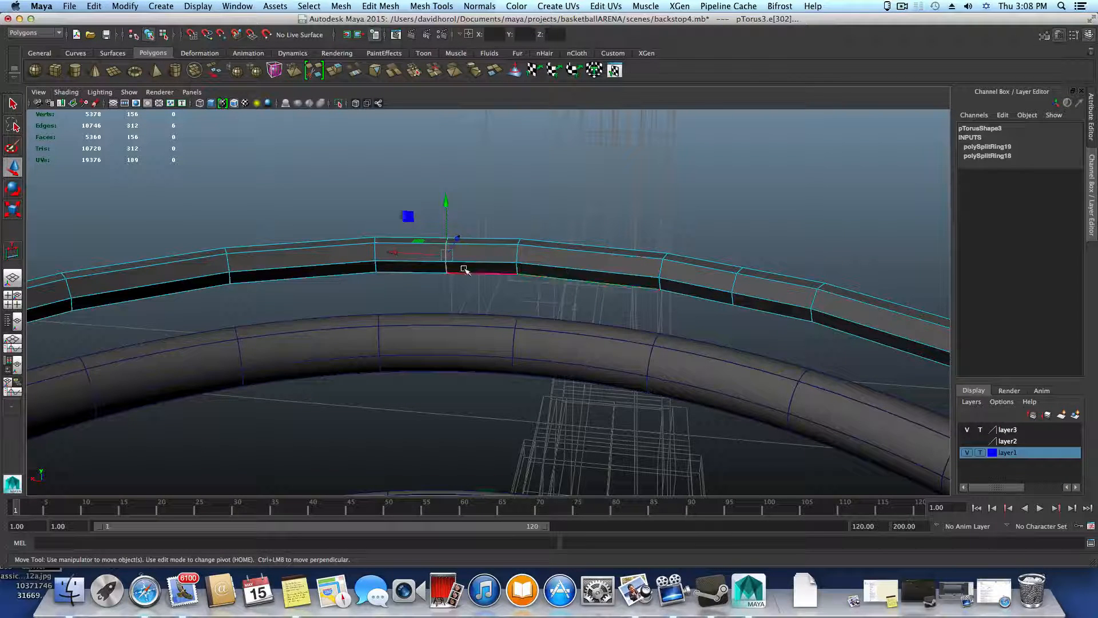
Examine the spacing of the two added edge loops around the medium-thickness ring from farther away and up close
scroll(482, 276, "down", 5)
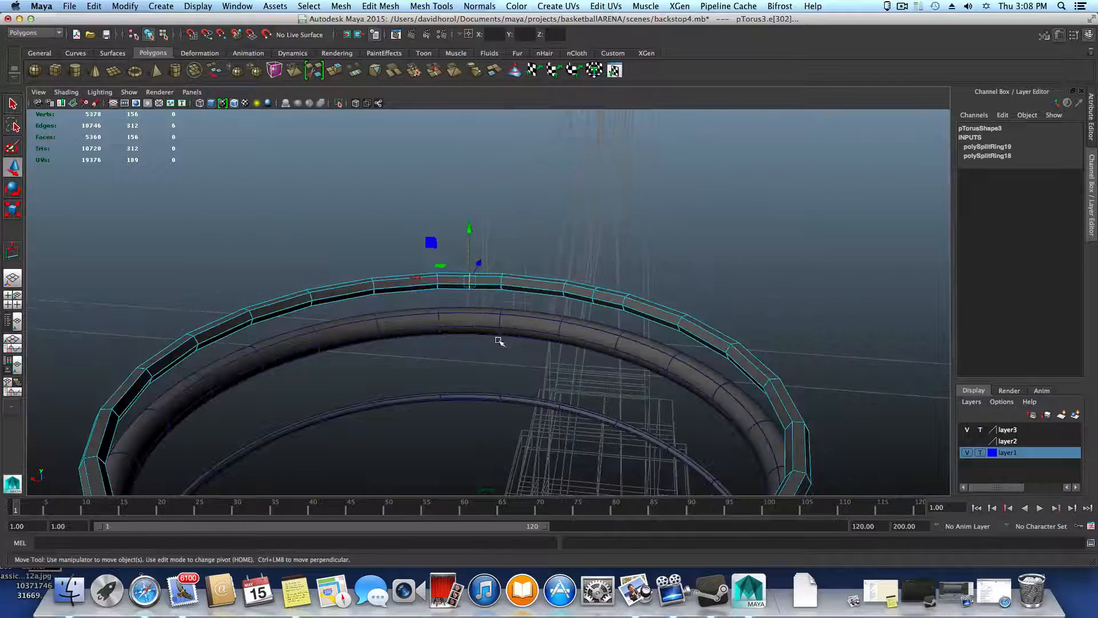
scroll(532, 277, "down", 3)
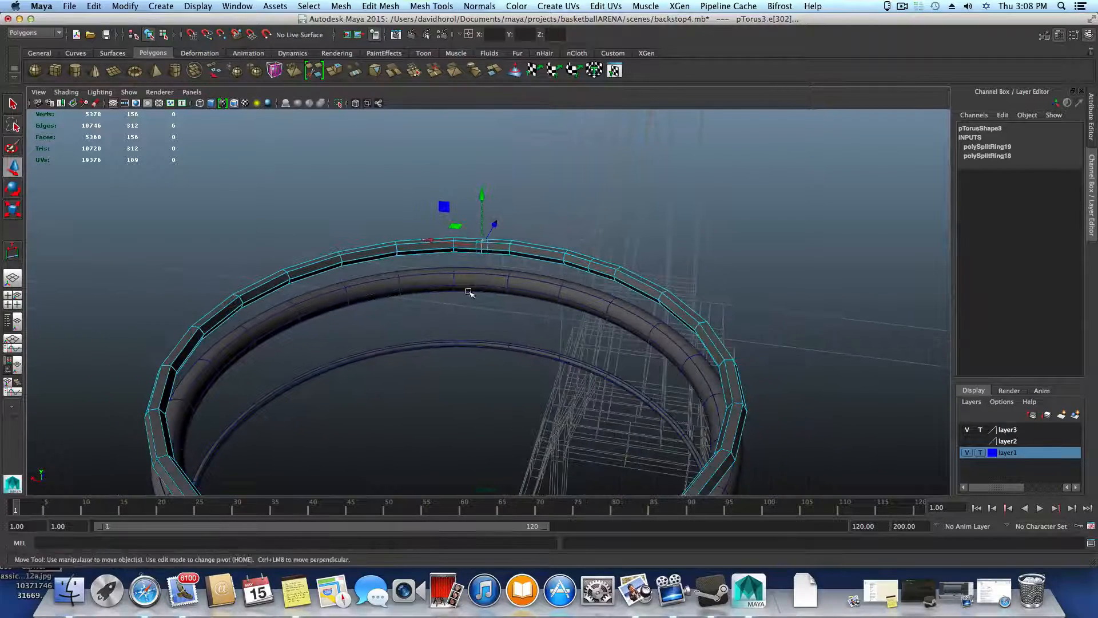
scroll(489, 277, "up", 2)
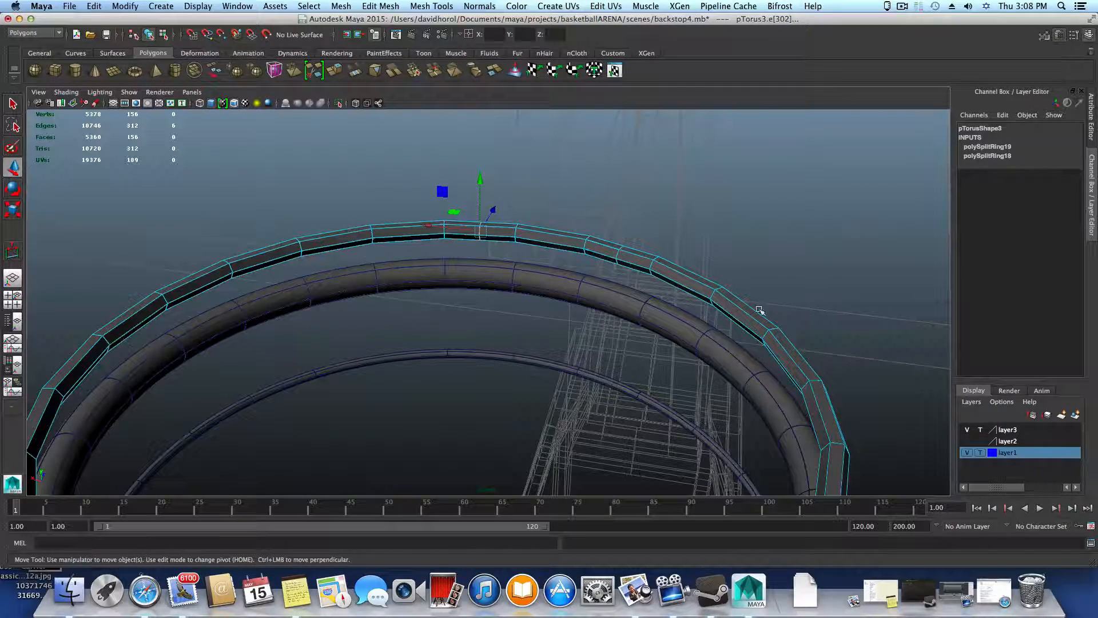
right_click_drag(429, 271, 760, 319, "alt")
middle_click_drag(650, 321, 667, 341, "alt")
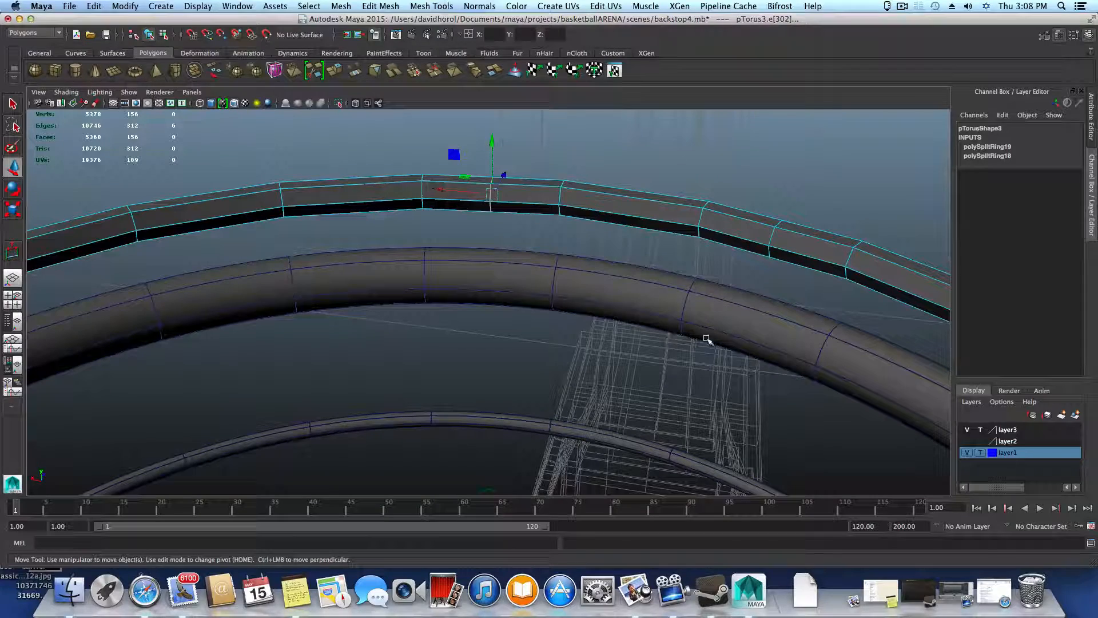
middle_click_drag(545, 238, 594, 270, "alt")
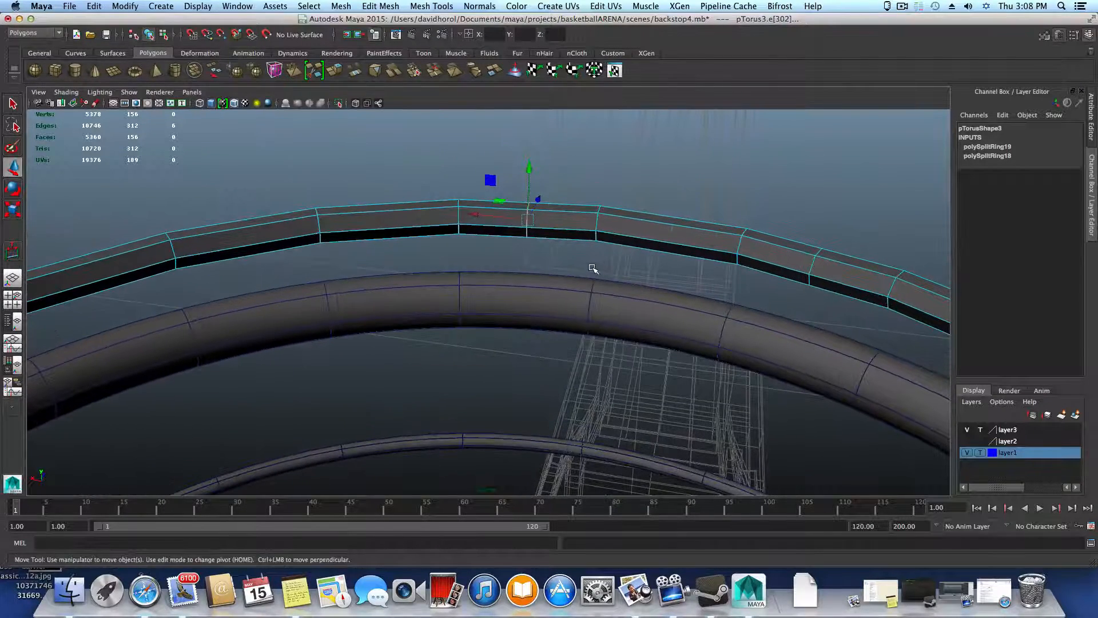
left_click_drag(592, 269, 582, 266, "alt")
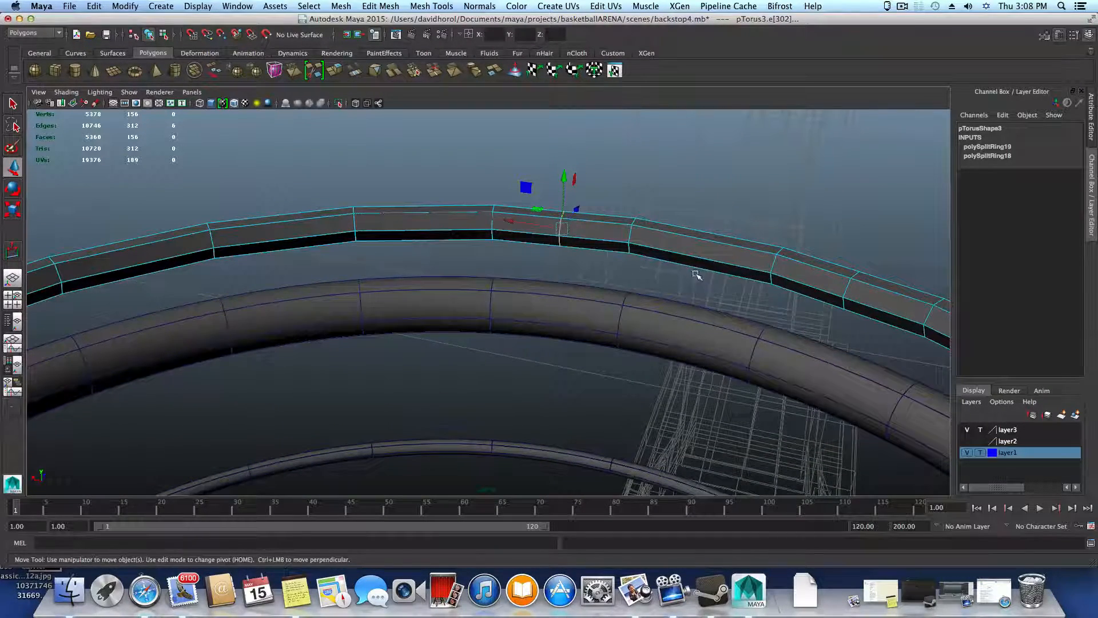
left_click_drag(696, 275, 669, 282, "alt")
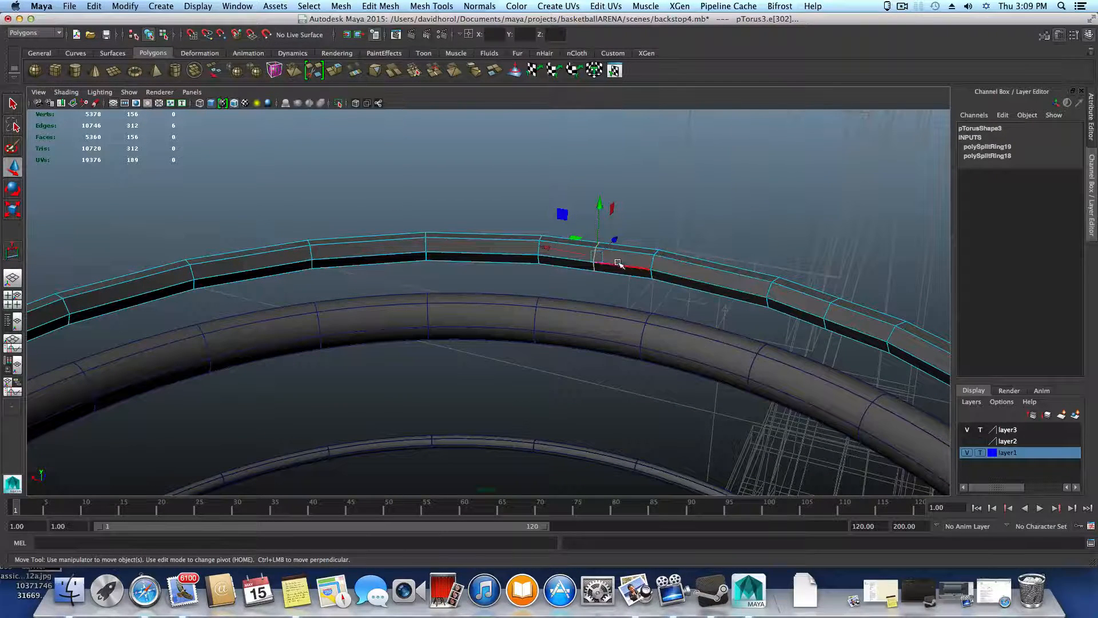
Add a third midway edge loop to the next alternate segment of the medium-thickness ring by repeating the edge ring split
left_click(369, 240)
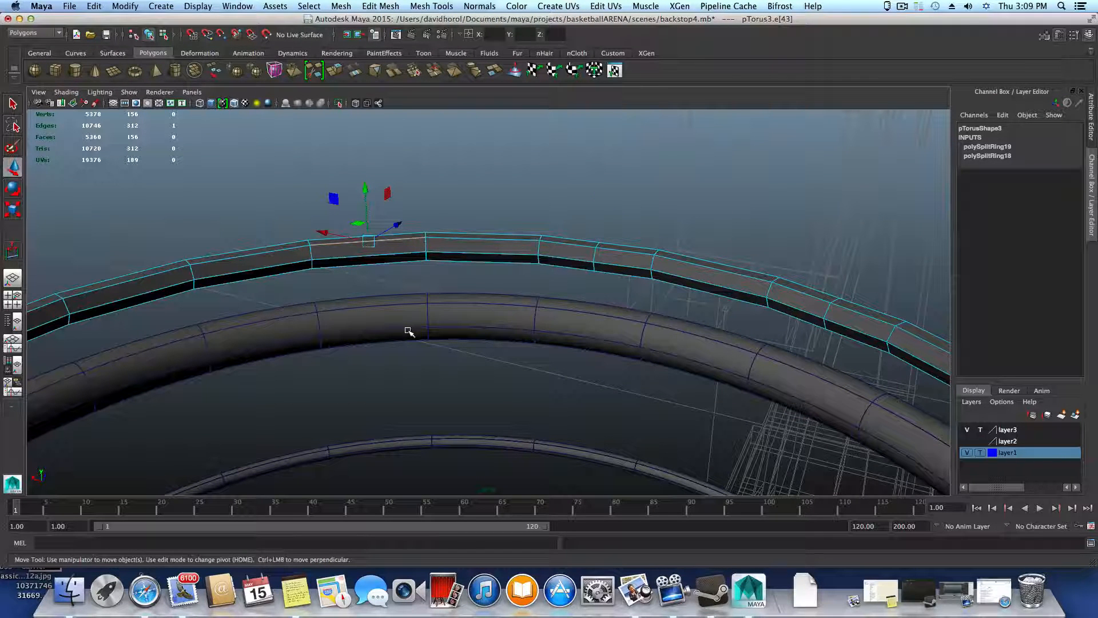
left_click(983, 7)
left_click(967, 20)
key("g")
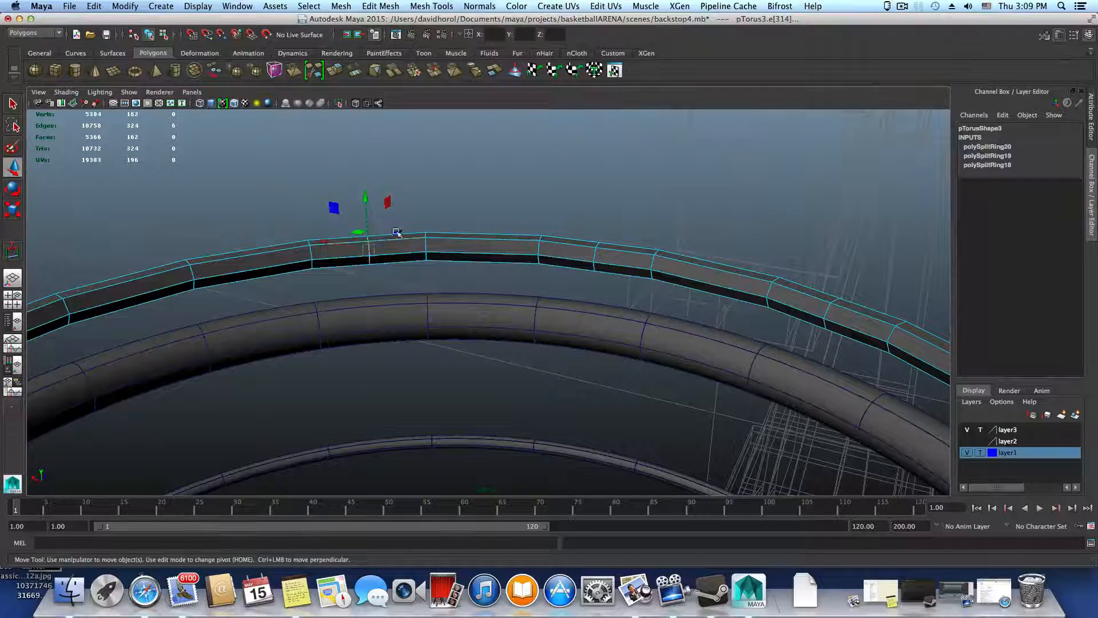
Split the next two alternate segments of the medium-thickness ring midway with cross-section edge loops
left_click_drag(532, 292, 410, 203, "alt")
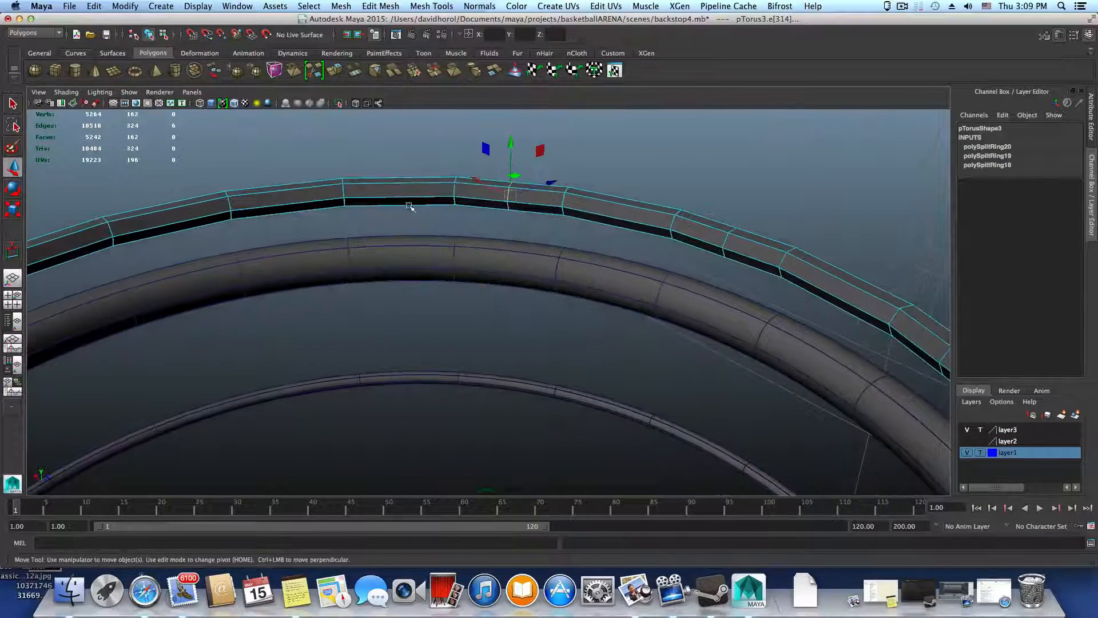
left_click(283, 207)
mouse_move(302, 228)
left_mouse_down("alt")
mouse_move(266, 229)
mouse_move(297, 218)
left_mouse_up("alt")
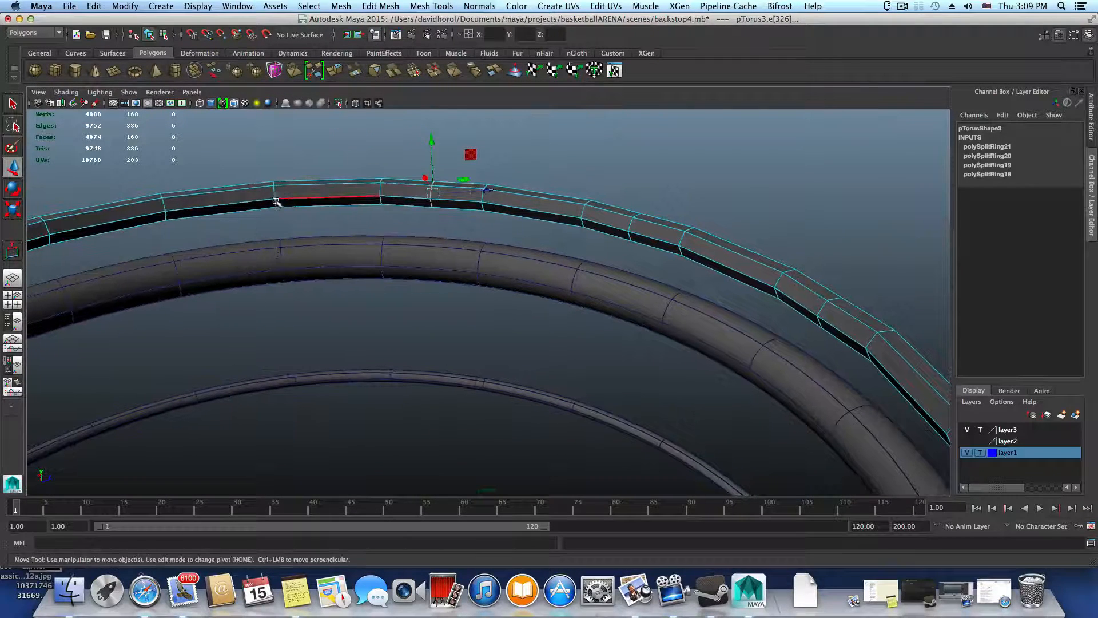
left_click(217, 203)
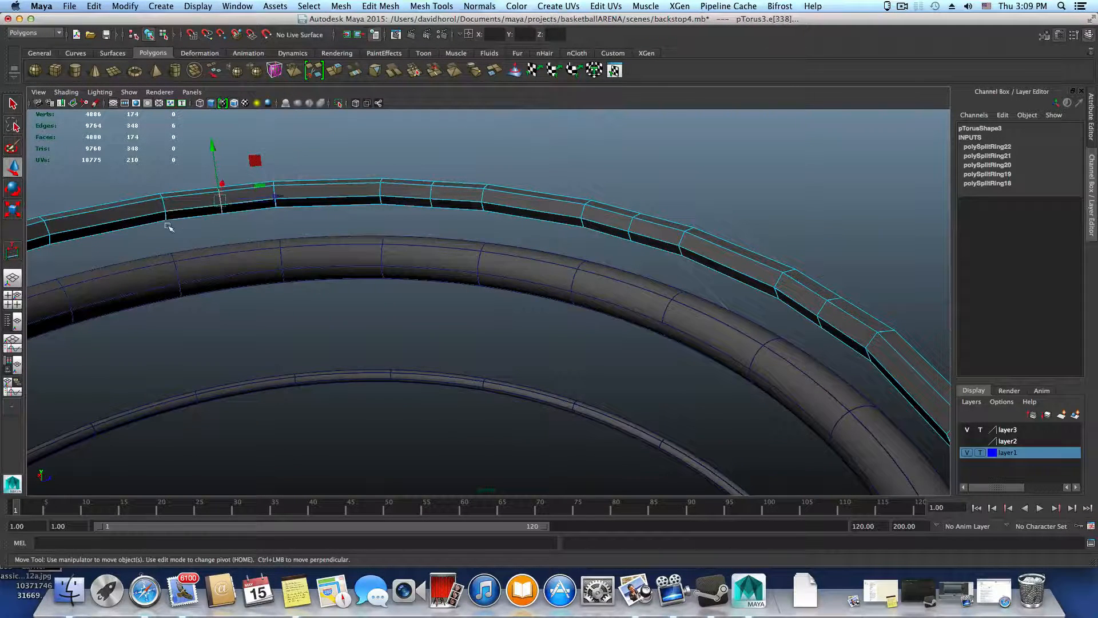
key("z")
left_click_drag(245, 247, 208, 225, "alt")
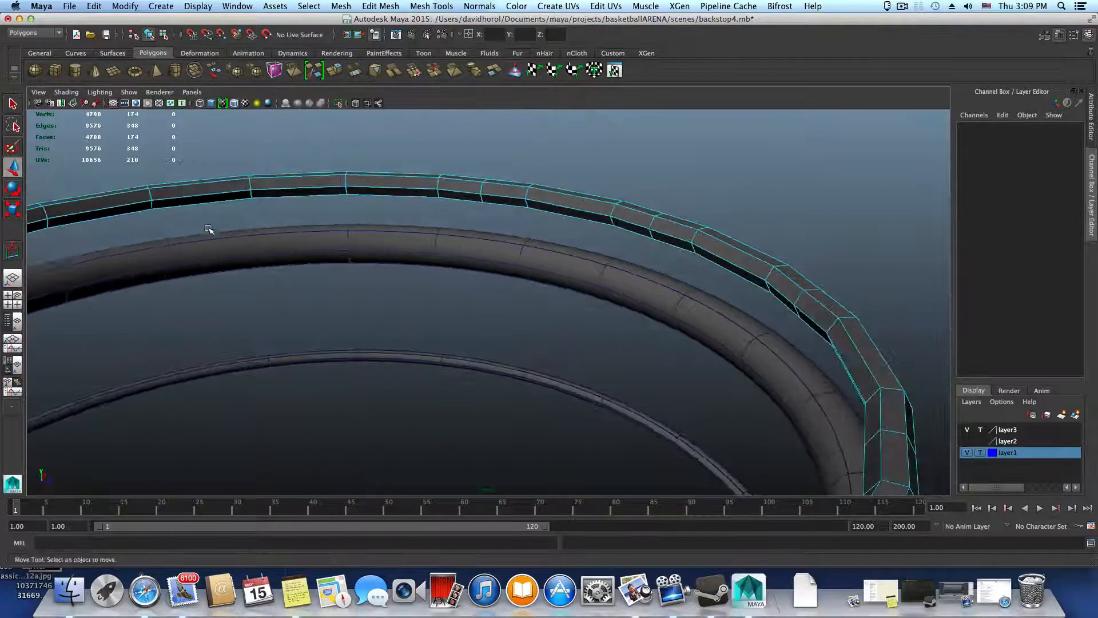
Continue around the medium-thickness ring, adding midway edge loops to three more alternate segments by repeating the edge ring split
left_click(282, 193)
key("g")
left_click_drag(277, 210, 257, 182, "alt")
left_click(302, 158)
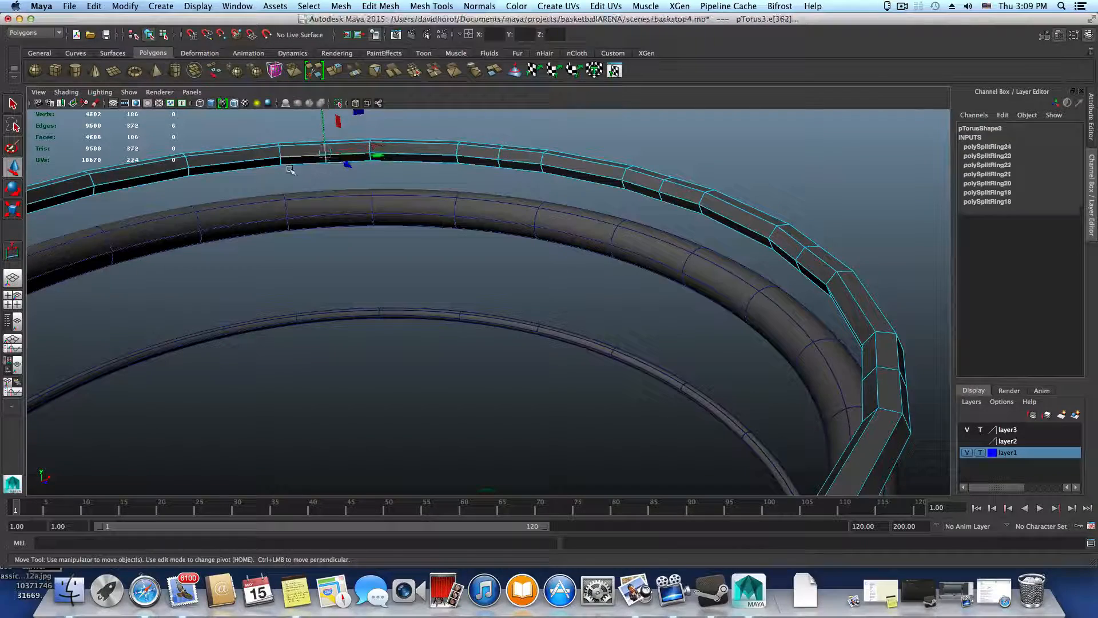
key("g")
left_click(169, 173)
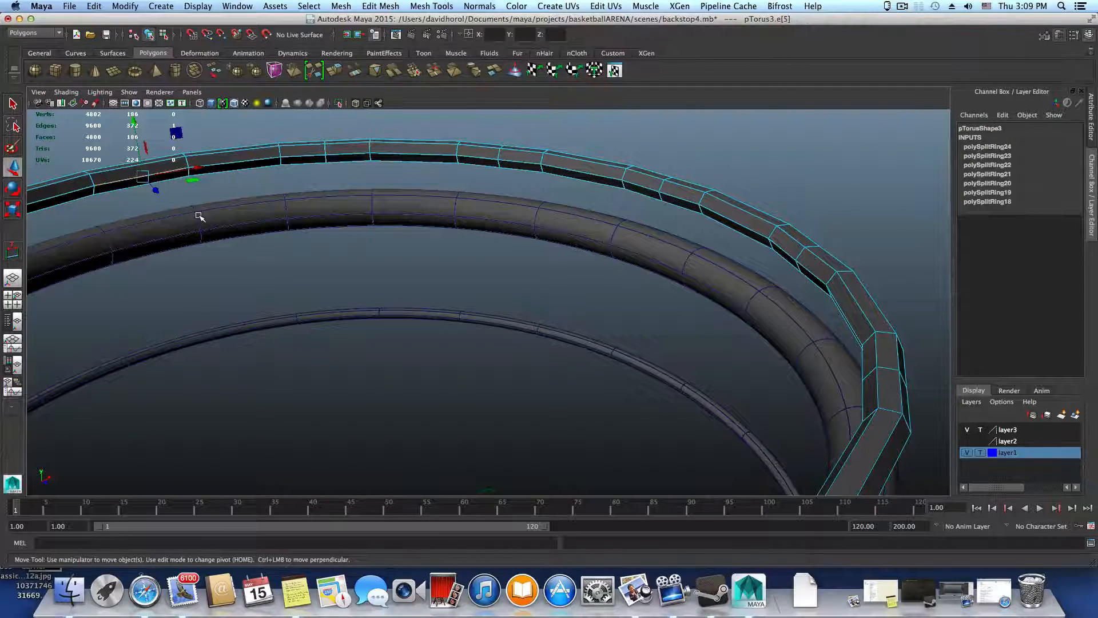
key("g")
Use To Edge Ring and Split to add midway edge loops to the following two alternate segments of the ring
left_click_drag(331, 238, 455, 312, "alt")
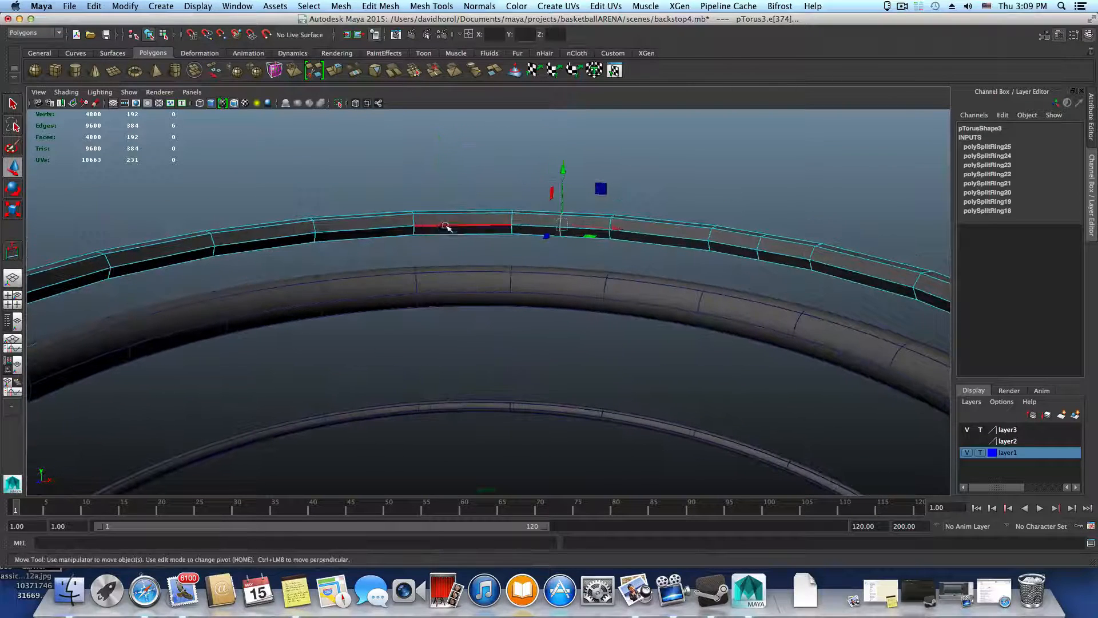
left_click(381, 229)
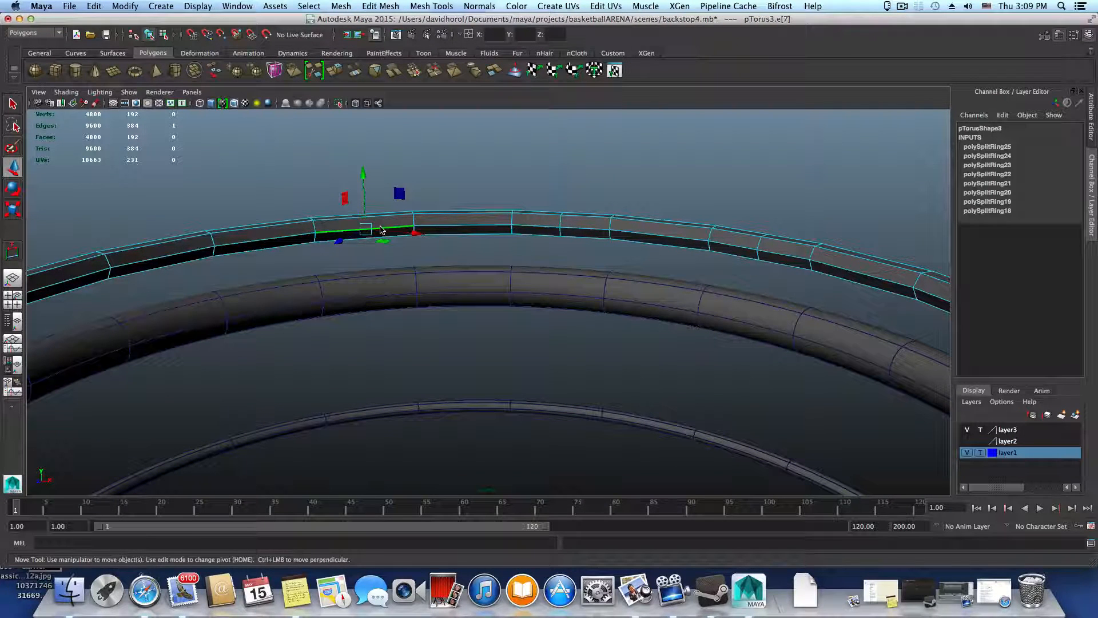
right_click(335, 238, "shift")
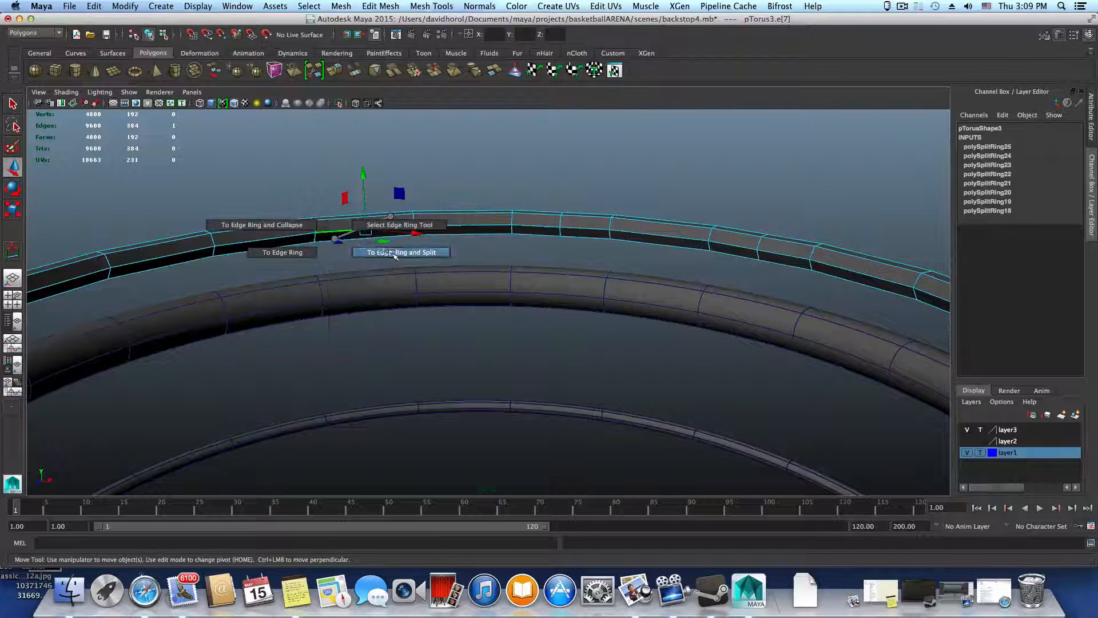
left_click(394, 254)
left_click_drag(422, 269, 378, 268, "alt")
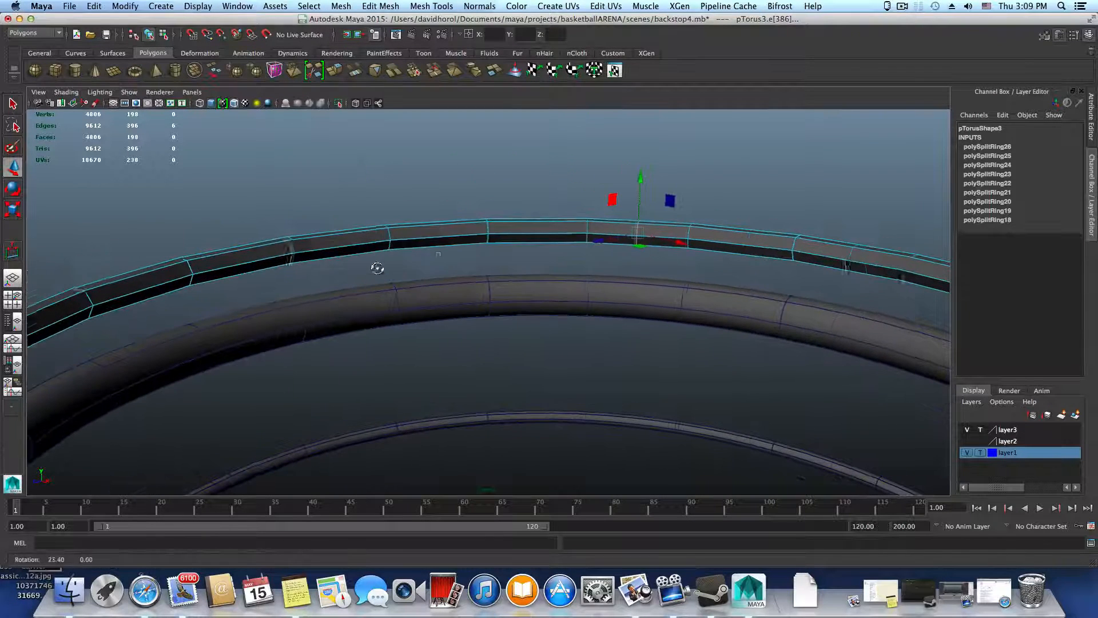
left_click(444, 226)
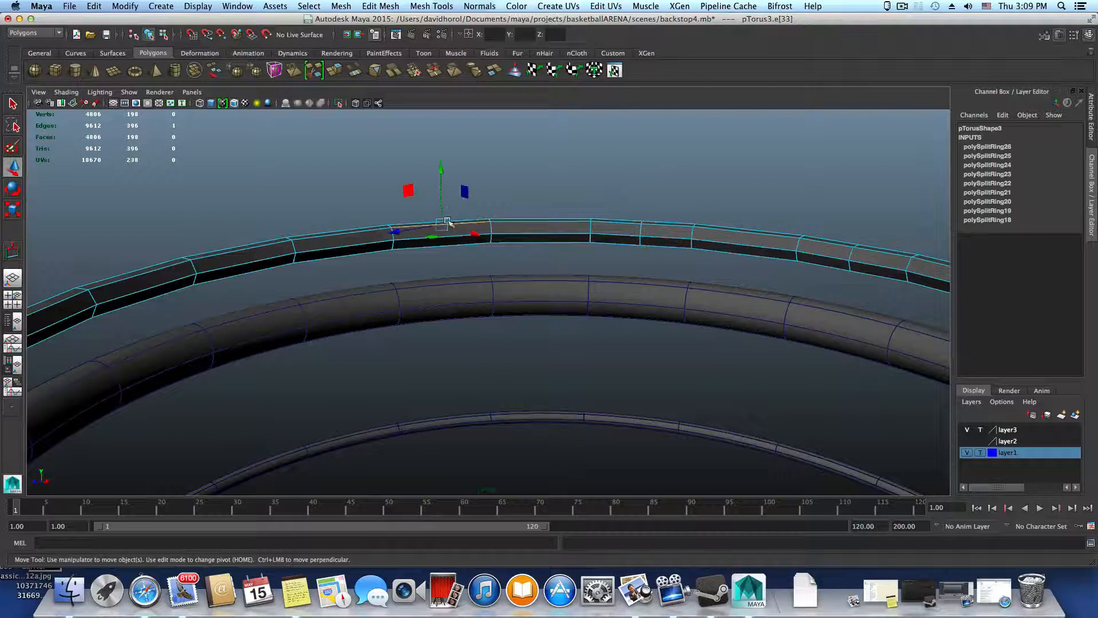
left_click_drag(559, 280, 514, 271, "alt")
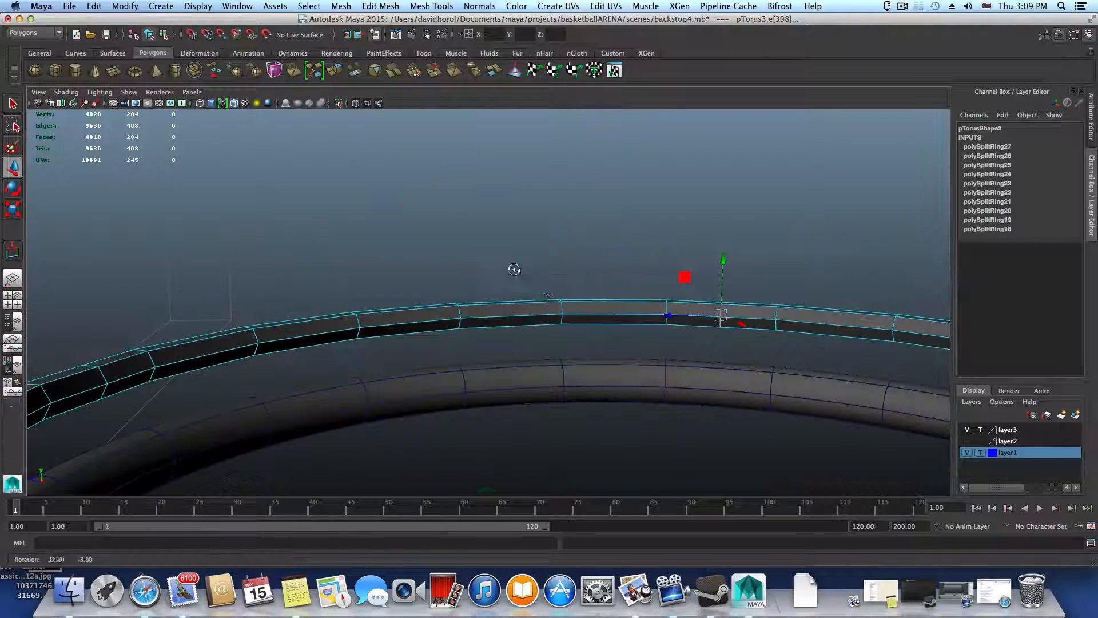
Split the last two unsplit alternate segments of the medium-thickness ring midway with edge loops
middle_click_drag(591, 323, 440, 251, "alt")
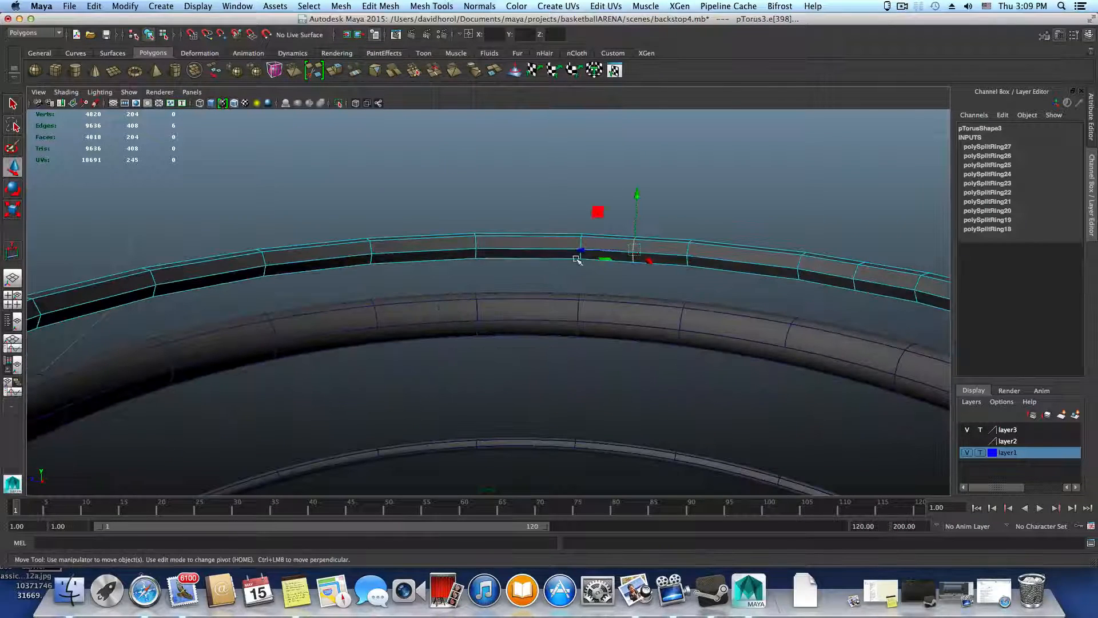
left_click(440, 252)
key("g")
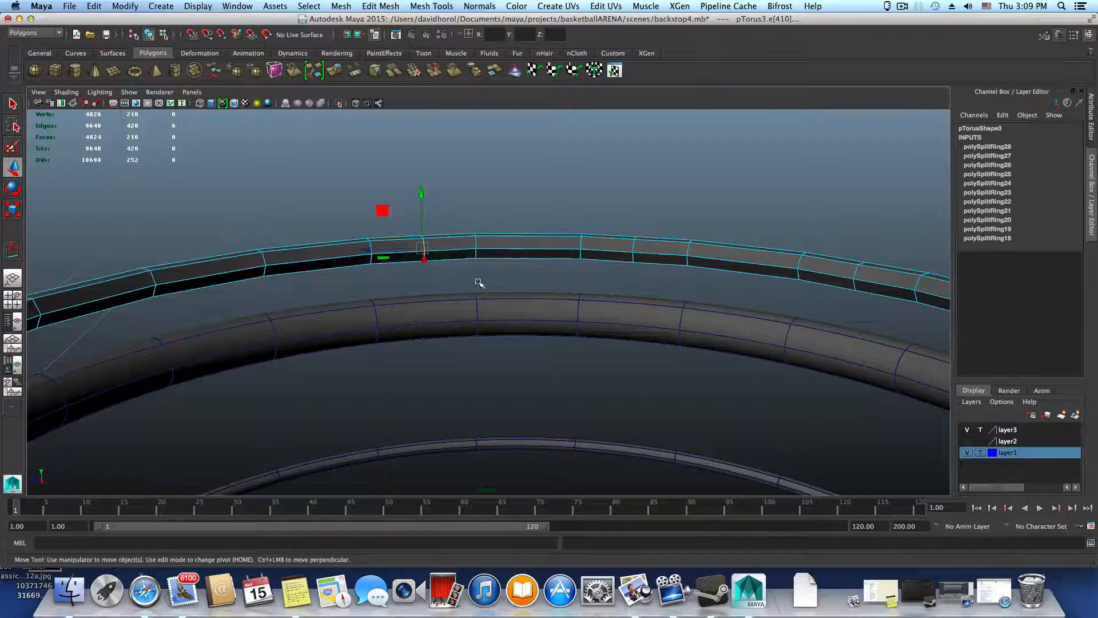
mouse_move(479, 282)
left_mouse_down("alt")
mouse_move(454, 285)
mouse_move(437, 263)
mouse_move(493, 274)
left_mouse_up("alt")
left_click(433, 247)
key("g")
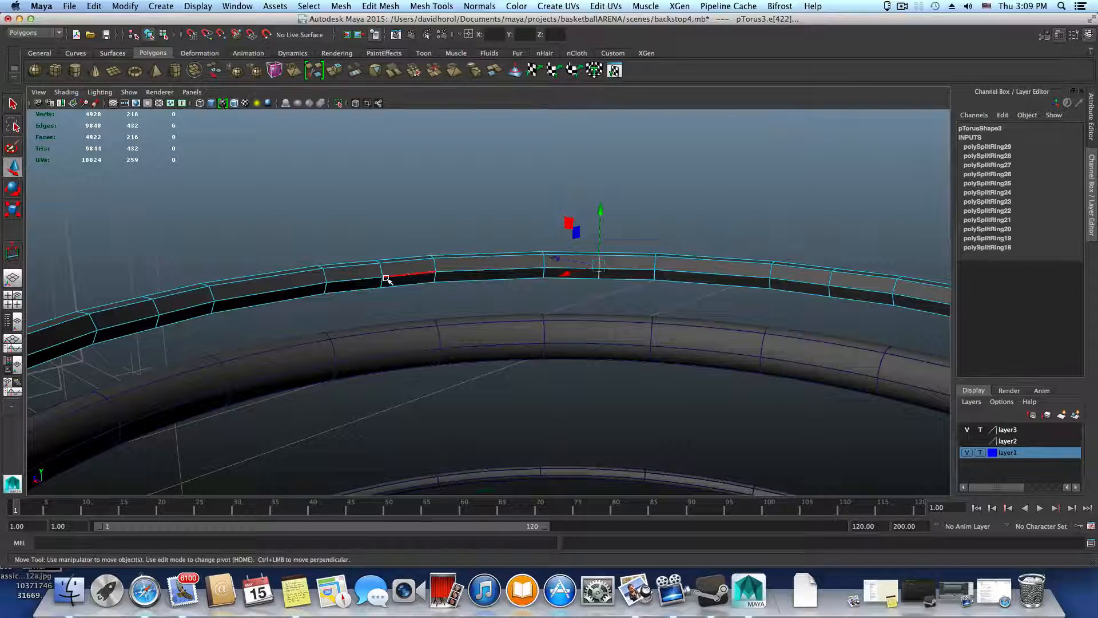
Select one complete midway edge loop on the medium-thickness ring and open the bevel options for it
right_click_drag(390, 271, 386, 249)
left_click_drag(386, 250, 363, 350, "shift")
double_click(453, 284)
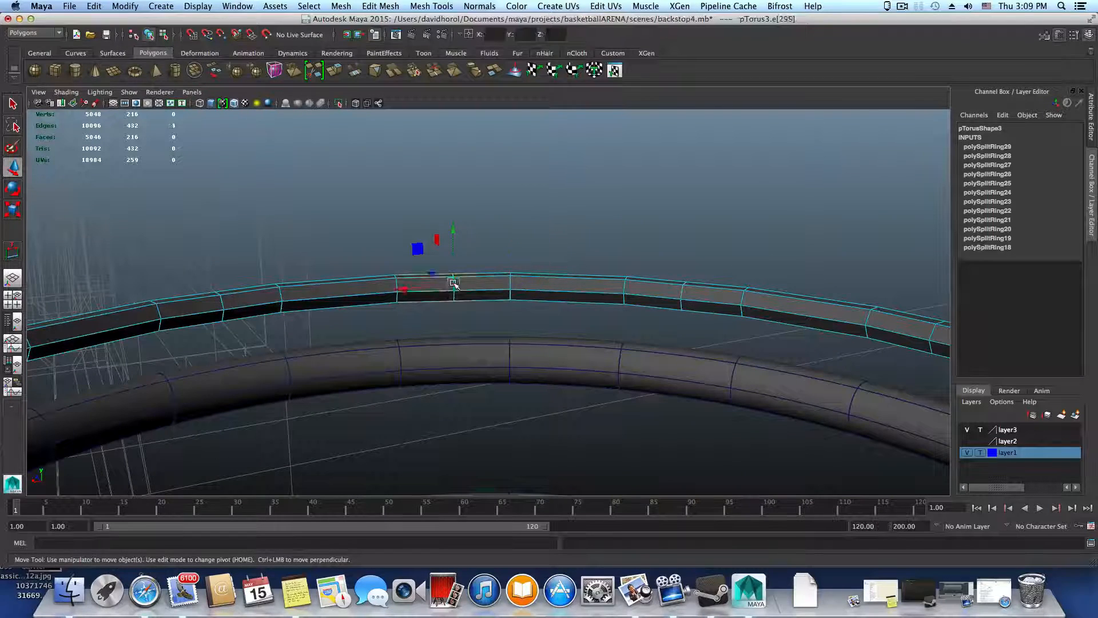
left_click_drag(466, 318, 504, 364, "alt")
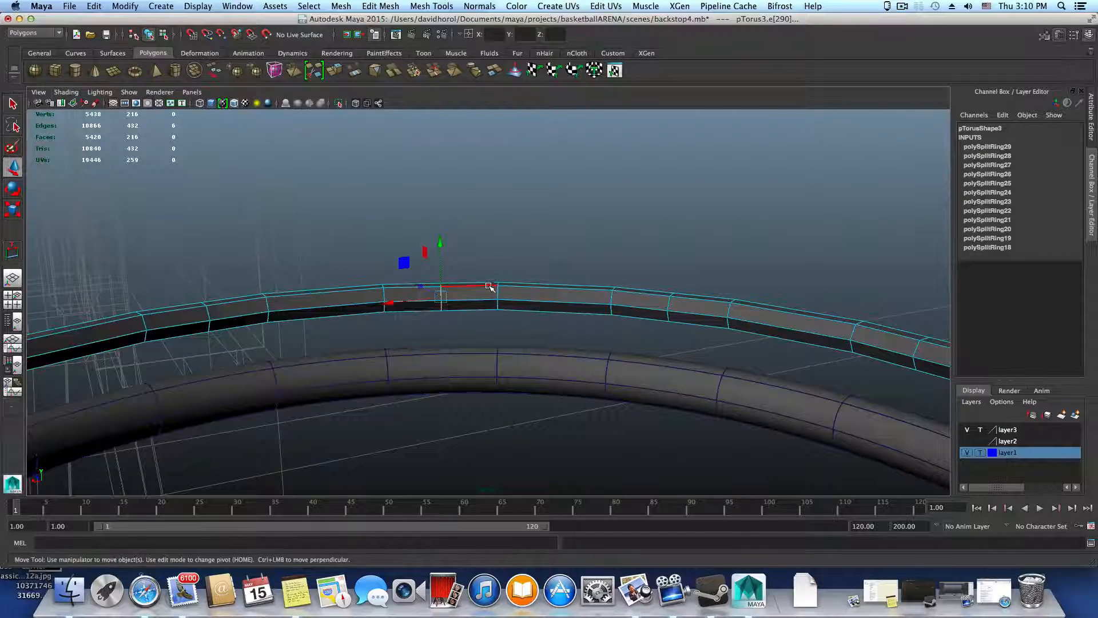
right_click(488, 285, "shift")
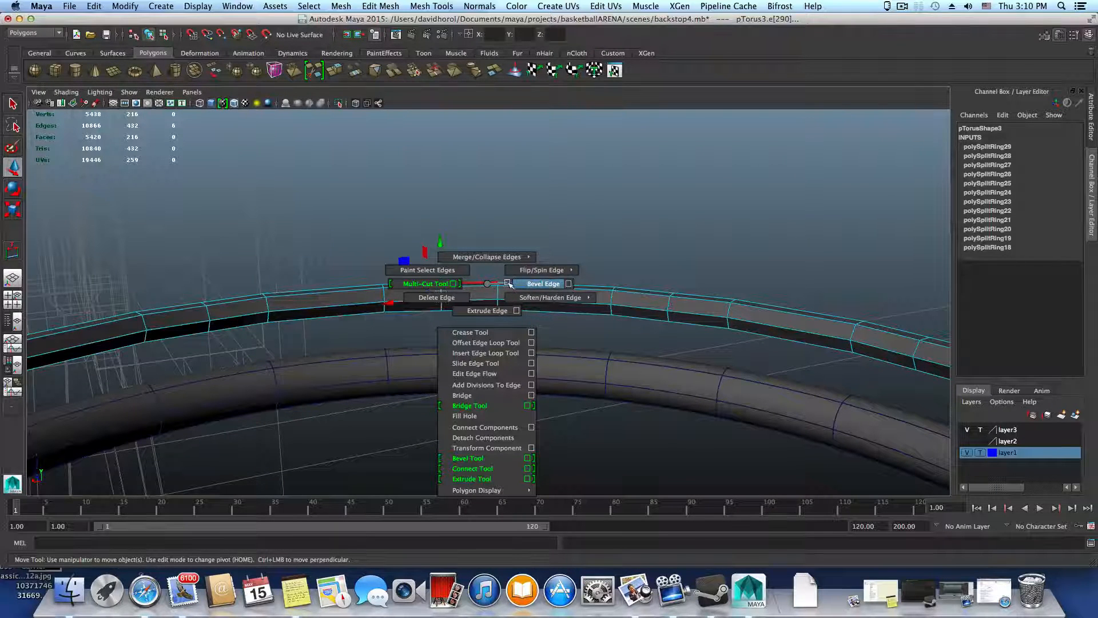
left_click(569, 284)
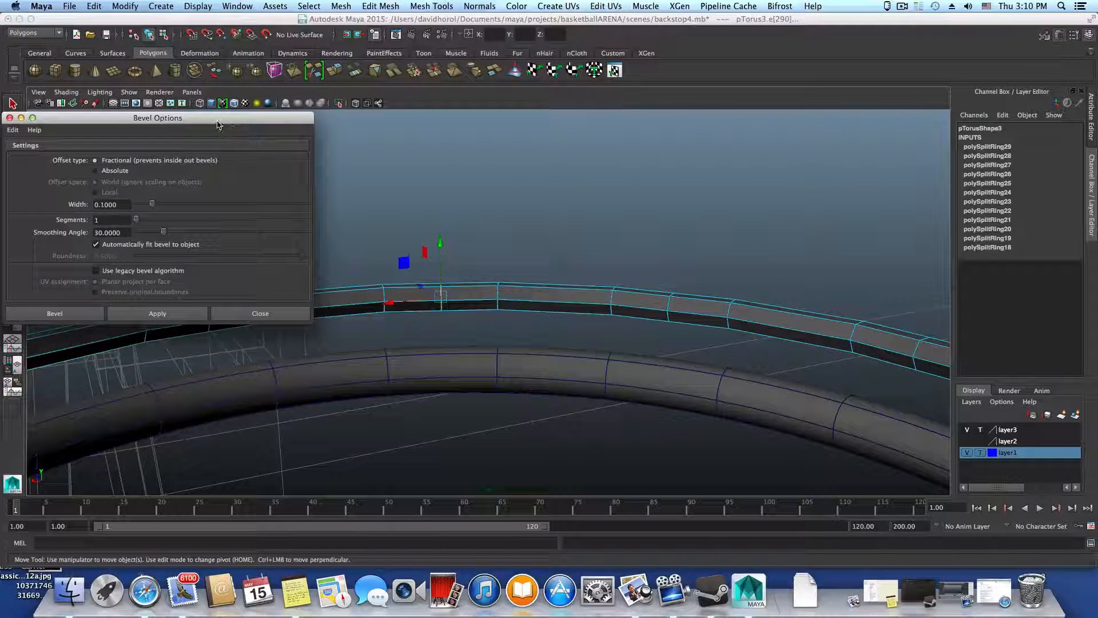
Reset the bevel settings, set the width to 0.1 with 1 segment, and bevel the selected edge loop
left_click_drag(218, 125, 332, 141)
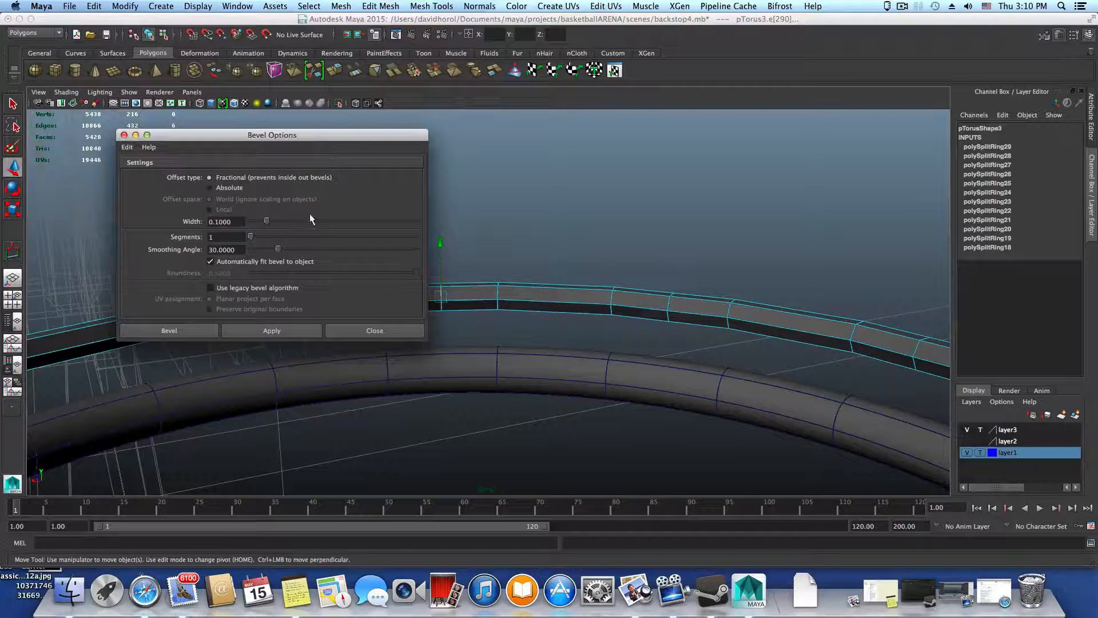
left_click(127, 147)
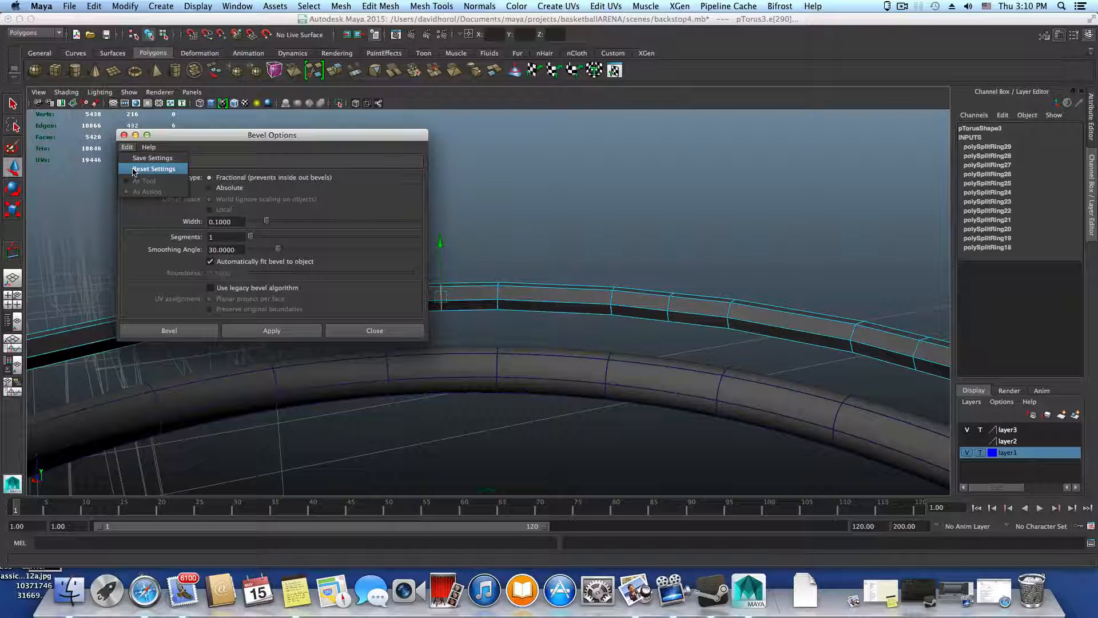
left_click(153, 168)
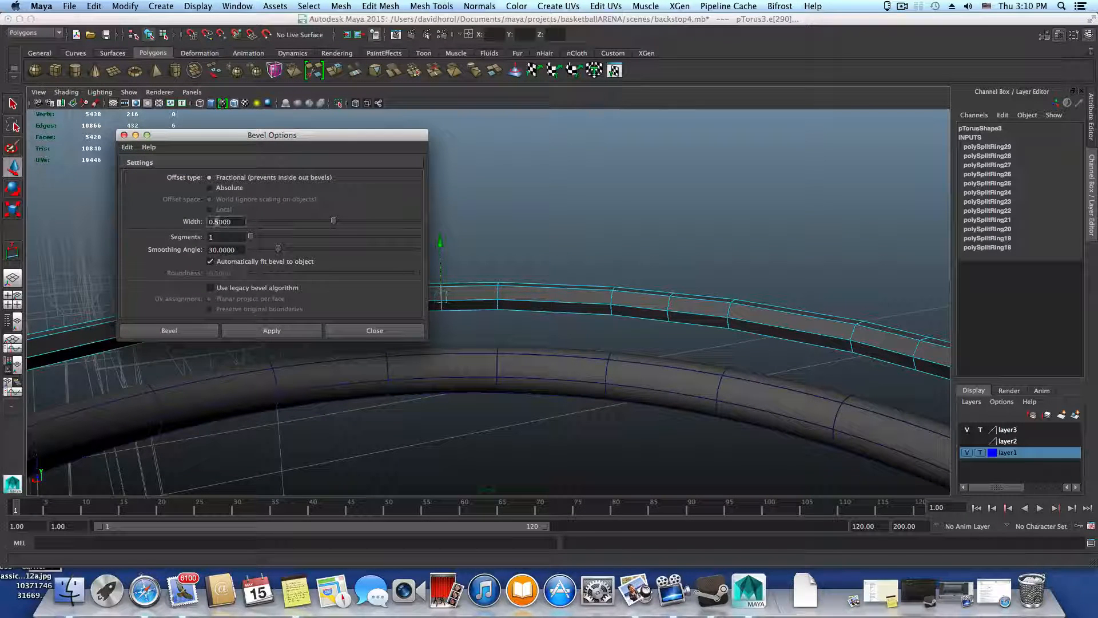
double_click(218, 221)
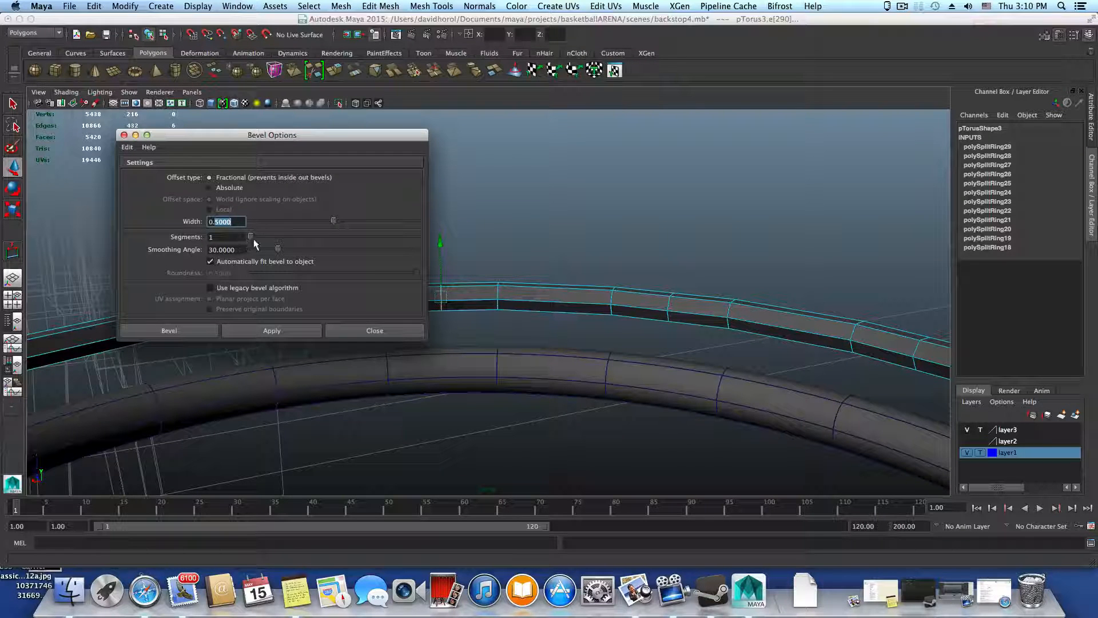
type("1000")
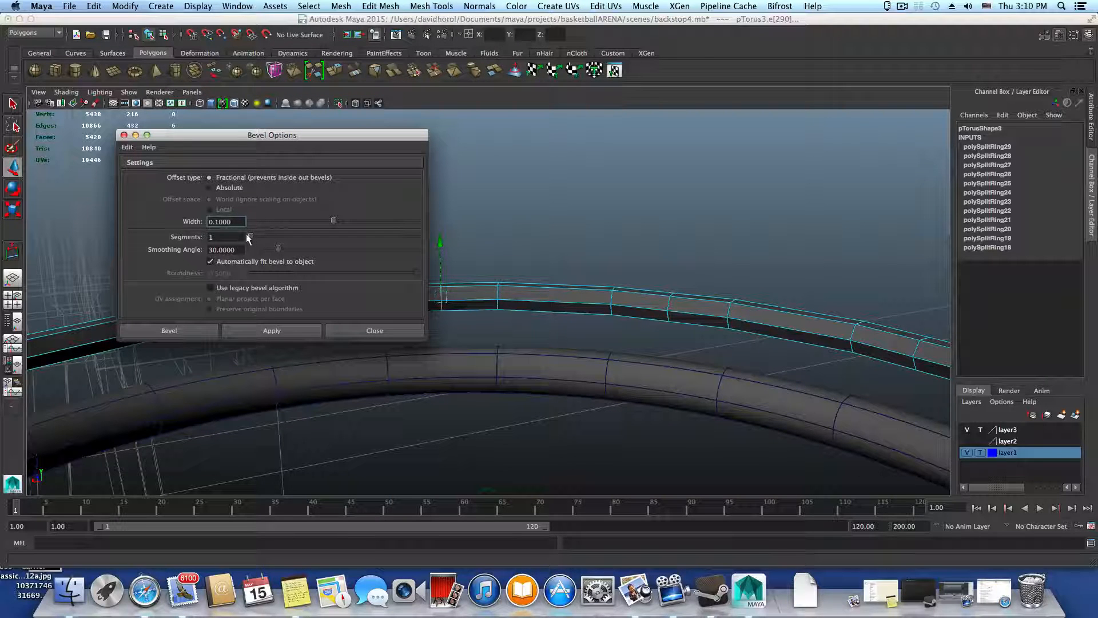
left_click(231, 236)
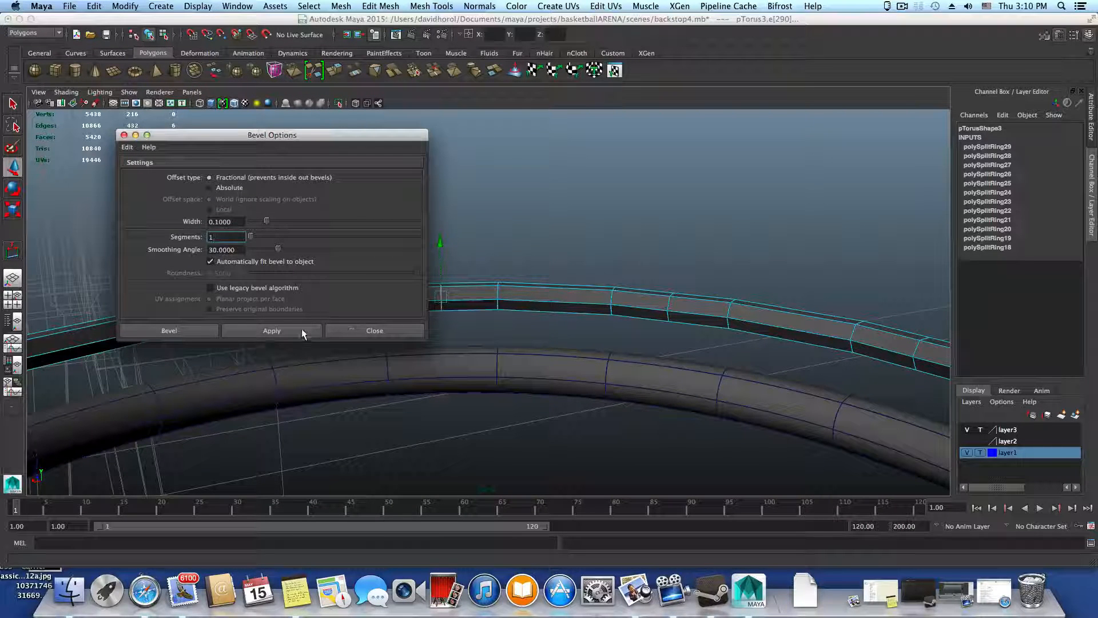
left_click_drag(350, 135, 230, 130)
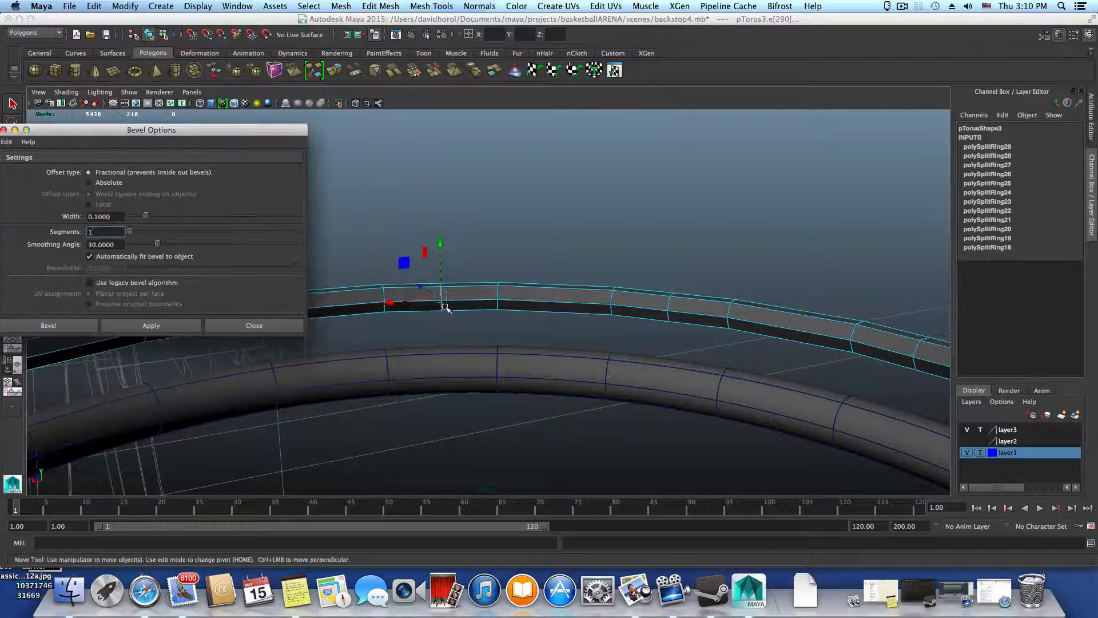
left_click(134, 328)
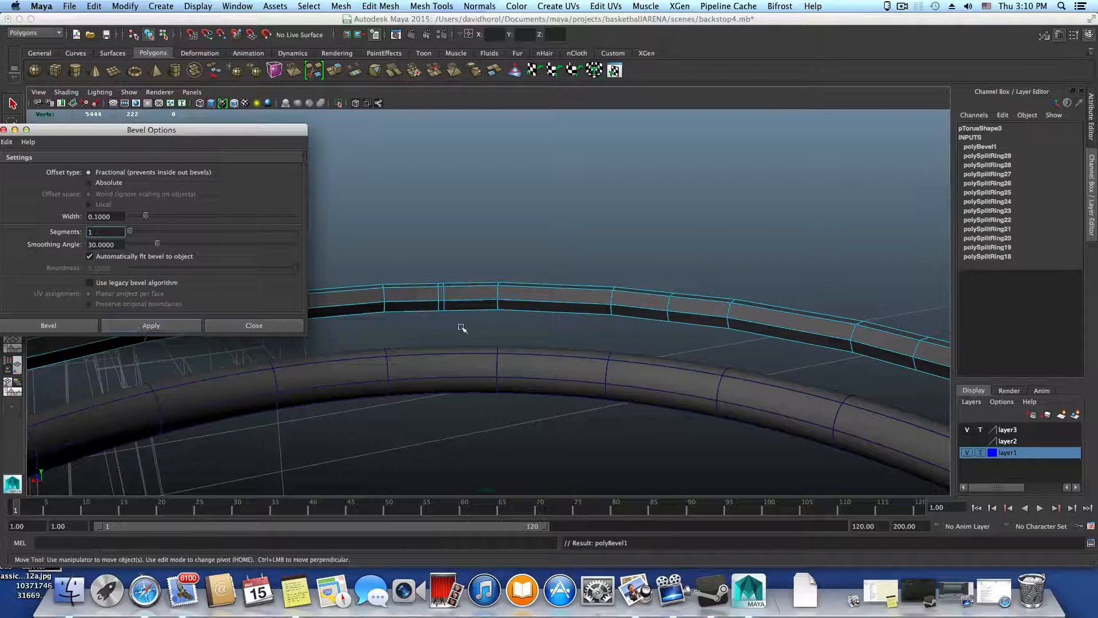
Bevel the next two midway edge loops around the medium-thickness ring with the same settings
left_click_drag(495, 332, 474, 333, "alt")
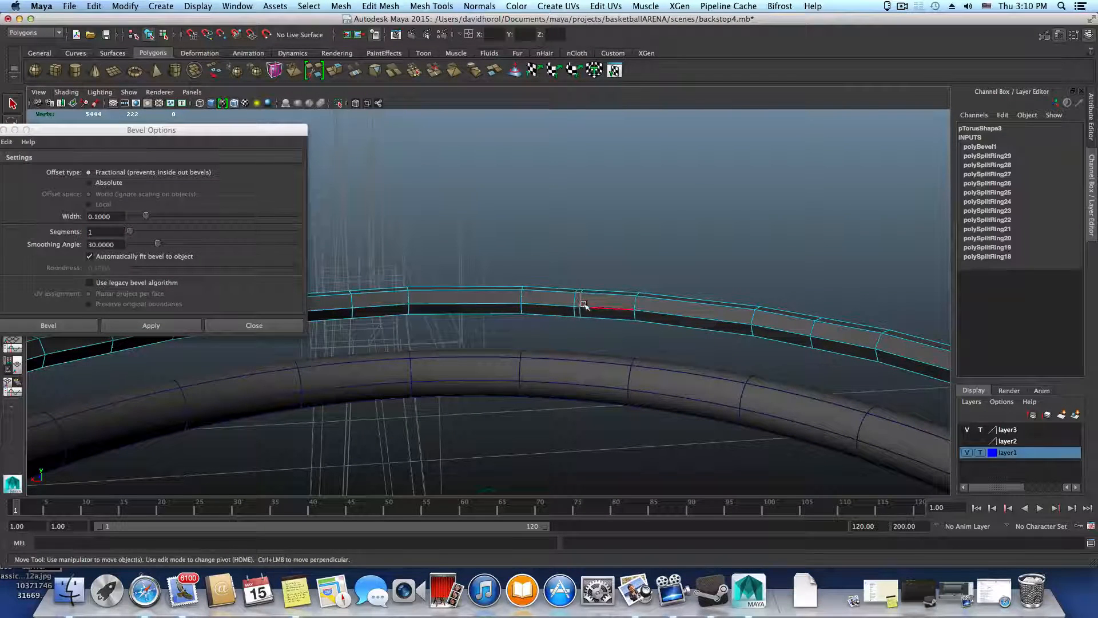
left_click_drag(564, 338, 527, 350, "alt")
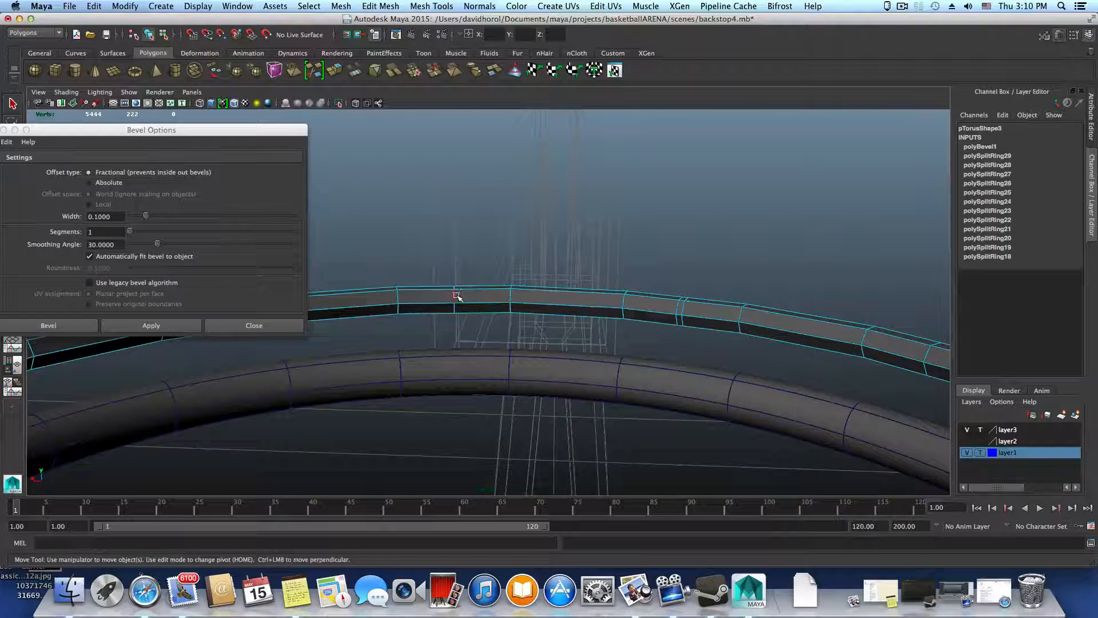
left_click(457, 297)
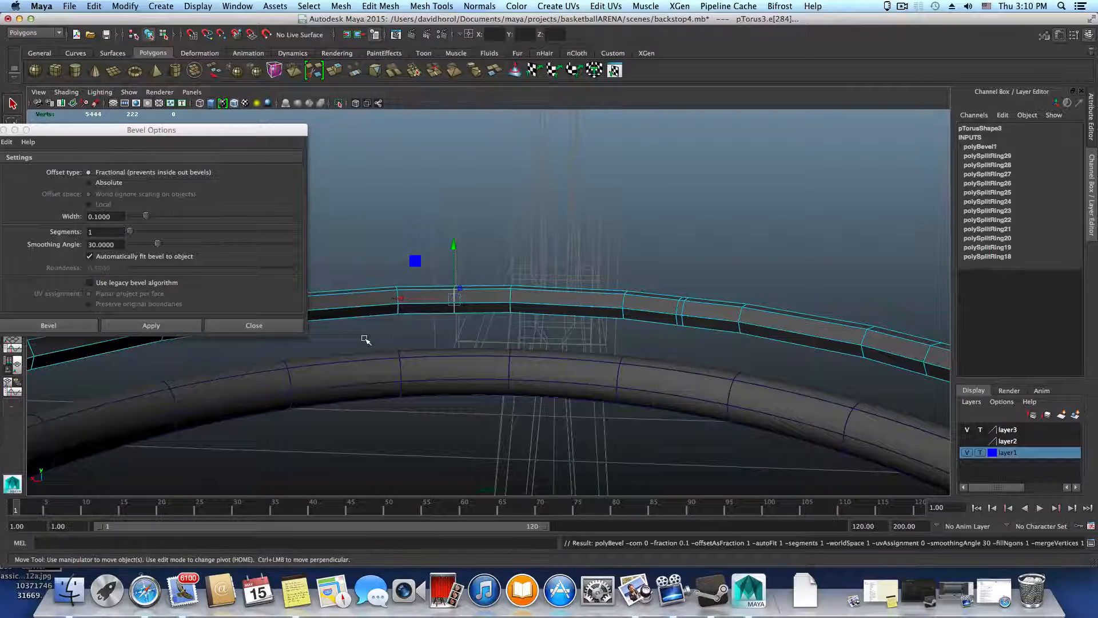
key("g")
left_click_drag(527, 345, 495, 345, "alt")
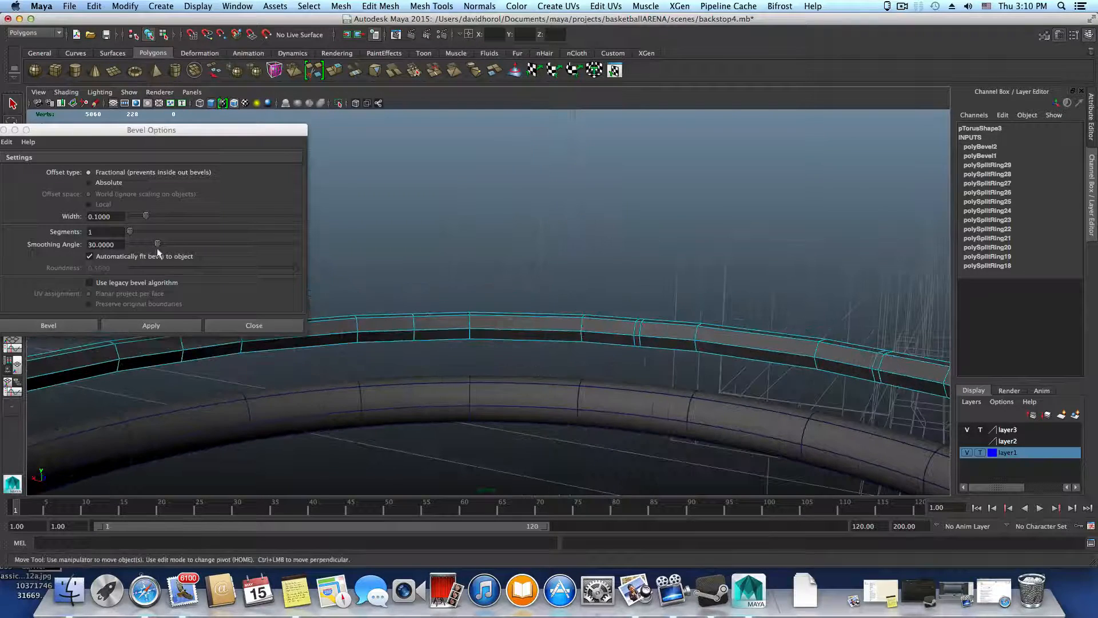
left_click(415, 336)
key("g")
Repeat the 0.1-width bevel on three more midway edge loops around the medium-thickness ring
left_click_drag(456, 361, 396, 385, "alt")
left_click(433, 357)
key("g")
left_click(371, 347)
key("g")
left_click(433, 332)
key("g")
Continue around the ring, selecting the following four unbeveled midway edge loops in turn and repeating the bevel on each
left_click(381, 352)
key("g")
left_click(401, 350)
key("g")
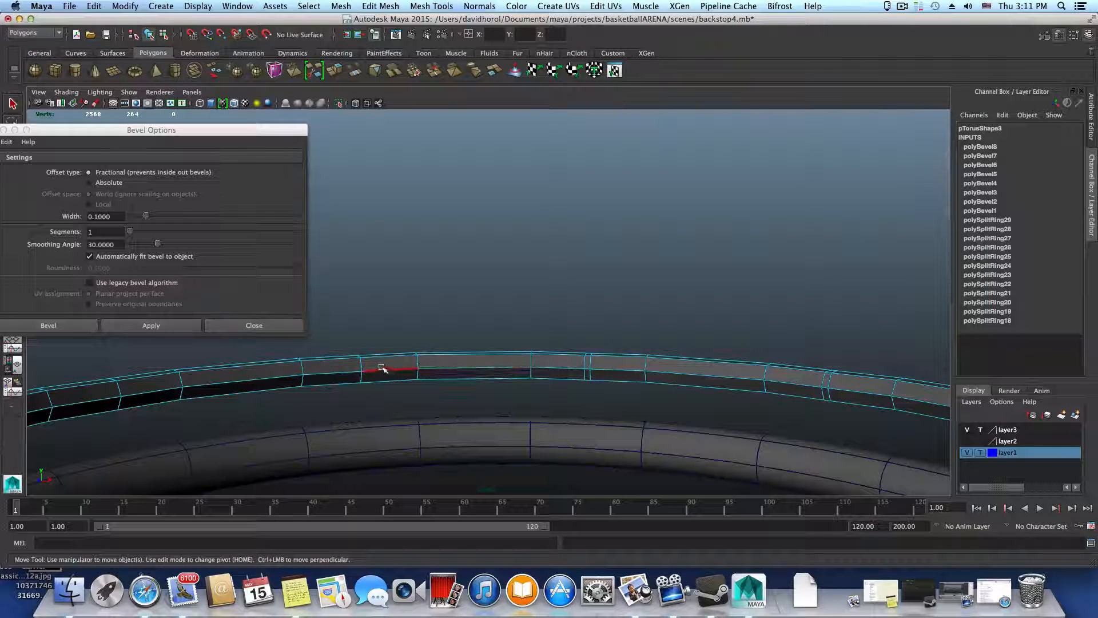
left_click(364, 365)
key("g")
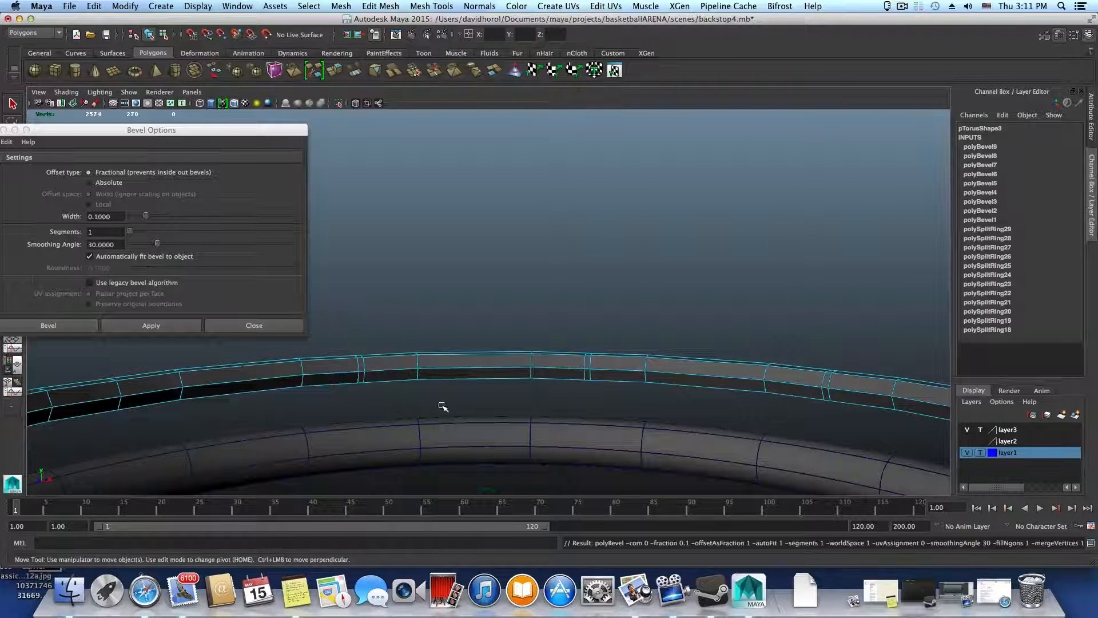
left_click_drag(443, 405, 404, 404, "alt")
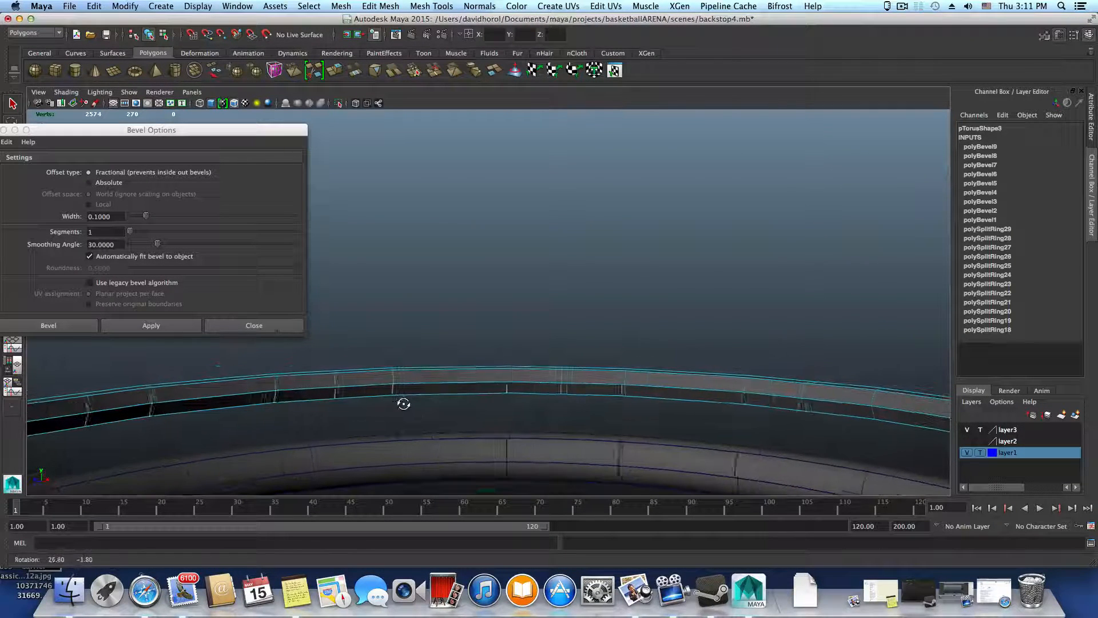
left_click(369, 381)
key("g")
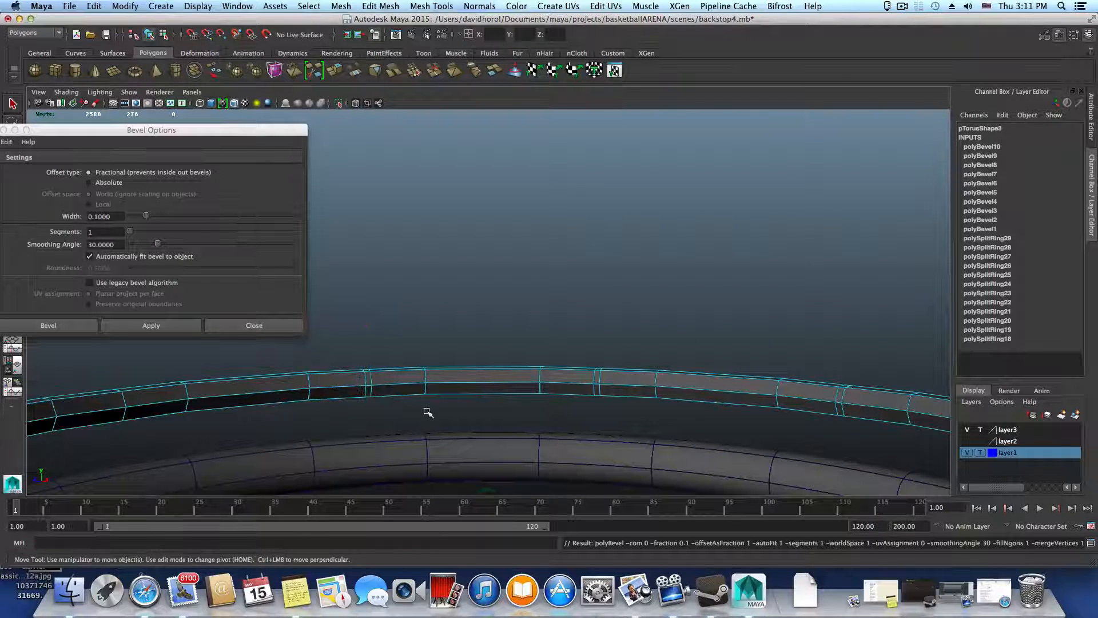
Repeat the 0.1-width bevel on the last two unbeveled midway edge loops and close the bevel options
left_click_drag(424, 410, 400, 410, "alt")
left_click(286, 380)
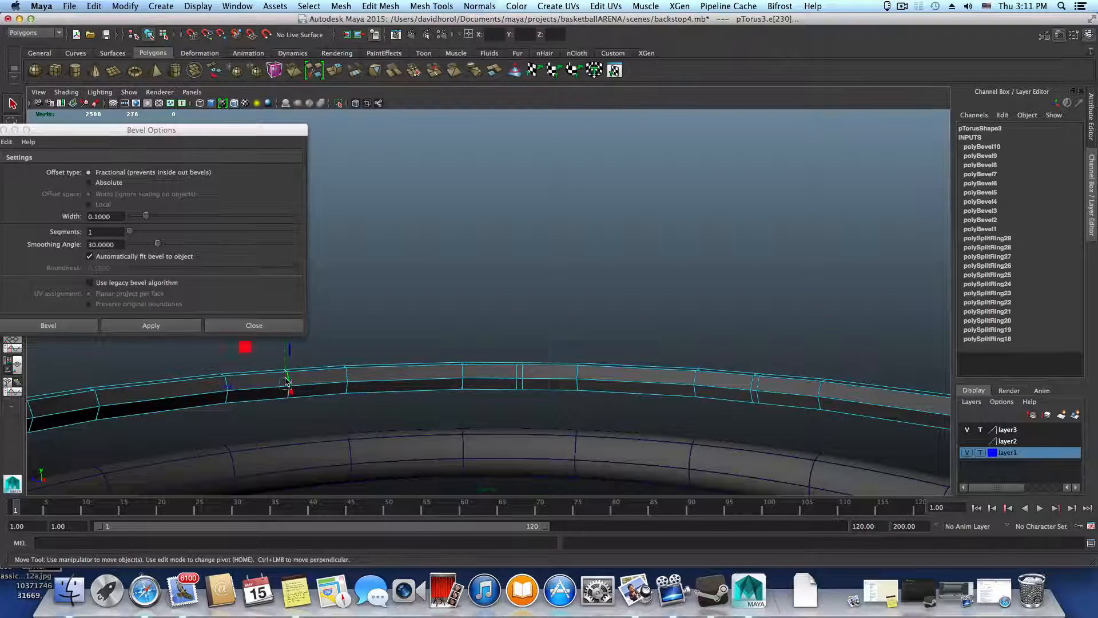
key("g")
left_click_drag(363, 412, 324, 405, "alt")
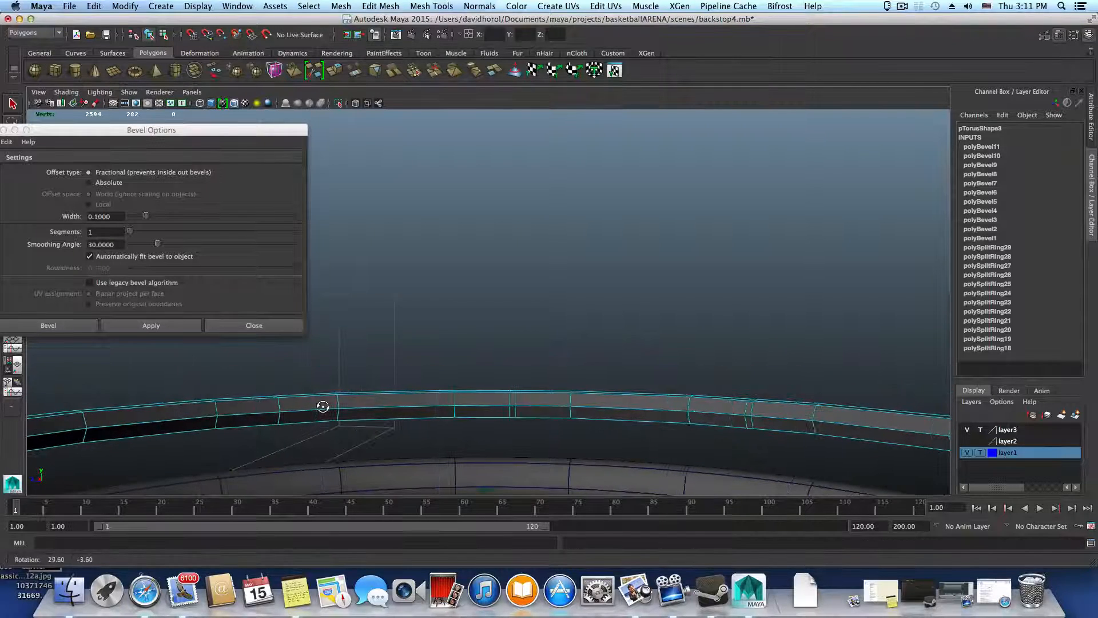
left_click(281, 406)
left_click_drag(350, 441, 368, 444, "alt")
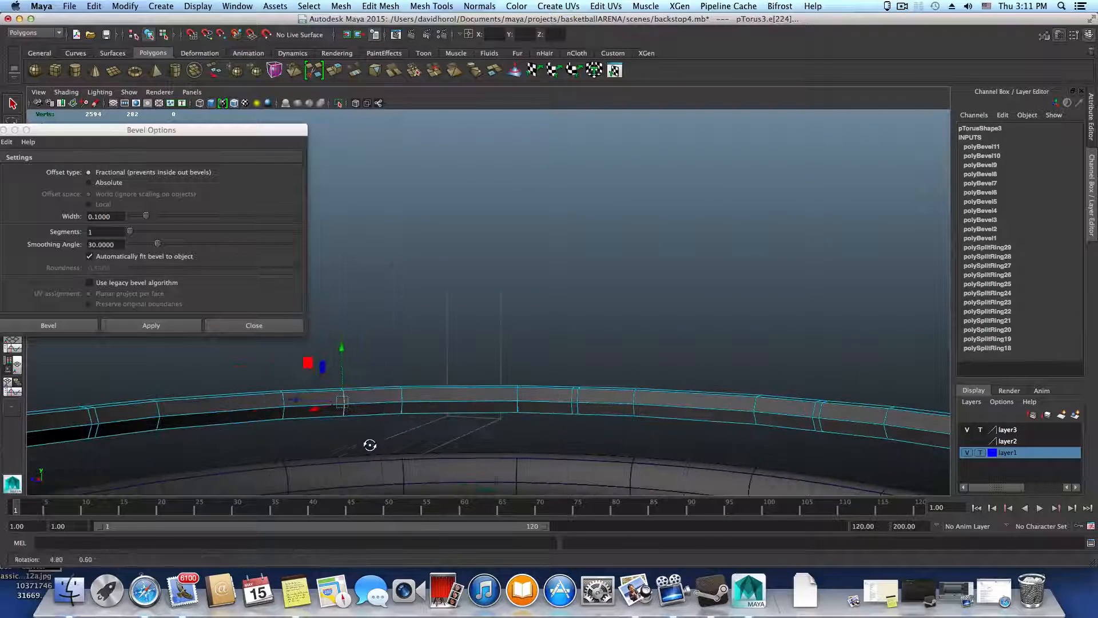
key("g")
mouse_move(434, 436)
left_mouse_down("alt")
mouse_move(496, 422)
mouse_move(440, 426)
left_mouse_up("alt")
left_click(250, 326)
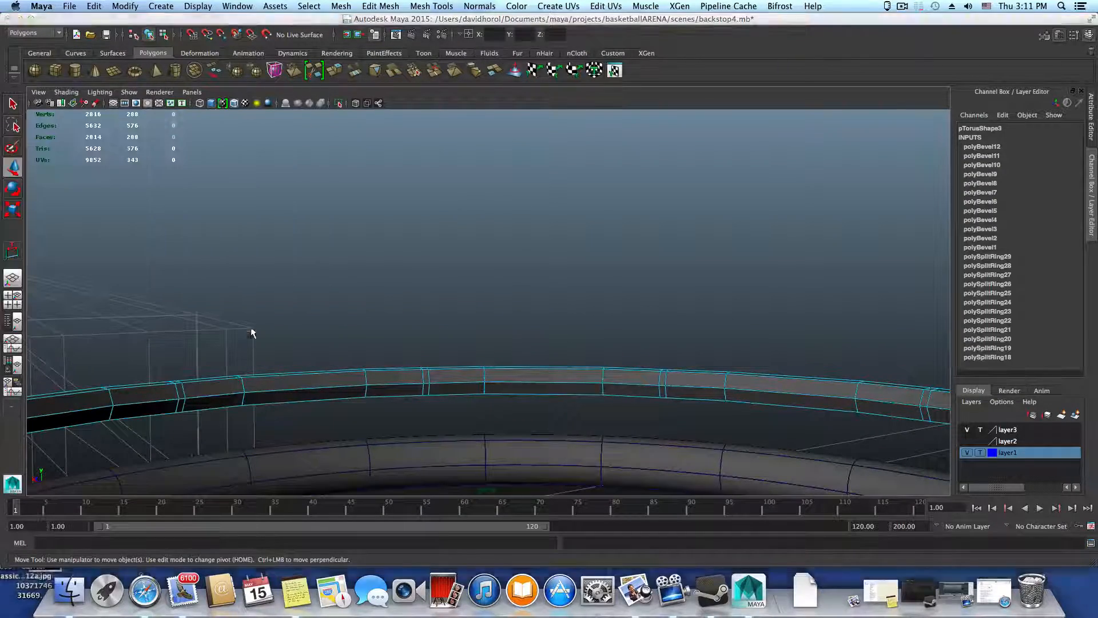
Delete the full face loops of two neighboring narrow beveled bands on the medium-thickness ring to open gaps
left_click_drag(726, 441, 549, 319, "alt")
right_click_drag(544, 283, 544, 312)
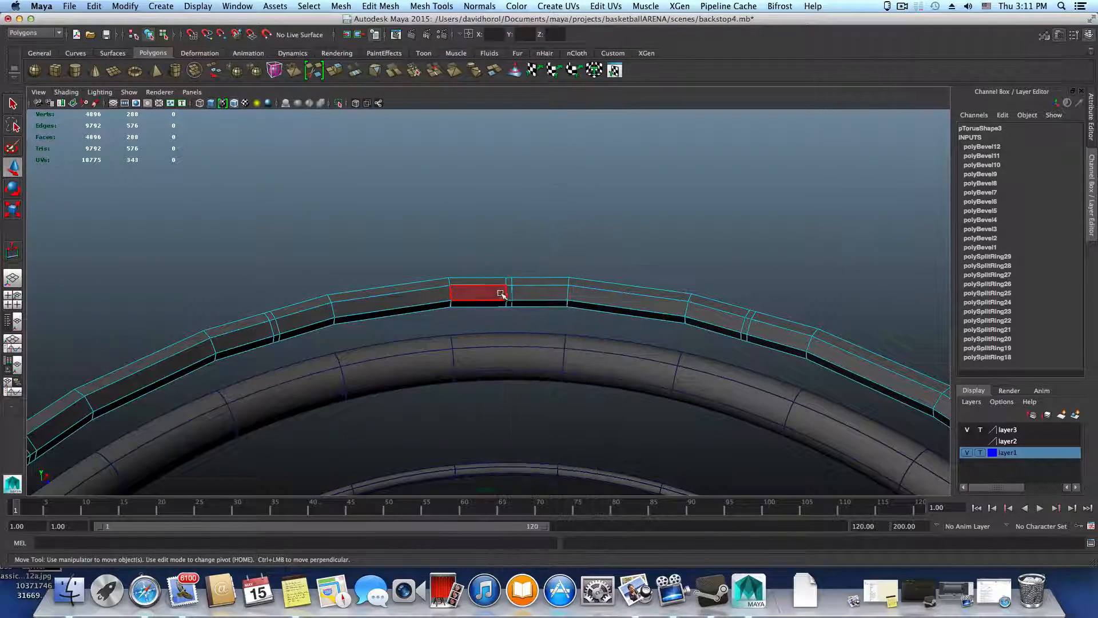
left_click(511, 294)
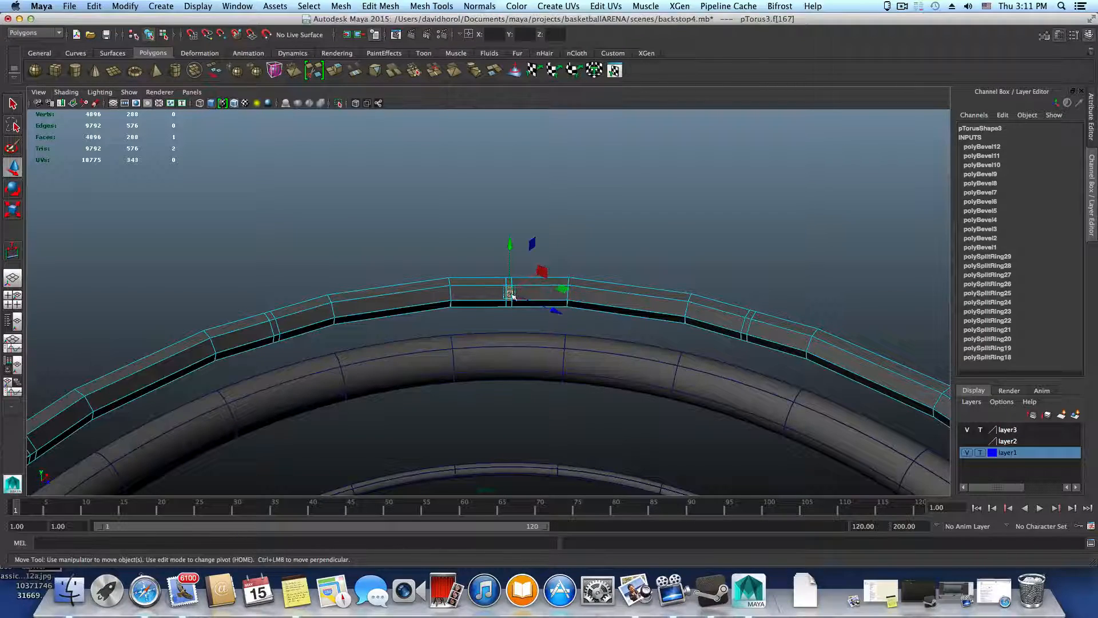
double_click(509, 303, "shift")
left_click_drag(510, 316, 500, 290, "alt")
key("Delete")
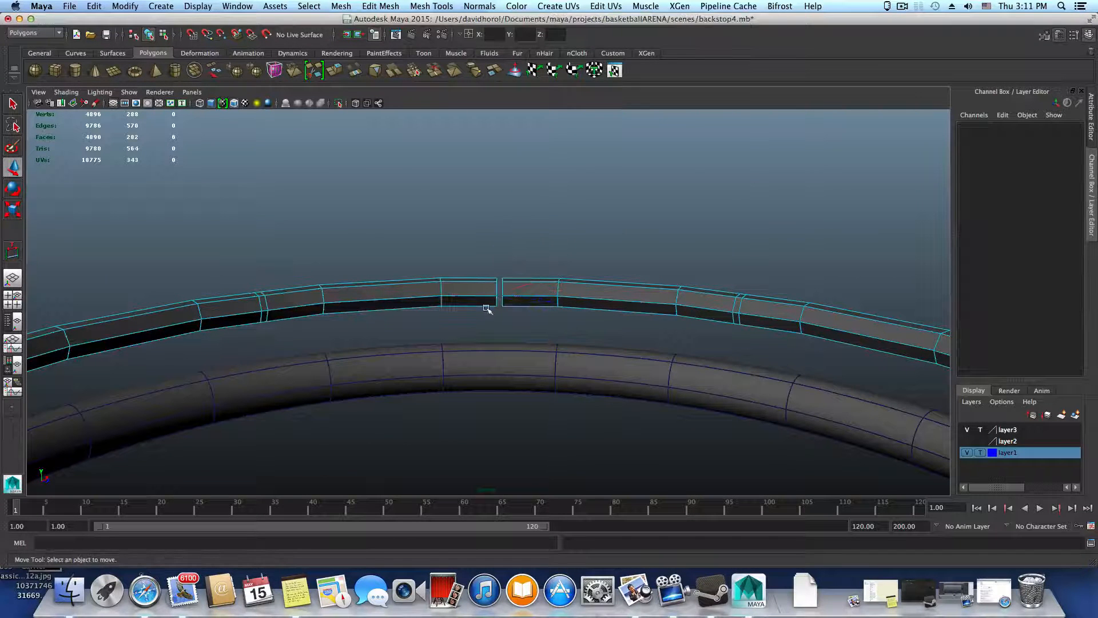
double_click(265, 304)
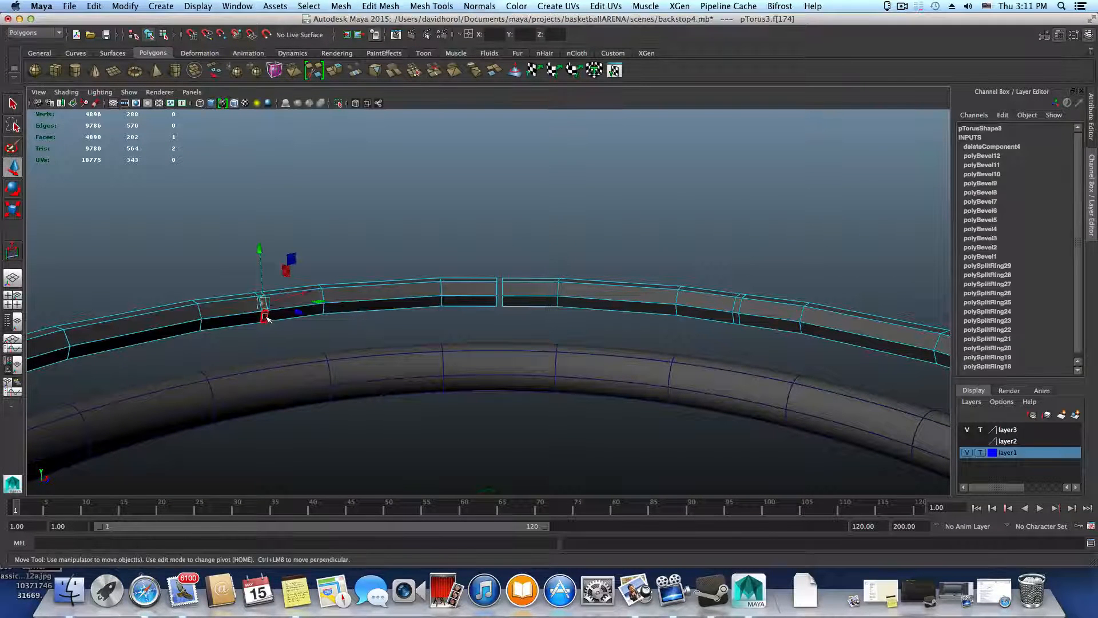
key("Delete")
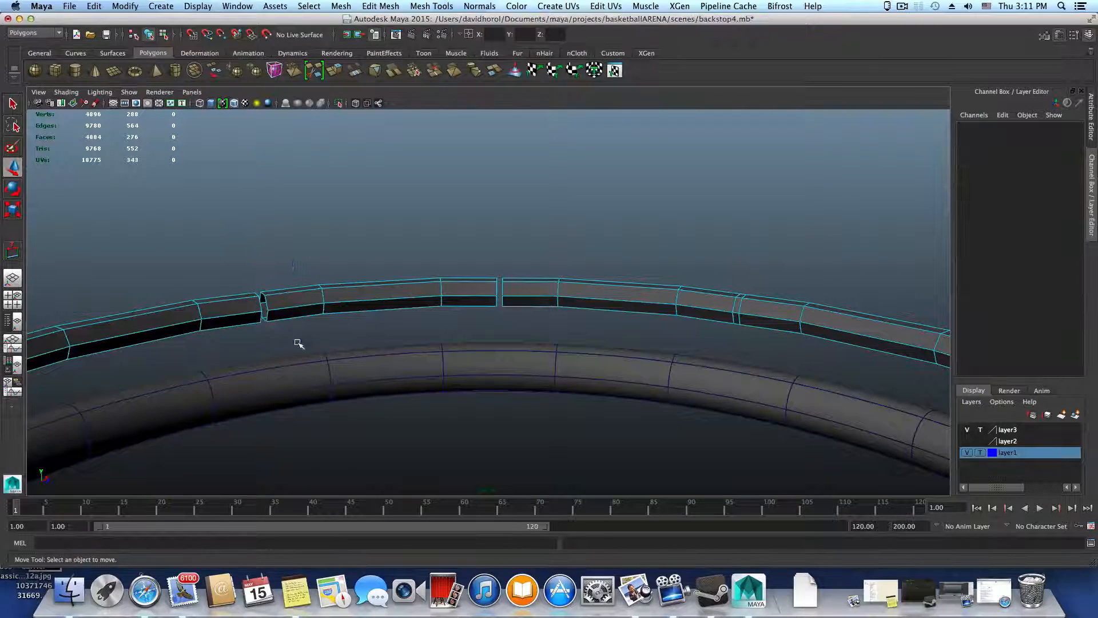
Continue around the ring, deleting the face loops of the following three narrow bands one after another
left_click_drag(297, 341, 296, 307, "alt")
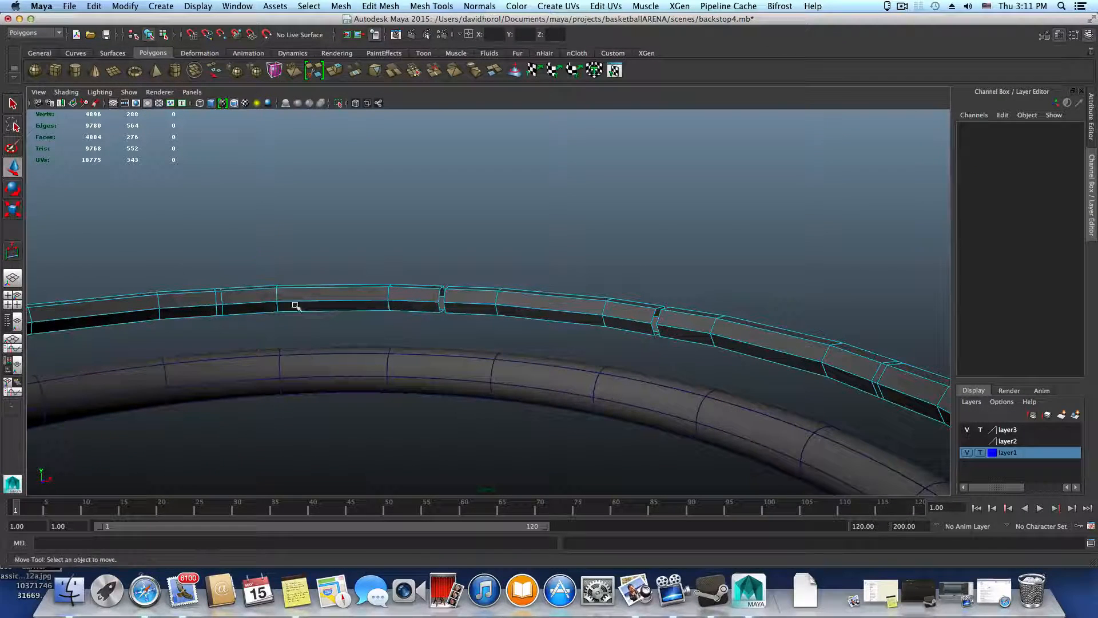
double_click(219, 297)
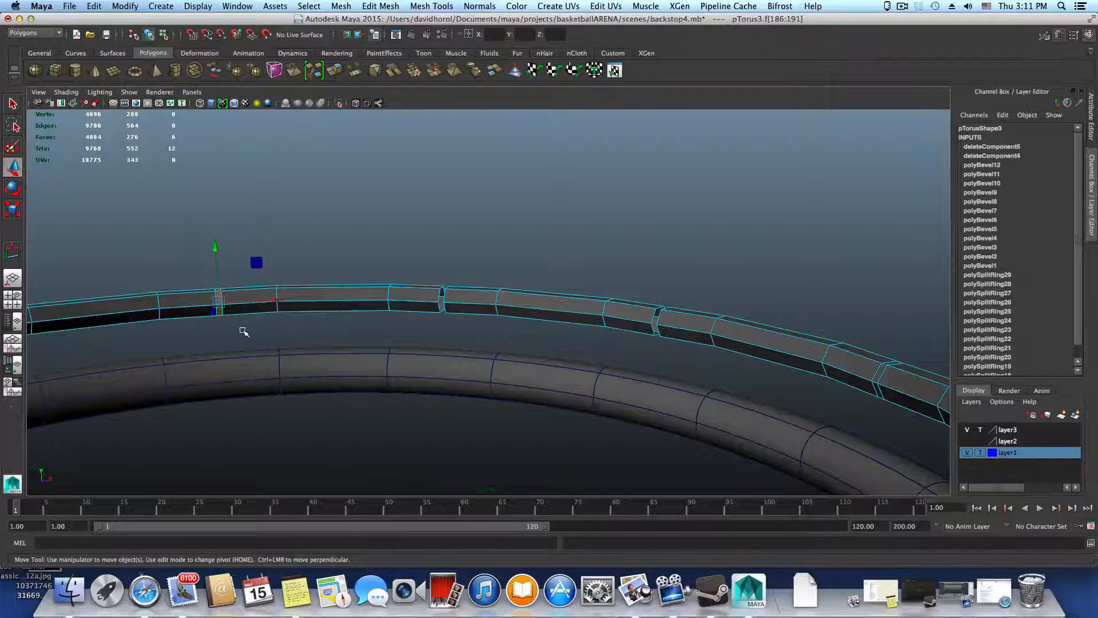
key("Delete")
left_click_drag(250, 335, 296, 298, "alt")
double_click(309, 304)
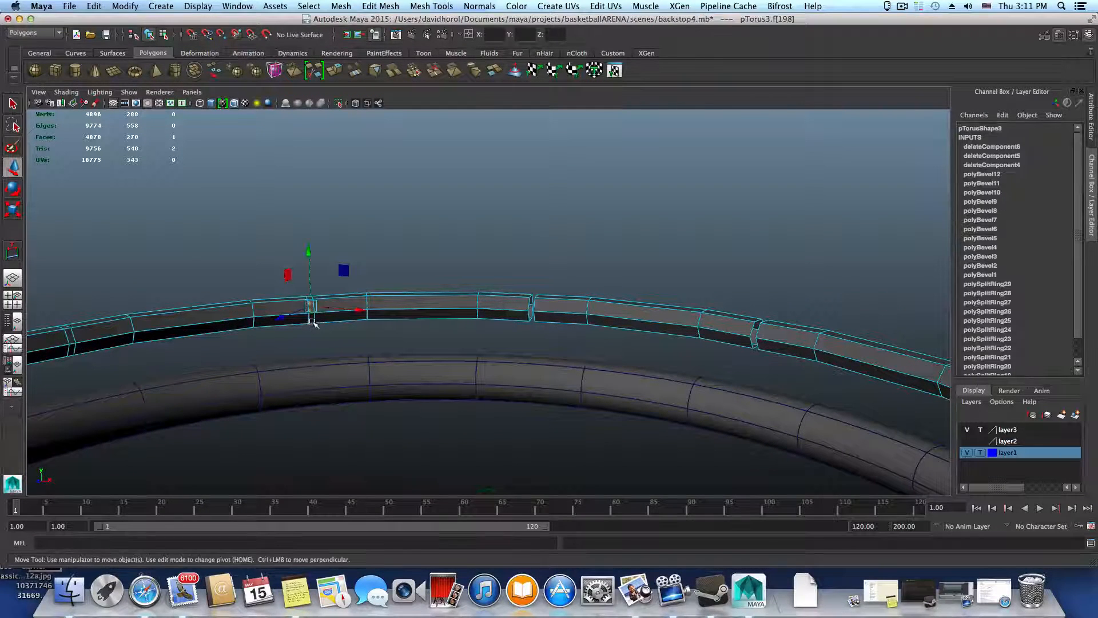
key("Delete")
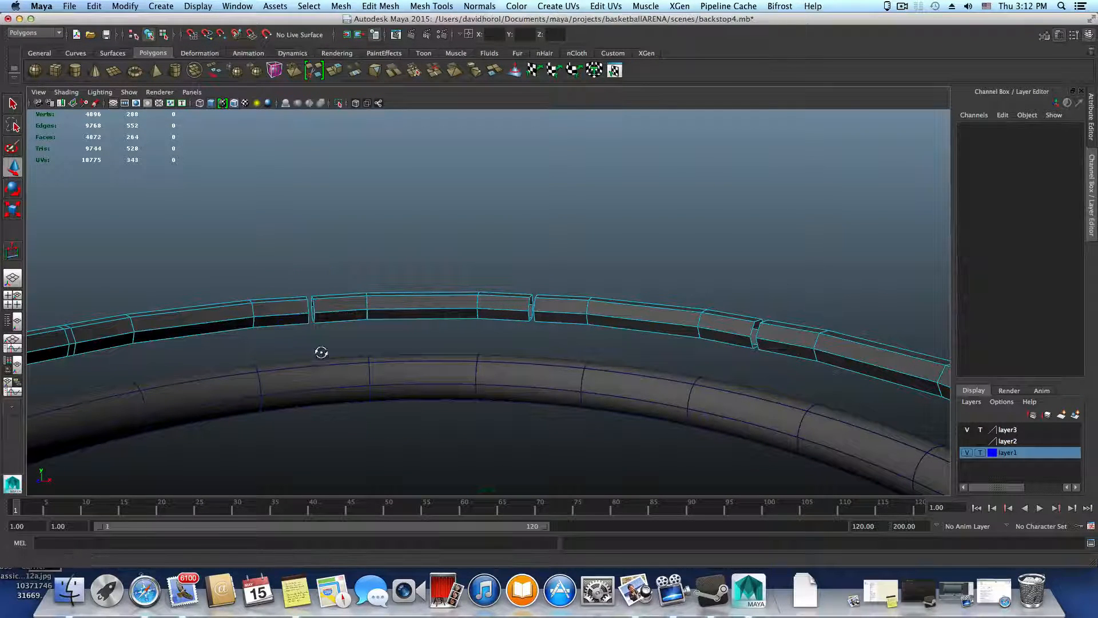
left_click_drag(319, 351, 289, 350, "alt")
left_click(209, 315)
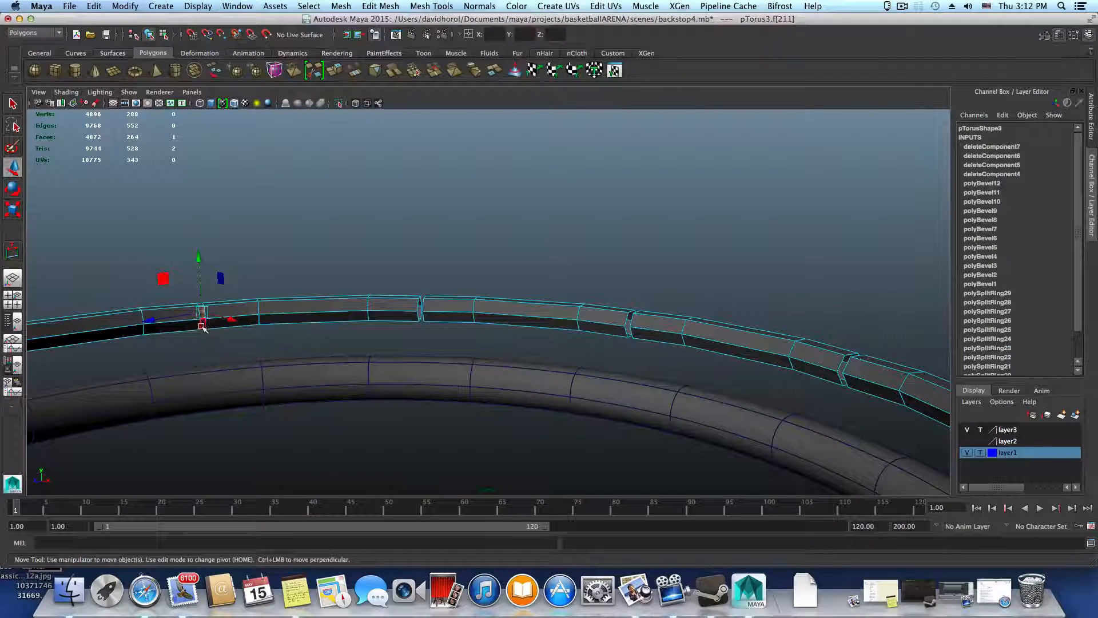
left_click(203, 325, "shift")
key("Delete")
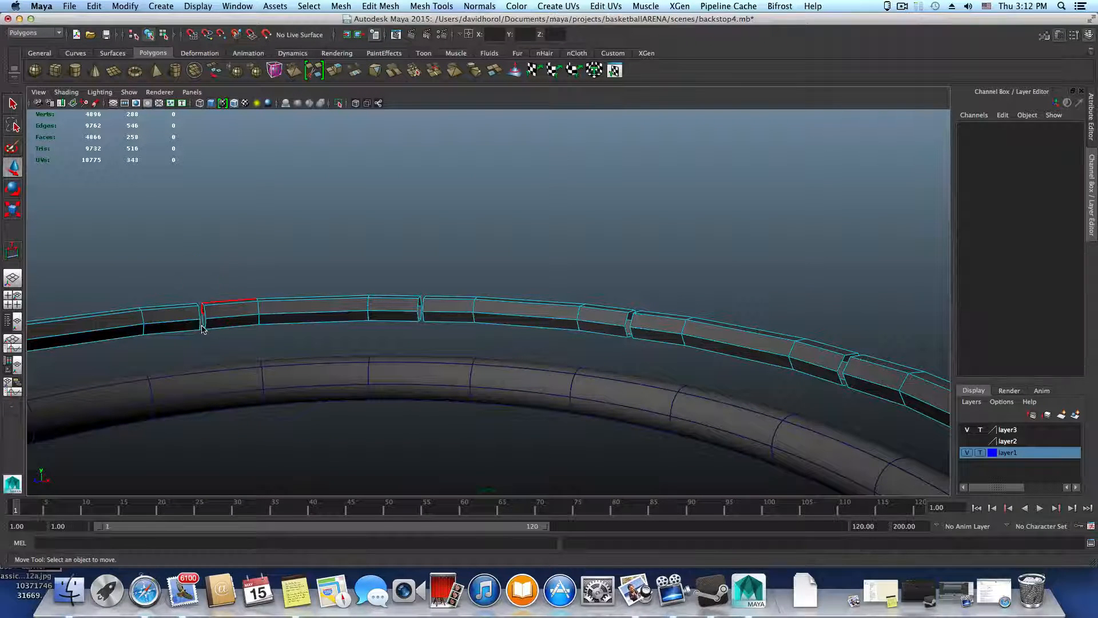
Select the complete face loop of the sixth narrow band on the ring and delete it
left_click_drag(240, 321, 407, 310, "alt")
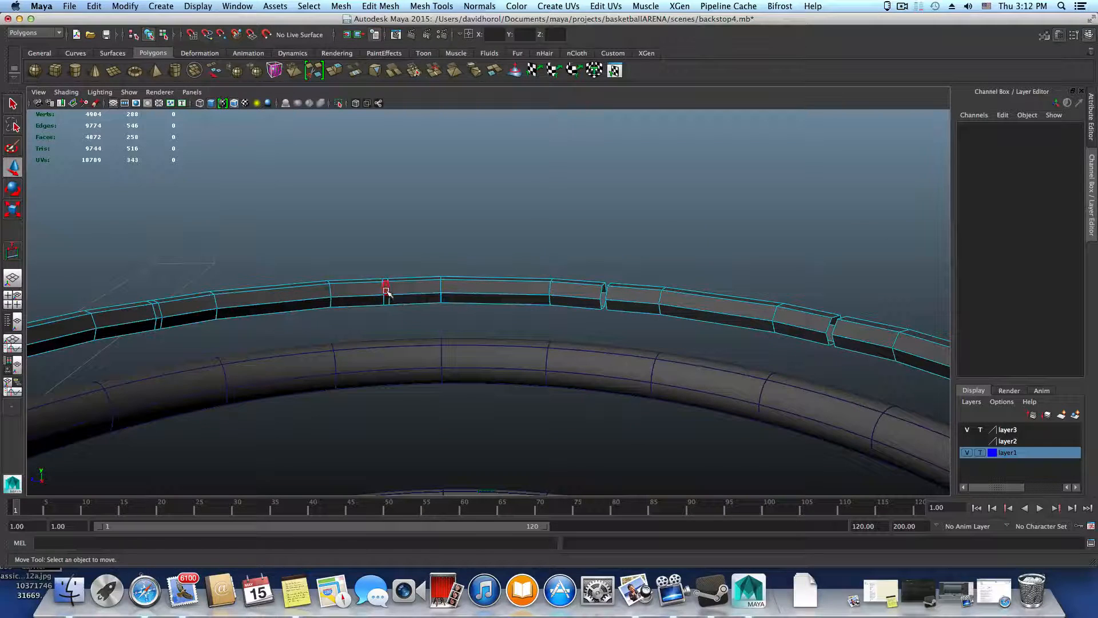
left_click(387, 302)
key("q")
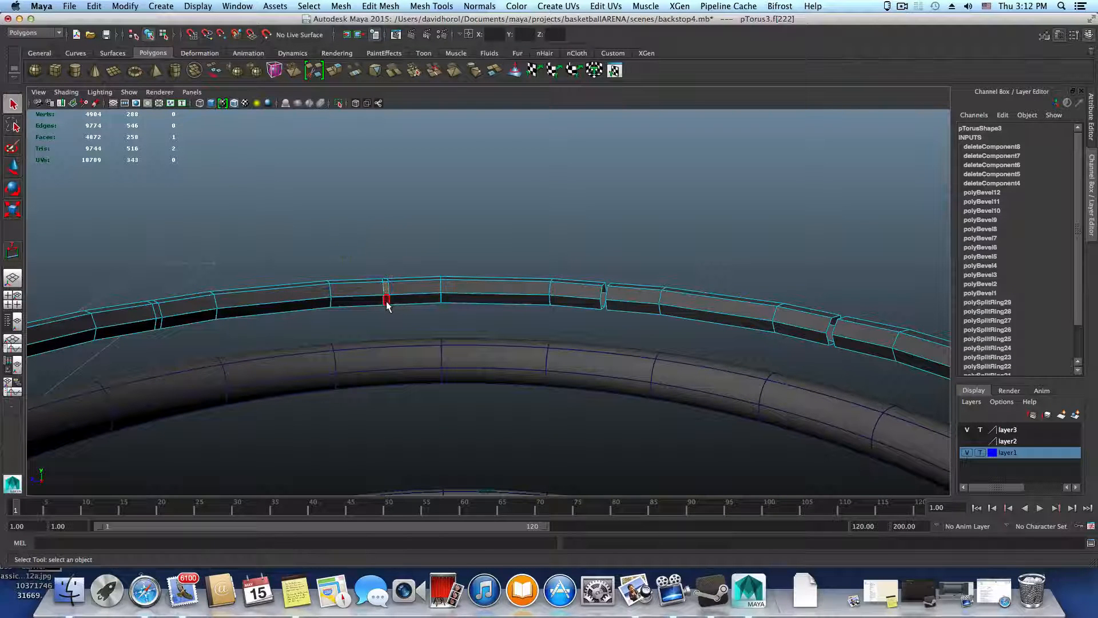
double_click(387, 303)
left_click(387, 302)
left_click(385, 292, "shift")
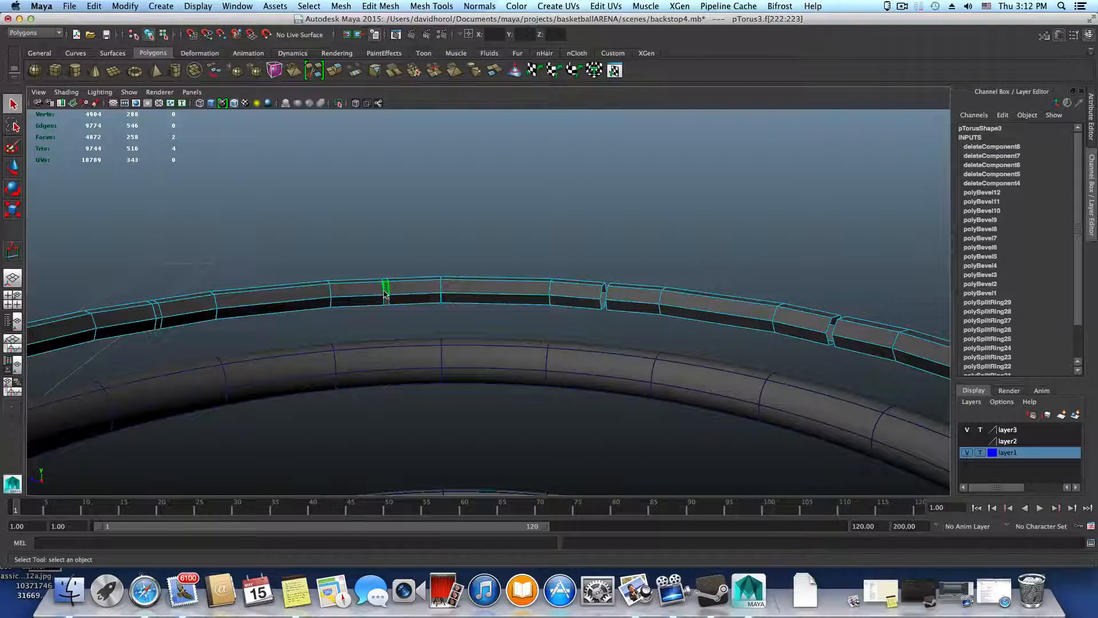
double_click(386, 301)
left_click(384, 303)
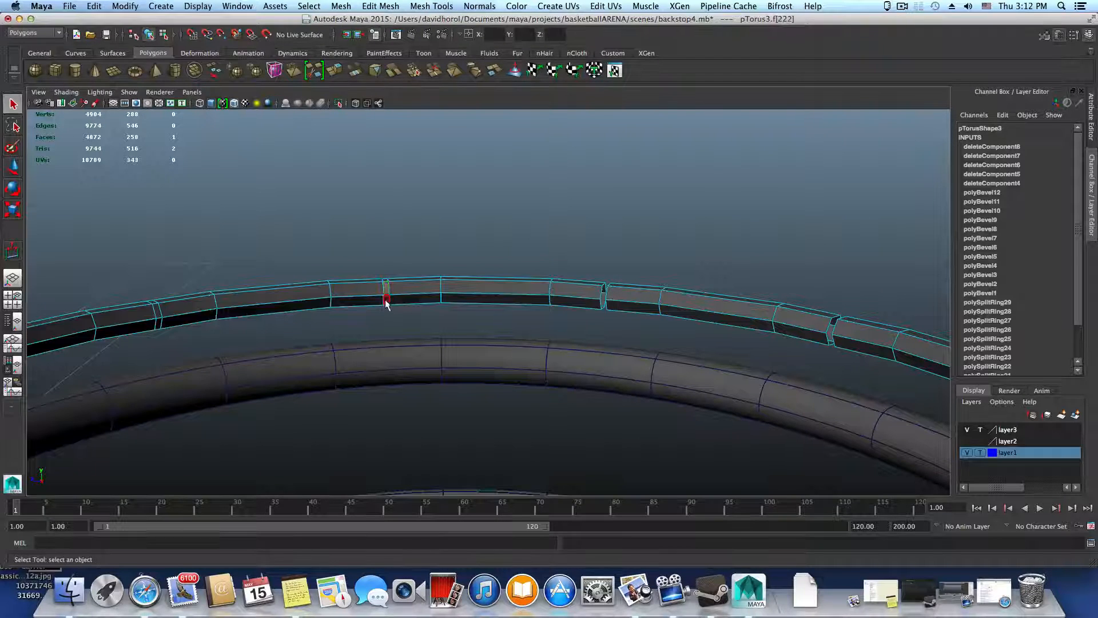
left_click(387, 301)
double_click(386, 291, "shift")
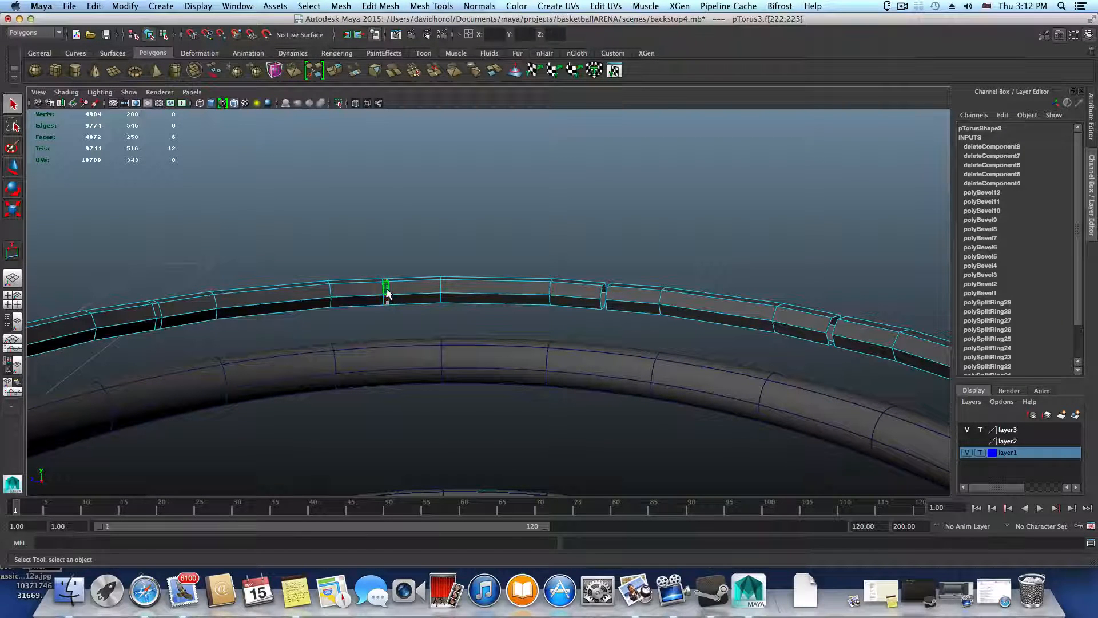
left_click(390, 321)
left_click_drag(390, 321, 439, 391, "alt")
Remove the face loops of the seventh, eighth and ninth narrow bands around the ring
double_click(351, 308)
key("Delete")
double_click(282, 293)
key("Delete")
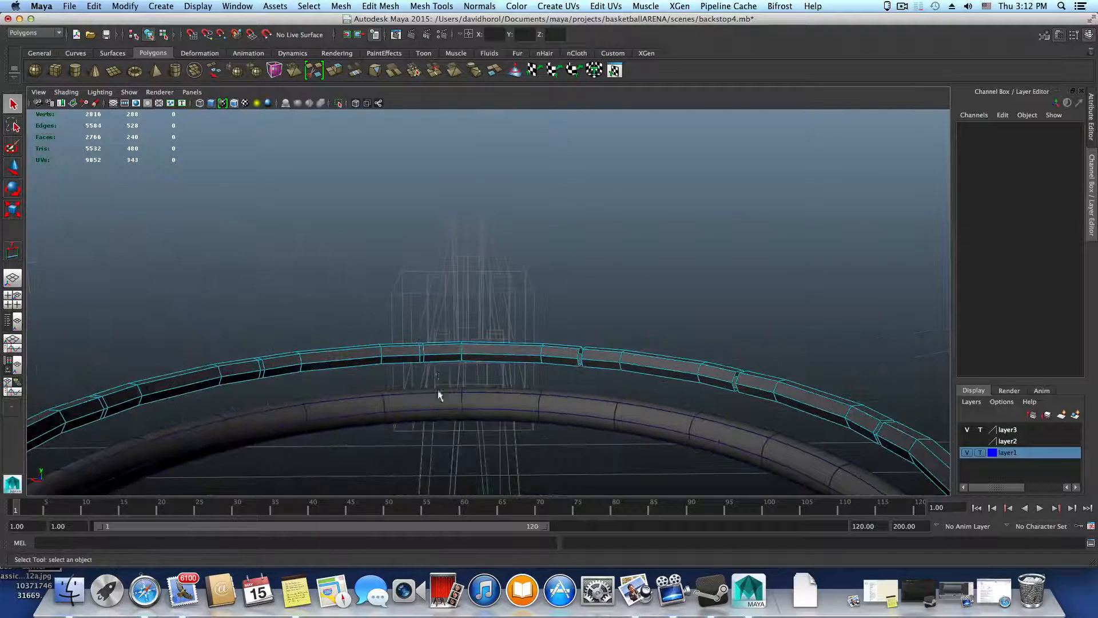
double_click(421, 355)
key("Delete")
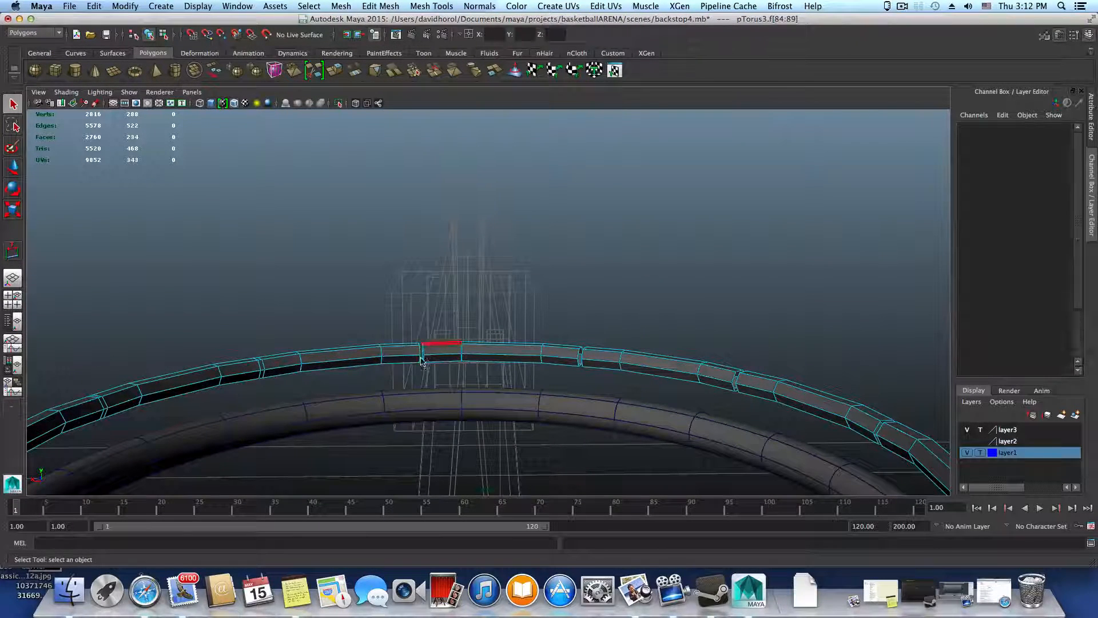
Delete the face loops of the last three narrow bands so the ring is split into twelve separate pieces
left_click_drag(427, 380, 378, 335, "alt")
left_click(378, 334)
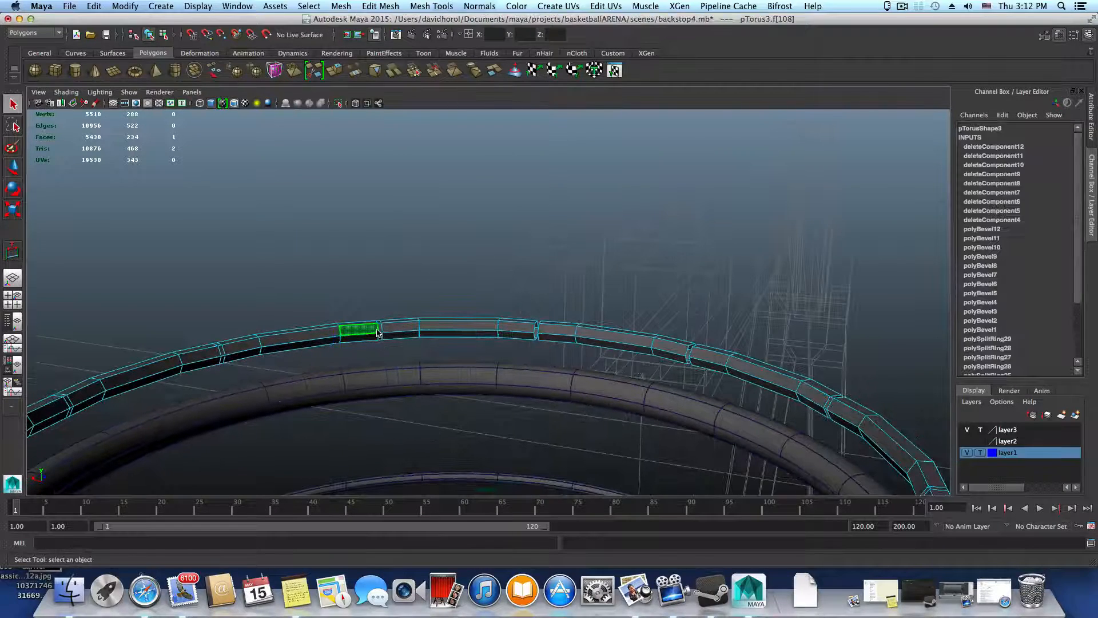
left_click(379, 328)
double_click(380, 333, "shift")
key("Delete")
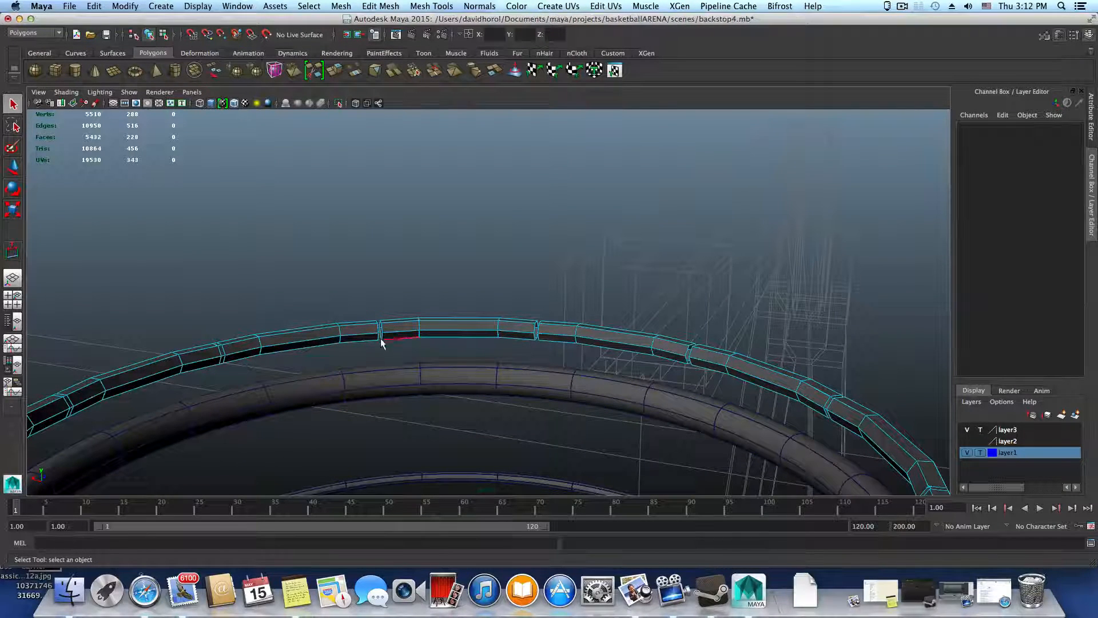
left_click_drag(409, 368, 371, 360, "alt")
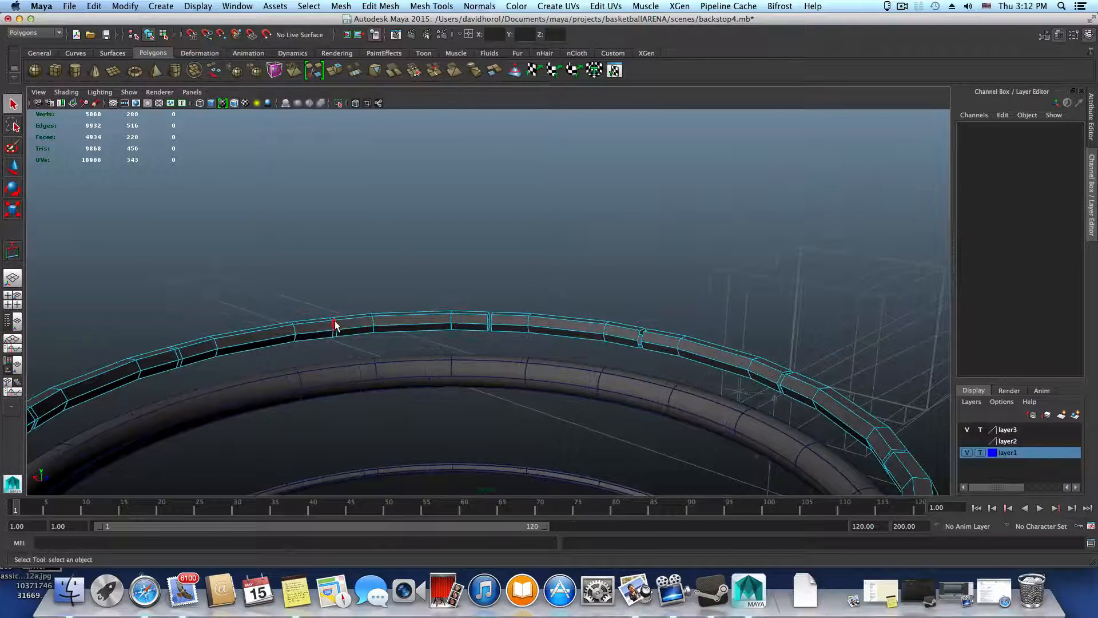
left_click(334, 326)
double_click(334, 334, "shift")
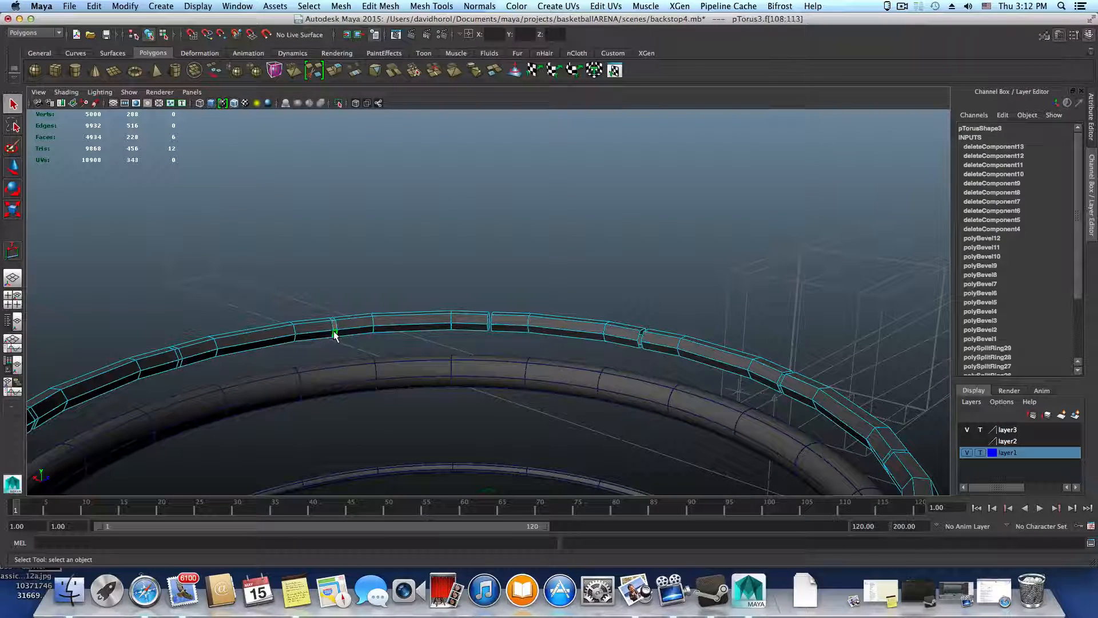
key("Delete")
left_click_drag(382, 350, 335, 352, "alt")
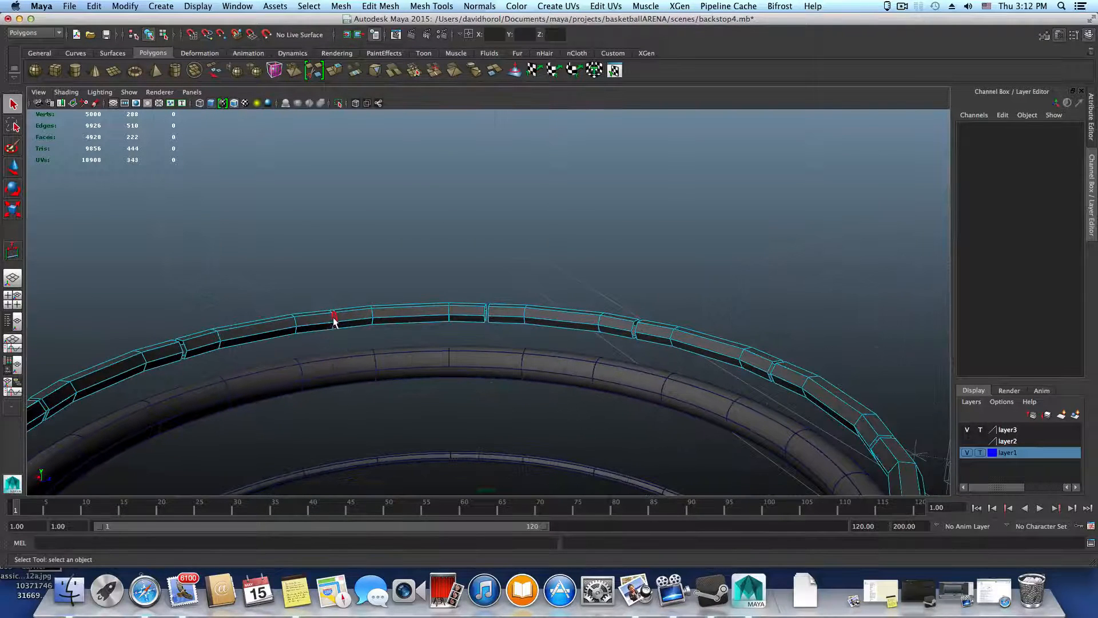
left_click(335, 324)
double_click(336, 326, "shift")
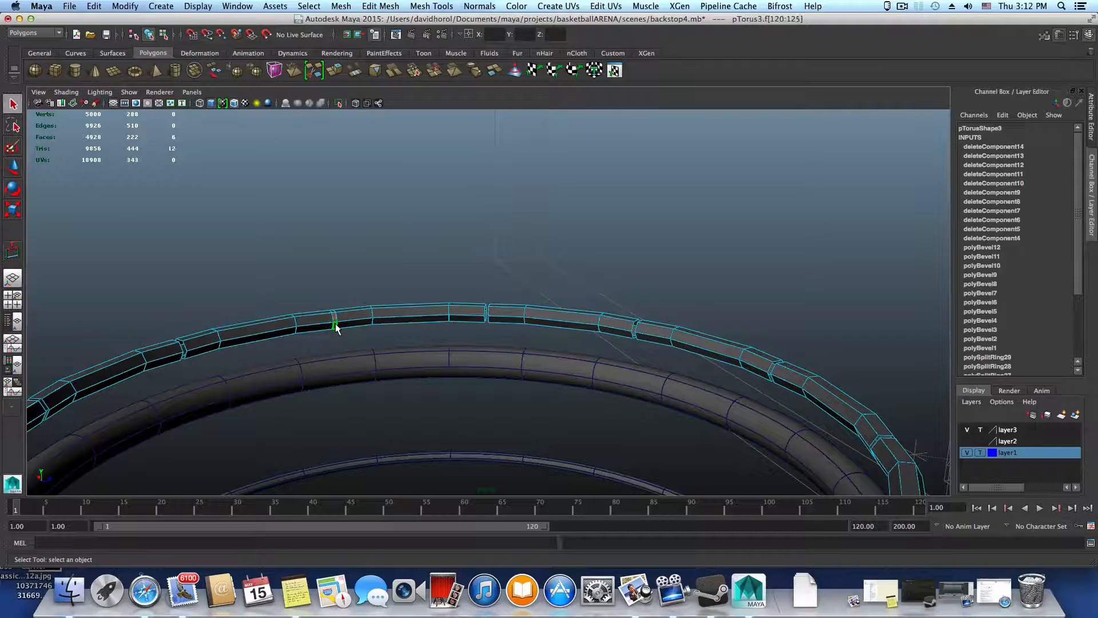
key("Delete")
Select the ring's vertices on both sides of the first six gaps, viewing the ring from above
left_click_drag(335, 356, 448, 418, "alt")
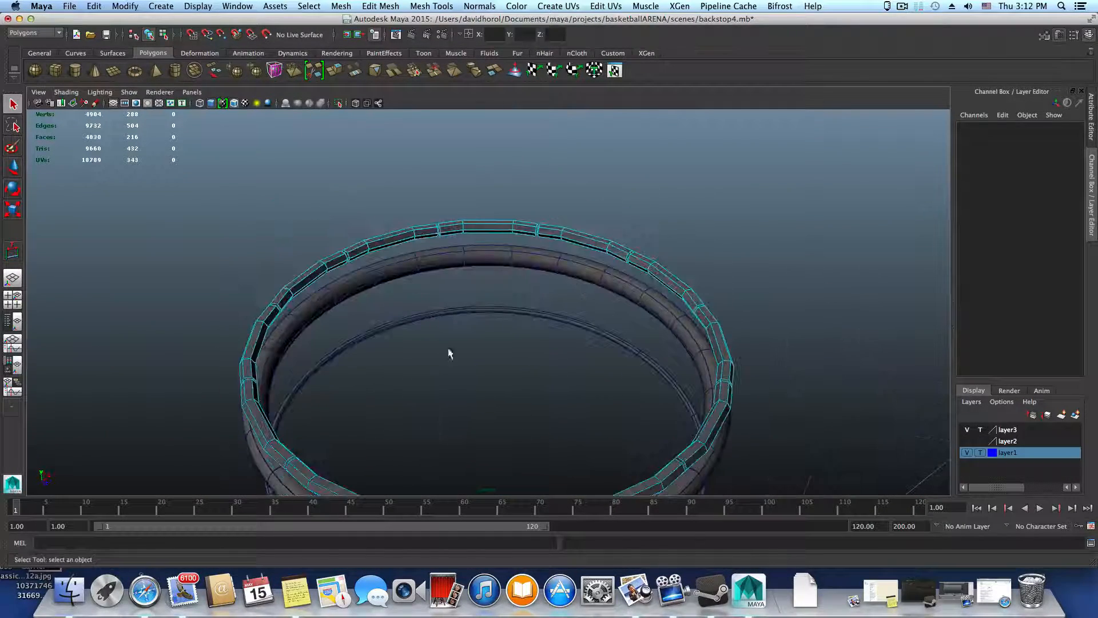
left_click_drag(524, 259, 436, 417, "alt")
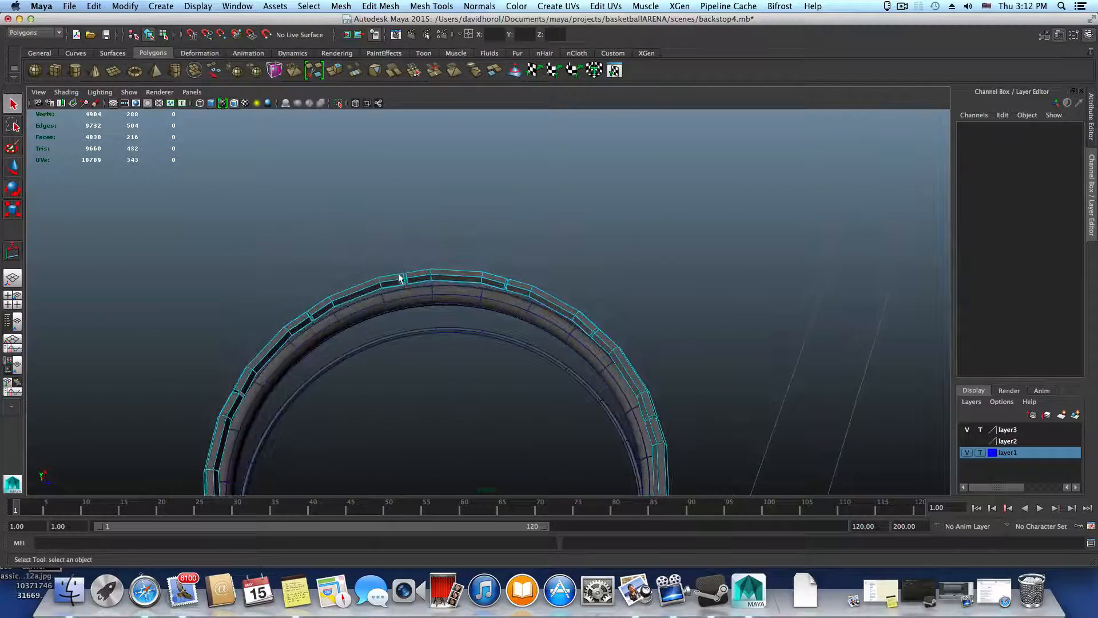
left_click_drag(441, 305, 465, 368, "alt")
right_click_drag(471, 209, 449, 210)
left_click_drag(449, 231, 431, 253)
left_click_drag(319, 153, 350, 199, "shift")
left_click_drag(367, 218, 322, 221, "alt")
middle_click_drag(379, 235, 440, 257, "alt")
left_click_drag(440, 258, 370, 197, "alt")
left_click_drag(370, 197, 341, 222, "alt")
left_click_drag(209, 359, 207, 393, "shift")
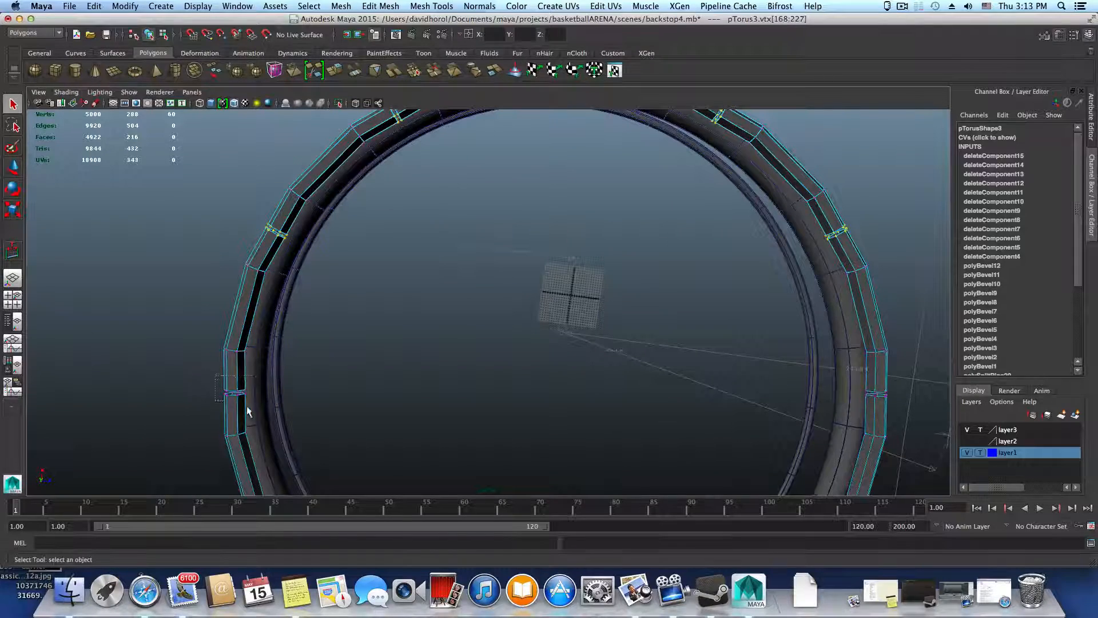
Add the vertices on both sides of the remaining gaps to the selection until all twelve gaps around the ring are included
left_click_drag(277, 435, 238, 464, "alt")
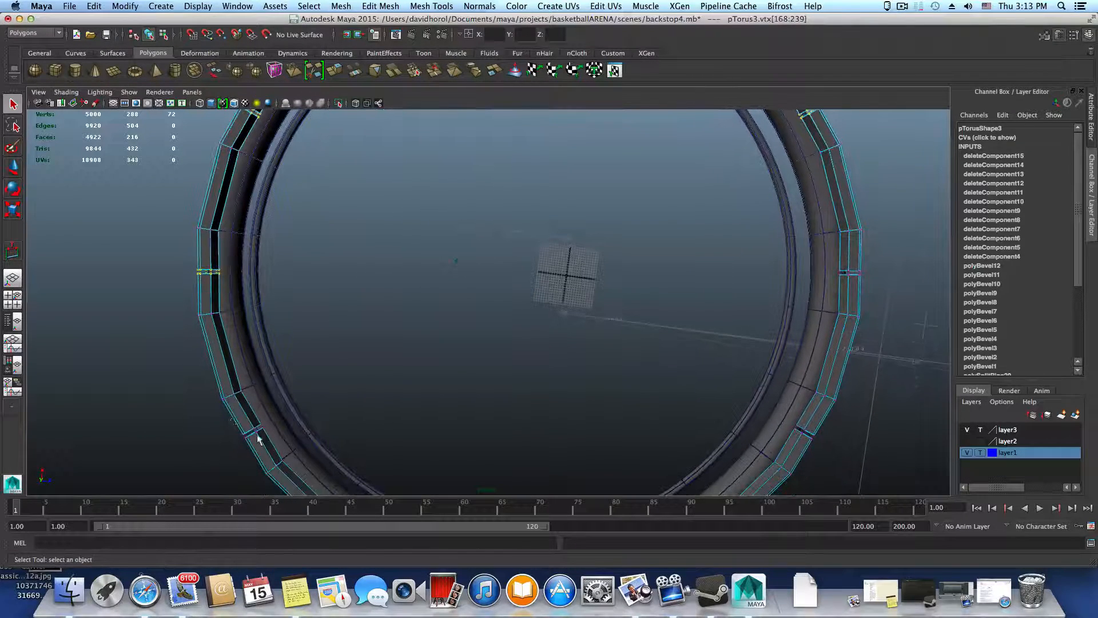
mouse_move(352, 469)
left_mouse_down("alt")
mouse_move(317, 438)
mouse_move(338, 477)
left_mouse_up("alt")
left_click_drag(444, 424, 362, 382, "alt")
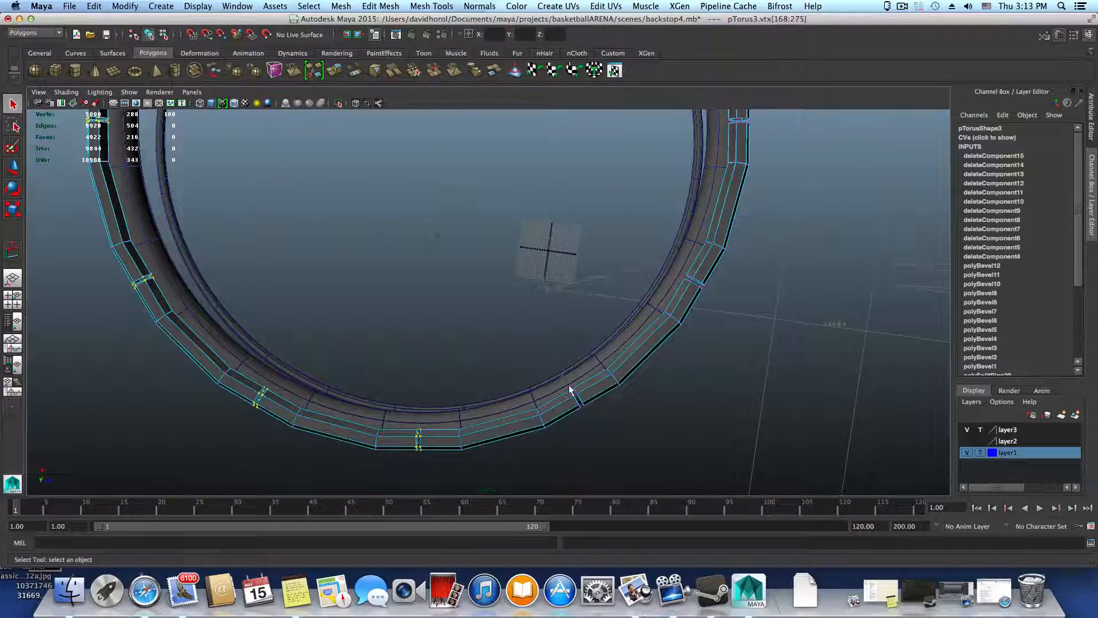
left_click_drag(561, 375, 532, 351, "shift")
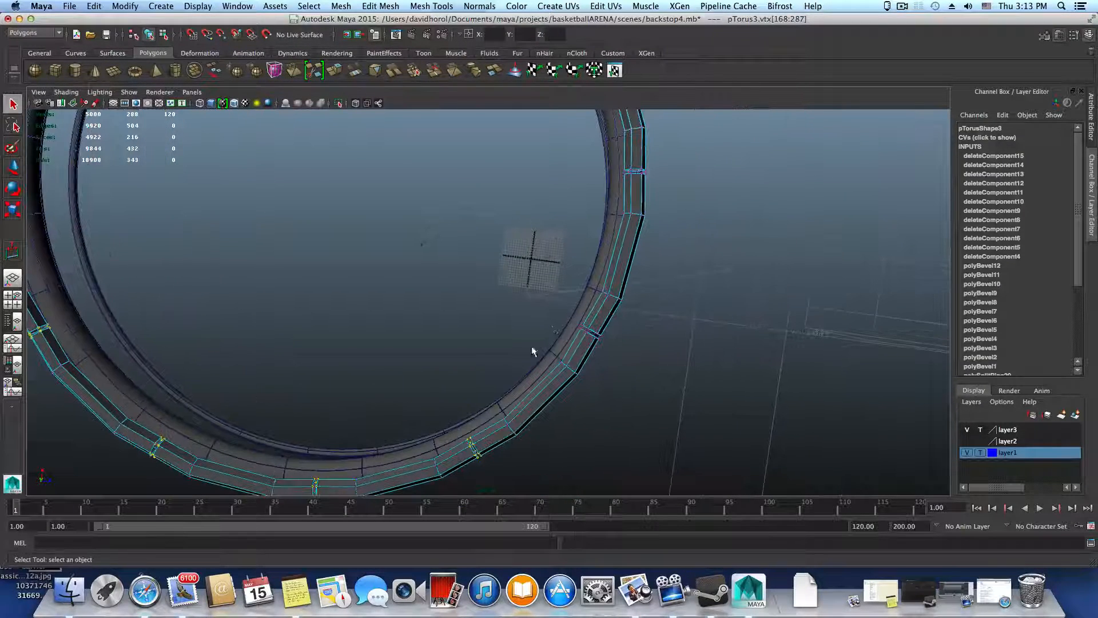
left_click(580, 314)
key("ctrl+z")
left_click_drag(599, 341, 614, 346, "shift")
middle_click_drag(614, 346, 572, 449, "alt")
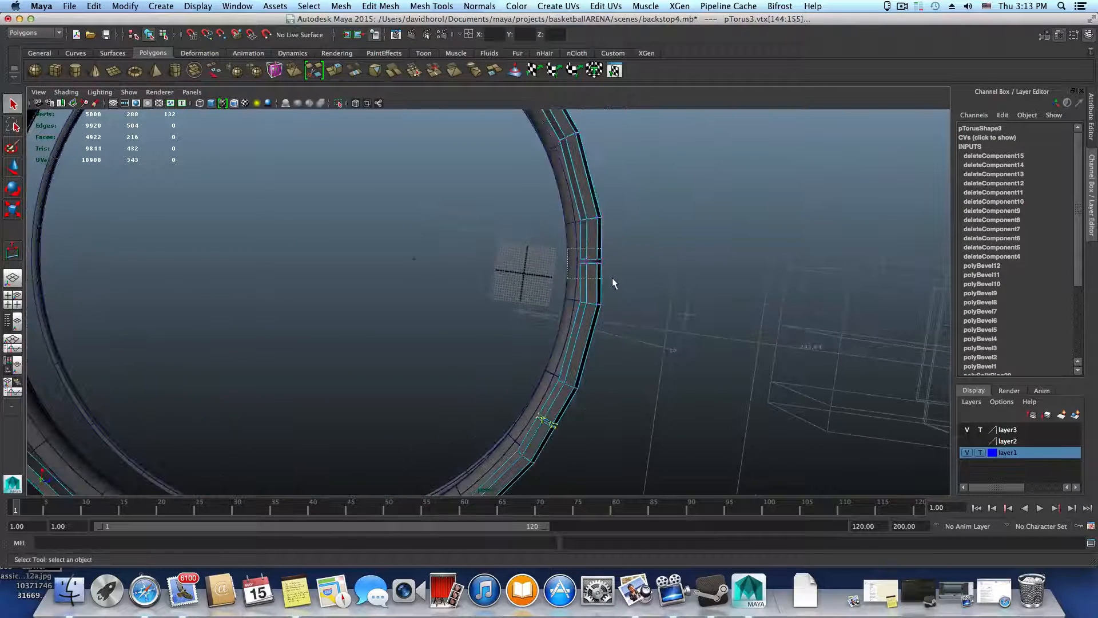
left_click_drag(612, 278, 616, 282, "shift")
middle_click_drag(631, 296, 625, 371, "alt")
scroll(587, 280, "down", 5)
middle_click_drag(491, 281, 564, 251, "alt")
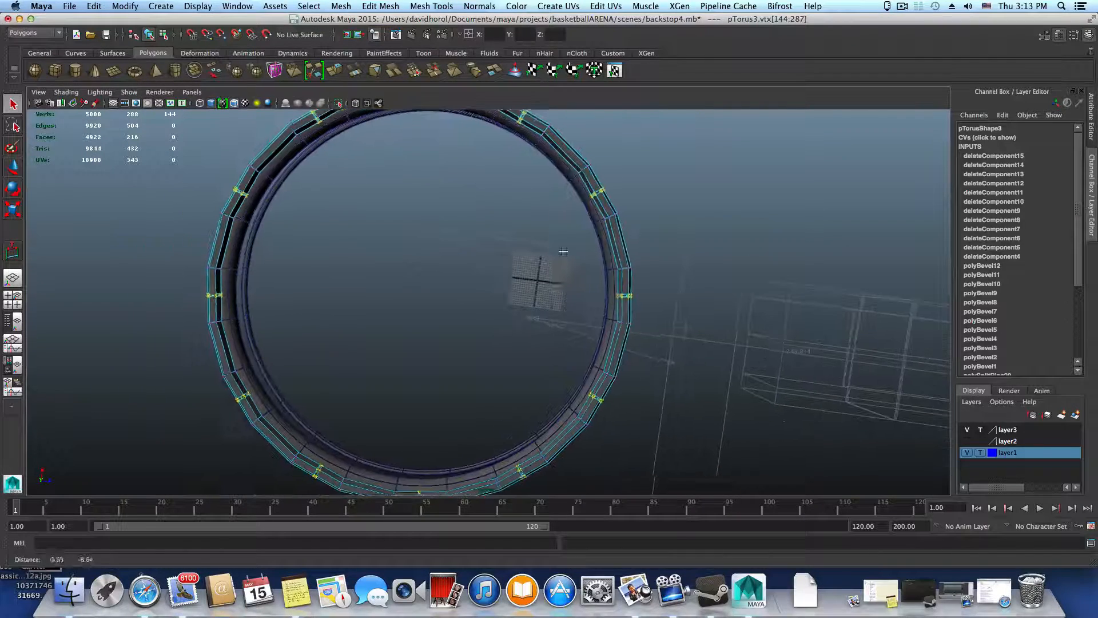
Turn on smooth preview for the segmented ring and try scaling the selected gap vertices uniformly about the ring's center
key("r")
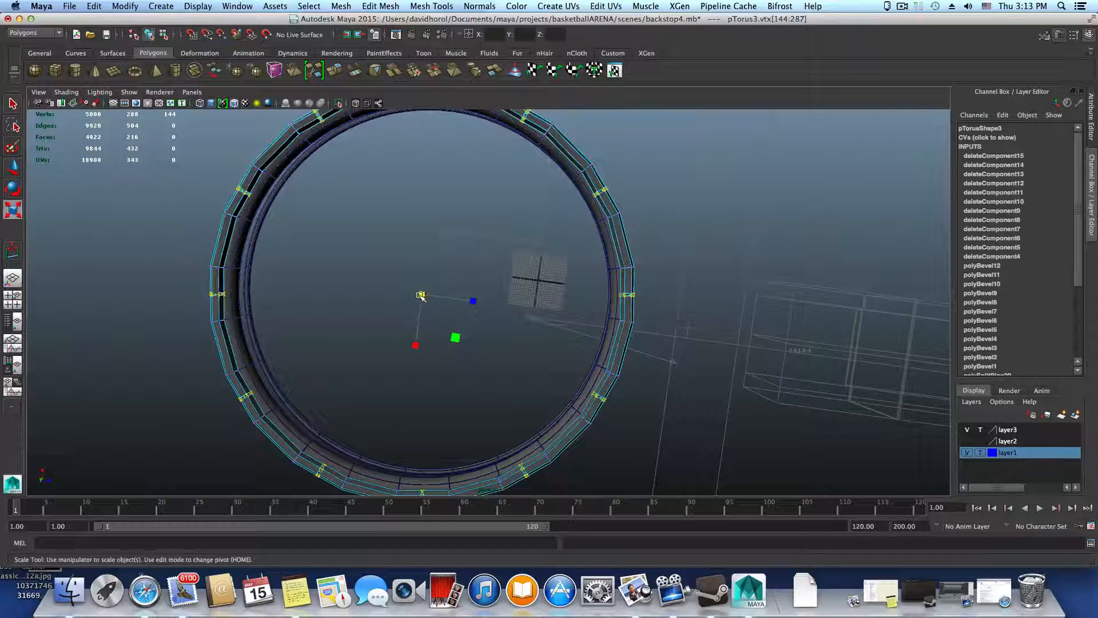
key("3")
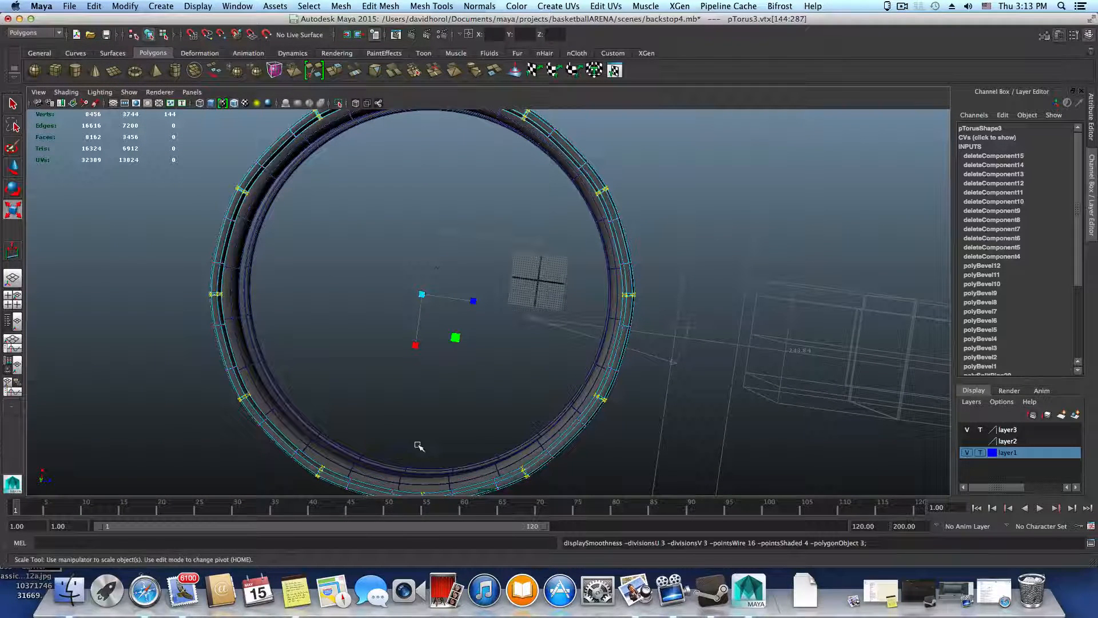
left_click_drag(524, 389, 524, 336, "alt")
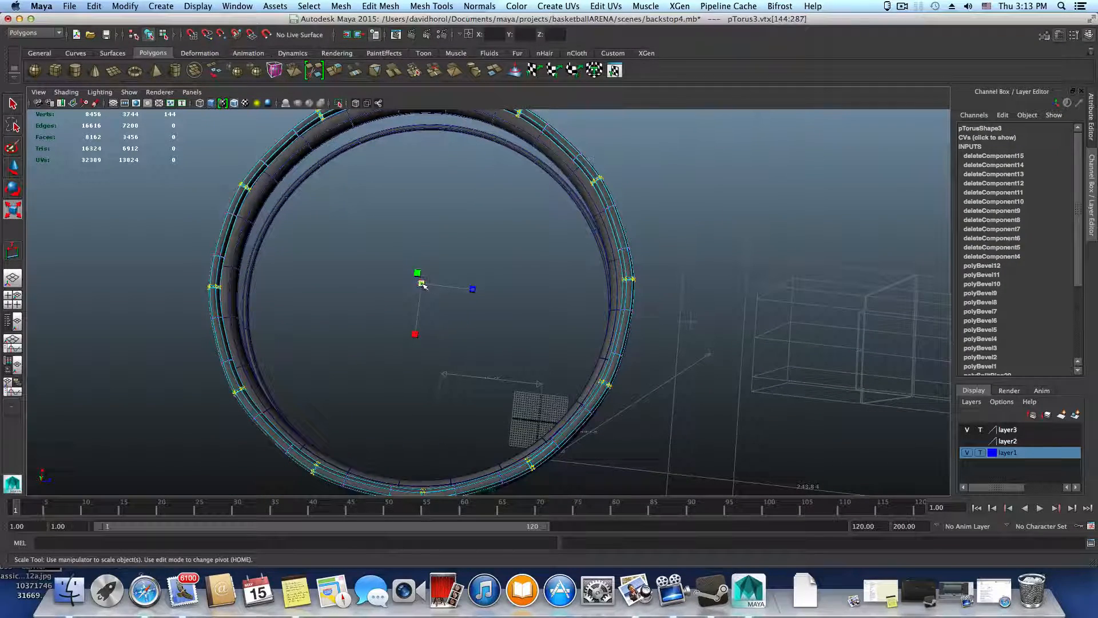
left_click_drag(421, 285, 334, 297)
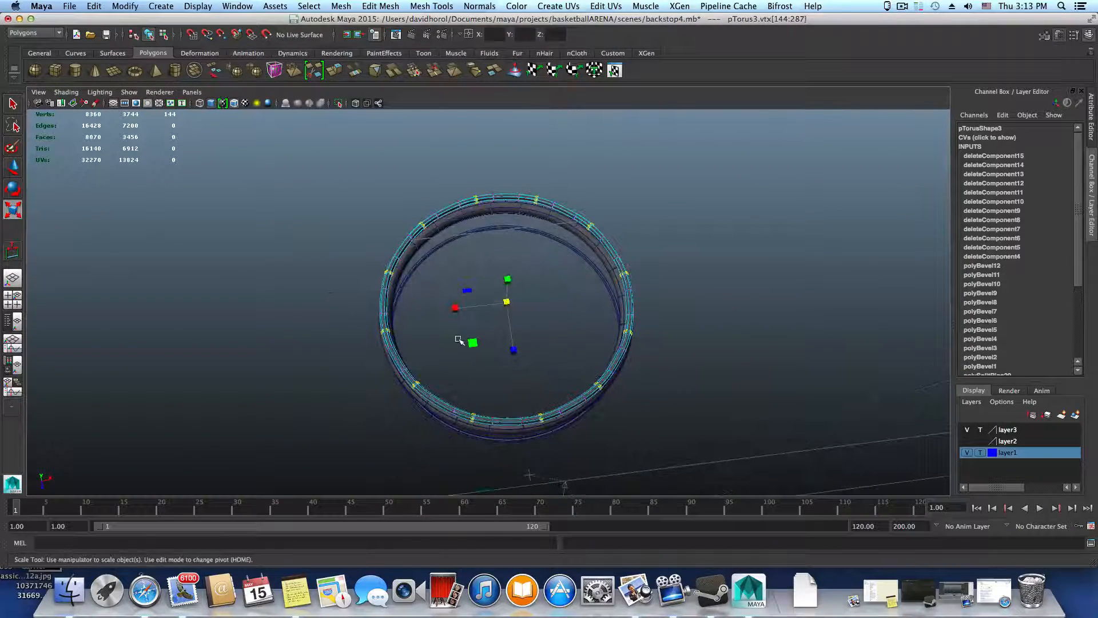
right_click_drag(470, 366, 509, 366, "alt")
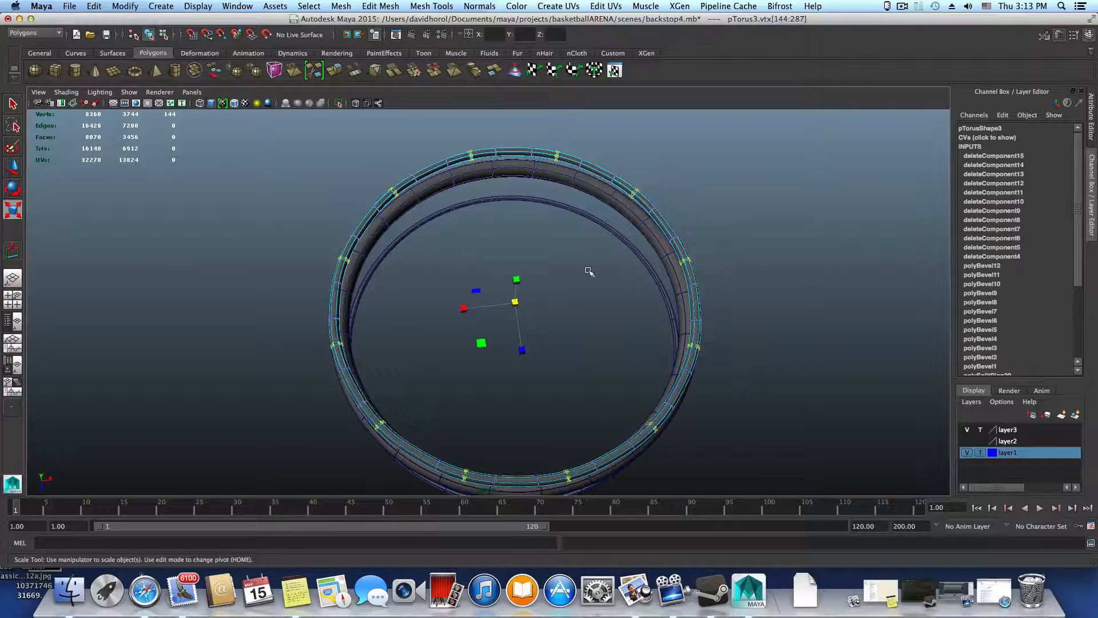
left_click_drag(442, 304, 458, 331, "alt")
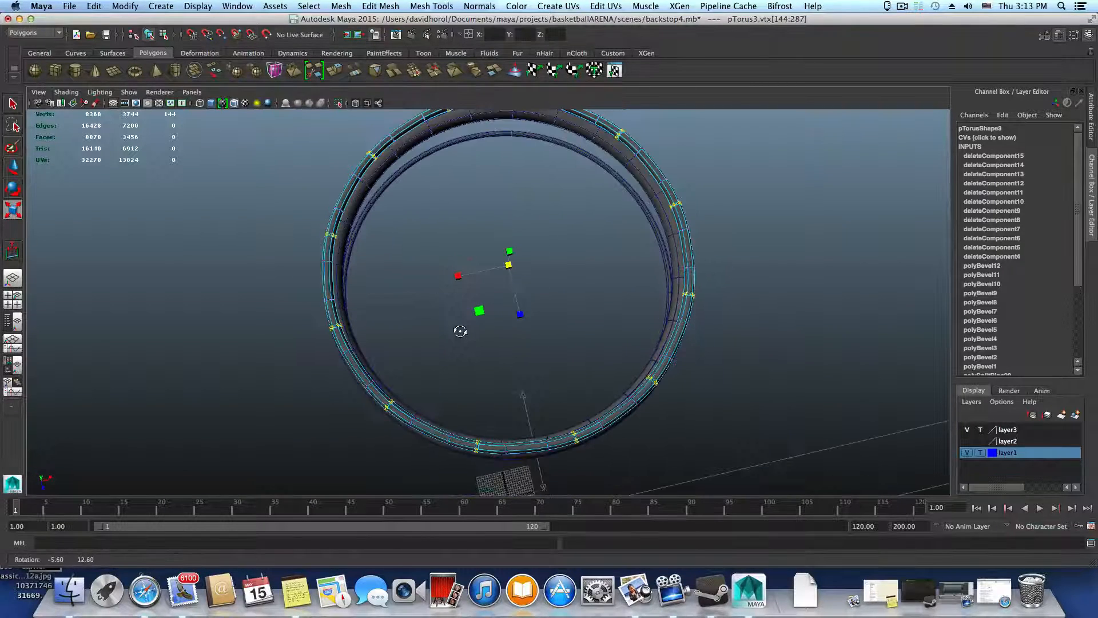
Return the segmented ring to object mode and switch off its smooth preview
key("F8")
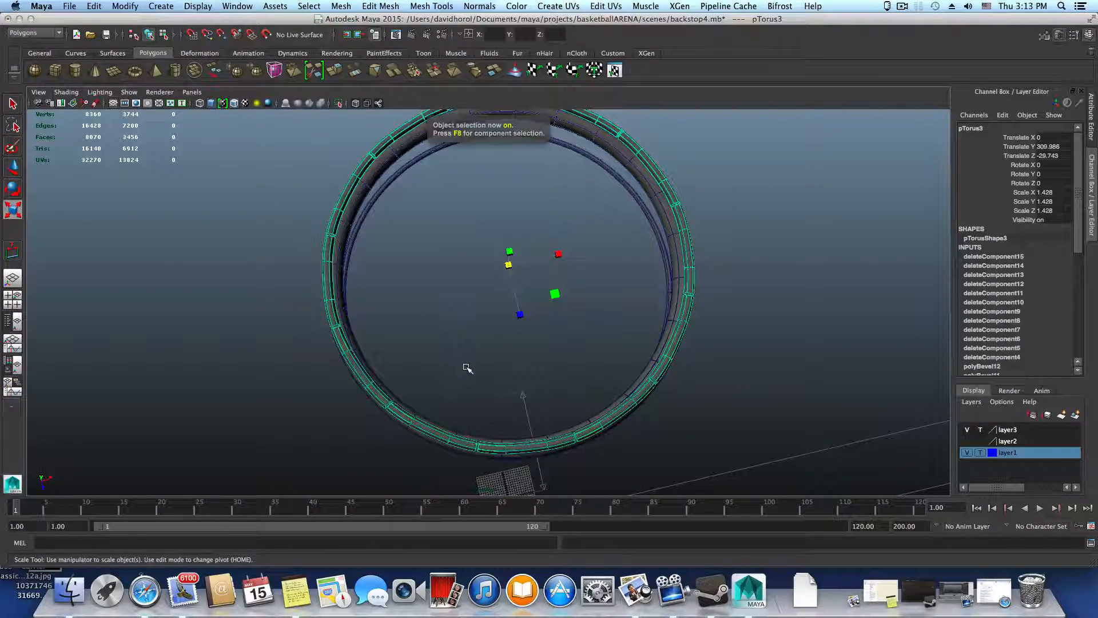
left_click_drag(468, 368, 542, 355, "alt")
key("1")
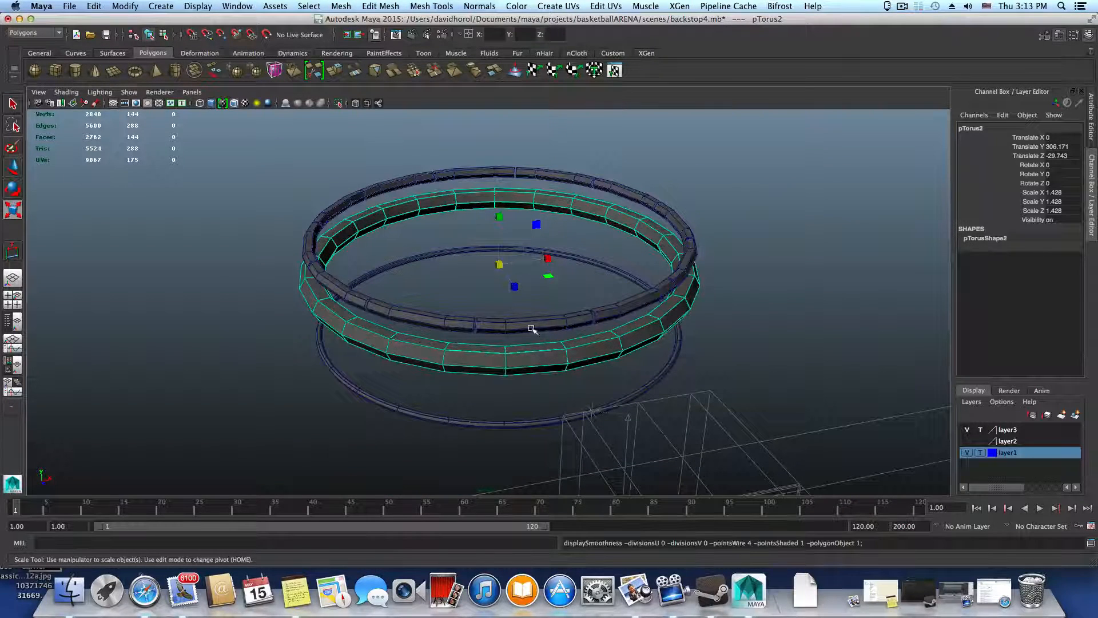
Raise the thickest ring above the segmented ring, to Translate Y 313.684
key("w")
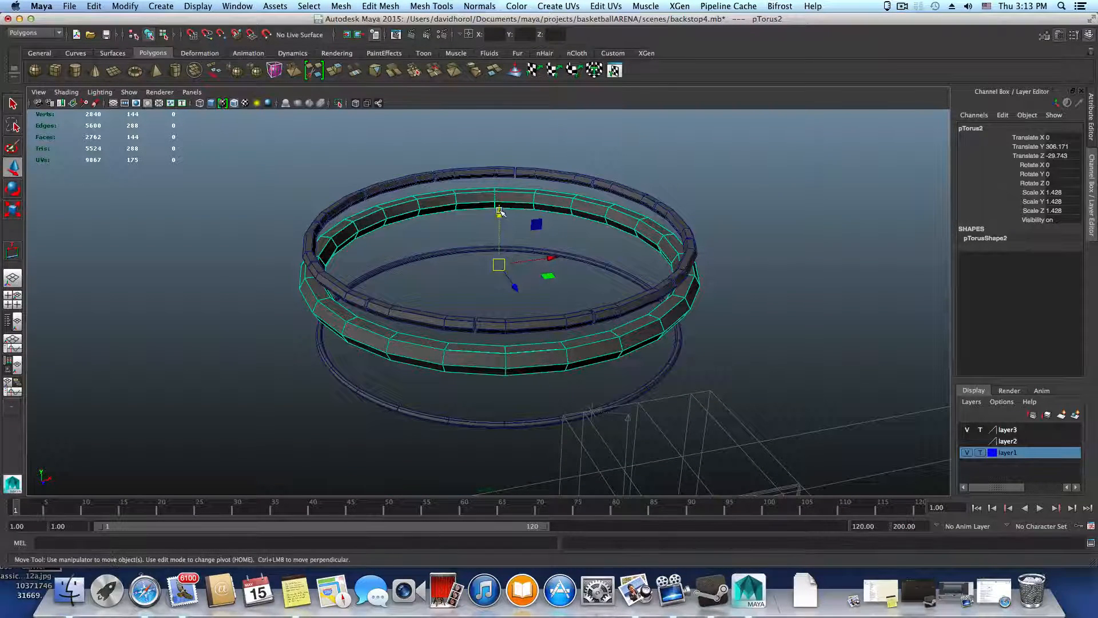
left_click_drag(499, 211, 498, 150)
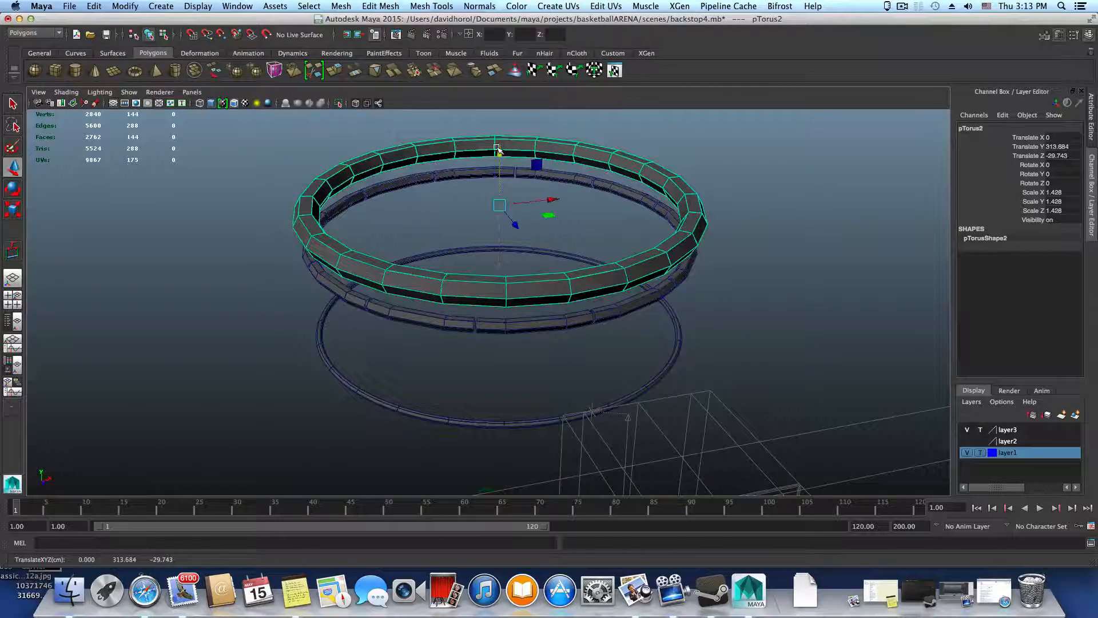
left_click_drag(622, 336, 590, 322, "alt")
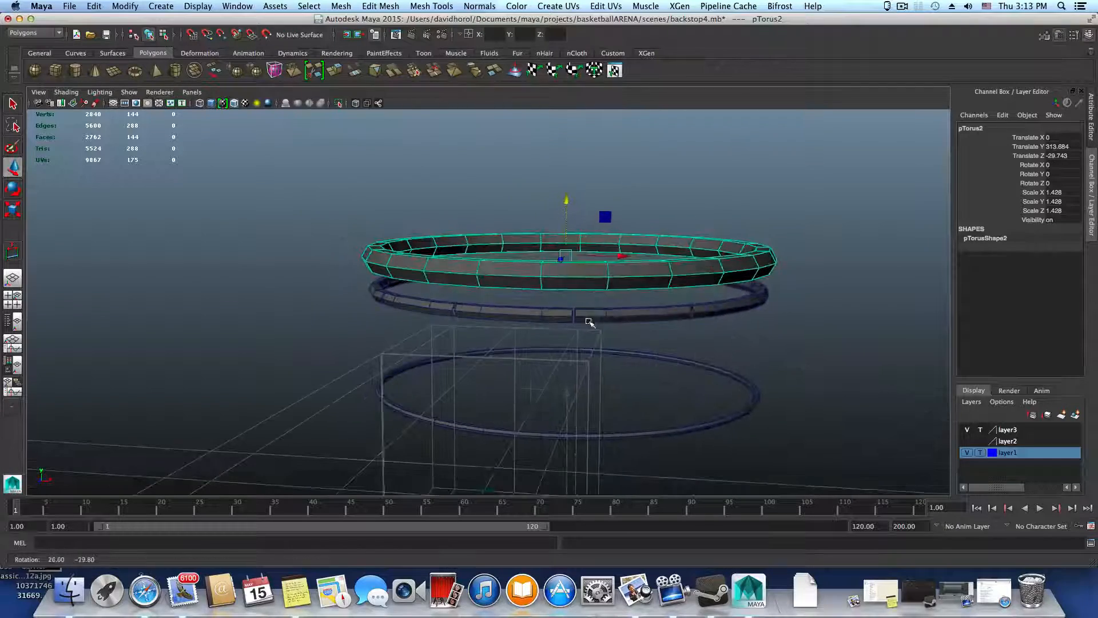
right_click_drag(593, 323, 750, 366, "alt")
left_click_drag(750, 366, 640, 325, "alt")
right_click(552, 232)
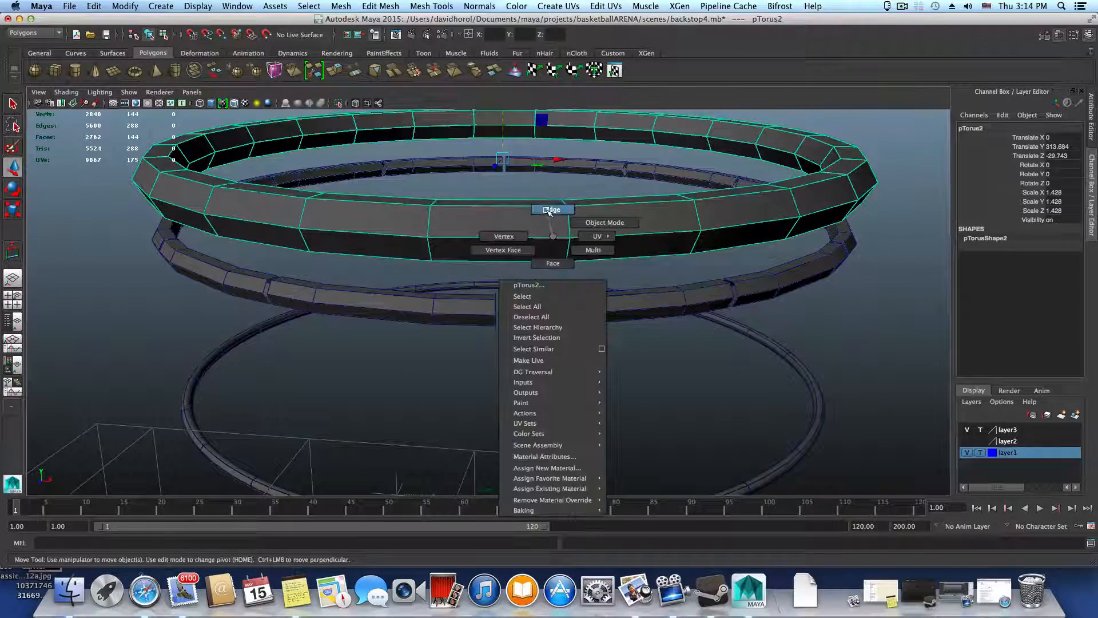
left_click(550, 210)
left_click(528, 238)
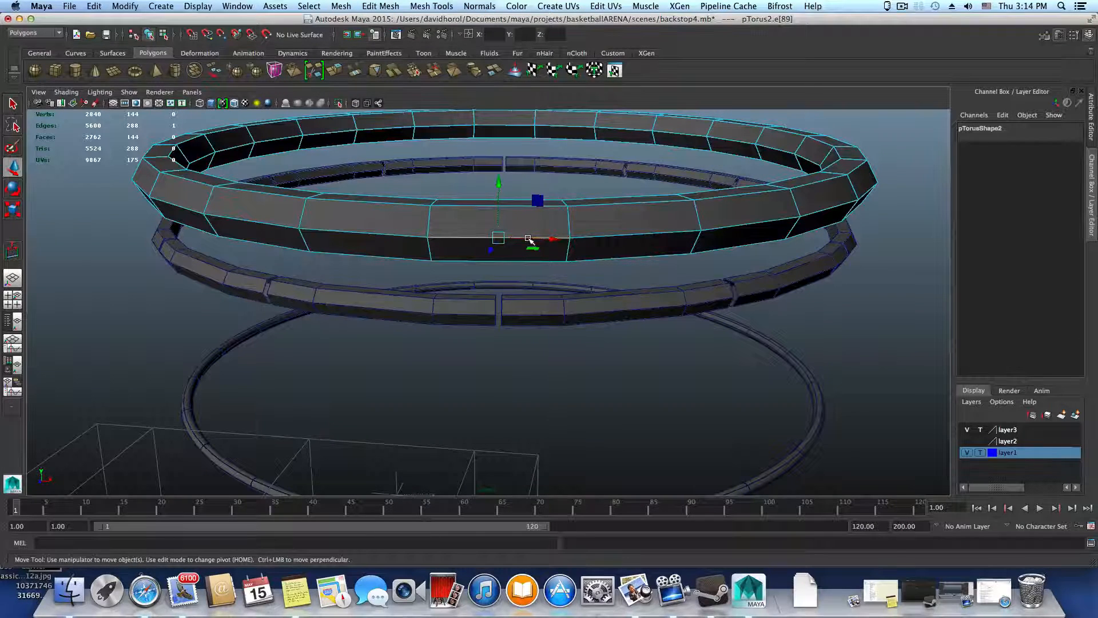
key("F8")
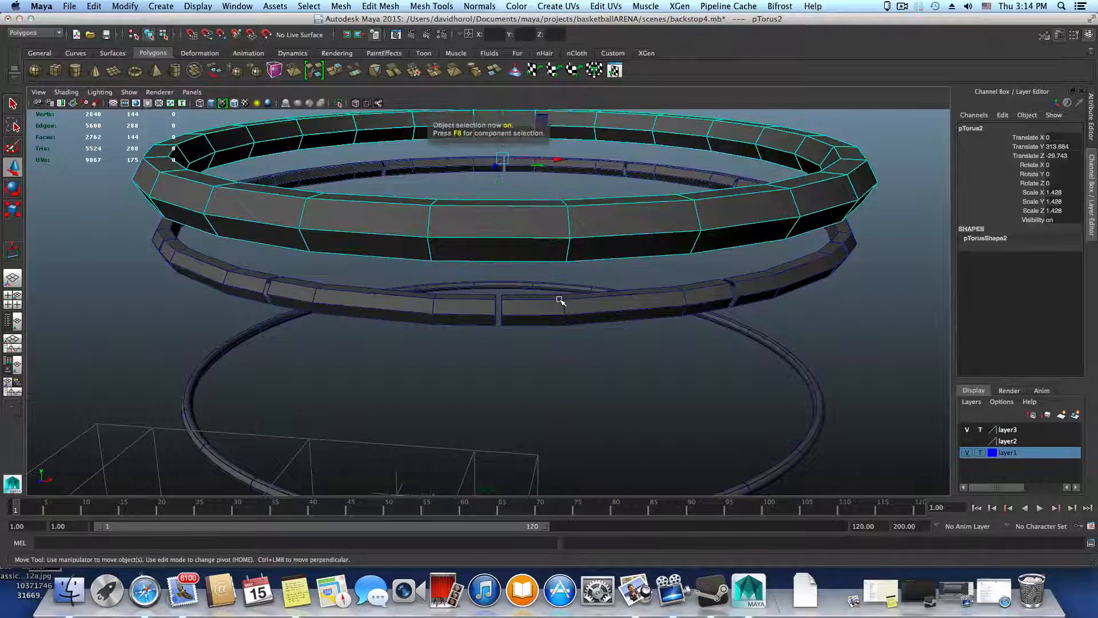
left_click_drag(559, 302, 508, 299, "alt")
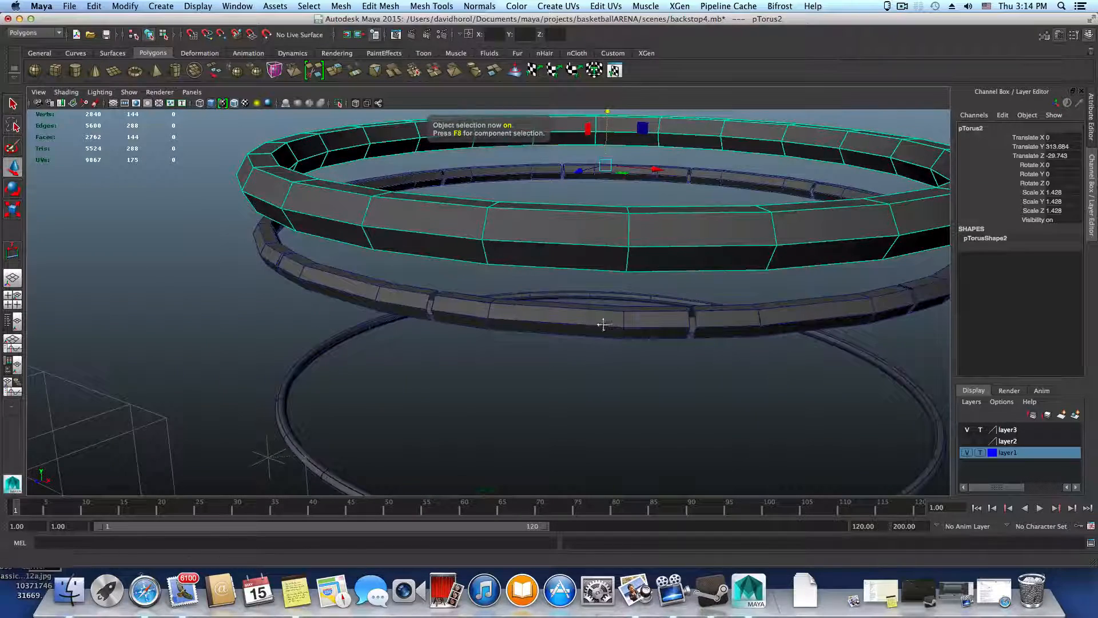
left_click_drag(601, 319, 450, 323, "alt")
right_click_drag(449, 323, 442, 323, "alt")
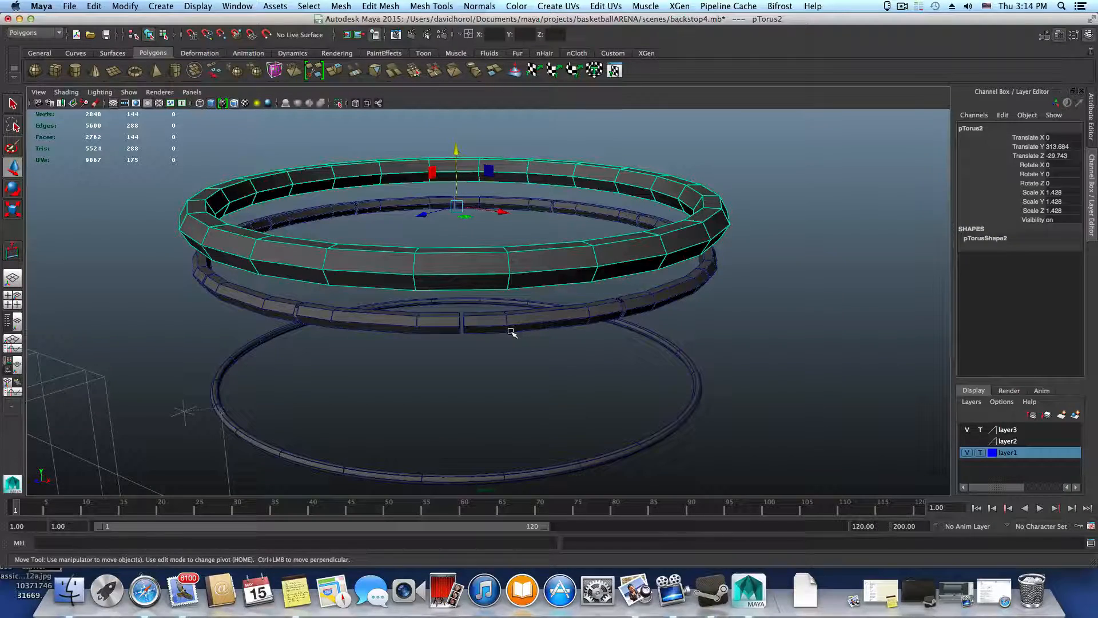
Turn on smooth preview for the thickest ring and lower it onto the segmented ring, to Translate Y 311.568
left_click_drag(512, 332, 620, 312, "alt")
right_click_drag(620, 311, 719, 327, "alt")
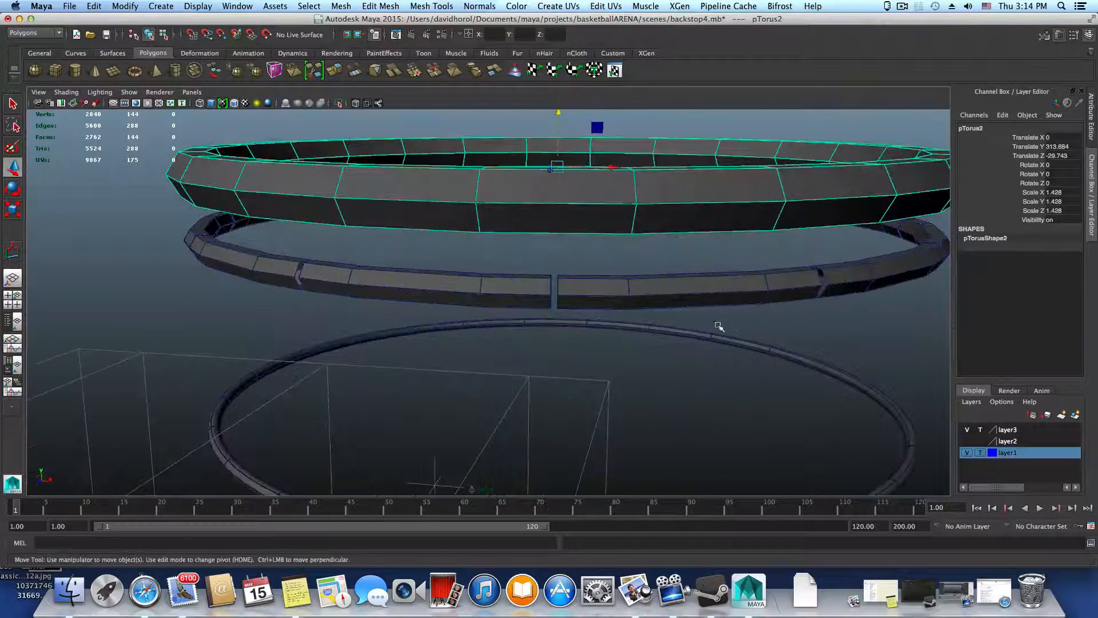
key("3")
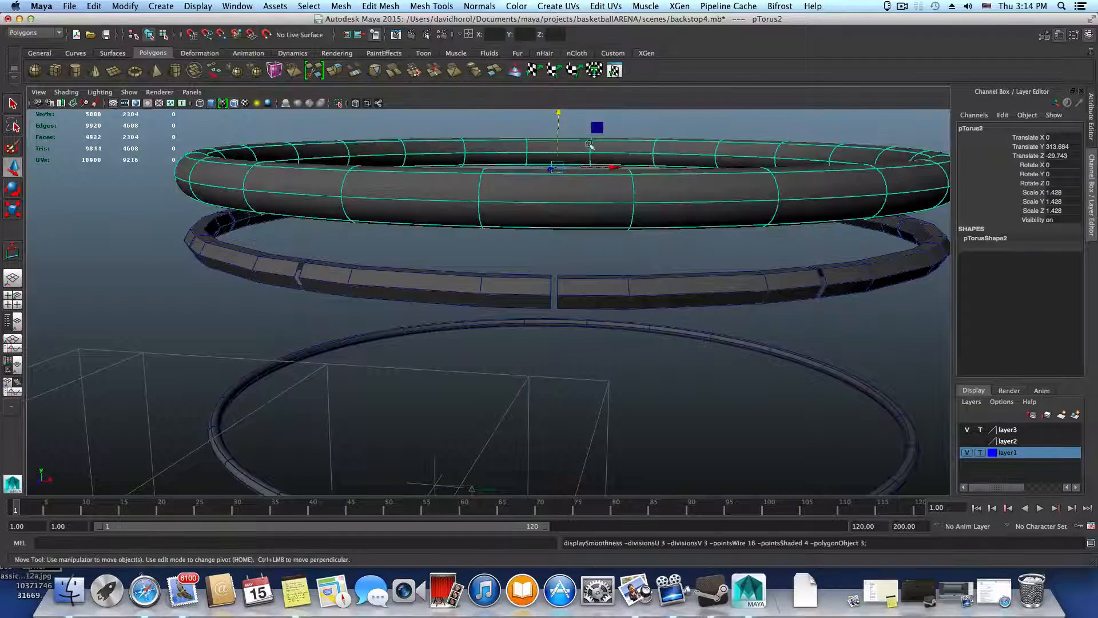
left_click_drag(559, 114, 559, 168)
Turn on smooth preview for the segmented ring and raise the thin ring inside it, to Translate Y 309.893
left_click(603, 285)
left_click_drag(567, 213, 616, 270, "alt")
right_click_drag(616, 269, 432, 275, "alt")
left_click_drag(431, 274, 464, 285, "alt")
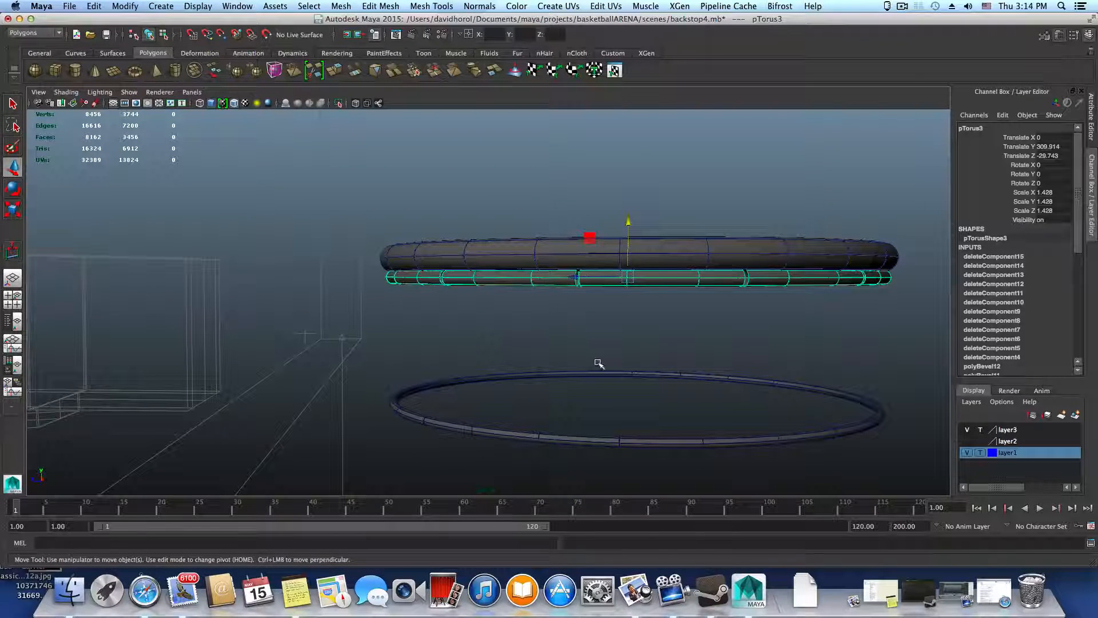
left_click(609, 437)
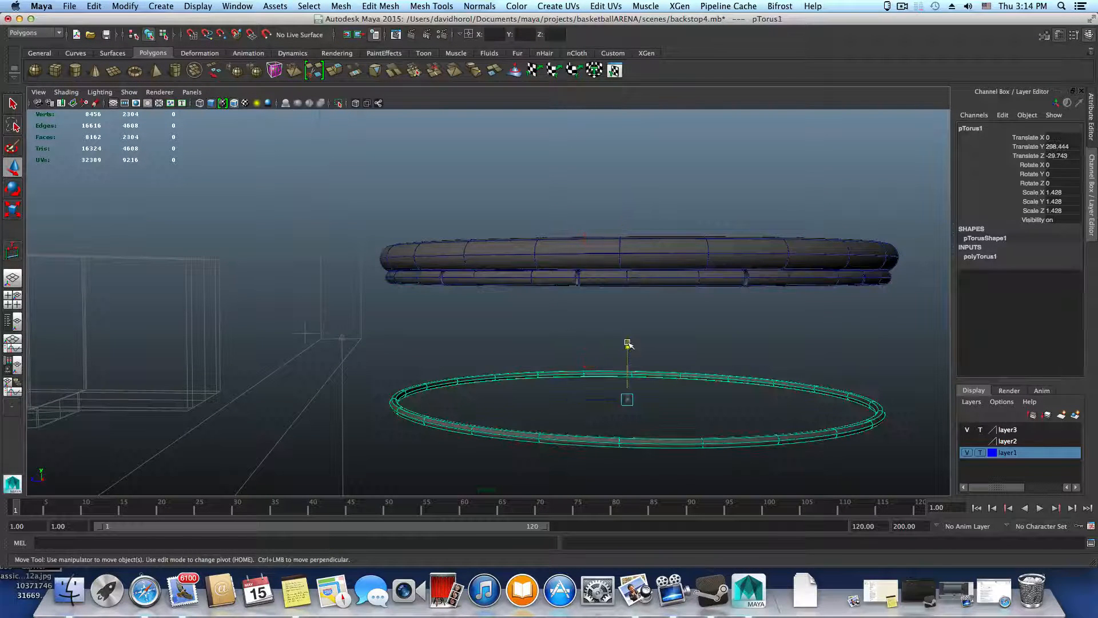
left_click_drag(627, 343, 648, 220)
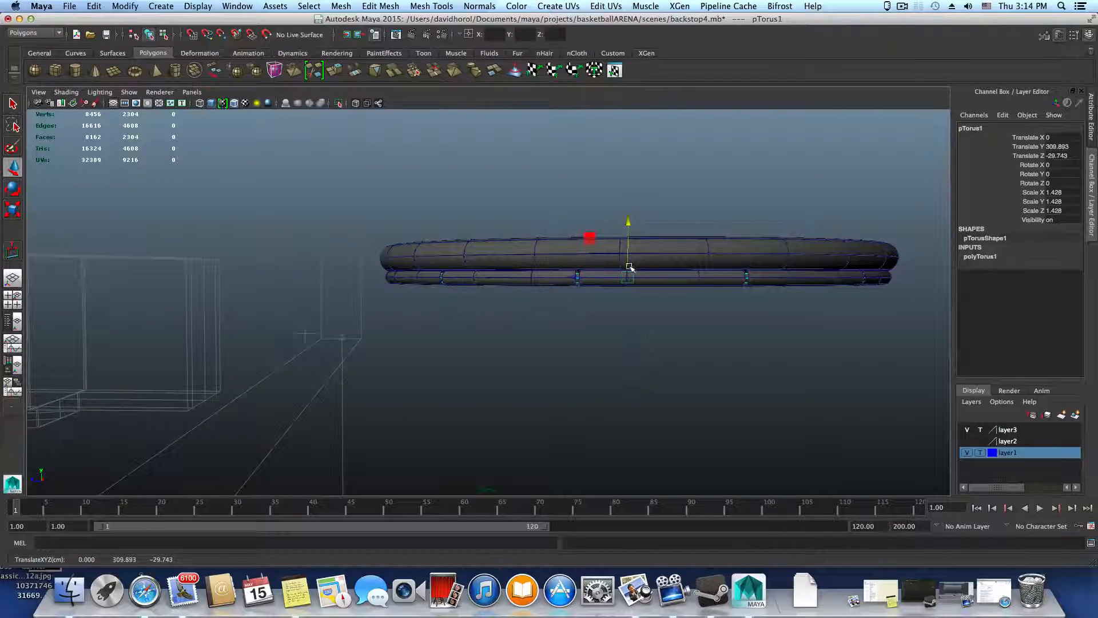
Examine the stacked rings from outside, above and inside, checking how the thin ring sits within the gaps of the segmented ring
left_click_drag(629, 266, 437, 343, "alt")
left_click_drag(549, 321, 512, 334, "alt")
left_click_drag(646, 326, 483, 321, "alt")
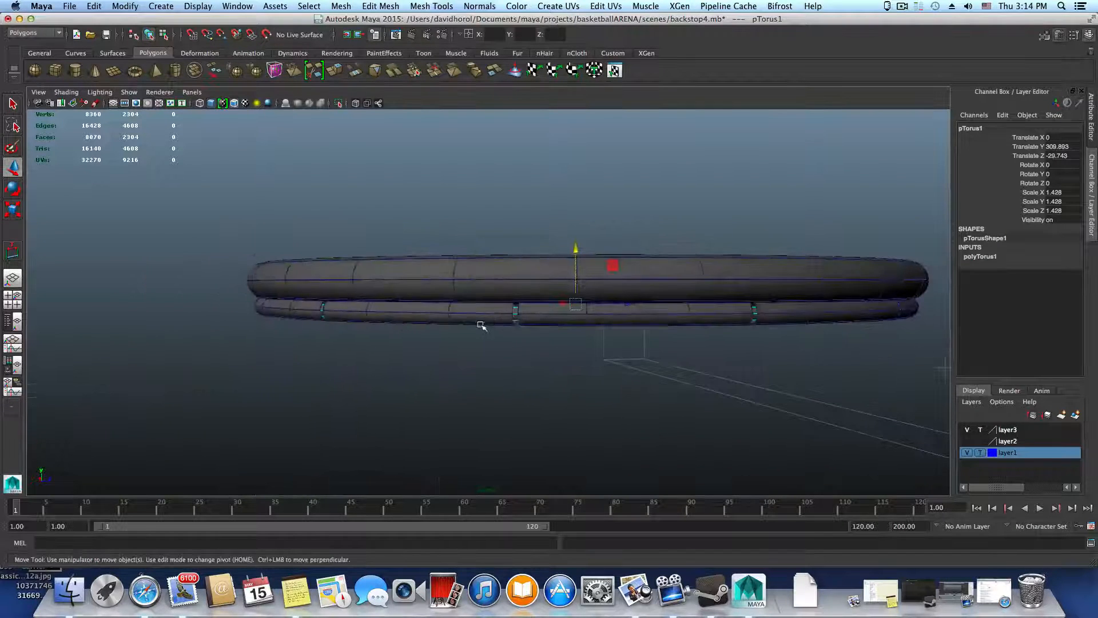
left_click_drag(757, 318, 638, 332, "alt")
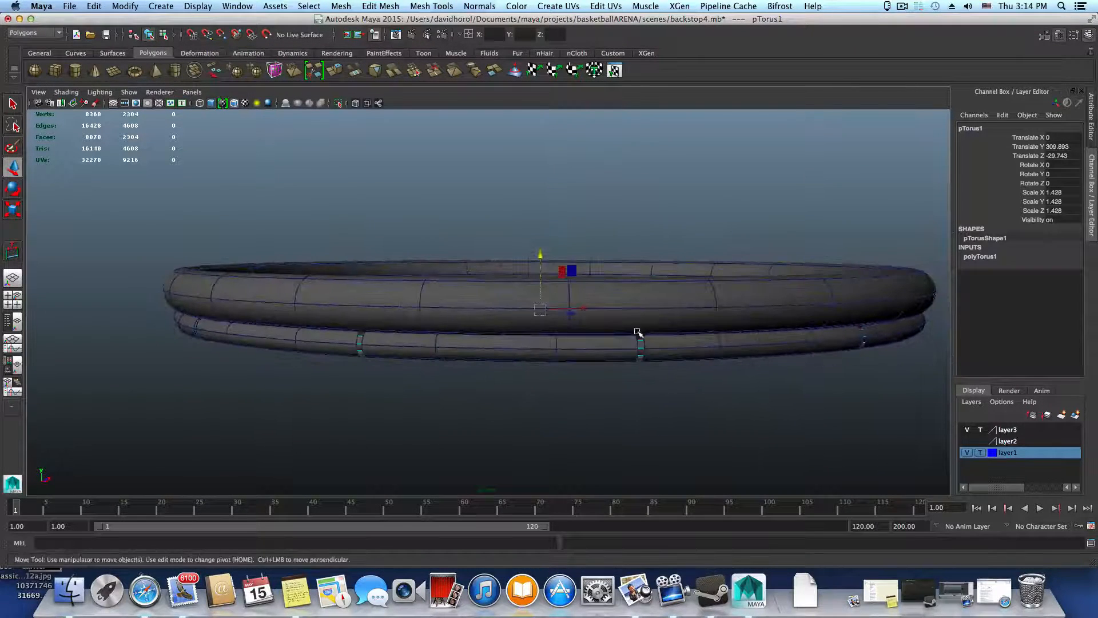
left_click_drag(734, 342, 751, 360, "alt")
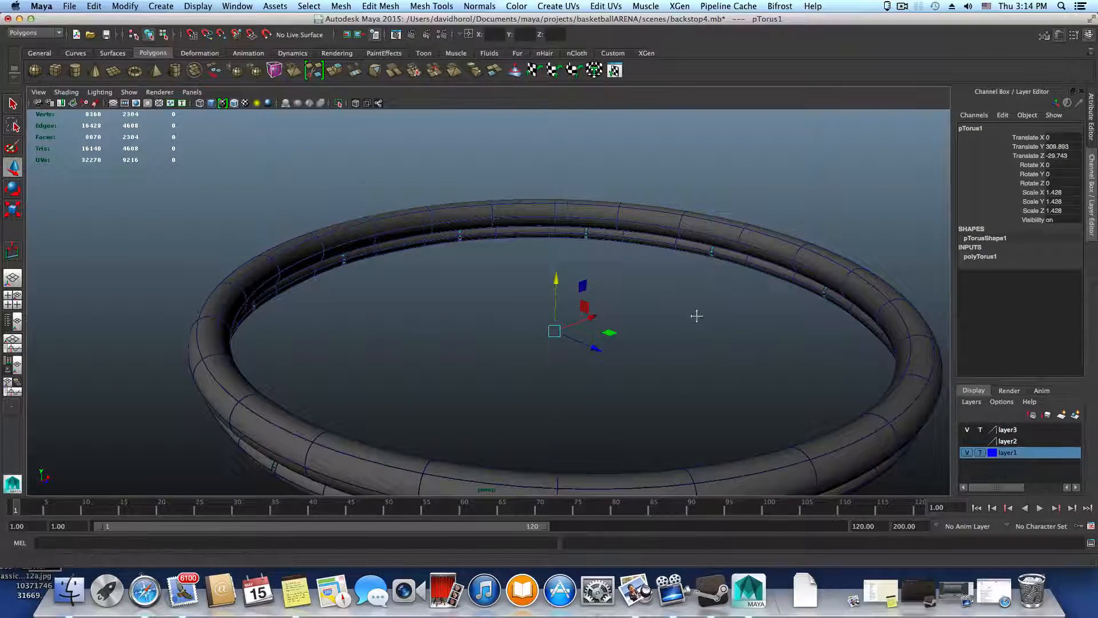
left_click_drag(697, 314, 645, 243, "alt")
right_click_drag(549, 266, 689, 307, "alt")
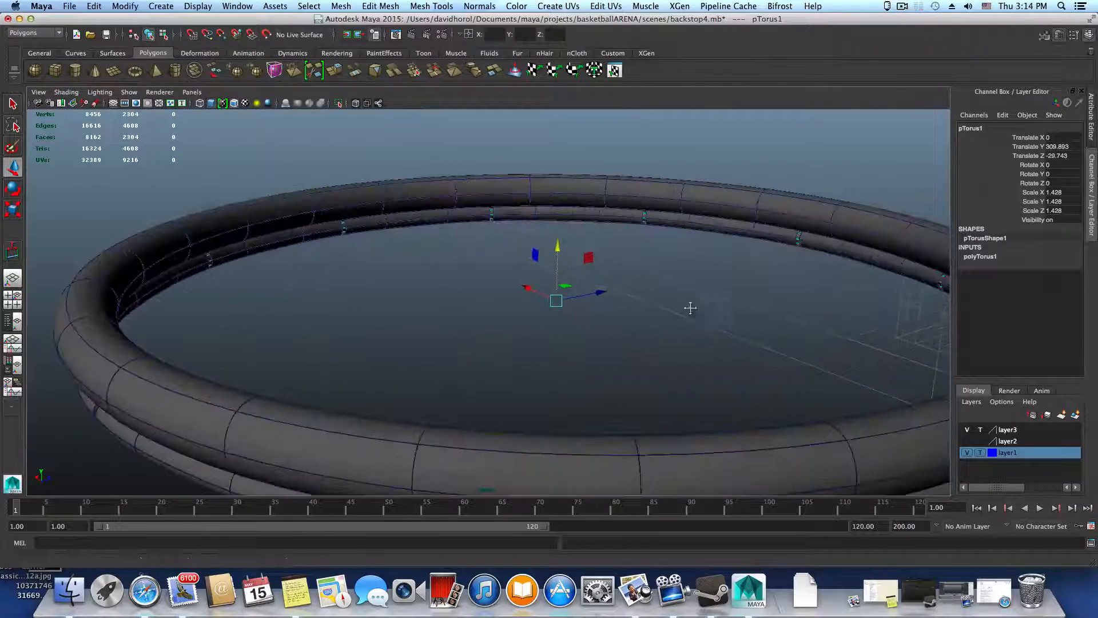
middle_click_drag(689, 307, 577, 338, "alt")
left_click_drag(539, 331, 613, 335, "alt")
right_click_drag(614, 336, 397, 309, "alt")
right_click_drag(552, 289, 784, 304, "alt")
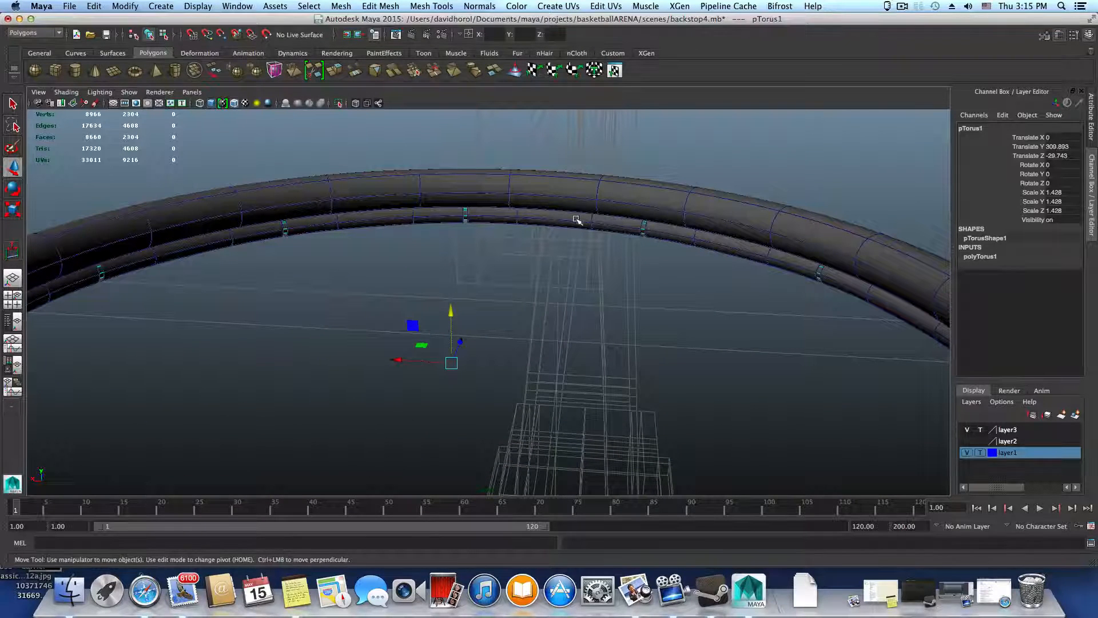
left_click_drag(560, 324, 553, 216, "alt")
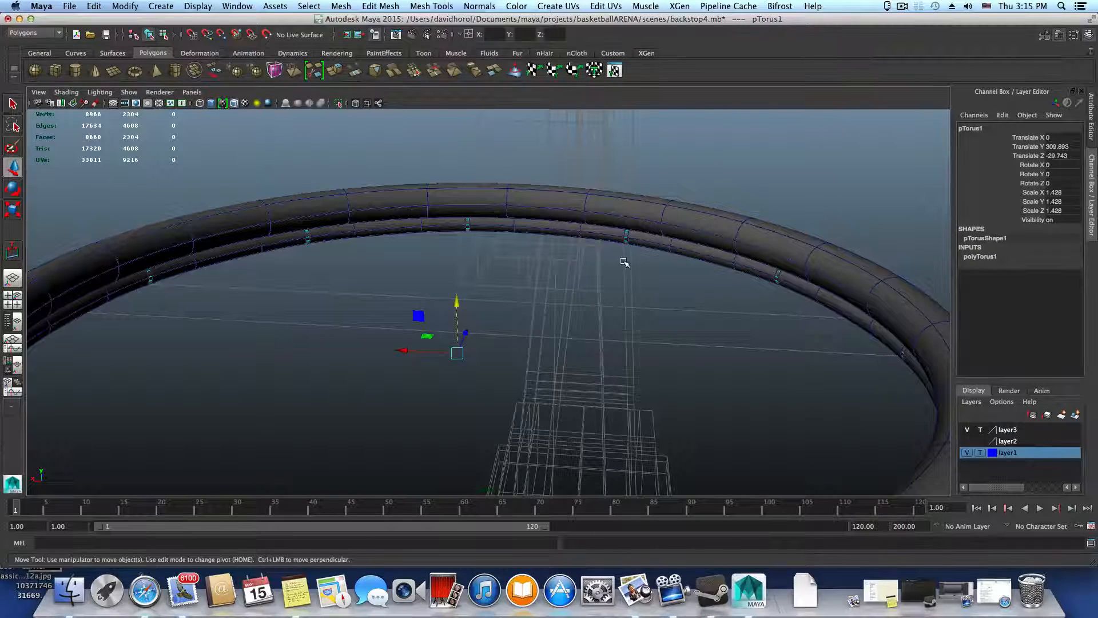
left_click_drag(625, 263, 667, 271, "alt")
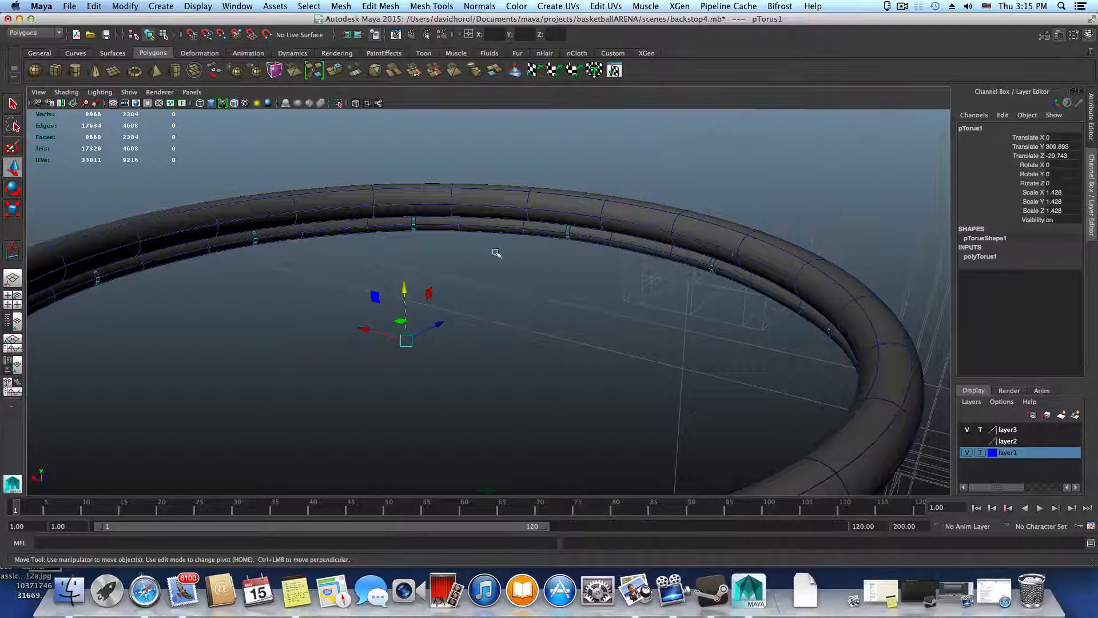
scroll(595, 337, "down", 3)
left_click_drag(569, 326, 848, 376, "alt")
left_click_drag(795, 300, 743, 375, "alt")
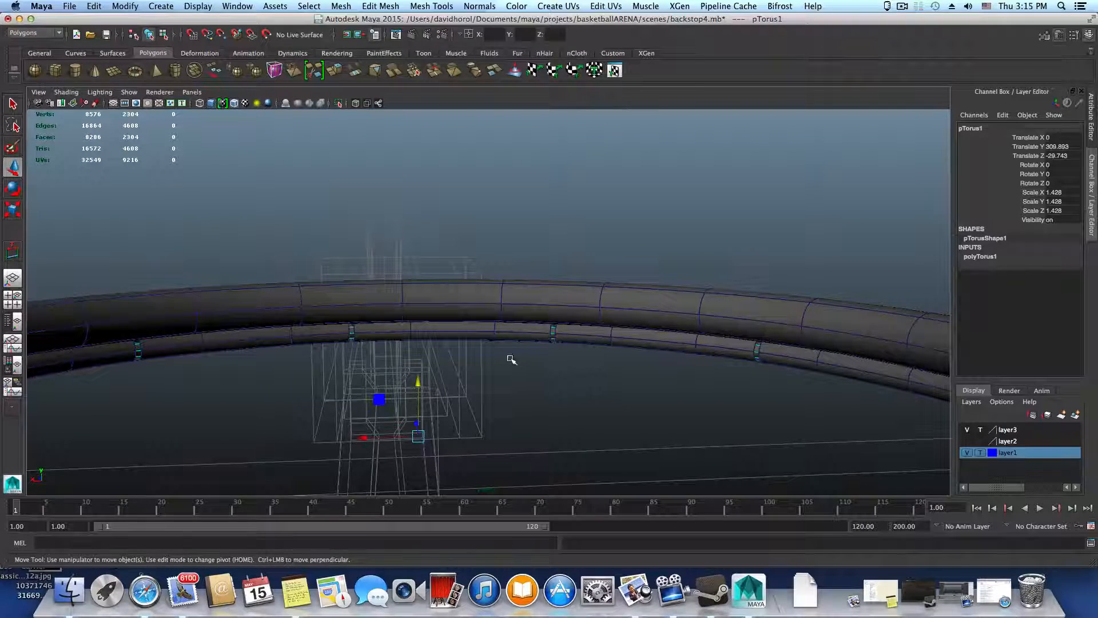
left_click_drag(732, 361, 533, 339, "alt")
left_click_drag(726, 334, 763, 274, "alt")
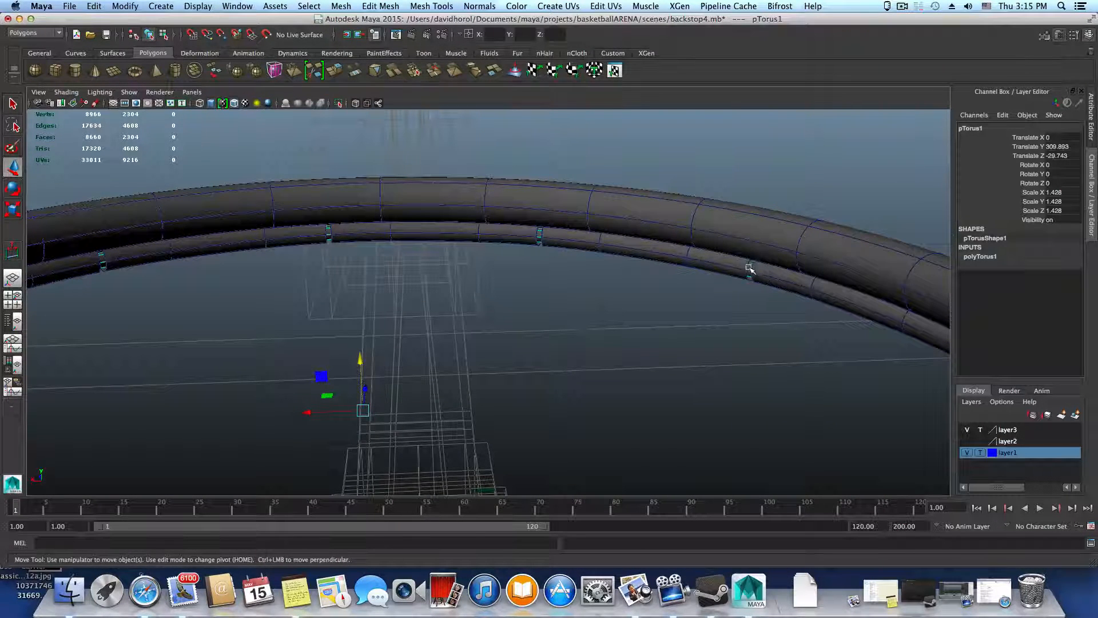
left_click_drag(764, 278, 702, 316, "alt")
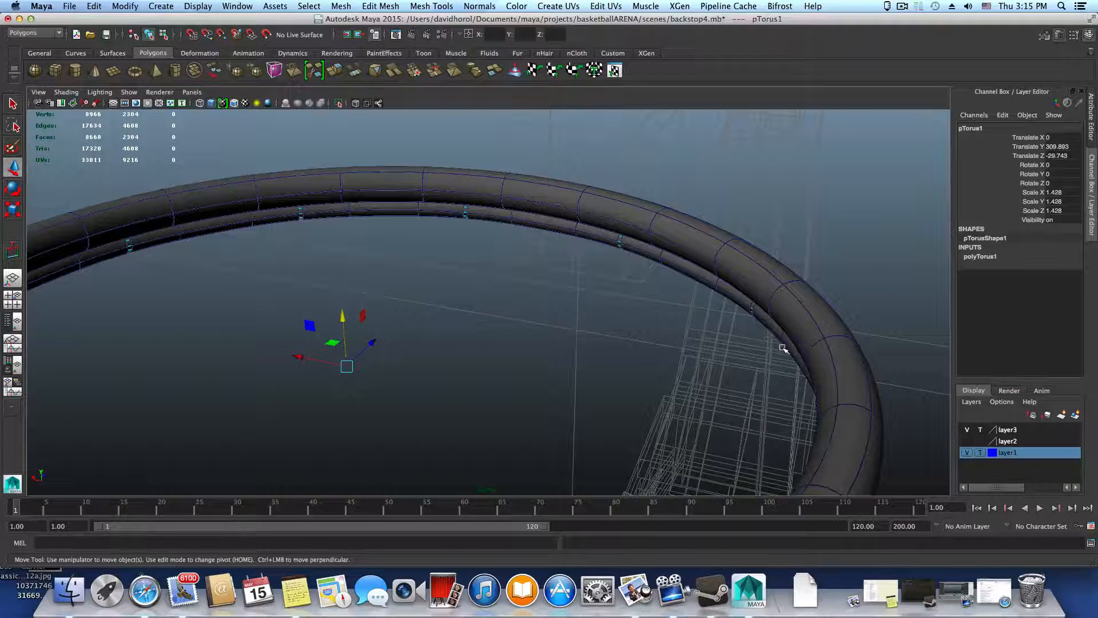
left_click_drag(797, 351, 829, 355, "alt")
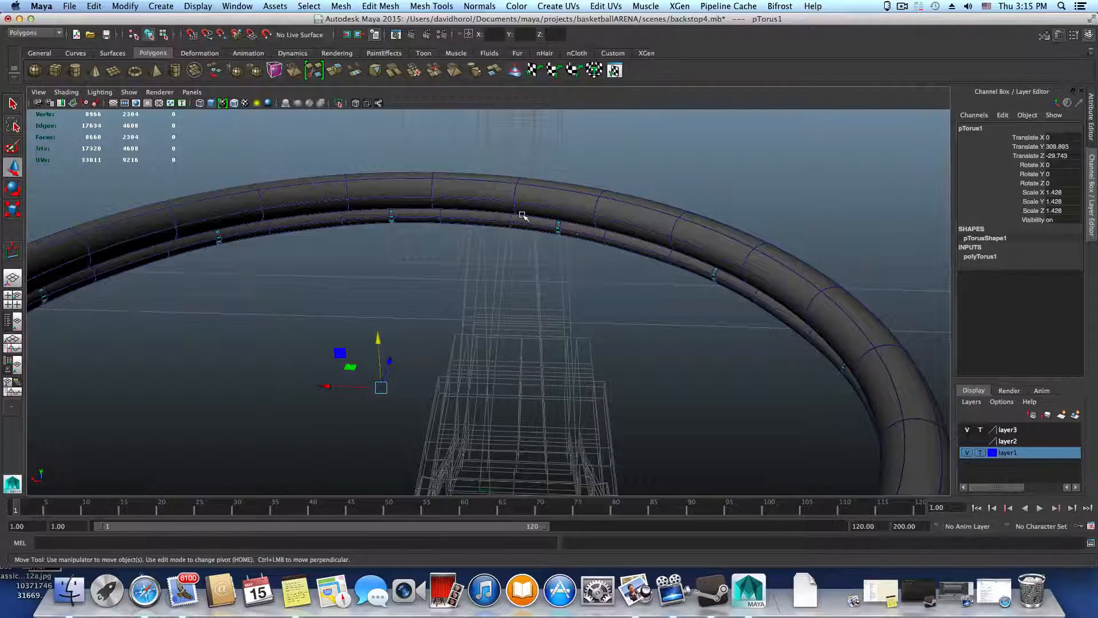
left_click_drag(576, 253, 571, 241, "alt")
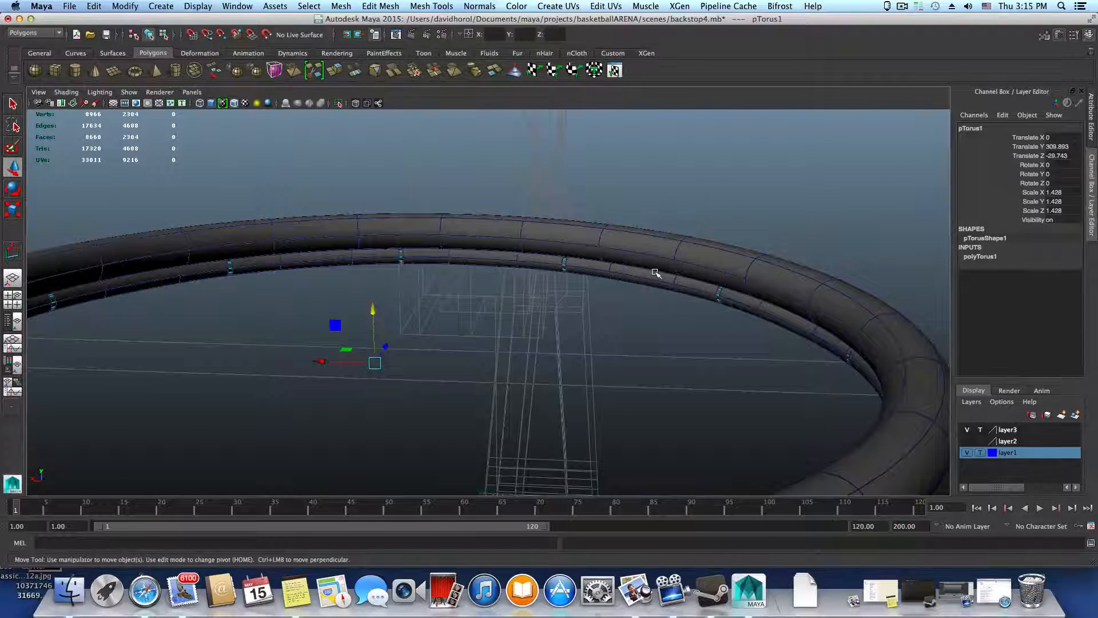
left_click_drag(656, 273, 521, 291, "alt")
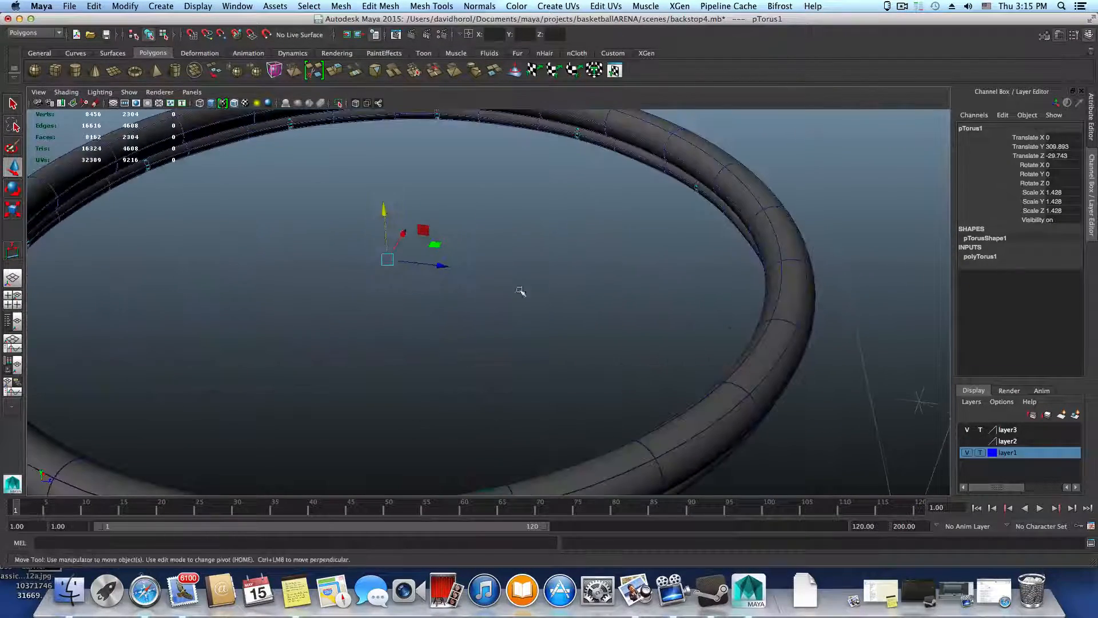
left_click_drag(608, 263, 755, 312, "alt")
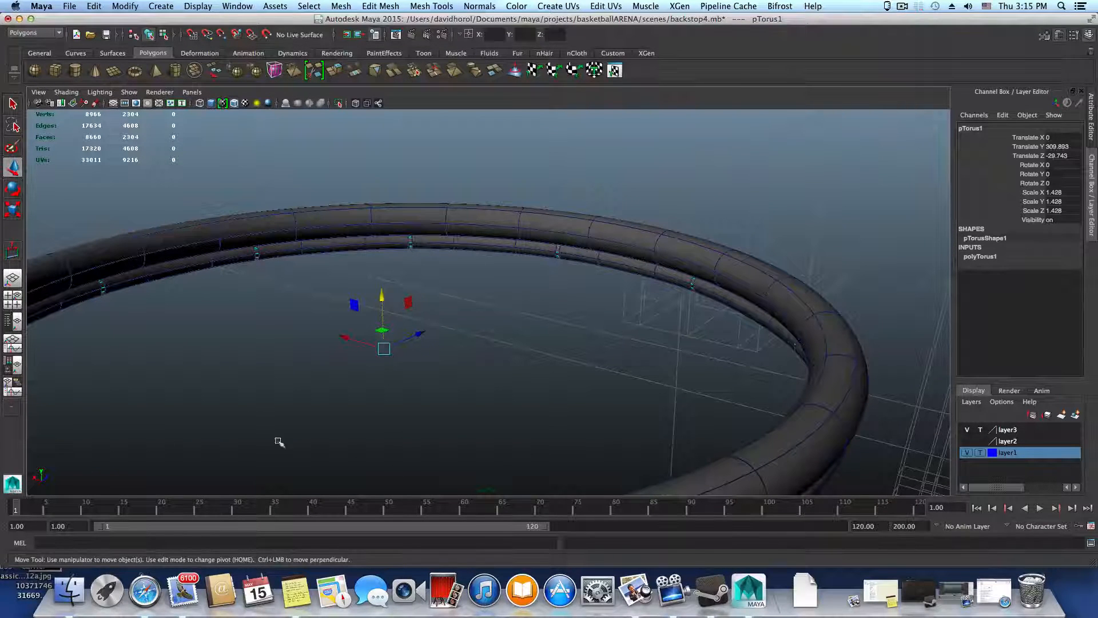
scroll(607, 314, "down", 5)
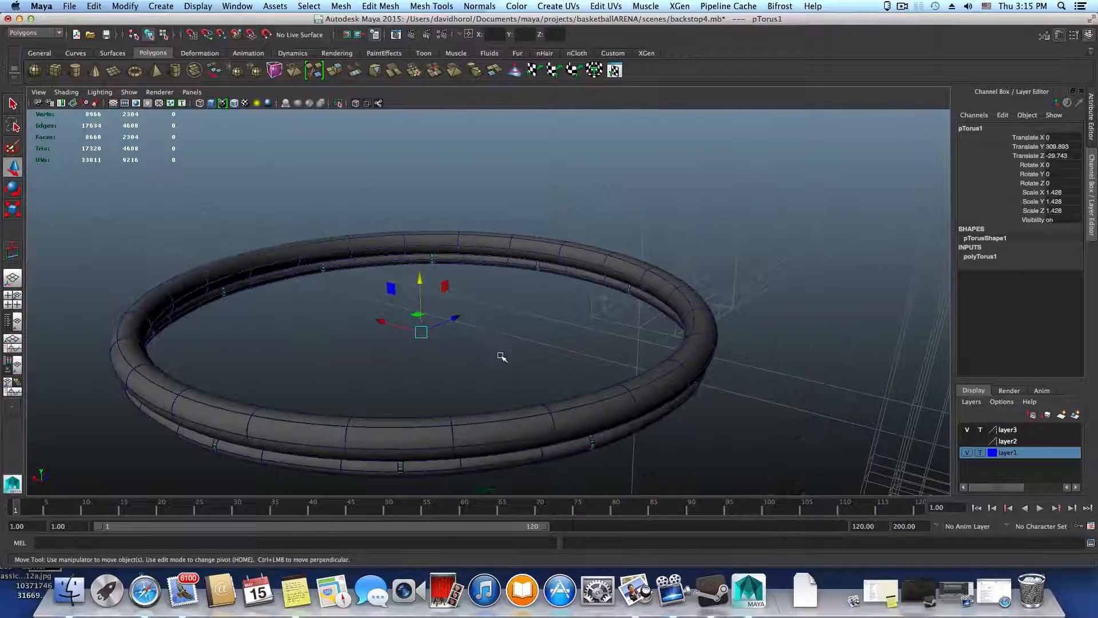
mouse_move(501, 356)
left_mouse_down("alt")
mouse_move(461, 366)
mouse_move(493, 366)
mouse_move(493, 344)
mouse_move(475, 328)
mouse_move(500, 336)
left_mouse_up("alt")
scroll(560, 366, "up", 3)
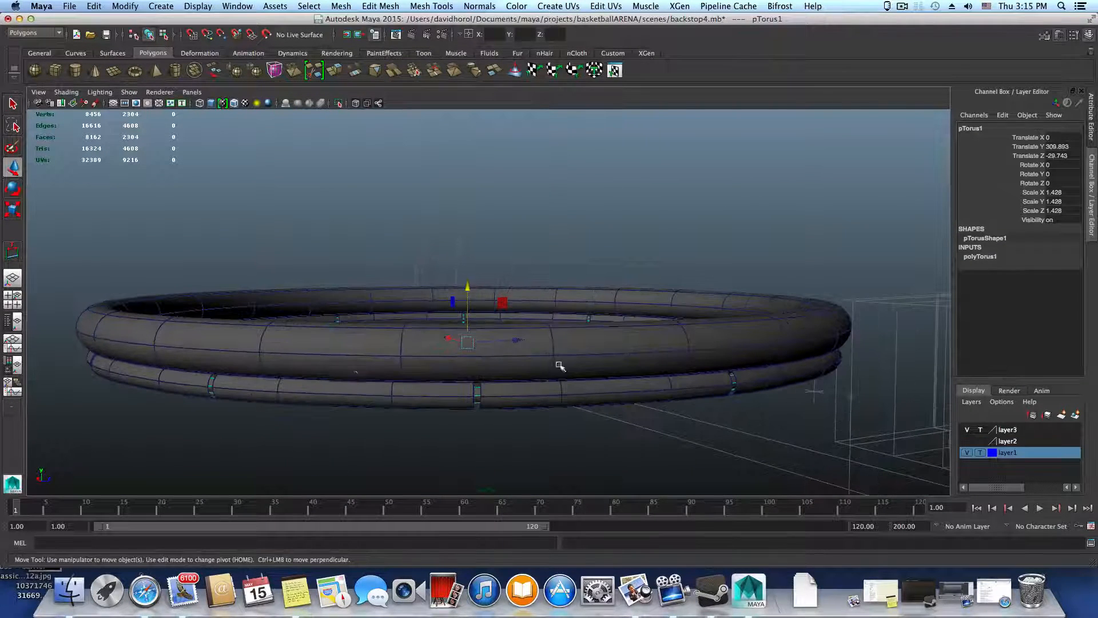
Raise the segmented ring along Y until it sits clear above the thickest ring
left_click(549, 386)
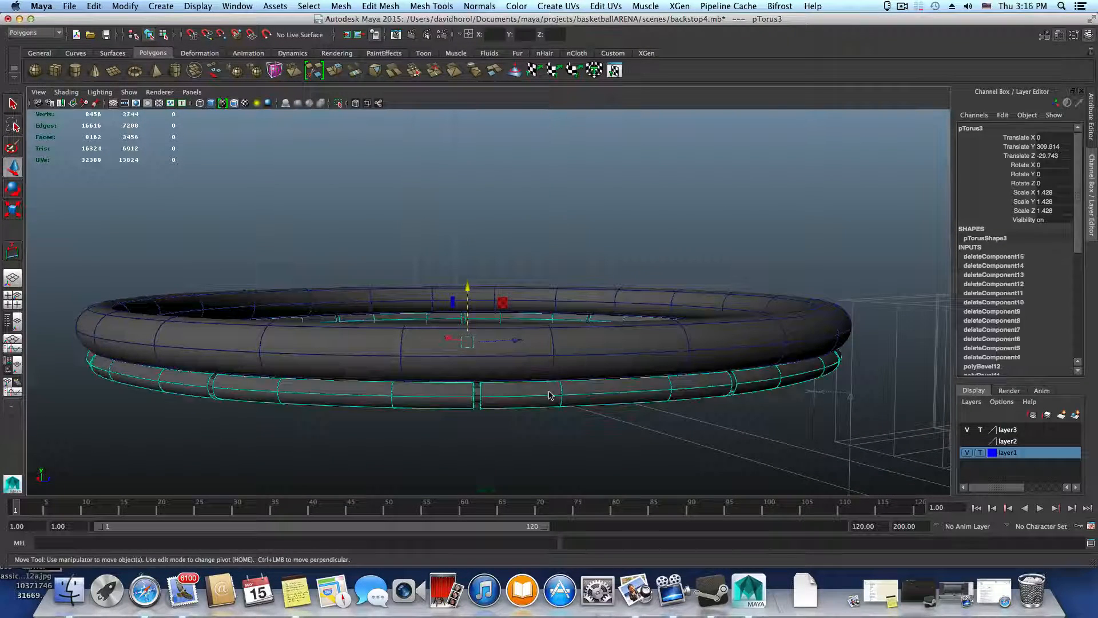
left_click(534, 358)
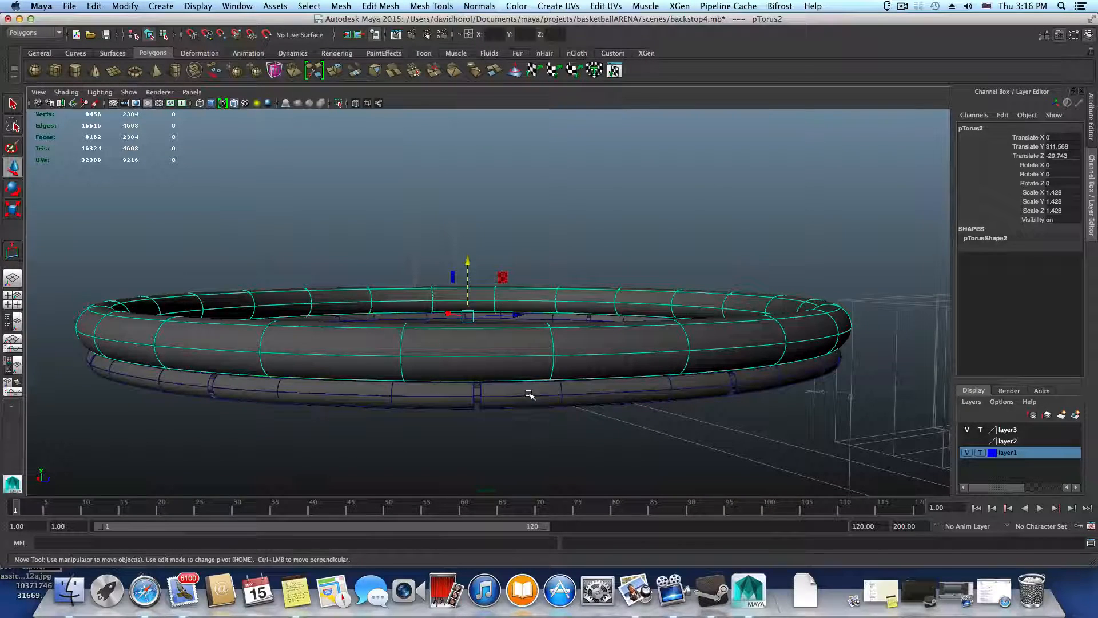
left_click(529, 394)
left_click_drag(514, 321, 517, 292, "alt")
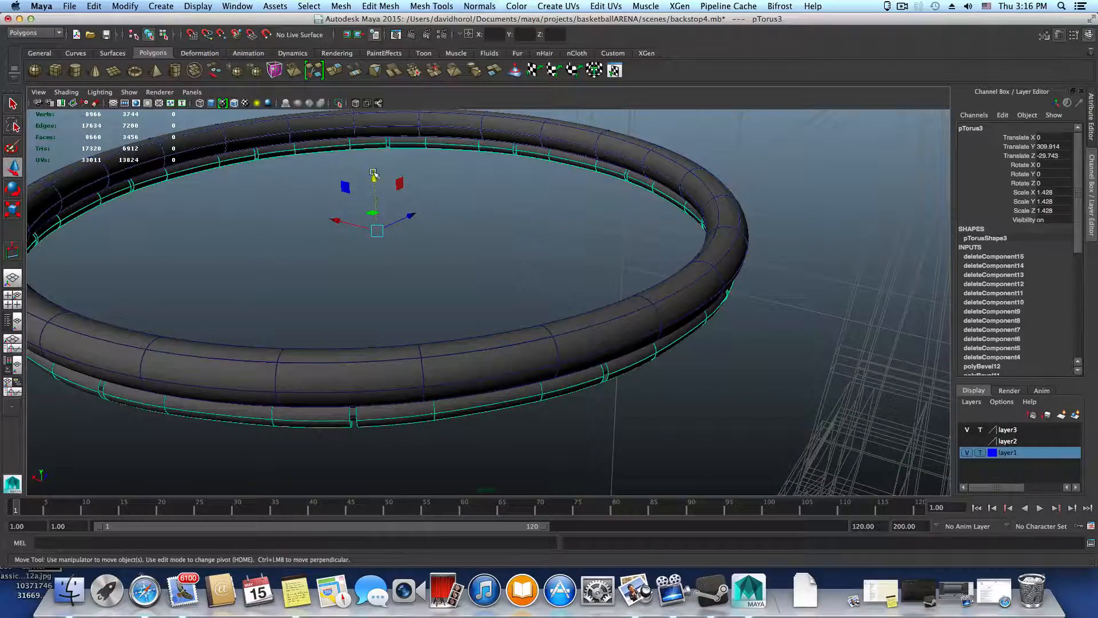
left_click_drag(374, 176, 369, 109)
left_click_drag(567, 246, 685, 322, "alt")
right_click_drag(685, 322, 663, 340)
Switch the segmented ring to face selection and select the upper row of faces on two adjacent segments
left_click(658, 333)
double_click(688, 297, "shift")
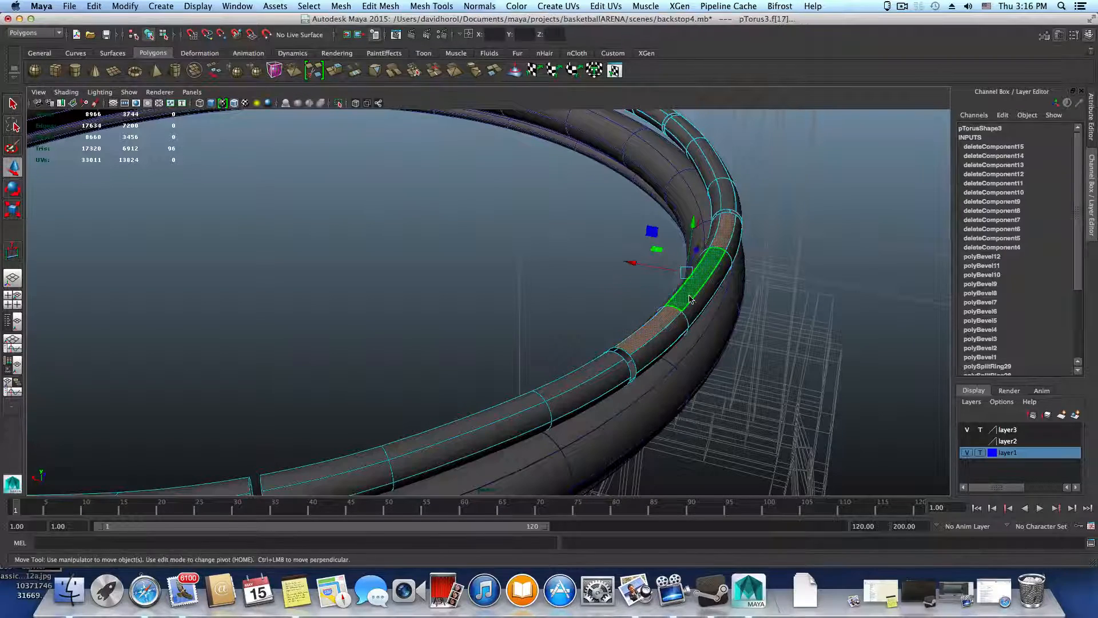
left_click(728, 194, "shift")
double_click(721, 170, "shift")
left_click(721, 170, "shift")
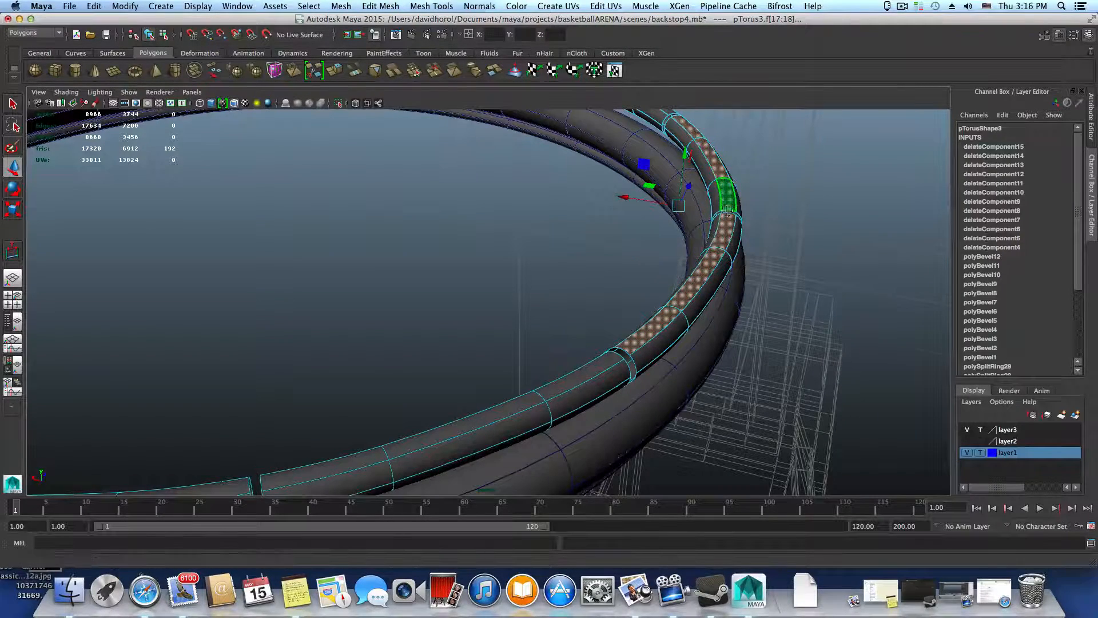
Add the upper faces of the next three segments around the ring to the selection
left_click_drag(721, 170, 605, 262, "alt")
left_click(595, 256, "shift")
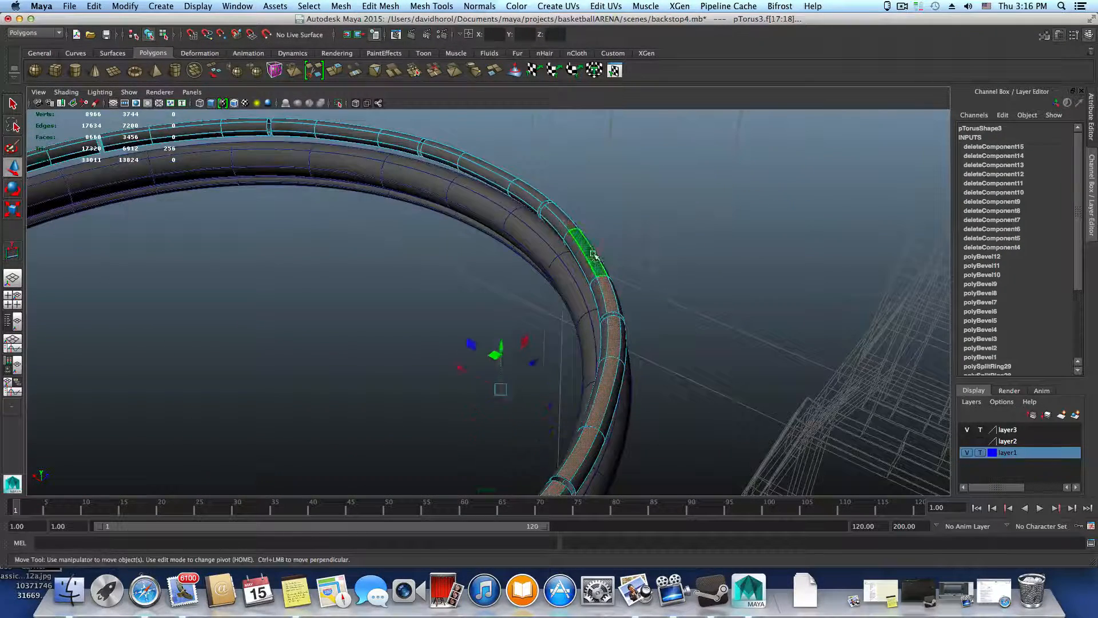
left_click(561, 219, "shift")
left_click(523, 187, "shift")
left_click(500, 182, "shift")
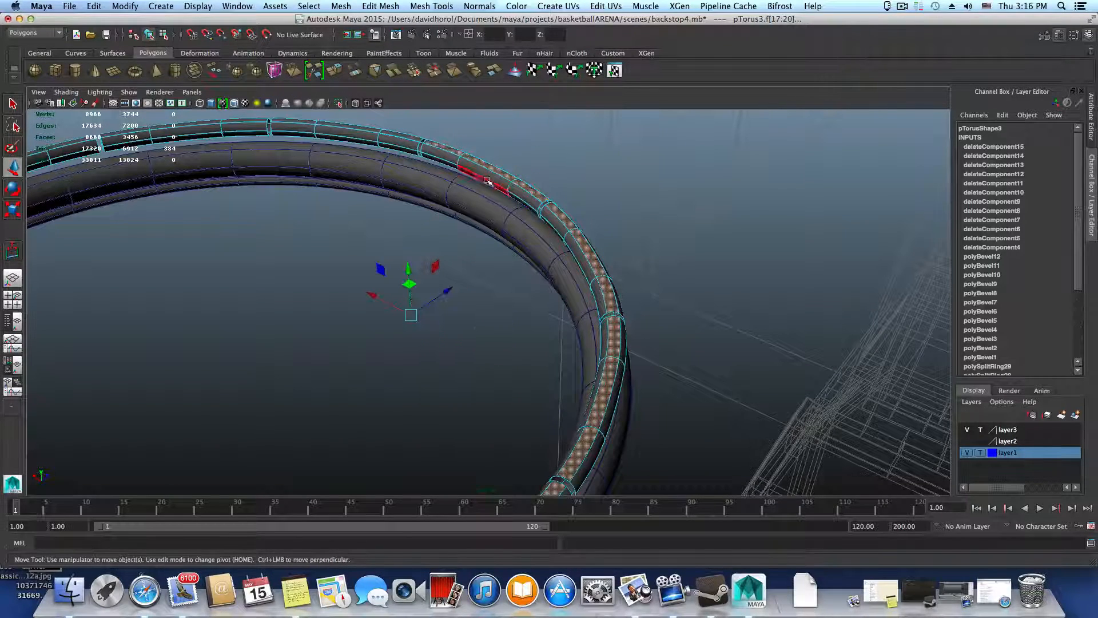
left_click(401, 135, "shift")
left_click(366, 130, "shift")
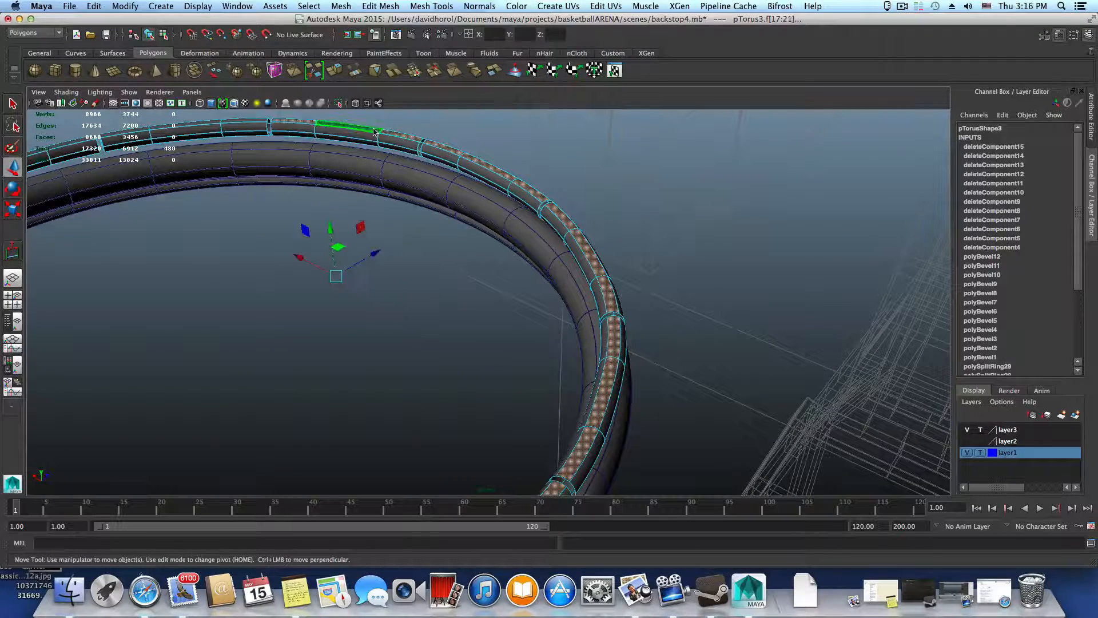
Add the upper rows of faces on the two following segments along the ring's far side, undoing the stray selection made on the way
middle_click_drag(398, 160, 384, 165, "alt")
left_click(375, 157, "shift")
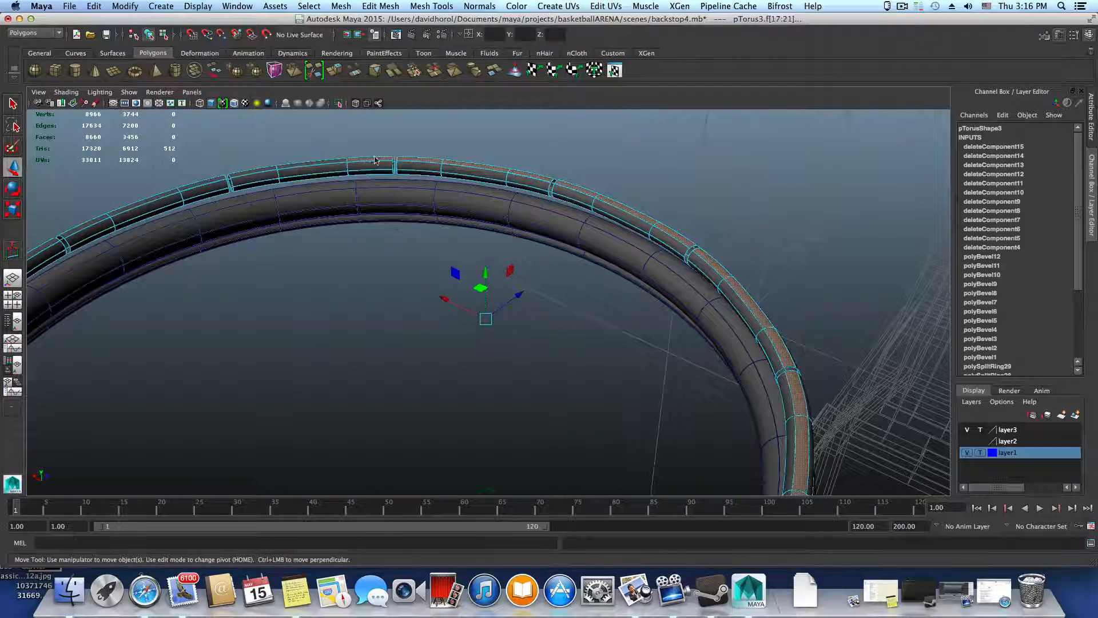
key("z")
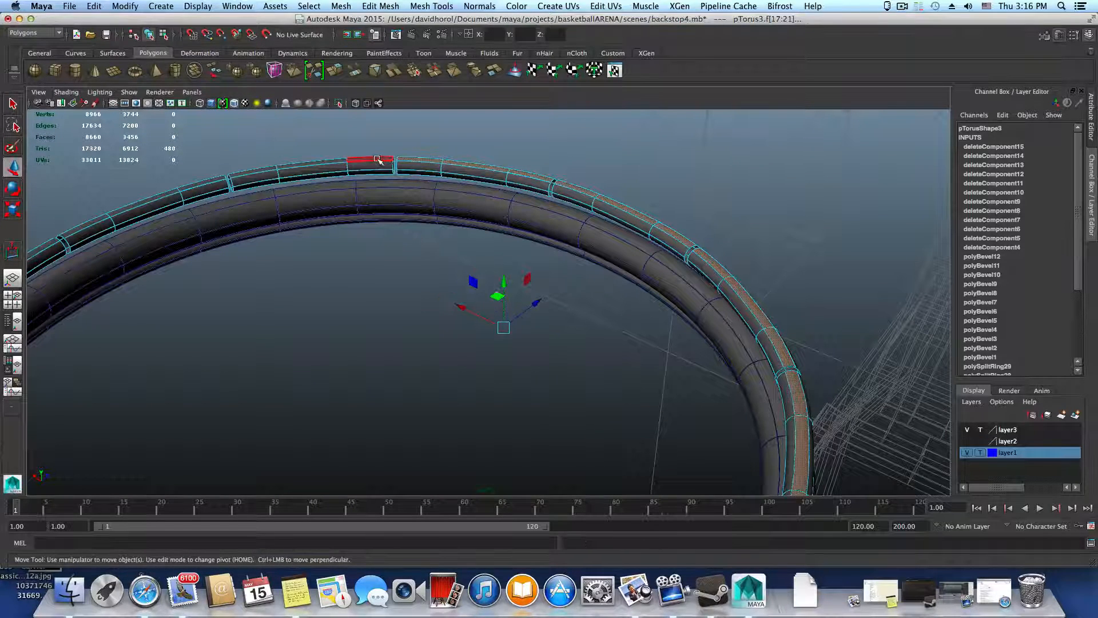
left_click(378, 159, "shift")
left_click(312, 164, "shift")
left_click(257, 171, "shift")
middle_click_drag(405, 240, 583, 230, "alt")
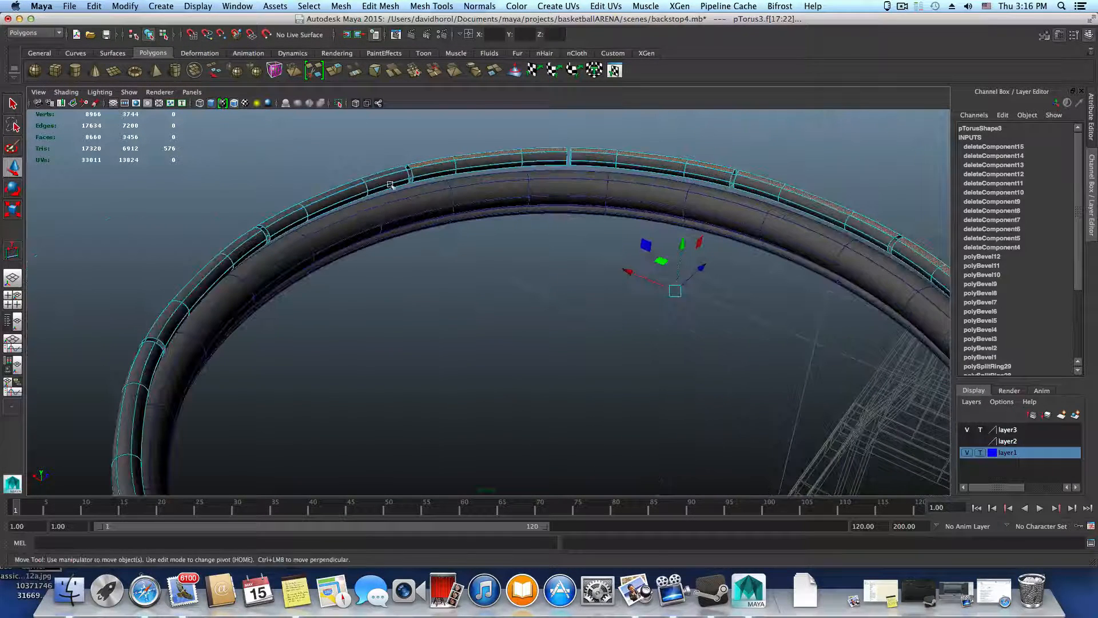
left_click(379, 176, "shift")
left_click(350, 186, "shift")
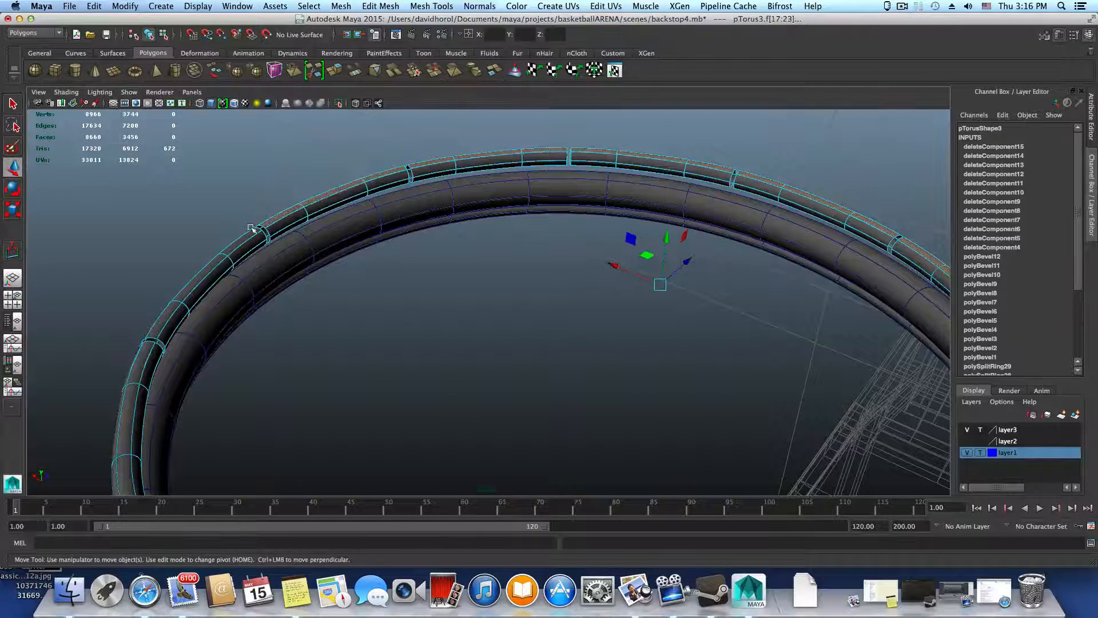
Add the upper rows of faces on the next three segments around the ring to the selection
left_click(208, 264, "shift")
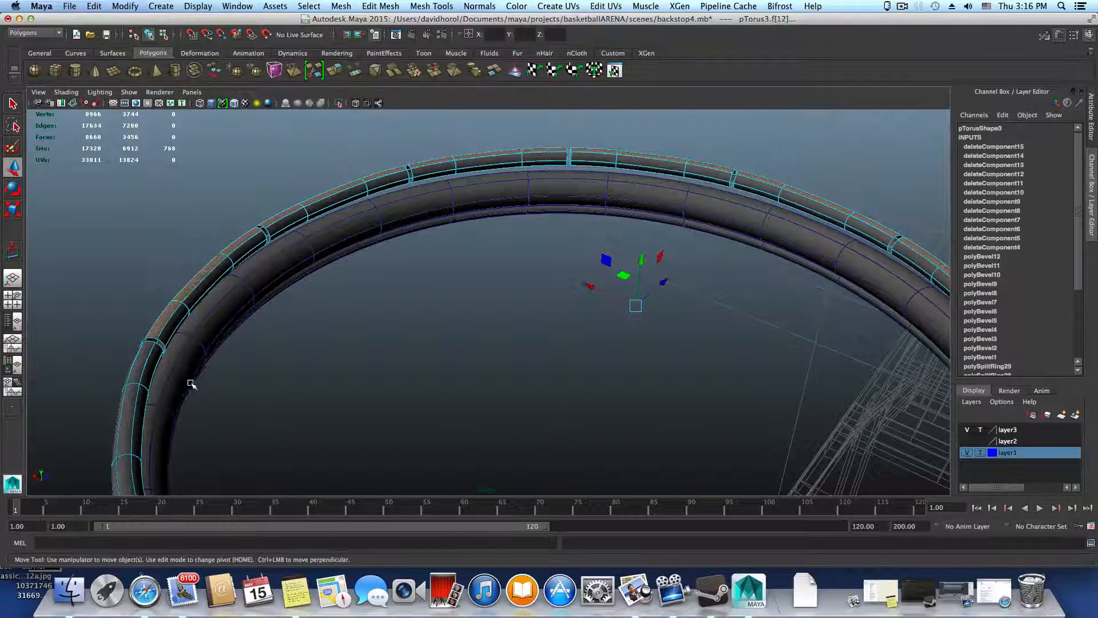
middle_click_drag(189, 314, 318, 287, "alt")
left_click(263, 285, "shift")
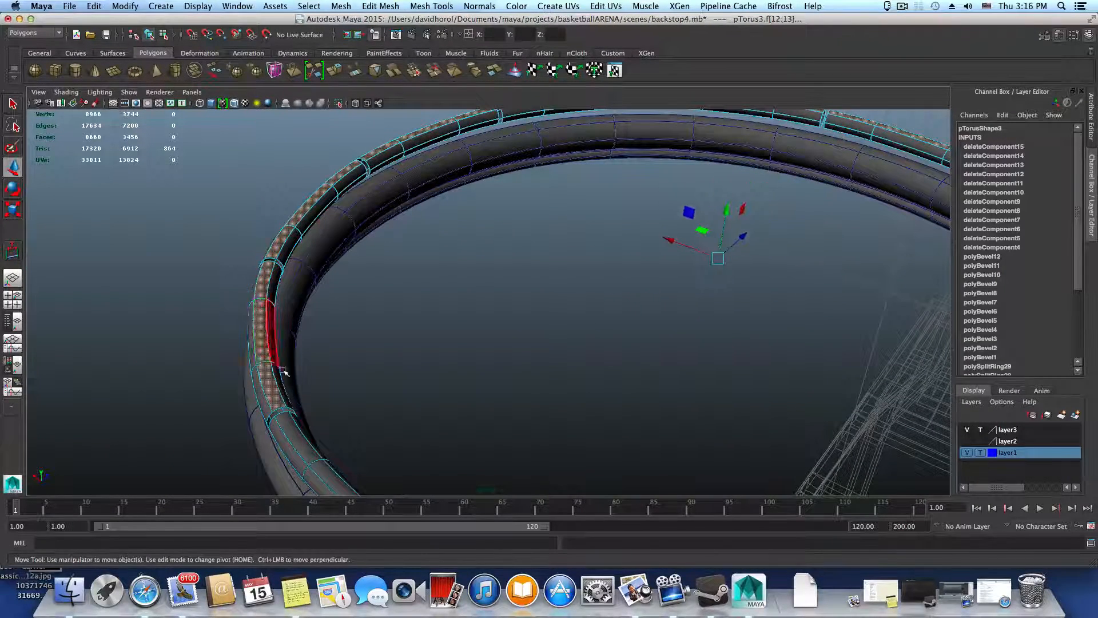
middle_click_drag(282, 368, 373, 344, "alt")
left_click(290, 338, "shift")
left_click(374, 344, "shift")
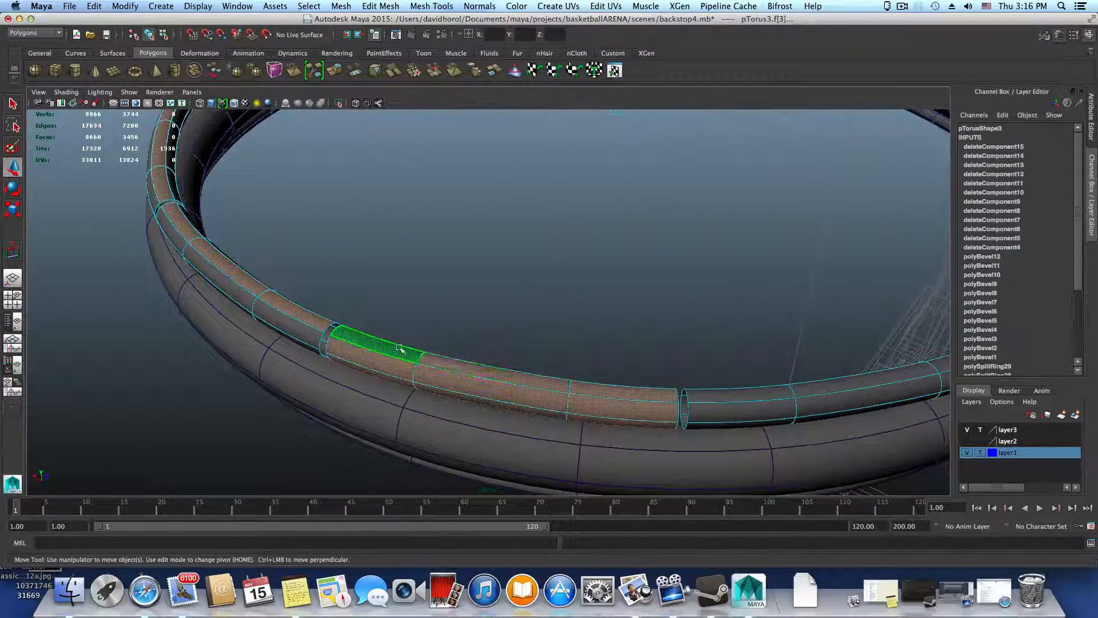
Undo the stray face selection, then add the upper rows of faces on the last two segments to complete the ring
left_click(638, 396, "shift")
key("super+z")
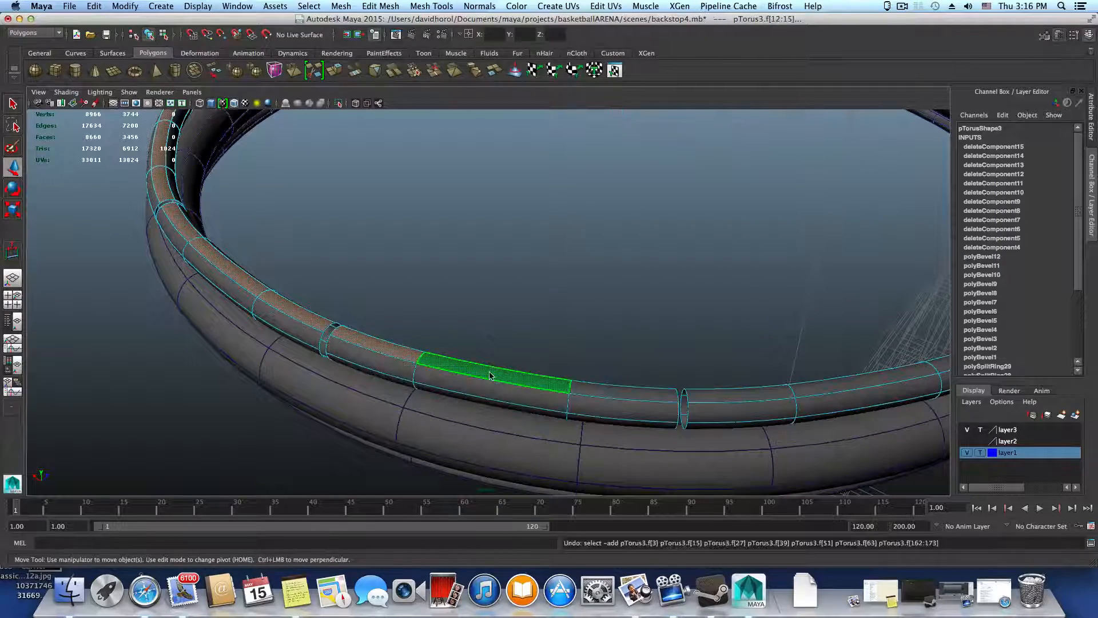
left_click(491, 376, "shift")
left_click(611, 393, "shift")
left_click(495, 380, "shift")
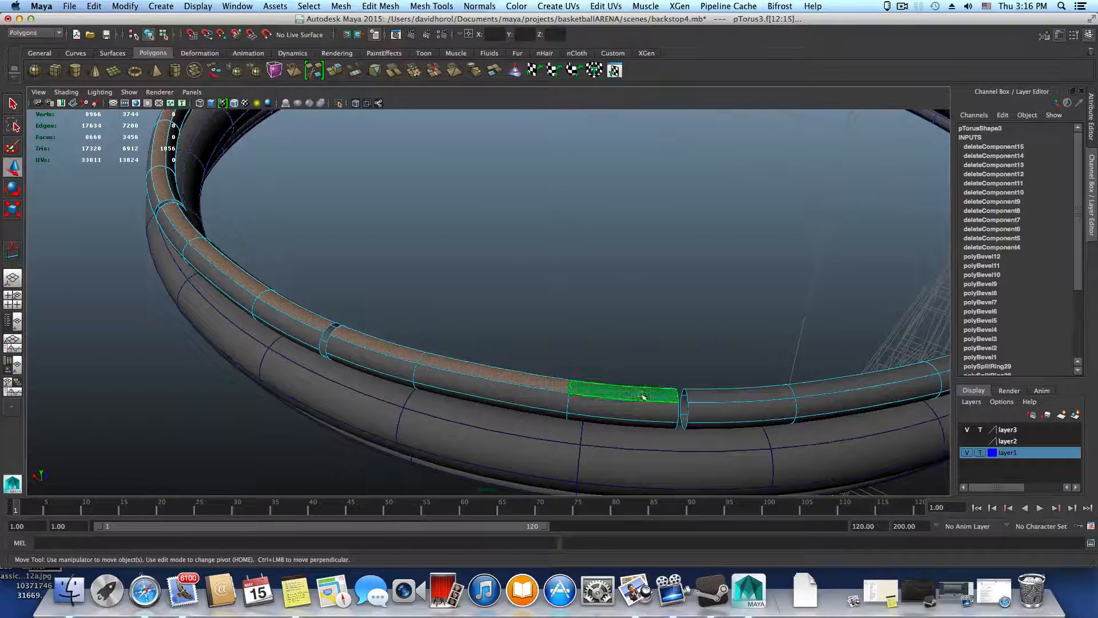
left_click(729, 400, "shift")
middle_click_drag(820, 393, 368, 393, "alt")
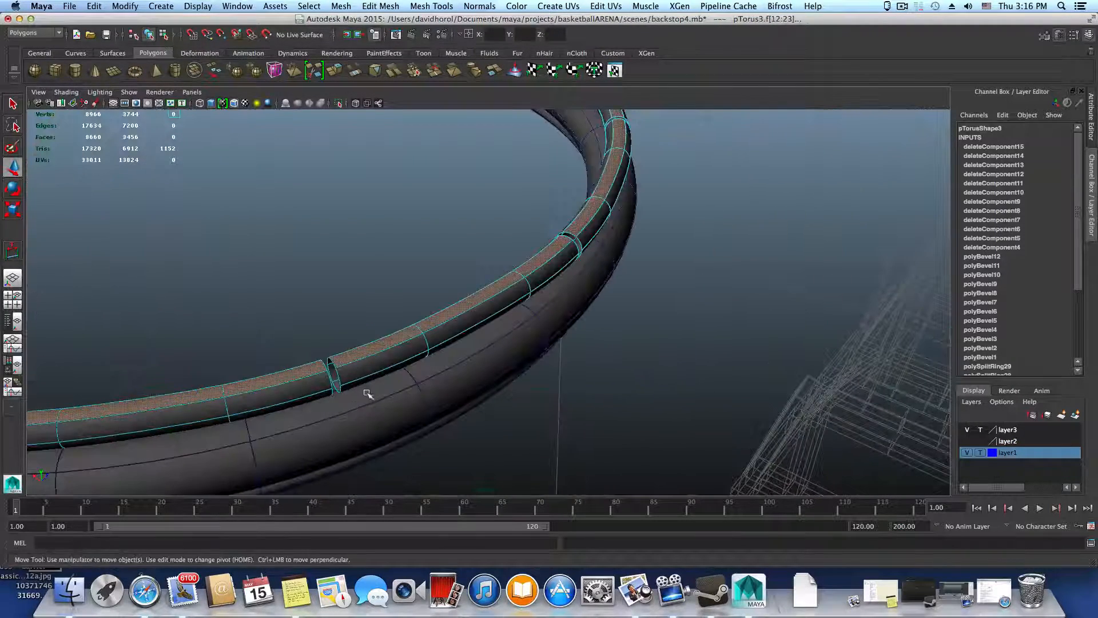
Delete the selected upper faces all around the segmented ring and return it to object selection with the smooth preview off
right_click_drag(484, 392, 211, 346, "alt")
middle_click_drag(211, 346, 377, 452, "alt")
left_click_drag(377, 453, 396, 414, "alt")
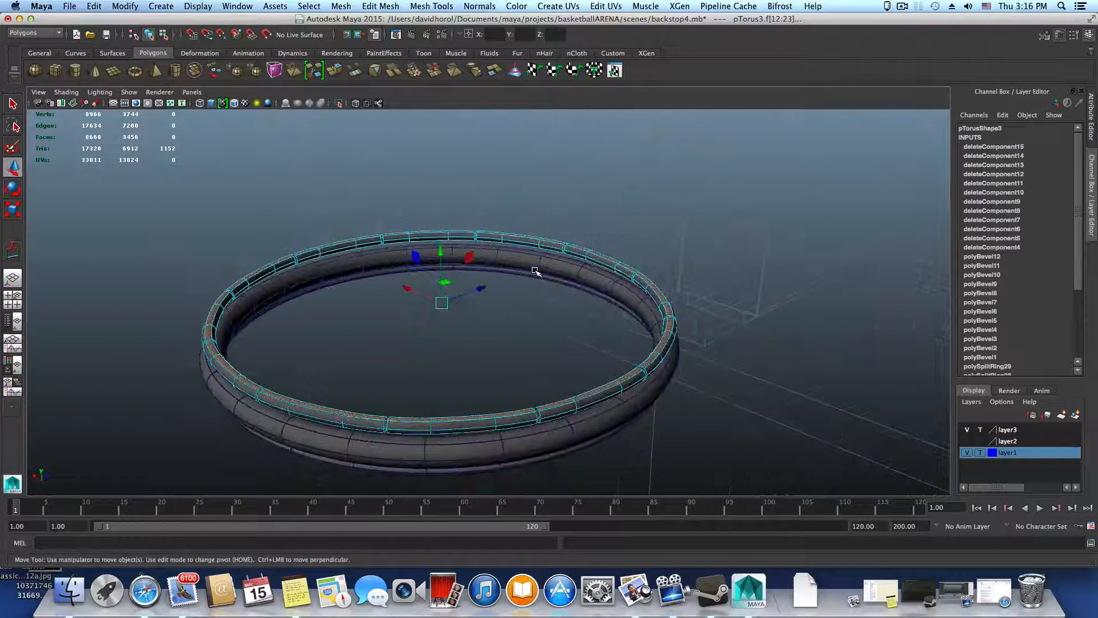
key("Delete")
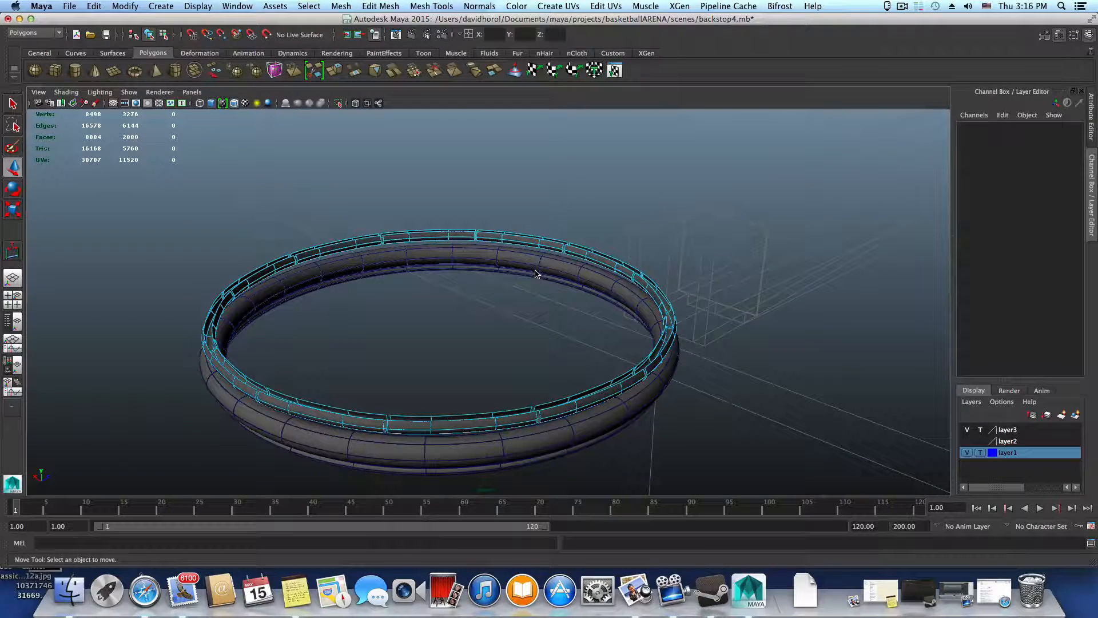
key("F8")
key("1")
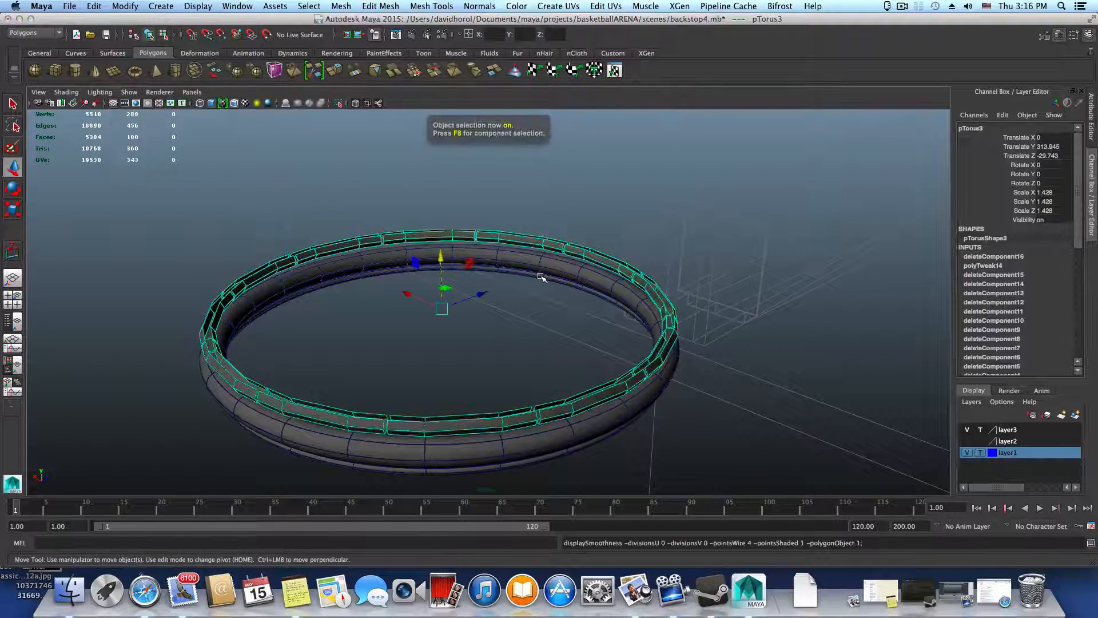
Lower the segmented ring along Y to about 308.199 so it sits below the thick ring
left_click_drag(567, 314, 535, 301, "alt")
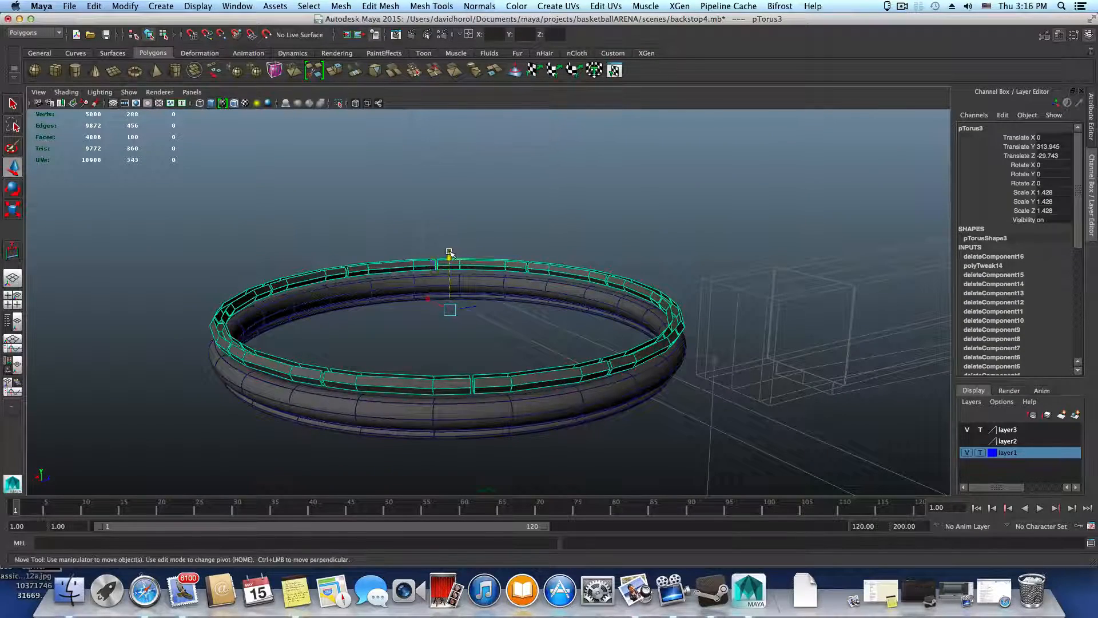
left_click_drag(449, 254, 457, 310)
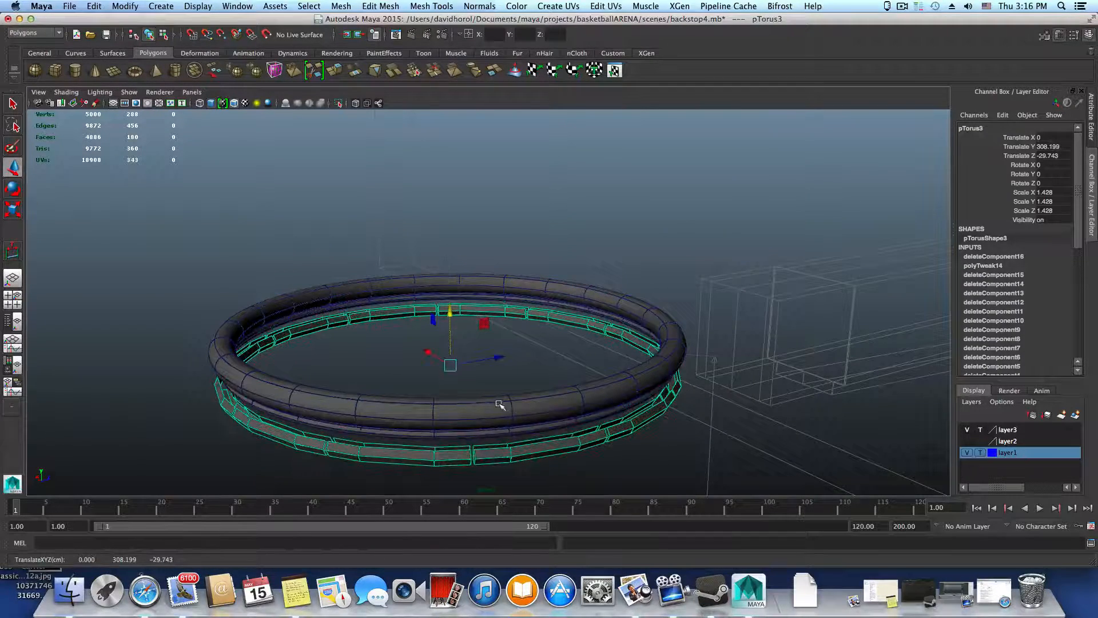
left_click_drag(500, 404, 488, 385, "alt")
right_click_drag(488, 385, 636, 411, "alt")
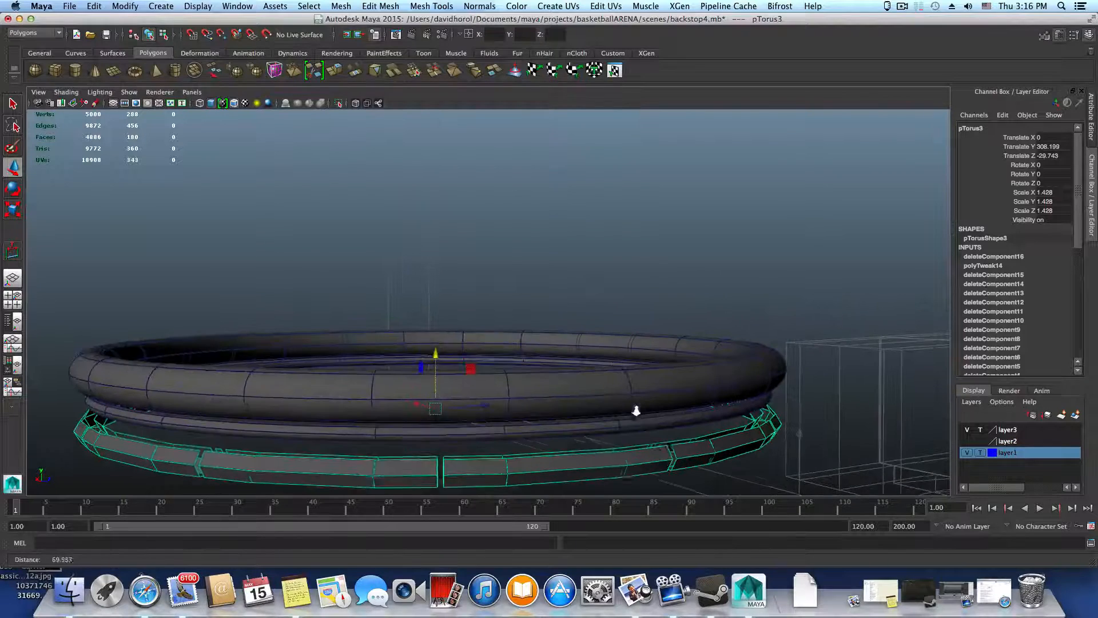
Turn off the thick ring's smooth preview and split the segment above a segmented-ring gap with a centred edge loop around the tube
left_click(568, 394)
key("1")
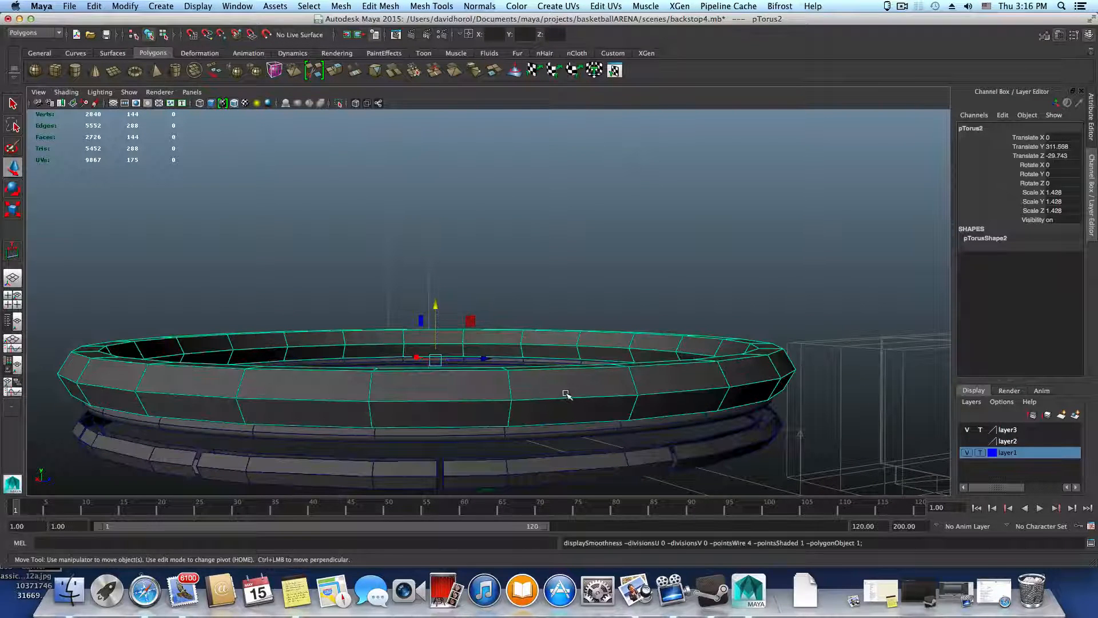
right_click(496, 390)
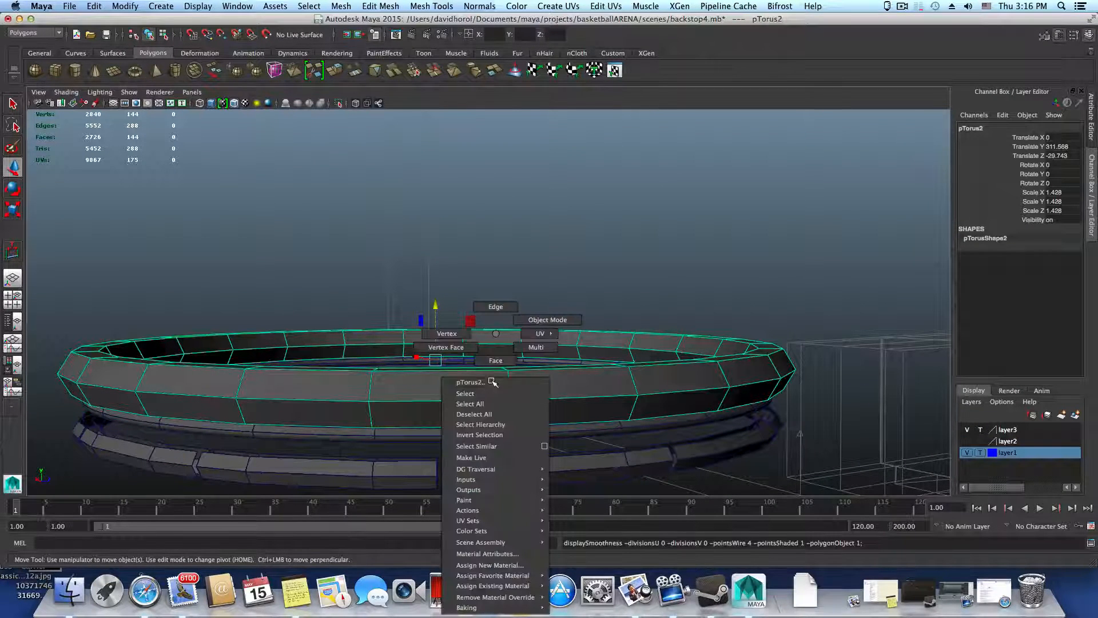
left_click(496, 307)
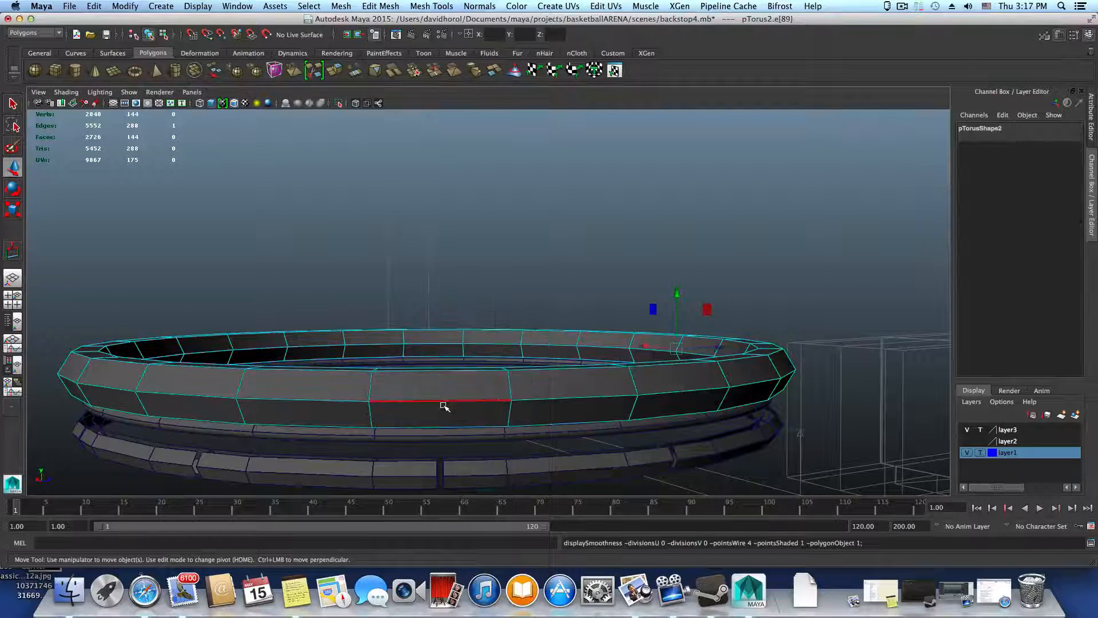
left_click(444, 401)
right_click(445, 401, "shift")
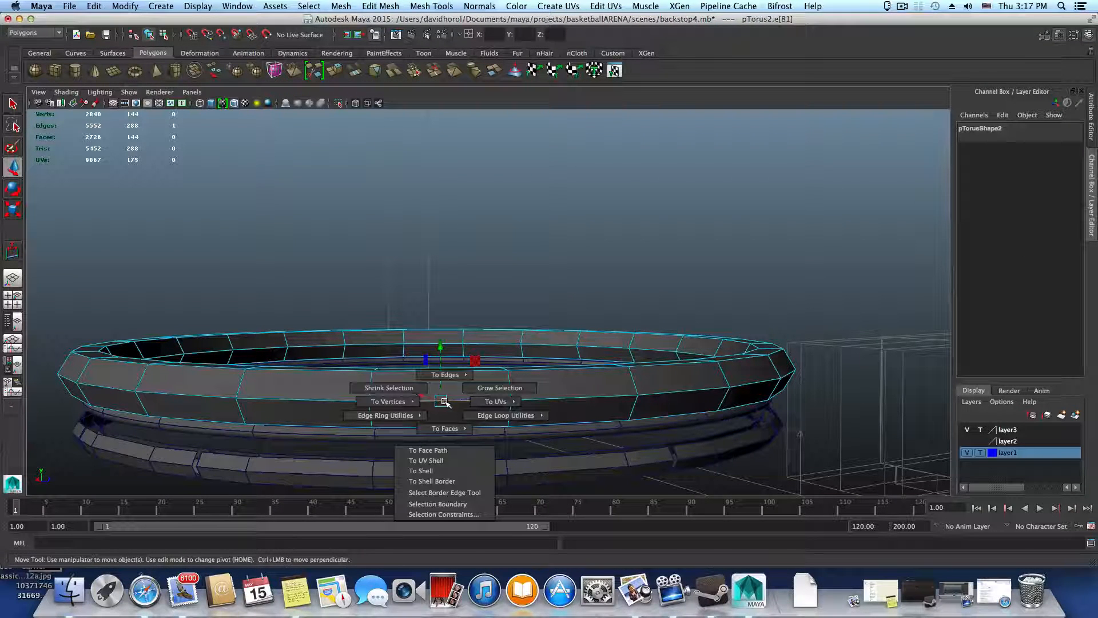
right_click_drag(444, 402, 452, 436, "shift")
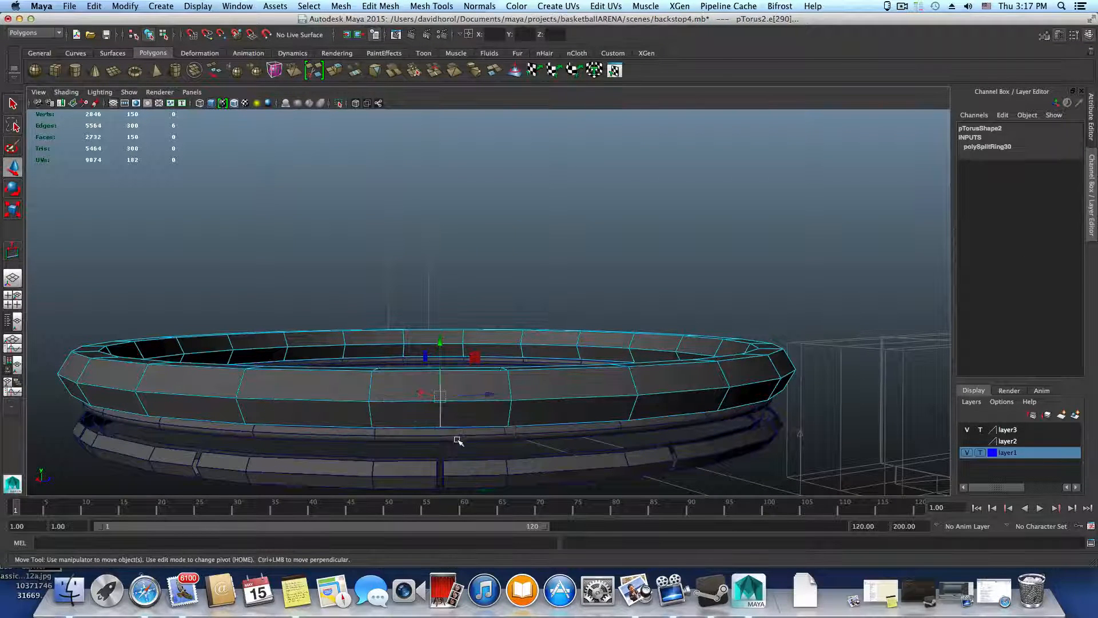
Insert two more centred edge loops around the thick ring's tube, in the segments above the next two gaps
left_click_drag(459, 441, 452, 378, "alt")
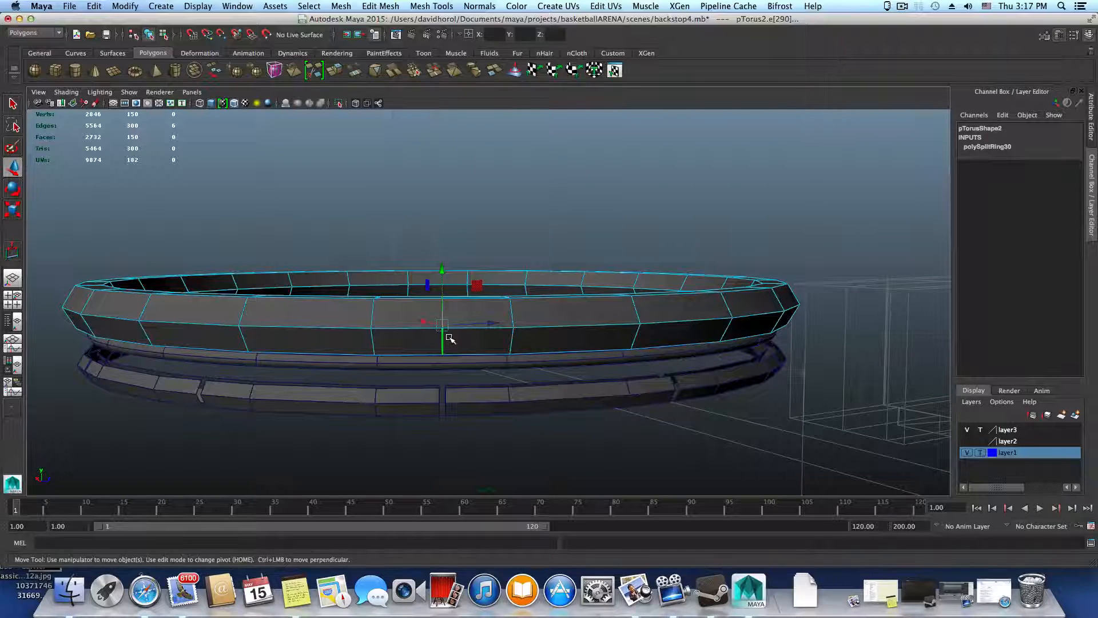
left_click_drag(593, 344, 530, 323, "alt")
left_click(517, 316)
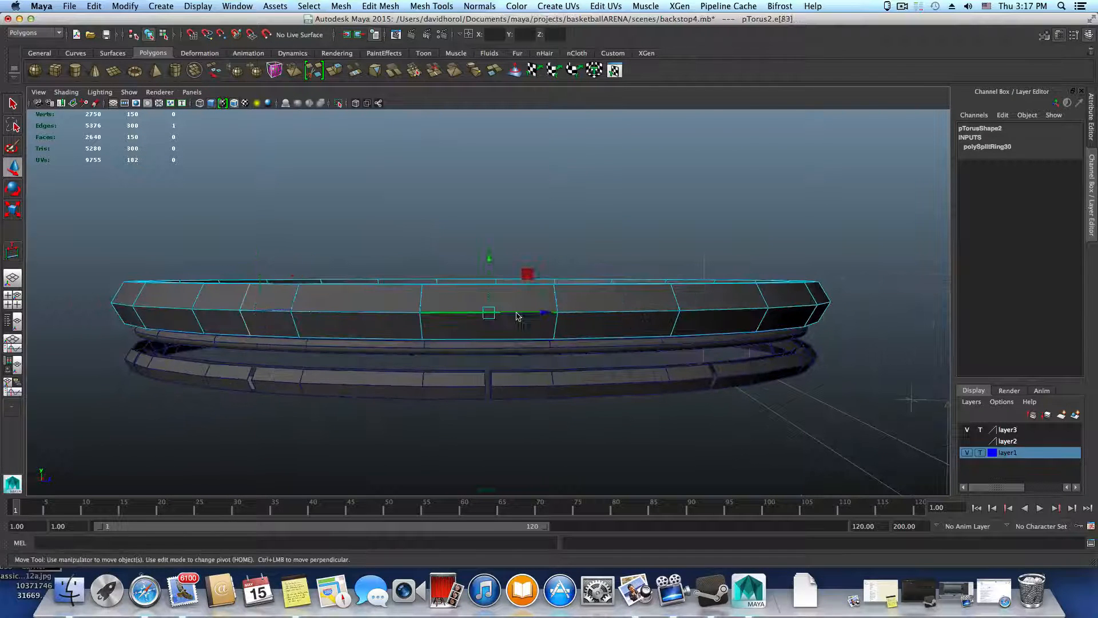
left_click(545, 318)
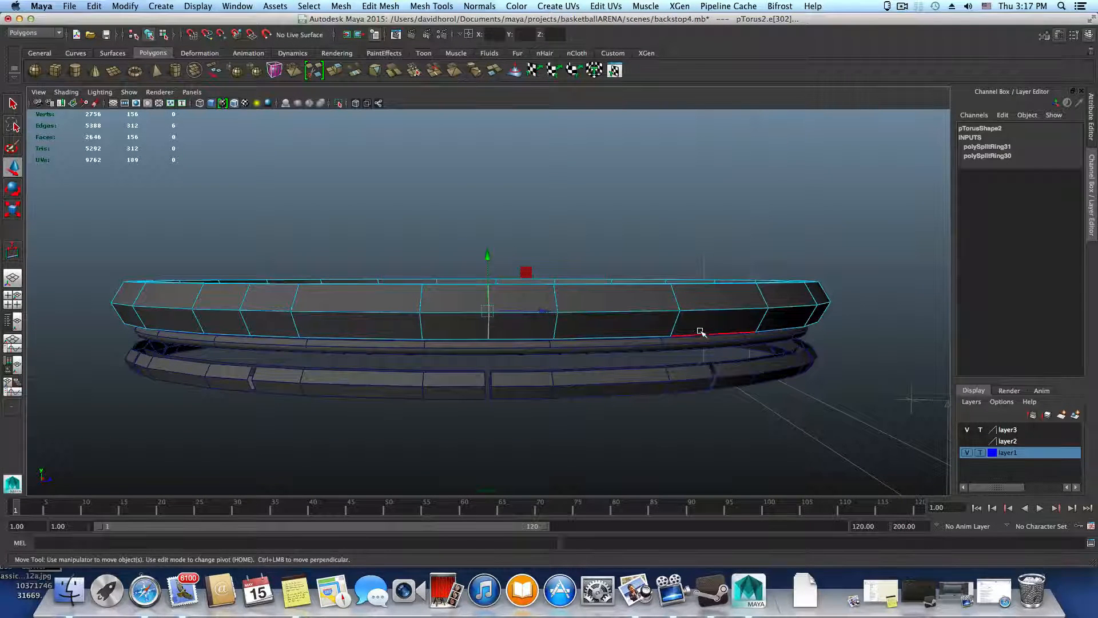
left_click_drag(701, 337, 667, 330, "alt")
key("g")
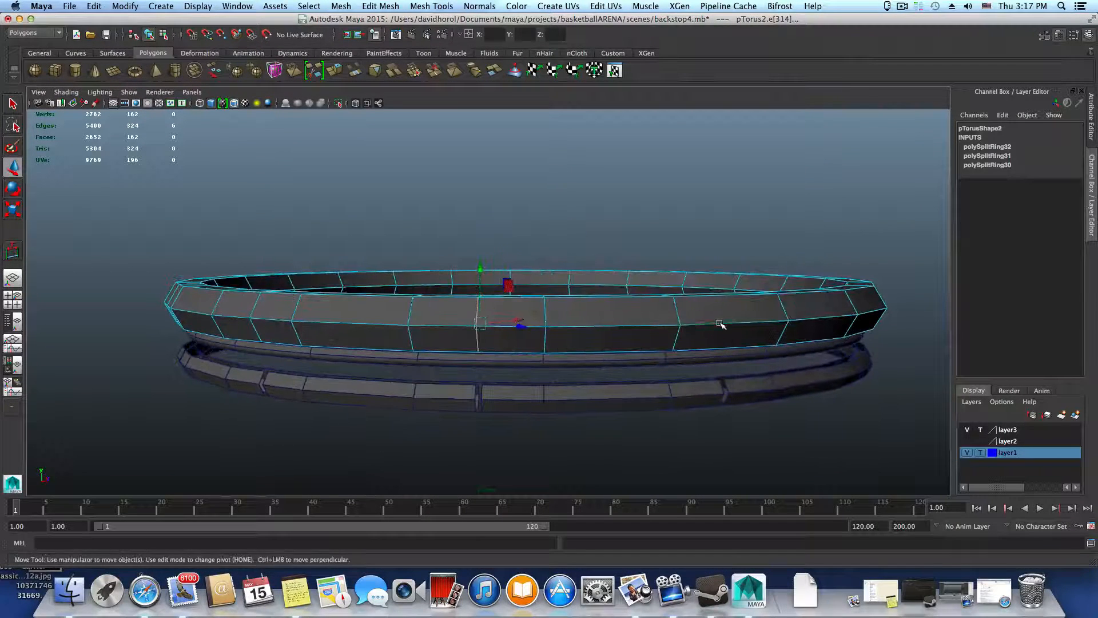
Insert four further centred edge loops across the thick ring's segments that line up with the following gaps
left_click(726, 327)
mouse_move(762, 346)
left_mouse_down("alt")
mouse_move(728, 335)
mouse_move(728, 362)
mouse_move(694, 327)
mouse_move(797, 385)
mouse_move(766, 326)
left_mouse_up("alt")
left_click(651, 329)
left_click(691, 329)
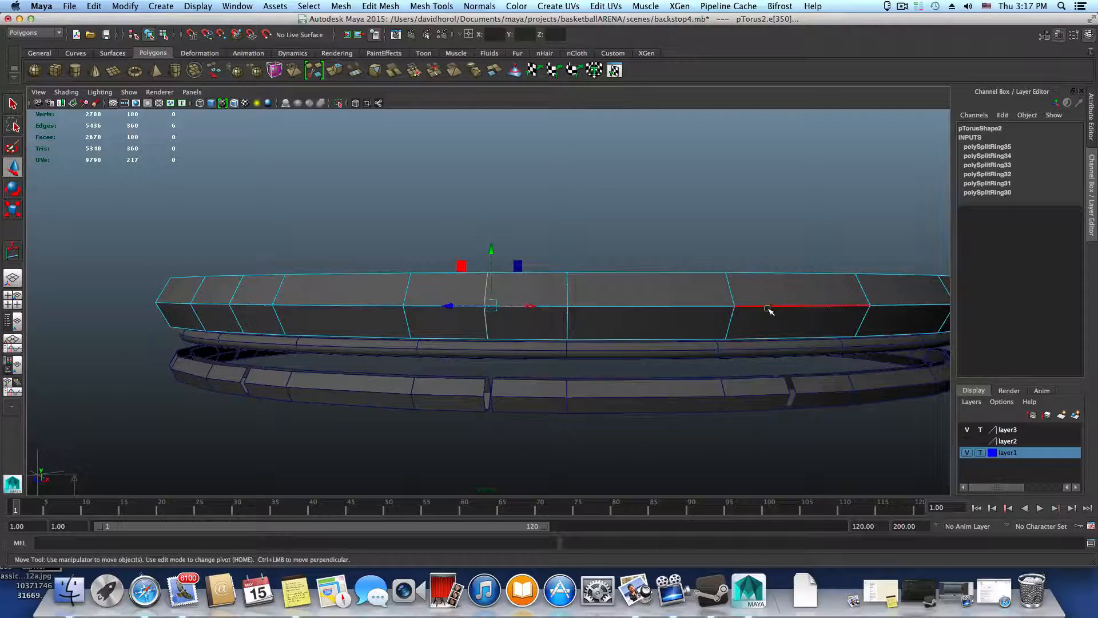
left_click(768, 309)
left_click_drag(829, 365, 559, 313, "alt")
left_click(800, 364)
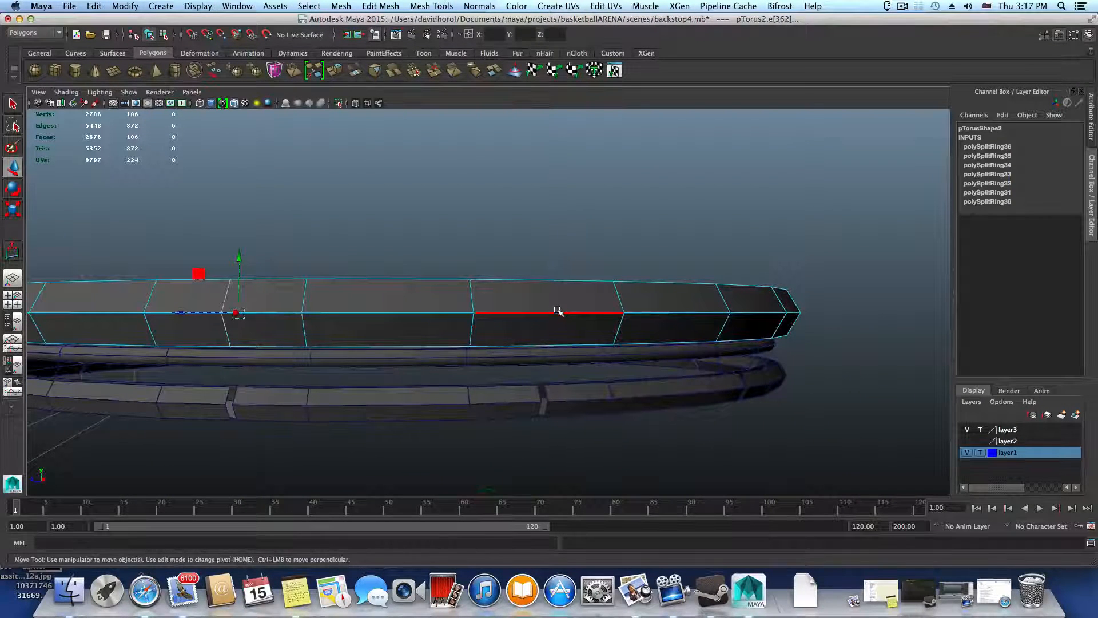
Insert the remaining five centred edge loops so the thick ring has one above every gap in the segmented ring
left_click(559, 313)
left_click_drag(657, 372, 486, 339, "alt")
left_click(525, 335)
left_click(534, 368)
left_click(496, 327)
left_click(498, 333)
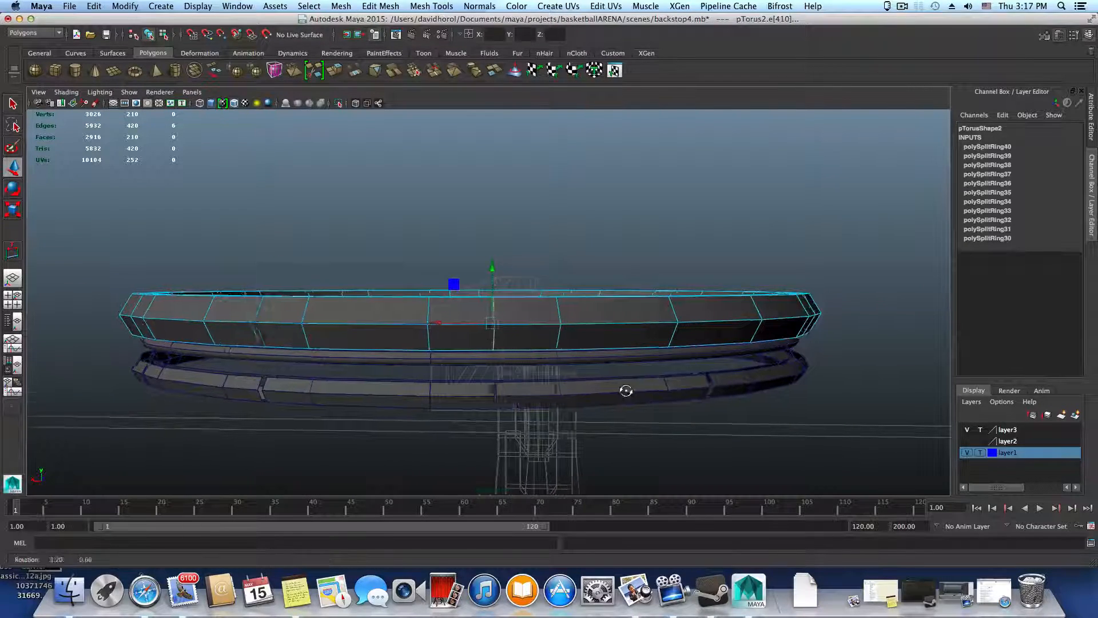
left_click_drag(625, 389, 600, 390, "alt")
left_click(606, 341)
left_click_drag(605, 340, 635, 382, "alt")
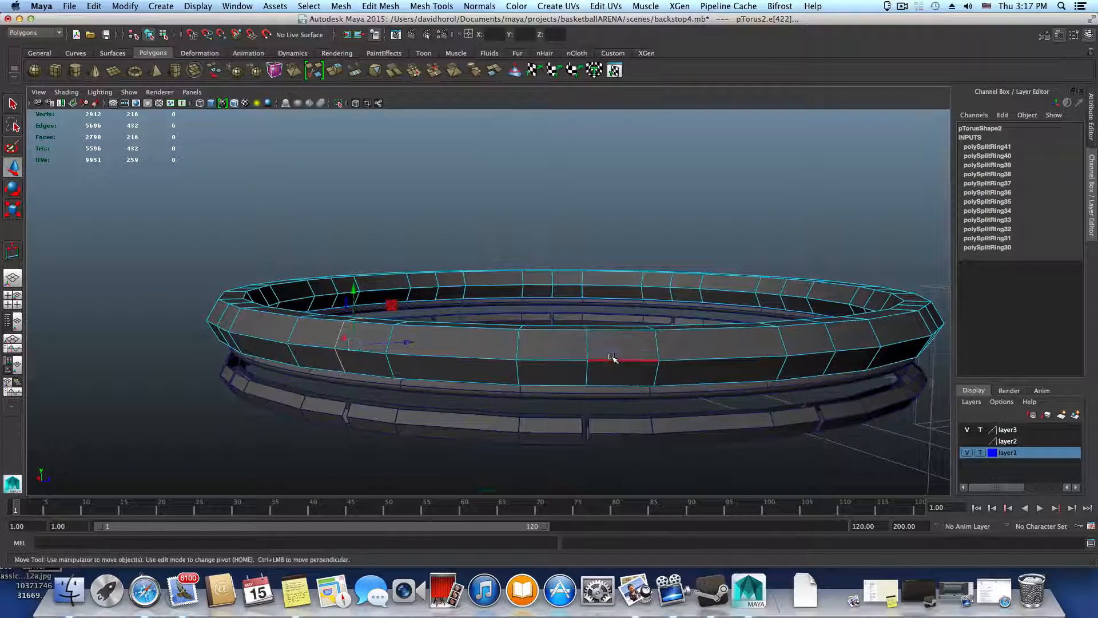
Select the first inserted edge loop on the thick ring and bevel it into a narrow strip above the gap
right_click_drag(588, 337, 587, 317)
double_click(588, 348)
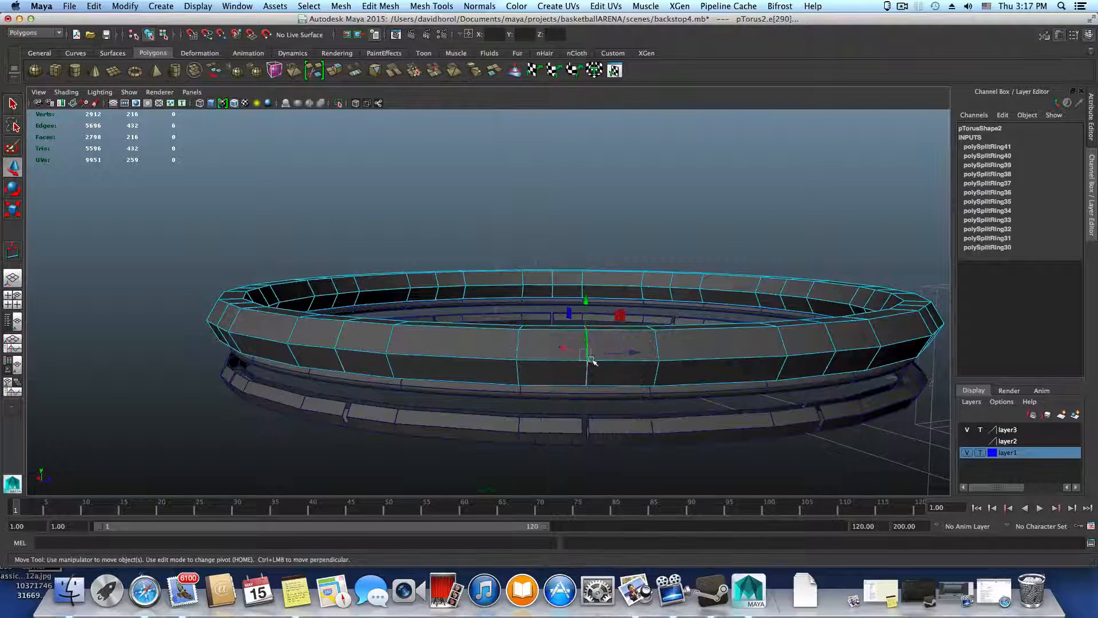
right_click_drag(593, 370, 660, 373, "shift")
left_click_drag(650, 374, 645, 370, "alt")
right_click_drag(646, 371, 687, 400, "alt")
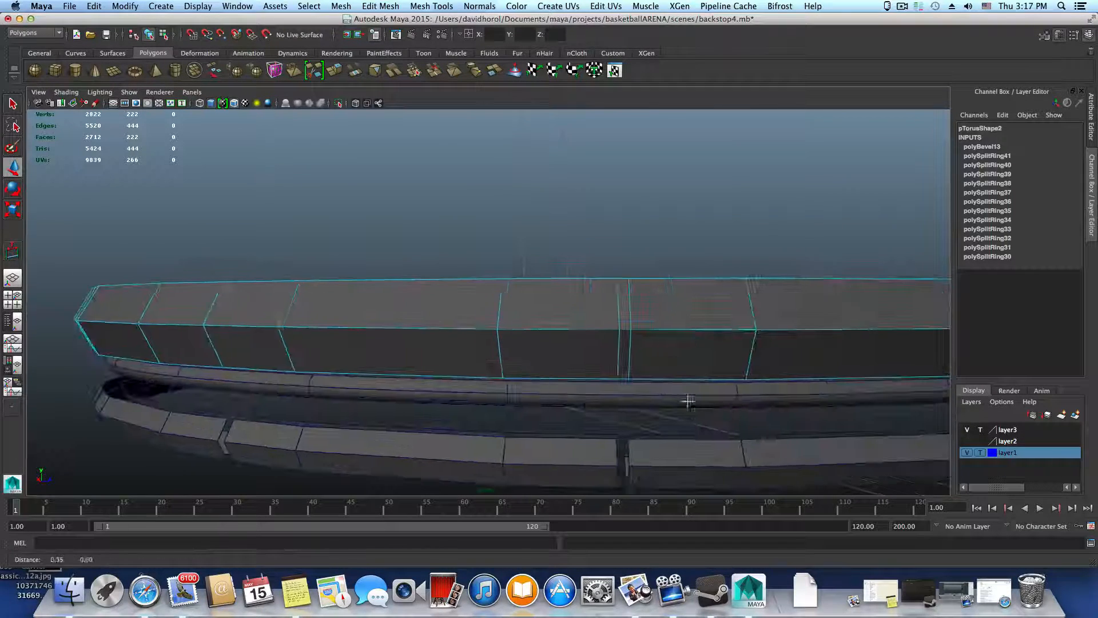
left_click_drag(686, 399, 675, 391, "alt")
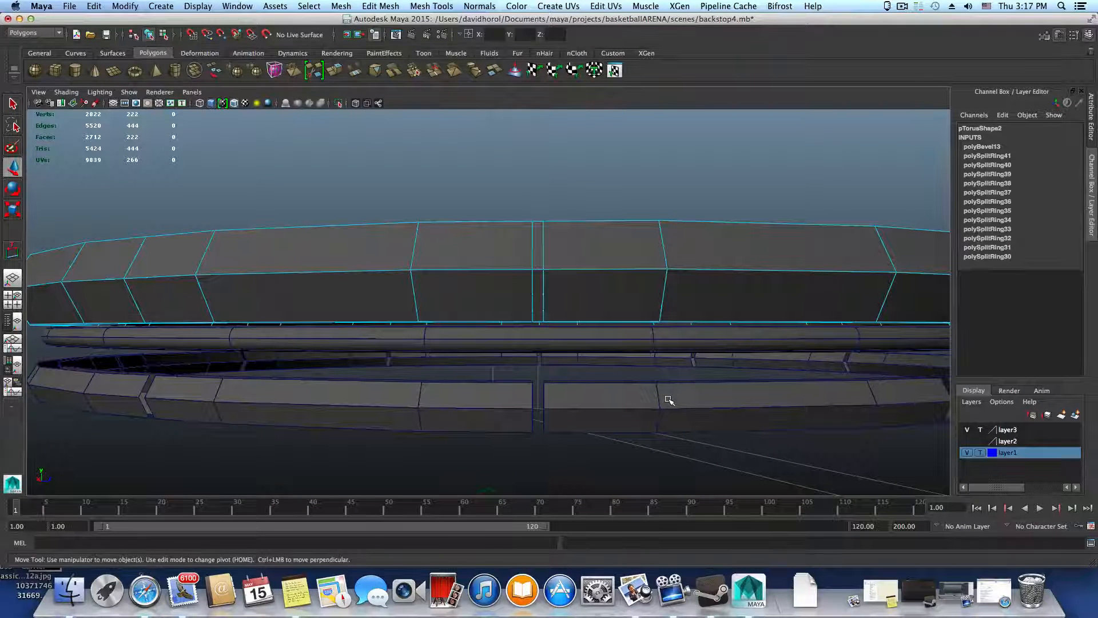
Raise the segmented ring against the thick ring's underside to compare its gap with the beveled strip, and undo the move
key("F8")
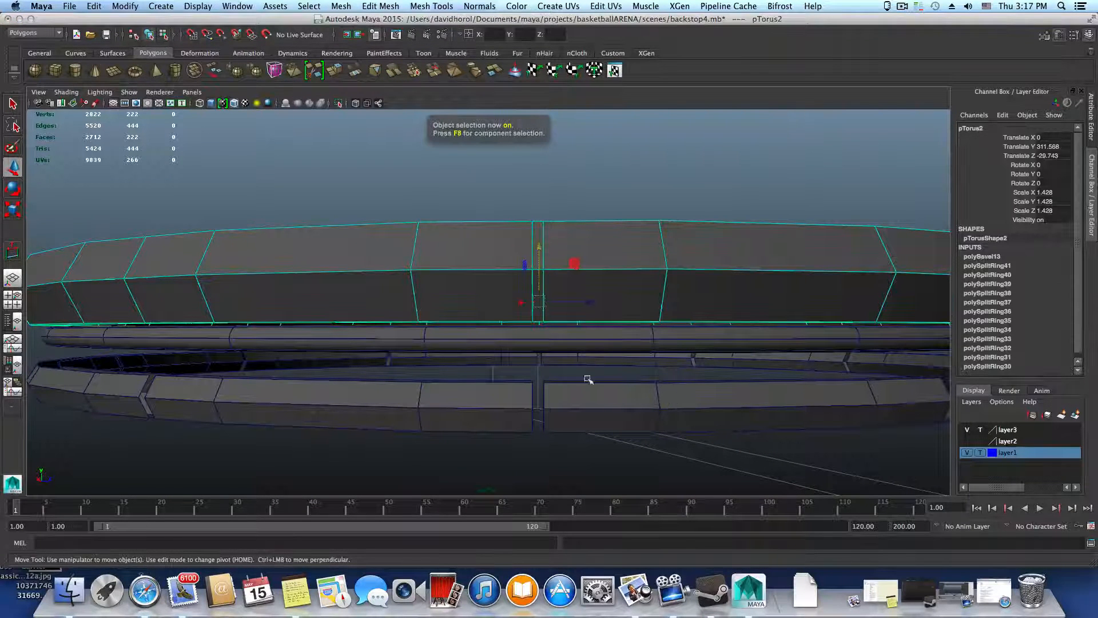
left_click(588, 399)
left_click_drag(543, 315, 539, 285)
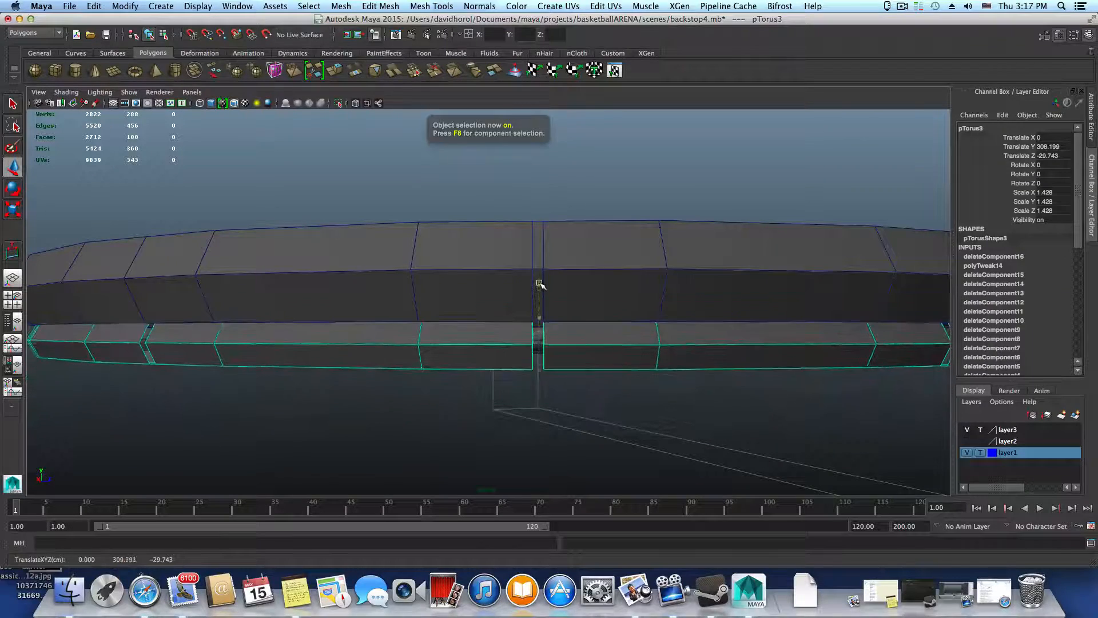
right_click_drag(548, 296, 662, 343, "alt")
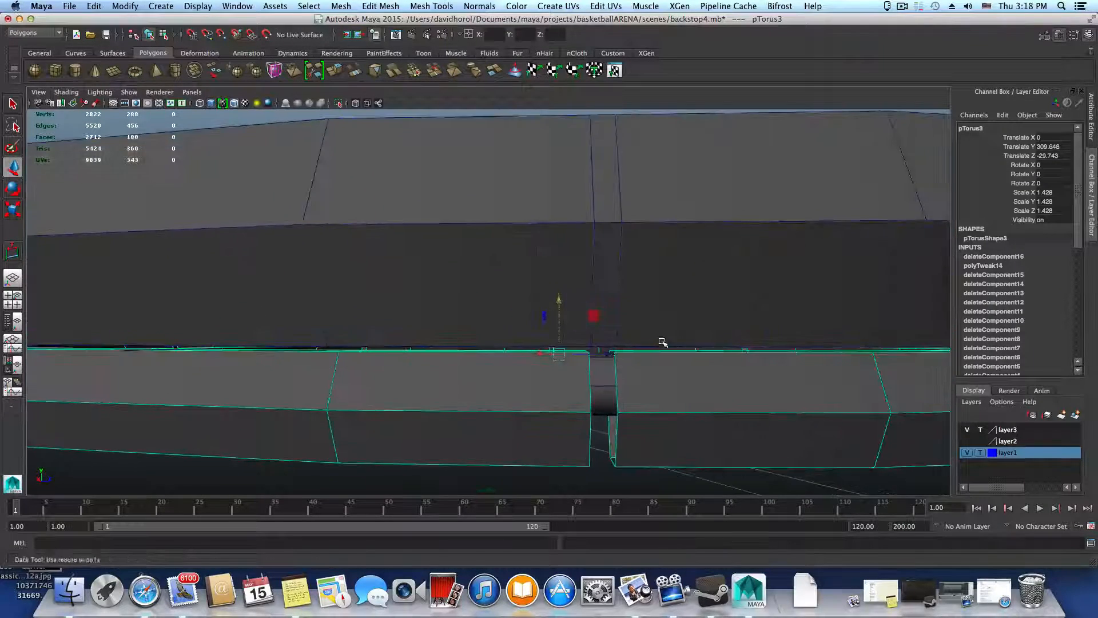
middle_click_drag(662, 344, 617, 344, "alt")
right_click_drag(618, 343, 645, 346, "alt")
left_click_drag(644, 346, 647, 346, "alt")
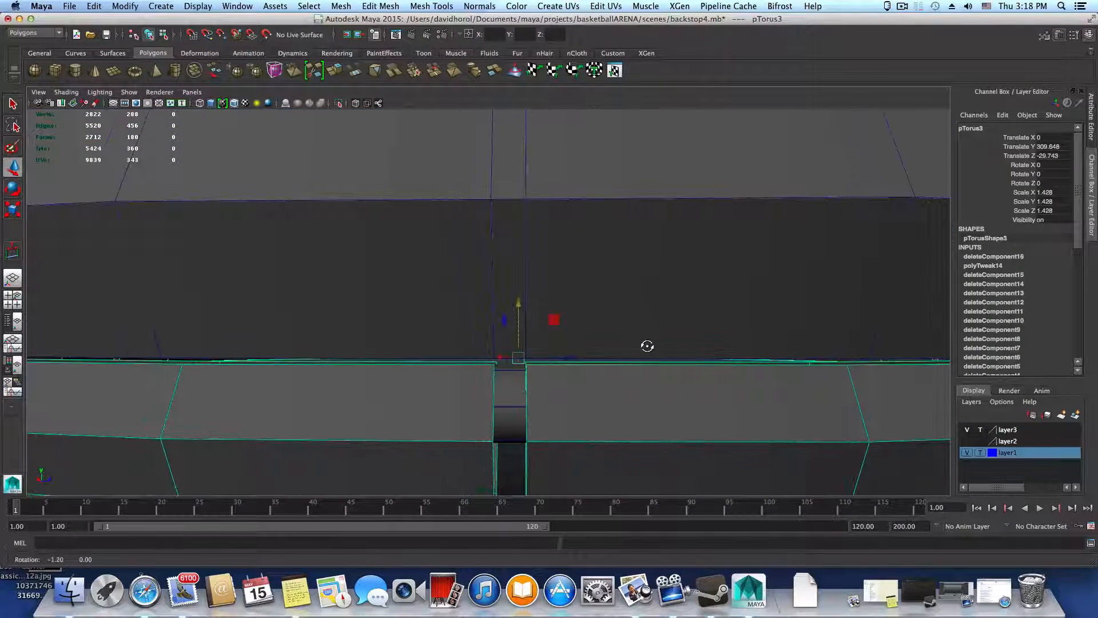
key("super+z")
Bevel the next two centred edge loops around the thick ring into narrow strips matching the segmented ring's gaps
right_click_drag(688, 357, 482, 346, "alt")
left_click(538, 285)
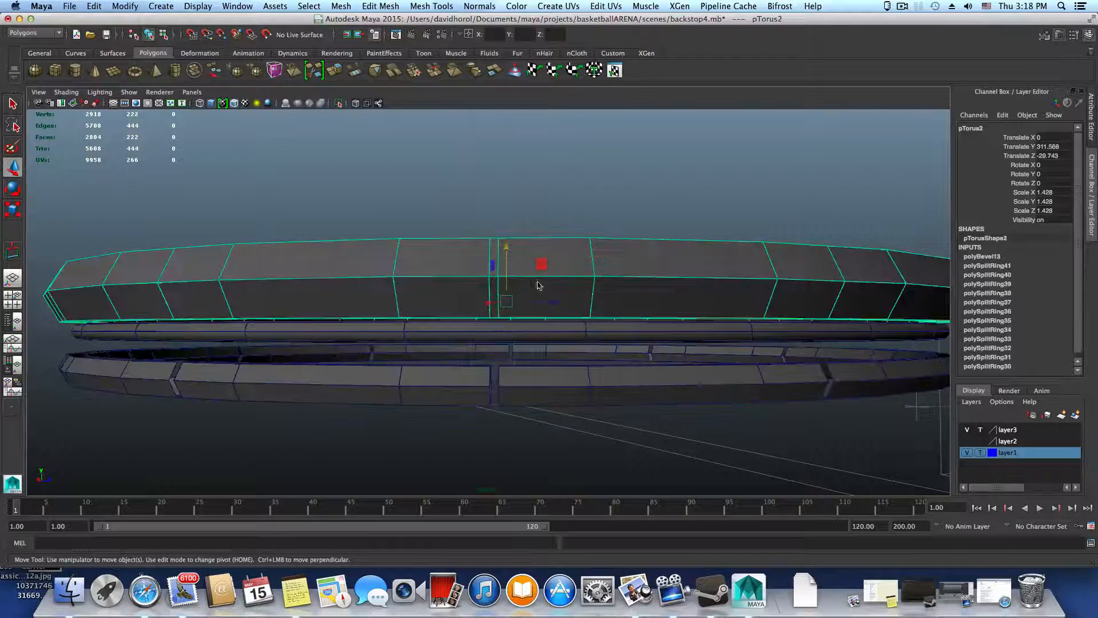
left_click_drag(531, 284, 597, 318, "alt")
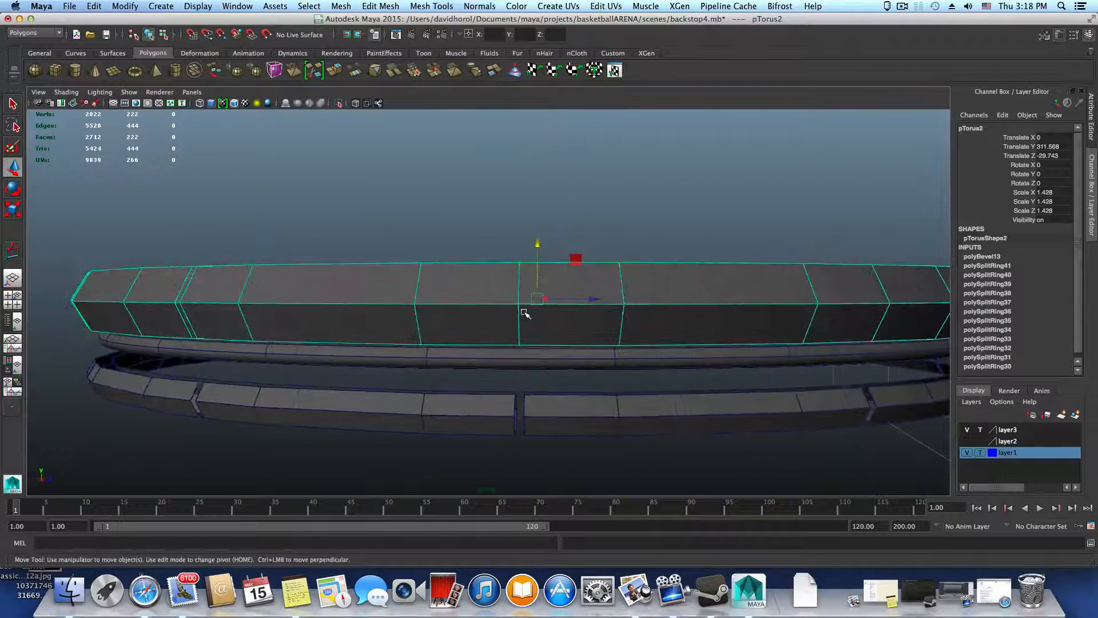
right_click_drag(525, 314, 520, 284)
double_click(520, 291)
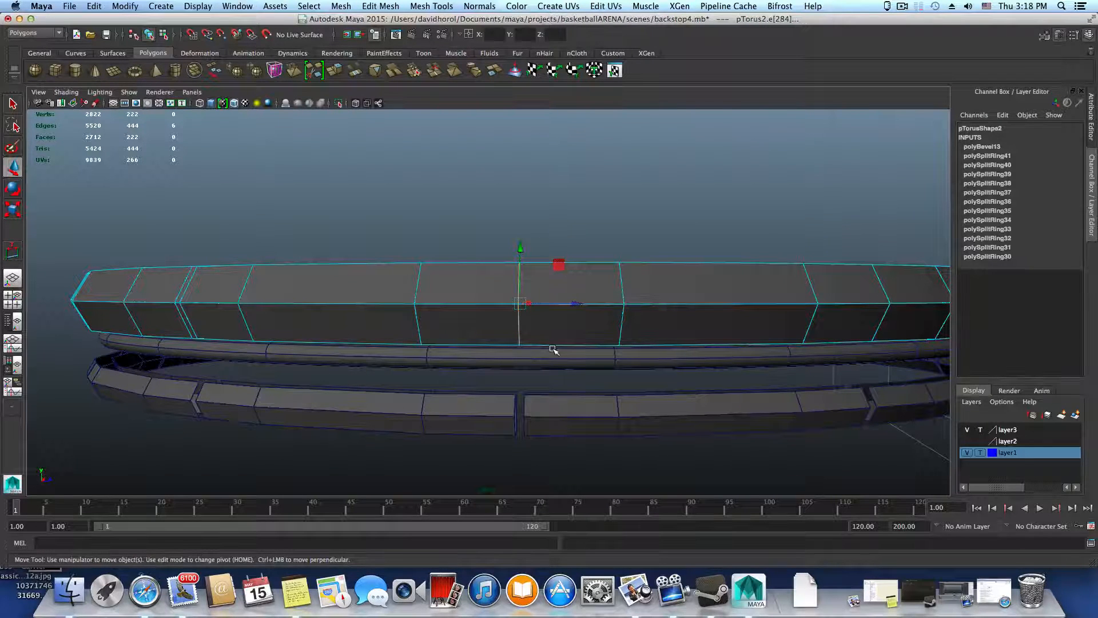
key("g")
left_click_drag(713, 362, 676, 373, "alt")
left_click(645, 334)
double_click(645, 334)
key("g")
Bevel the following three edge loops on the thick ring with the same narrow width
left_click(707, 325)
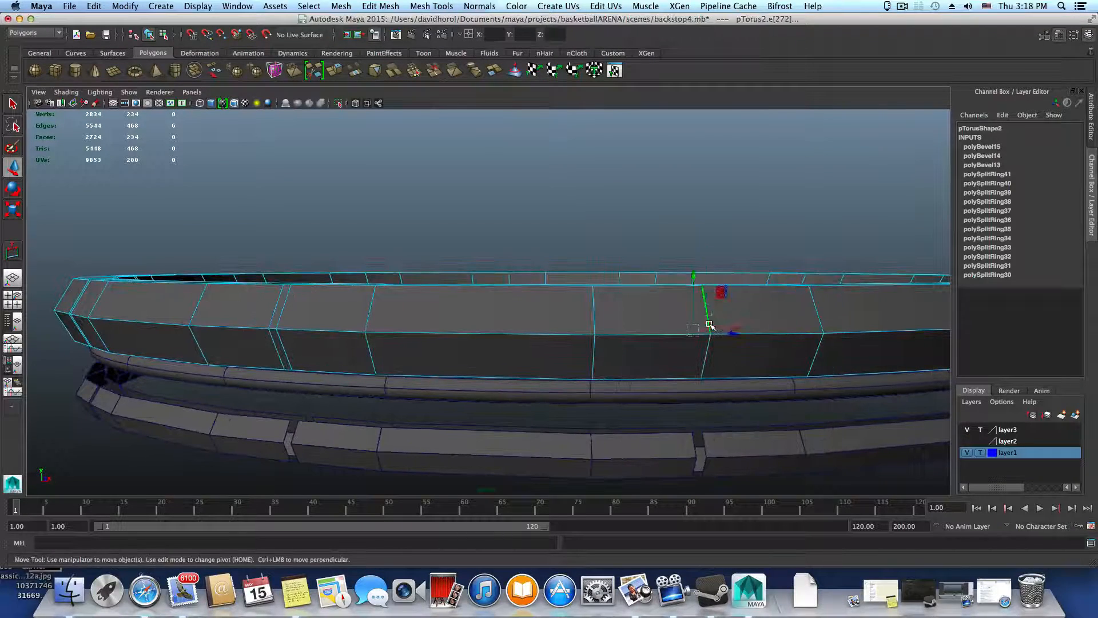
key("g")
left_click_drag(755, 343, 572, 349, "alt")
left_click(569, 350)
key("g")
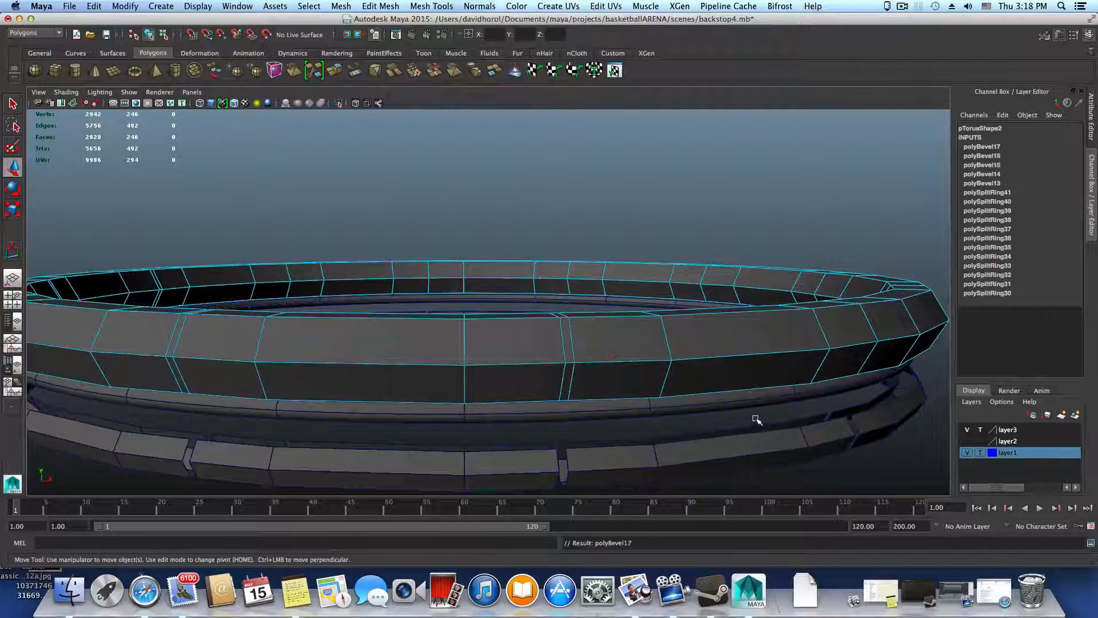
left_click_drag(757, 417, 613, 376, "alt")
left_click(615, 381)
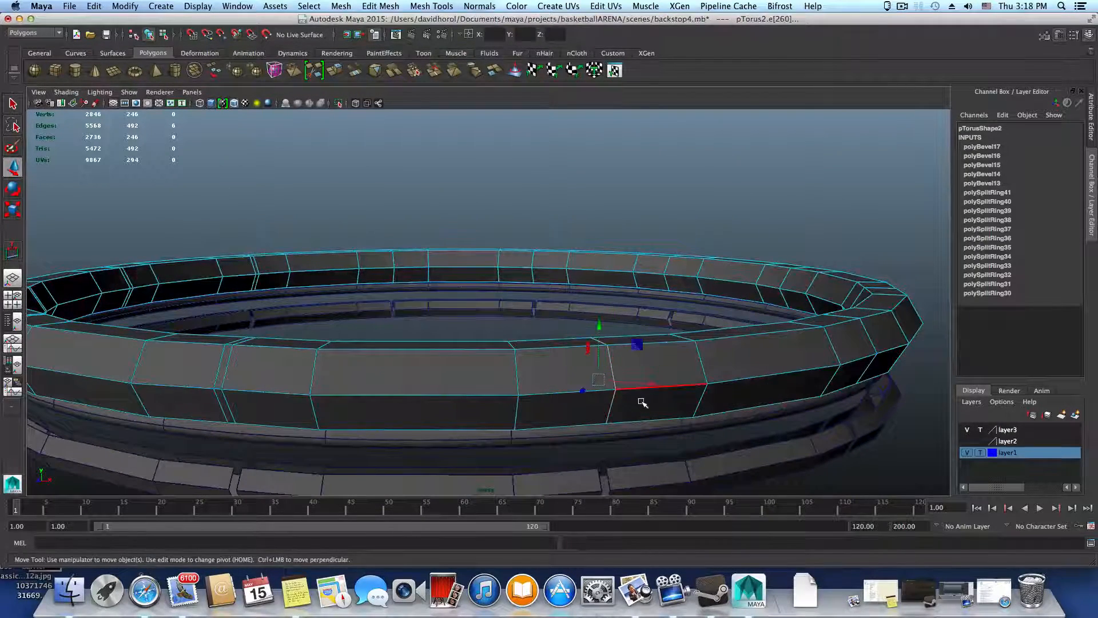
key("g")
Continue around the thick ring and bevel two more centred edge loops above the segmented ring's gaps
left_click_drag(748, 429, 598, 375, "alt")
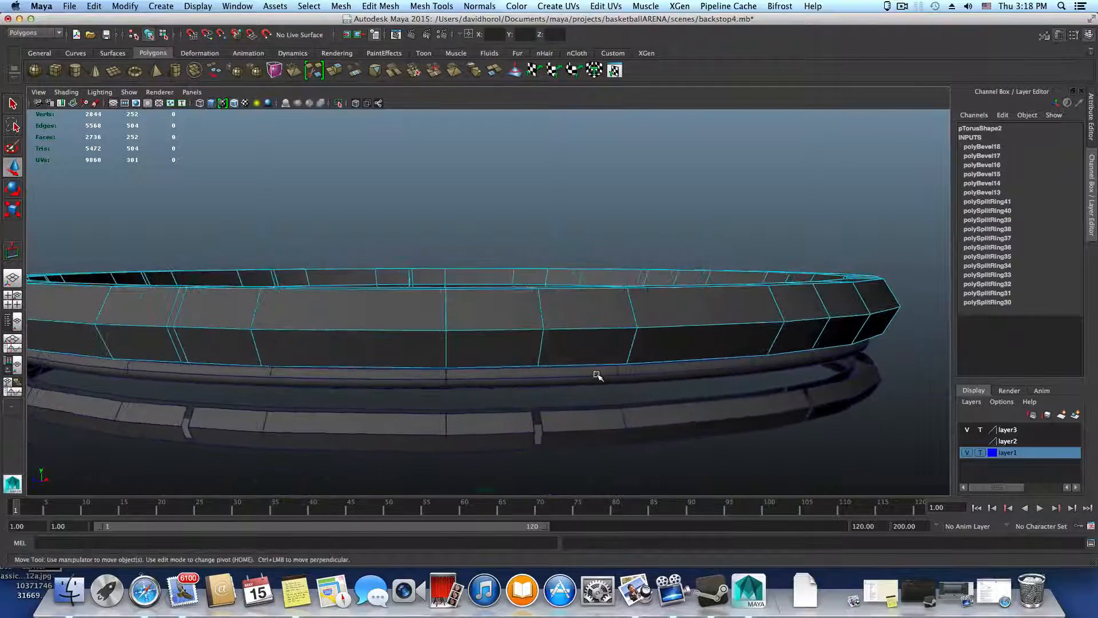
right_click(545, 325)
left_click(544, 306)
left_click(567, 327)
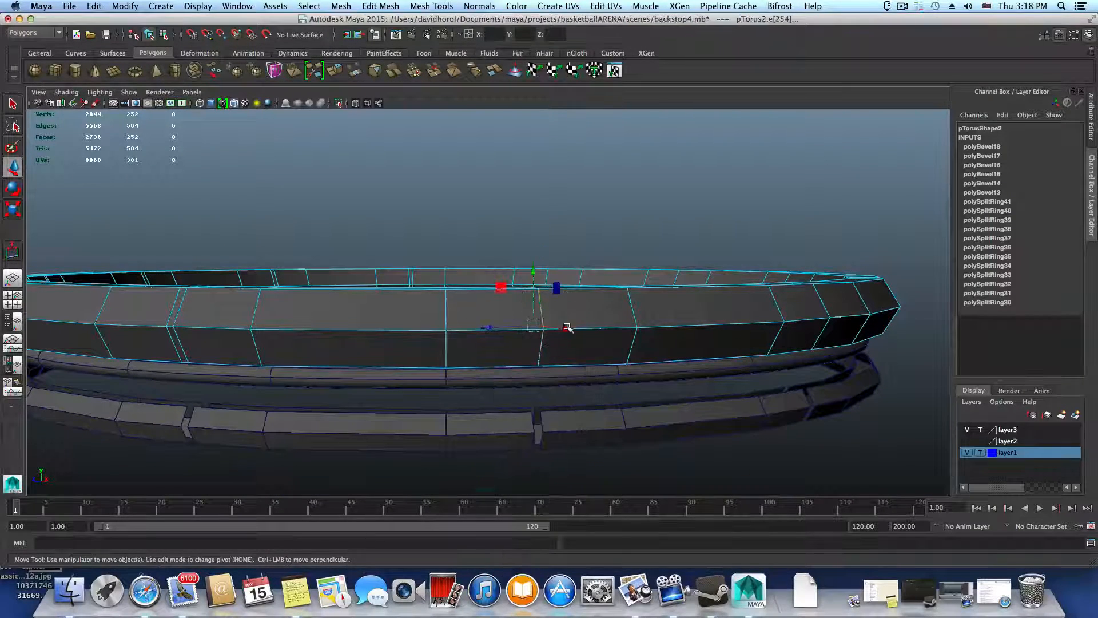
key("g")
left_click_drag(632, 360, 545, 338, "alt")
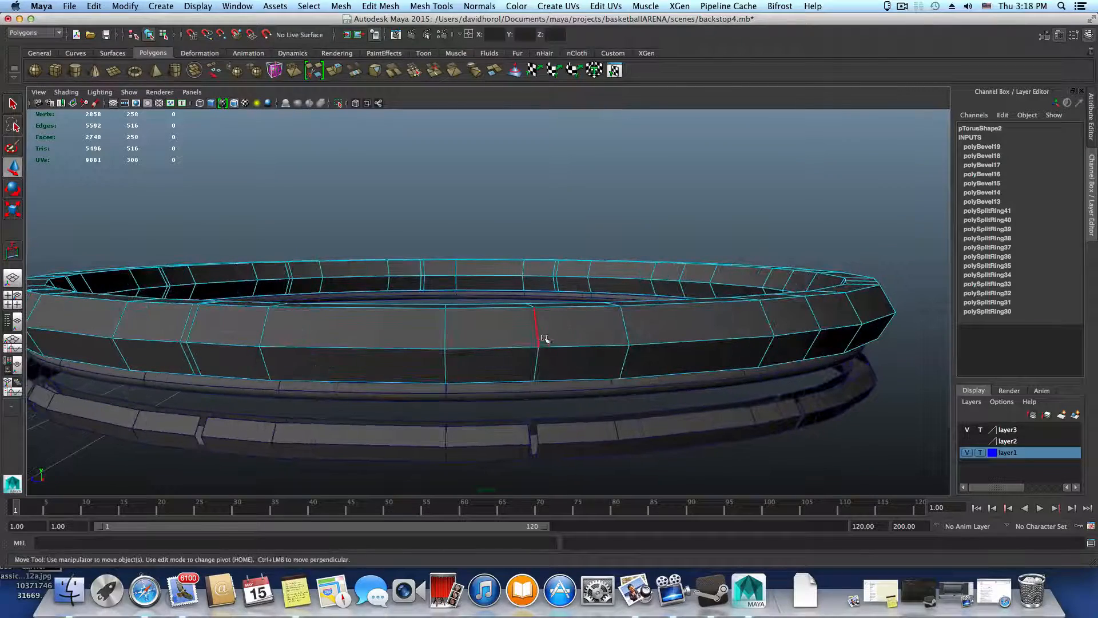
left_click(538, 337)
key("g")
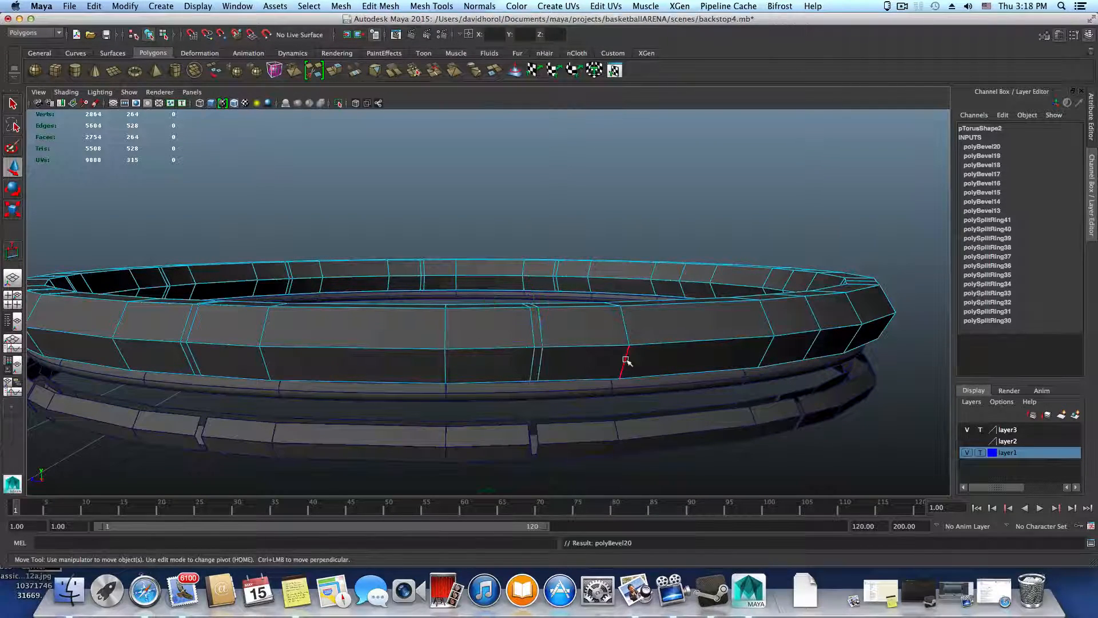
Select the next unbeveled edge loop above a gap on the thick ring and bevel it into a narrow strip
left_click_drag(626, 363, 375, 344, "alt")
left_click_drag(655, 367, 579, 350, "alt")
left_click_drag(501, 357, 519, 363, "alt")
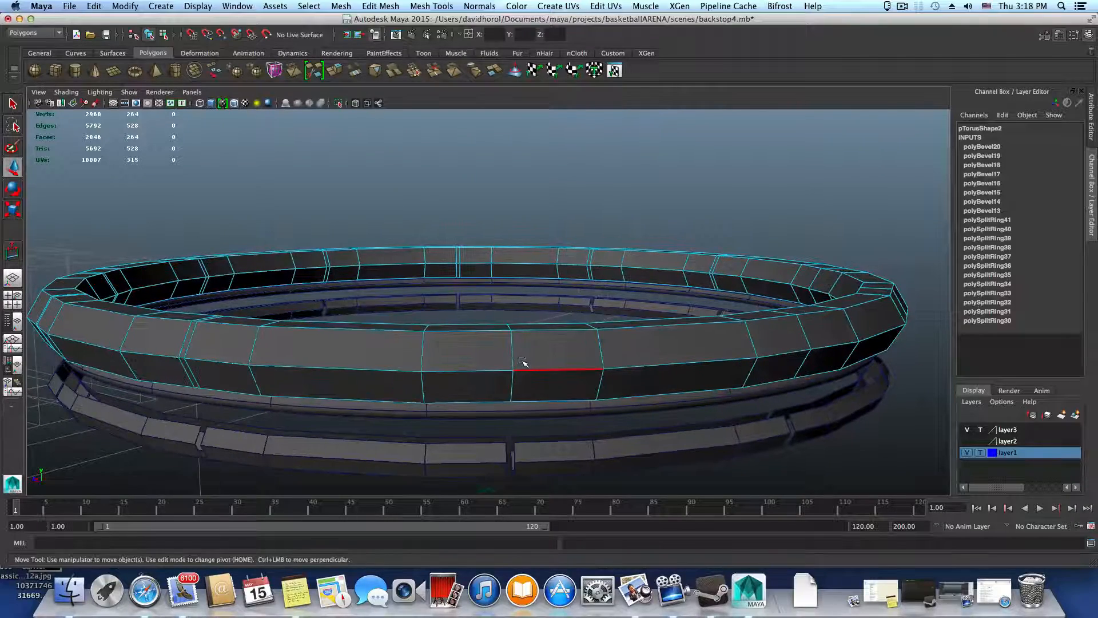
right_click_drag(522, 334, 522, 360)
right_click_drag(522, 321, 522, 318)
left_click(513, 349)
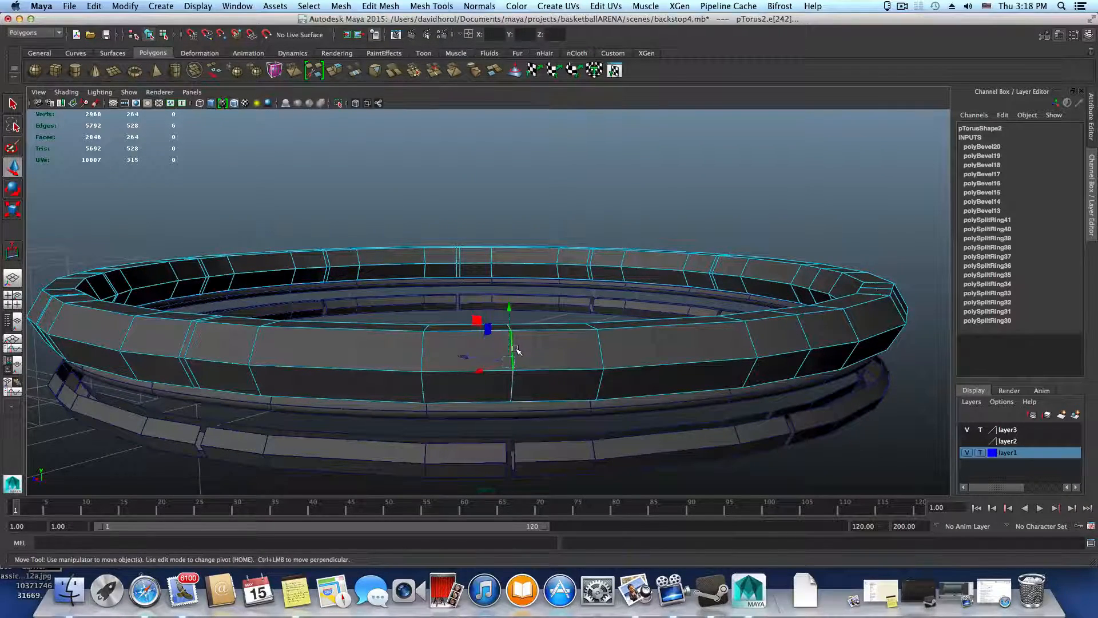
key("g")
Bevel the last three centred edge loops so the thick ring has a narrow strip above every gap
left_click_drag(559, 366, 618, 383, "alt")
left_click(574, 372)
key("g")
left_click(660, 363)
key("g")
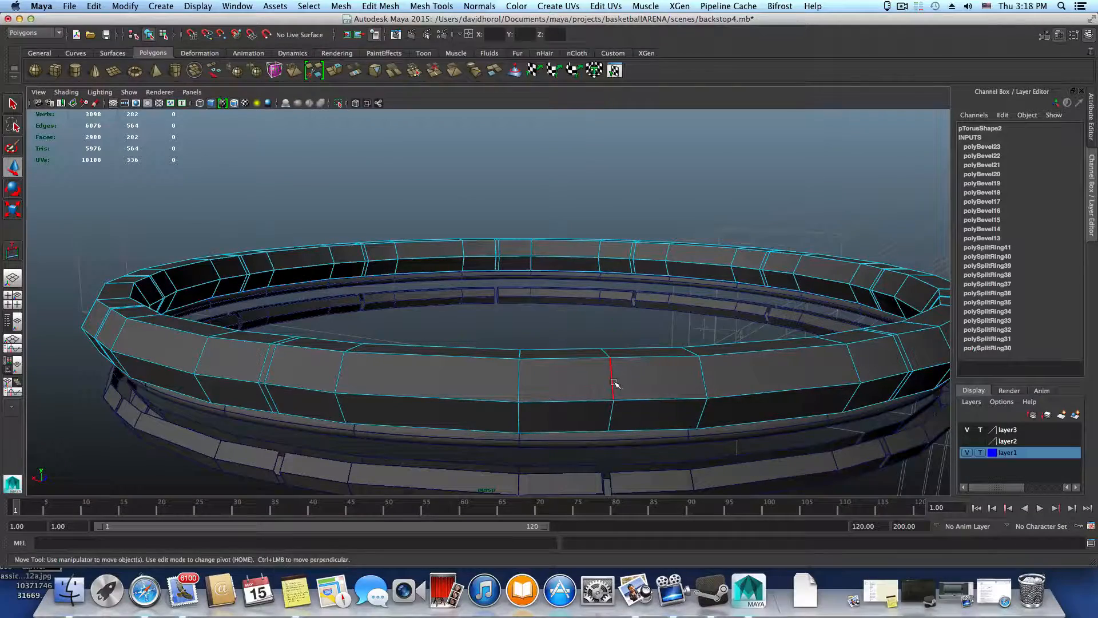
left_click(614, 382)
key("g")
Return to object selection and raise the thick ring far above the other rings, to about 369.05 in Y
mouse_move(692, 400)
left_mouse_down("alt")
mouse_move(682, 399)
mouse_move(704, 404)
mouse_move(652, 385)
mouse_move(736, 397)
mouse_move(710, 410)
mouse_move(696, 396)
left_mouse_up("alt")
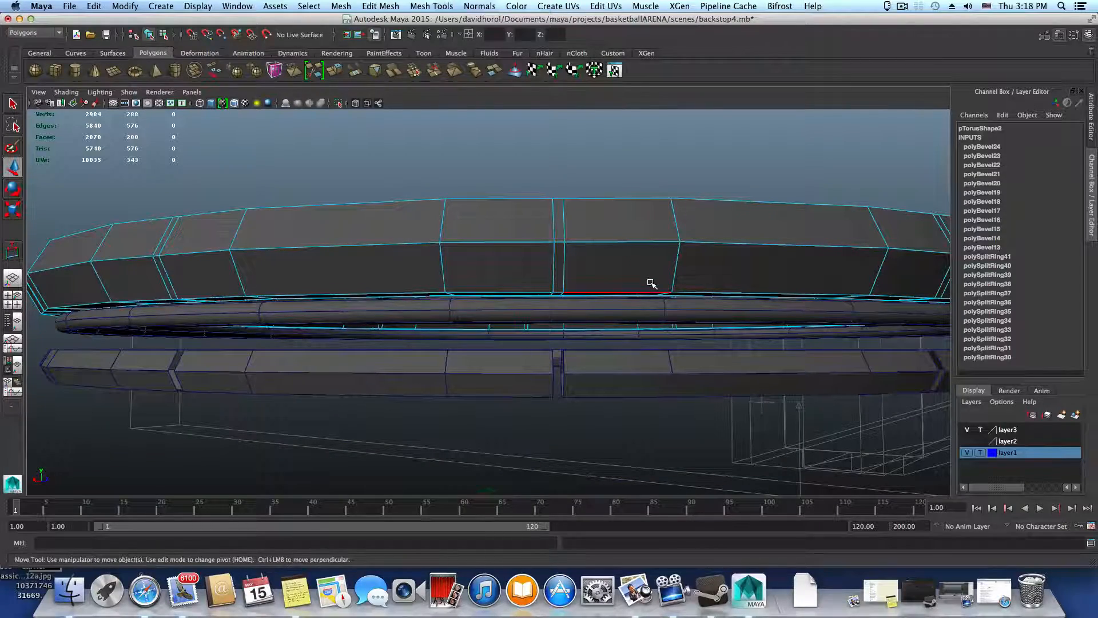
key("F8")
left_click_drag(532, 245, 630, 227)
middle_click_drag(631, 227, 589, 322, "alt")
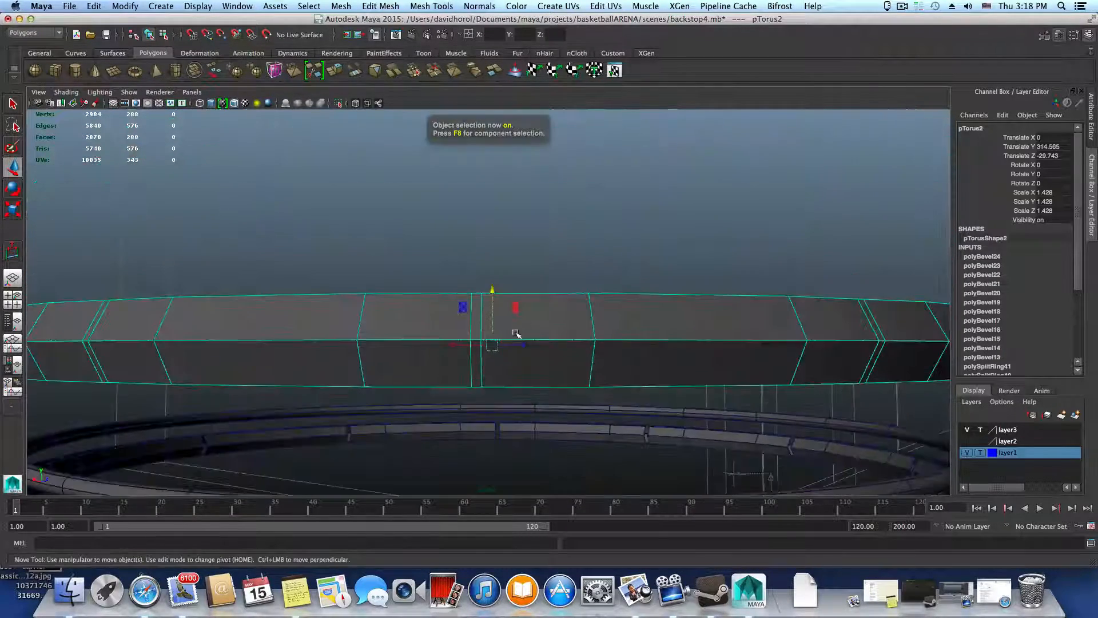
left_click_drag(492, 290, 517, 150)
middle_click_drag(593, 221, 597, 308, "alt")
left_click_drag(496, 222, 526, 245)
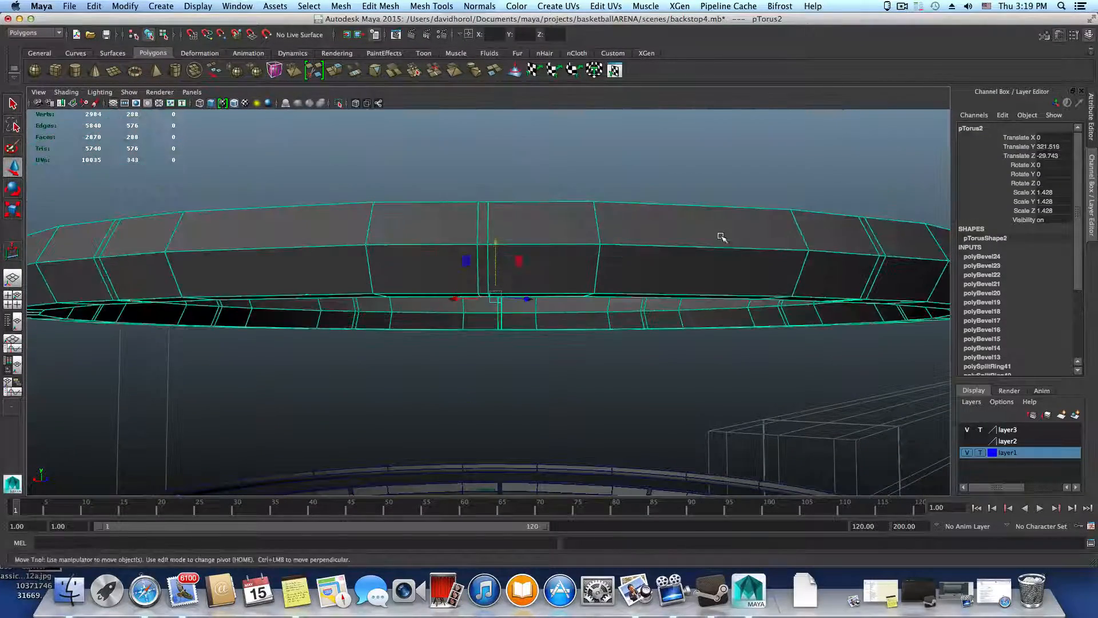
right_click_drag(721, 238, 523, 320, "alt")
left_click_drag(491, 246, 495, 70)
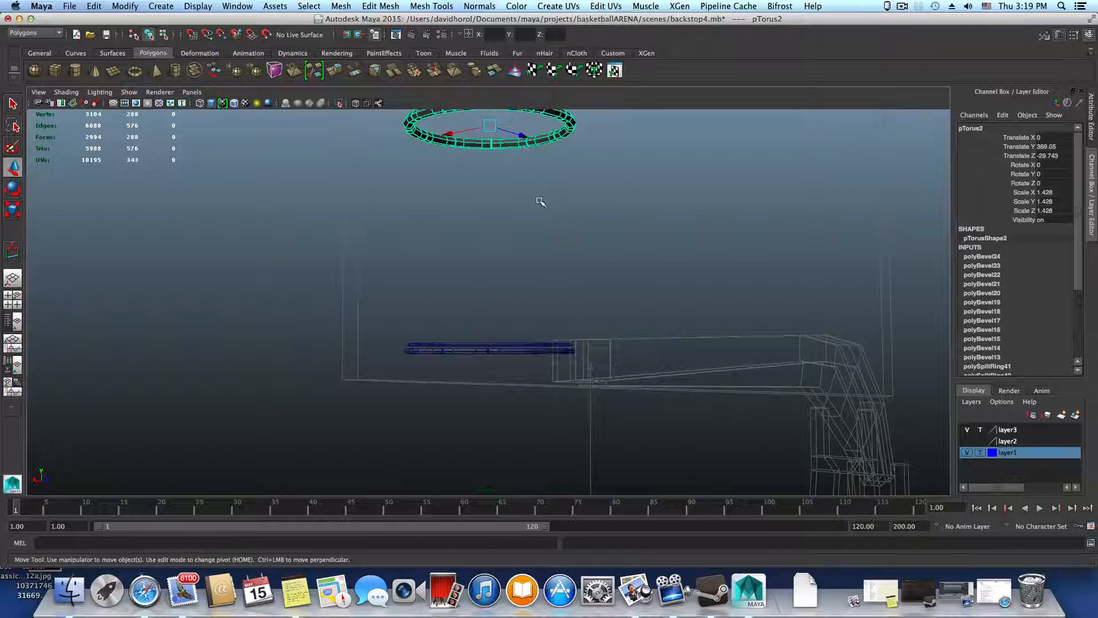
Select the segmented ring and raise it away from the thin ring to just below the thick ring, about 354.95 in Y
middle_click_drag(540, 202, 539, 407, "alt")
left_click_drag(538, 407, 559, 348, "alt")
right_click_drag(559, 348, 777, 413, "alt")
right_click_drag(630, 360, 750, 412, "alt")
middle_click_drag(750, 412, 731, 478, "alt")
mouse_move(731, 475)
left_mouse_down("alt")
mouse_move(716, 444)
mouse_move(708, 522)
mouse_move(742, 467)
left_mouse_up("alt")
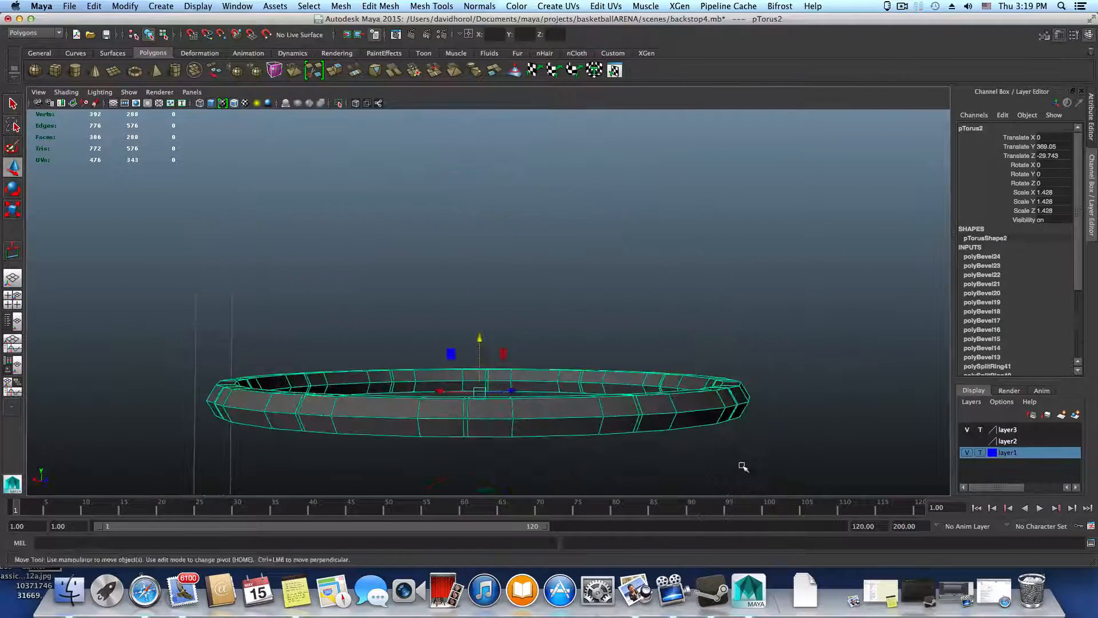
right_click_drag(743, 466, 579, 444, "alt")
middle_click_drag(579, 444, 591, 241, "alt")
right_click_drag(591, 240, 500, 275, "alt")
middle_click_drag(535, 309, 535, 221, "alt")
left_click(548, 458)
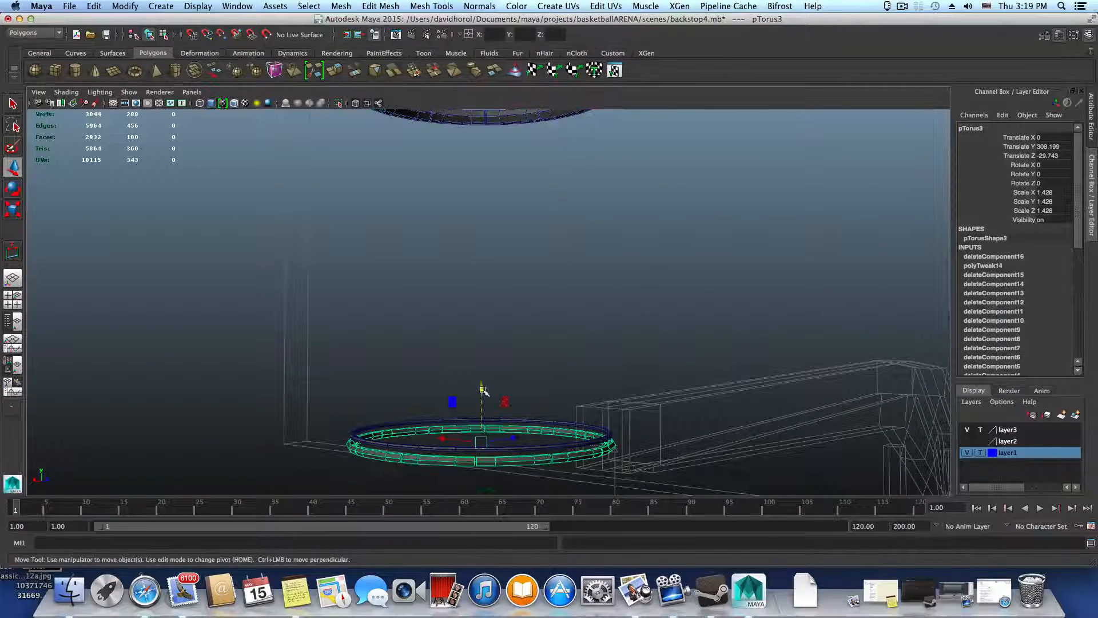
left_click_drag(480, 386, 484, 109)
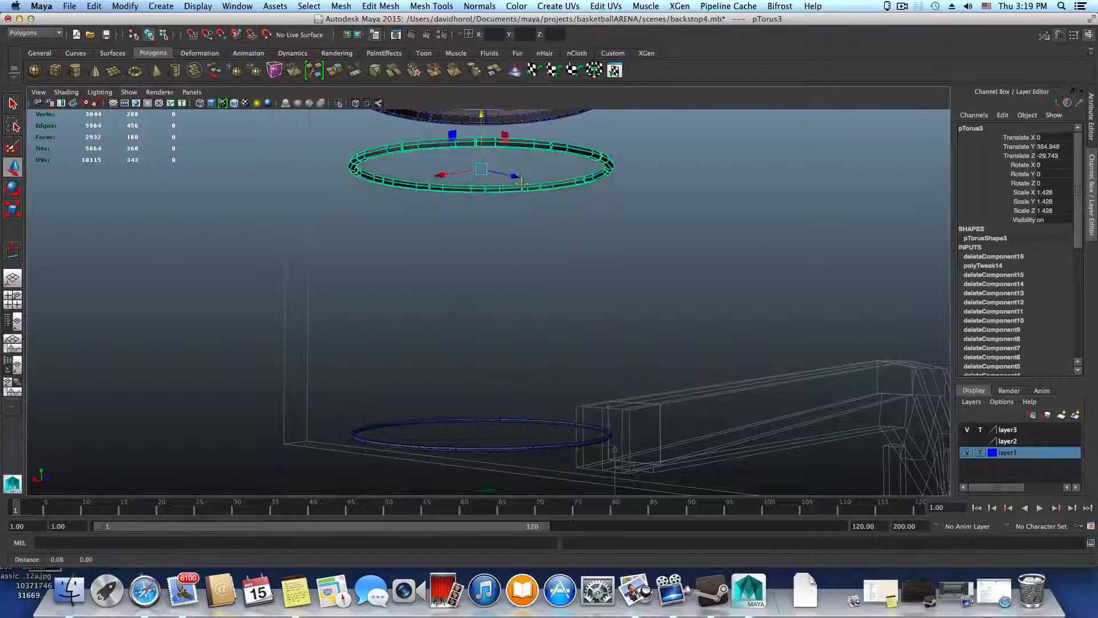
Raise the segmented ring against the thick ring's underside, to about 367.17 in Y, lining up its gaps with the beveled strips
middle_click_drag(521, 182, 505, 408, "alt")
left_click_drag(505, 408, 502, 386, "alt")
right_click_drag(503, 385, 711, 423, "alt")
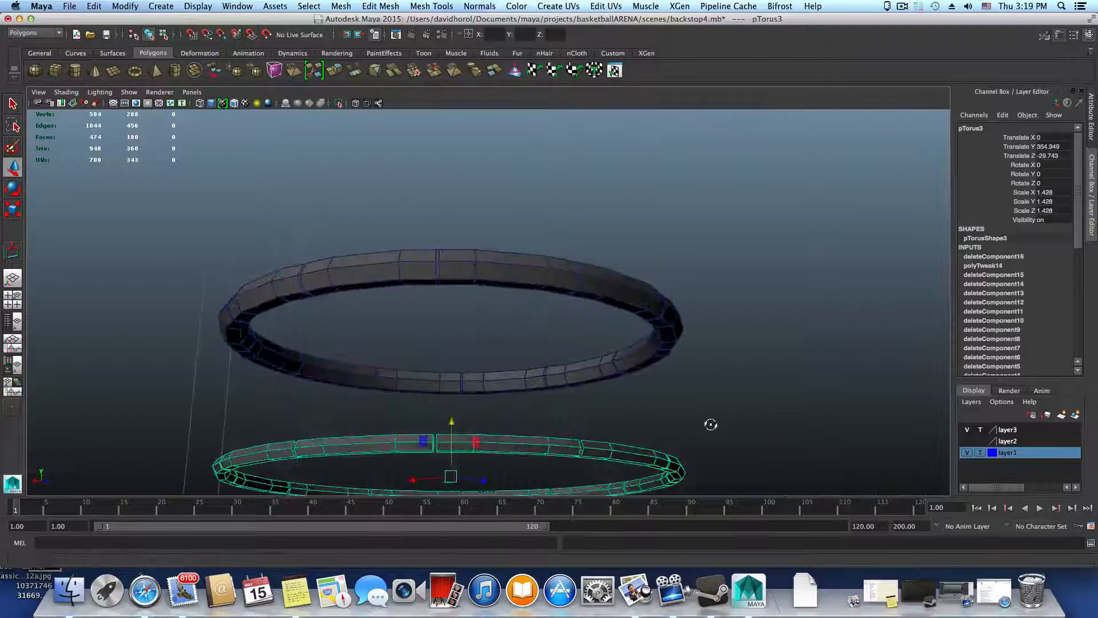
left_click_drag(711, 424, 701, 411, "alt")
left_click_drag(459, 441, 483, 380)
right_click_drag(483, 380, 706, 452, "alt")
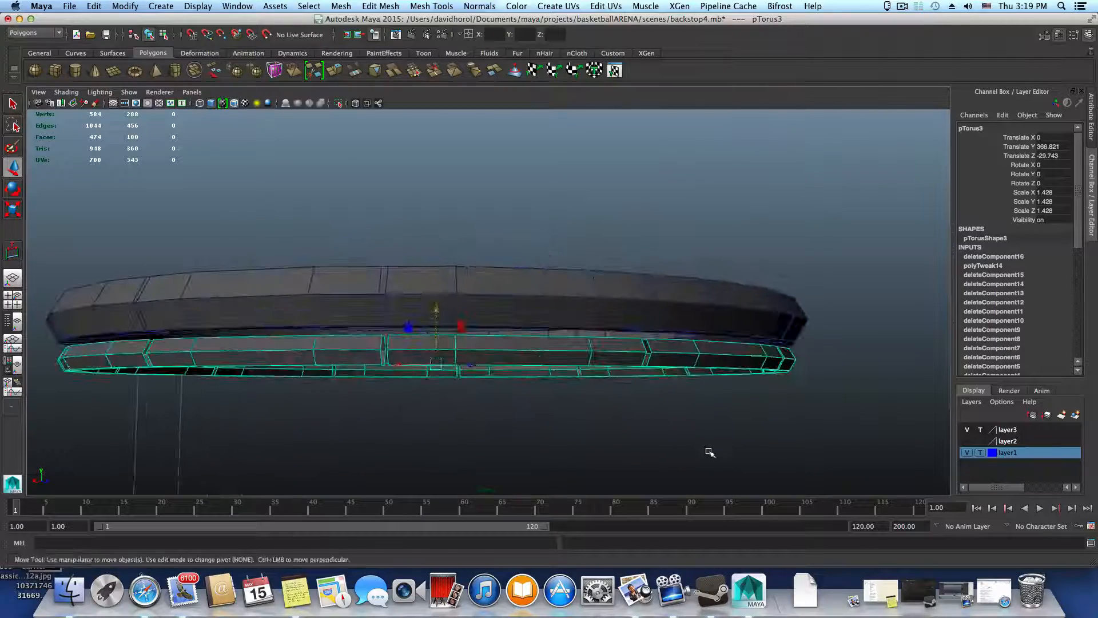
left_click_drag(706, 452, 813, 467, "alt")
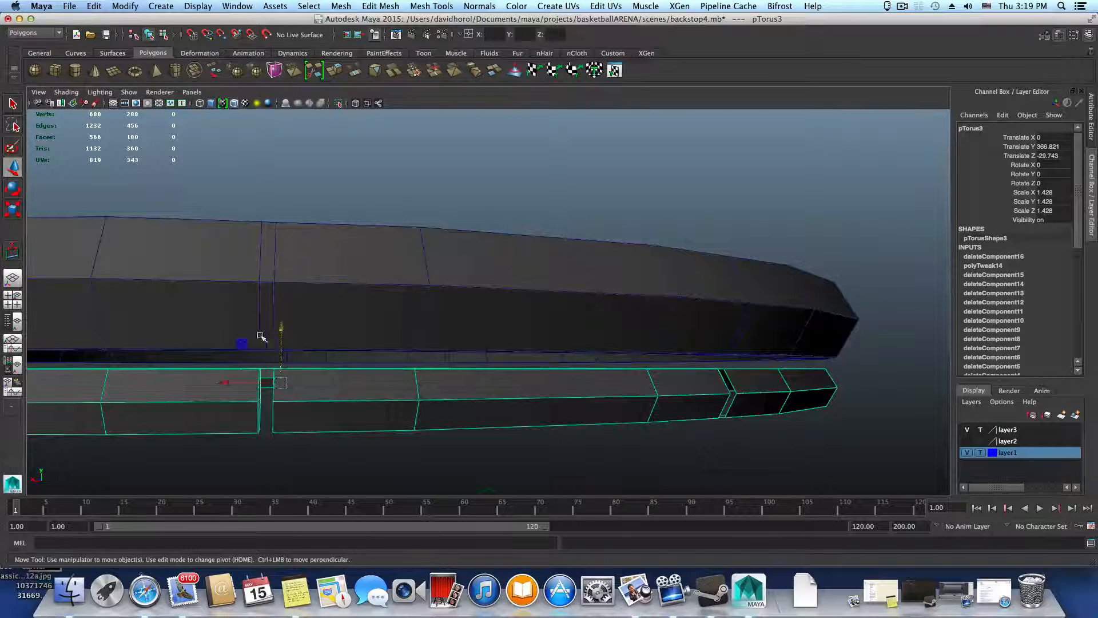
mouse_move(283, 330)
left_mouse_down()
mouse_move(285, 322)
mouse_move(424, 410)
mouse_move(385, 394)
mouse_move(297, 322)
left_mouse_up()
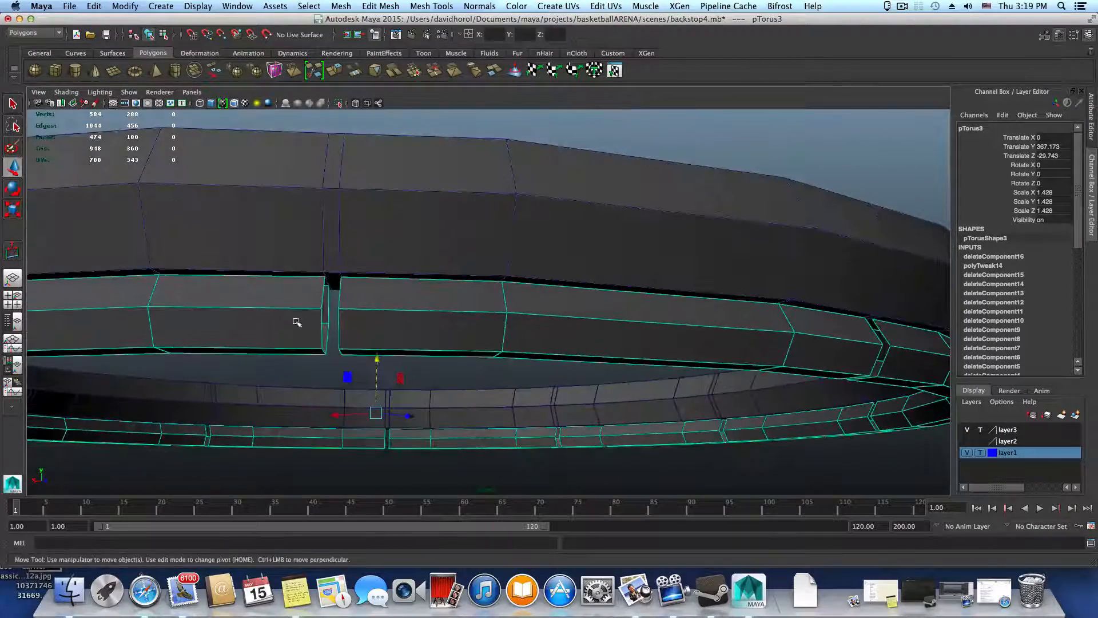
Lift the thick ring to about 370.93 in Y to inspect both rings, and lower it back onto the segmented ring at about 369.08
left_click_drag(535, 301, 380, 314, "alt")
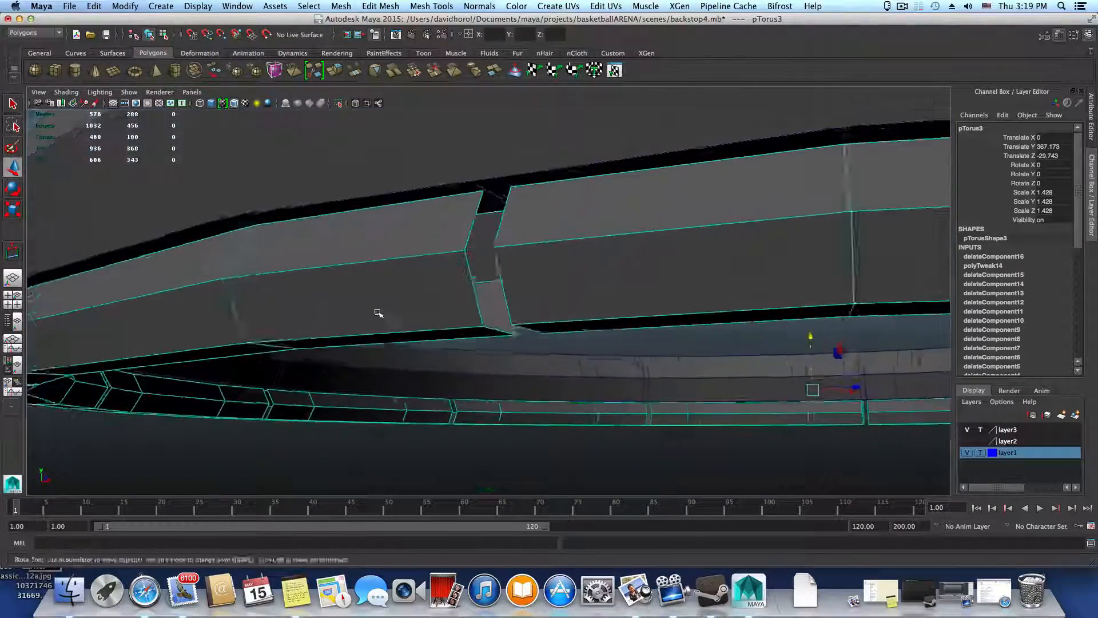
right_click_drag(380, 314, 262, 316, "alt")
middle_click_drag(465, 365, 336, 376, "alt")
left_click(469, 243)
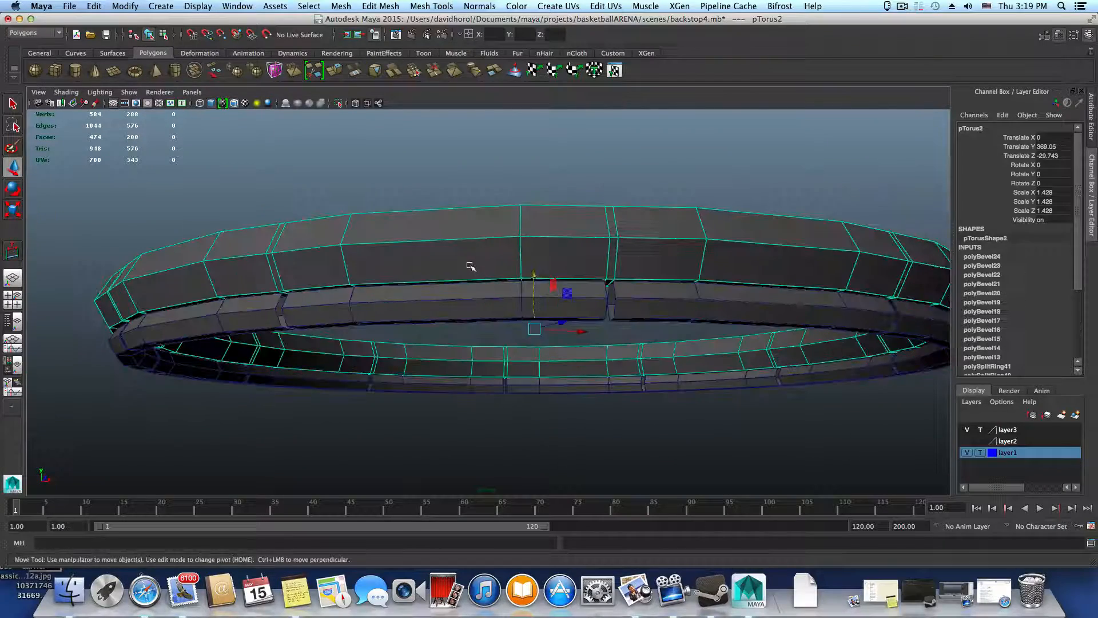
left_click_drag(535, 275, 507, 245)
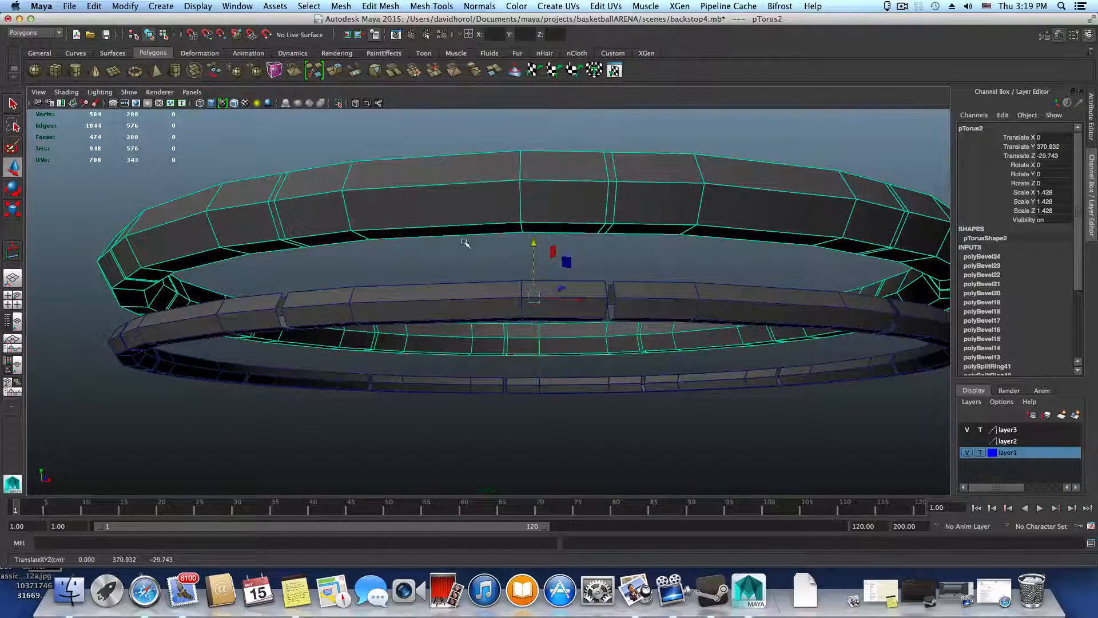
left_click_drag(533, 294, 129, 438, "alt")
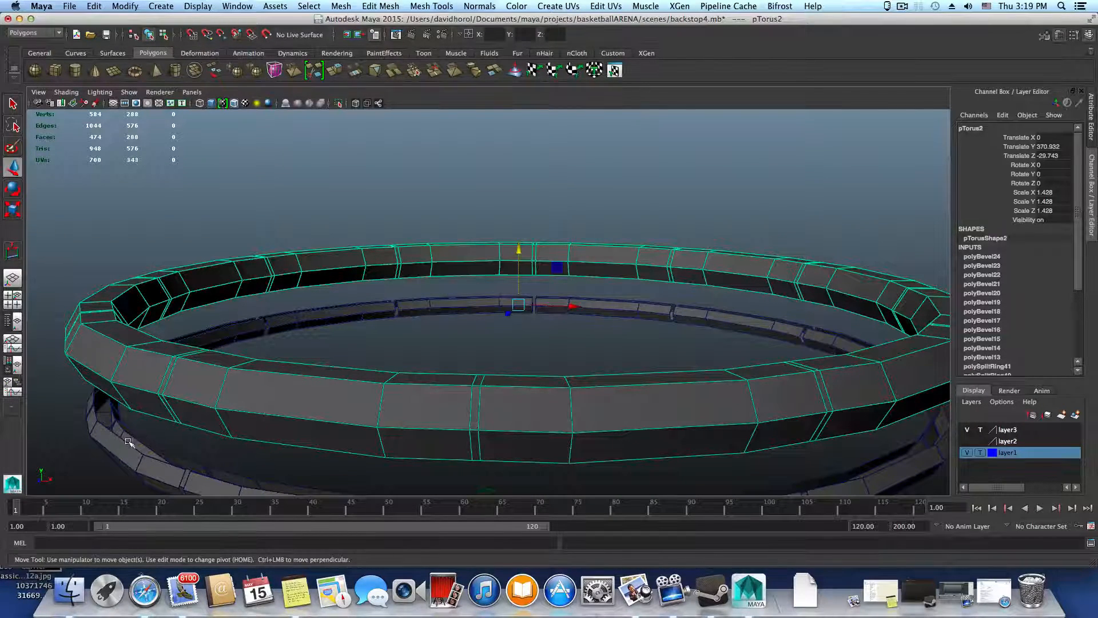
left_click_drag(159, 444, 213, 405, "alt")
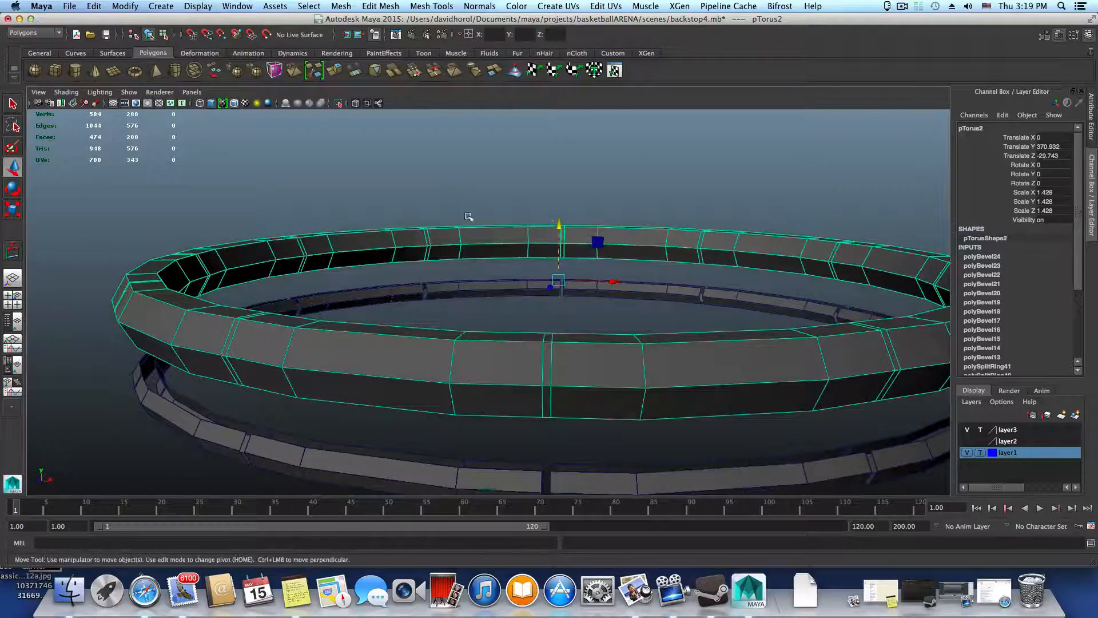
left_click_drag(512, 258, 309, 329, "alt")
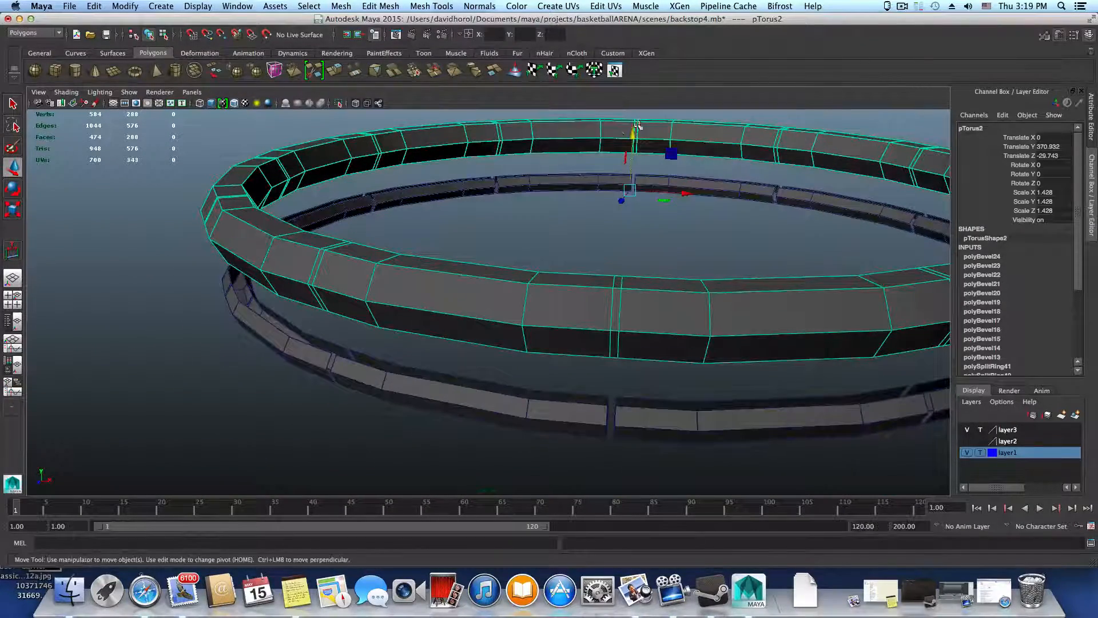
left_click_drag(630, 130, 629, 163)
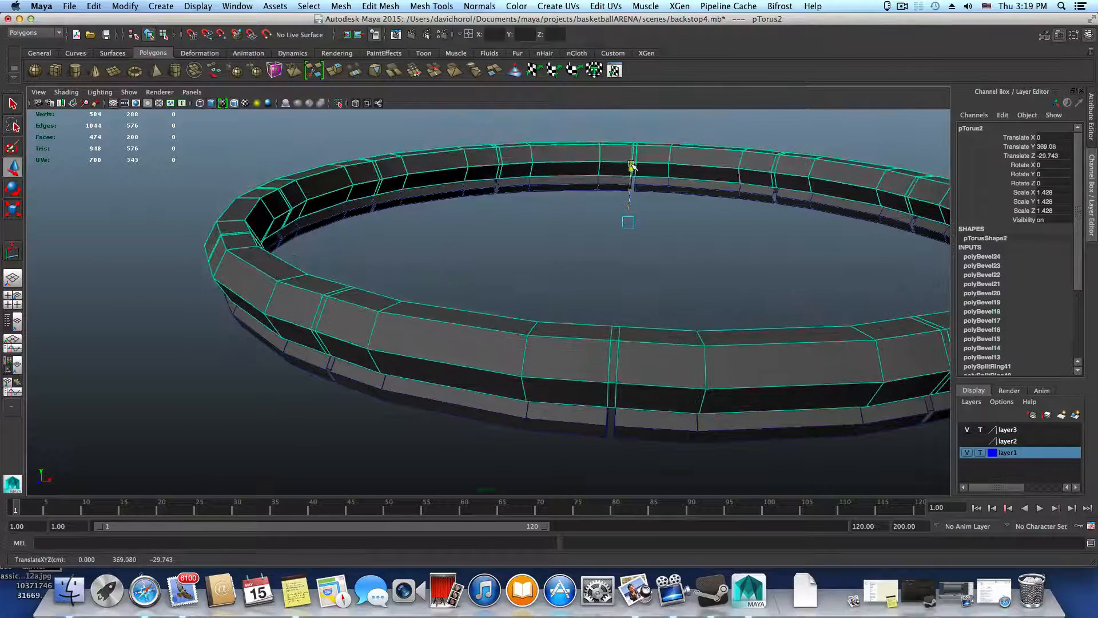
Assign the thin ring left below to a new display layer and hide that layer
scroll(586, 288, "down", 5)
scroll(585, 287, "down", 5)
left_click(545, 416)
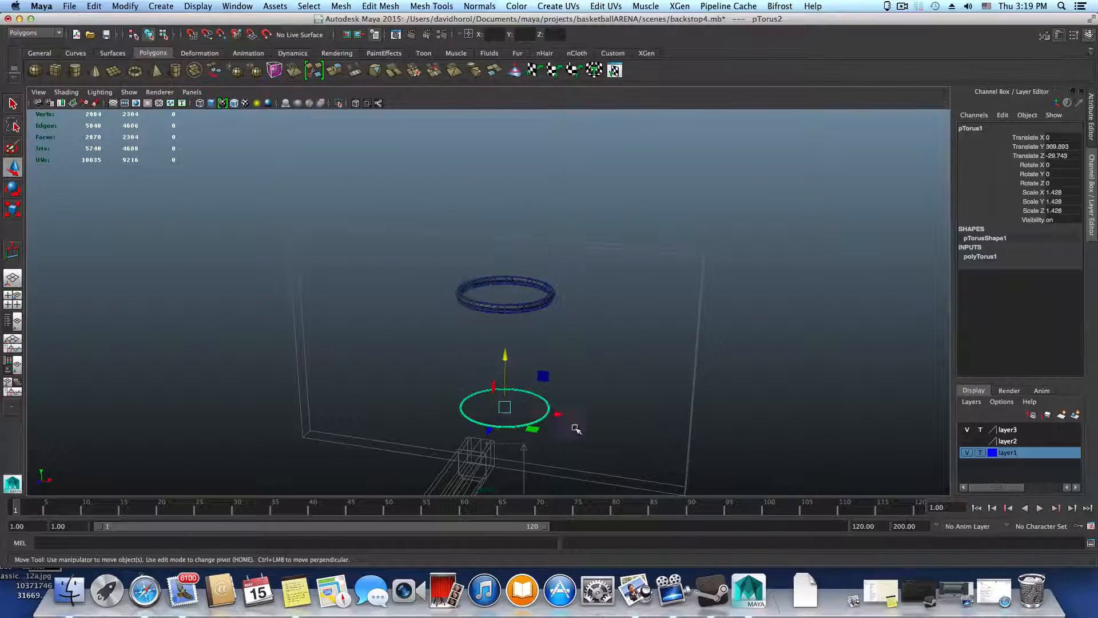
left_click(1076, 415)
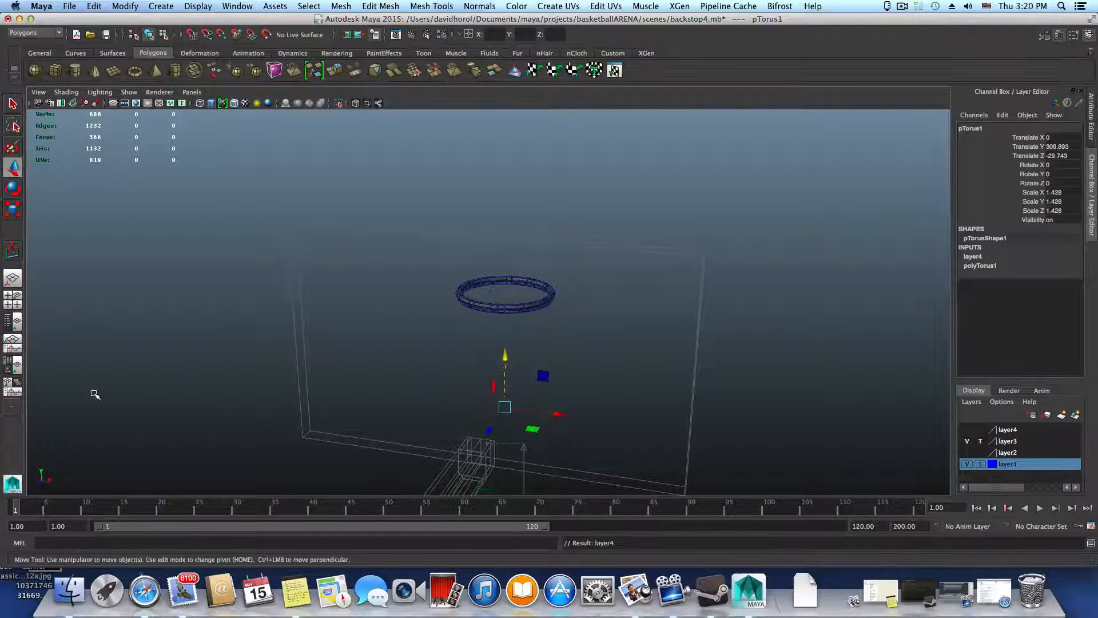
Examine the scene in the orthographic top view to locate the two rings, and return to the perspective view
left_click(13, 324)
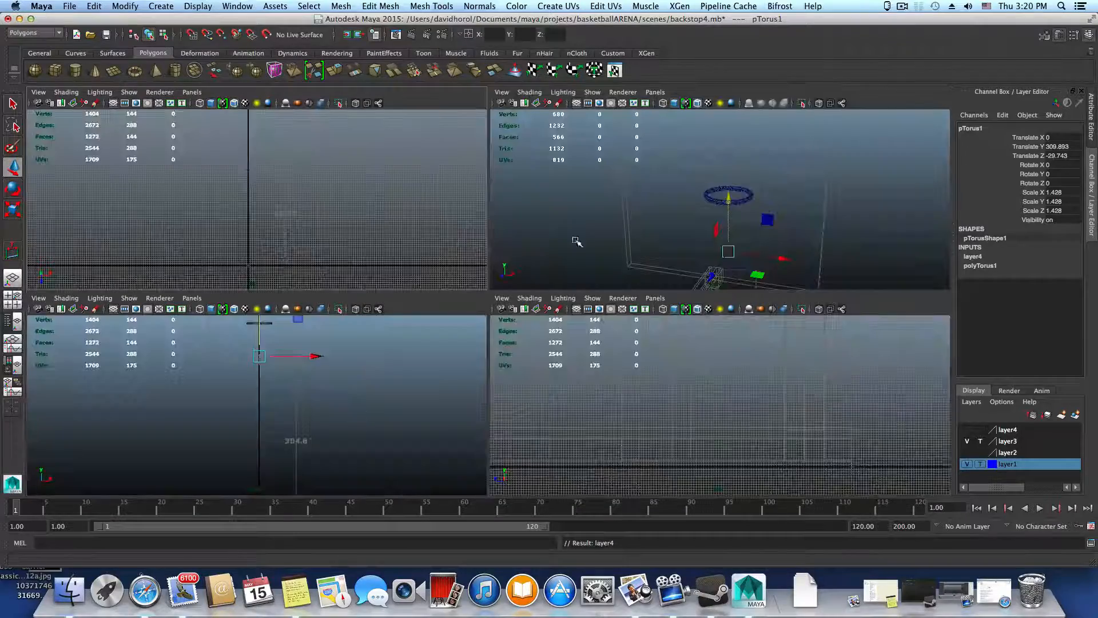
key("space")
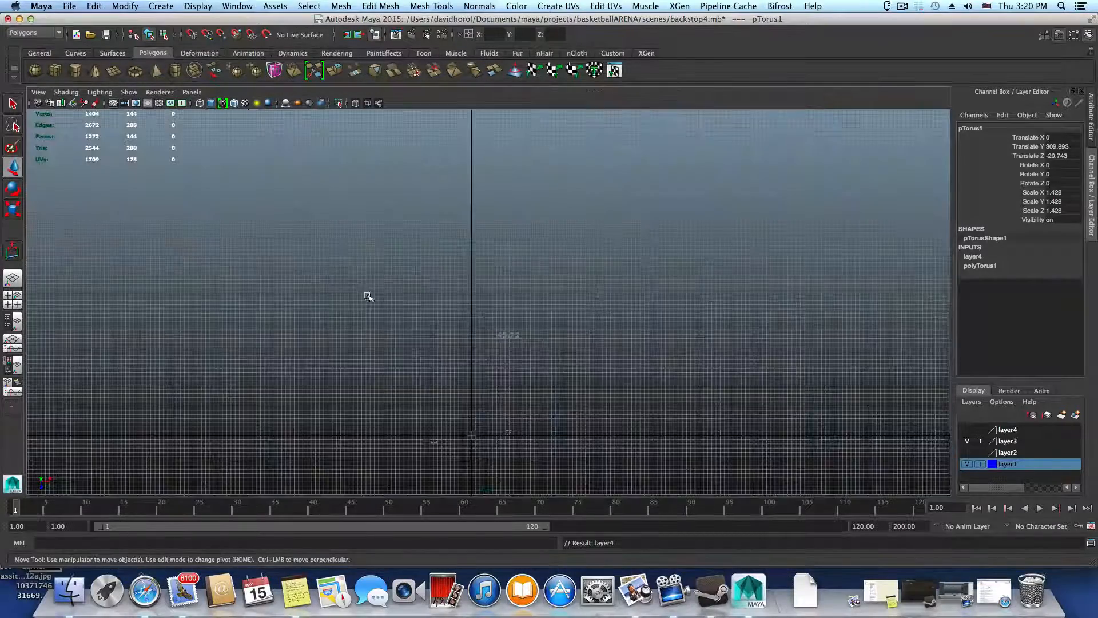
scroll(478, 379, "down", 10)
scroll(482, 389, "down", 5)
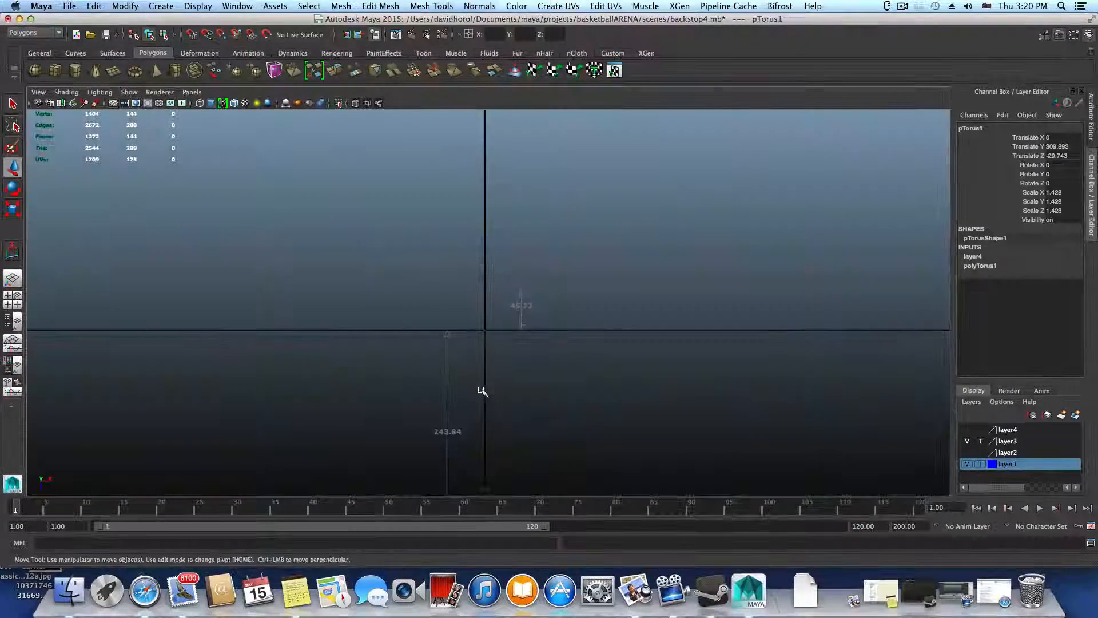
scroll(482, 393, "down", 6)
middle_click_drag(482, 393, 500, 225, "alt")
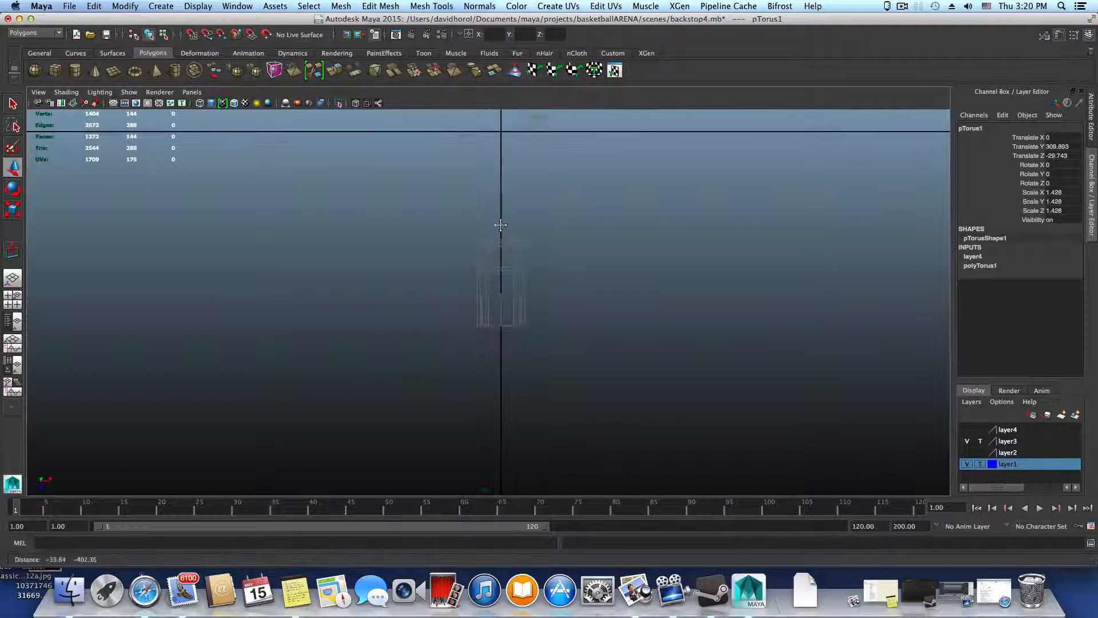
middle_click_drag(502, 368, 466, 411, "alt")
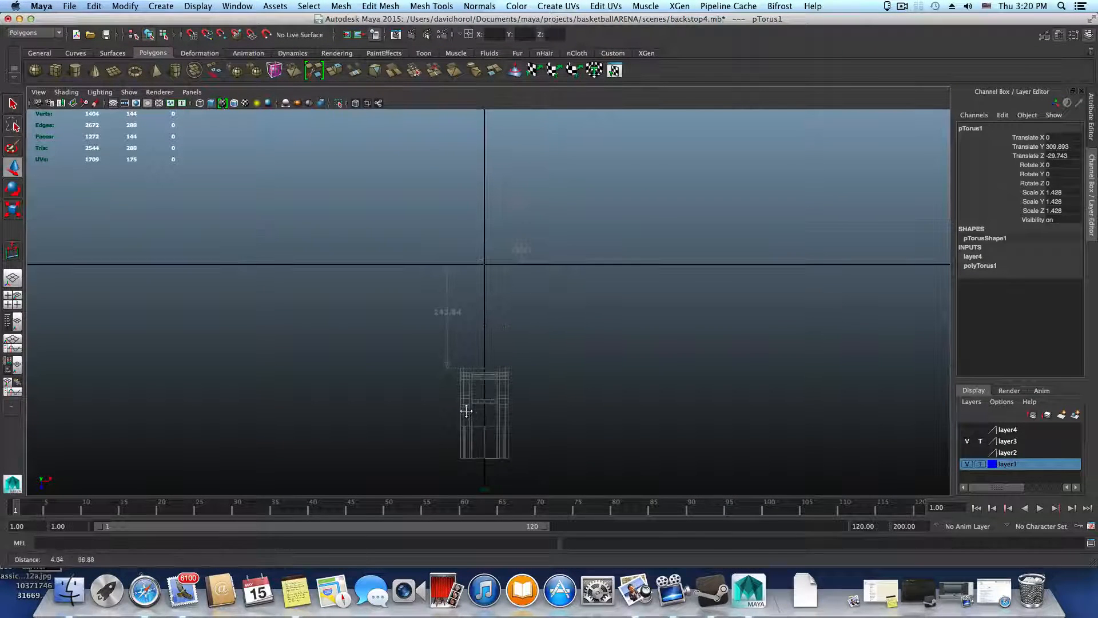
right_click_drag(458, 400, 728, 466, "alt")
right_click_drag(420, 278, 563, 298, "alt")
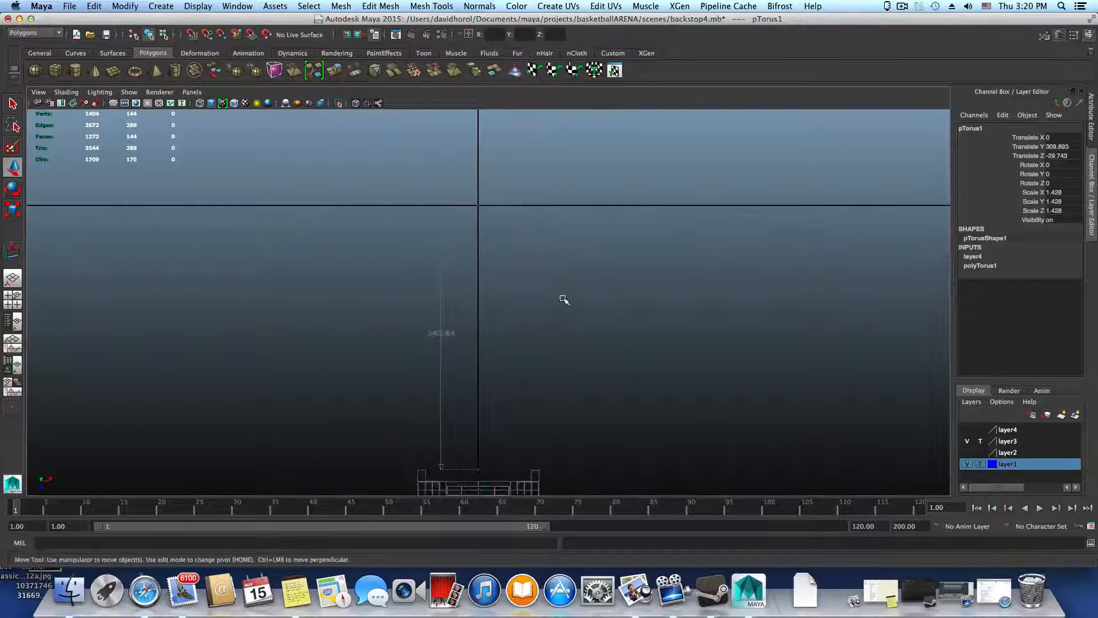
middle_click_drag(562, 318, 556, 440, "alt")
middle_click_drag(484, 241, 490, 344, "alt")
right_click_drag(490, 343, 652, 376, "alt")
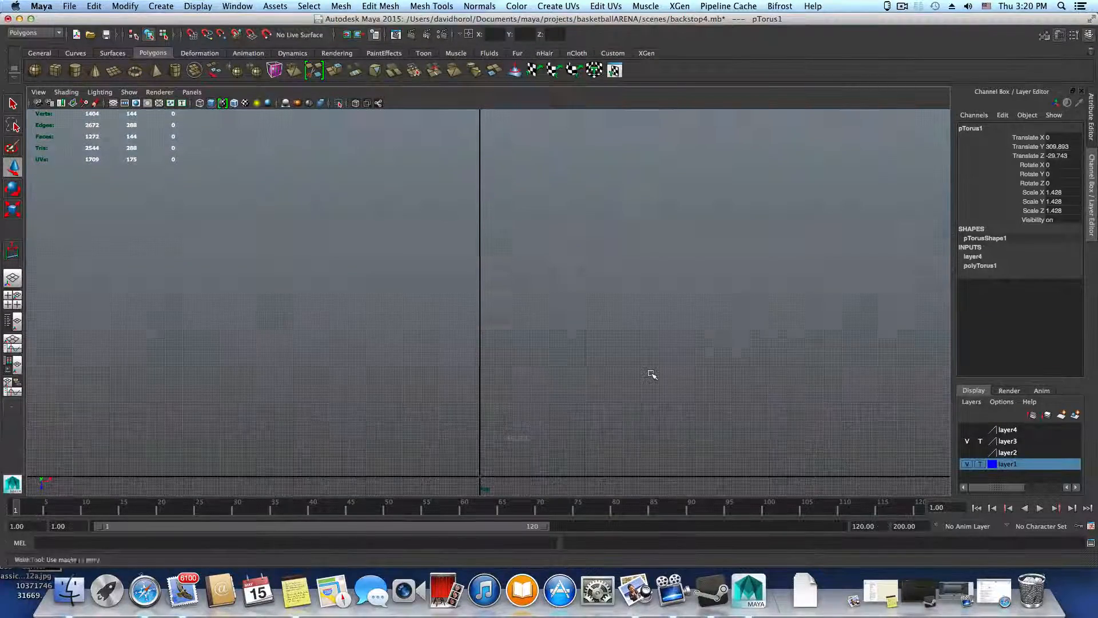
right_click_drag(300, 348, 510, 326, "alt")
key("space")
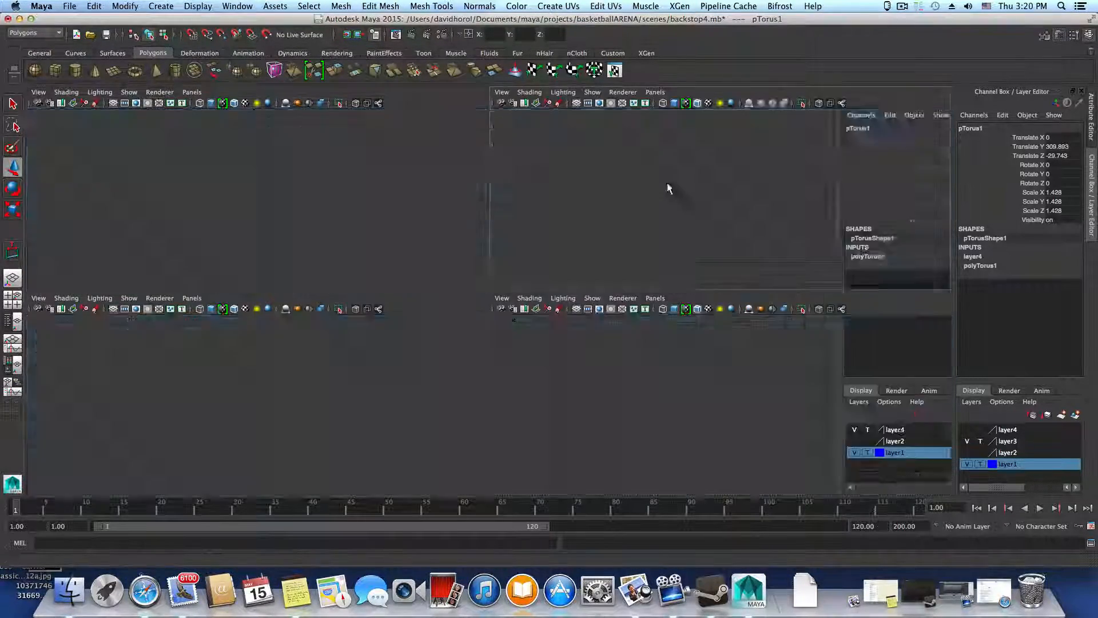
key("space")
Inspect the two stacked rings from the side and from below, checking where the segmented ring meets the thick ring
left_click_drag(694, 255, 549, 238, "alt")
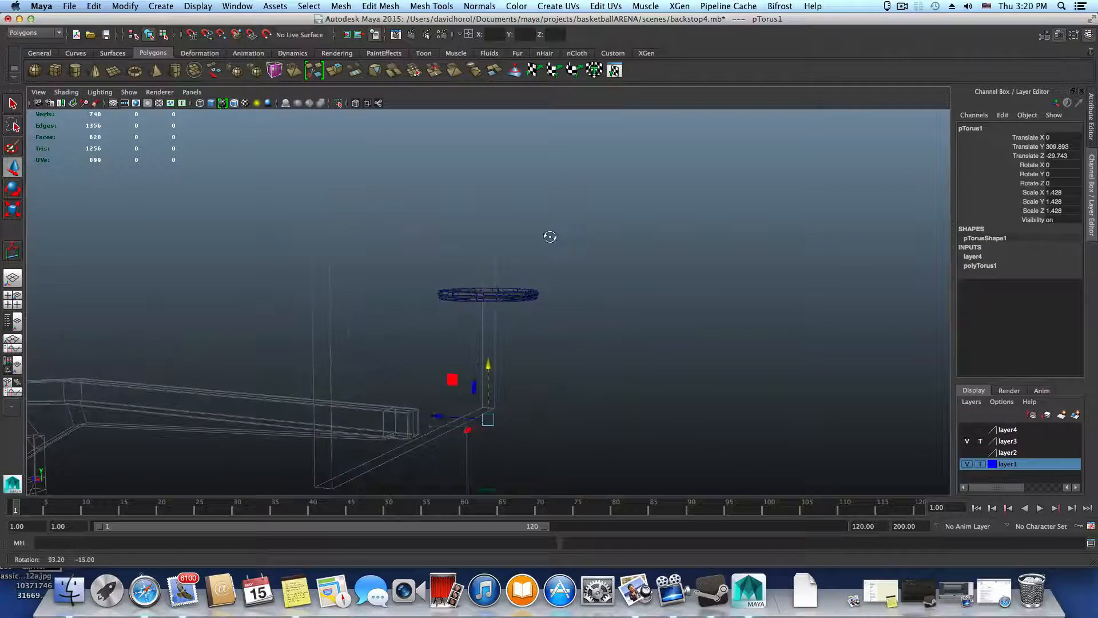
right_click_drag(618, 327, 818, 382, "alt")
right_click_drag(490, 304, 680, 360, "alt")
left_click_drag(682, 363, 664, 365, "alt")
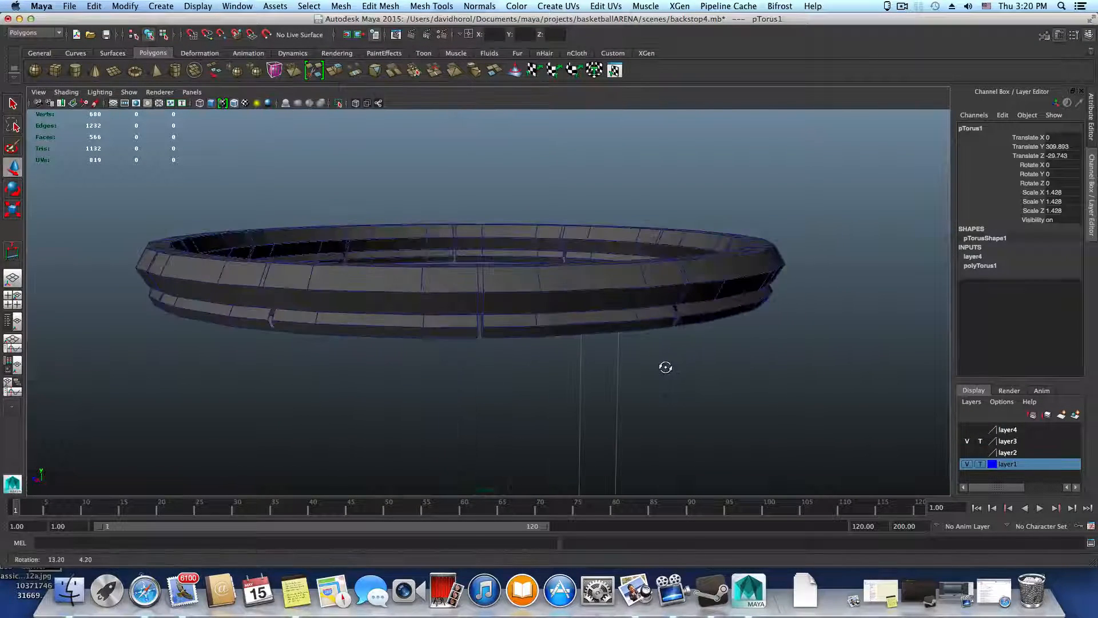
right_click_drag(563, 336, 690, 363, "alt")
left_click_drag(692, 361, 629, 364, "alt")
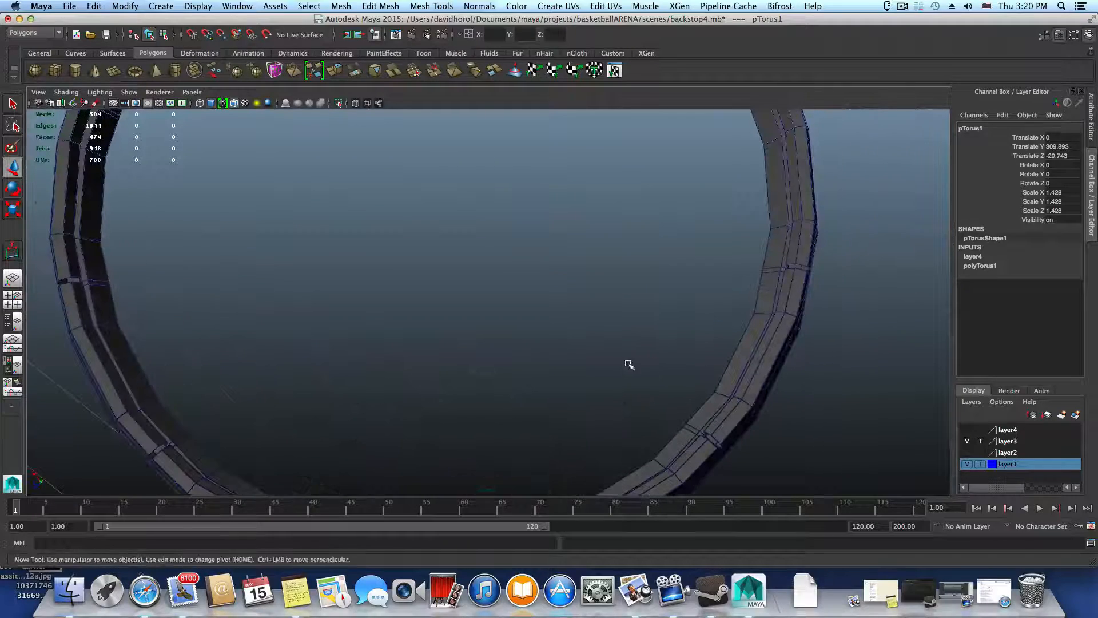
middle_click_drag(610, 392, 532, 368, "alt")
left_click_drag(533, 368, 505, 361, "alt")
right_click_drag(505, 361, 742, 393, "alt")
left_click_drag(742, 393, 657, 389, "alt")
Insert an edge loop around the thick ring's underside, following the outer edge of the segmented ring
right_click_drag(464, 406, 414, 360, "shift")
left_click(392, 394)
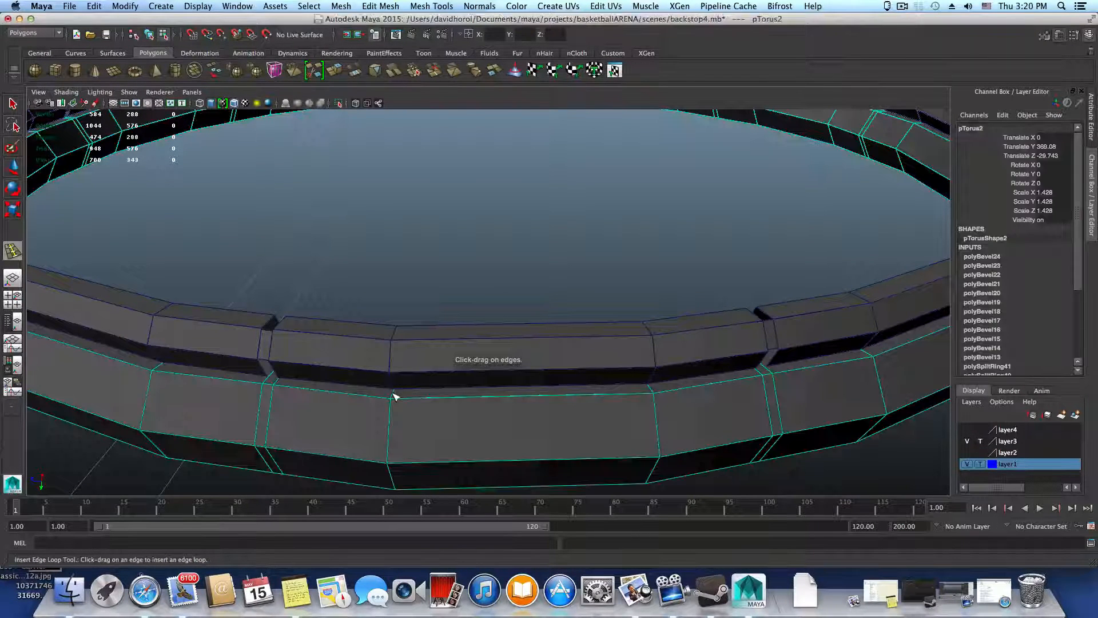
left_click_drag(393, 393, 395, 393)
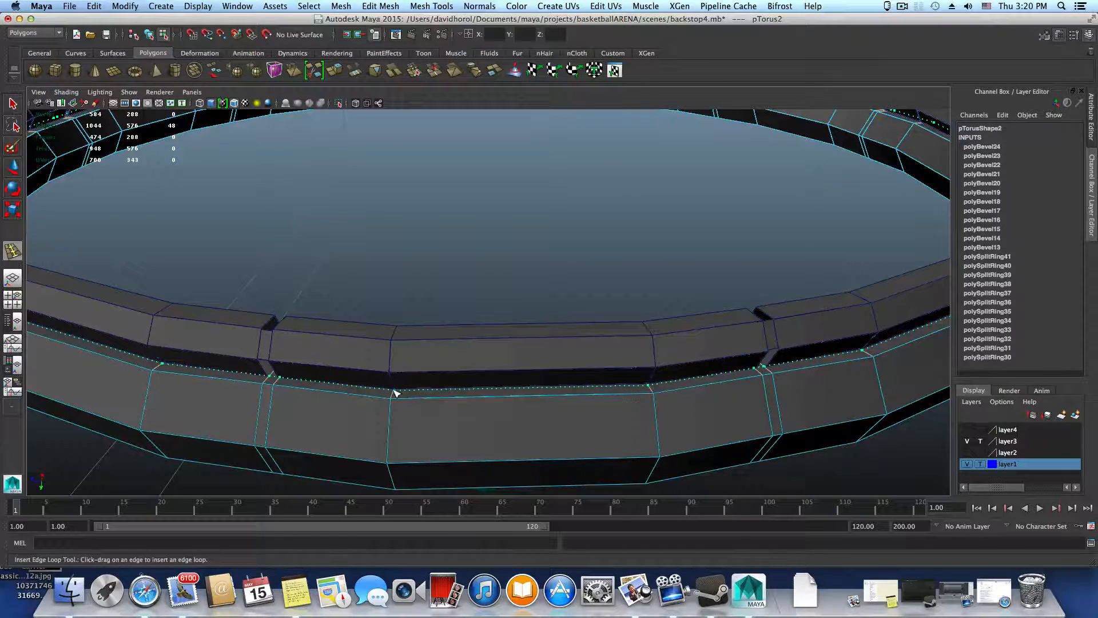
left_click_drag(395, 394, 152, 388)
Insert two edge loops around the thick ring on the inner side, close to the inner edge of the segmented ring
right_click_drag(443, 361, 515, 369, "alt")
middle_click_drag(514, 372, 446, 512, "alt")
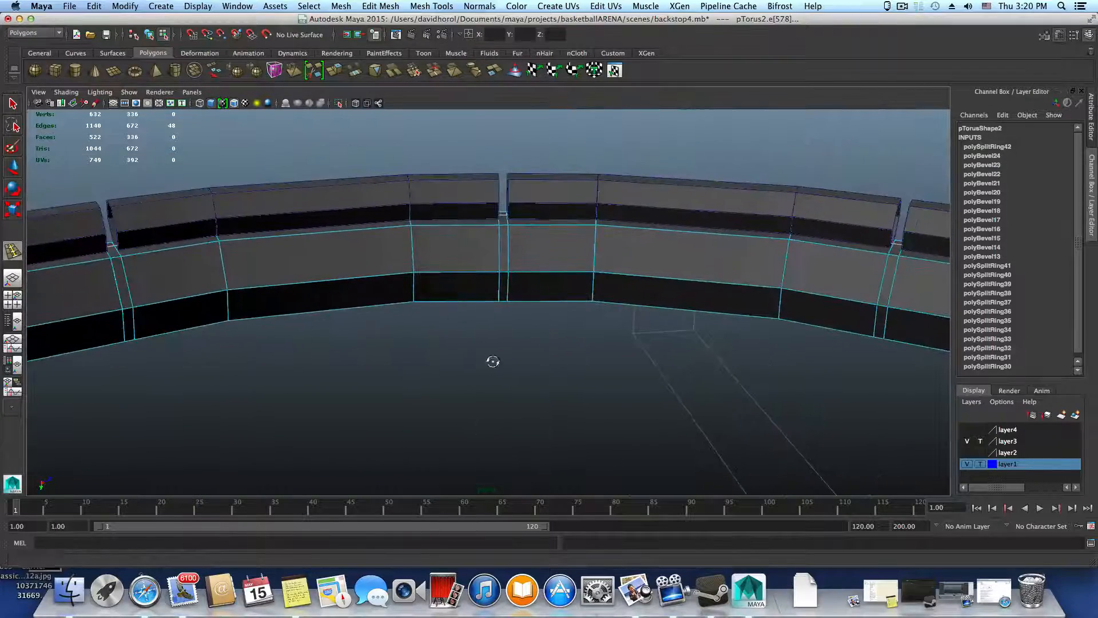
left_click_drag(493, 360, 488, 253, "alt")
middle_click_drag(488, 253, 518, 401, "alt")
right_click_drag(429, 322, 605, 332, "alt")
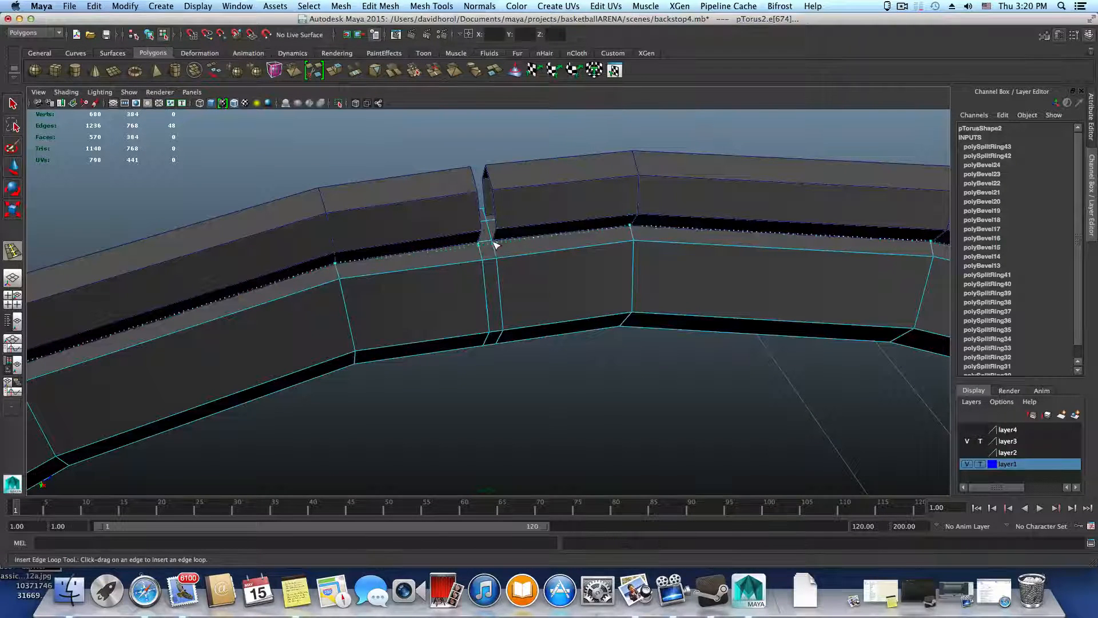
left_click_drag(491, 262, 542, 341, "alt")
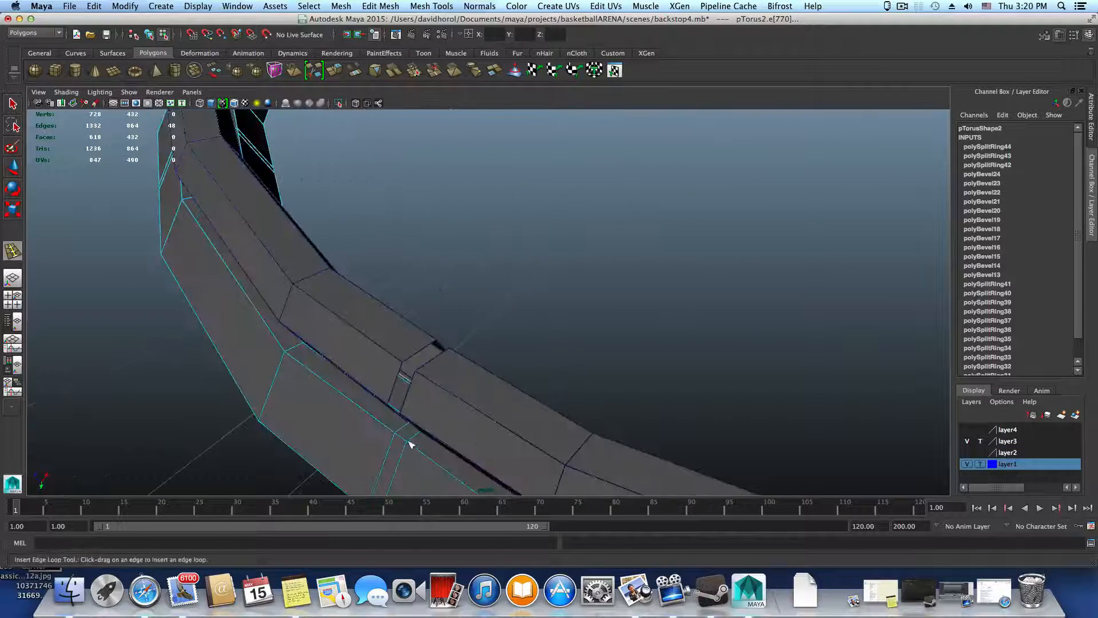
Insert one more edge loop around the thick ring's outer side, just beside the segmented ring's outer edge
mouse_move(409, 444)
left_mouse_down("alt")
mouse_move(441, 441)
mouse_move(417, 421)
mouse_move(396, 452)
left_mouse_up("alt")
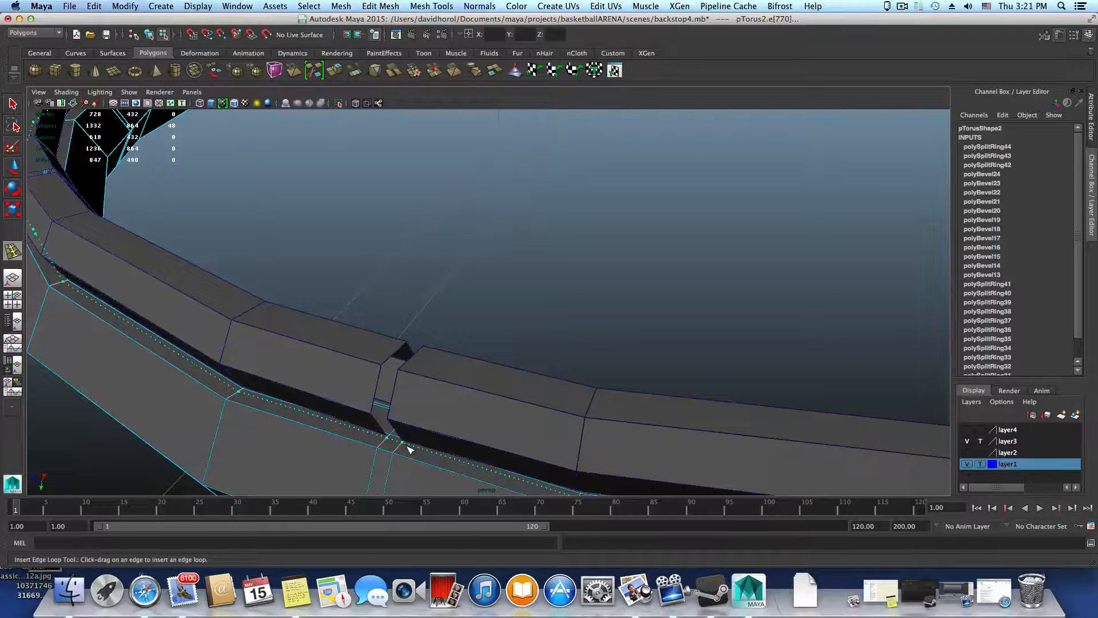
left_click(408, 450)
left_click_drag(408, 449, 381, 454, "alt")
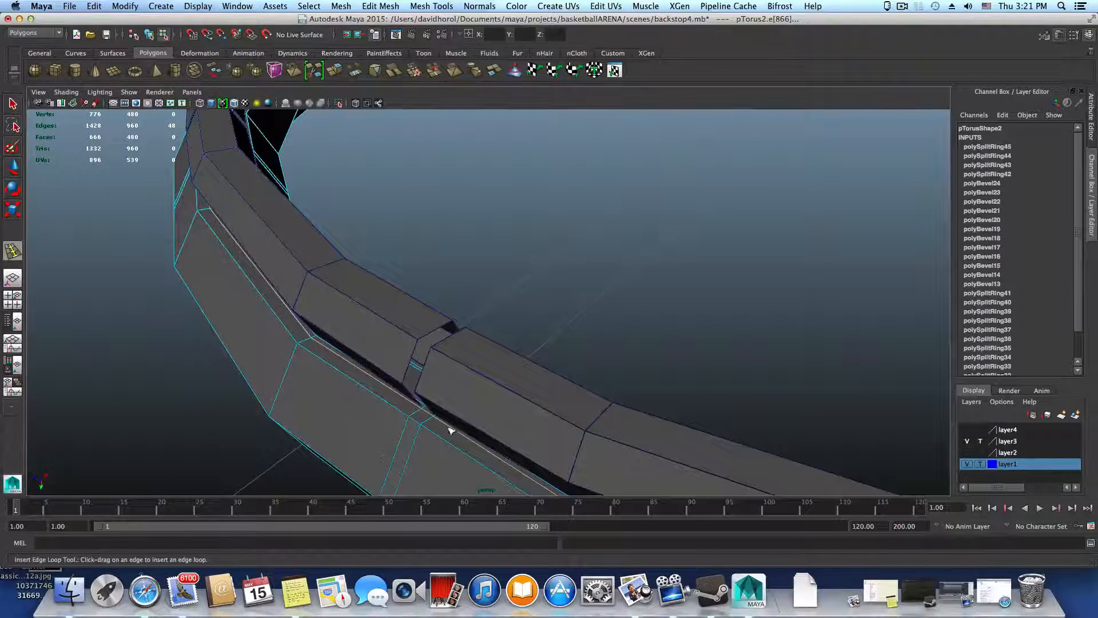
left_click_drag(451, 431, 449, 437, "alt")
Return to object selection, pick the segmented ring and lower it clear of the thick ring to about 331.74 in Y
key("F8")
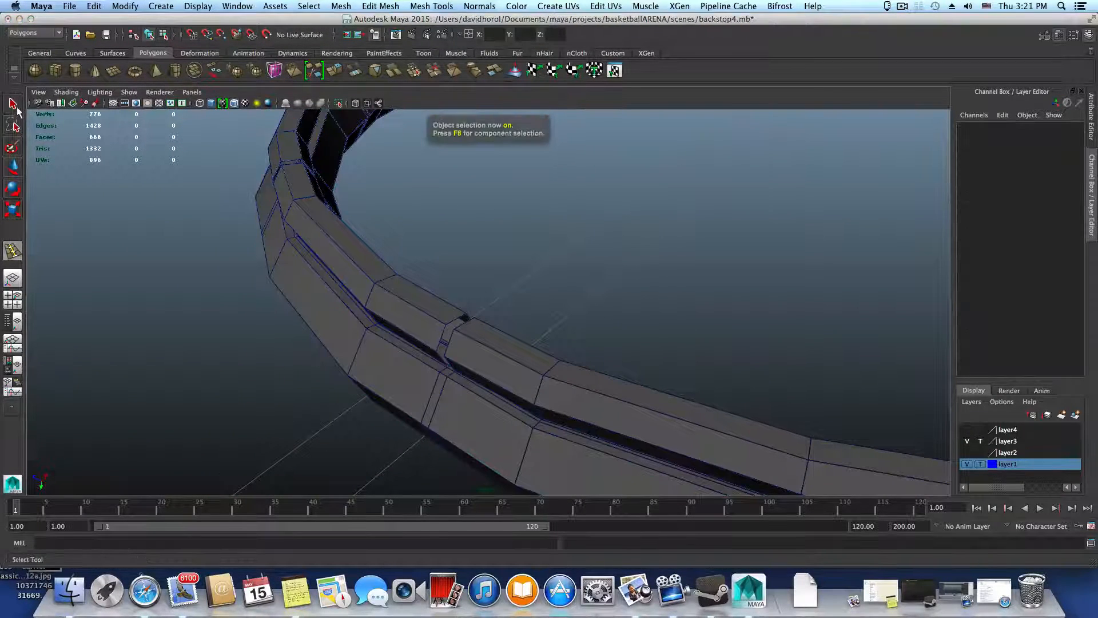
left_click(398, 279)
left_click_drag(392, 307, 382, 262, "alt")
key("w")
left_click_drag(404, 342, 403, 120)
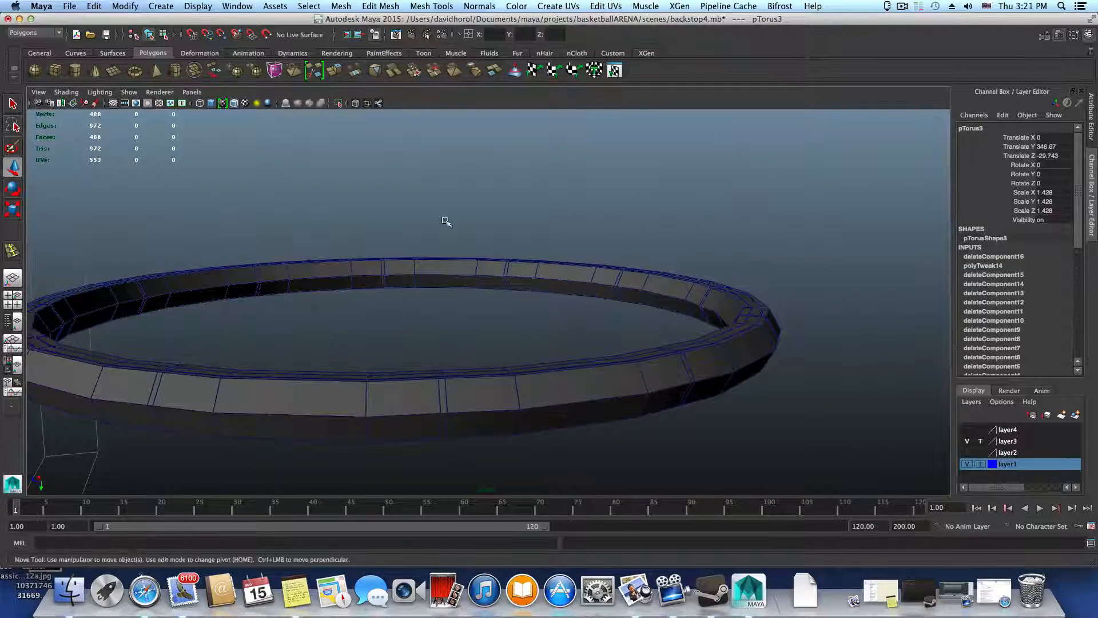
right_click_drag(447, 223, 351, 283, "alt")
middle_click_drag(351, 283, 317, 381, "alt")
left_click_drag(417, 301, 417, 192)
Switch the thick ring to face selection and select the first two long faces of the underside band between the inserted edge loops
right_click_drag(424, 255, 664, 505, "alt")
middle_click_drag(618, 421, 557, 349, "alt")
left_click_drag(556, 348, 517, 414, "alt")
right_click_drag(516, 414, 670, 458, "alt")
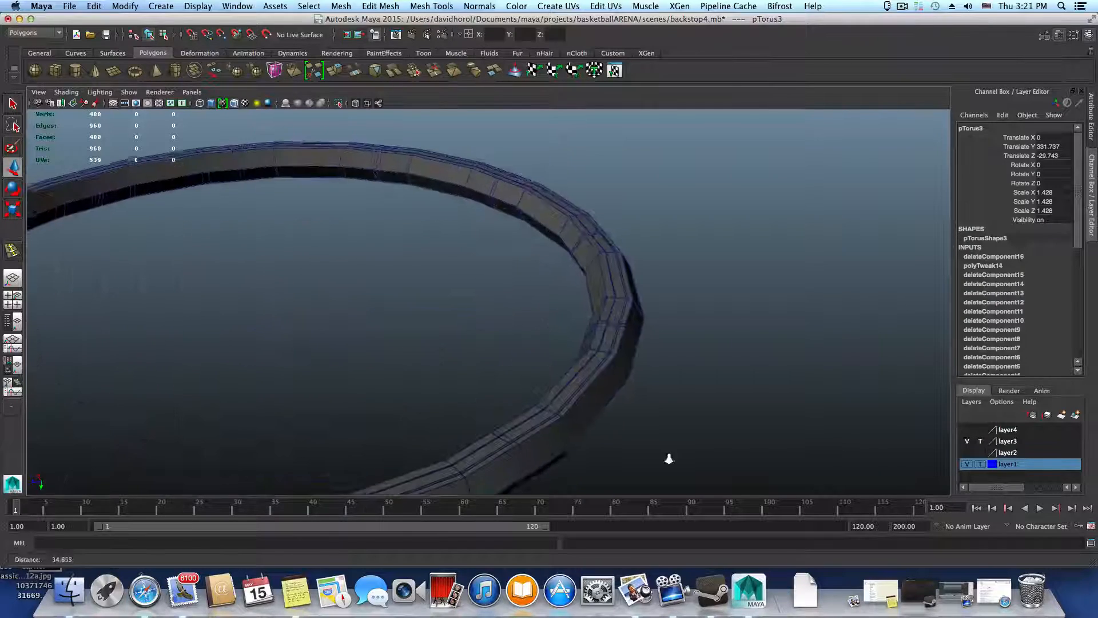
middle_click_drag(608, 403, 583, 339, "alt")
right_click_drag(583, 338, 744, 401, "alt")
left_click_drag(744, 401, 599, 364, "alt")
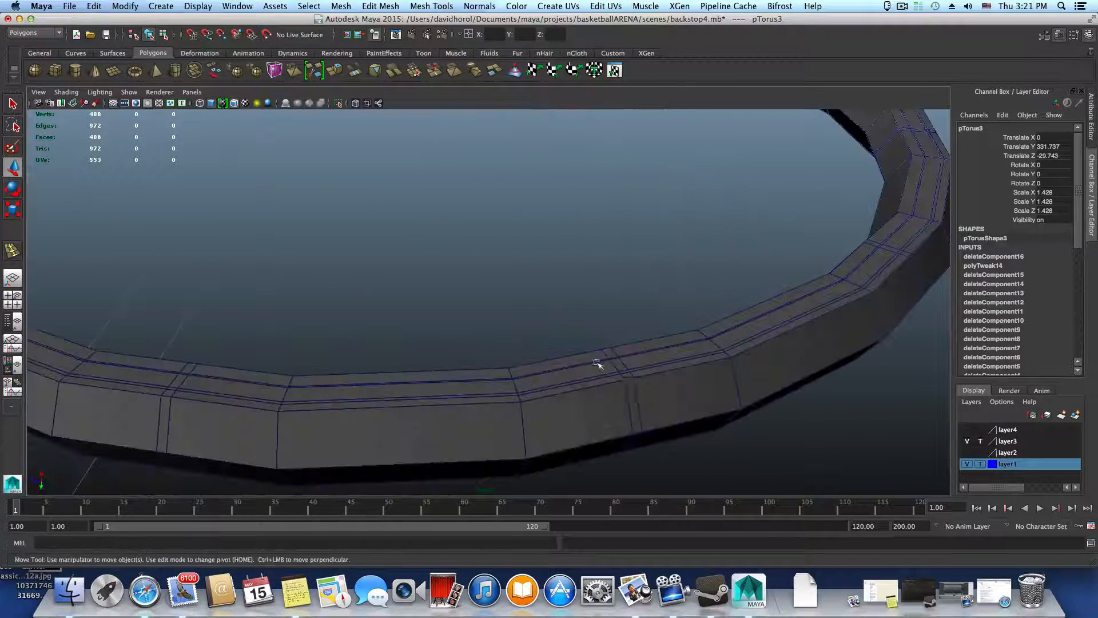
right_click_drag(597, 335, 596, 365)
left_click(587, 376)
left_click(432, 385, "shift")
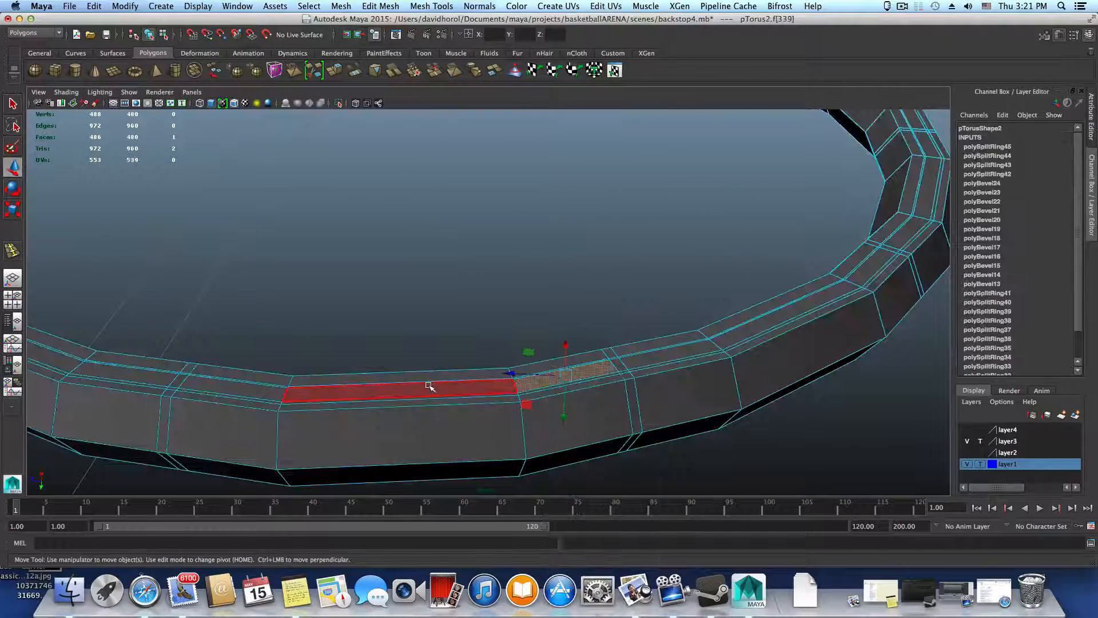
Add the next five long faces of the thick ring's underside band to the selection, leaving out the narrow beveled strips
left_click_drag(406, 417, 523, 439, "alt")
left_click(438, 402, "shift")
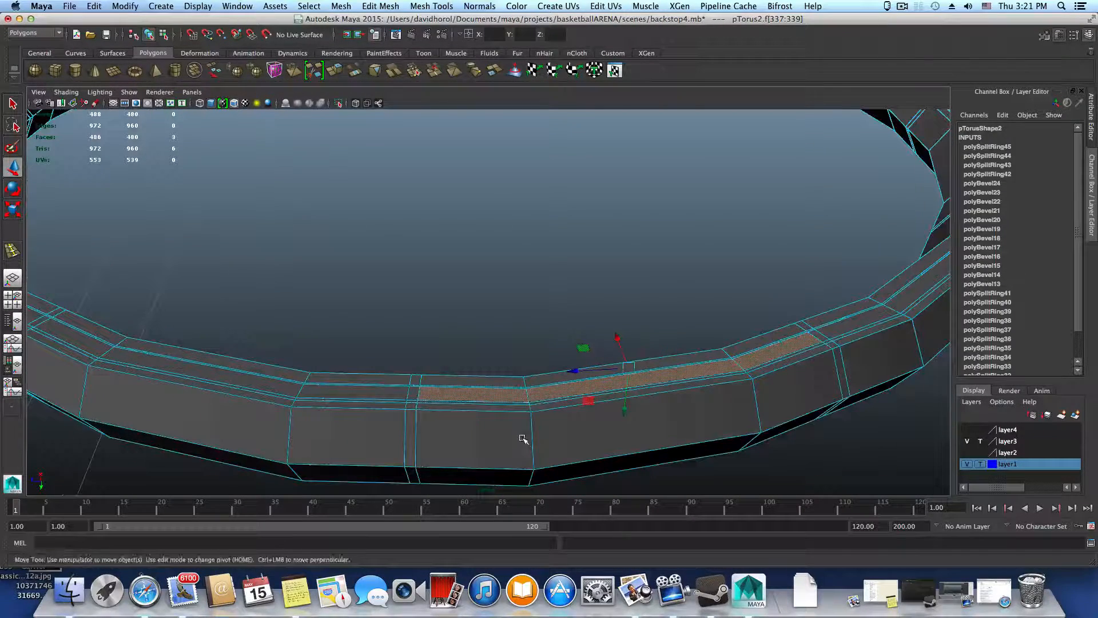
left_click(360, 392, "shift")
left_click(244, 377, "shift")
middle_click_drag(237, 391, 398, 398, "alt")
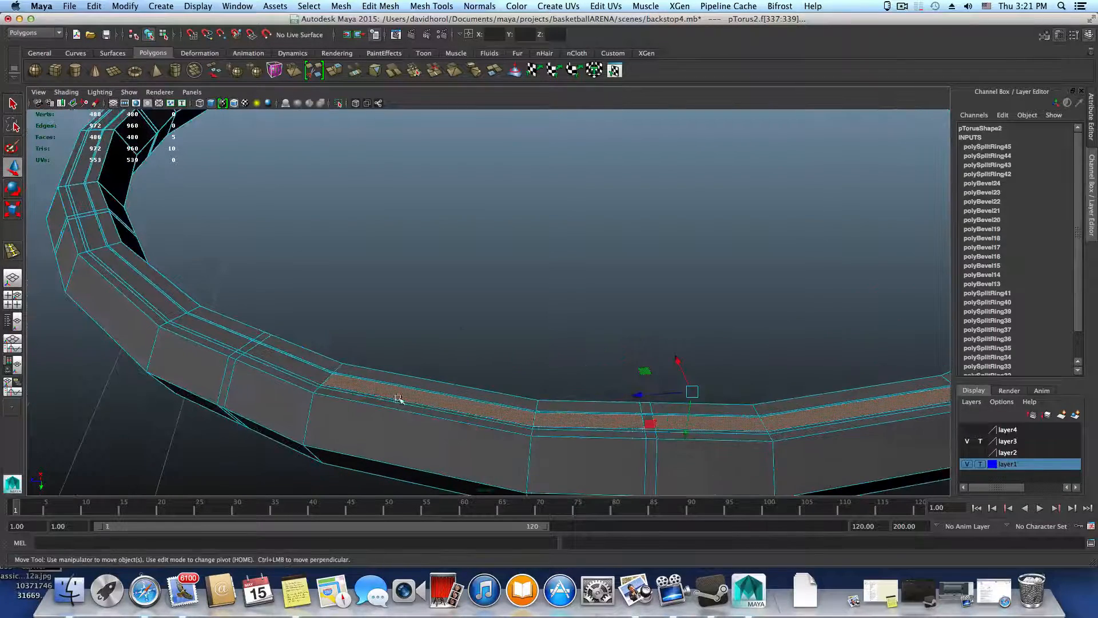
left_click(298, 370, "shift")
left_click(233, 338, "shift")
left_click_drag(229, 379, 343, 366, "alt")
Extend the selection by four more long faces along the underside band, again skipping the narrow beveled strips
middle_click_drag(429, 375, 772, 327, "alt")
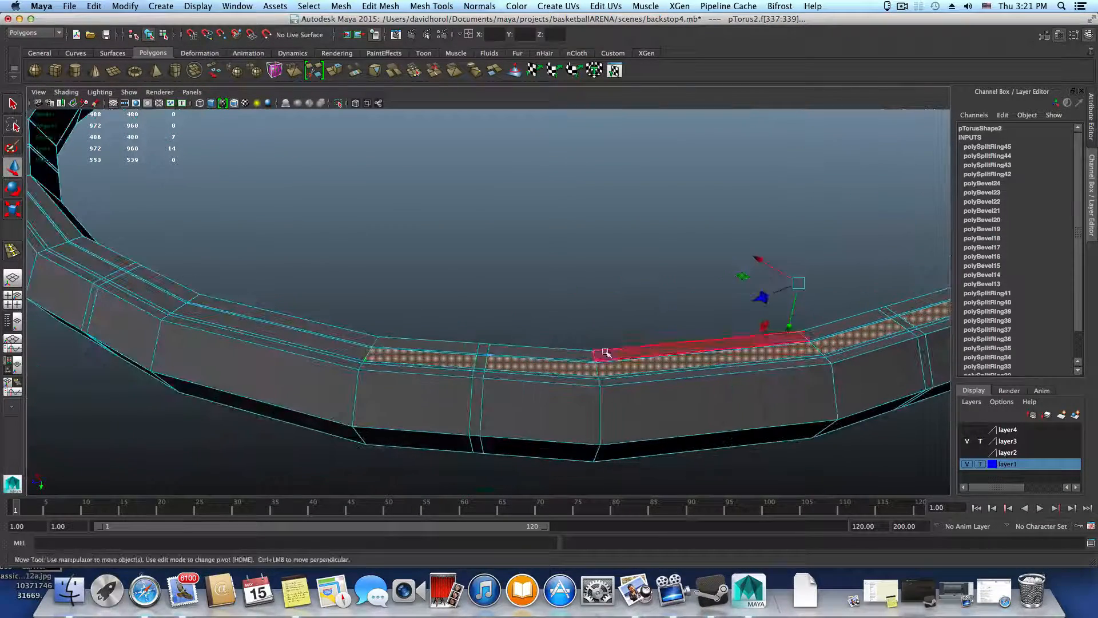
middle_click_drag(476, 411, 661, 421, "alt")
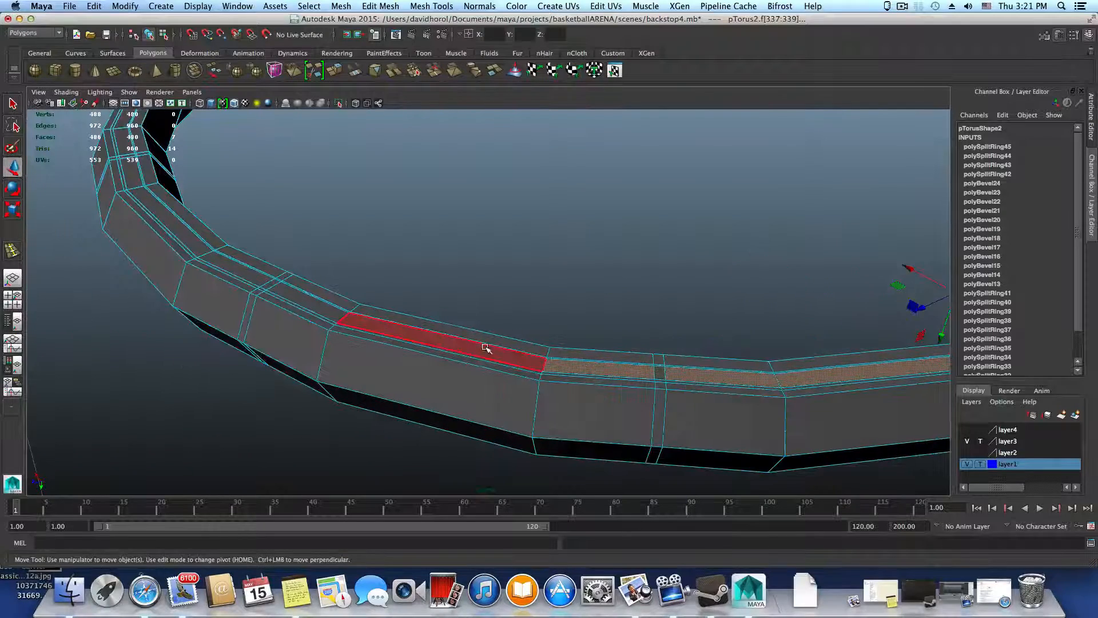
left_click(484, 346, "shift")
left_click(303, 302, "shift")
left_click(257, 278, "shift")
left_click(190, 224, "shift")
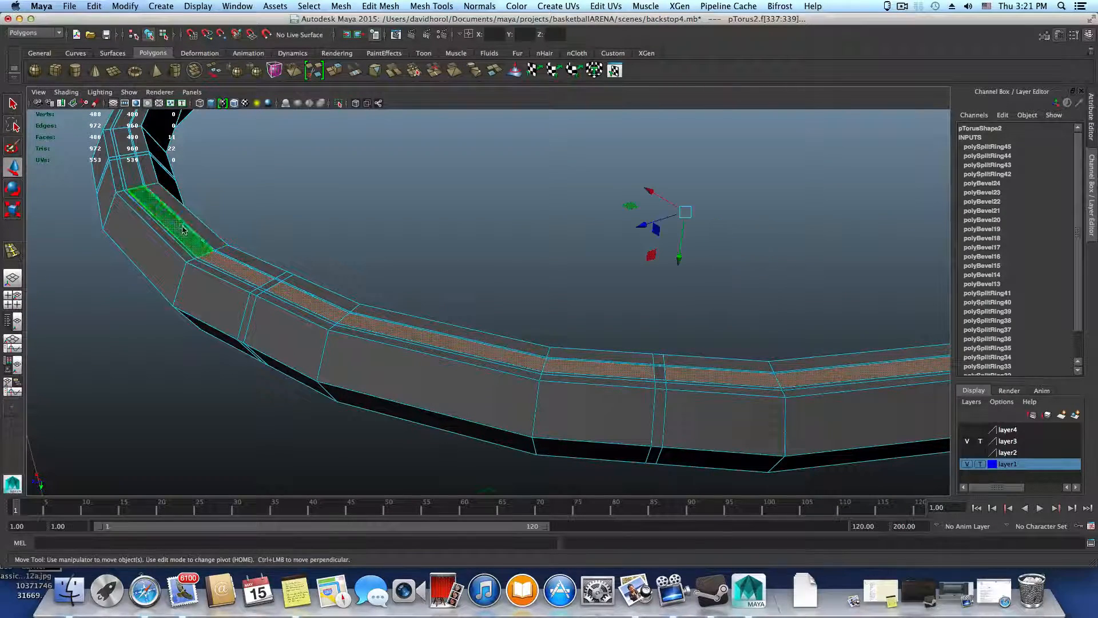
Continue the face selection around the ring's bend with five more long faces of the underside band
middle_click_drag(348, 360, 480, 482, "alt")
left_click(250, 286, "shift")
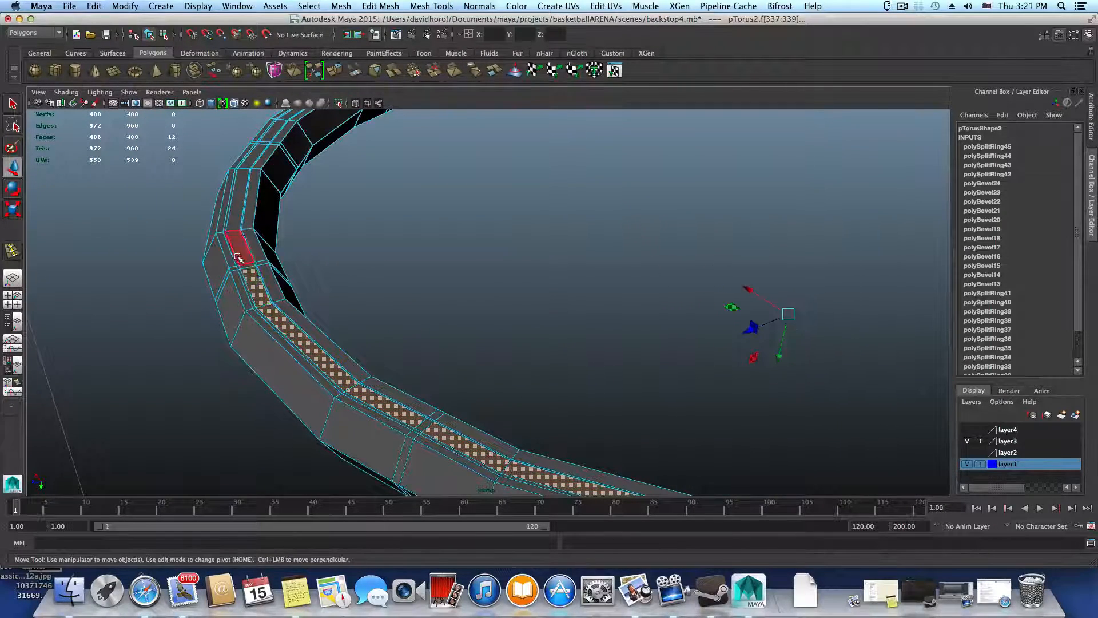
left_click(238, 252, "shift")
left_click(240, 213, "shift")
middle_click_drag(350, 284, 402, 396, "alt")
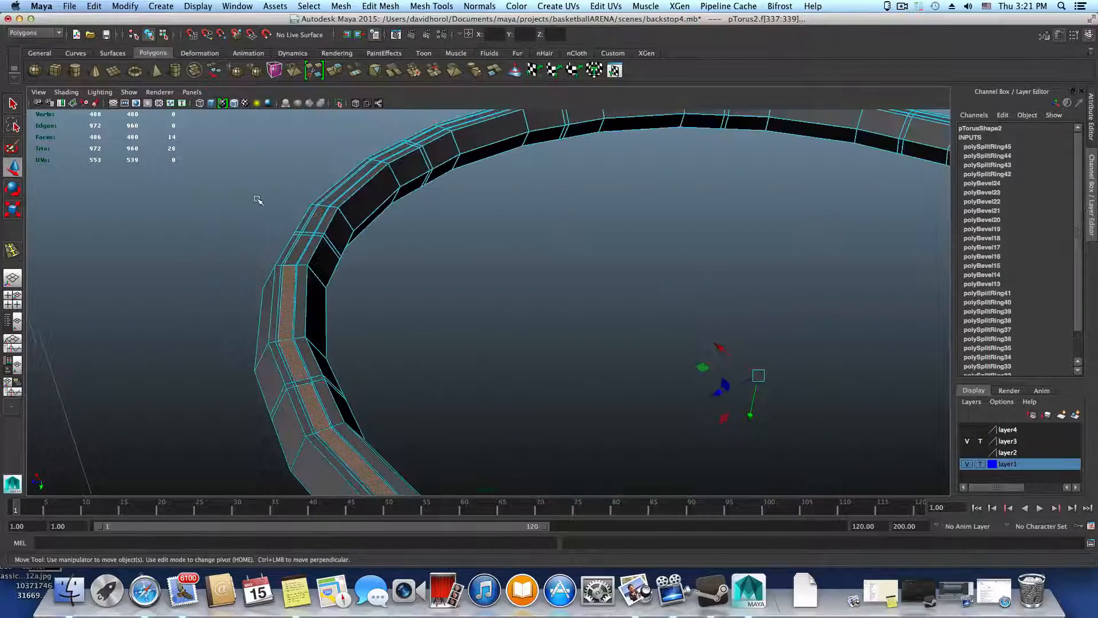
left_click(297, 244, "shift")
left_click(335, 199, "shift")
middle_click_drag(459, 374, 554, 412, "alt")
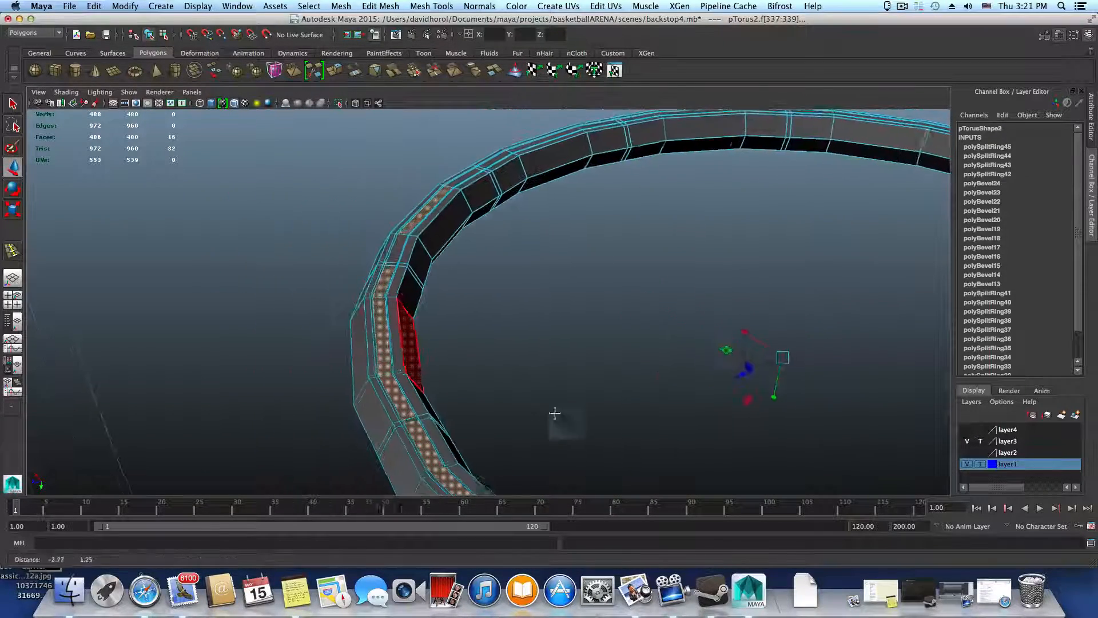
Add five more long faces of the thick ring's underside band around the bend to the selection, skipping the narrow beveled strips
left_click_drag(566, 409, 513, 382, "alt")
middle_click_drag(513, 382, 588, 384, "alt")
left_click_drag(588, 384, 250, 364, "alt")
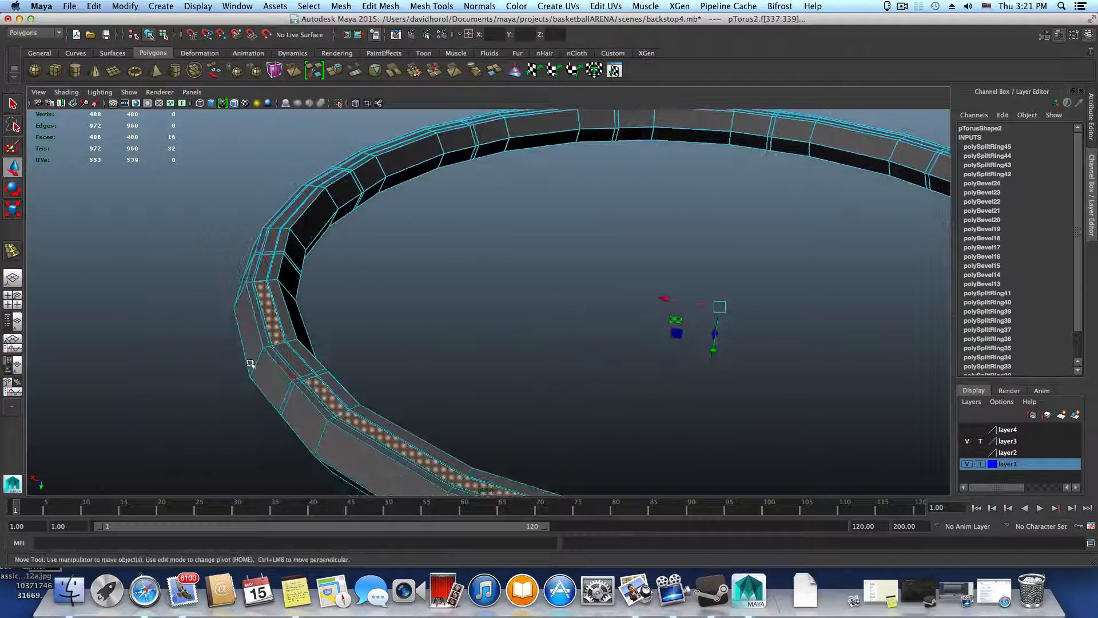
left_click(291, 357, "shift")
left_click(266, 269, "shift")
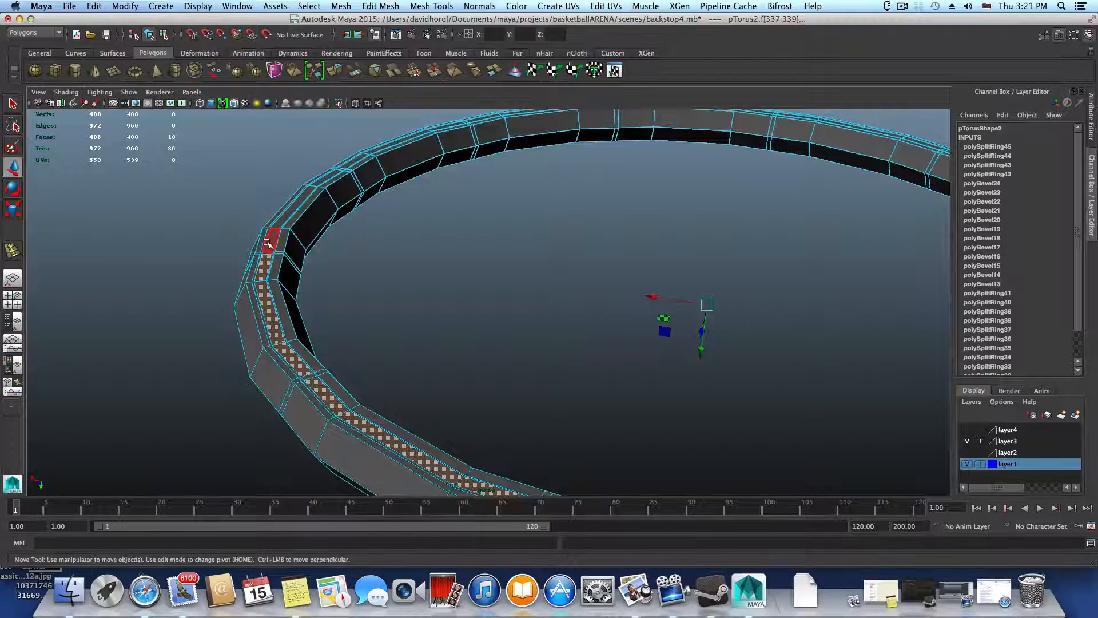
left_click(268, 243, "shift")
left_click(295, 207, "shift")
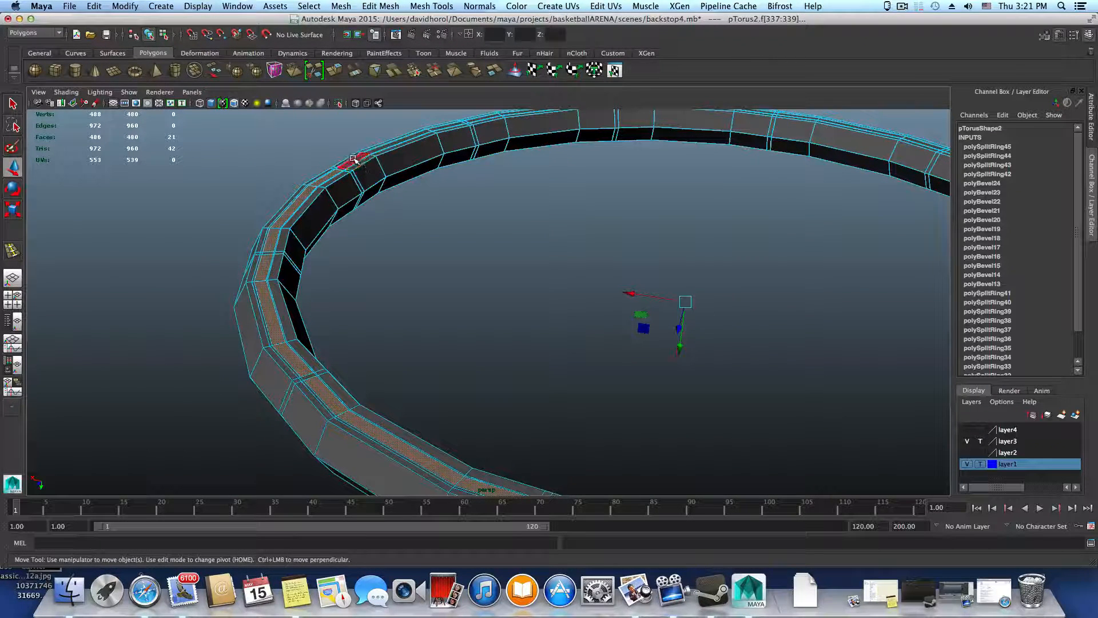
Extend the face selection by six more long underside faces along the next stretch of the thick ring
left_click_drag(424, 219, 500, 394, "alt")
left_click(368, 398, "shift")
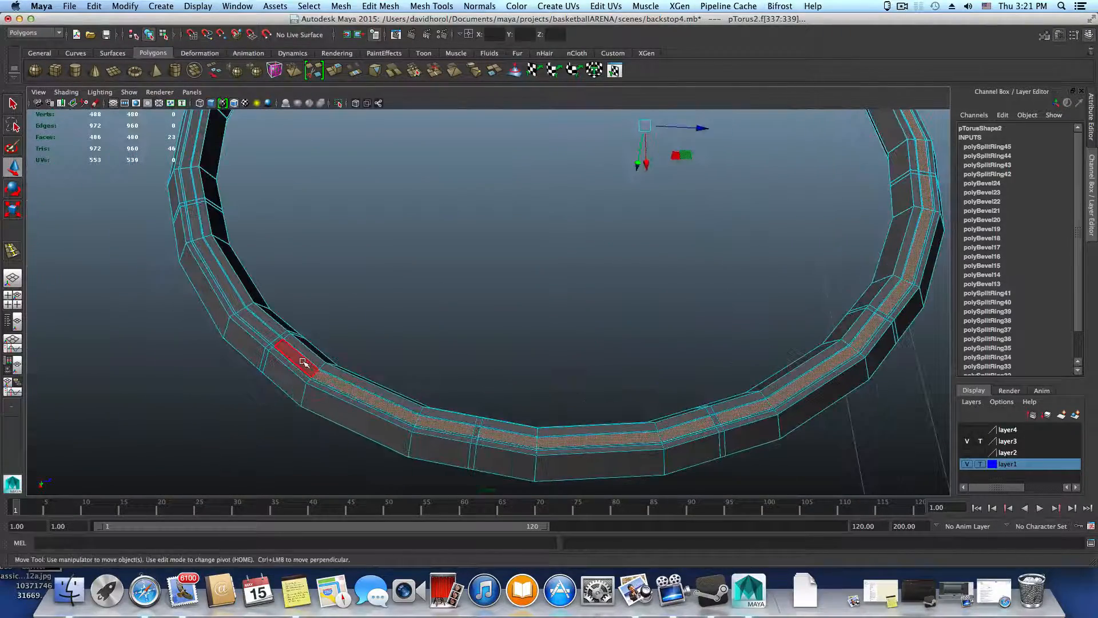
left_click(298, 363, "shift")
left_click(261, 321, "shift")
left_click(222, 264, "shift")
left_click(194, 223, "shift")
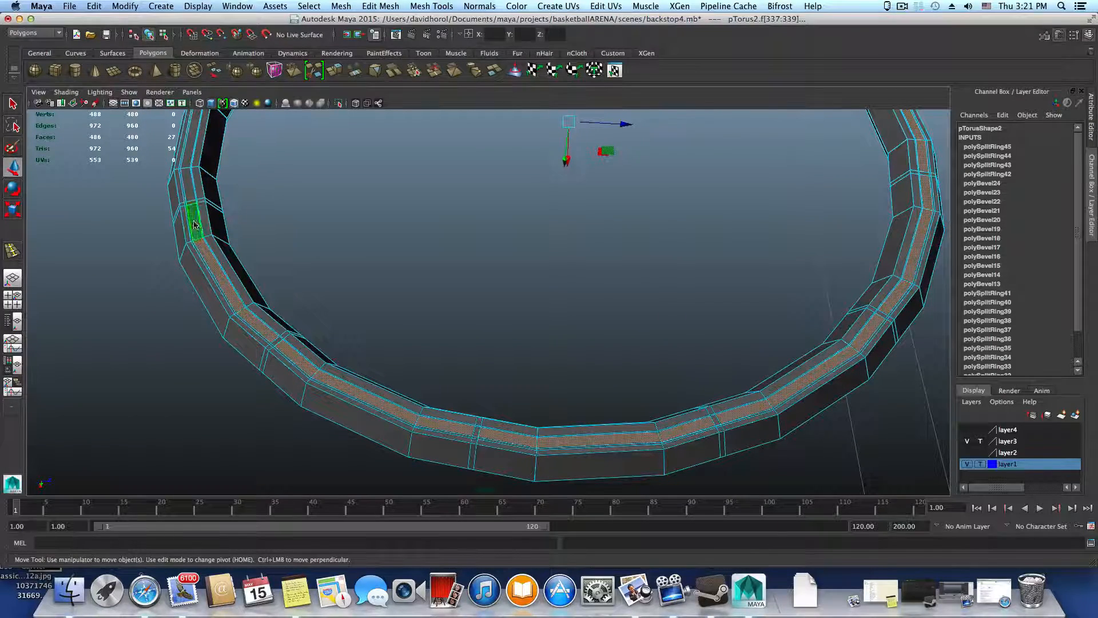
Add the remaining nine long underside faces to complete the band selection, and delete all the selected faces
left_click_drag(275, 337, 349, 339, "alt")
right_click_drag(320, 338, 197, 336, "alt")
middle_click_drag(240, 336, 490, 286, "alt")
left_click(340, 469, "shift")
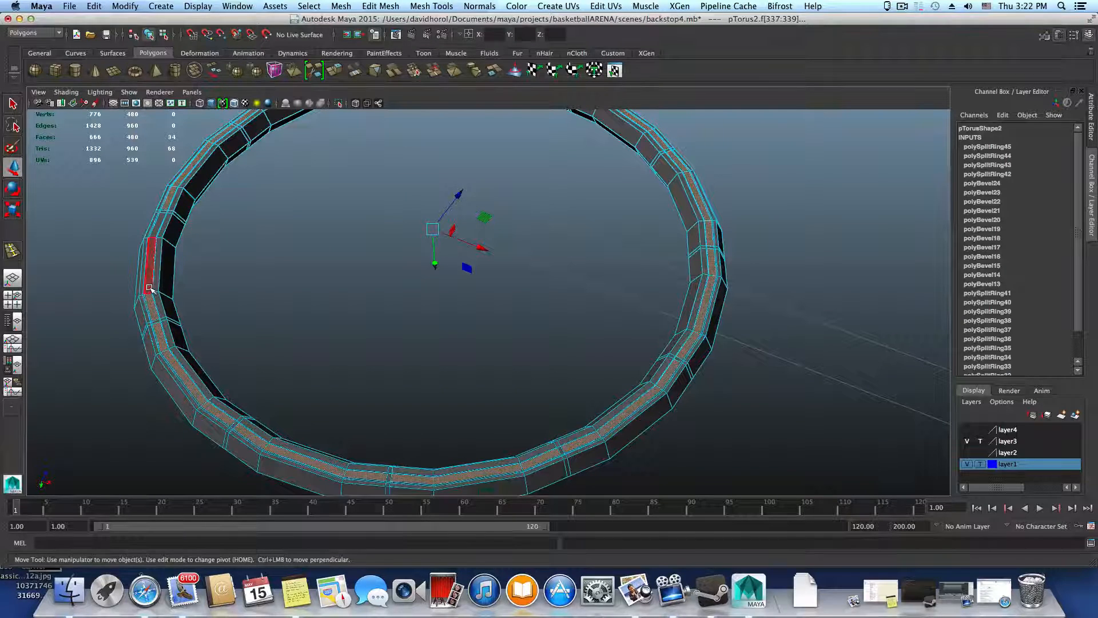
left_click(149, 288, "shift")
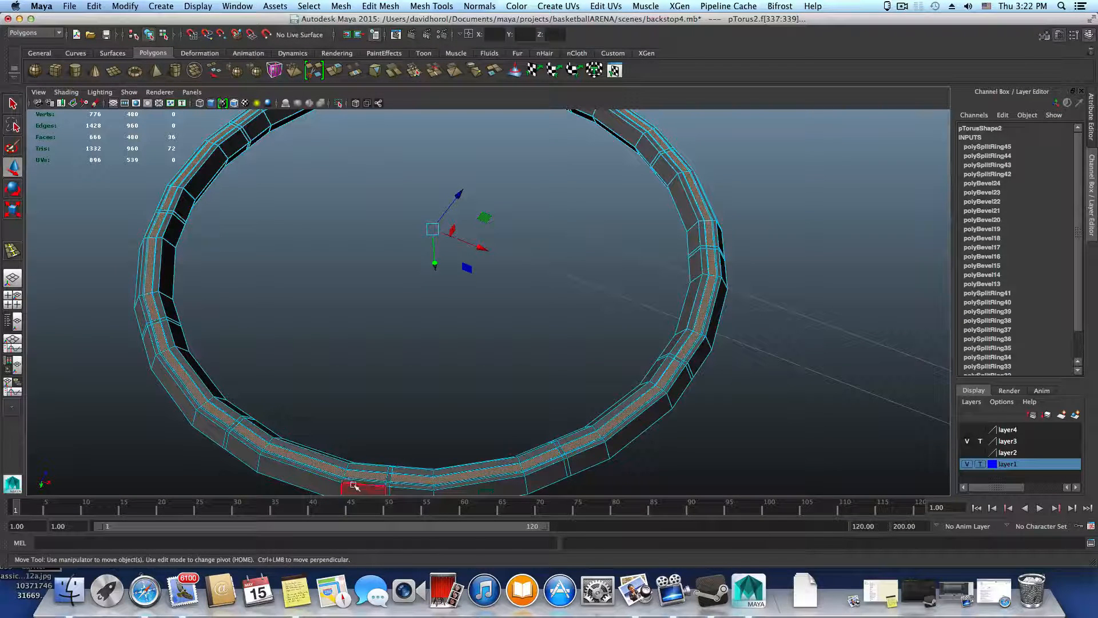
key("Delete")
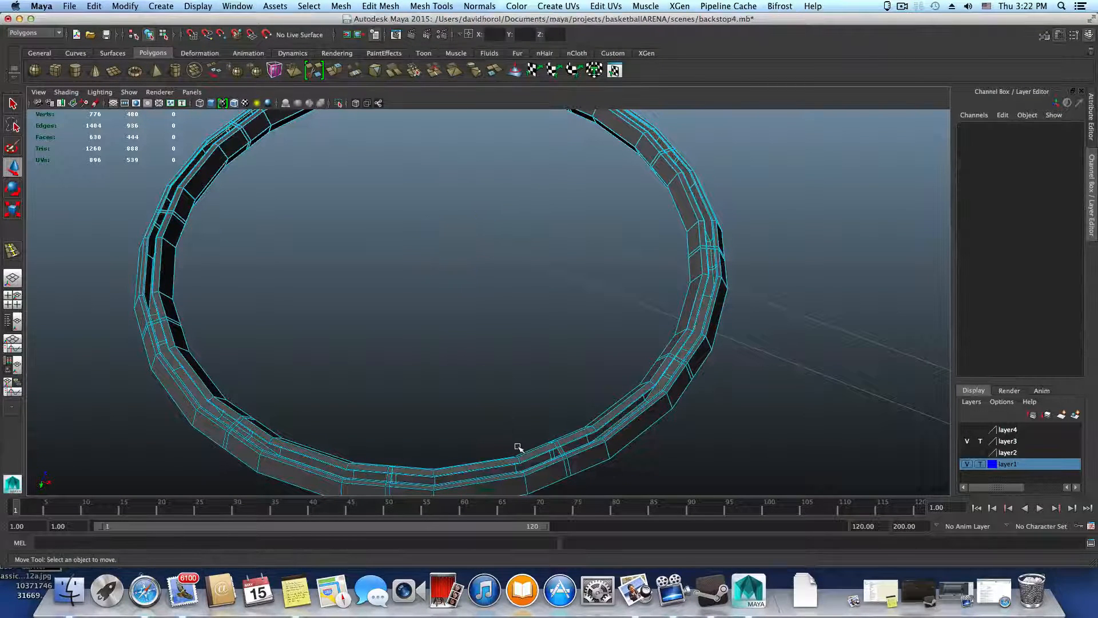
Return to object selection and move the segmented ring vertically to about Y 367.5, against the thick ring's opened underside
scroll(518, 447, "down", 5)
key("F8")
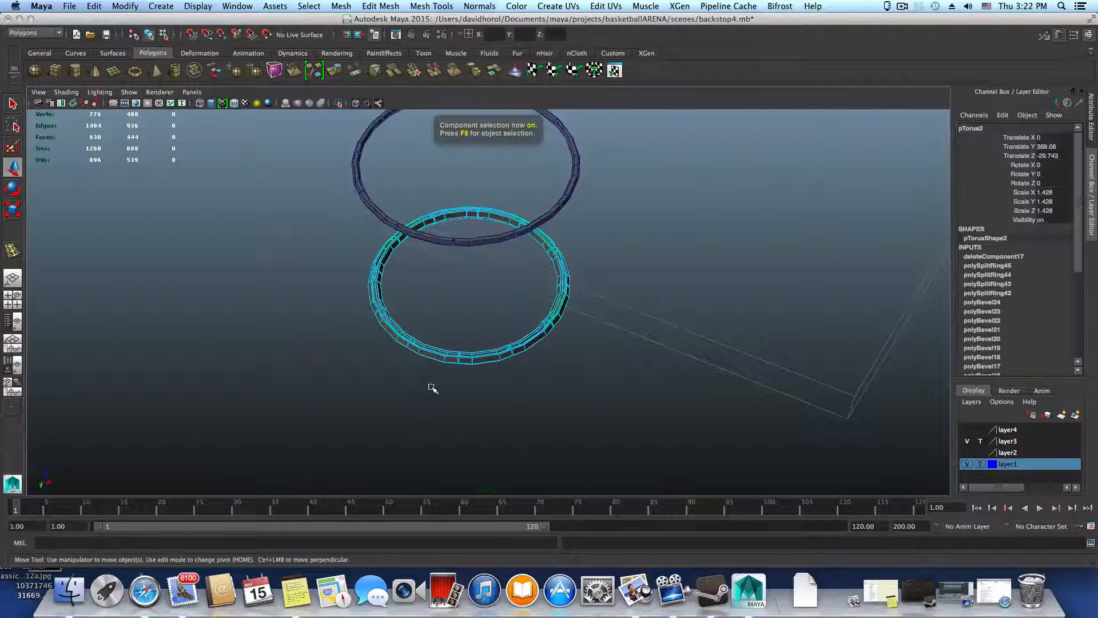
key("F8")
left_click(487, 238)
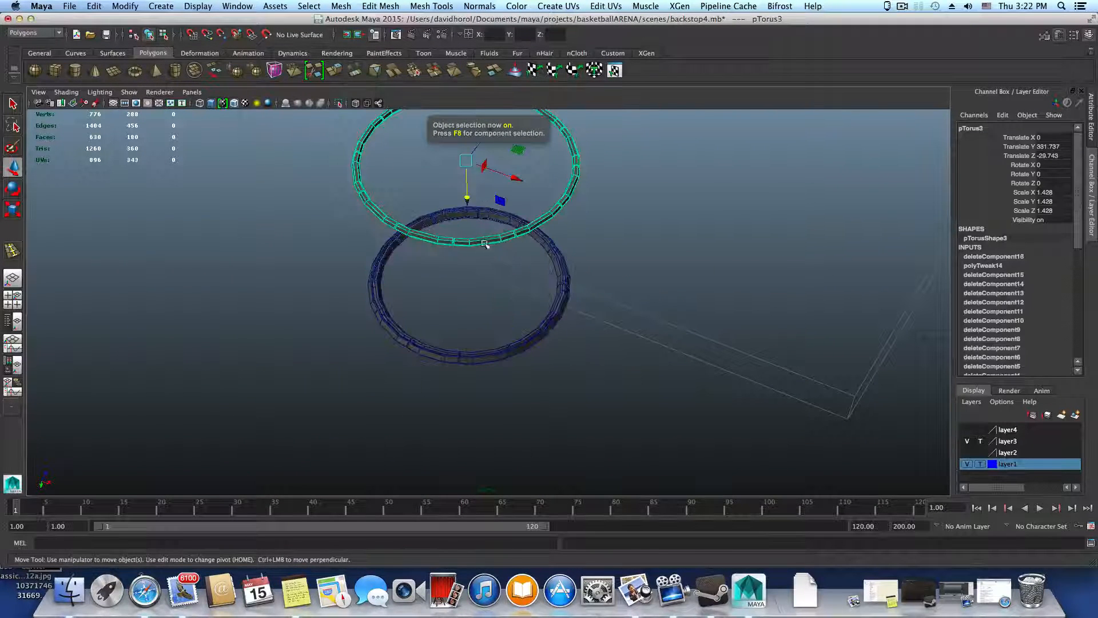
left_click_drag(476, 205, 480, 329)
right_click_drag(479, 330, 841, 440, "alt")
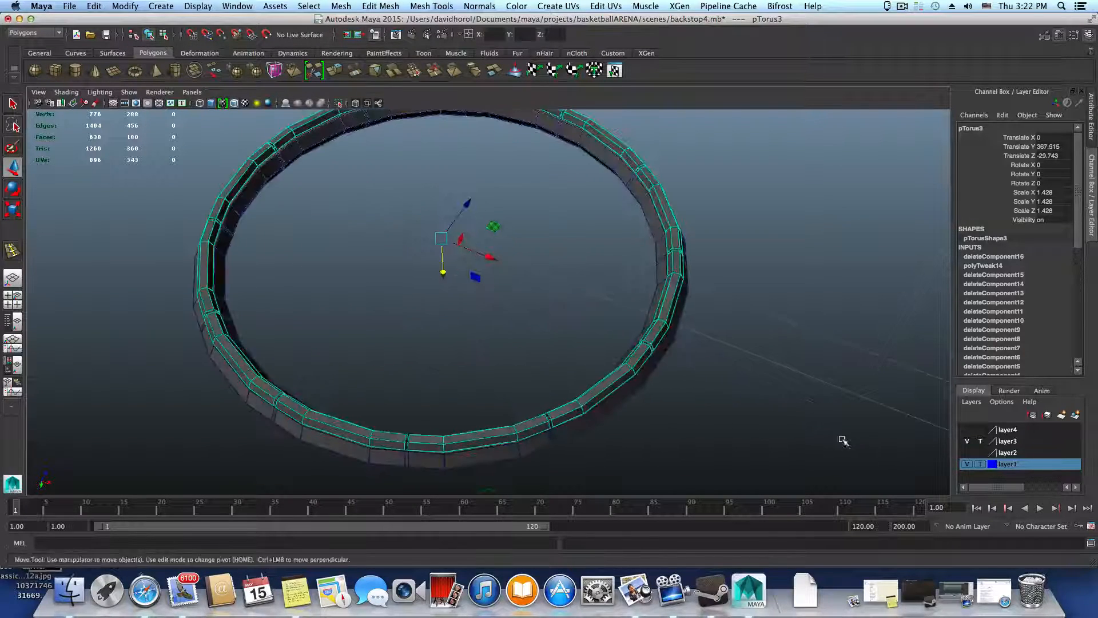
Fine-tune the segmented ring's height to Translate Y 367.21 so its open edges meet the thick ring's underside
left_click_drag(545, 382, 508, 321, "alt")
middle_click_drag(511, 387, 449, 272, "alt")
right_click_drag(448, 272, 608, 376, "alt")
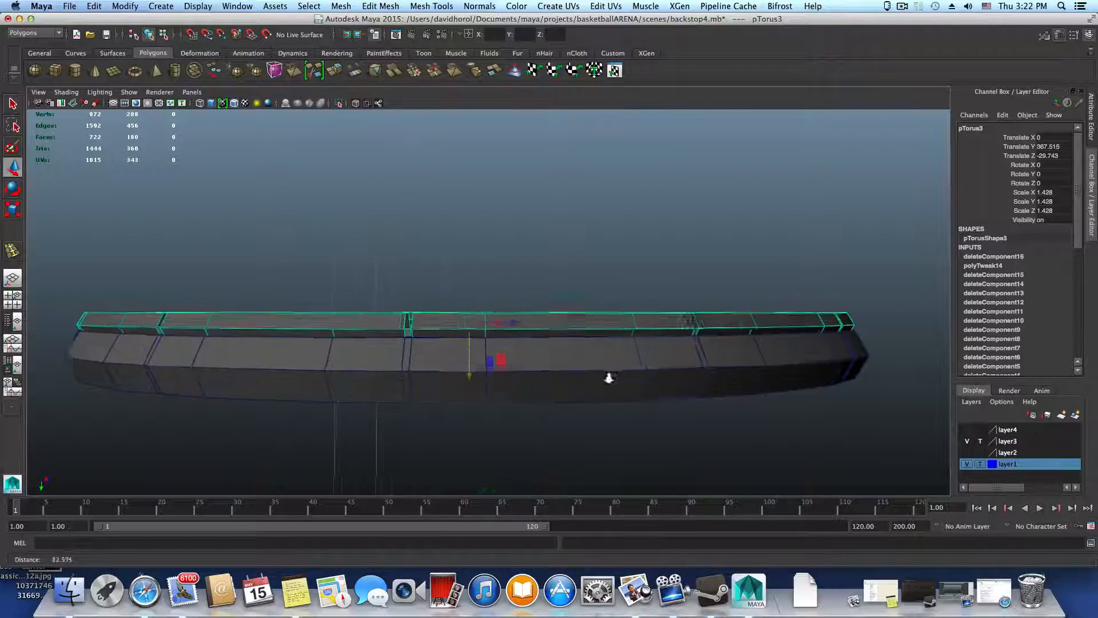
left_click_drag(464, 377, 613, 265)
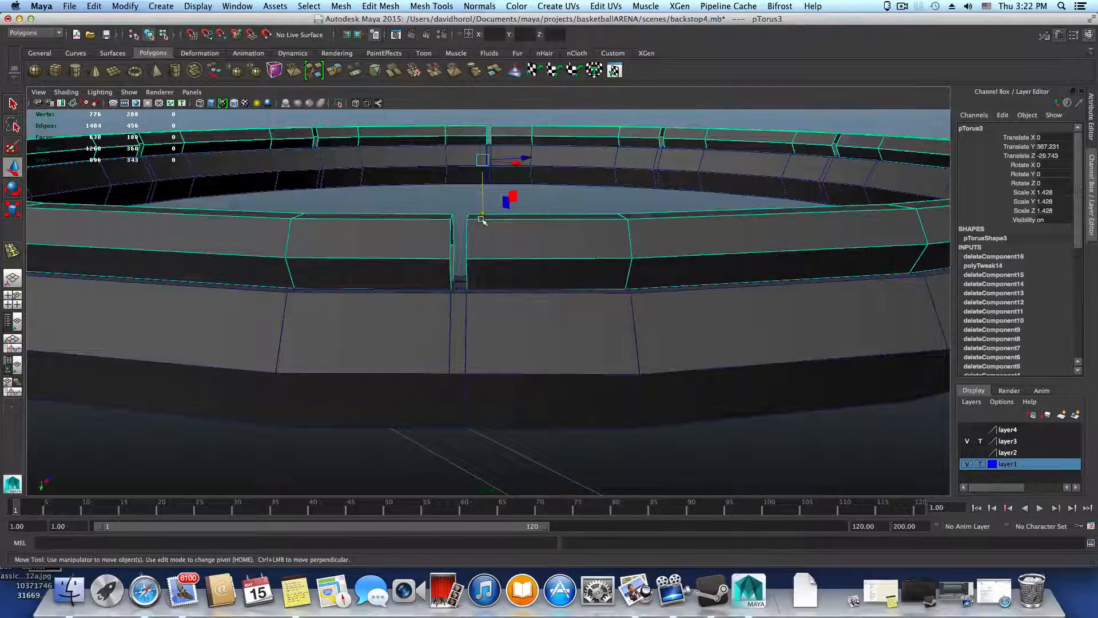
left_click_drag(482, 220, 509, 297)
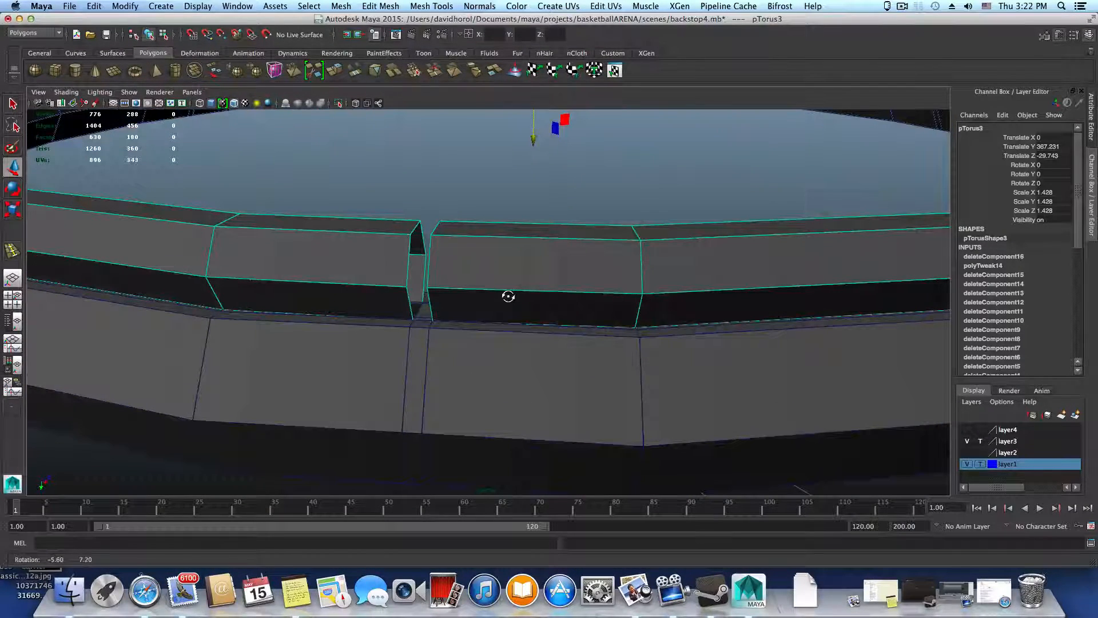
left_click_drag(533, 145, 534, 144)
right_click_drag(448, 259, 555, 343, "alt")
left_click_drag(556, 342, 560, 336, "alt")
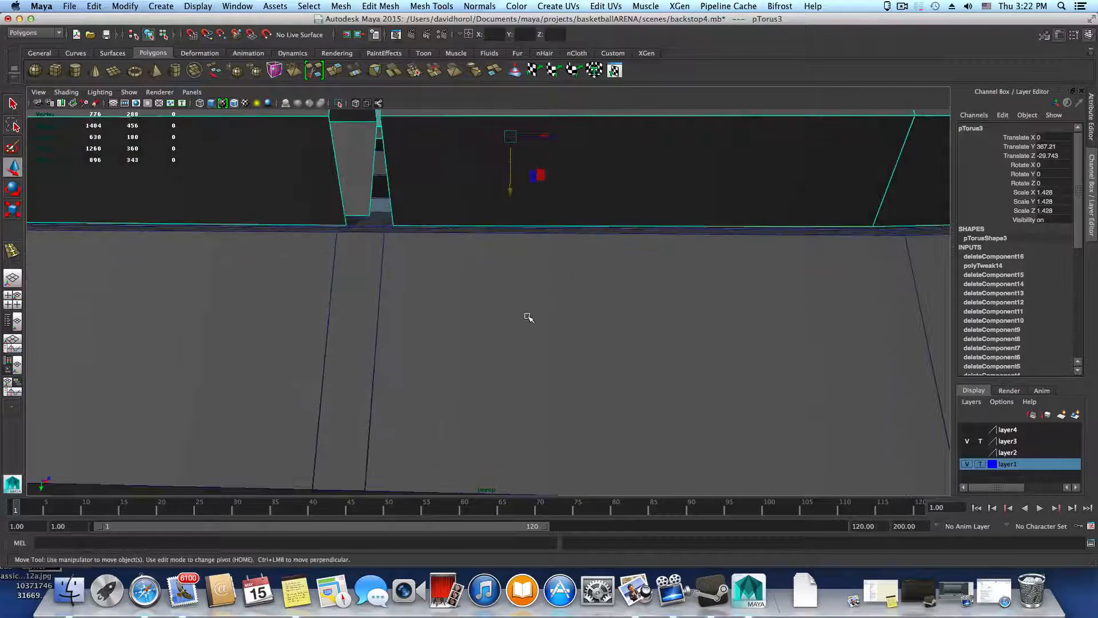
Examine the seam between the segmented ring and the thick ring from the side and up close at a gap
right_click_drag(724, 328, 458, 337, "alt")
left_click_drag(458, 389, 463, 187, "alt")
right_click_drag(607, 312, 371, 327, "alt")
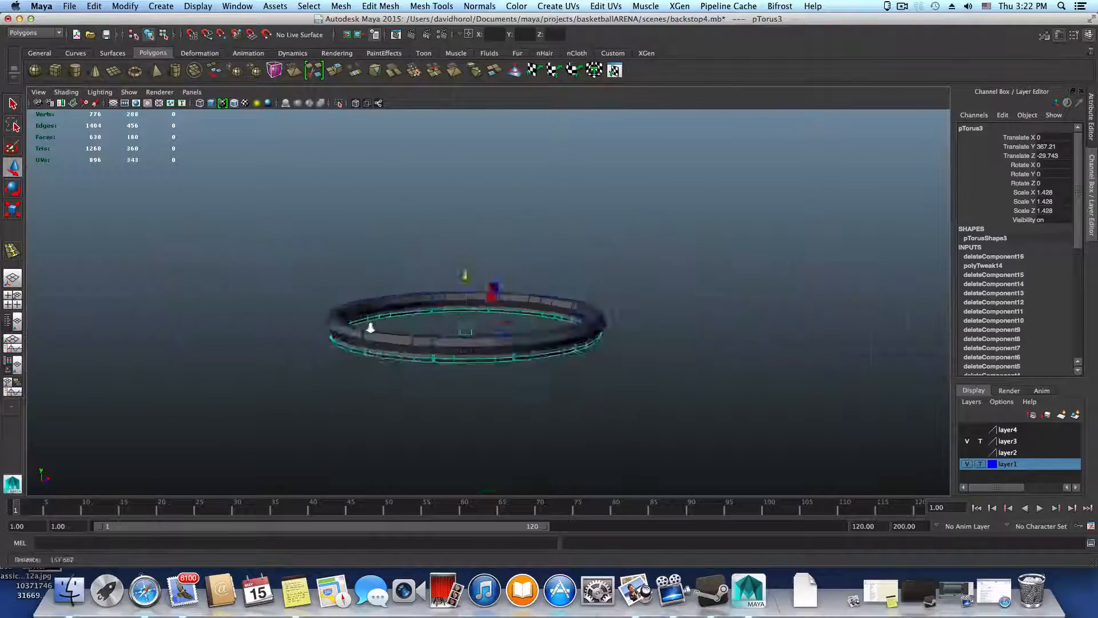
left_click_drag(370, 339, 380, 316, "alt")
right_click_drag(379, 316, 507, 335, "alt")
left_click_drag(508, 336, 560, 395, "alt")
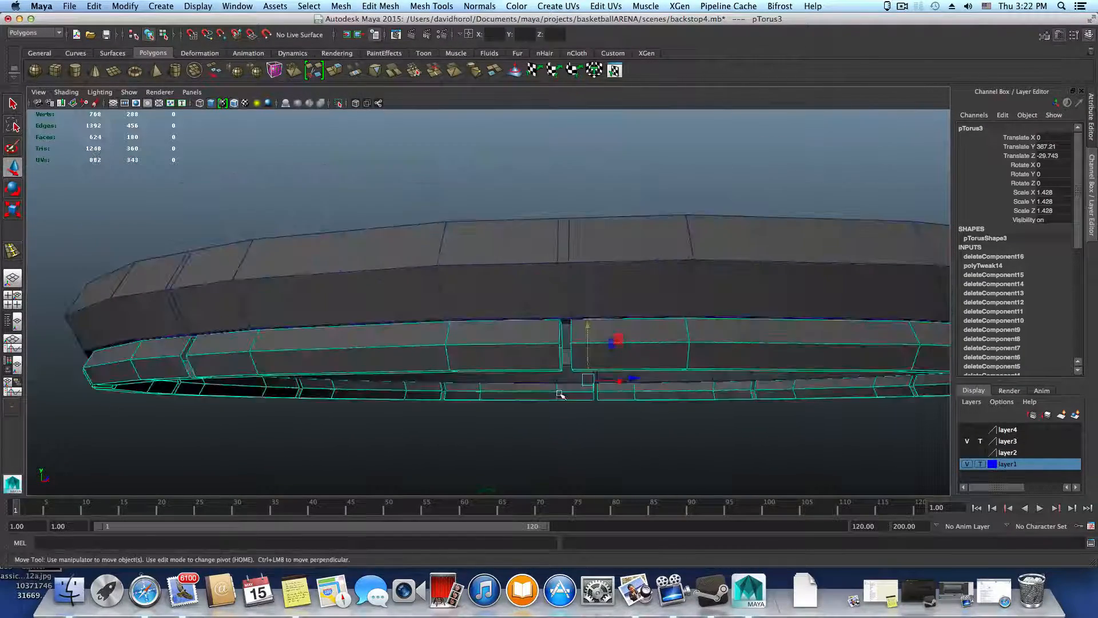
right_click_drag(467, 371, 613, 404, "alt")
middle_click_drag(613, 404, 520, 400, "alt")
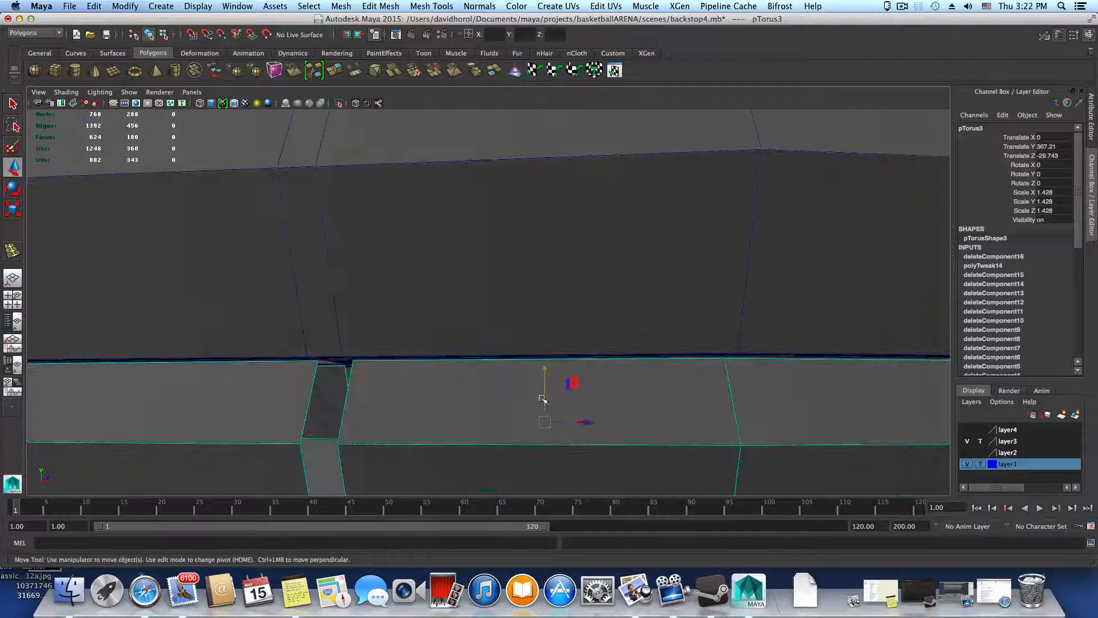
Select the thick ring together with the segmented ring and combine them into one mesh
left_click(469, 316)
key("f")
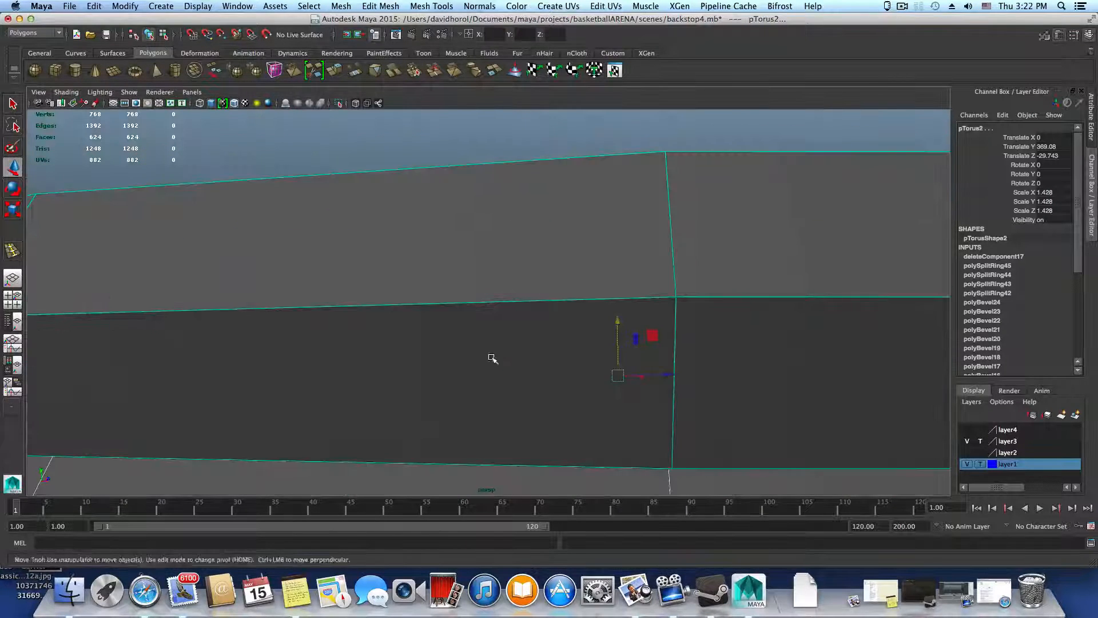
left_click(338, 7)
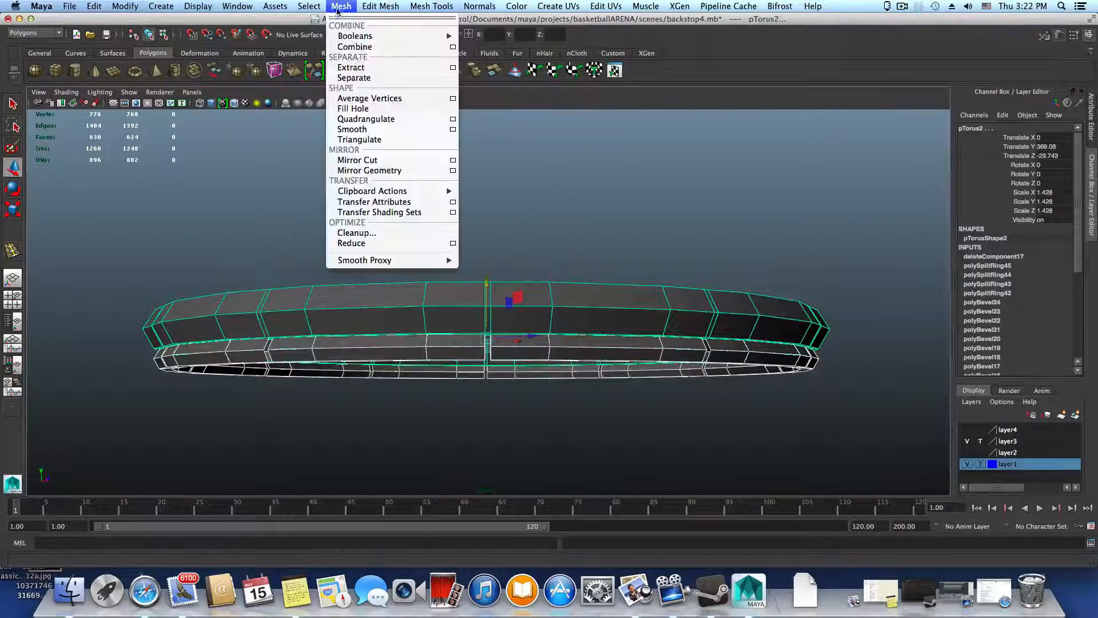
left_click(354, 47)
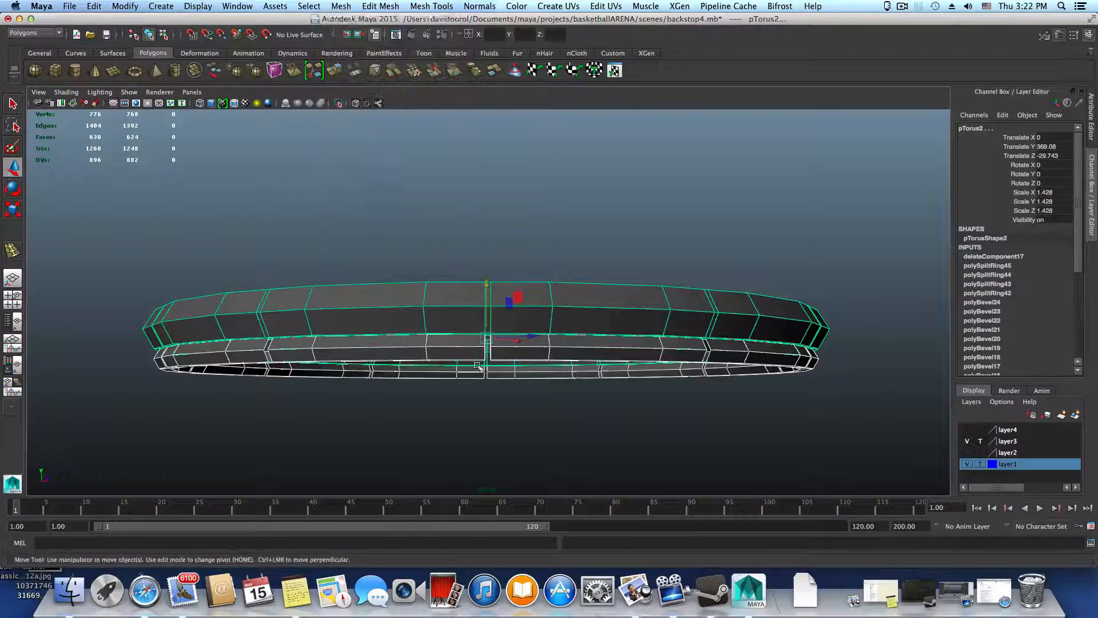
Start the Merge Vertex Tool on the combined rim mesh
left_click(392, 7)
mouse_move(452, 6)
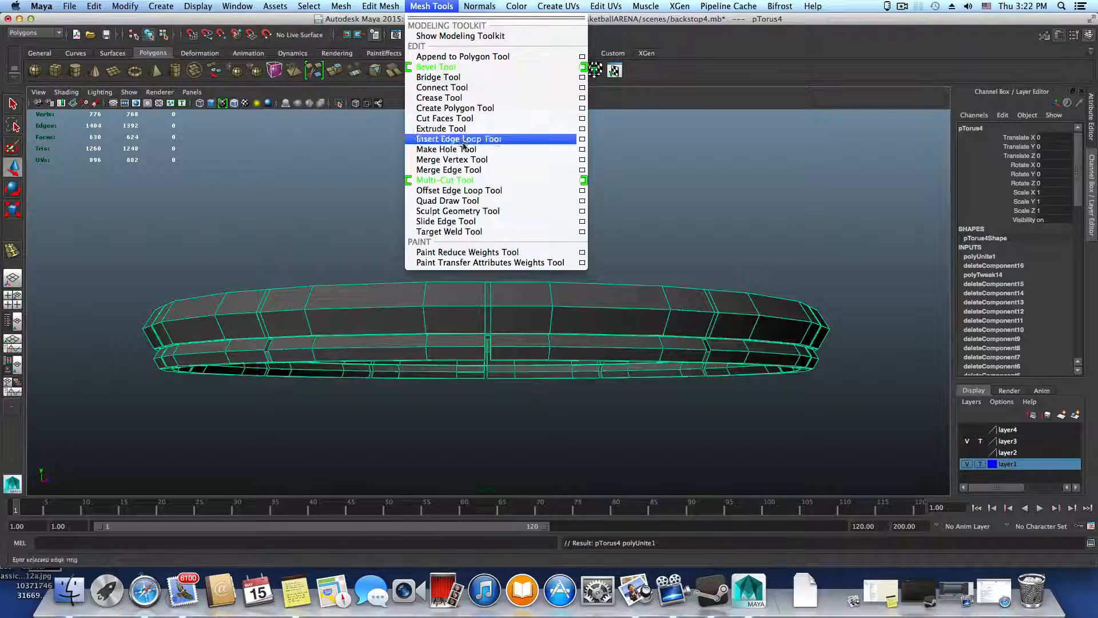
left_click(445, 179)
scroll(498, 327, "up", 10)
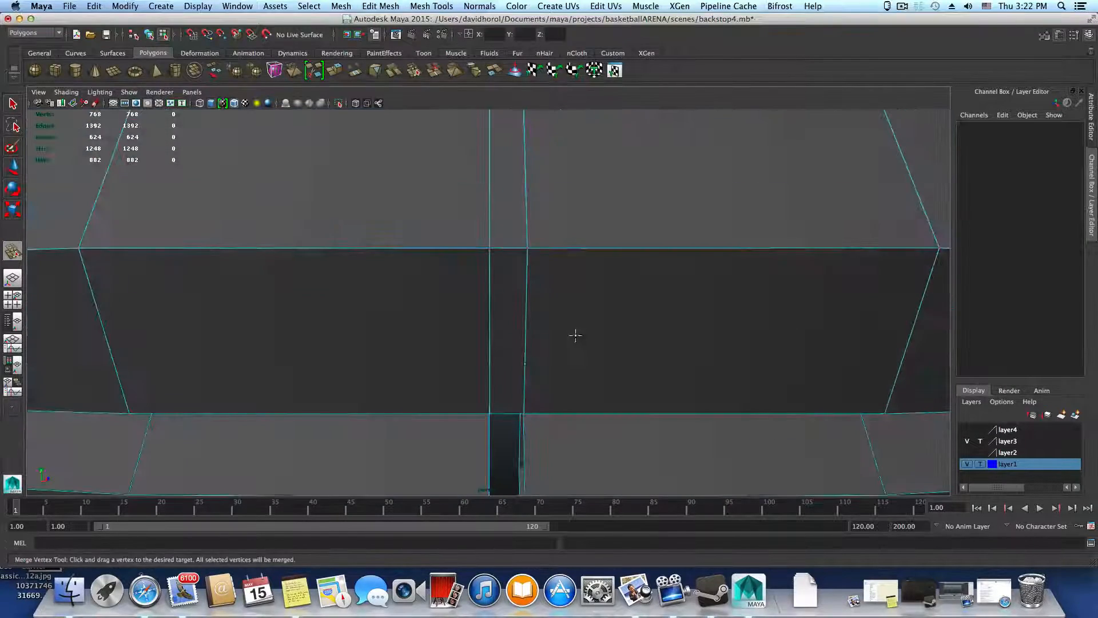
right_click_drag(575, 335, 392, 334, "alt")
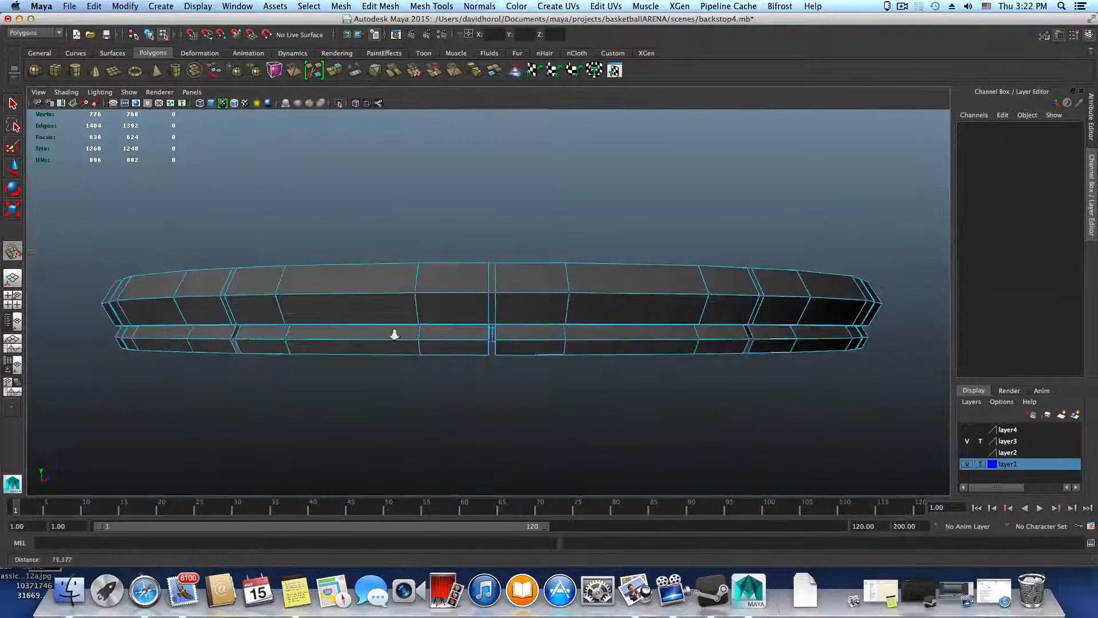
Inspect the vertices along the seam of the combined rim, close up around one of the gaps between segments
left_click_drag(429, 353, 506, 378, "alt")
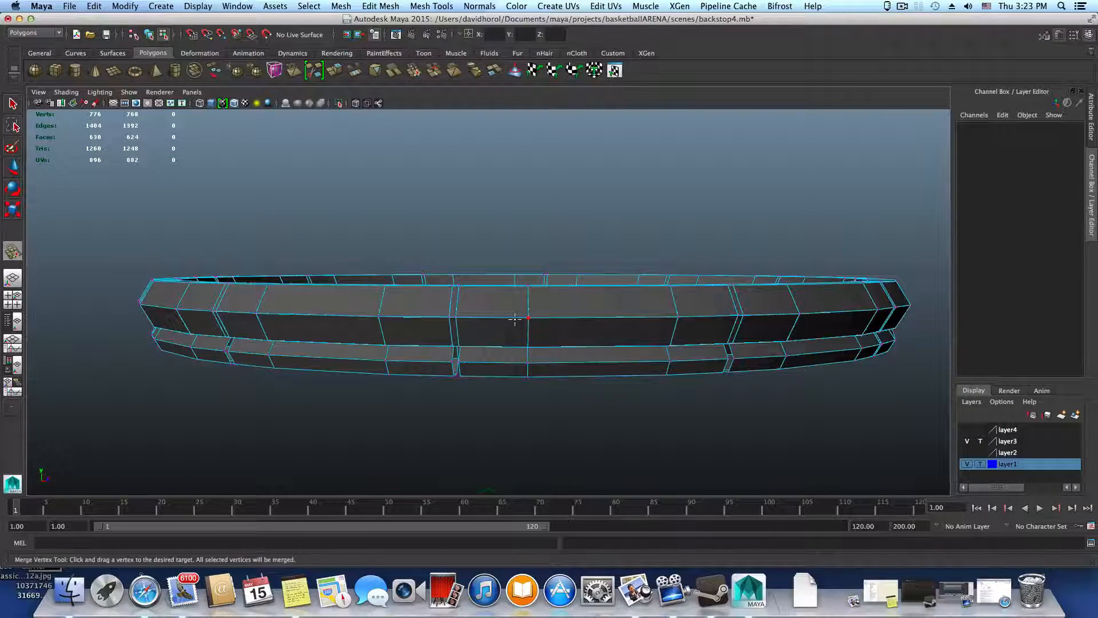
right_click_drag(434, 338, 451, 342, "alt")
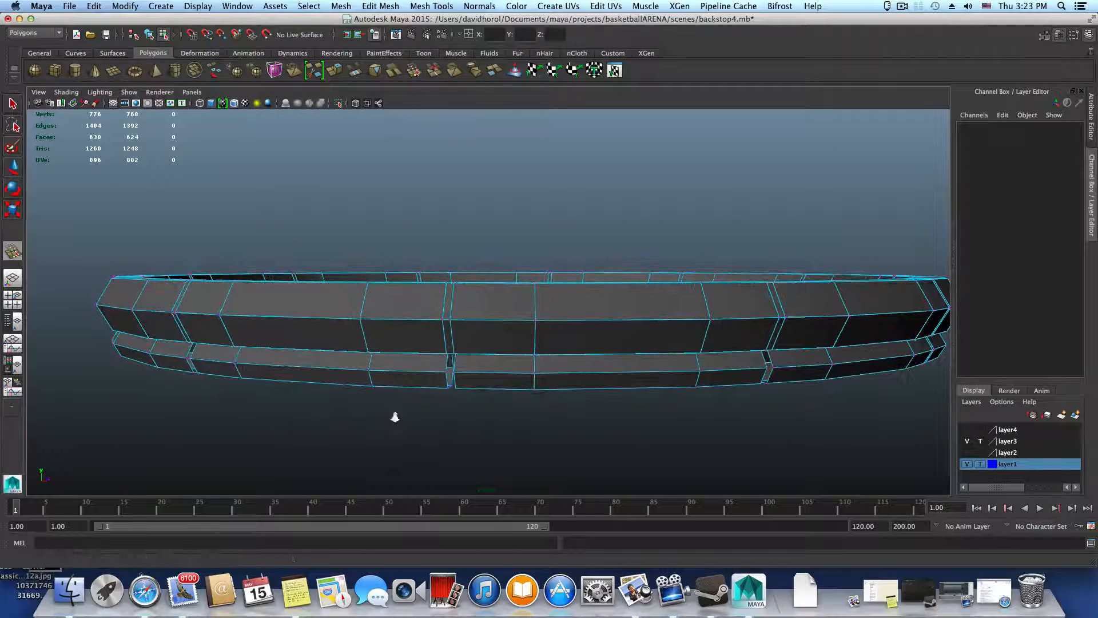
right_click_drag(396, 418, 547, 456, "alt")
middle_click_drag(472, 447, 514, 385, "alt")
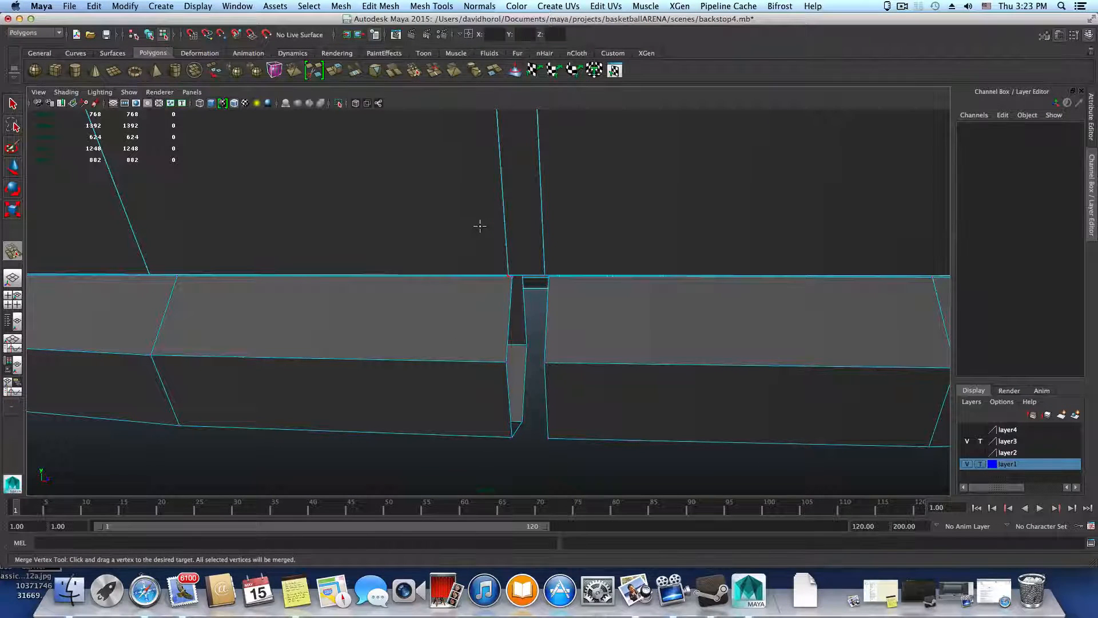
left_click_drag(406, 285, 318, 309, "alt")
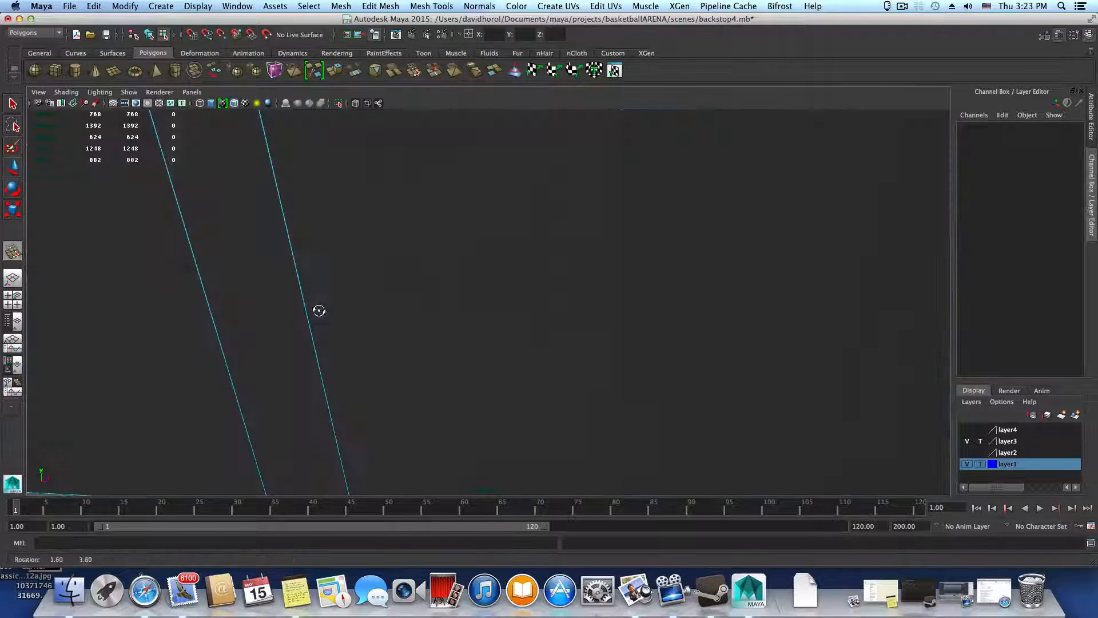
right_click_drag(377, 315, 343, 331, "alt")
middle_click_drag(343, 331, 368, 243, "alt")
right_click_drag(367, 243, 379, 242, "alt")
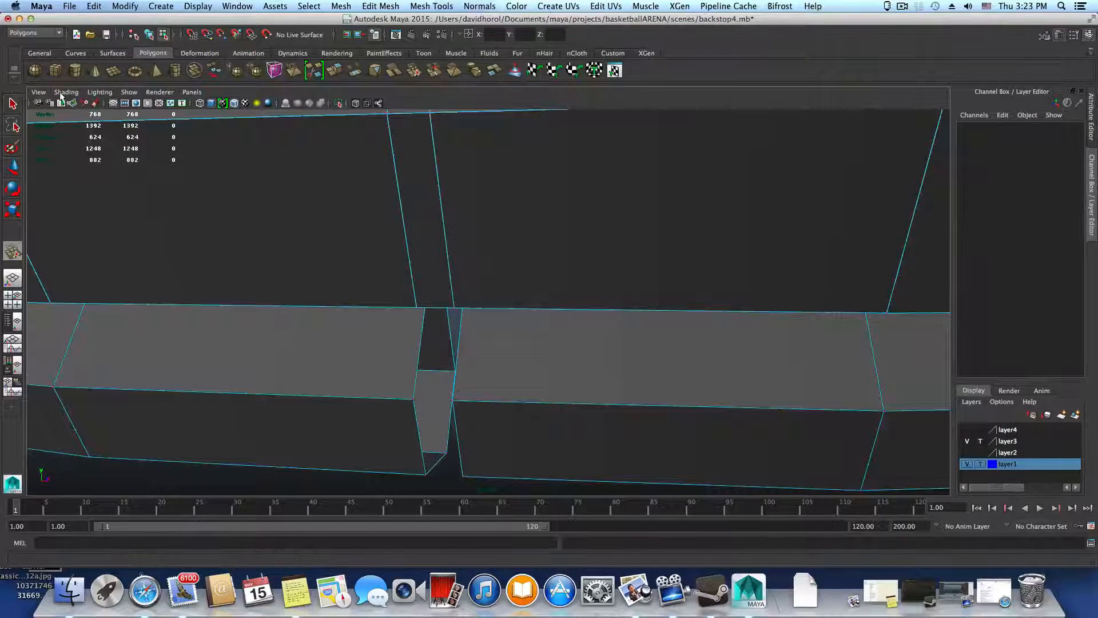
Return the combined rim to object selection and switch the viewport renderer to Legacy Default Viewport
left_click(62, 93)
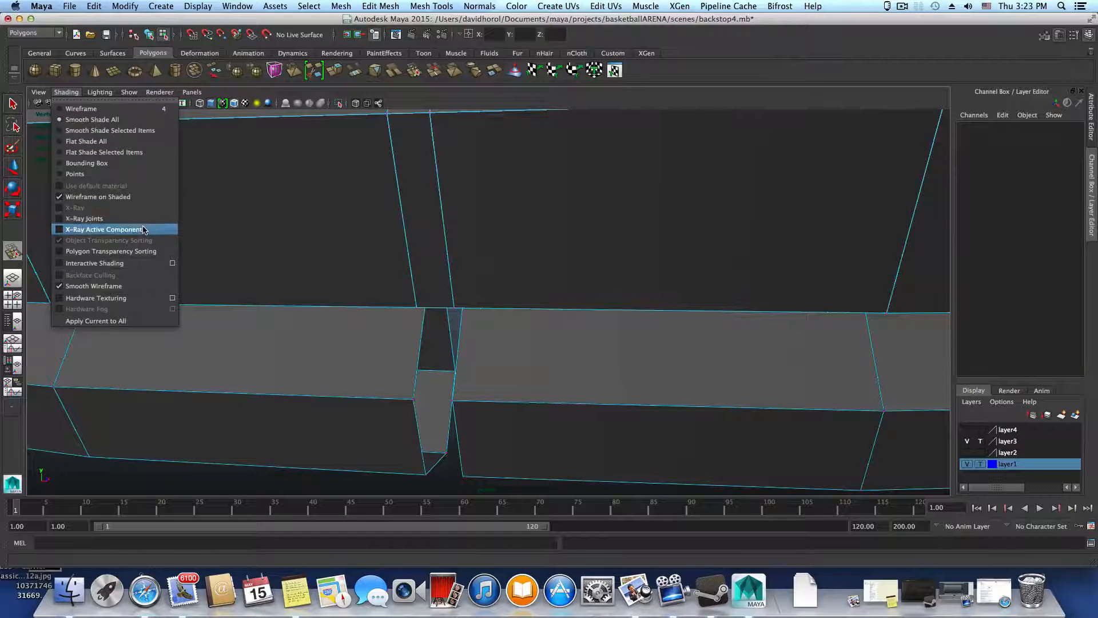
left_click(506, 304)
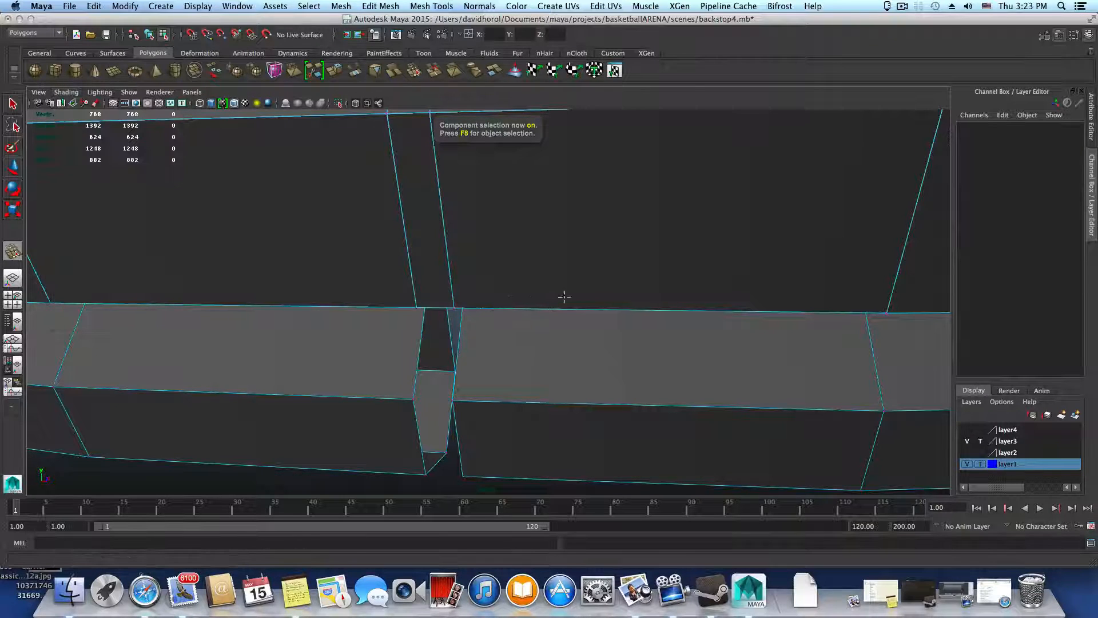
scroll(515, 294, "down", 5)
key("F8")
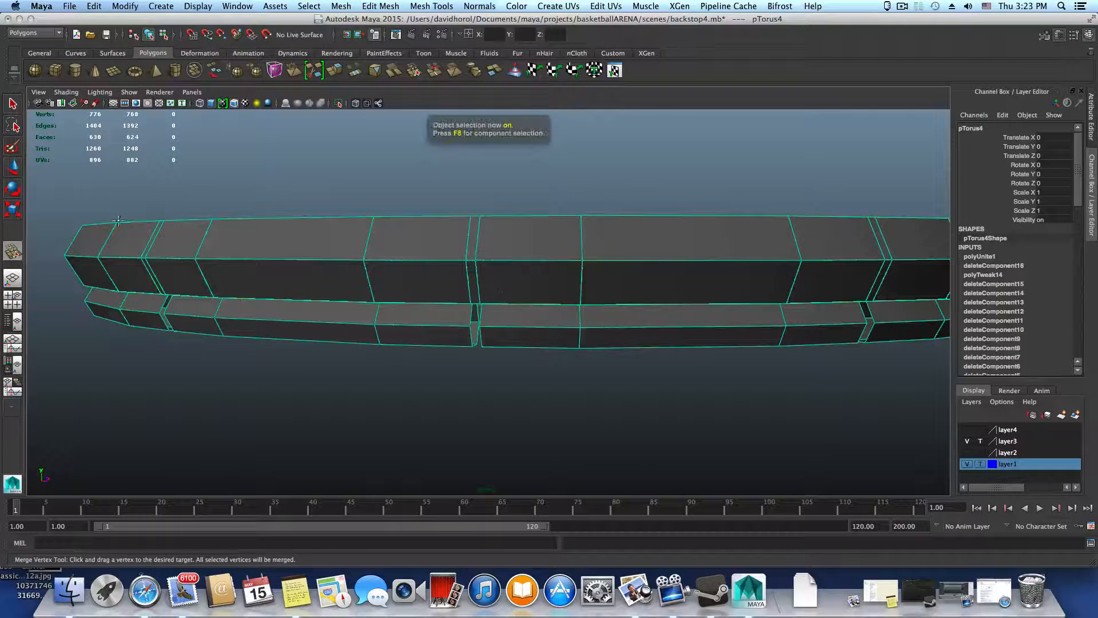
left_click(66, 93)
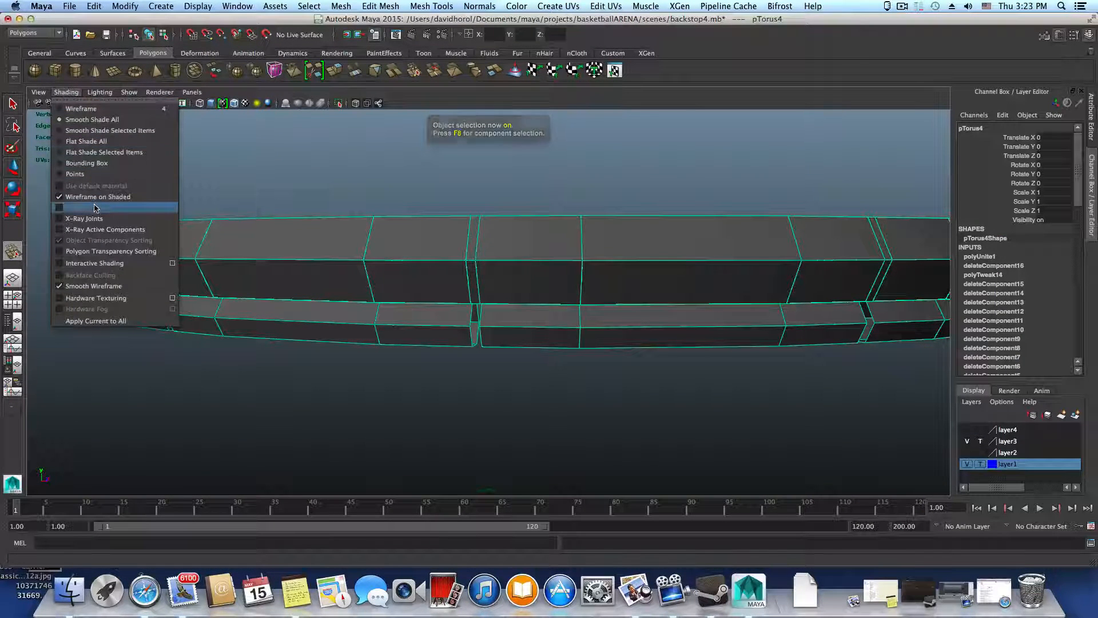
mouse_move(167, 90)
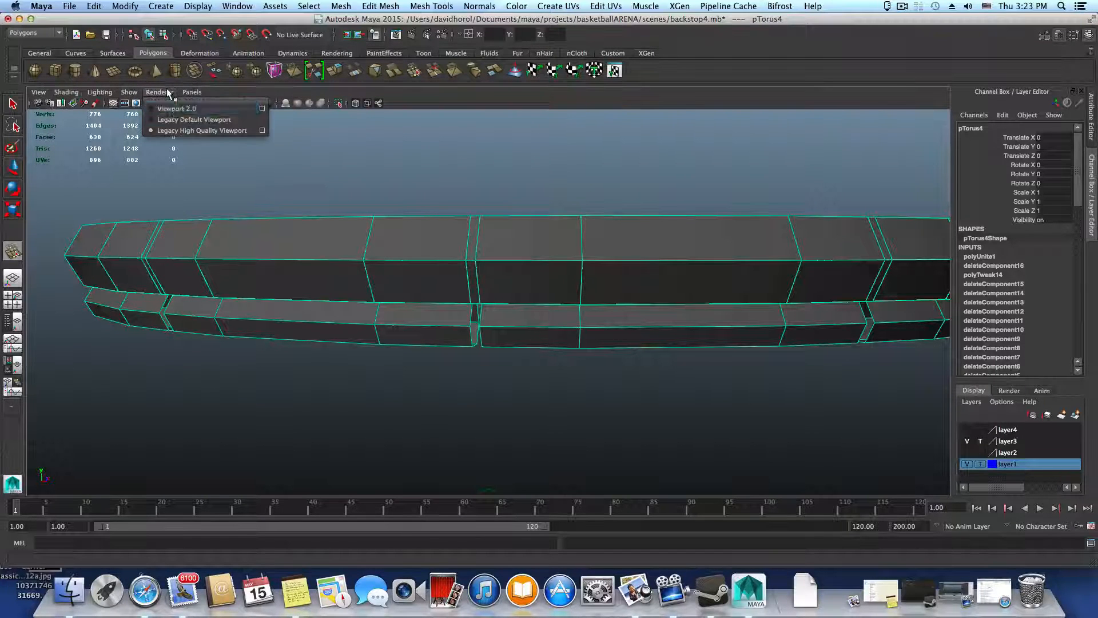
left_click(174, 118)
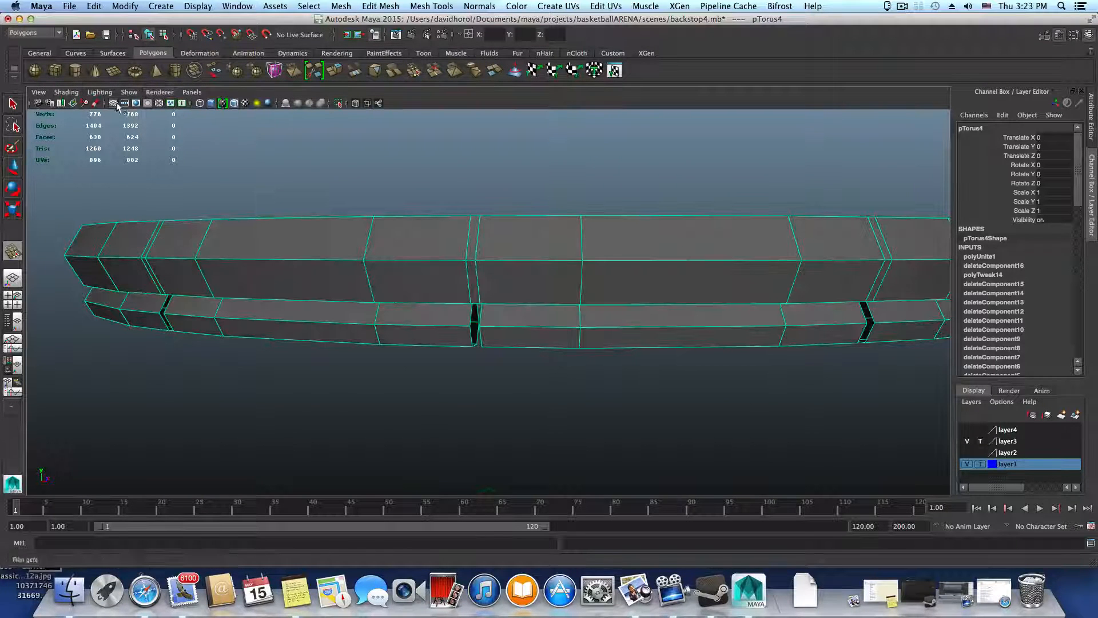
Turn off Wireframe on Shaded for the viewport and switch its renderer to Viewport 2.0
left_click(68, 92)
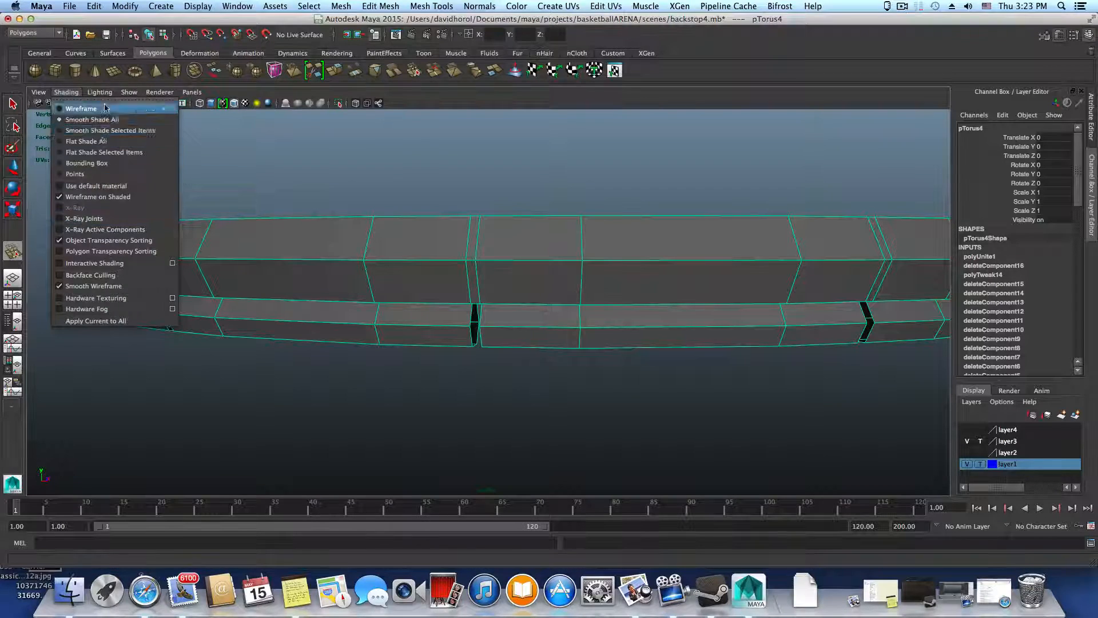
mouse_move(102, 93)
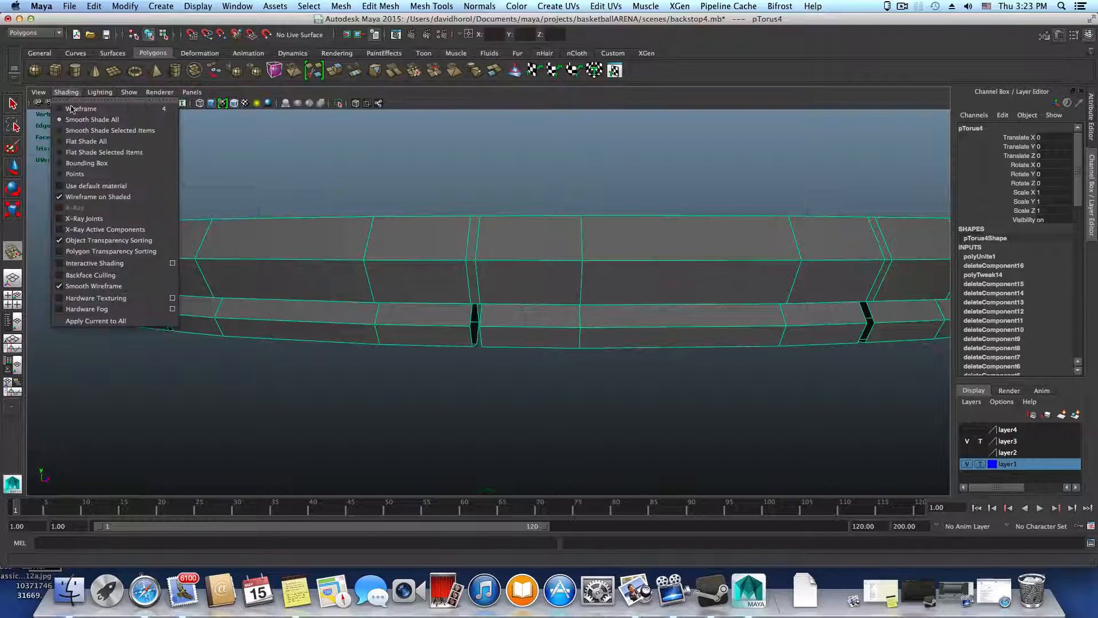
left_click(86, 197)
left_click(71, 93)
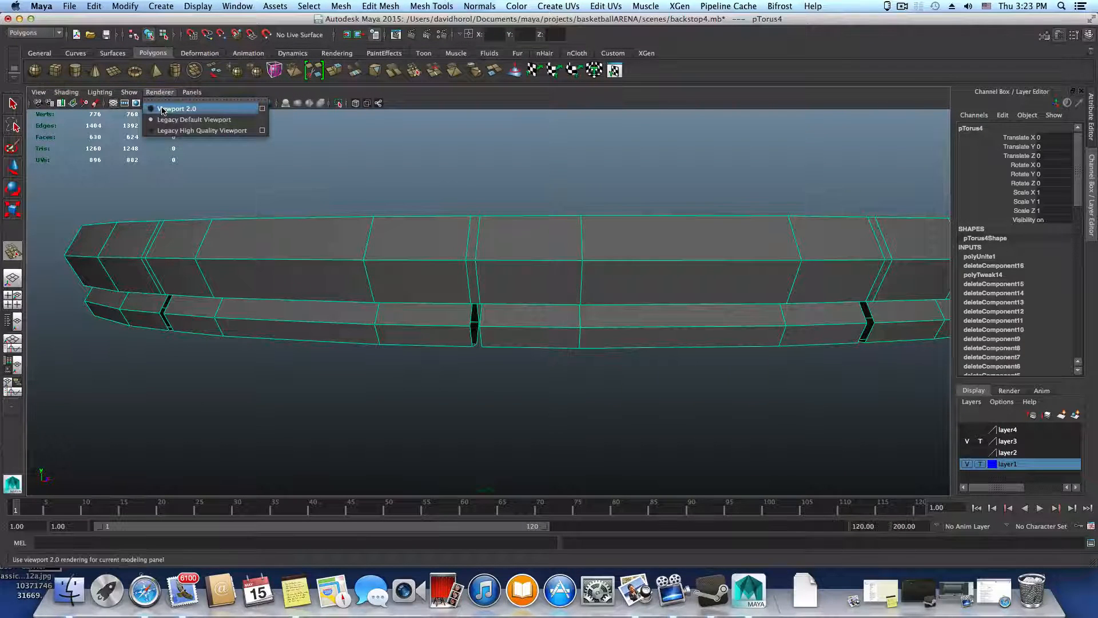
left_click(166, 108)
left_click(68, 92)
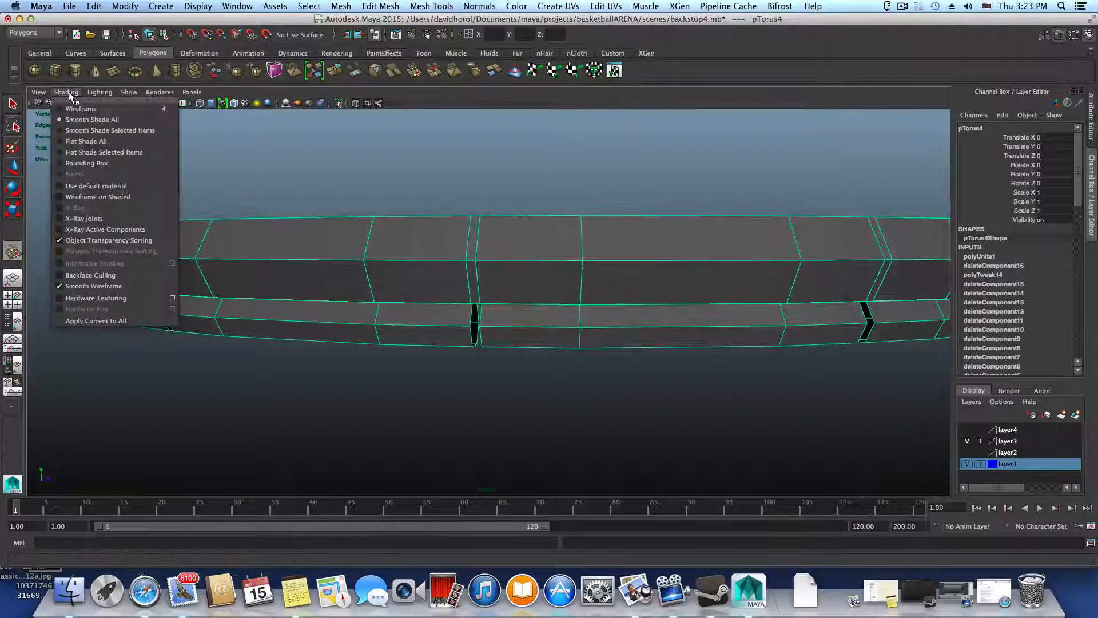
left_click(66, 93)
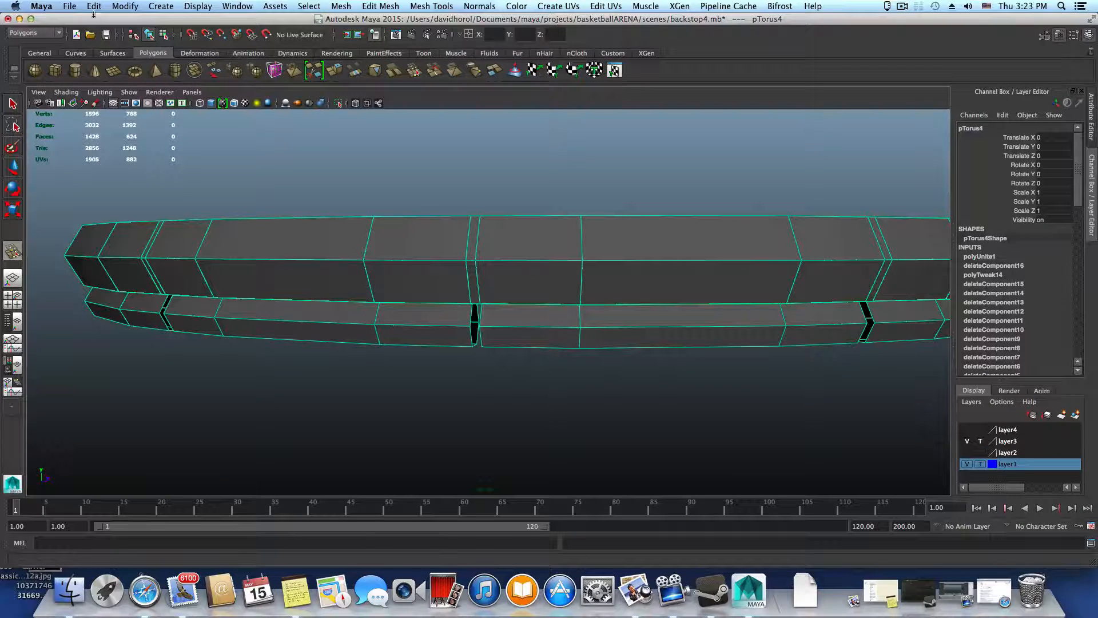
Open the Plug-in Manager, examine which plug-ins are loaded and set to auto load, and close it
left_click(244, 7)
mouse_move(261, 39)
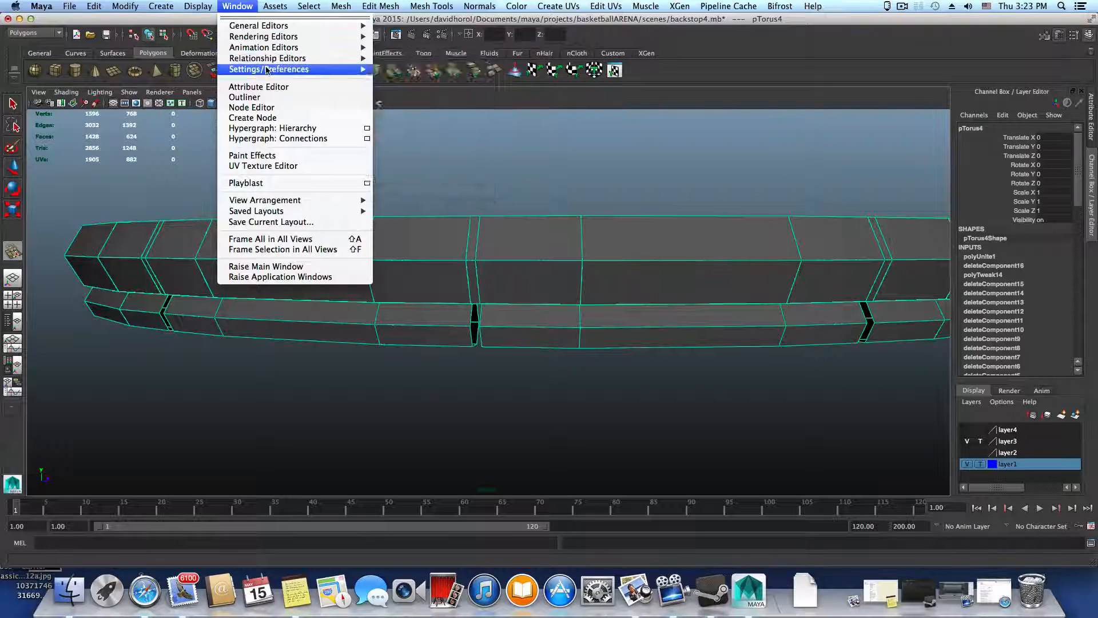
mouse_move(266, 69)
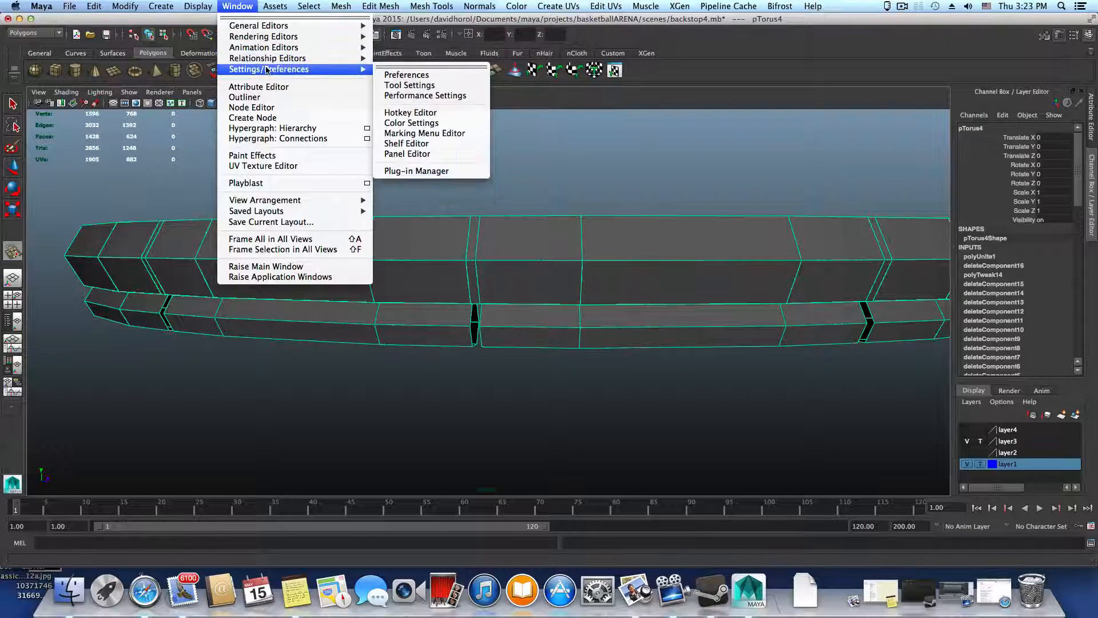
left_click(417, 173)
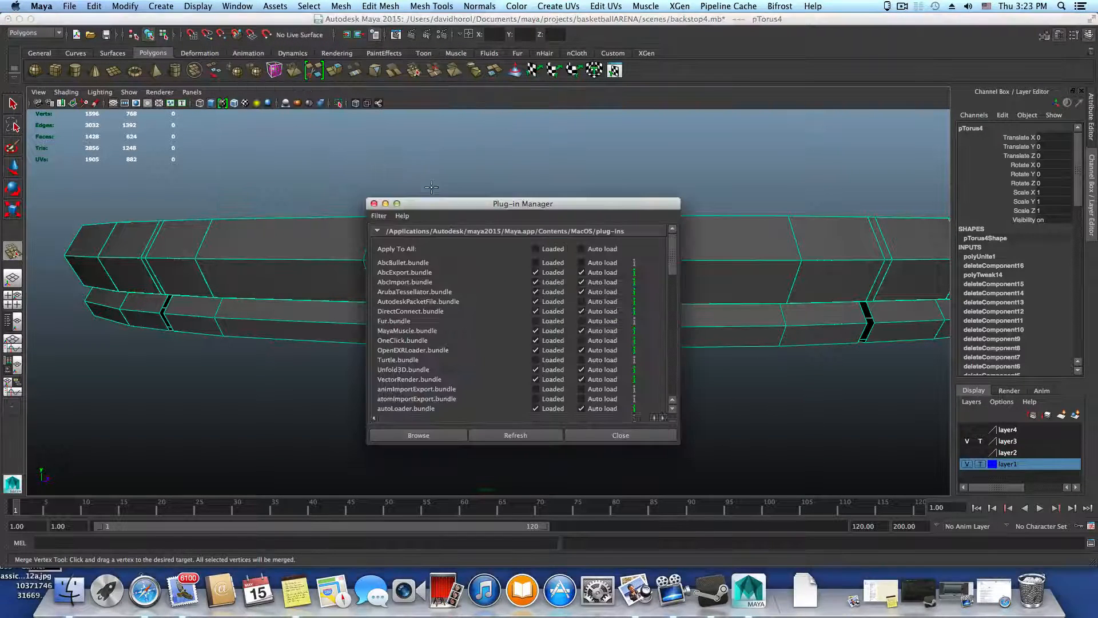
scroll(422, 336, "down", 3)
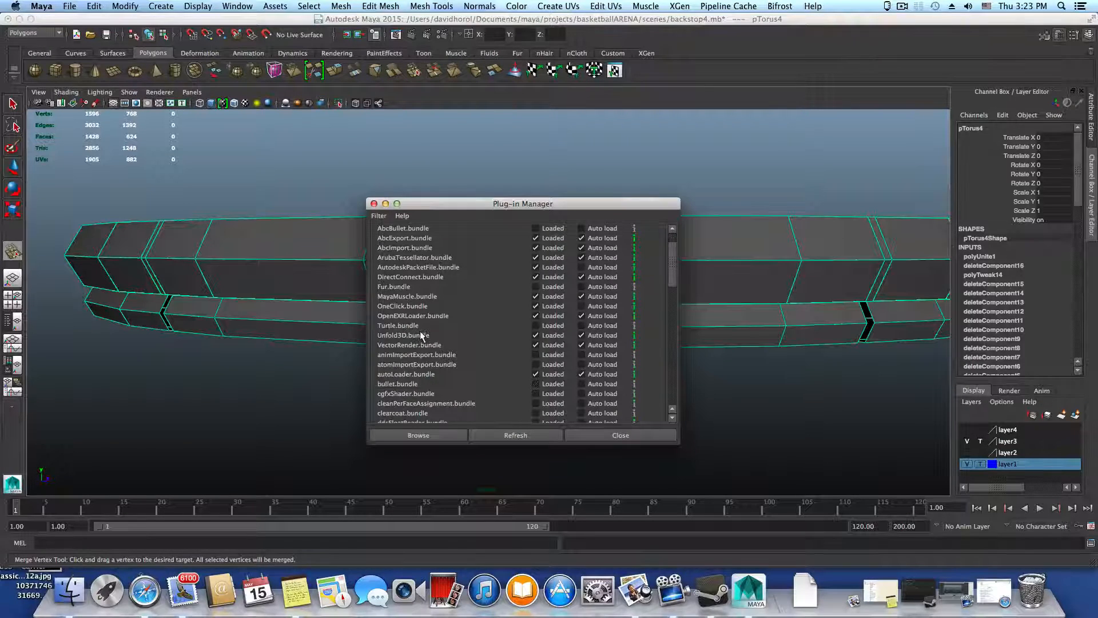
scroll(421, 334, "down", 15)
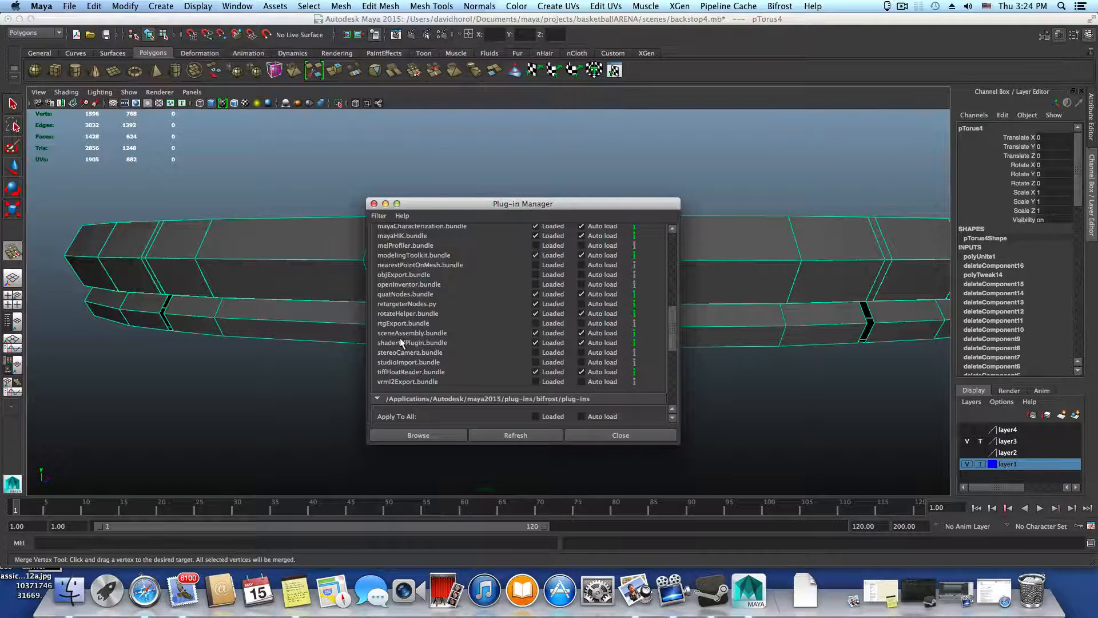
scroll(401, 299, "up", 2)
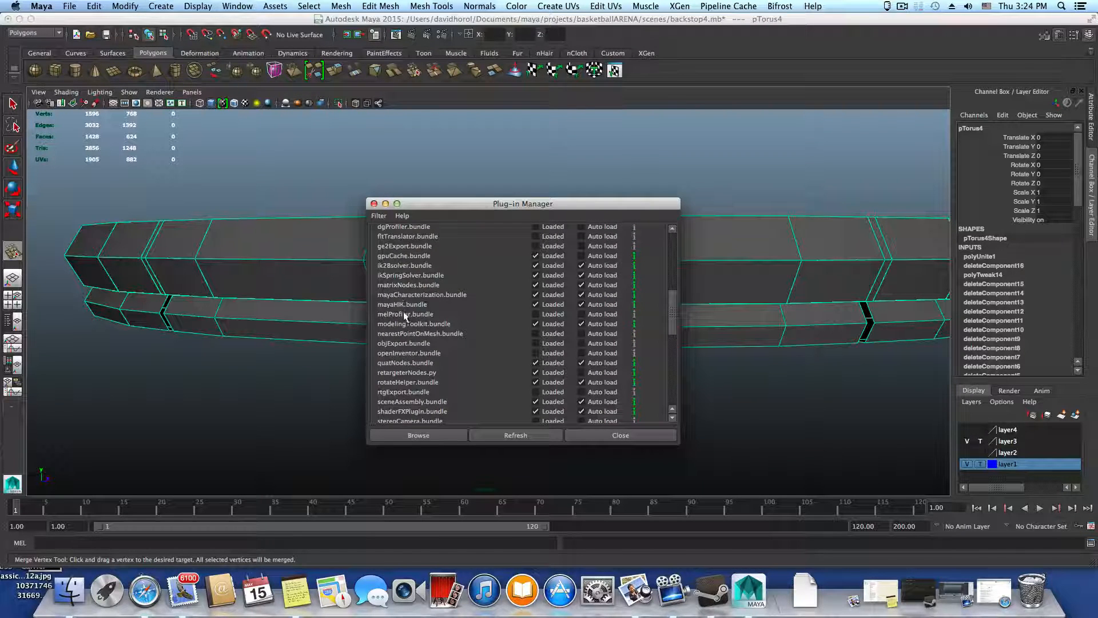
scroll(405, 317, "down", 2)
scroll(403, 312, "down", 4)
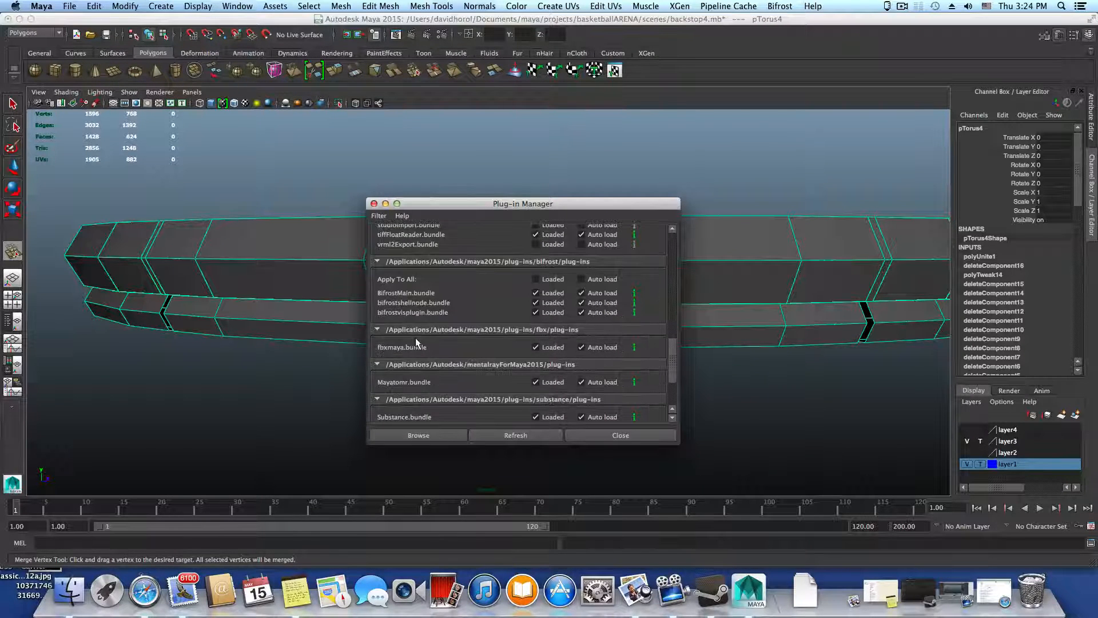
scroll(416, 339, "down", 3)
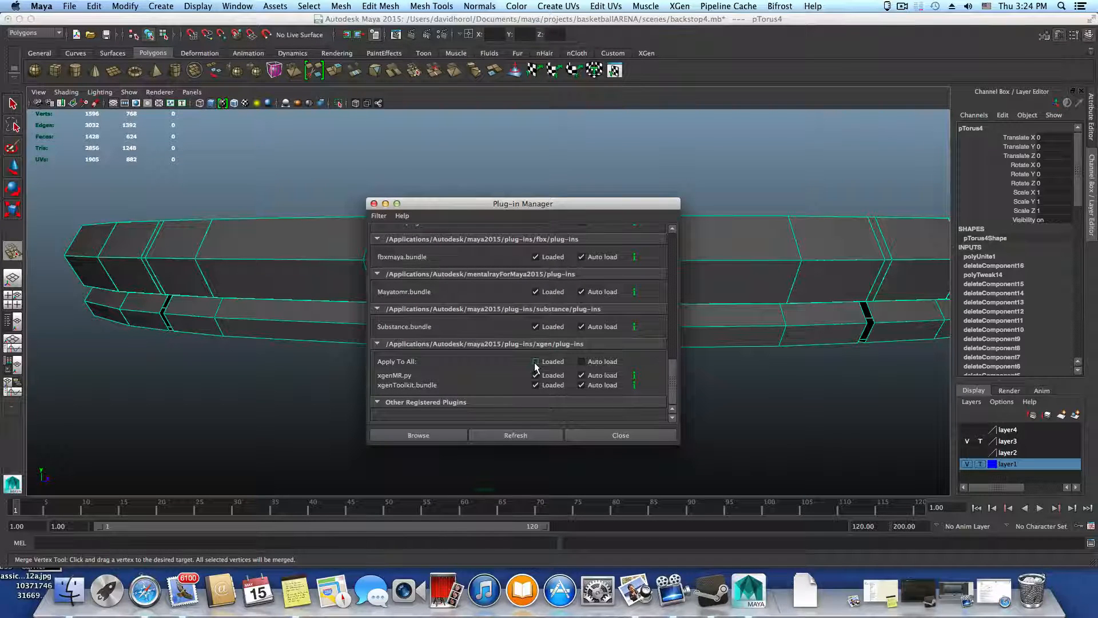
scroll(443, 380, "up", 3)
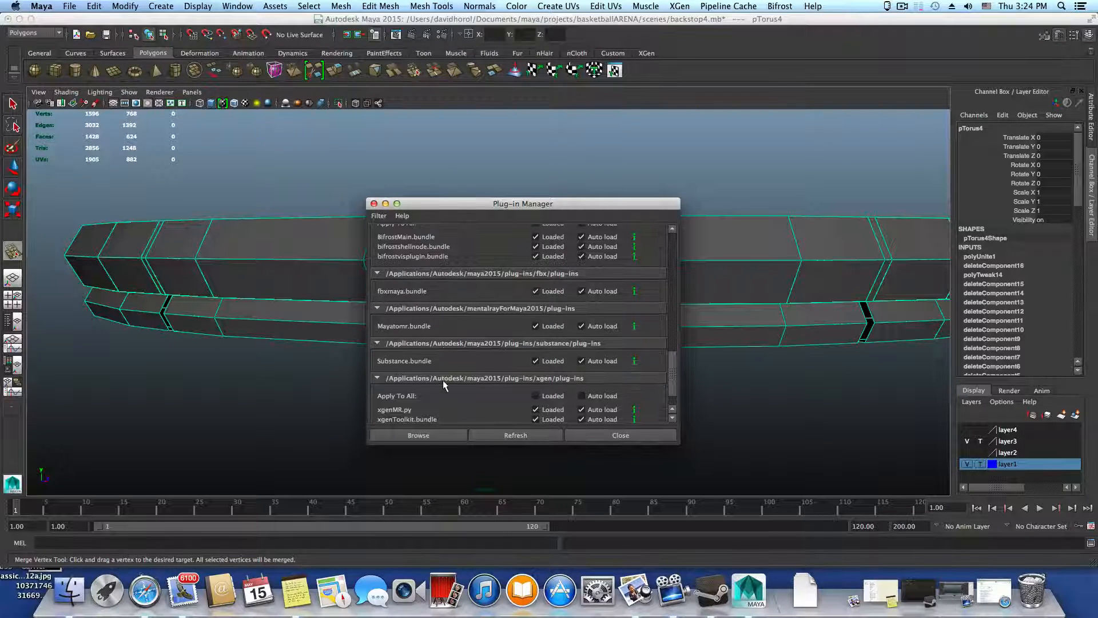
scroll(443, 380, "up", 4)
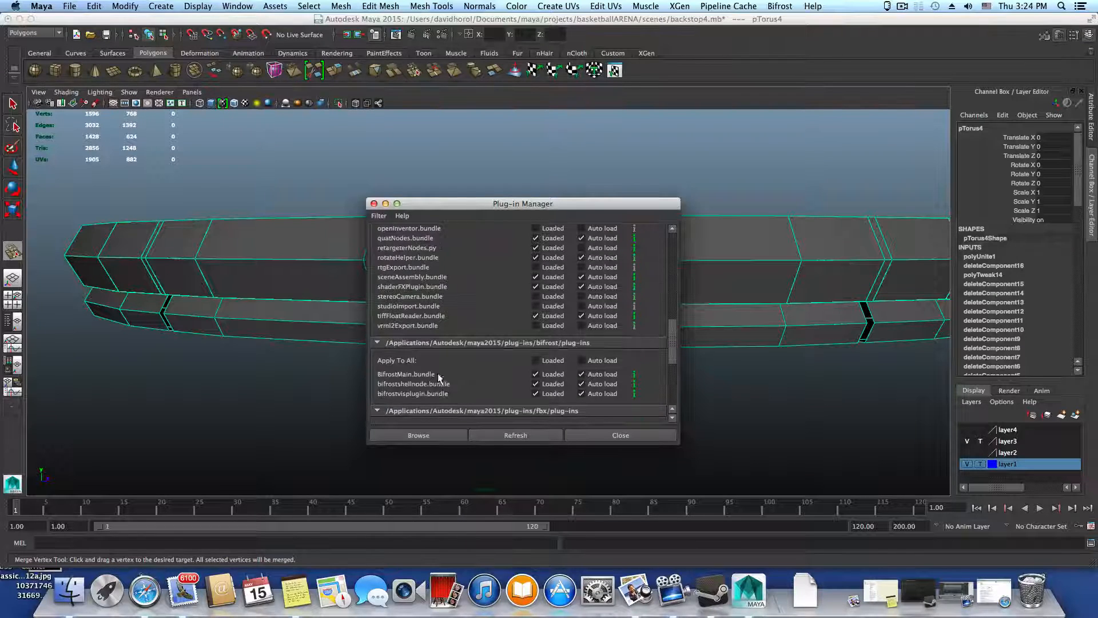
scroll(396, 310, "up", 3)
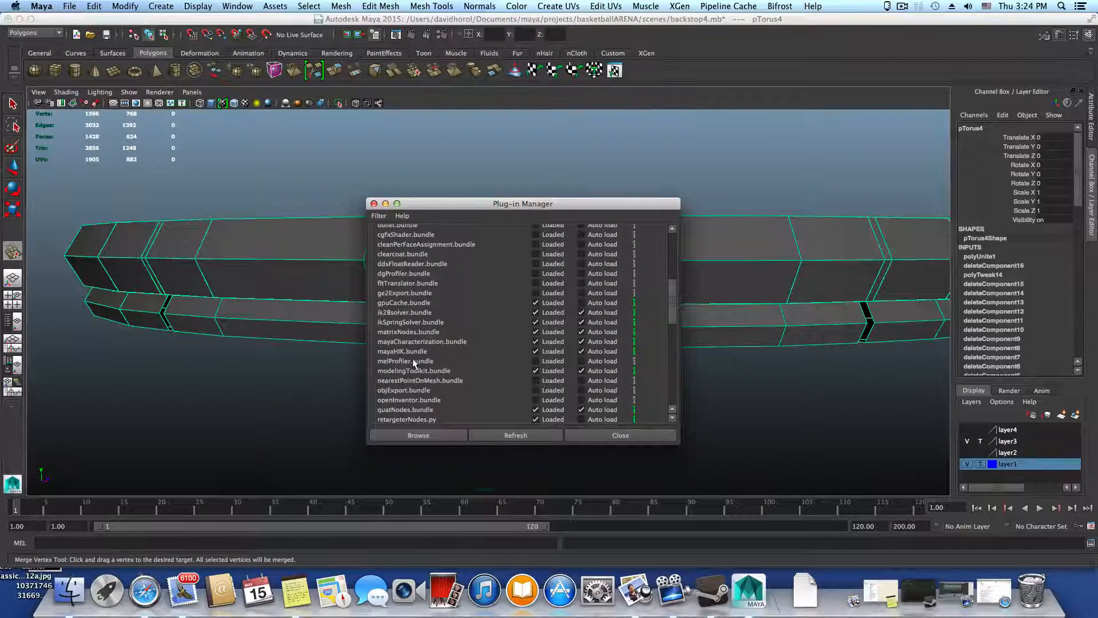
scroll(404, 338, "up", 3)
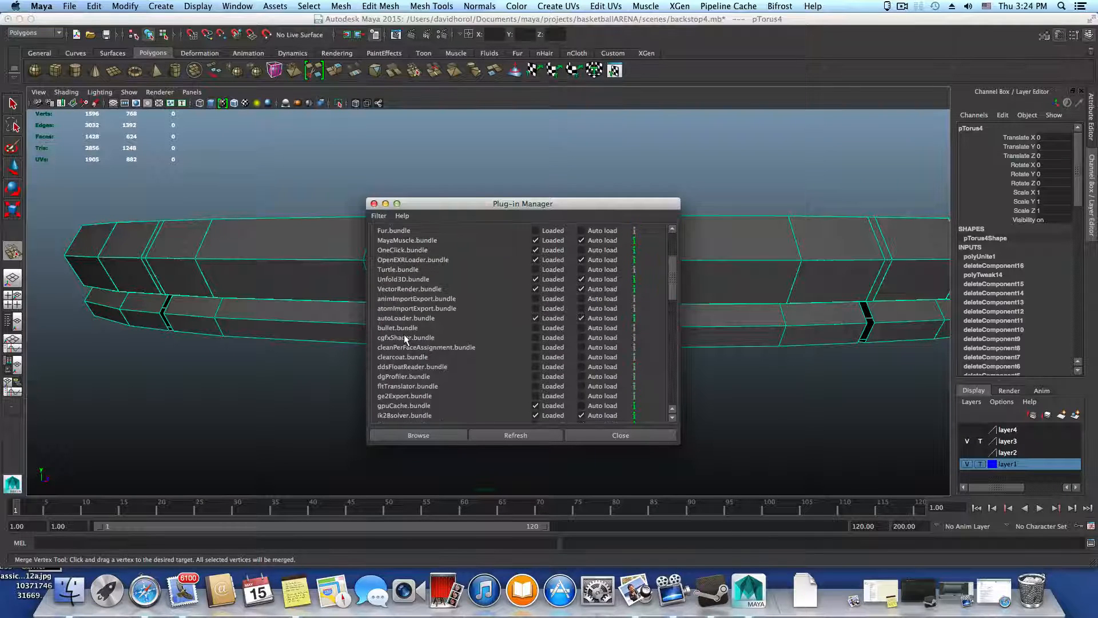
scroll(404, 337, "up", 3)
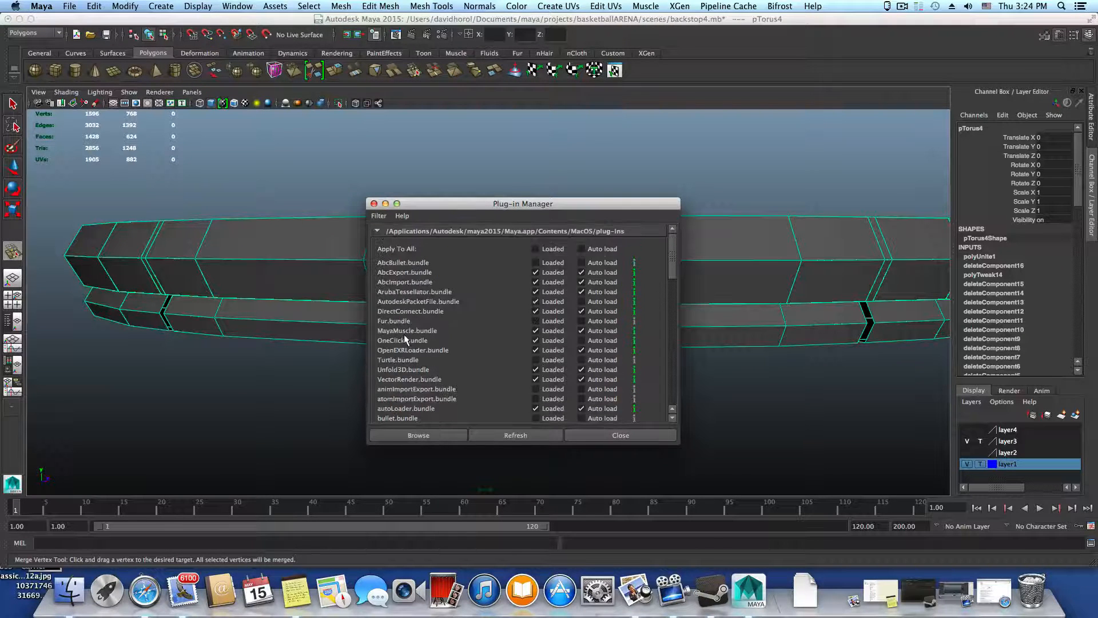
scroll(405, 339, "down", 2)
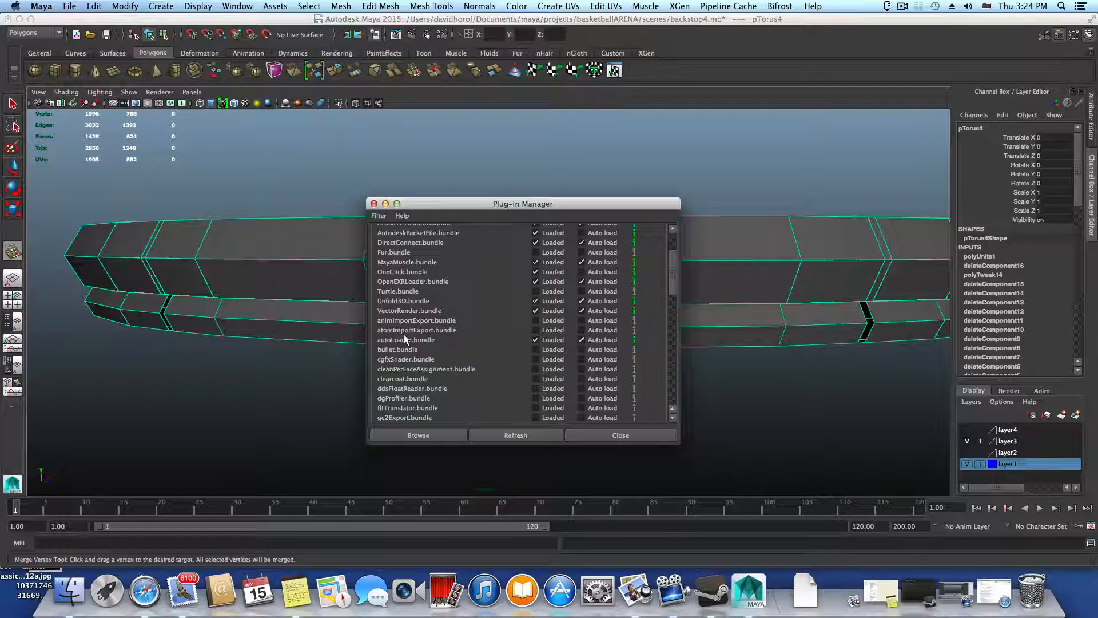
scroll(404, 339, "down", 10)
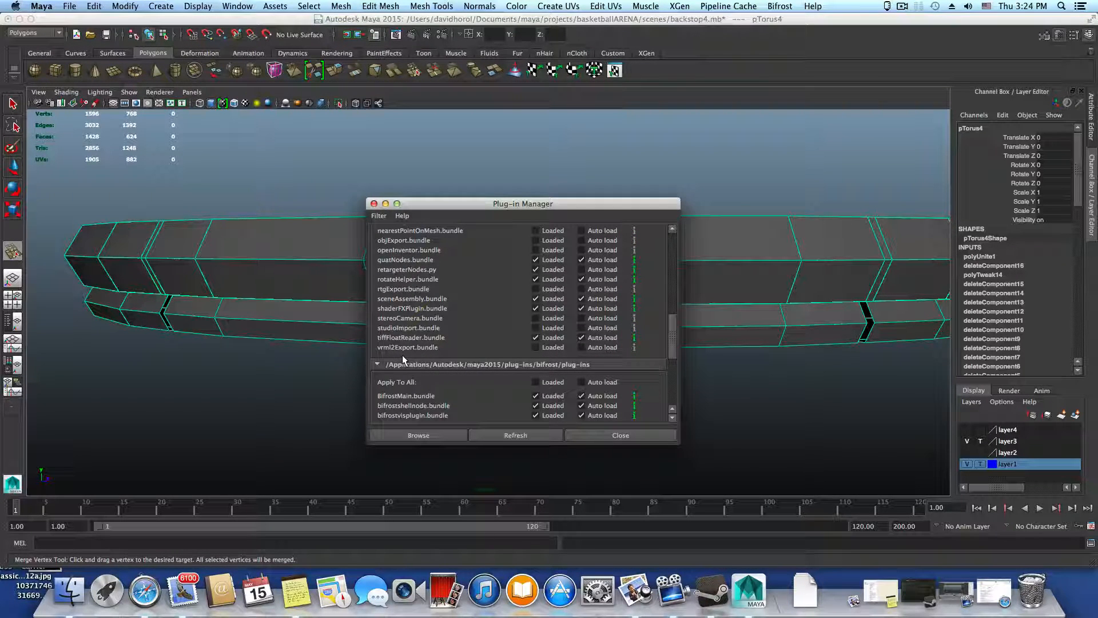
left_click(597, 436)
Examine the seam between the two rings and the gaps between the segments from several angles
right_click_drag(448, 404, 589, 449, "alt")
middle_click_drag(589, 449, 498, 404, "alt")
left_click_drag(498, 404, 385, 387, "alt")
right_click_drag(386, 387, 447, 407, "alt")
middle_click_drag(525, 413, 470, 446, "alt")
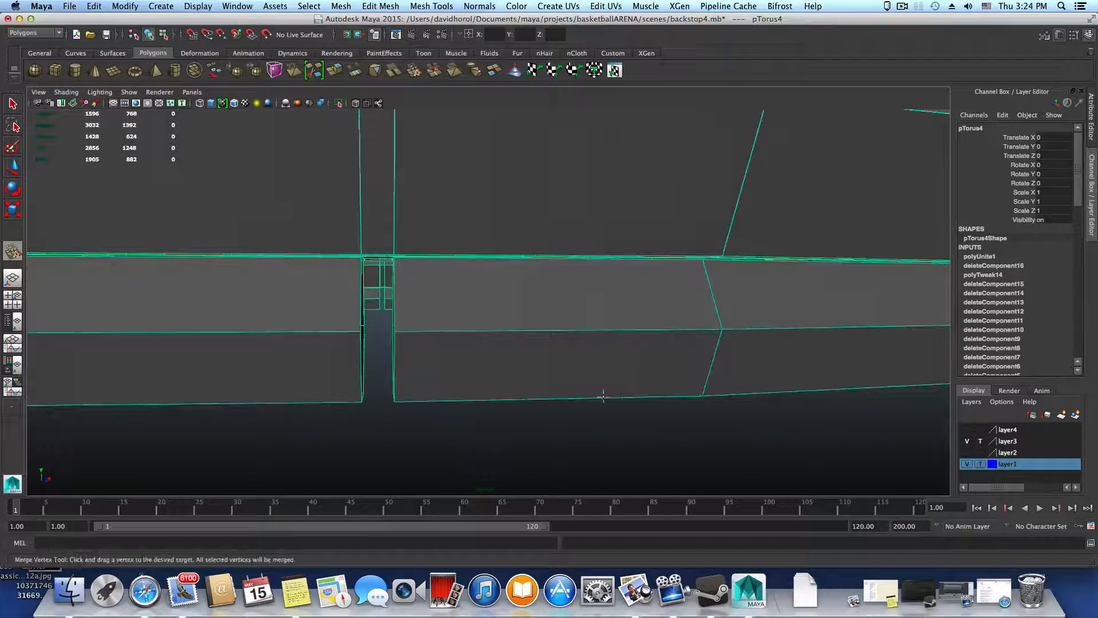
left_click_drag(603, 396, 577, 166, "alt")
scroll(584, 385, "down", 5)
right_click_drag(583, 320, 679, 351, "alt")
middle_click_drag(679, 351, 381, 350, "alt")
right_click_drag(381, 358, 454, 417, "alt")
middle_click_drag(454, 417, 534, 397, "alt")
right_click_drag(363, 420, 442, 450, "alt")
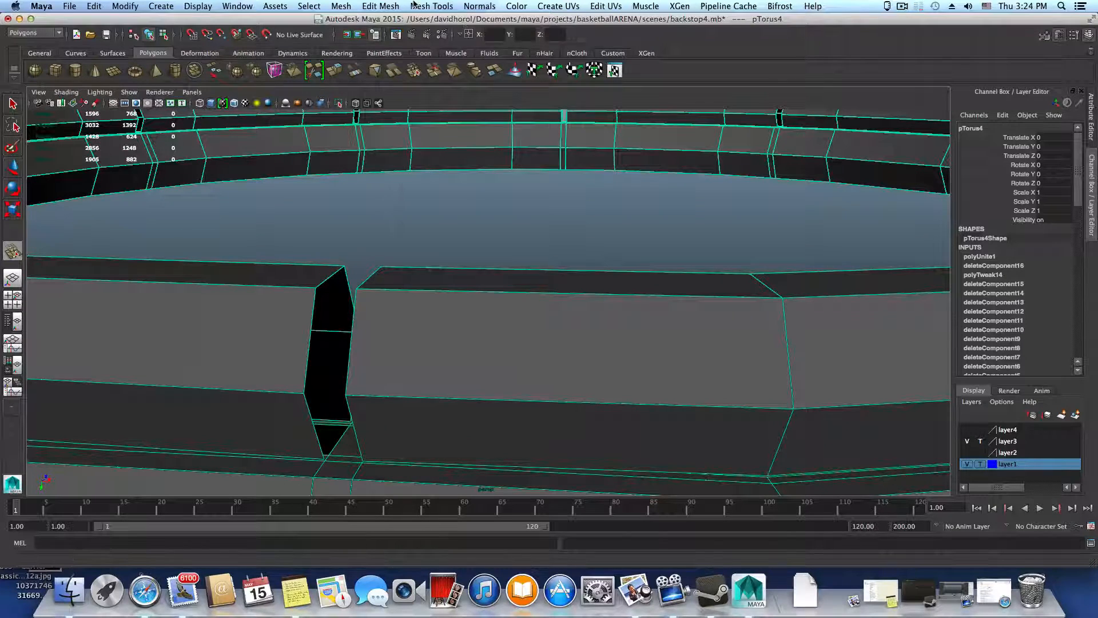
With the Merge Vertex Tool, merge the seam vertex pairs at the edge of the gap and at the neighbouring segment's bend
left_click(432, 6)
left_click(441, 160)
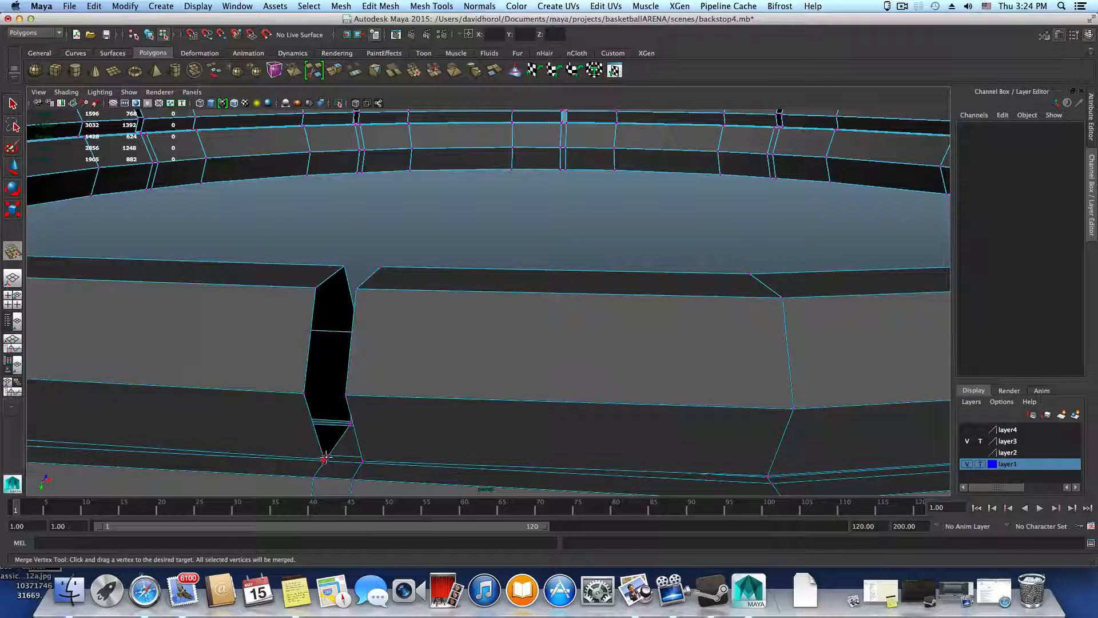
left_click_drag(330, 453, 334, 466)
middle_click_drag(335, 471, 583, 427, "alt")
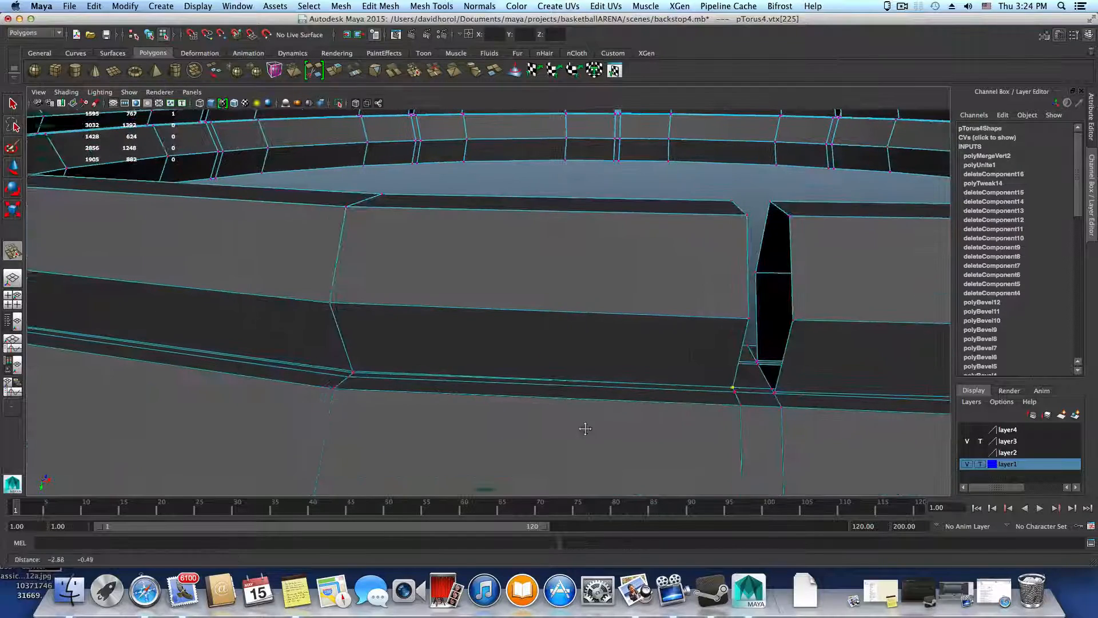
left_click_drag(356, 385, 362, 388, "alt")
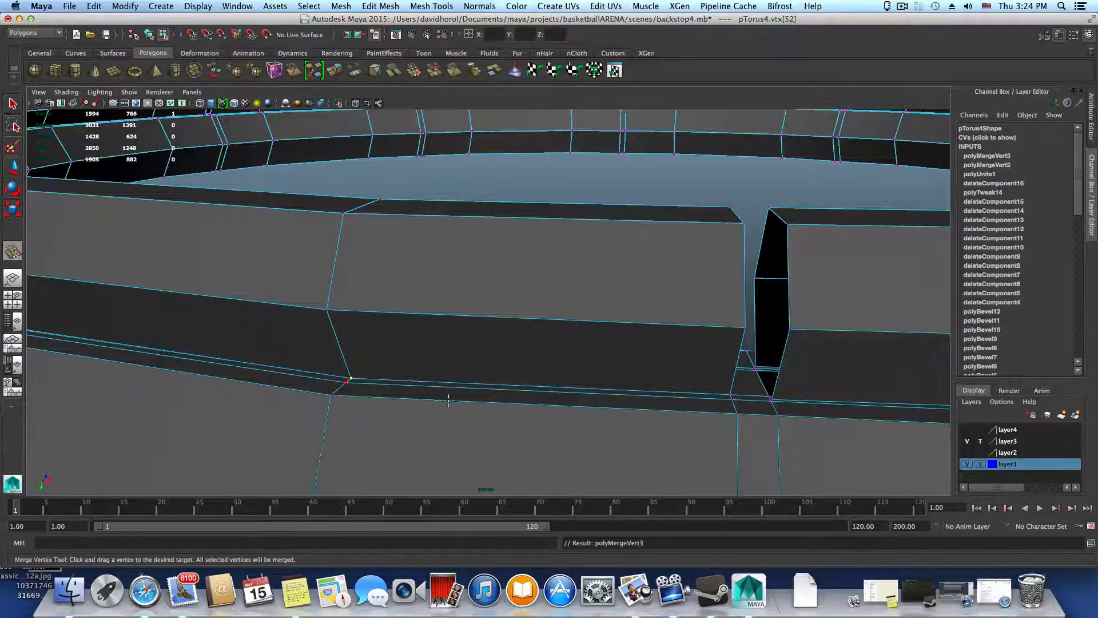
Merge the nearly coincident seam vertices at the next bend along the segment into one vertex
middle_click_drag(448, 400, 583, 412, "alt")
left_click_drag(437, 416, 477, 410, "alt")
middle_click_drag(217, 400, 493, 383, "alt")
right_click_drag(492, 382, 657, 404, "alt")
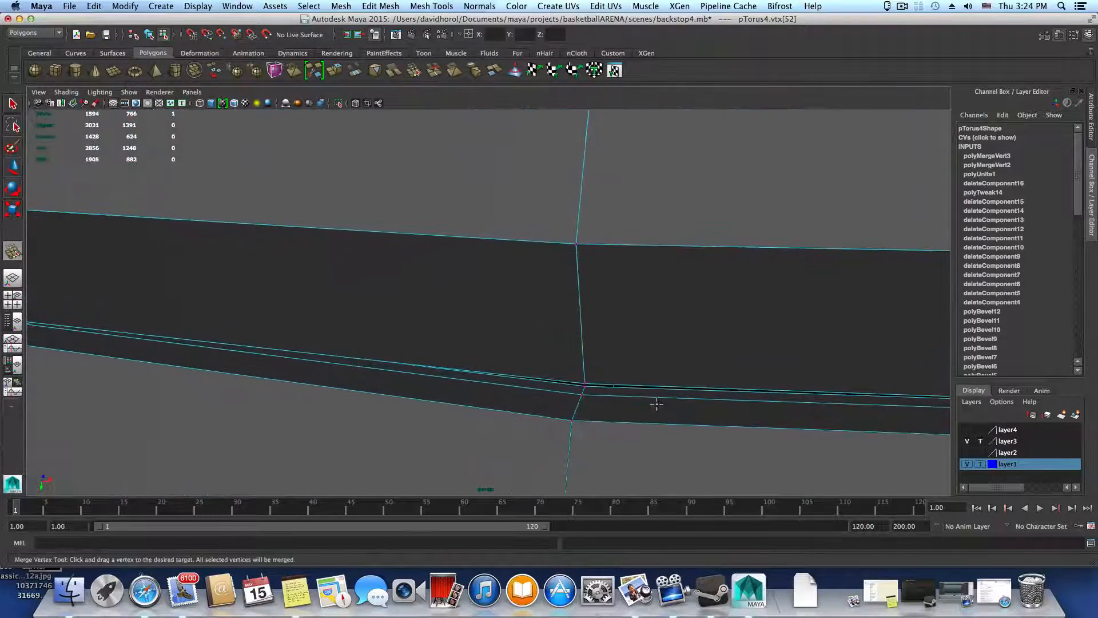
left_click_drag(585, 385, 586, 387)
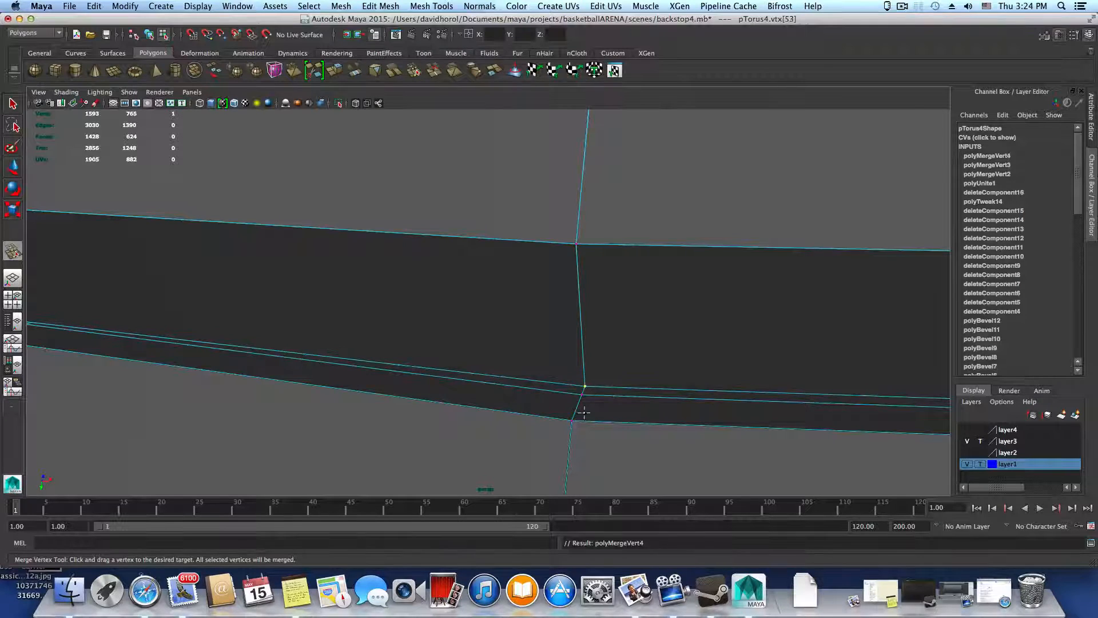
Merge the seam vertex pairs on both sides of the next gap, joining the segment corners to the thick ring
right_click_drag(639, 430, 532, 401, "alt")
middle_click_drag(435, 376, 523, 370, "alt")
left_click_drag(524, 369, 559, 368, "alt")
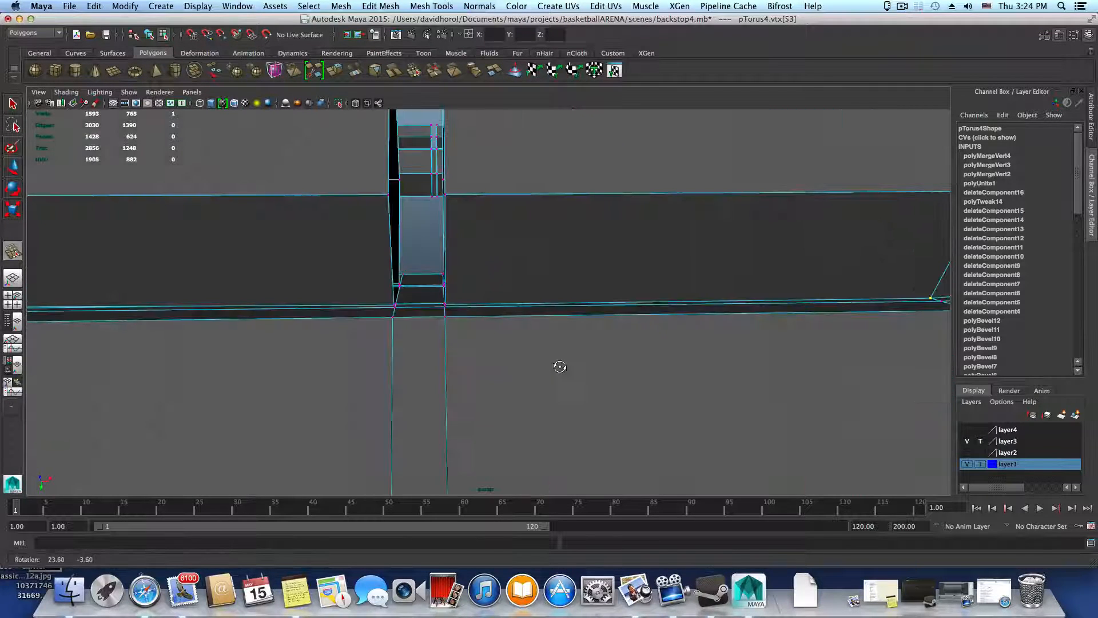
left_click_drag(445, 306, 445, 309)
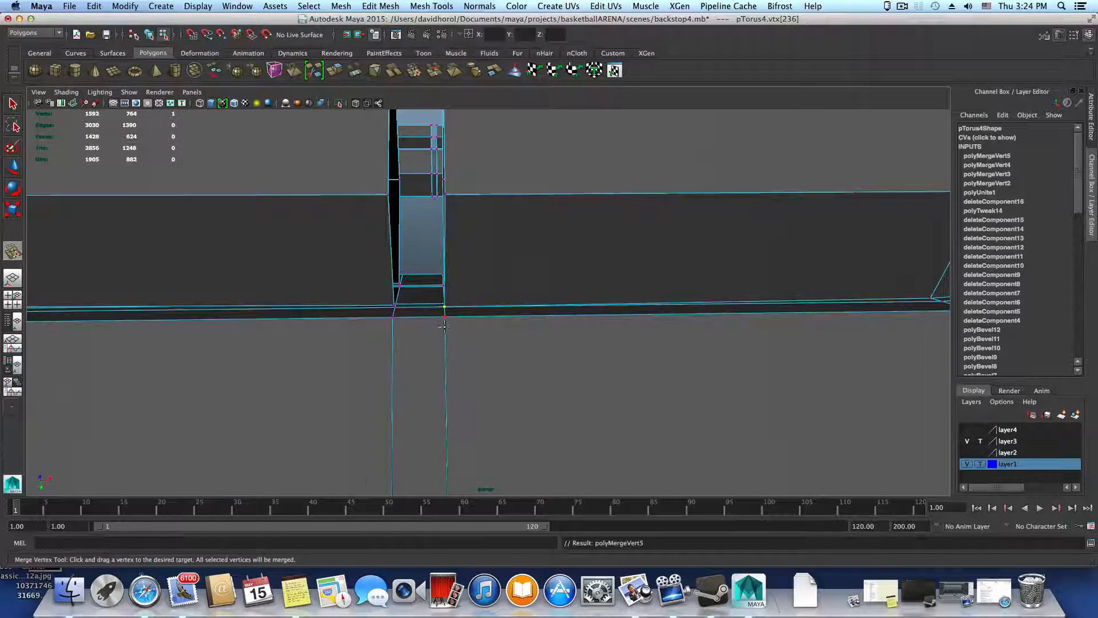
right_click_drag(481, 366, 610, 393, "alt")
middle_click_drag(471, 355, 601, 369, "alt")
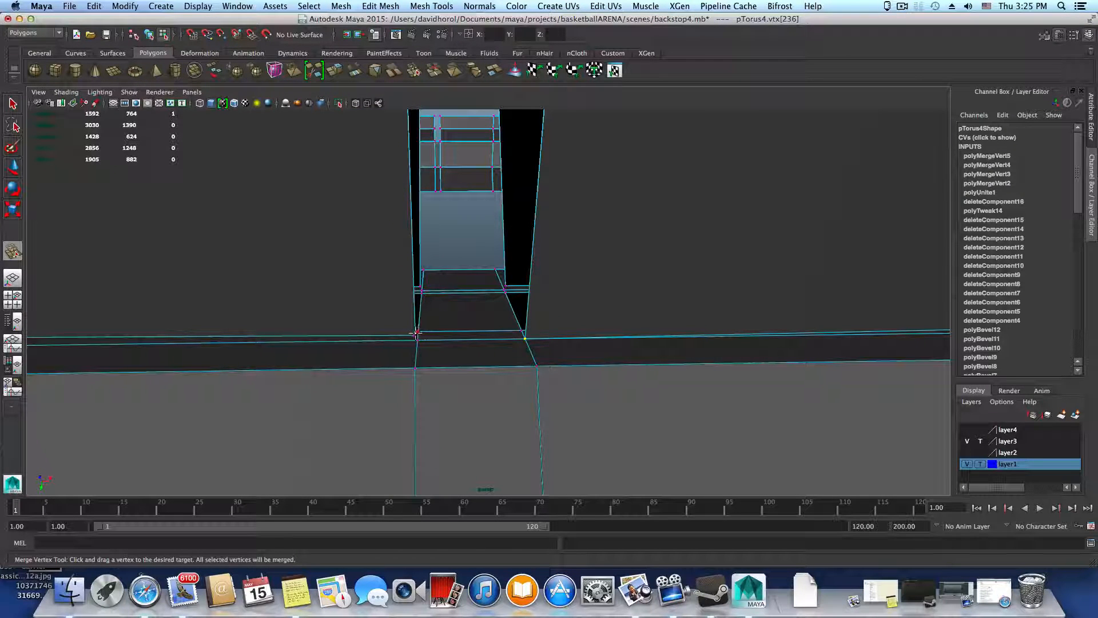
left_click_drag(419, 332, 418, 335)
Merge the seam vertex pairs at the two bends of the segment beyond that gap
right_click_drag(418, 335, 584, 357, "alt")
middle_click_drag(583, 357, 772, 365, "alt")
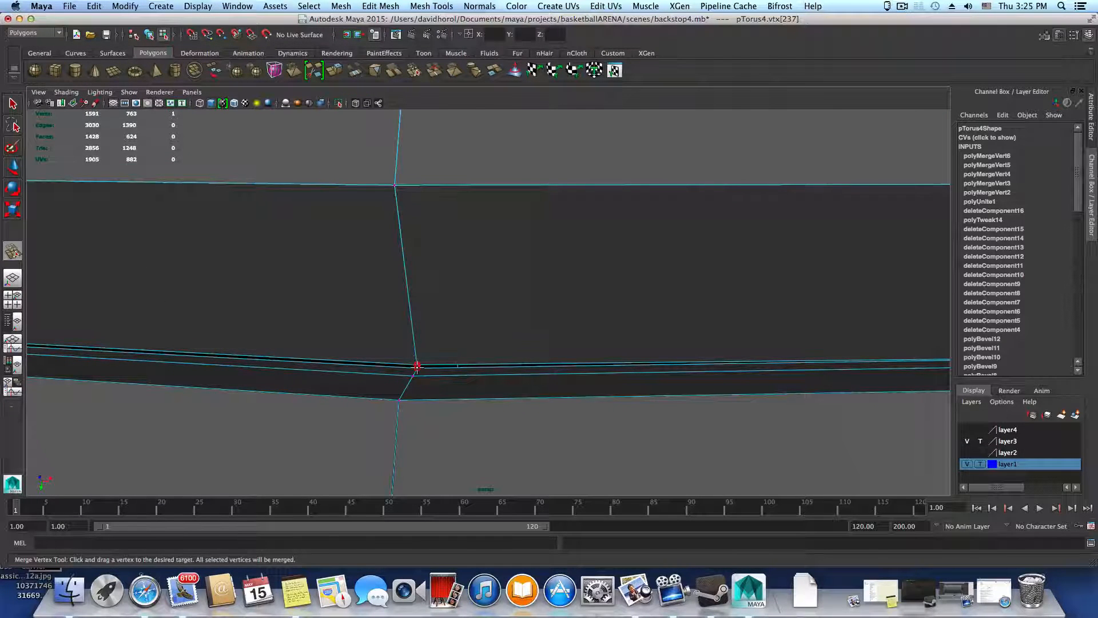
left_click_drag(417, 367, 413, 368)
right_click_drag(413, 368, 266, 365, "alt")
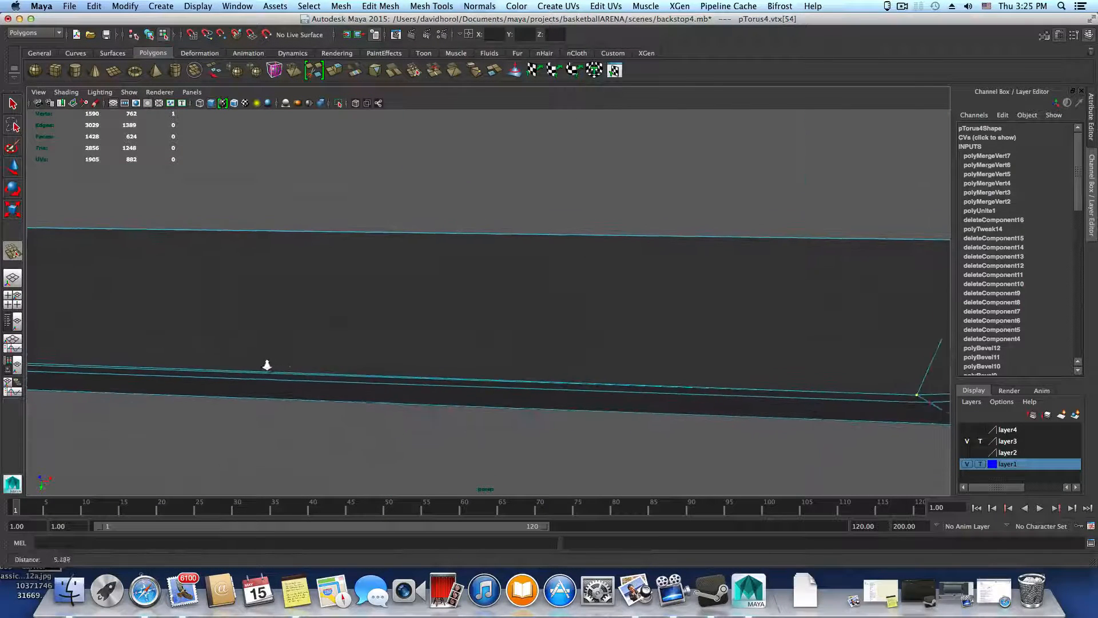
middle_click_drag(266, 365, 892, 422, "alt")
left_click_drag(515, 416, 509, 416, "alt")
right_click_drag(433, 404, 465, 400, "alt")
left_click_drag(355, 402, 343, 407)
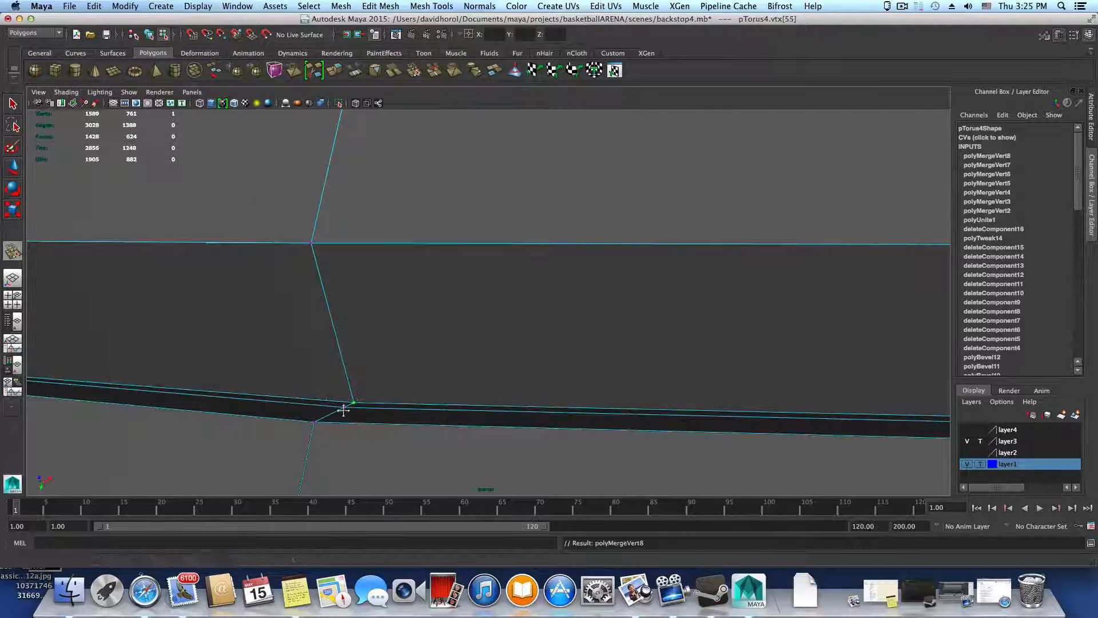
Merge the seam vertex pairs on both sides of the following gap and at the first bend past it
right_click_drag(344, 406, 417, 391, "alt")
left_click_drag(350, 382, 350, 386)
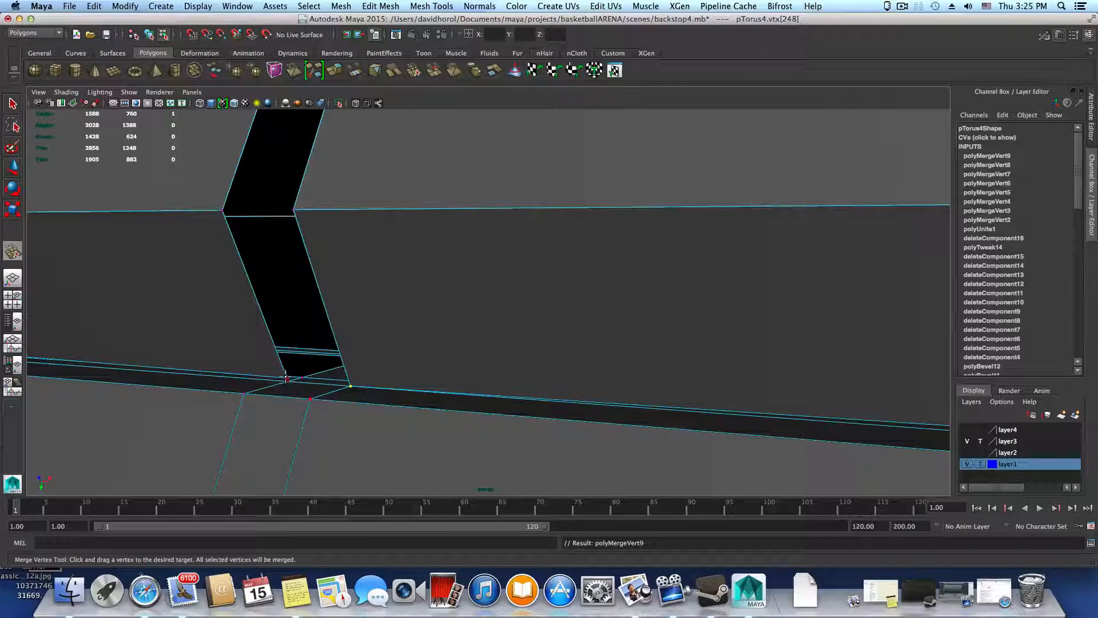
left_click_drag(300, 377, 464, 401)
right_click_drag(465, 401, 277, 400, "alt")
middle_click_drag(45, 361, 413, 390, "alt")
left_click_drag(288, 369, 291, 371)
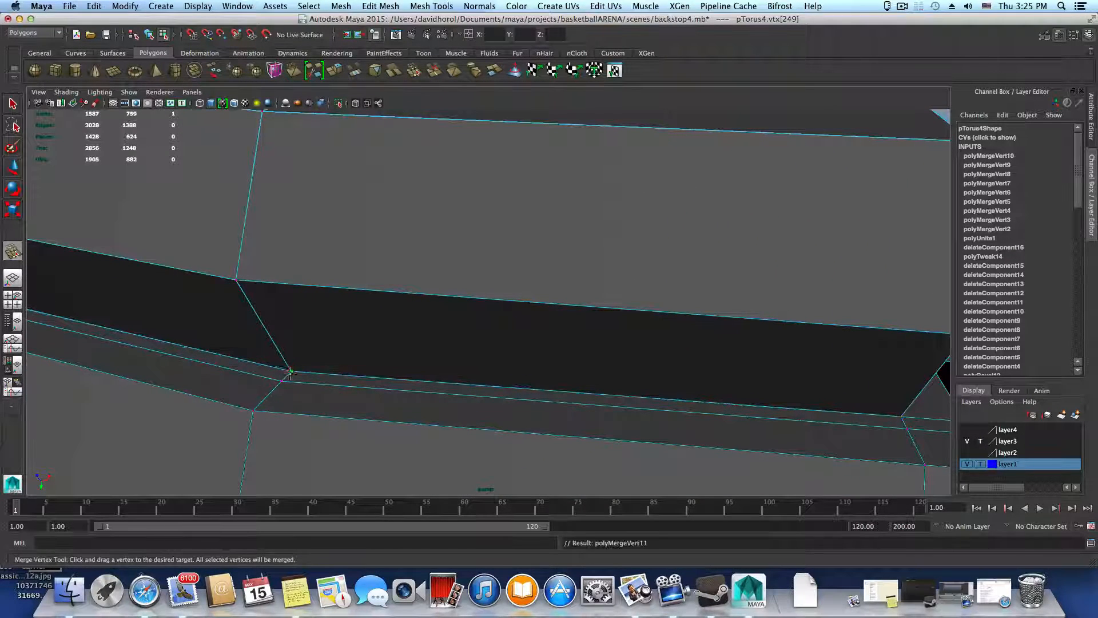
Merge the seam vertex pair at the segment's second bend so the segmented ring joins the thick ring there
middle_click_drag(181, 378, 309, 404, "alt")
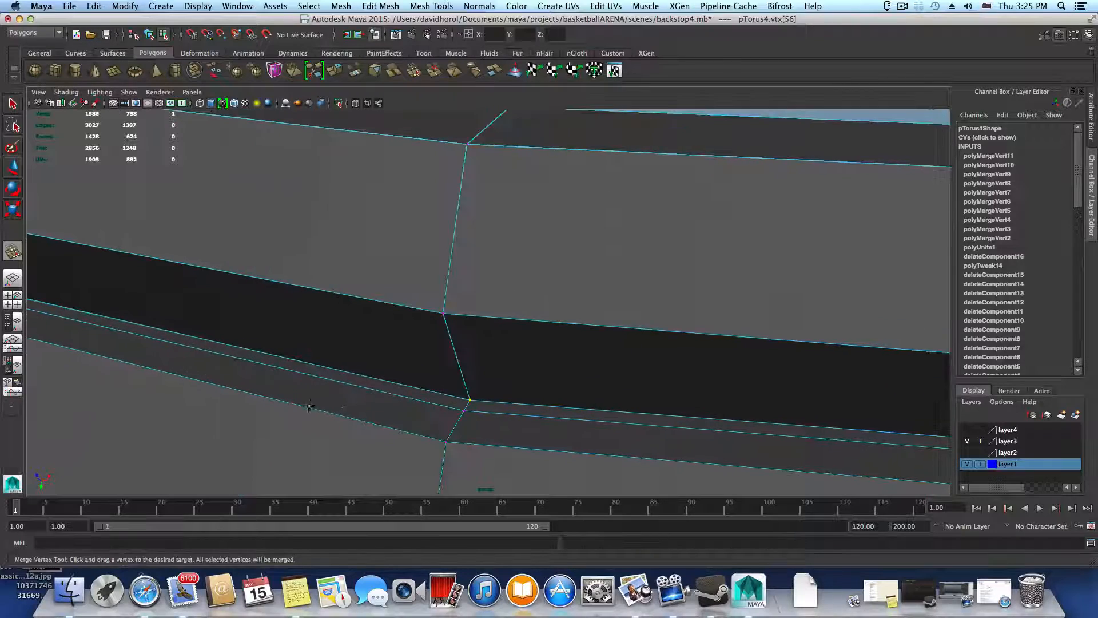
left_click_drag(309, 404, 355, 414, "alt")
middle_click_drag(355, 414, 553, 355, "alt")
middle_click_drag(230, 398, 370, 380, "alt")
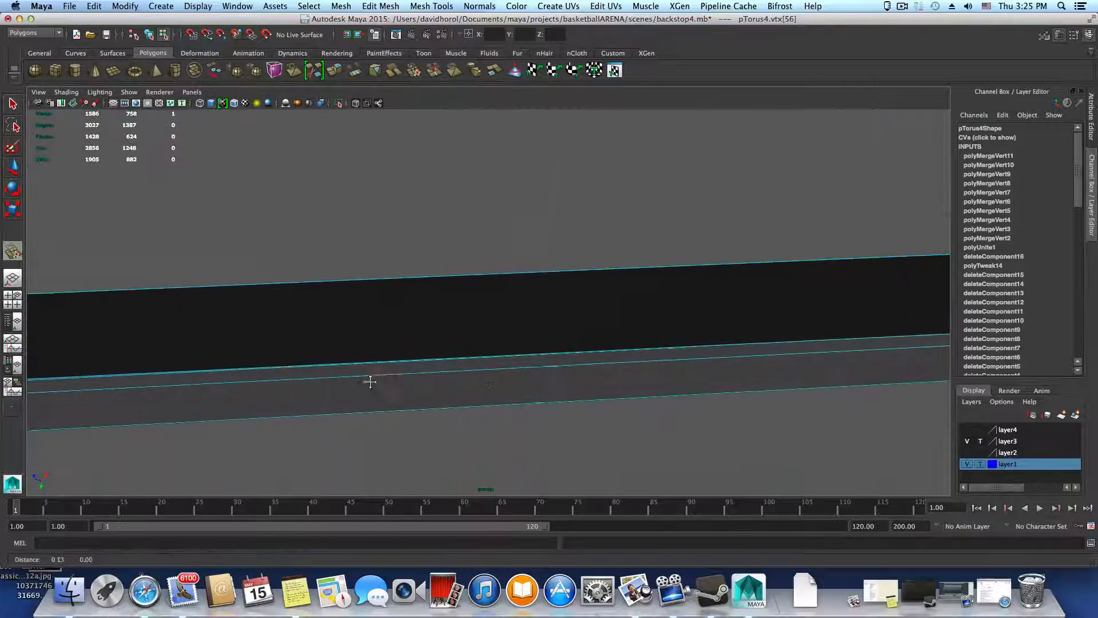
left_click_drag(371, 380, 395, 382, "alt")
middle_click_drag(395, 383, 512, 378, "alt")
middle_click_drag(171, 392, 373, 365, "alt")
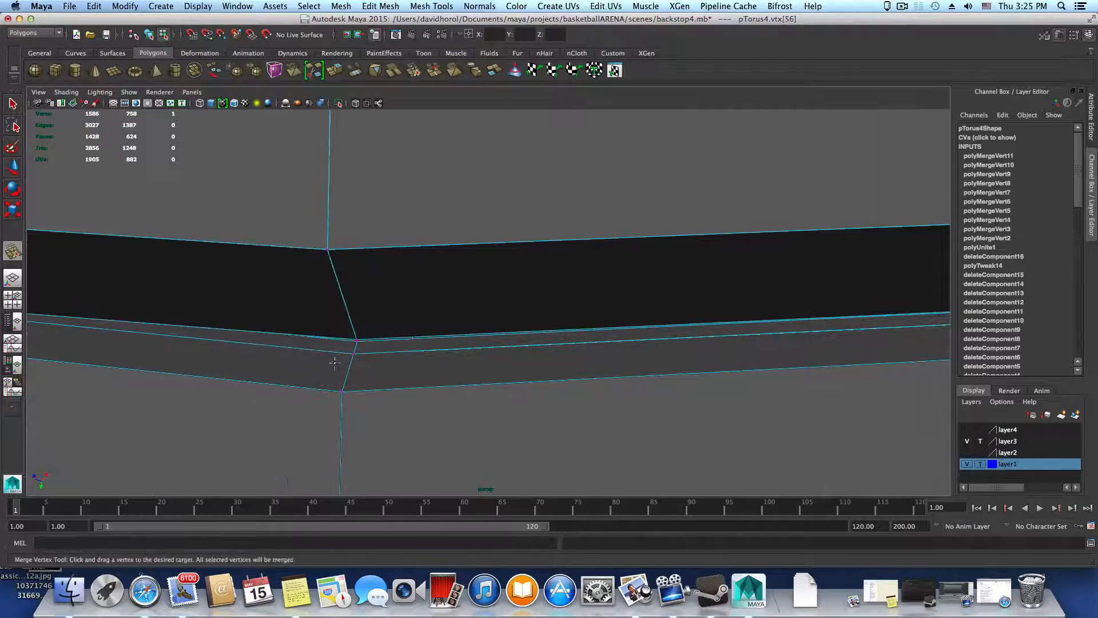
left_click_drag(333, 361, 329, 350, "alt")
right_click_drag(328, 350, 443, 355, "alt")
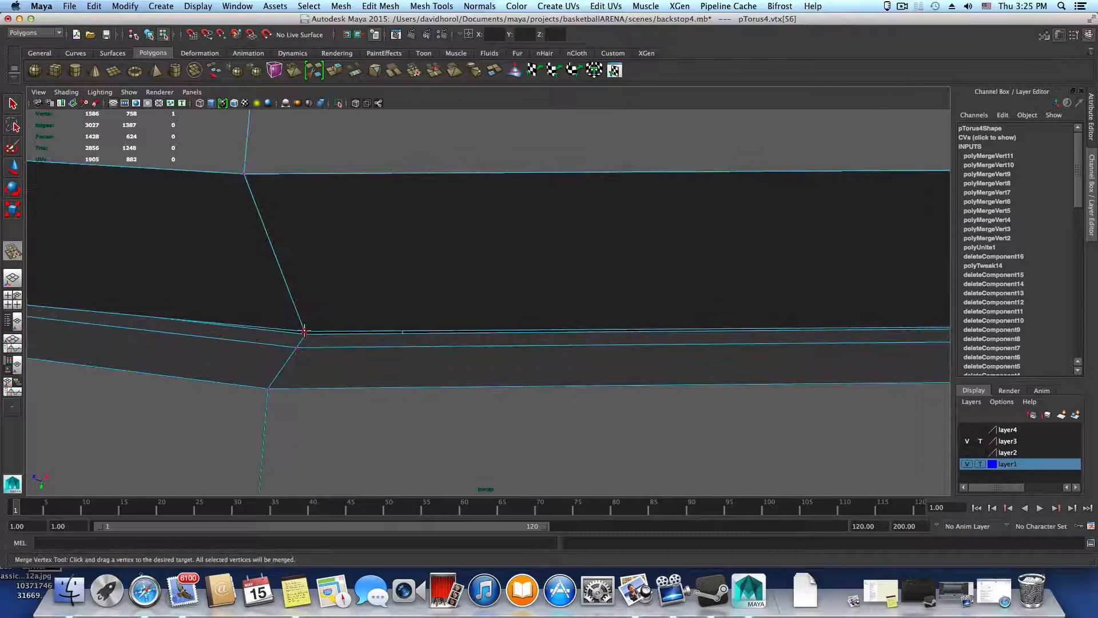
left_click_drag(304, 331, 305, 335)
Merge the seam vertex pairs on both sides of the next gap, attaching both segment corners to the thick ring
middle_click_drag(305, 335, 612, 396, "alt")
middle_click_drag(280, 375, 547, 412, "alt")
middle_click_drag(428, 413, 480, 426, "alt")
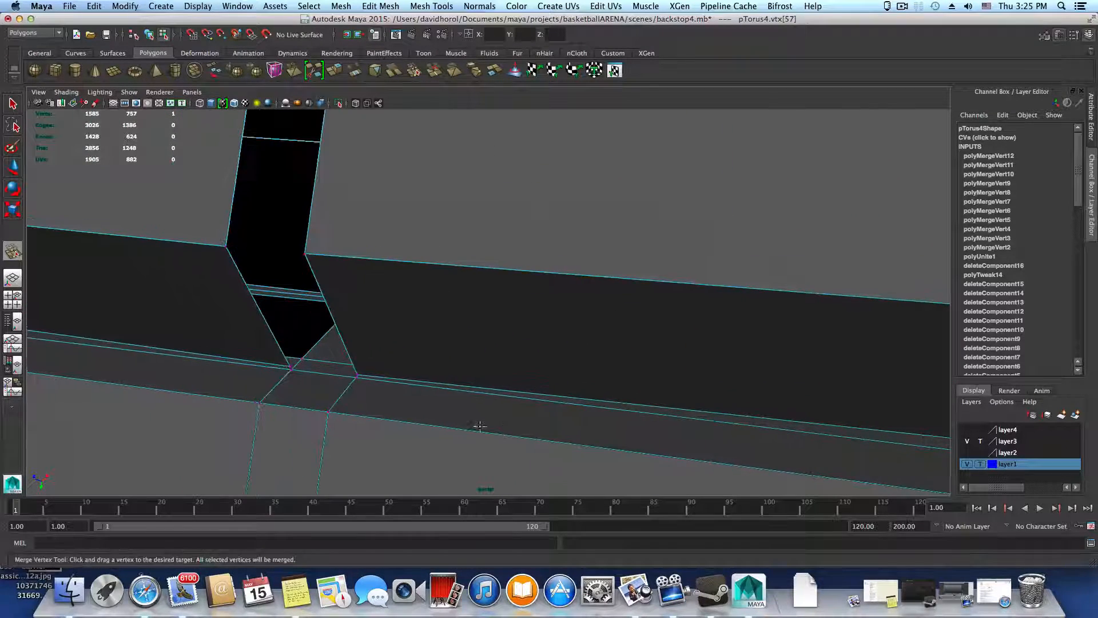
left_click_drag(480, 426, 567, 430, "alt")
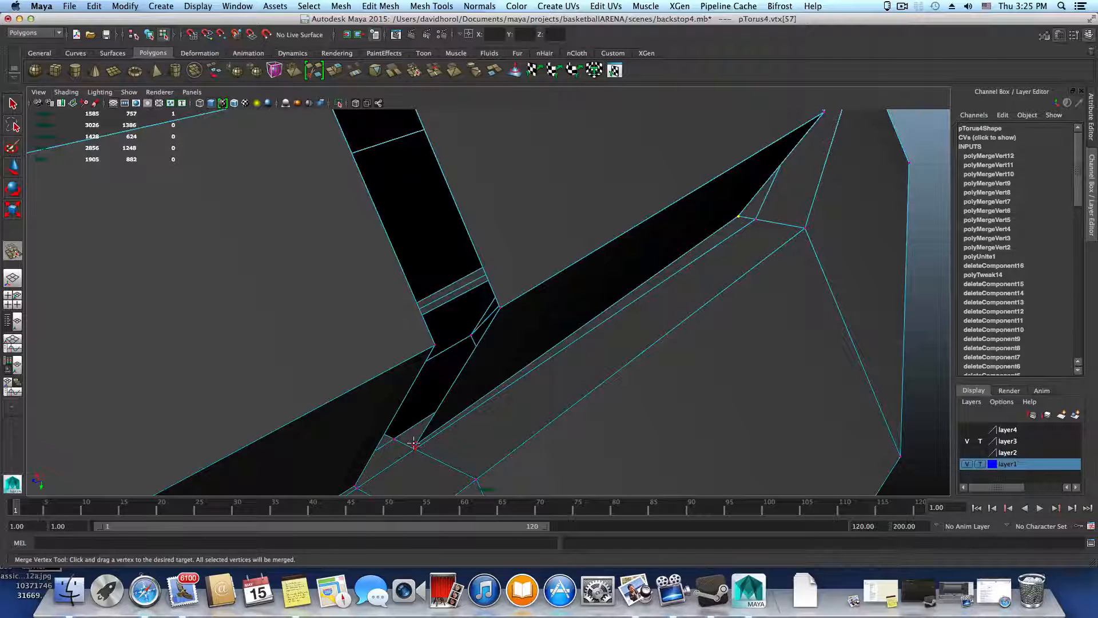
left_click_drag(394, 436, 395, 436)
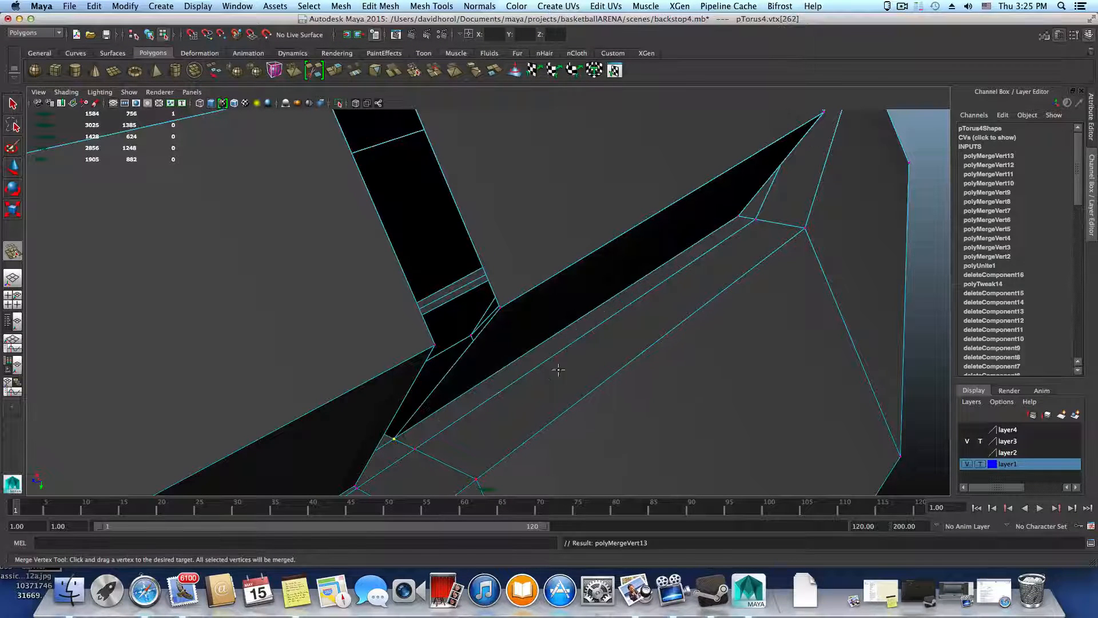
left_click_drag(488, 400, 282, 434, "alt")
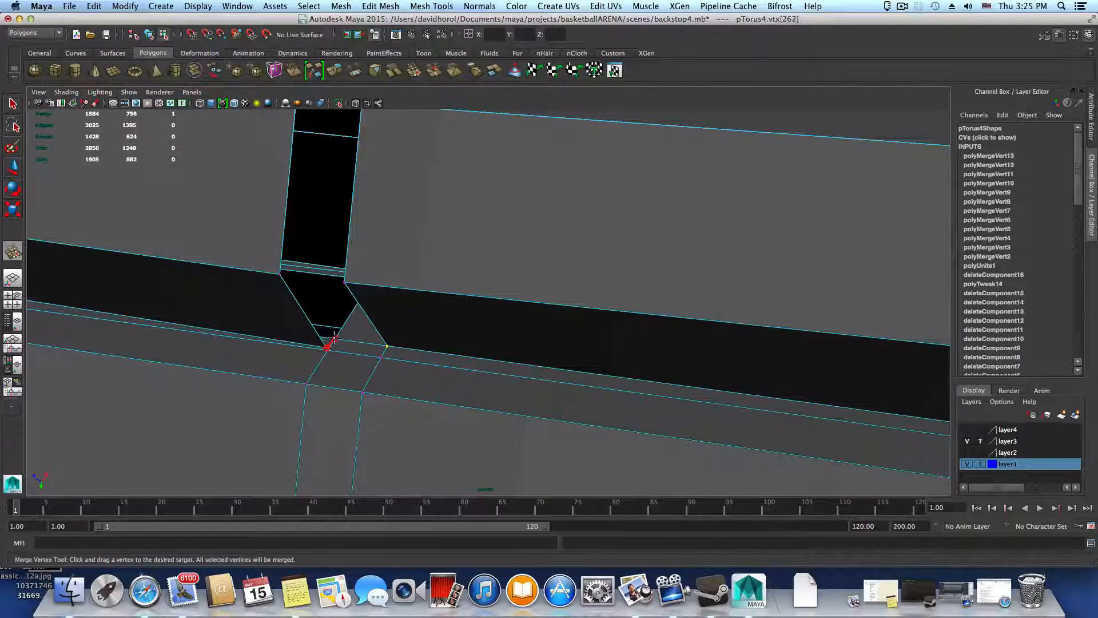
left_click_drag(334, 339, 506, 383)
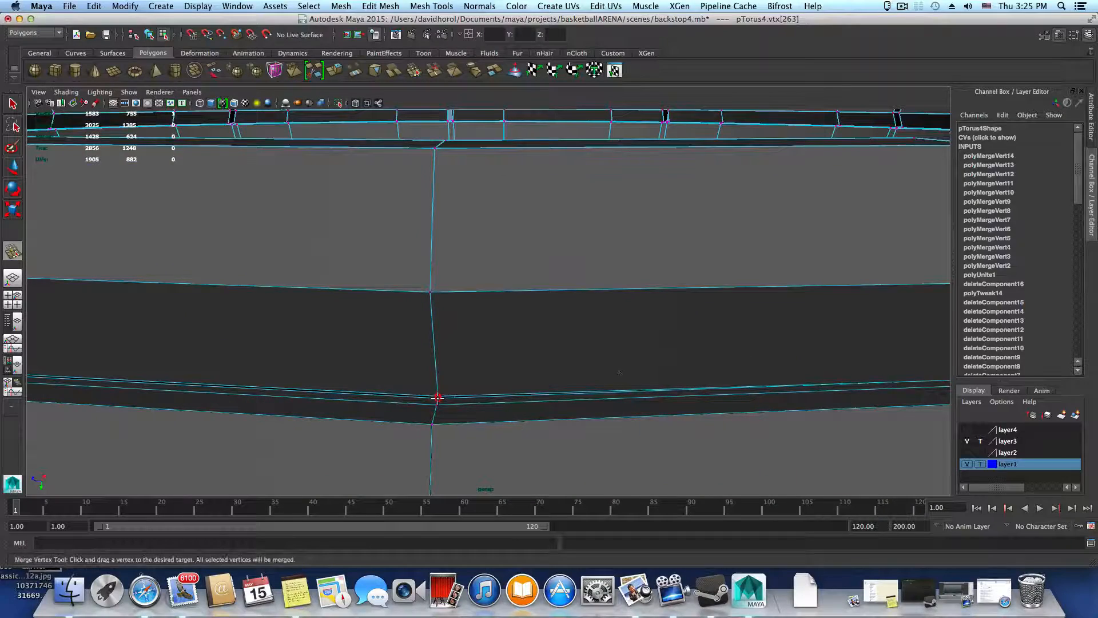
Merge the seam vertex pairs at the two bends of the segment past this gap
left_click_drag(438, 398, 437, 404)
left_click_drag(371, 404, 660, 430, "alt")
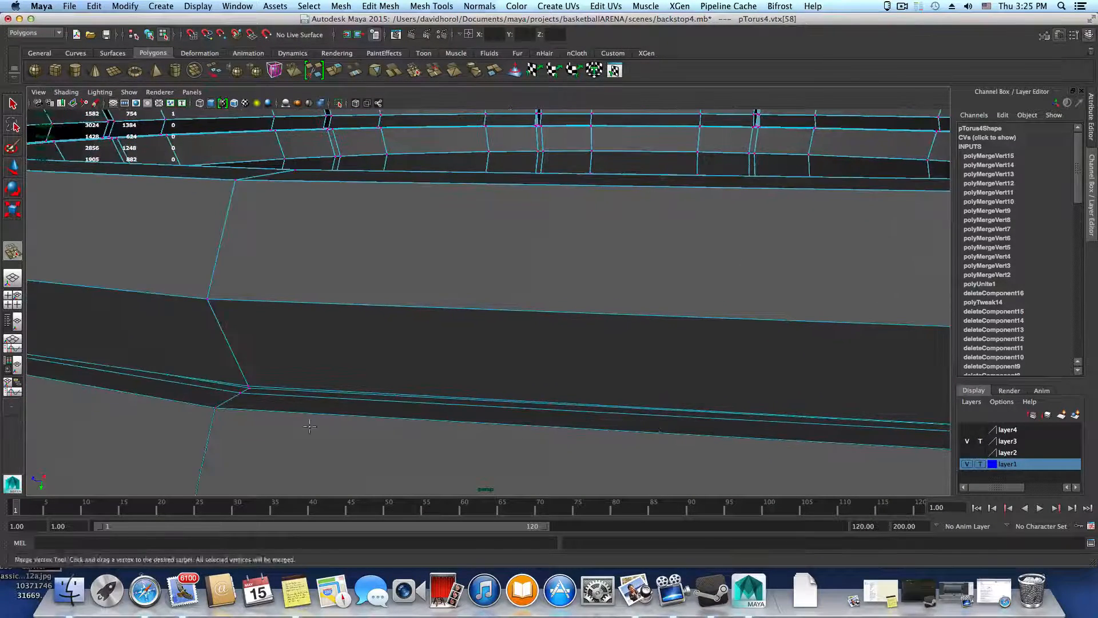
left_click_drag(309, 426, 443, 405, "alt")
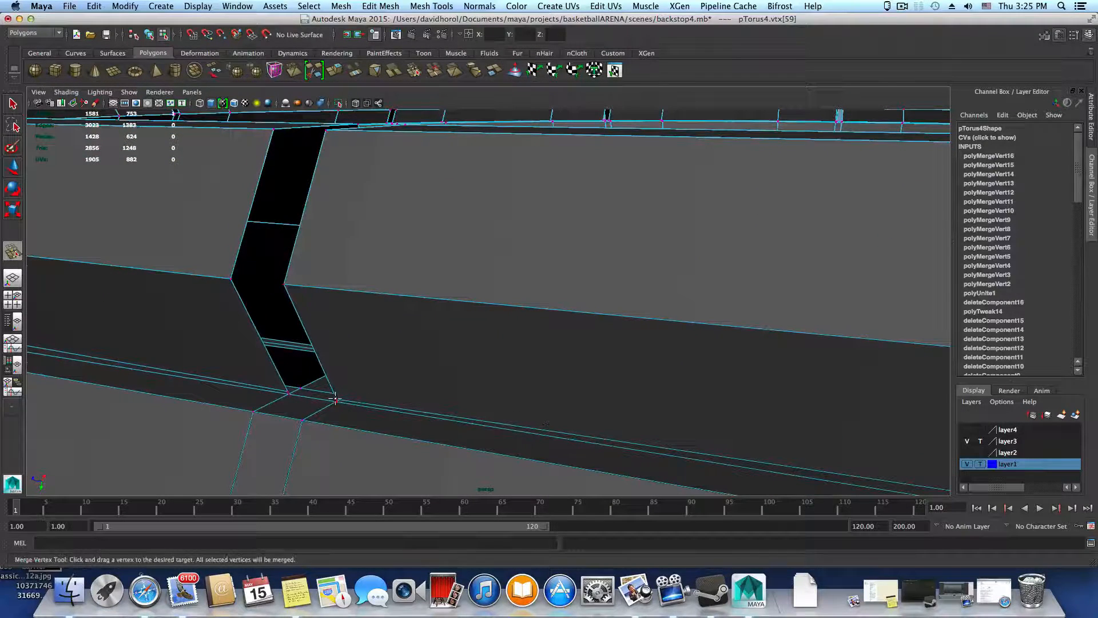
left_click_drag(336, 400, 336, 403)
middle_click_drag(425, 424, 510, 438, "alt")
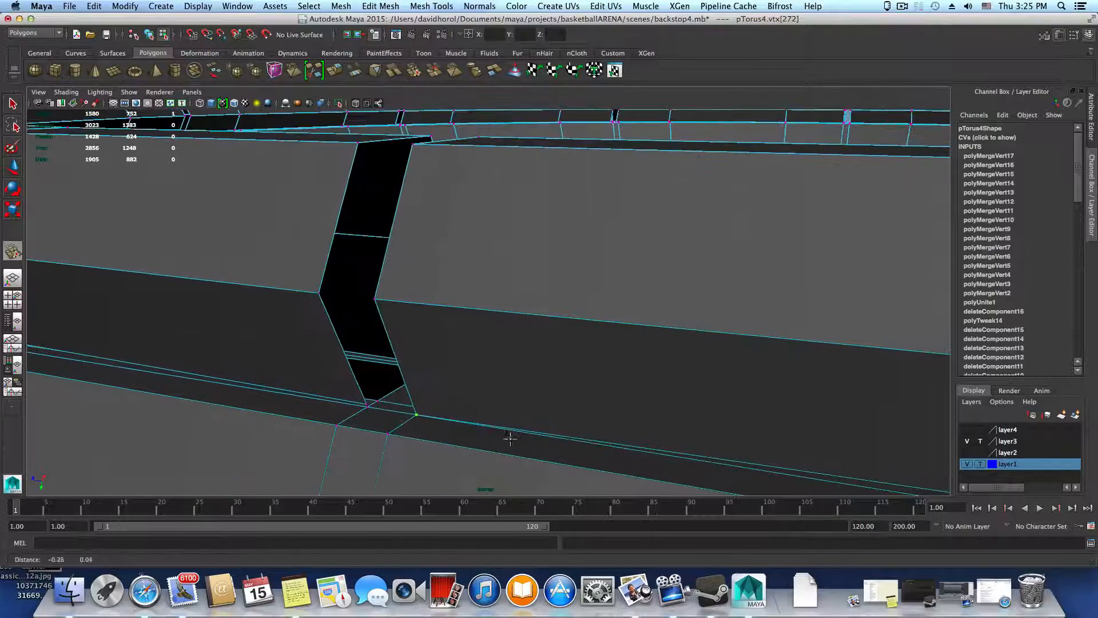
key("super+z")
Merge the seam vertex pairs at the segment corners on both sides of the gap after those two bends
left_click_drag(479, 441, 518, 435, "alt")
middle_click_drag(303, 458, 374, 448, "alt")
left_click_drag(374, 448, 250, 427, "alt")
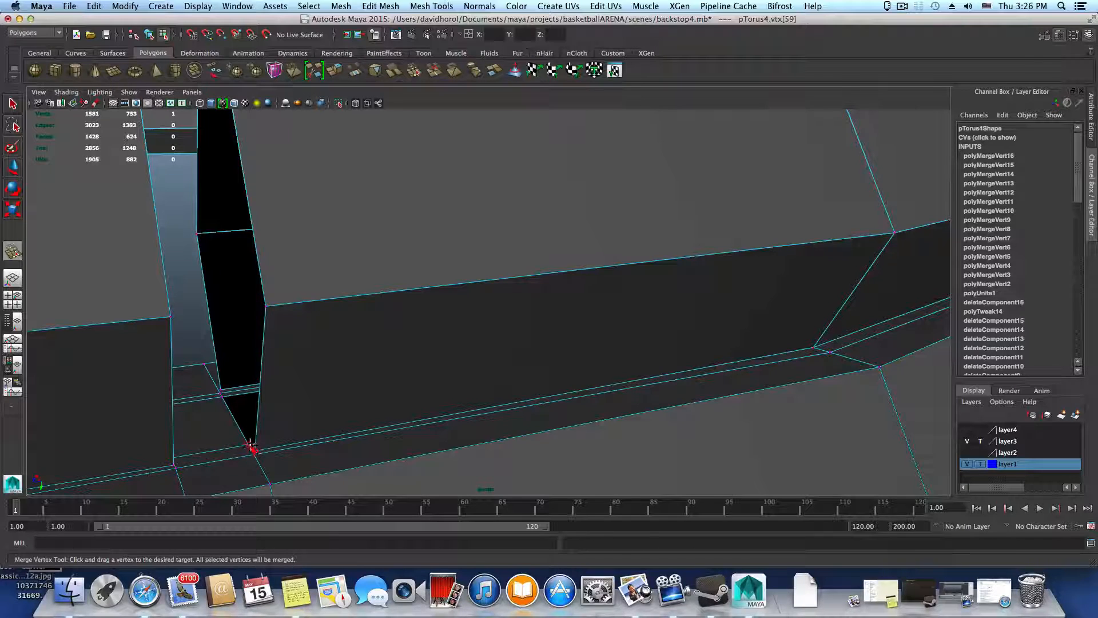
left_click_drag(250, 444, 498, 435)
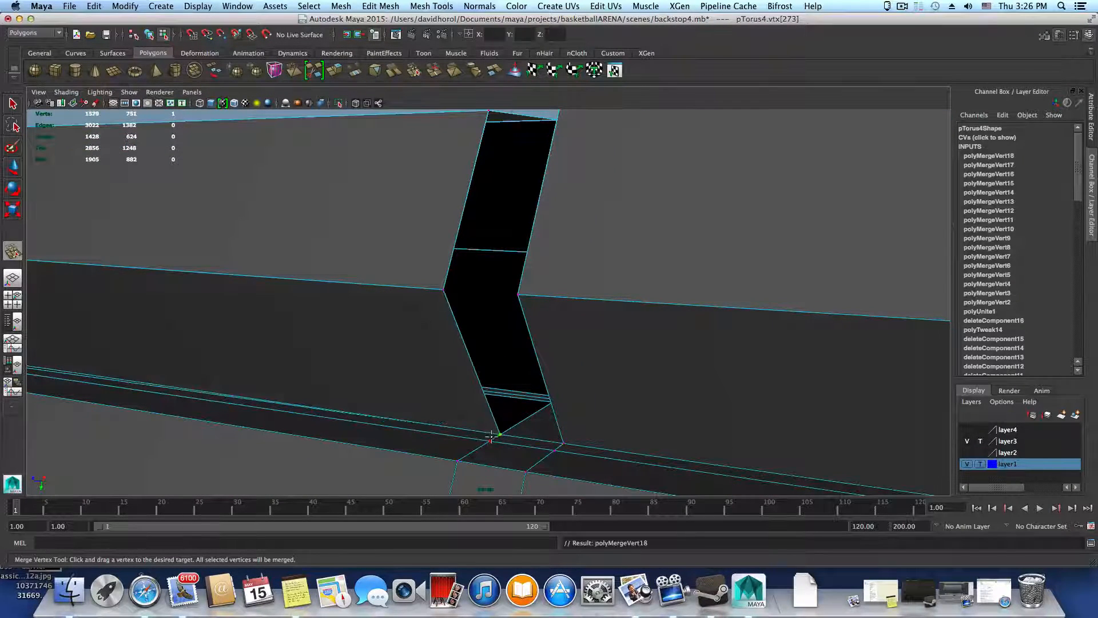
Merge the seam vertex pair at the ring segment's bend just before the following gap
middle_click_drag(600, 458, 728, 486, "alt")
middle_click_drag(463, 411, 571, 421, "alt")
left_click_drag(247, 406, 200, 410, "alt")
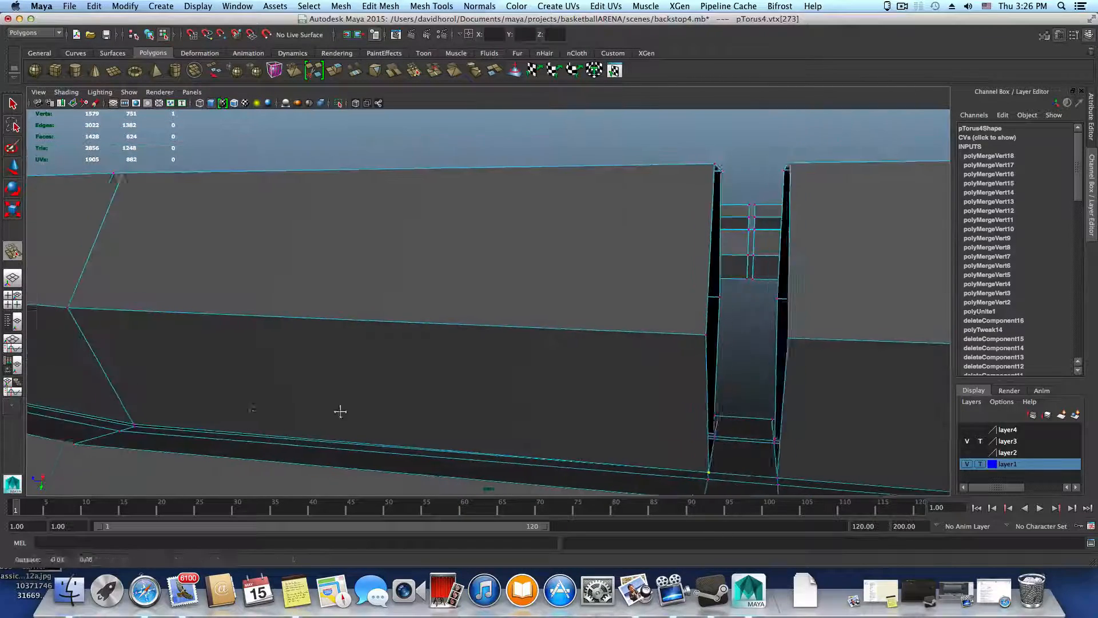
middle_click_drag(341, 412, 532, 402, "alt")
middle_click_drag(240, 395, 318, 393, "alt")
right_click_drag(385, 392, 469, 416, "alt")
mouse_move(470, 416)
left_mouse_down("alt")
mouse_move(469, 387)
mouse_move(482, 387)
mouse_move(471, 412)
left_mouse_up("alt")
middle_click_drag(471, 412, 444, 452, "alt")
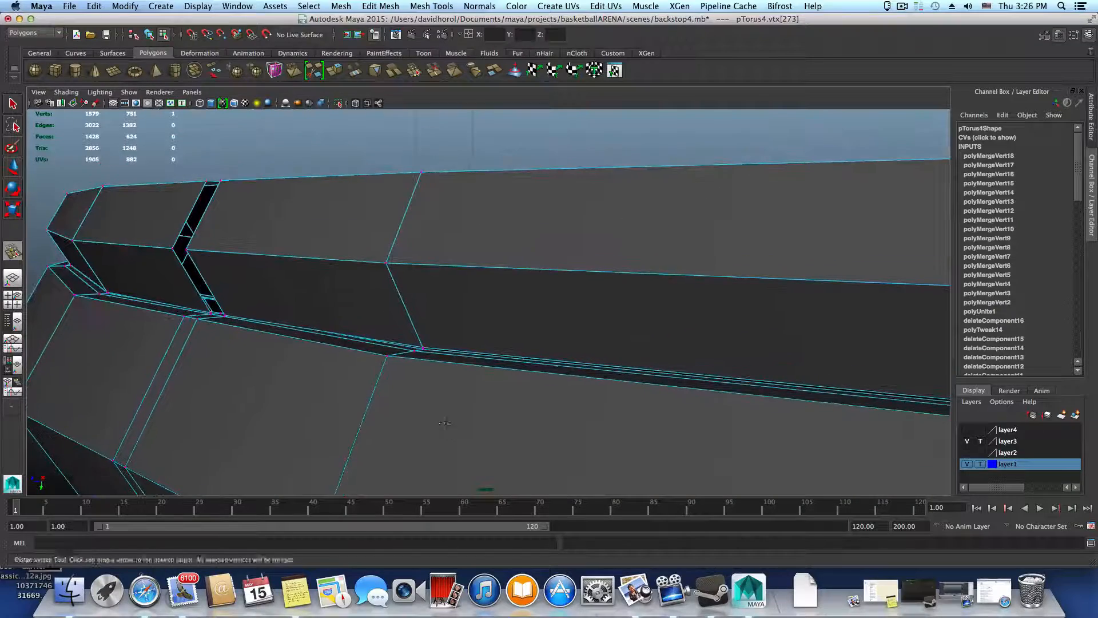
left_click_drag(444, 423, 424, 425, "alt")
right_click_drag(424, 425, 471, 429, "alt")
middle_click_drag(395, 449, 449, 430, "alt")
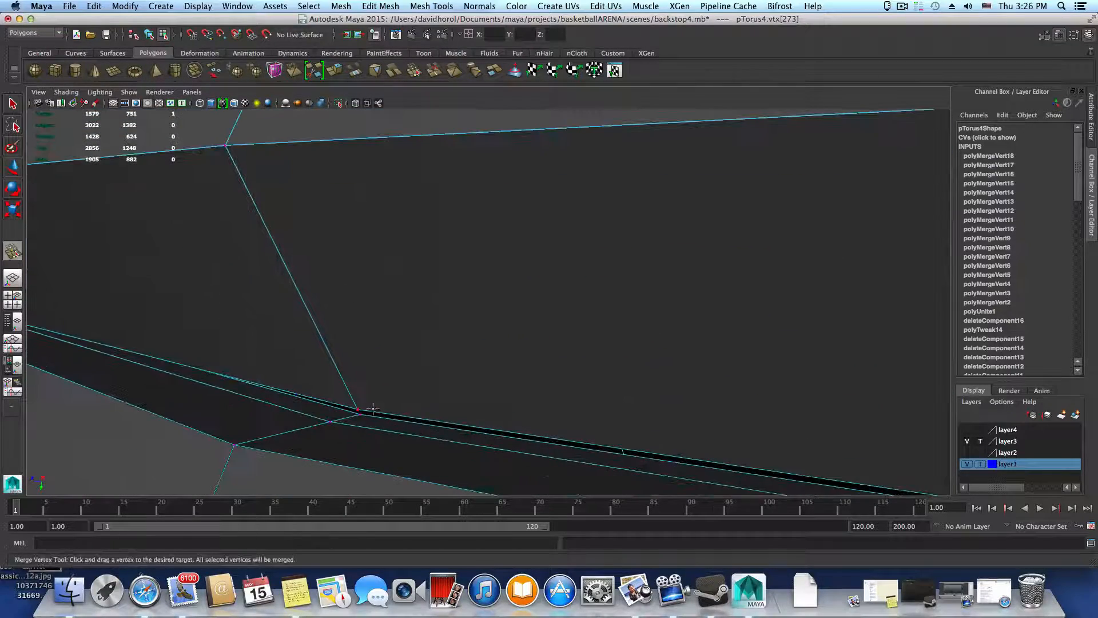
left_click_drag(366, 415, 367, 415)
Merge the seam vertex pairs on both sides of the gap next to that bend
left_click_drag(370, 417, 465, 431, "alt")
middle_click_drag(465, 432, 422, 432, "alt")
middle_click_drag(540, 452, 507, 447, "alt")
left_click_drag(507, 448, 600, 452, "alt")
right_click_drag(635, 449, 751, 484, "alt")
middle_click_drag(426, 403, 784, 436, "alt")
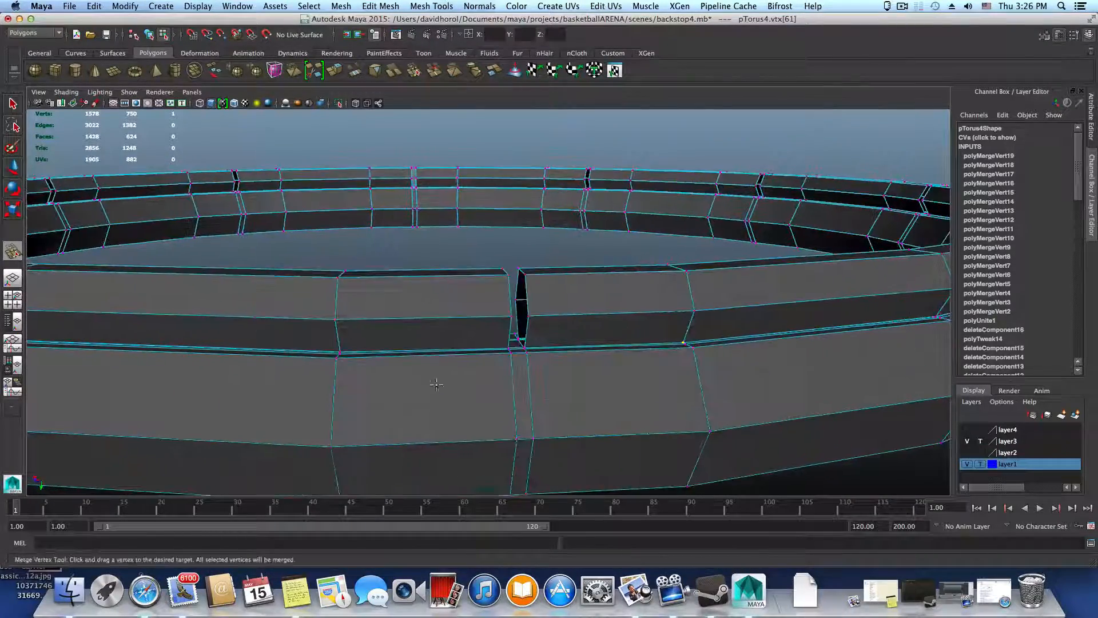
right_click_drag(439, 380, 728, 437, "alt")
right_click_drag(575, 419, 655, 440, "alt")
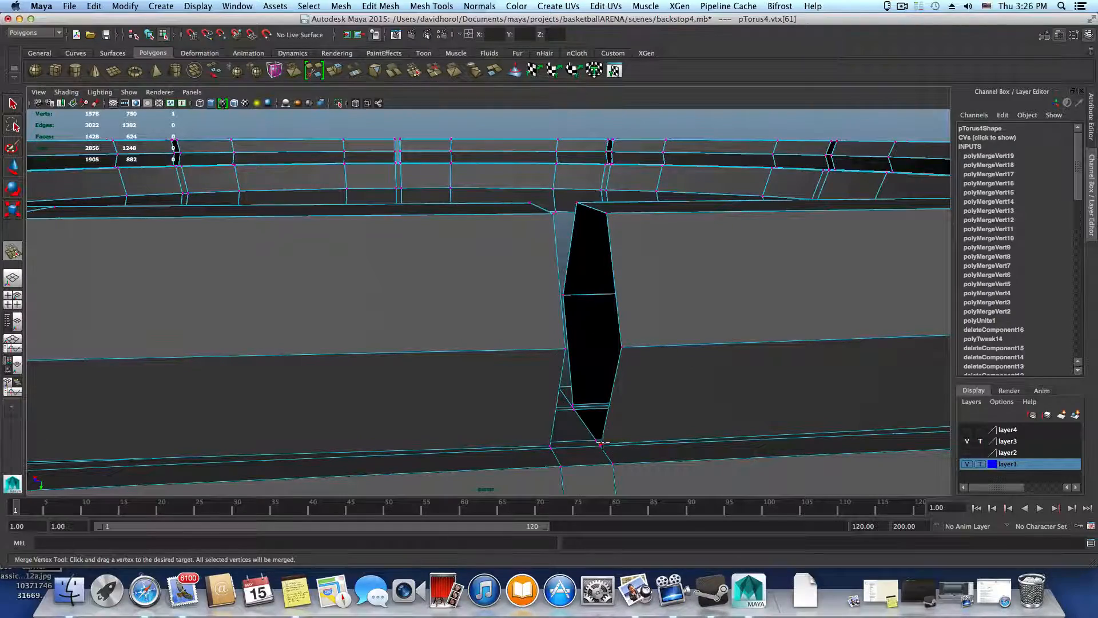
left_click_drag(599, 441, 478, 409)
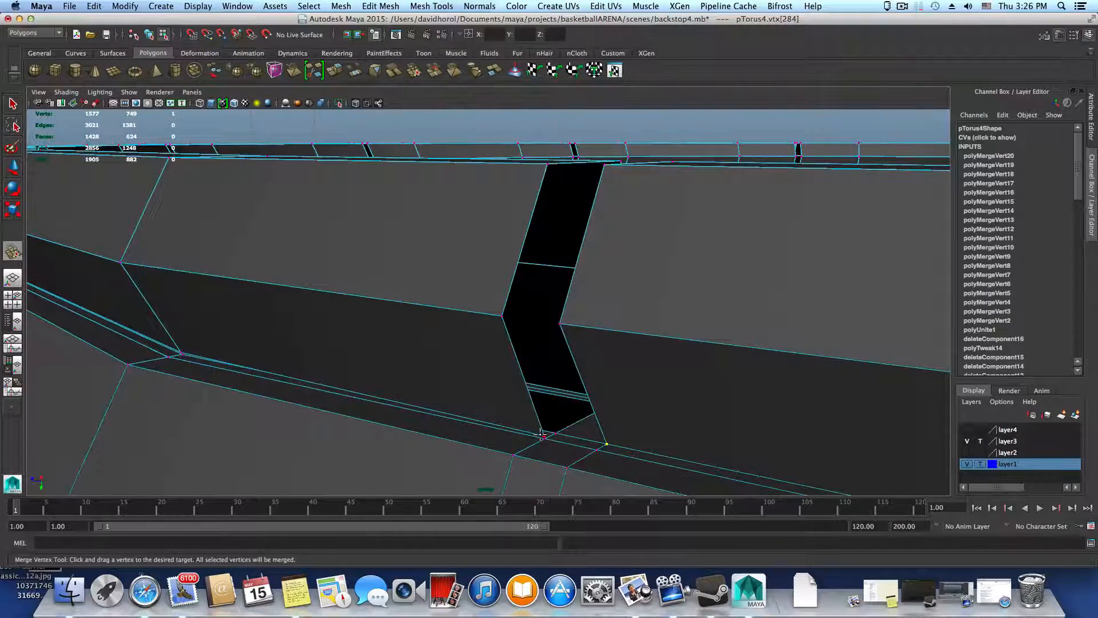
left_click_drag(544, 434, 557, 433)
Merge the nearly coincident seam vertices at both bends of the following ring segment
middle_click_drag(556, 433, 630, 448, "alt")
left_click_drag(630, 449, 410, 405, "alt")
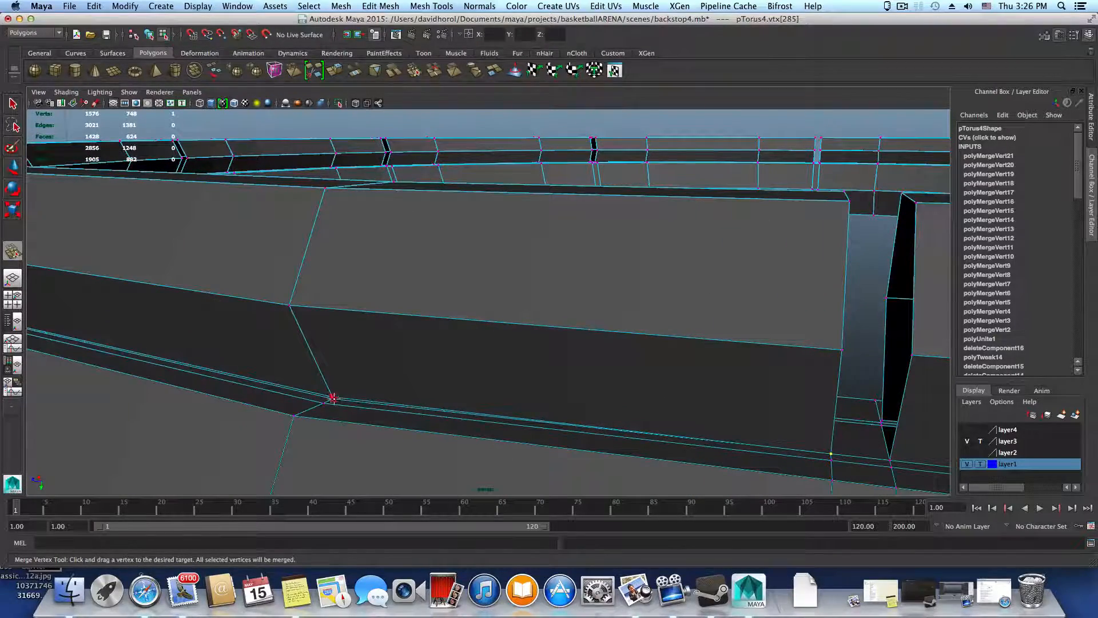
mouse_move(333, 398)
left_mouse_down()
mouse_move(324, 402)
mouse_move(787, 458)
mouse_move(444, 407)
mouse_move(893, 379)
left_mouse_up()
left_click_drag(423, 381, 647, 378, "alt")
mouse_move(378, 381)
left_mouse_down("alt")
mouse_move(606, 386)
mouse_move(441, 385)
mouse_move(461, 394)
mouse_move(391, 404)
left_mouse_up("alt")
middle_click_drag(482, 412, 672, 400, "alt")
middle_click_drag(236, 373, 479, 379, "alt")
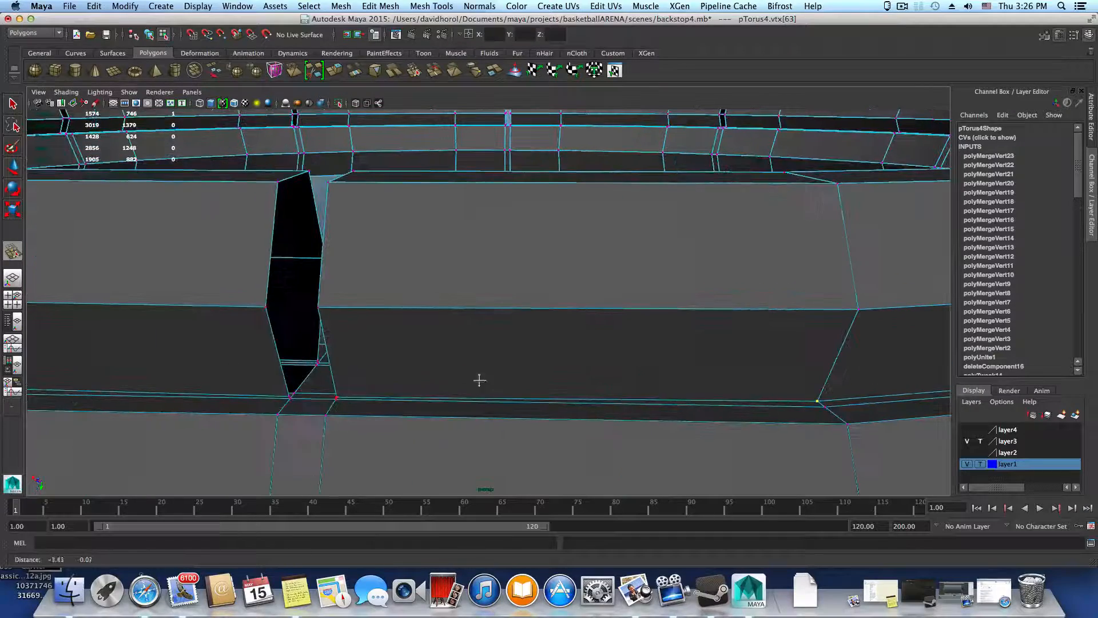
Merge the seam vertices at the segment corners on both sides of the next gap, undoing the misplaced merge
left_click_drag(335, 400, 217, 423)
key("super+z")
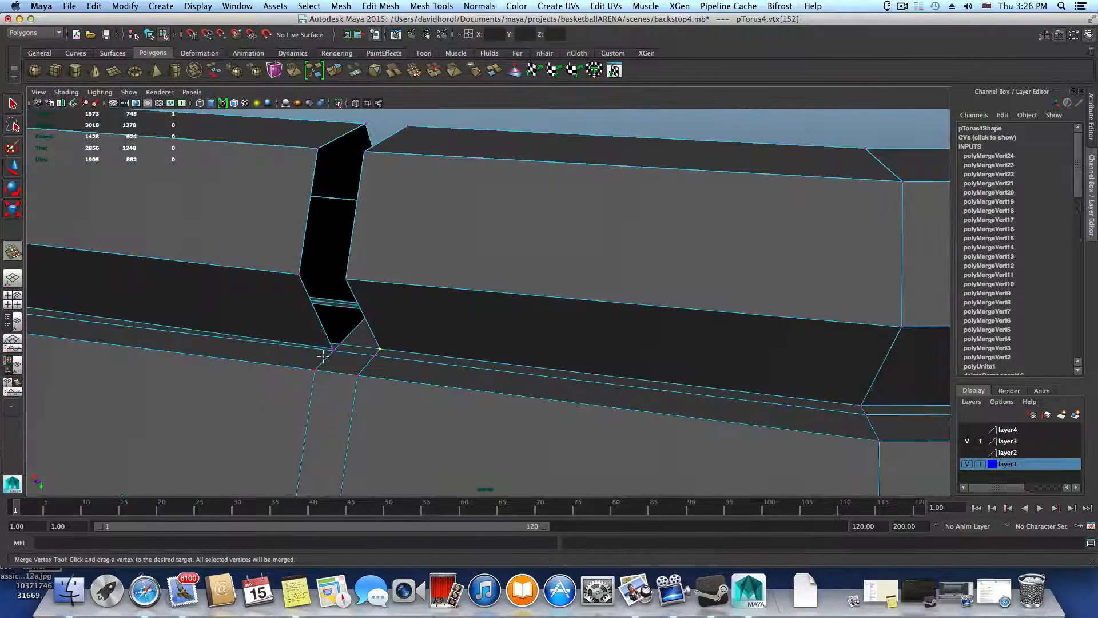
left_click_drag(337, 344, 339, 347)
mouse_move(339, 347)
left_mouse_down("alt")
mouse_move(363, 373)
mouse_move(500, 417)
mouse_move(470, 421)
mouse_move(410, 382)
mouse_move(444, 400)
mouse_move(380, 392)
mouse_move(598, 402)
left_mouse_up("alt")
mouse_move(333, 427)
left_mouse_down("alt")
mouse_move(581, 380)
mouse_move(781, 412)
left_mouse_up("alt")
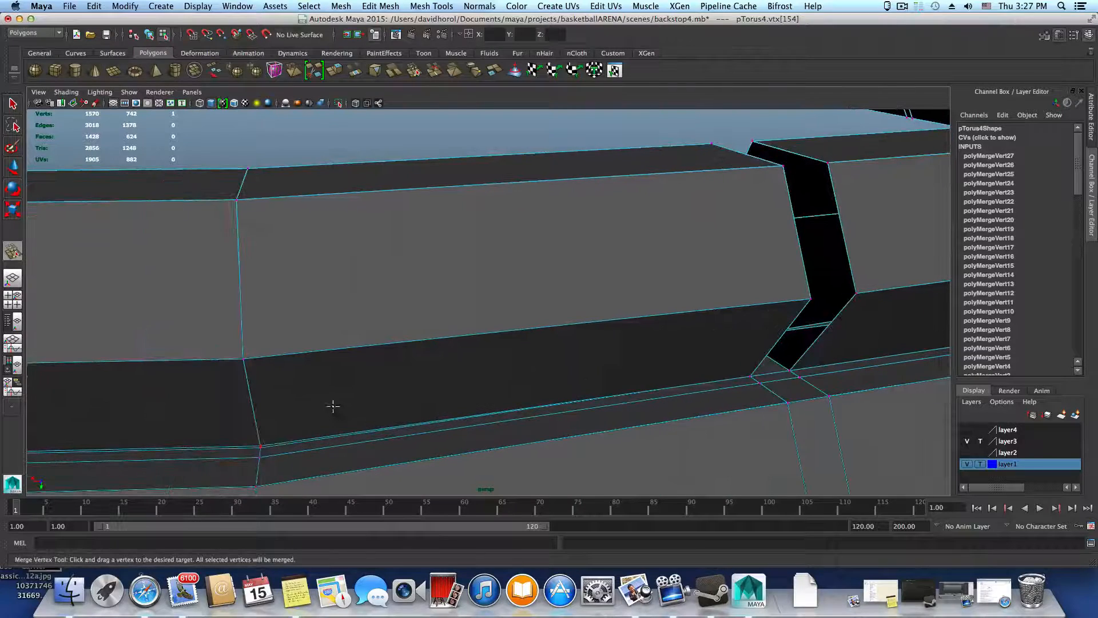
Merge the seam vertex pairs at the two bends of the segment beyond the gap just joined
left_click_drag(261, 448, 260, 446)
left_click_drag(269, 432, 606, 410, "alt")
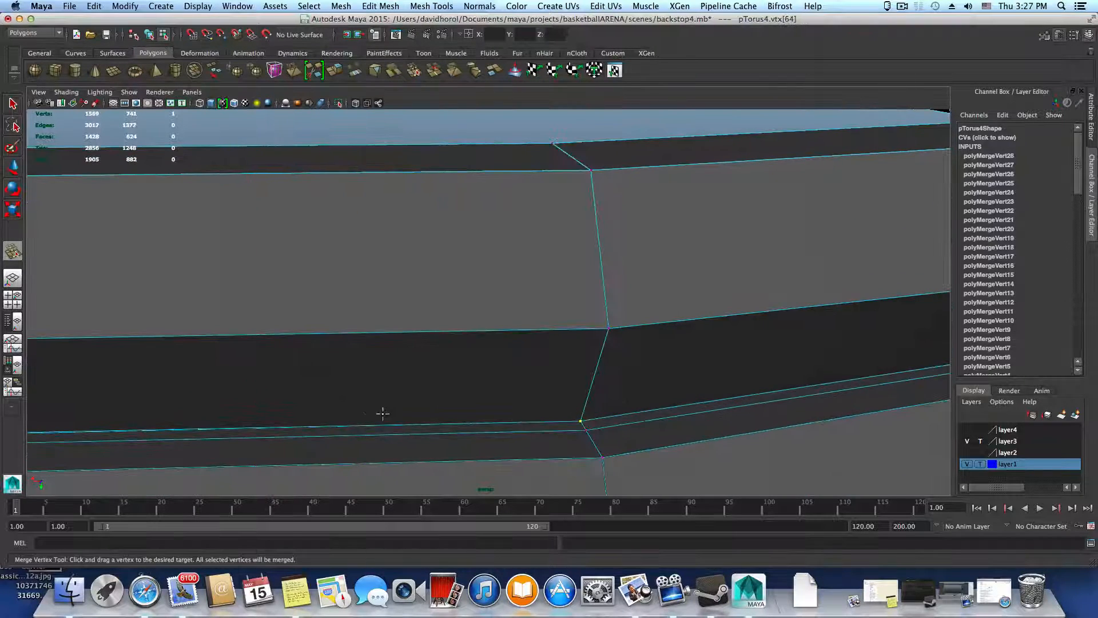
left_click_drag(377, 413, 384, 414, "alt")
left_click_drag(314, 424, 658, 411, "alt")
left_click_drag(257, 411, 314, 409, "alt")
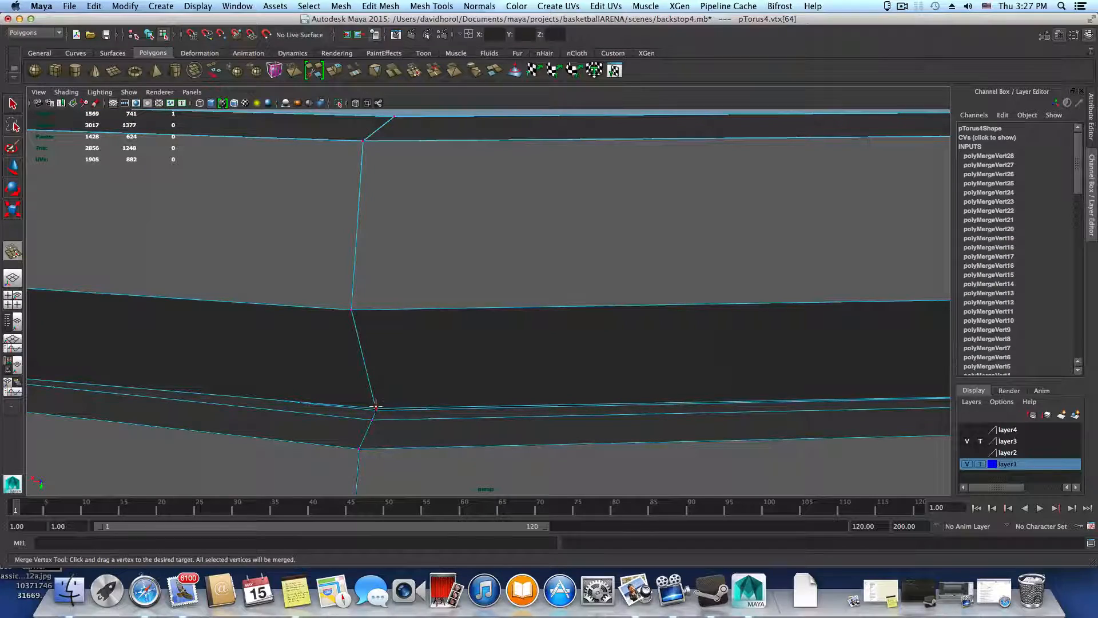
left_click_drag(376, 410, 376, 411)
Merge the seam vertex pairs at the corners flanking the next gap in the segmented ring
right_click_drag(521, 411, 506, 411, "alt")
left_click_drag(398, 397, 475, 394, "alt")
right_click_drag(475, 395, 444, 377, "alt")
middle_click_drag(443, 378, 672, 311, "alt")
mouse_move(476, 411)
left_mouse_down("alt")
mouse_move(429, 423)
mouse_move(605, 395)
mouse_move(472, 401)
left_mouse_up("alt")
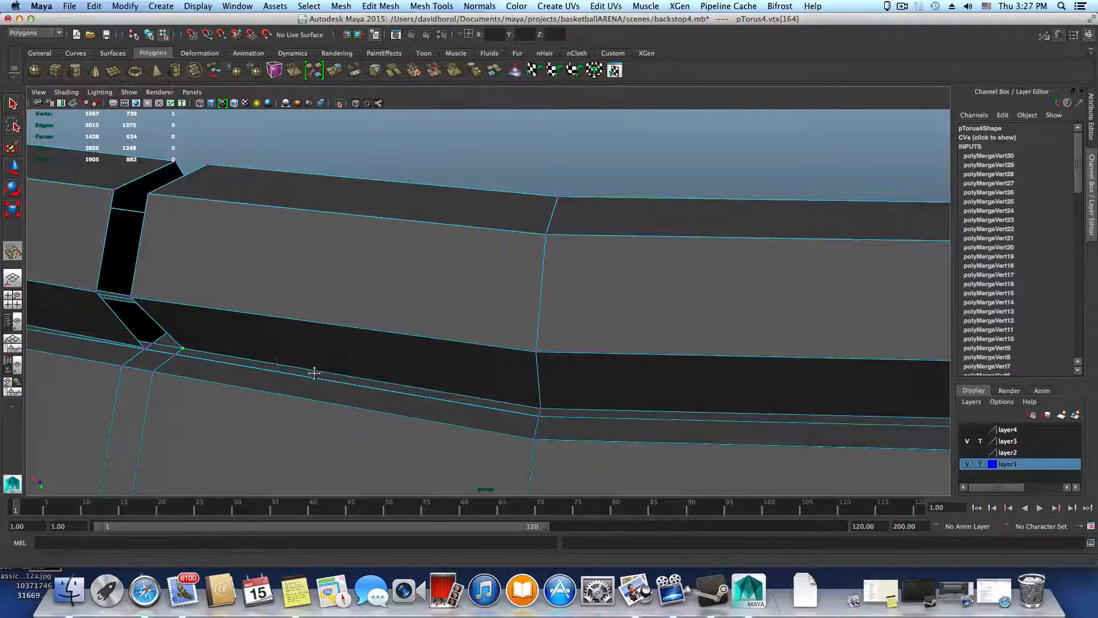
middle_click_drag(314, 373, 701, 397, "alt")
left_click_drag(701, 398, 667, 396, "alt")
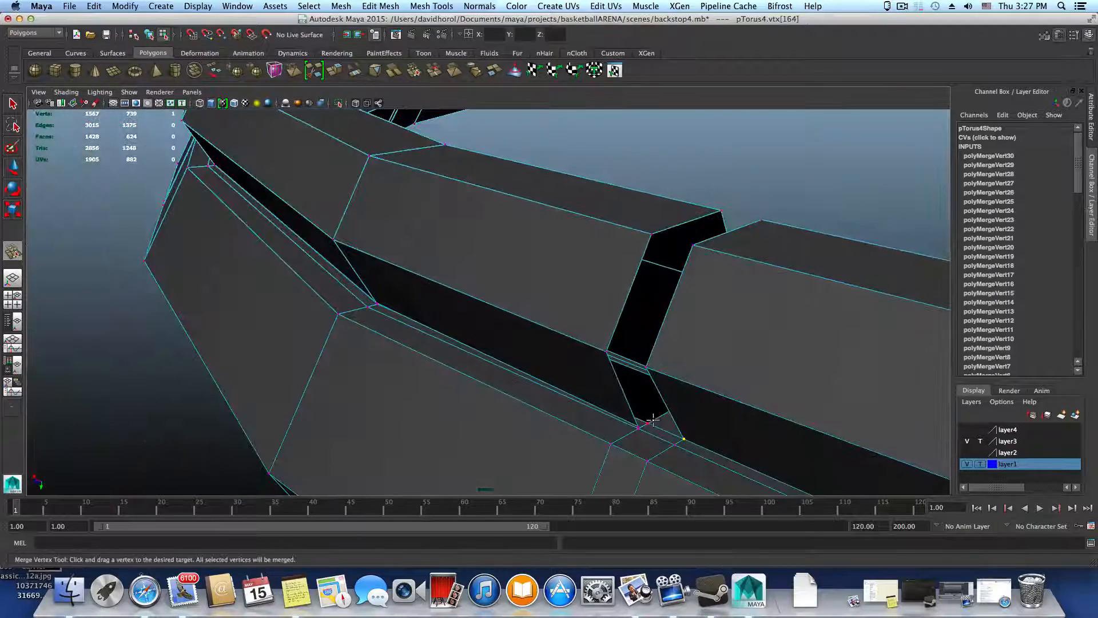
middle_click_drag(561, 429, 698, 444, "alt")
Merge the seam vertex pairs at the first and second bends of the next segment
left_click_drag(699, 444, 755, 441, "alt")
mouse_move(755, 441)
right_mouse_down("alt")
mouse_move(746, 428)
mouse_move(769, 431)
right_mouse_up("alt")
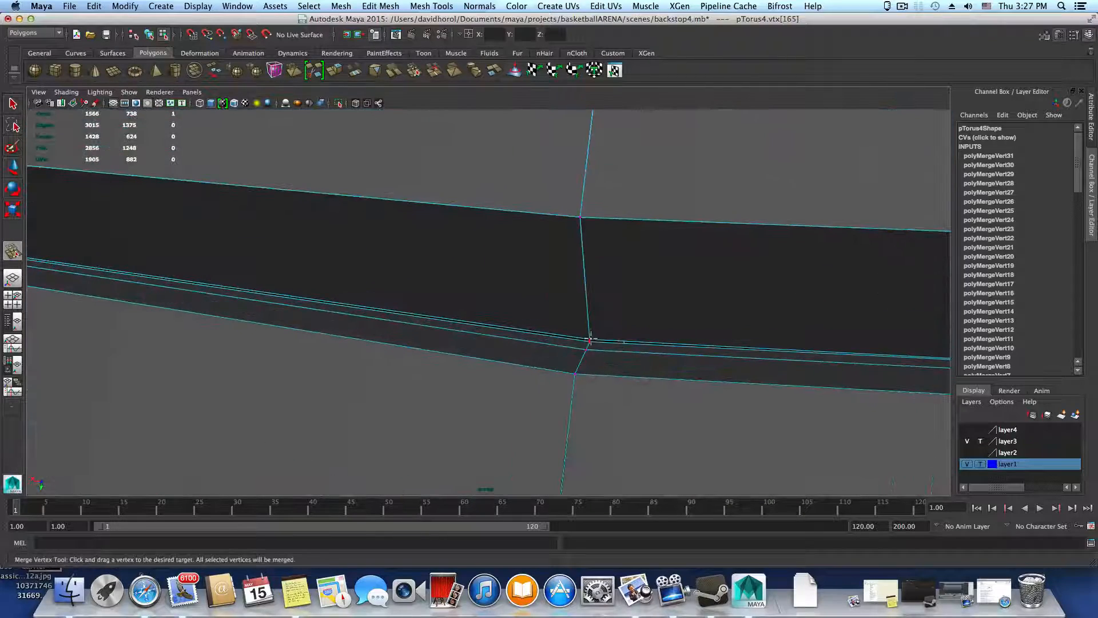
left_click_drag(589, 339, 589, 343)
middle_click_drag(554, 352, 774, 395, "alt")
left_click_drag(266, 330, 200, 324, "alt")
right_click_drag(200, 324, 145, 346, "alt")
middle_click_drag(146, 346, 270, 359, "alt")
middle_click_drag(365, 357, 515, 359, "alt")
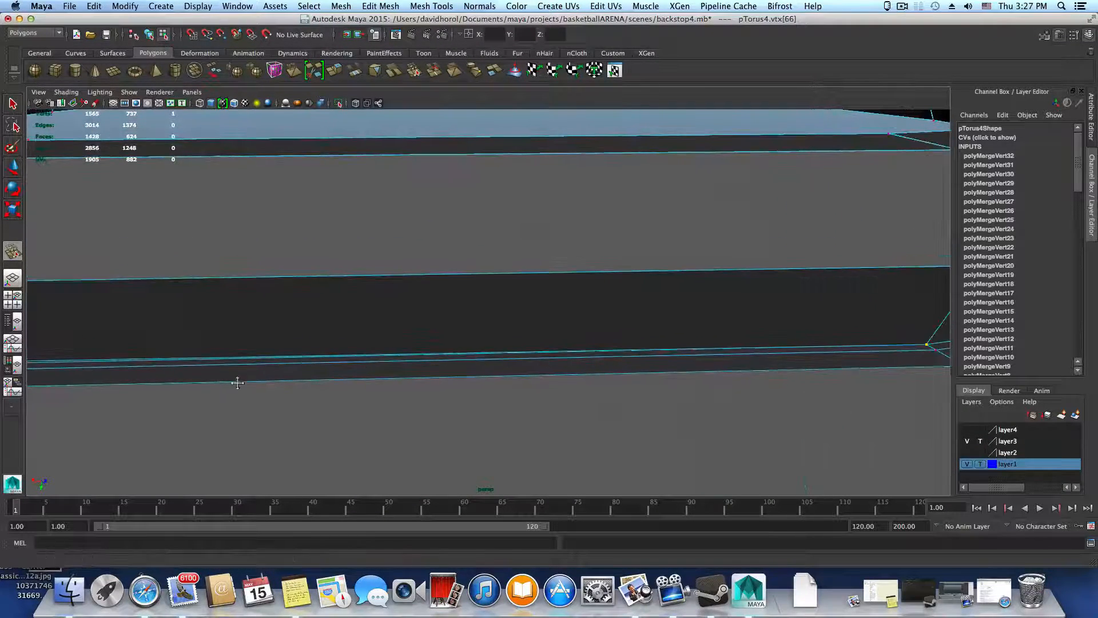
mouse_move(114, 385)
middle_mouse_down("alt")
mouse_move(267, 397)
mouse_move(366, 390)
middle_mouse_up("alt")
right_click_drag(277, 378, 309, 373, "alt")
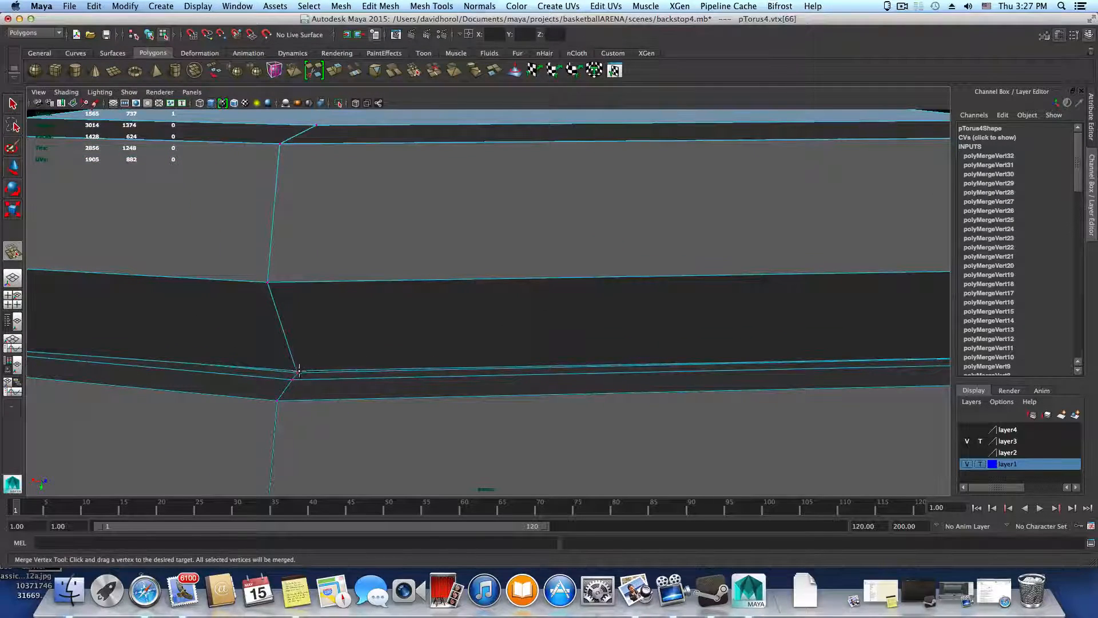
middle_click_drag(189, 379, 392, 404, "alt")
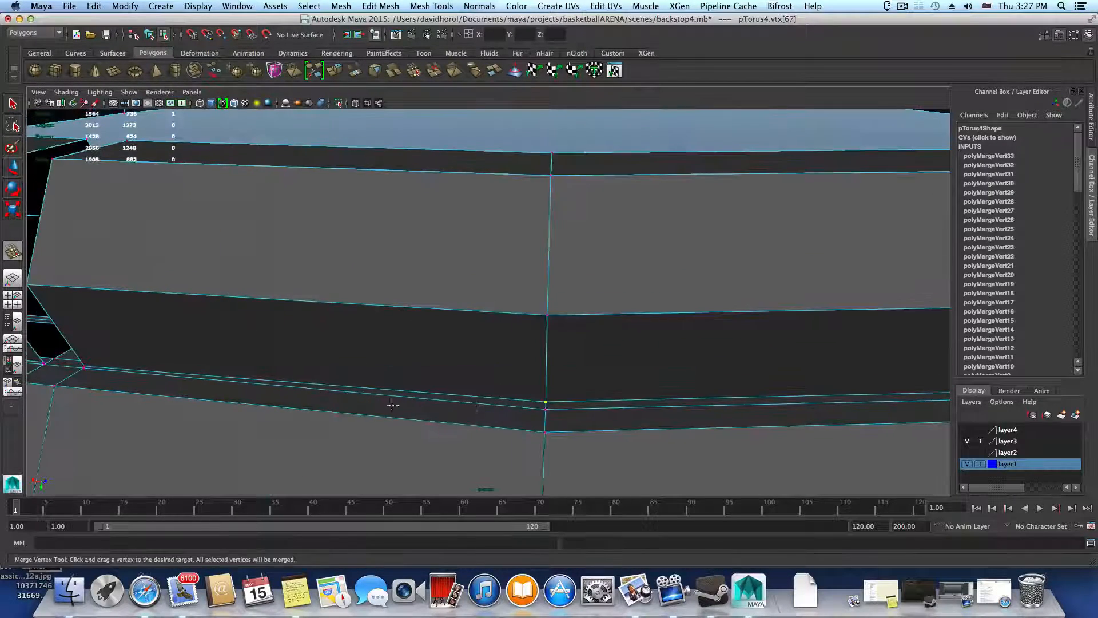
Merge the front and back seam vertex pairs at the segment corners on both sides of the next gap
middle_click_drag(252, 389, 395, 399, "alt")
mouse_move(394, 399)
left_mouse_down("alt")
mouse_move(311, 419)
mouse_move(211, 420)
left_mouse_up("alt")
right_click_drag(210, 420, 199, 420, "alt")
middle_click_drag(199, 419, 391, 359, "alt")
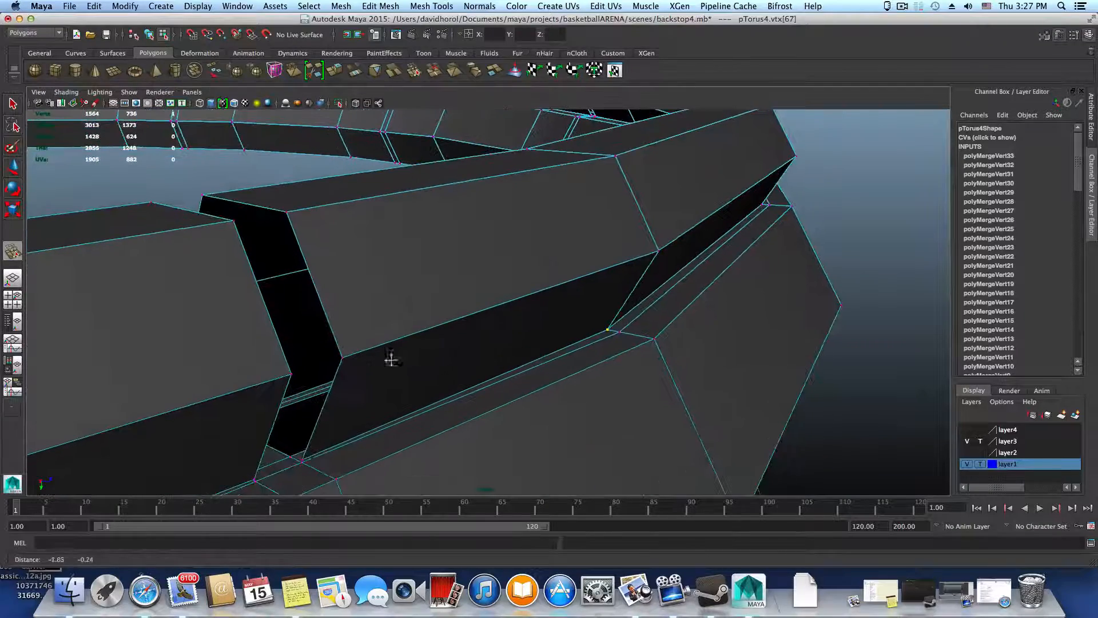
left_click_drag(298, 458, 247, 403)
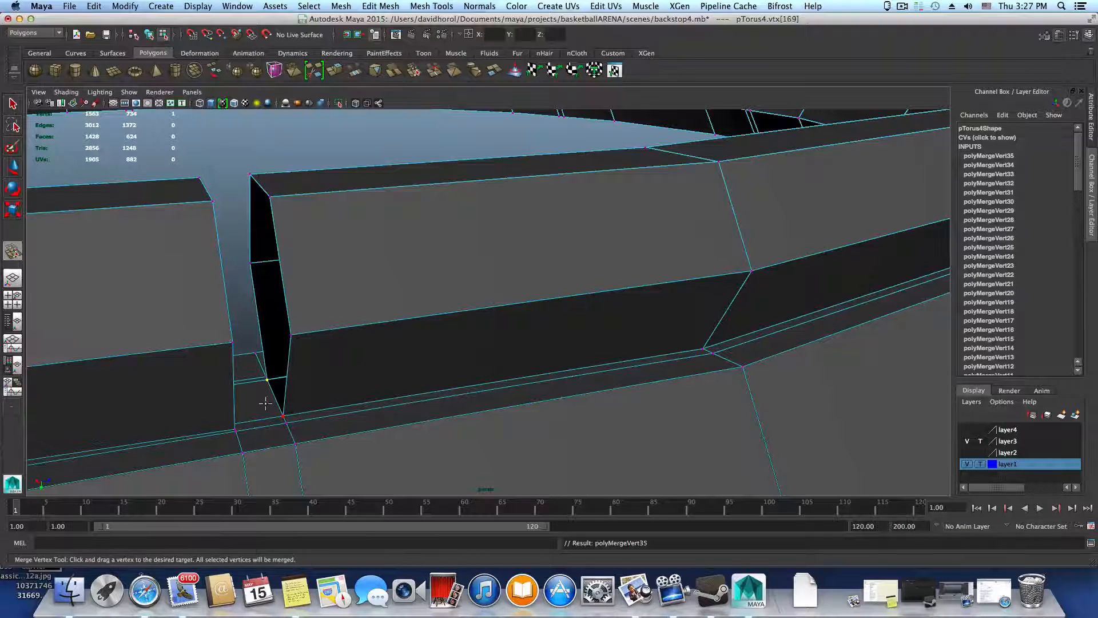
left_click_drag(265, 404, 267, 357, "alt")
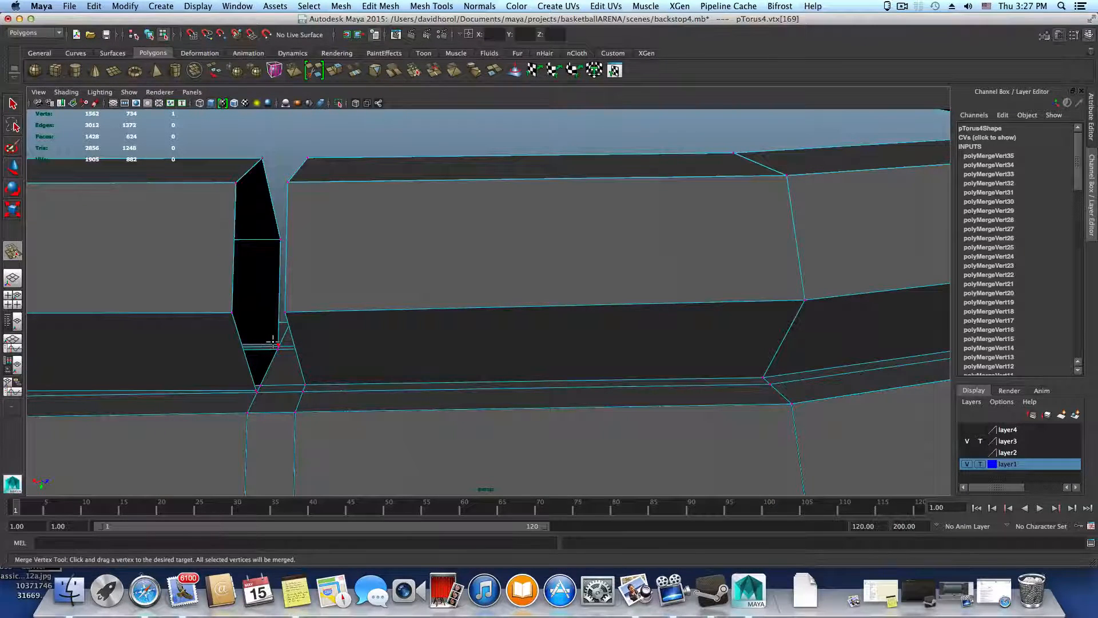
left_click_drag(265, 361, 552, 369, "alt")
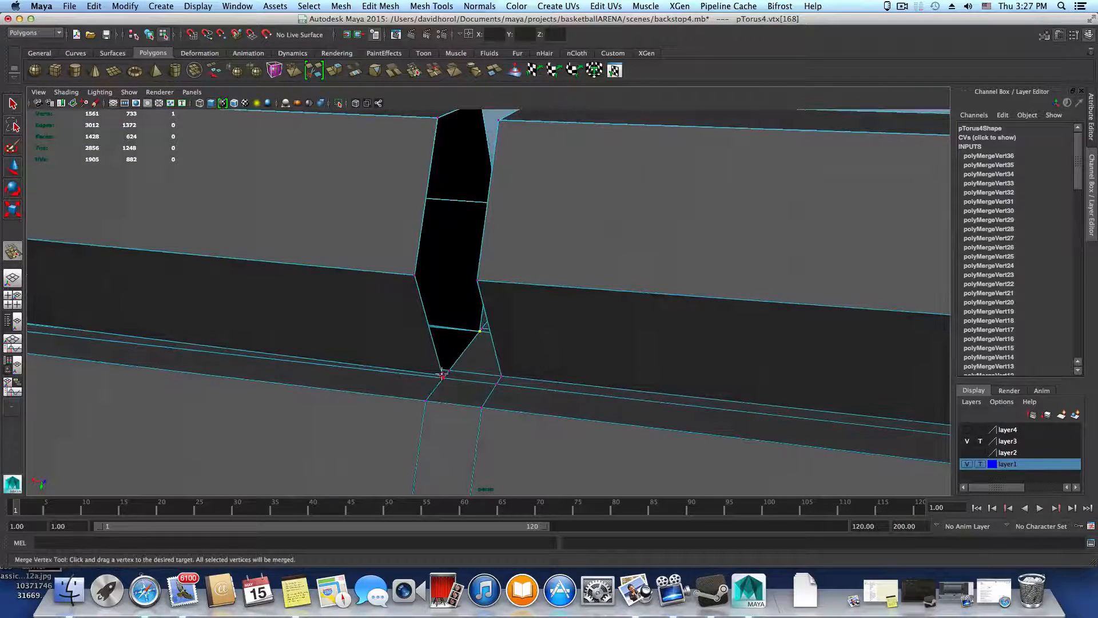
left_click_drag(449, 369, 444, 376)
Merge the seam vertex pairs at the two bends of the segment beyond that gap
left_click_drag(445, 375, 516, 434, "alt")
right_click_drag(516, 434, 400, 404, "alt")
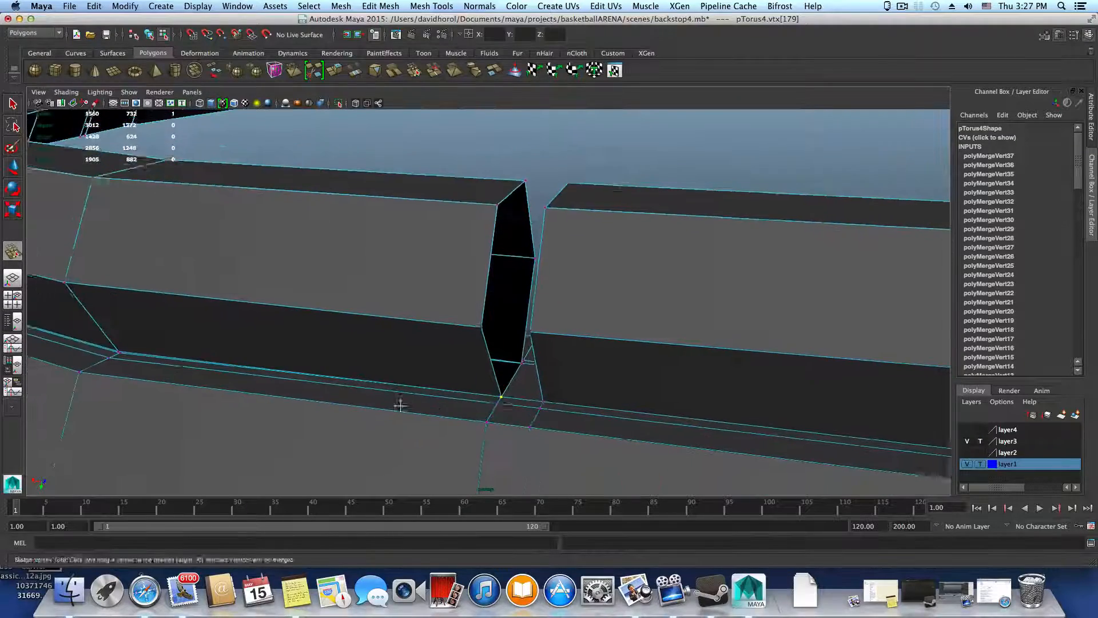
left_click_drag(400, 405, 386, 352, "alt")
right_click_drag(386, 352, 547, 385, "alt")
middle_click_drag(441, 352, 583, 340, "alt")
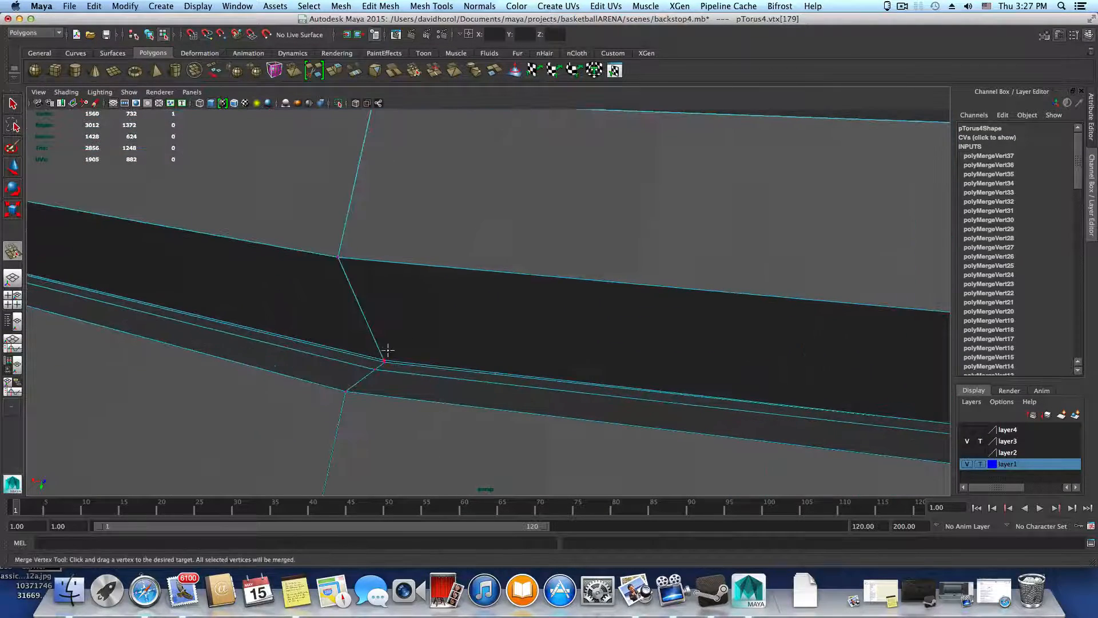
left_click_drag(385, 363, 382, 364)
middle_click_drag(498, 385, 641, 407, "alt")
left_click_drag(471, 361, 642, 364, "alt")
middle_click_drag(642, 364, 763, 353, "alt")
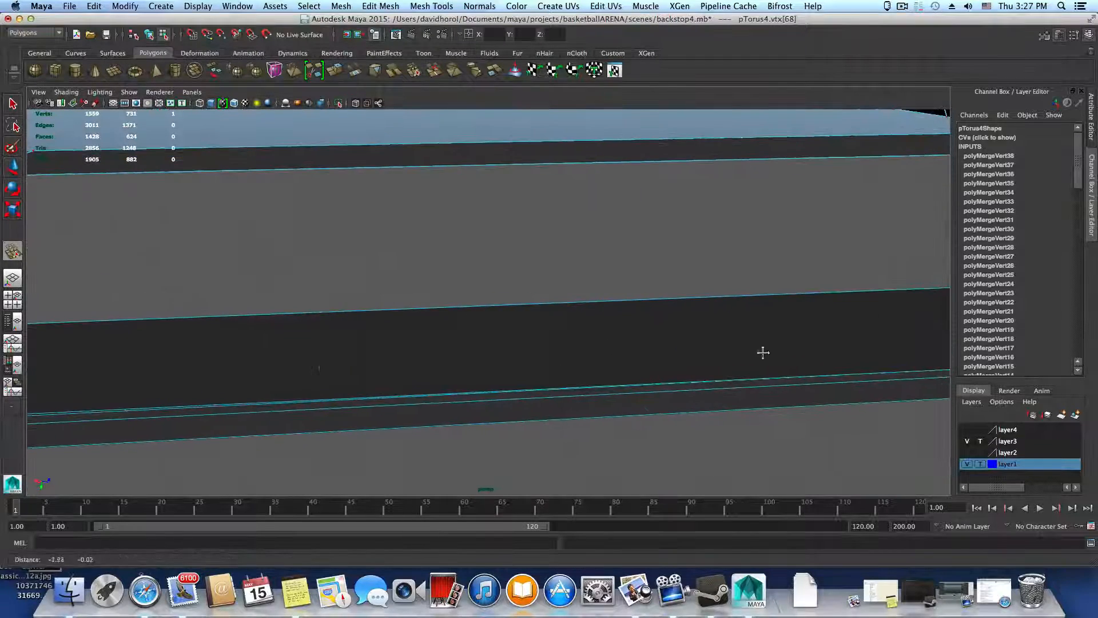
middle_click_drag(281, 356, 411, 358, "alt")
middle_click_drag(343, 379, 388, 374, "alt")
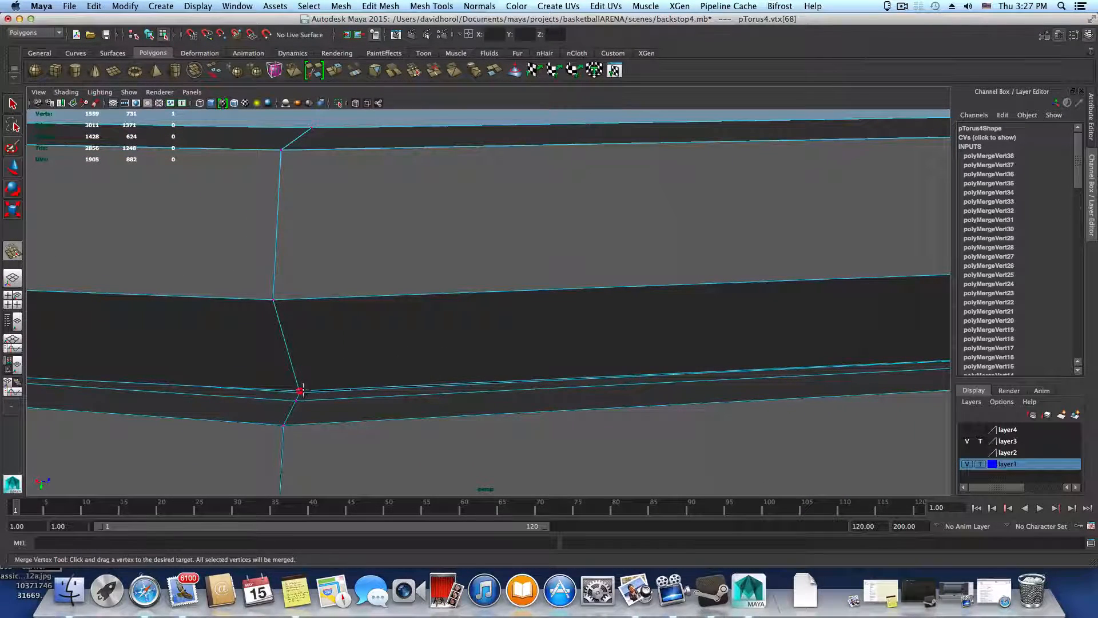
left_click_drag(300, 392, 309, 393)
Merge the front seam vertex pairs at the segment corners flanking the next gap in the segmented ring
middle_click_drag(463, 387, 709, 386, "alt")
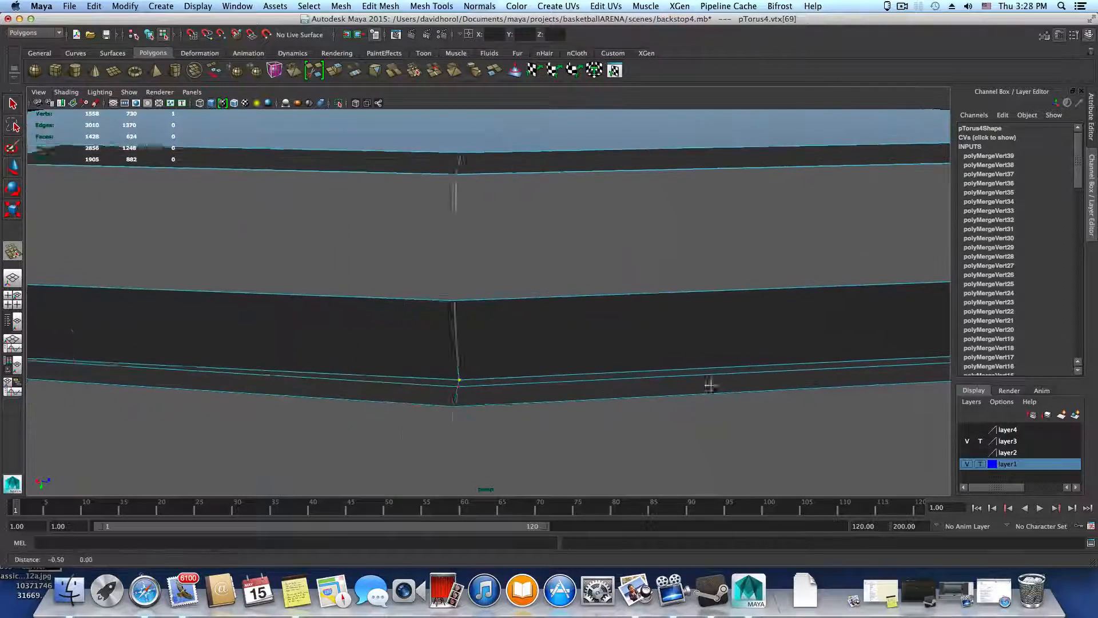
middle_click_drag(355, 390, 732, 392, "alt")
left_click_drag(523, 392, 383, 405, "alt")
middle_click_drag(383, 405, 520, 291, "alt")
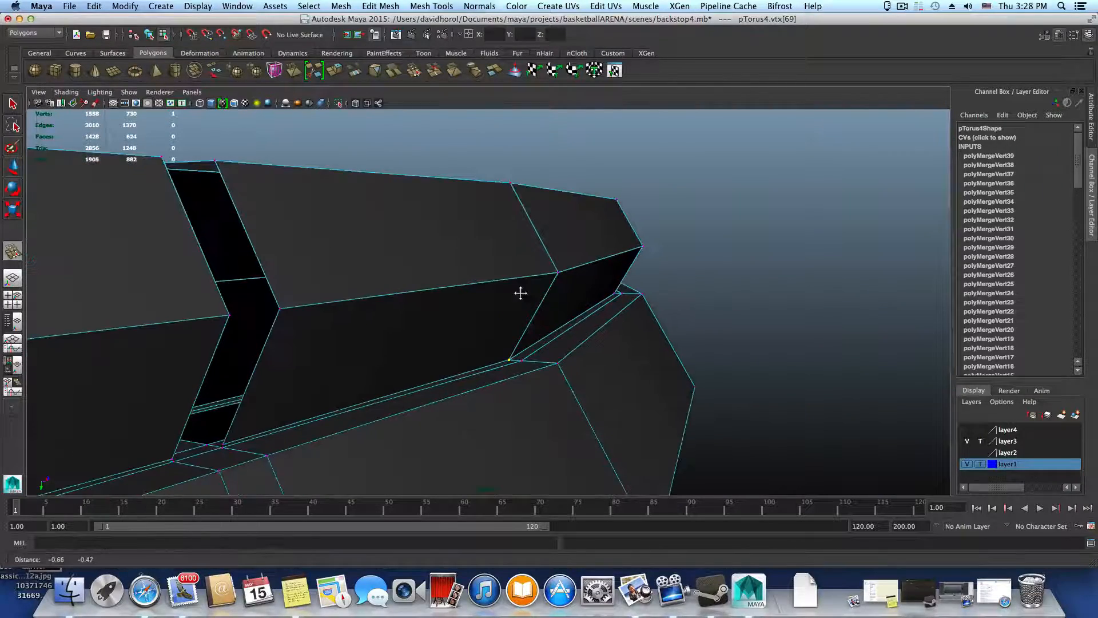
left_click_drag(204, 446, 228, 399)
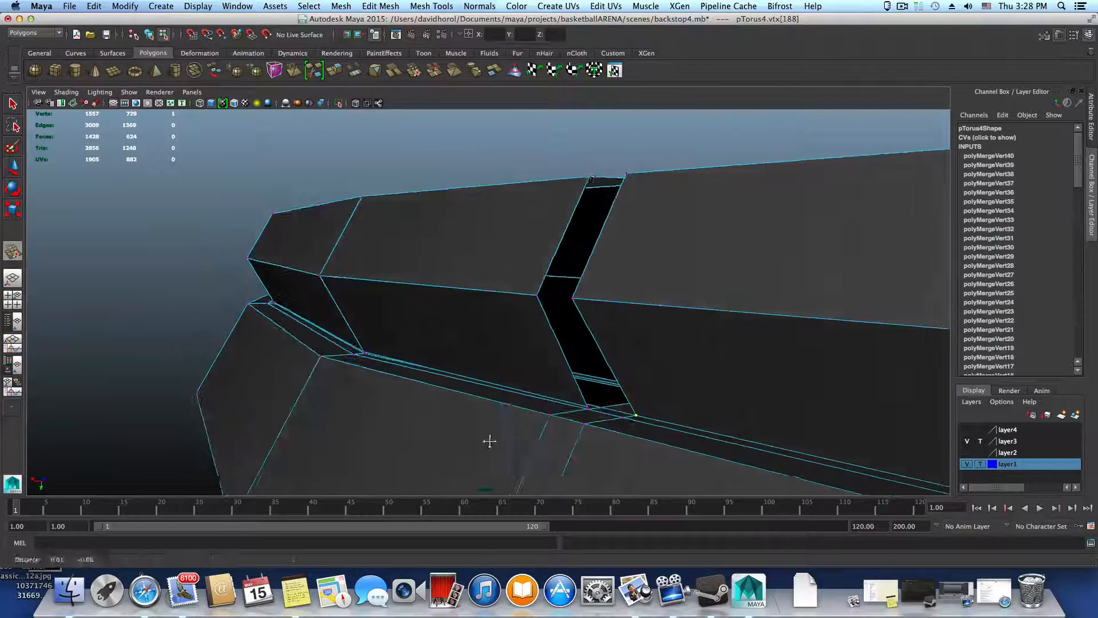
middle_click_drag(488, 441, 389, 440, "alt")
left_click_drag(482, 419, 543, 433, "alt")
scroll(390, 385, "up", 4)
middle_click_drag(304, 380, 347, 384, "alt")
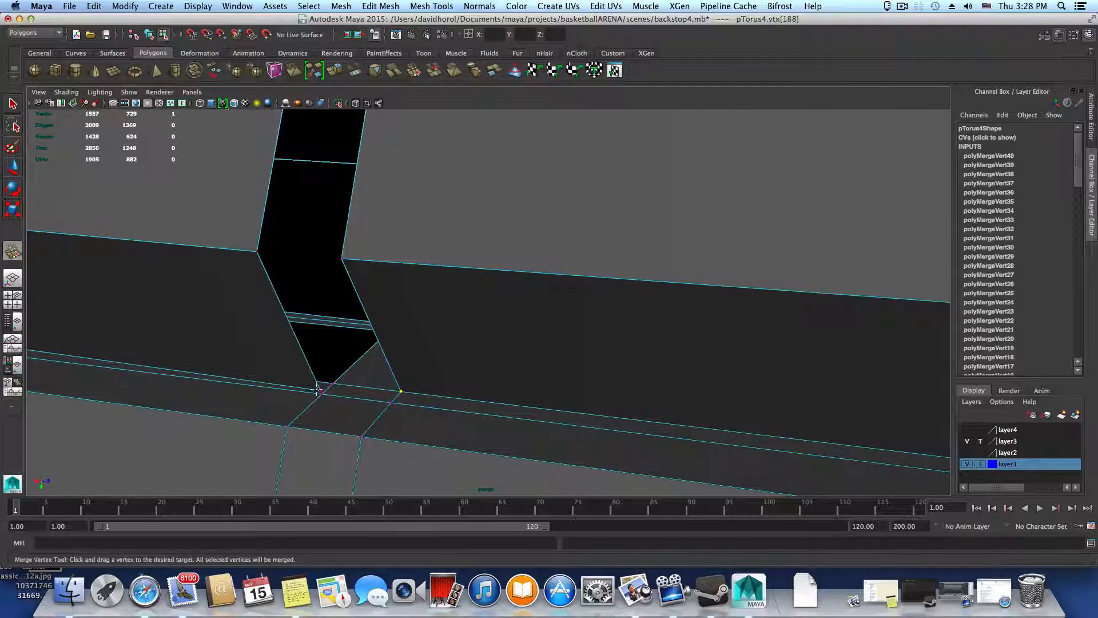
left_click_drag(329, 382, 332, 383)
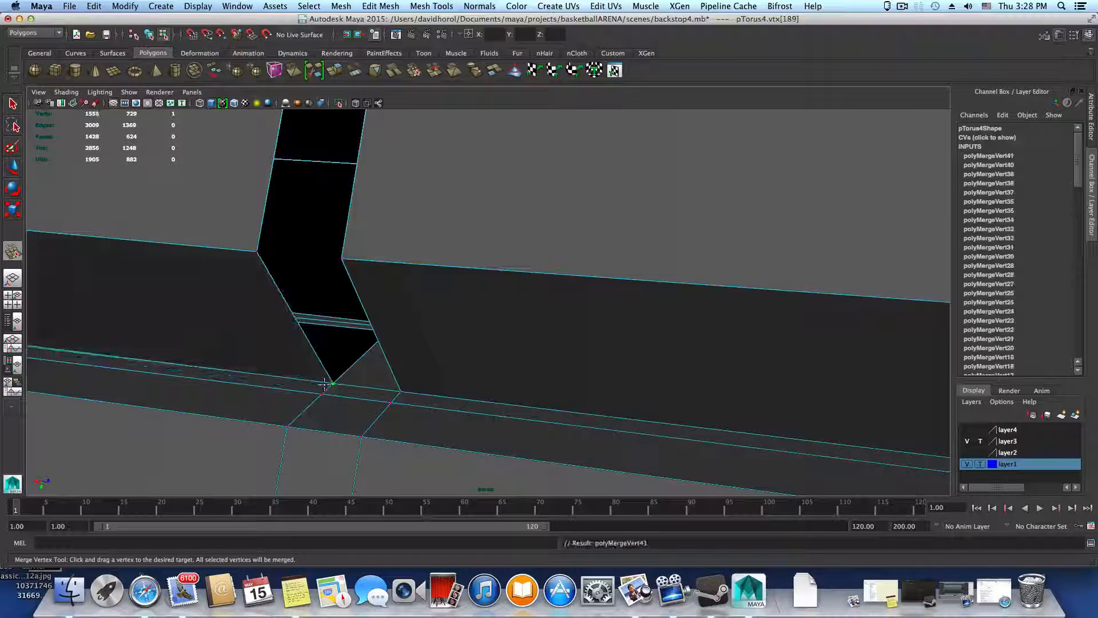
Merge the rear seam vertex pairs at the back corners of the same gap
left_click_drag(264, 404, 440, 400, "alt")
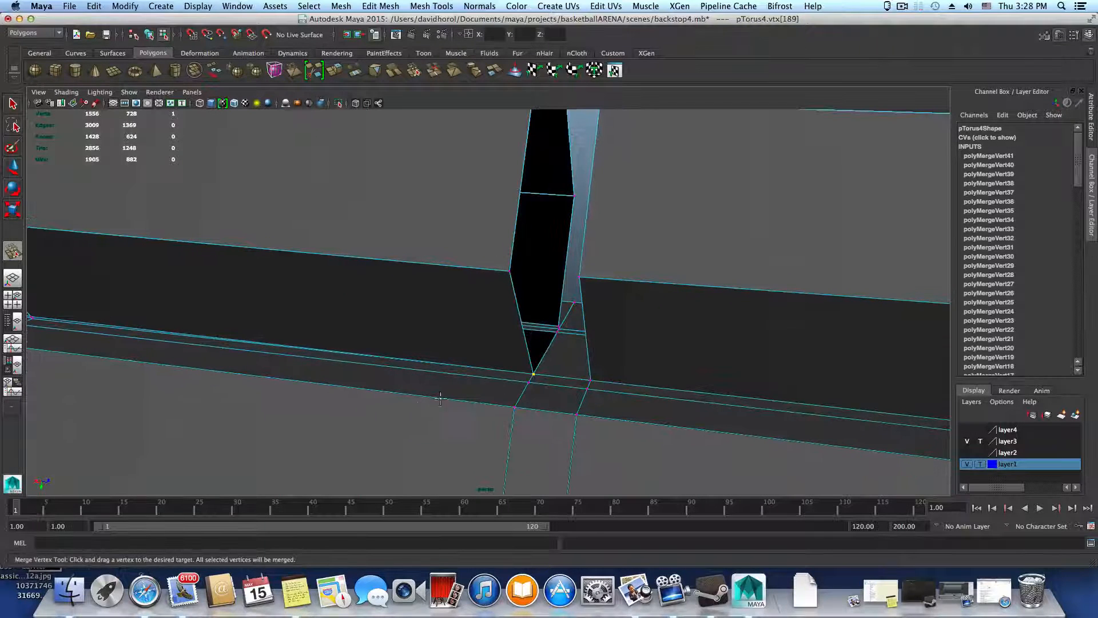
left_click_drag(542, 355, 463, 368, "alt")
right_click_drag(464, 368, 519, 386, "alt")
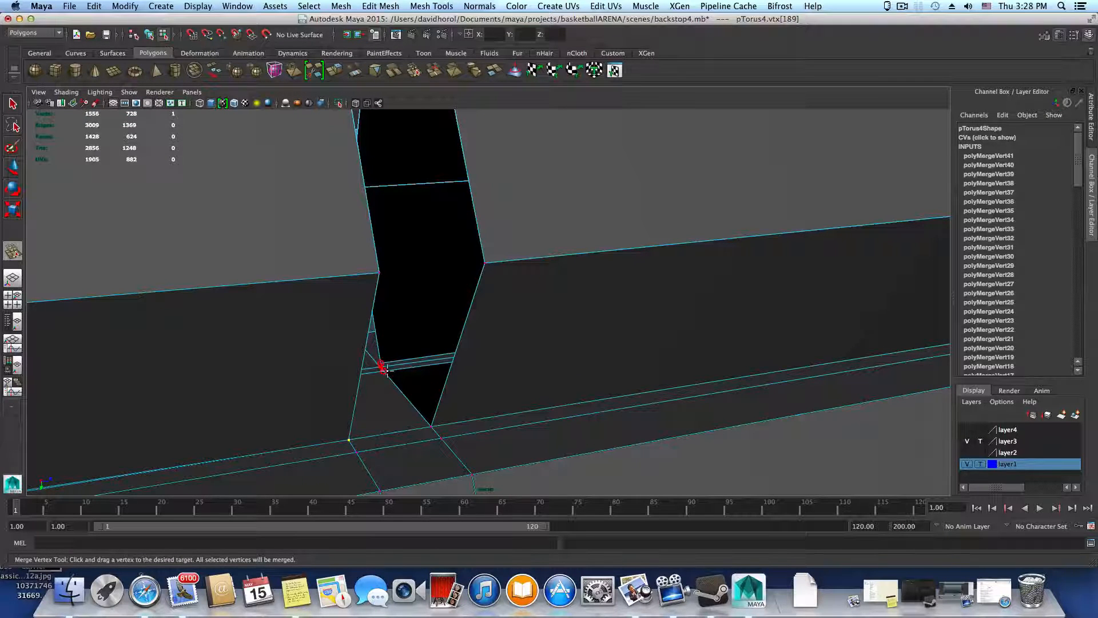
left_click_drag(387, 371, 389, 372)
left_click_drag(372, 385, 479, 351, "alt")
Merge the seam vertex pairs at the first and second bends of the next segment
right_click_drag(490, 385, 358, 376, "alt")
middle_click_drag(353, 376, 480, 389, "alt")
left_click_drag(481, 389, 395, 383, "alt")
middle_click_drag(566, 403, 741, 429, "alt")
left_click_drag(741, 429, 647, 417, "alt")
middle_click_drag(304, 385, 607, 375, "alt")
middle_click_drag(176, 400, 452, 395, "alt")
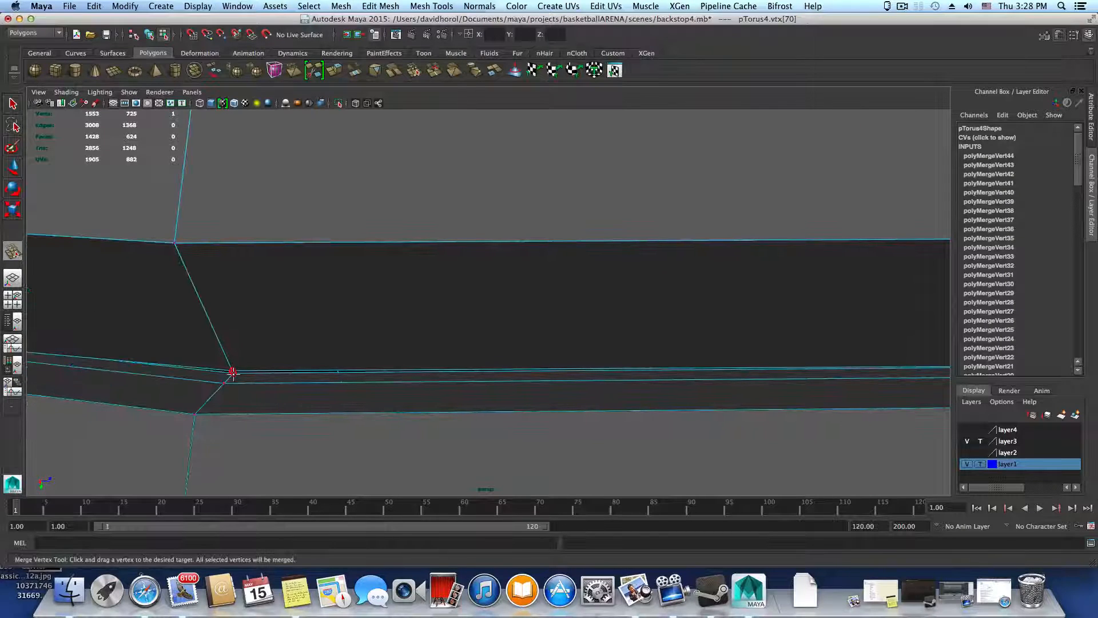
left_click_drag(233, 373, 233, 370)
Merge the front and rear seam vertex pairs at the corners around the following gap
middle_click_drag(292, 390, 492, 424, "alt")
left_click_drag(252, 407, 359, 379, "alt")
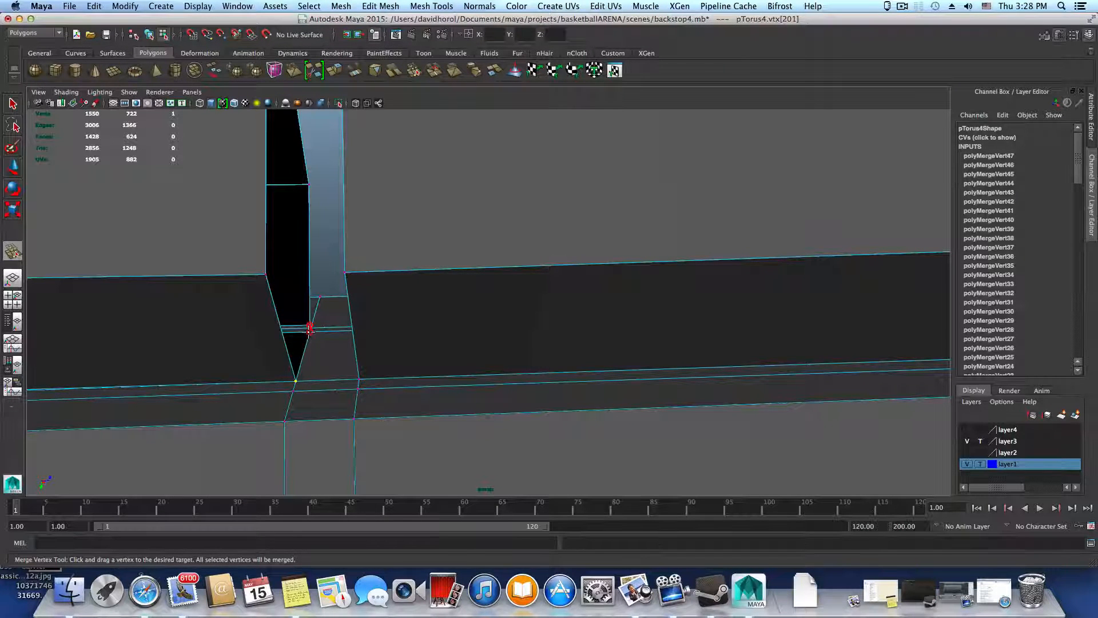
left_click_drag(312, 356, 406, 385, "alt")
Merge the seam vertex pairs at both bends of the segment after the gap just joined
middle_click_drag(194, 400, 686, 343, "alt")
middle_click_drag(221, 360, 314, 373, "alt")
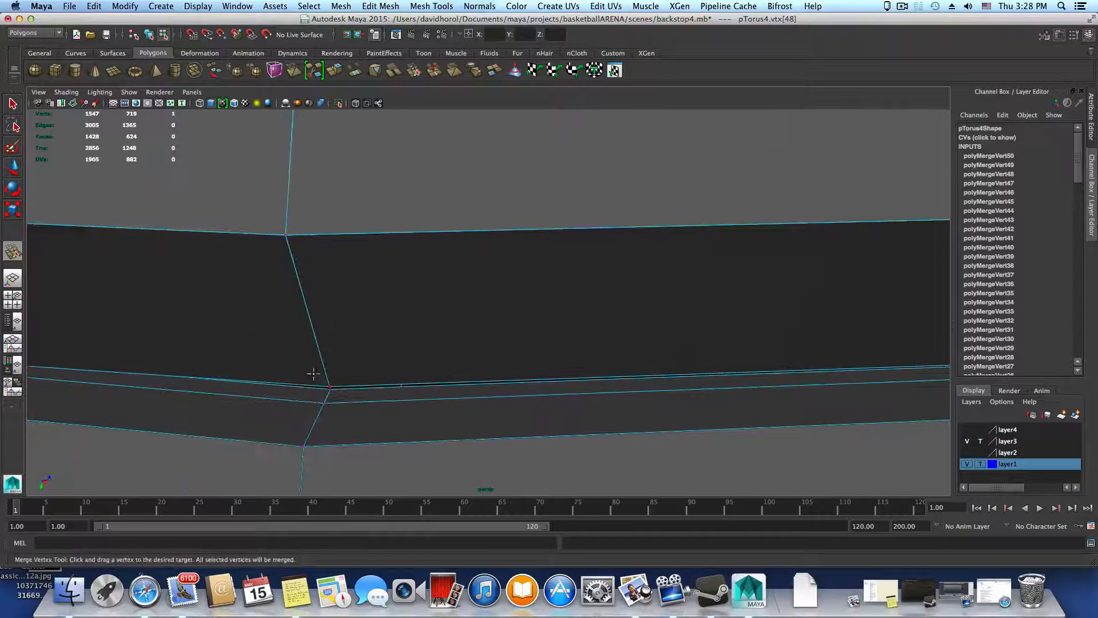
left_click_drag(329, 386, 330, 390)
middle_click_drag(273, 383, 629, 390, "alt")
Merge the front and rear seam vertex pairs on both sides of the next gap between segments
left_click_drag(261, 429, 309, 435, "alt")
middle_click_drag(252, 475, 267, 445, "alt")
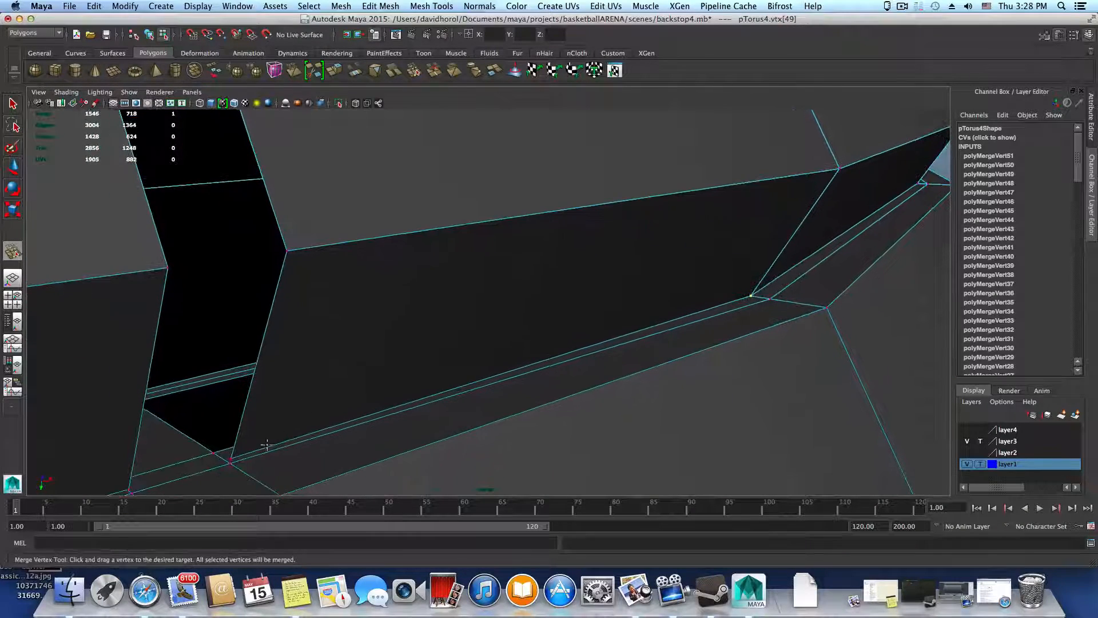
left_click_drag(212, 452, 234, 372)
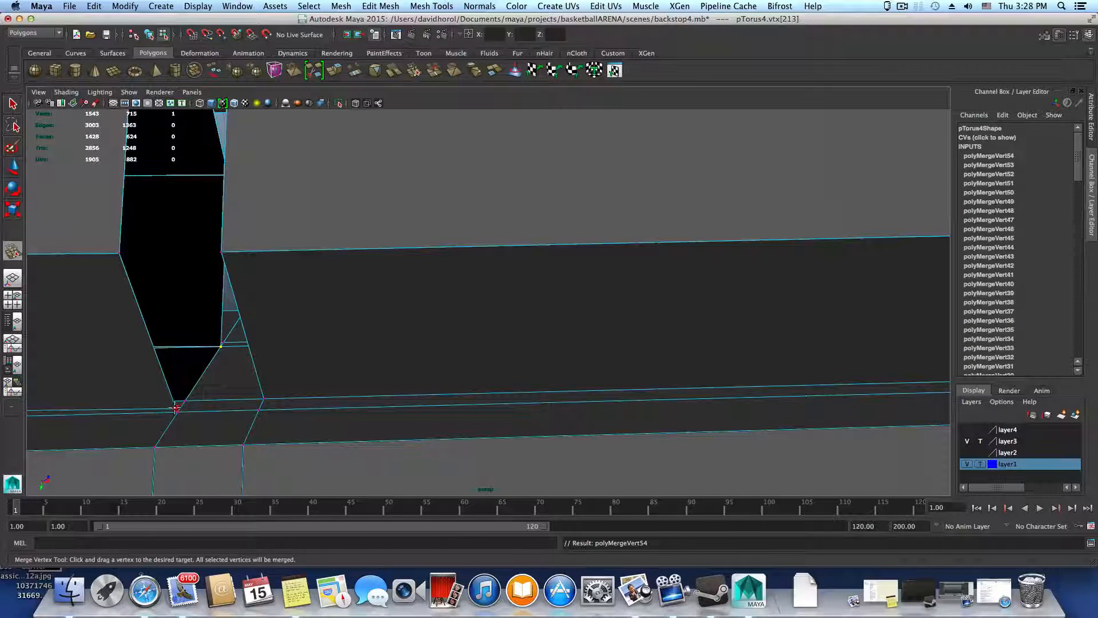
left_click_drag(184, 400, 175, 401)
left_click_drag(174, 402, 247, 398, "alt")
Merge the seam vertex pairs at the two bends of the next segment along the ring
middle_click_drag(248, 398, 331, 400, "alt")
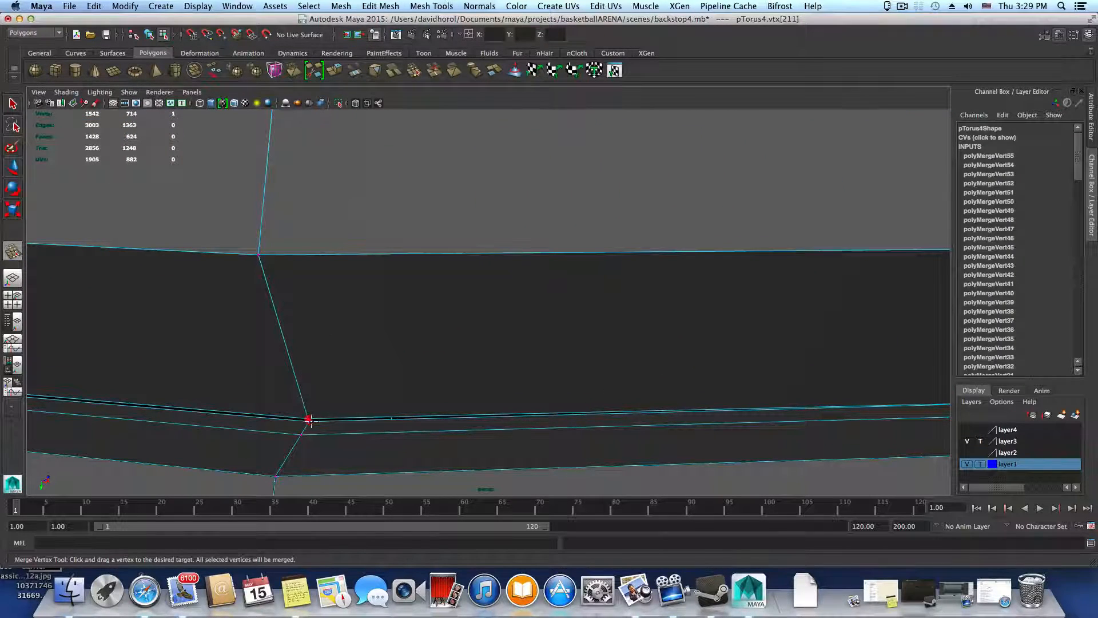
left_click_drag(311, 421, 309, 423)
middle_click_drag(343, 422, 715, 429, "alt")
middle_click_drag(382, 427, 564, 433, "alt")
middle_click_drag(282, 409, 558, 418, "alt")
mouse_move(65, 372)
middle_mouse_down("alt")
mouse_move(279, 392)
mouse_move(434, 390)
middle_mouse_up("alt")
middle_click_drag(188, 378, 254, 384, "alt")
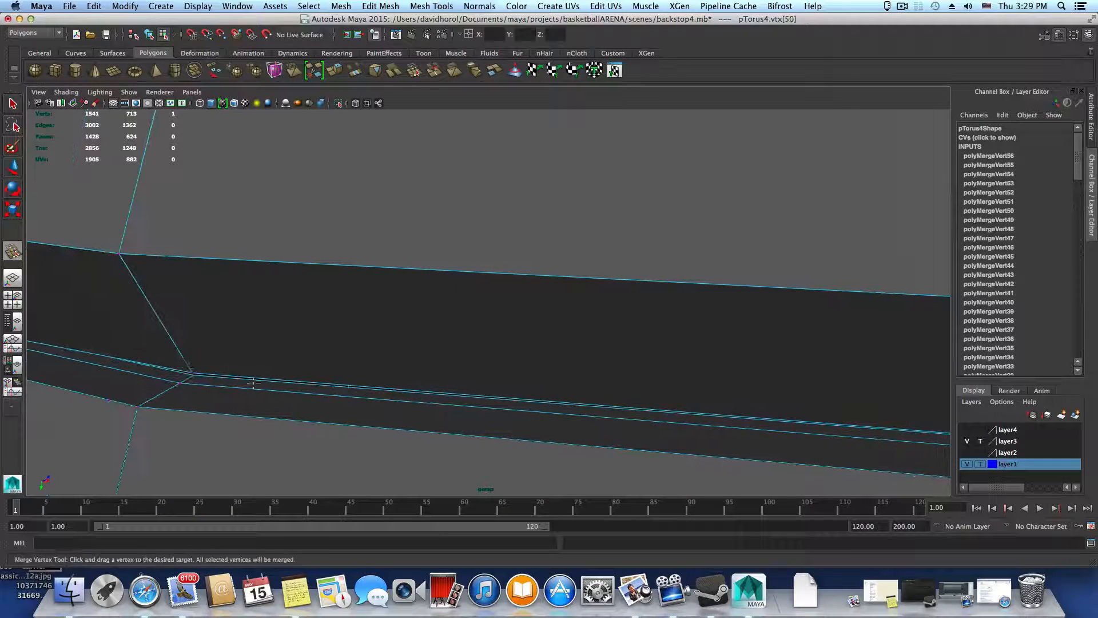
left_click_drag(192, 375, 192, 378)
Merge the seam vertex pairs at the segment corners around the next gap in the ring
middle_click_drag(196, 385, 427, 413, "alt")
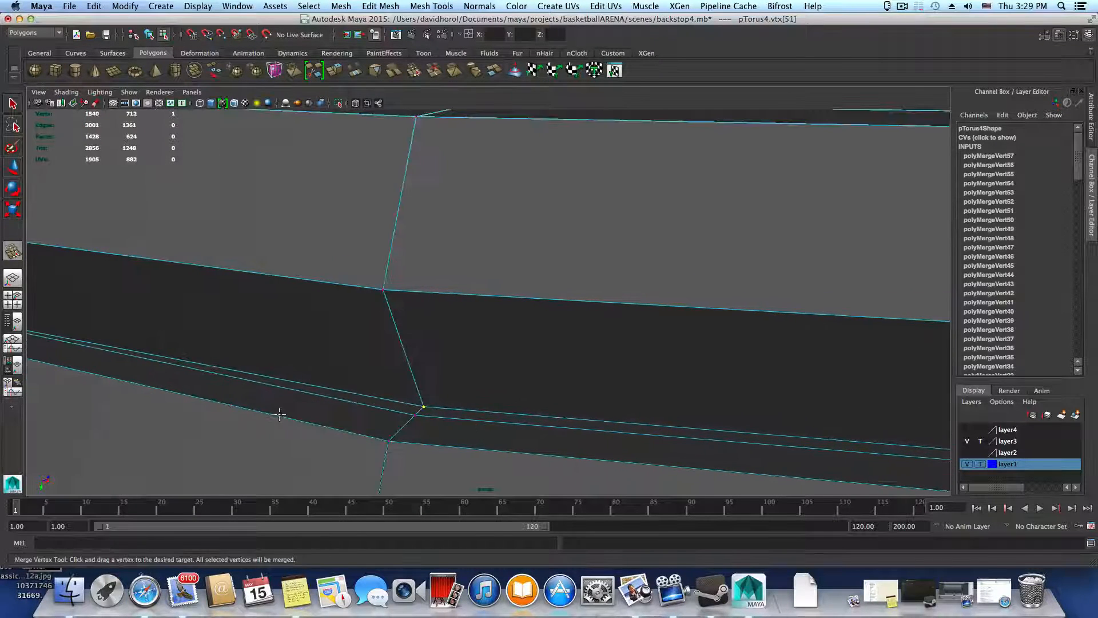
left_click_drag(277, 410, 291, 412, "alt")
middle_click_drag(292, 412, 543, 394, "alt")
middle_click_drag(189, 395, 441, 372, "alt")
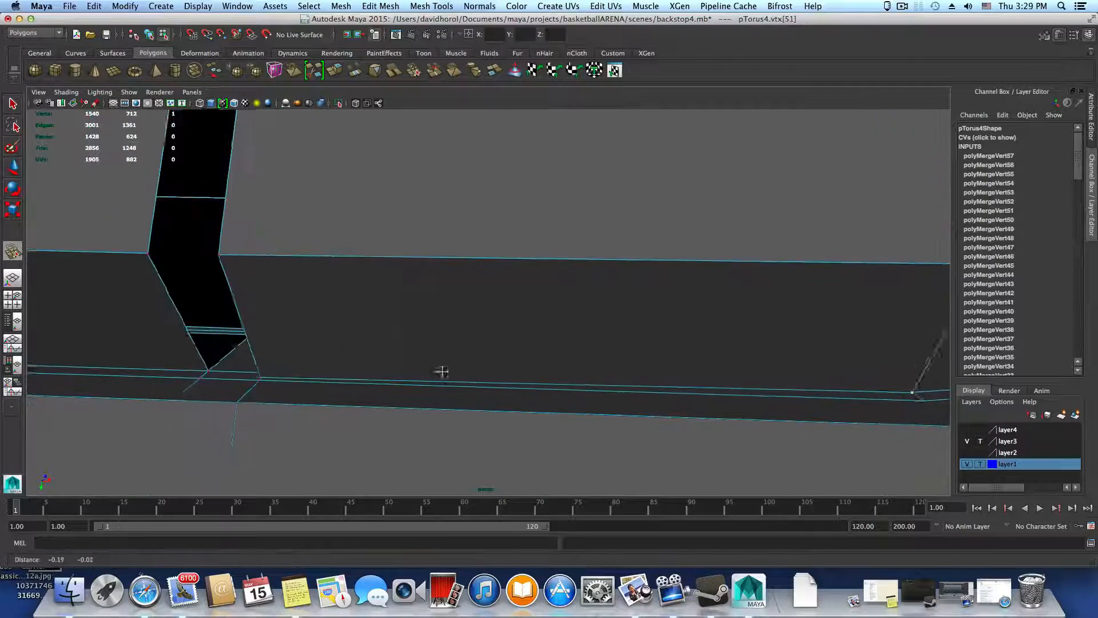
left_click_drag(295, 395, 331, 400, "alt")
middle_click_drag(331, 400, 389, 394, "alt")
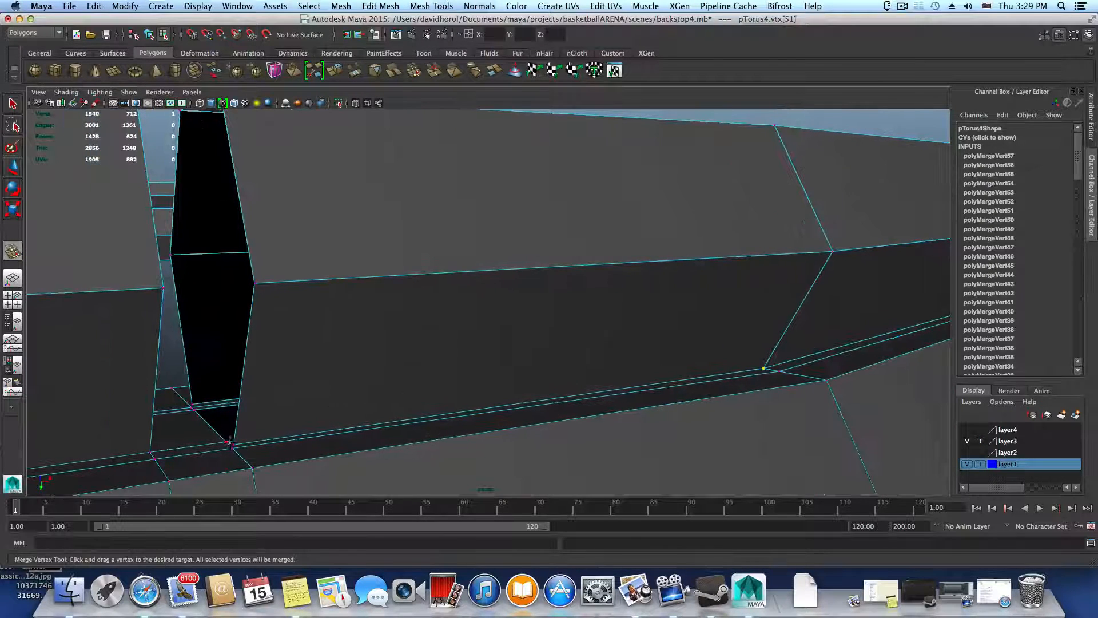
left_click_drag(224, 440, 377, 392)
middle_click_drag(377, 393, 396, 326, "alt")
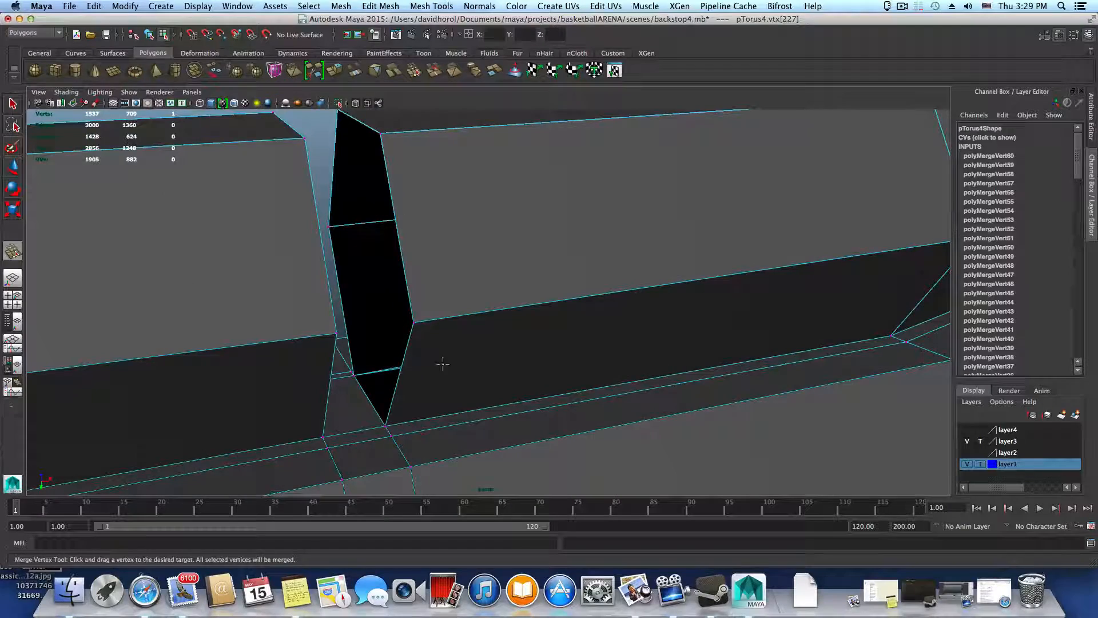
Merge the two rear seam vertex pairs at the back of the following gap onto the thick ring
left_click_drag(443, 364, 613, 381, "alt")
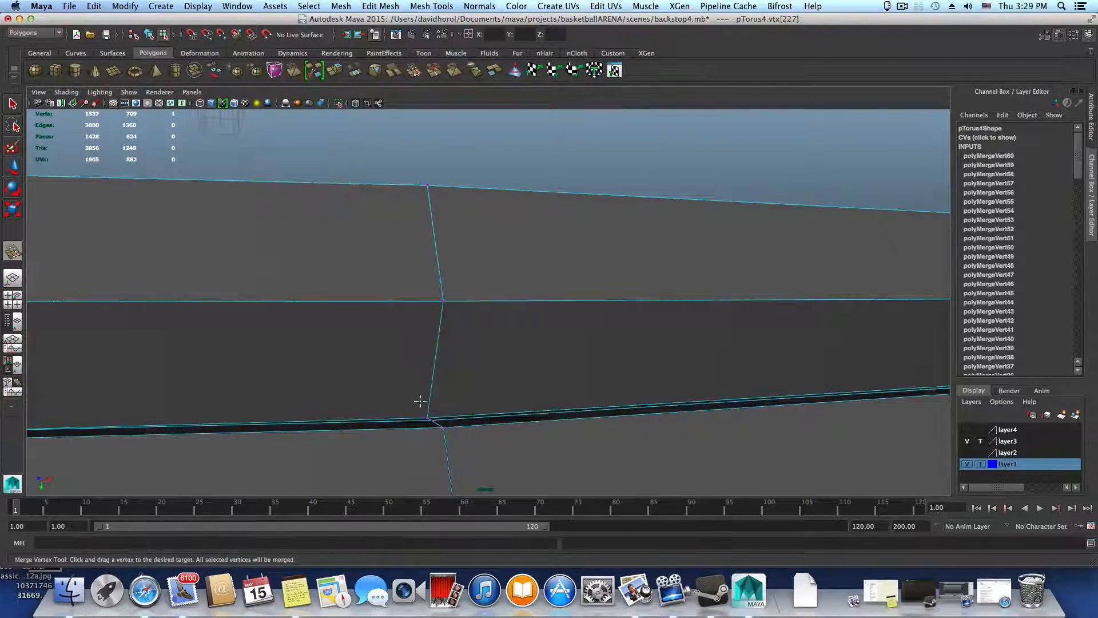
left_click_drag(420, 401, 417, 404, "alt")
right_click_drag(417, 404, 443, 390, "alt")
left_click_drag(443, 391, 492, 390, "alt")
right_click_drag(493, 390, 564, 424, "alt")
left_click_drag(564, 424, 574, 431, "alt")
middle_click_drag(574, 431, 513, 343, "alt")
right_click_drag(512, 344, 582, 366, "alt")
right_click_drag(467, 355, 554, 405, "alt")
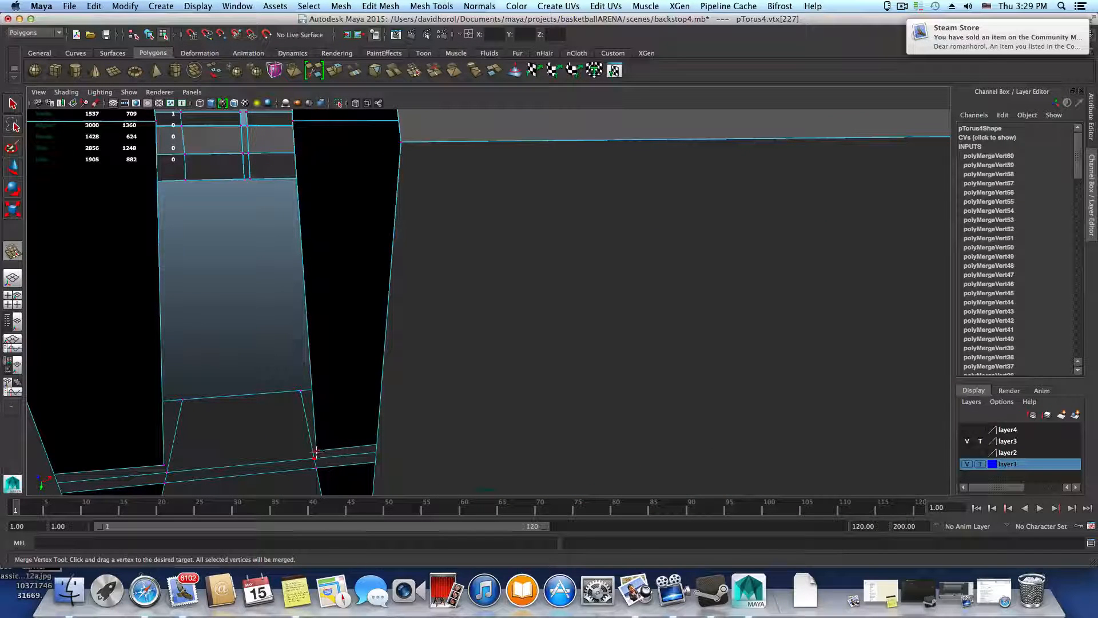
left_click_drag(163, 469, 165, 482)
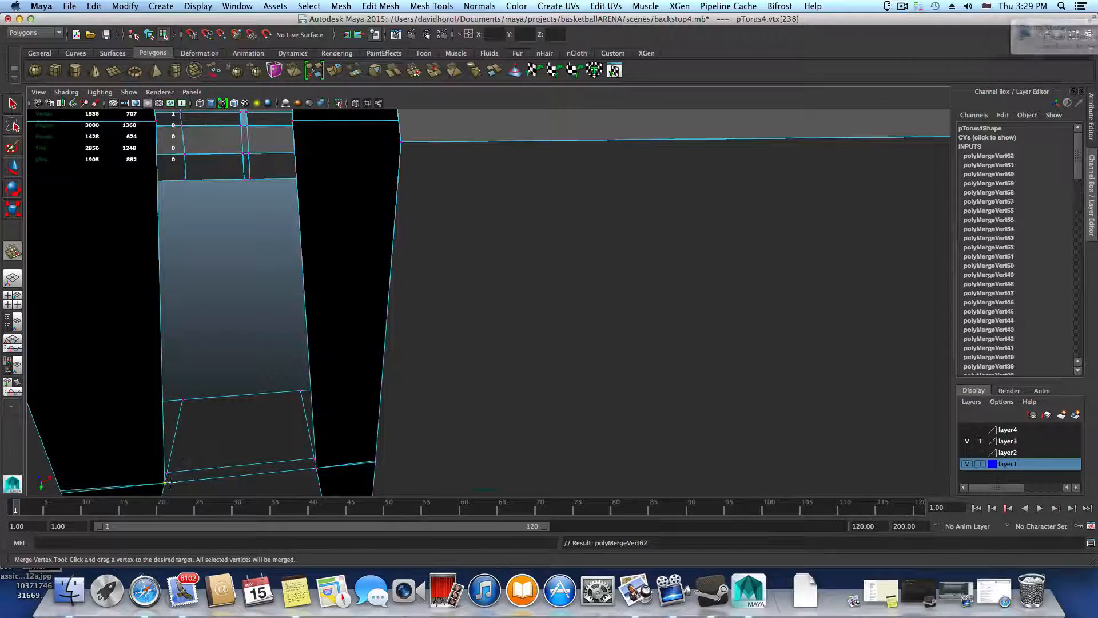
Merge the seam vertex pairs at the corners of another open gap farther along the ring
right_click_drag(451, 409, 272, 394, "alt")
middle_click_drag(273, 395, 341, 363, "alt")
right_click_drag(341, 363, 250, 363, "alt")
middle_click_drag(250, 363, 426, 359, "alt")
left_click_drag(426, 359, 311, 384, "alt")
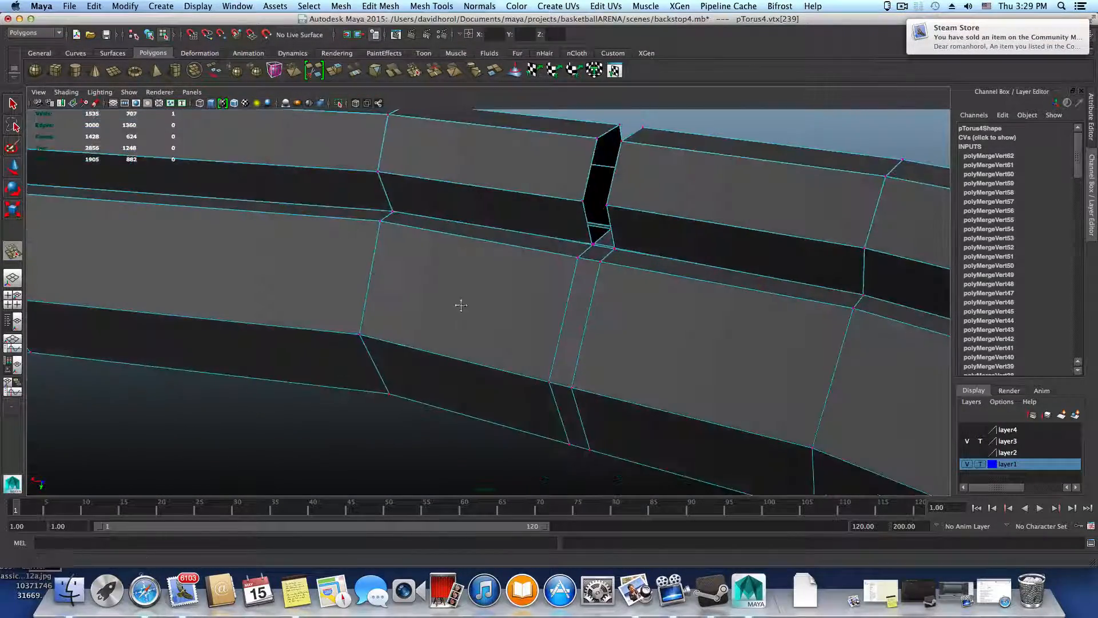
middle_click_drag(460, 305, 397, 388, "alt")
mouse_move(397, 388)
right_mouse_down("alt")
mouse_move(423, 367)
mouse_move(589, 421)
mouse_move(412, 375)
right_mouse_up("alt")
left_click_drag(381, 367, 392, 366)
left_click_drag(373, 388, 369, 415, "alt")
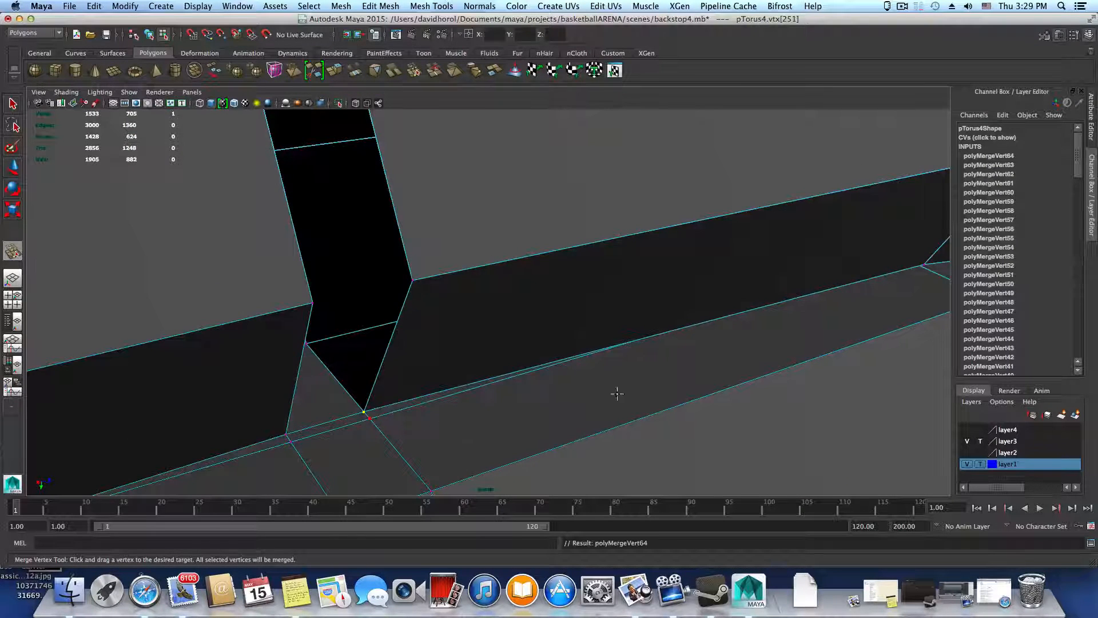
Examine the seam at the bends and gaps of the neighbouring segments for vertices still to merge
left_click_drag(613, 392, 634, 409, "alt")
left_click_drag(493, 410, 395, 410, "alt")
middle_click_drag(446, 315, 597, 436, "alt")
right_click_drag(596, 436, 836, 469, "alt")
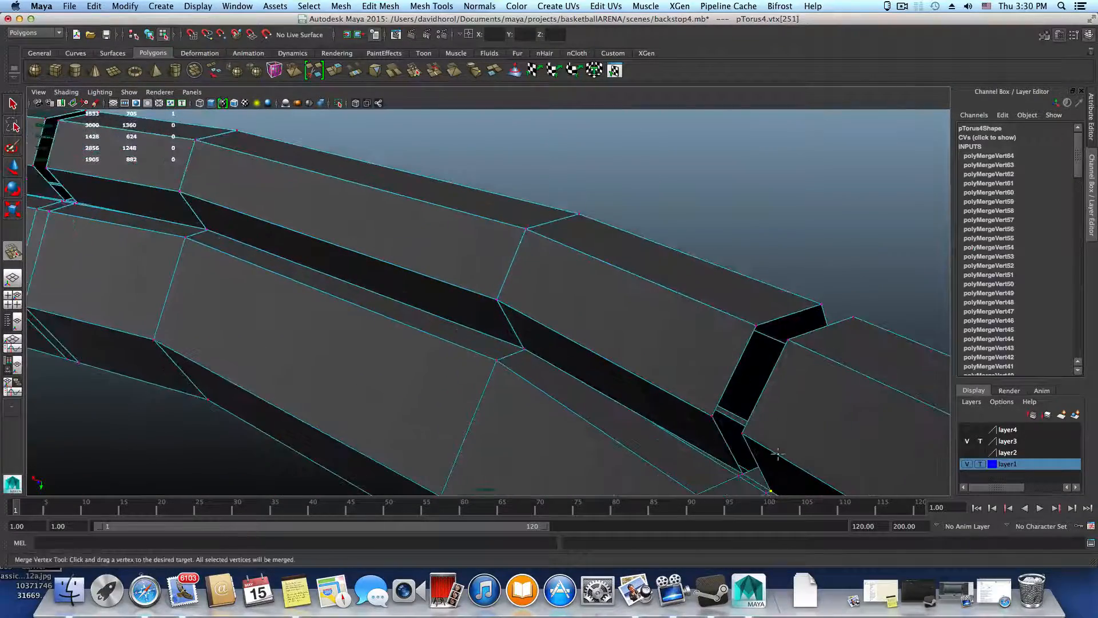
left_click_drag(772, 453, 748, 446, "alt")
middle_click_drag(747, 446, 432, 343, "alt")
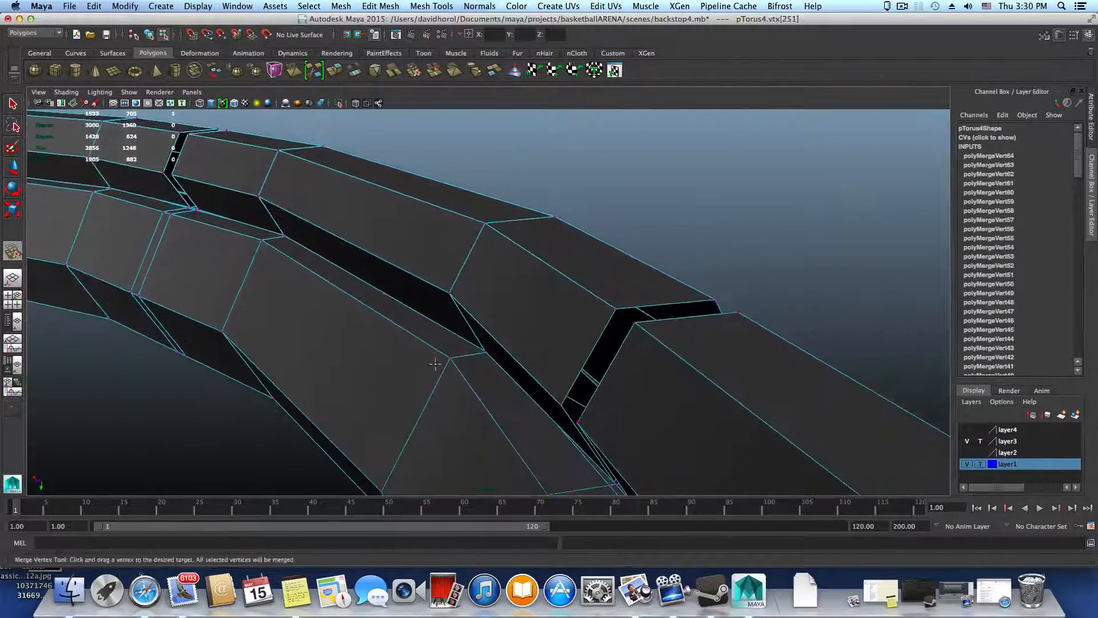
right_click_drag(437, 365, 814, 465, "alt")
middle_click_drag(557, 415, 526, 375, "alt")
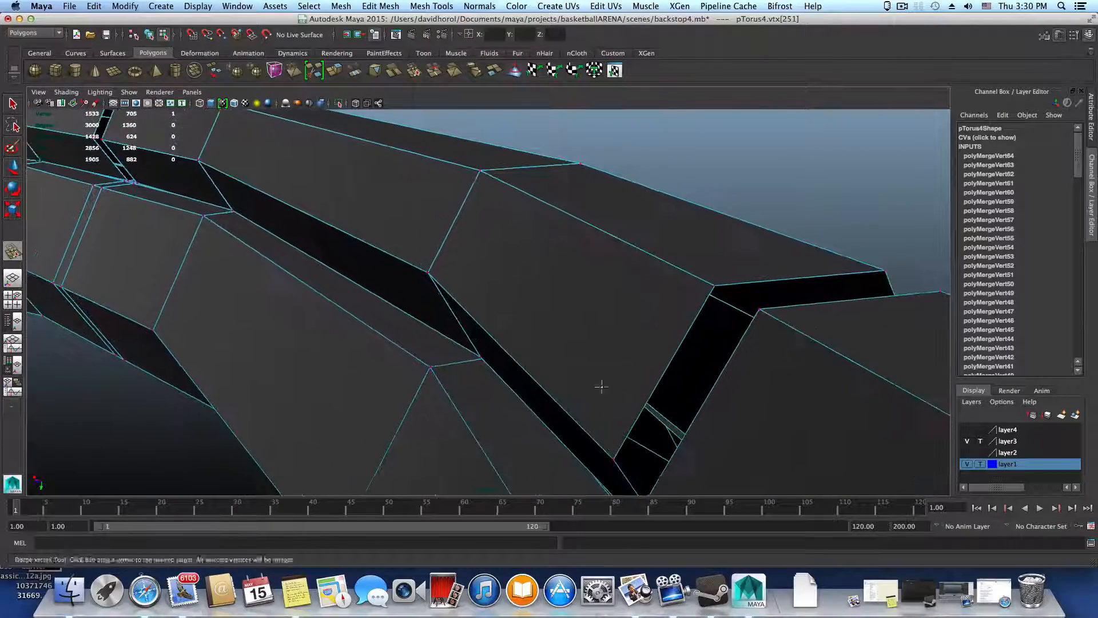
left_click_drag(601, 385, 606, 392, "alt")
right_click_drag(606, 392, 804, 395, "alt")
middle_click_drag(526, 409, 753, 399, "alt")
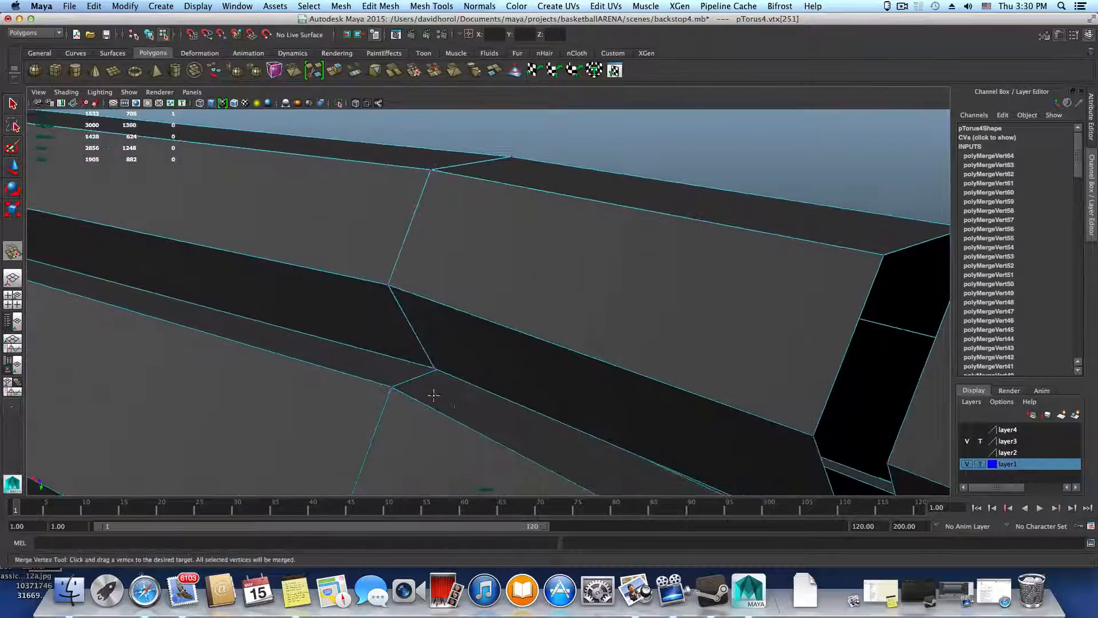
right_click_drag(434, 395, 403, 408, "alt")
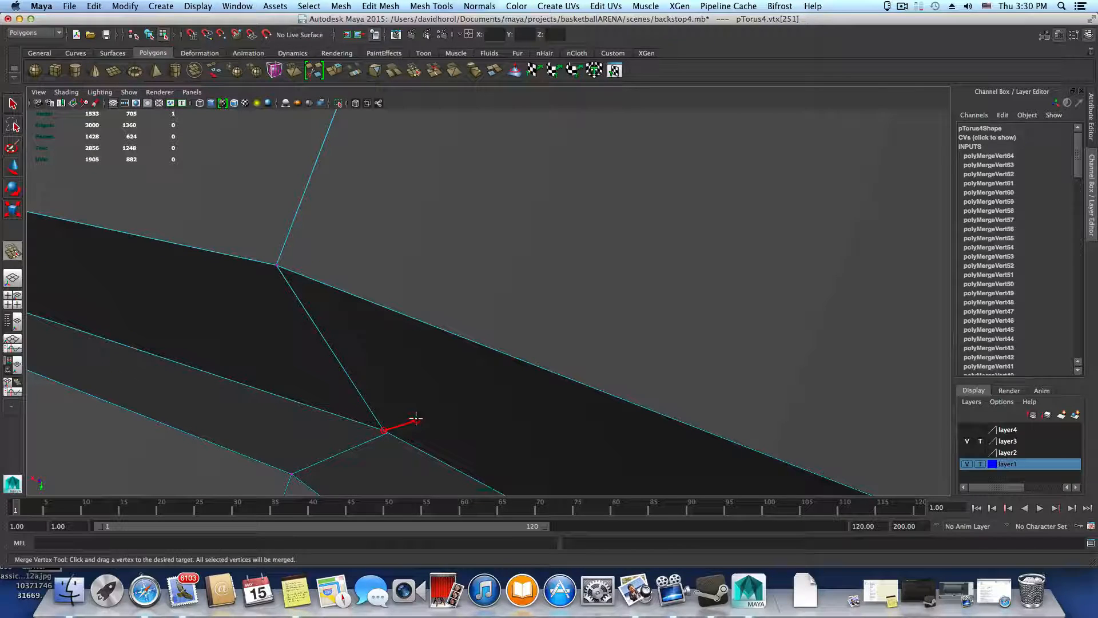
Merge the lower seam vertex pairs at the current bend and the next bend along the ring
left_click_drag(415, 419, 416, 421)
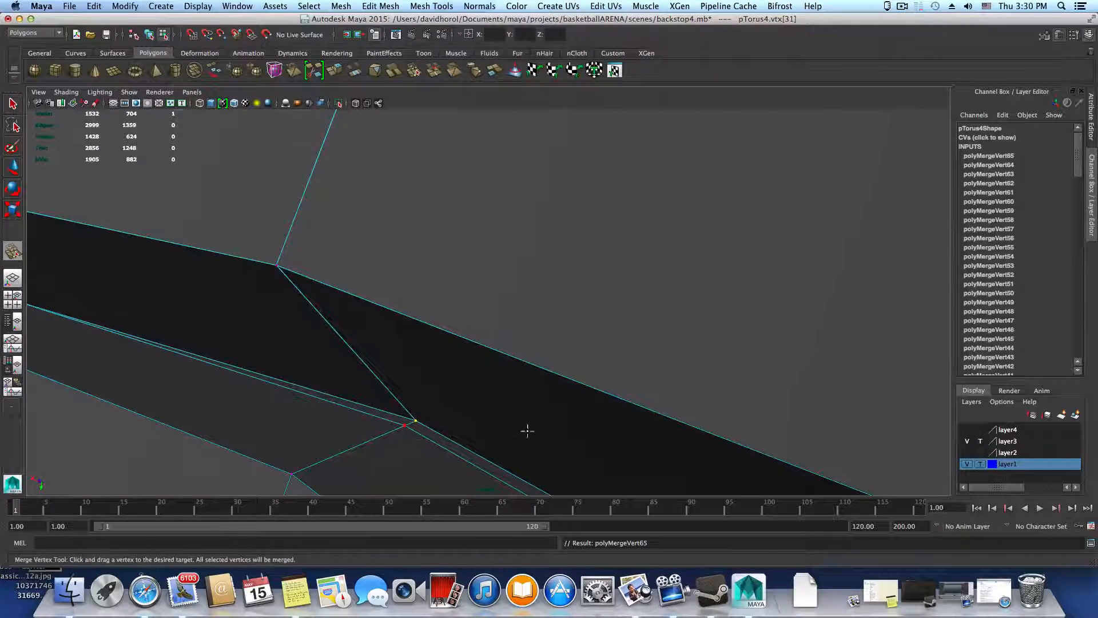
left_click_drag(528, 431, 373, 375, "alt")
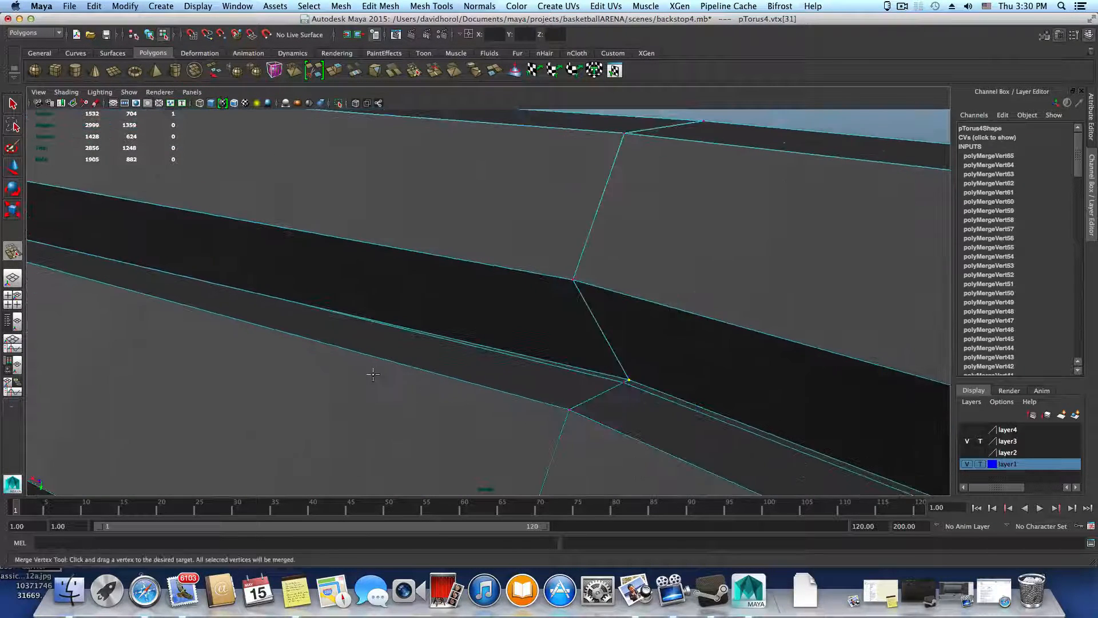
left_click_drag(231, 338, 672, 420, "alt")
right_click_drag(406, 355, 366, 364, "alt")
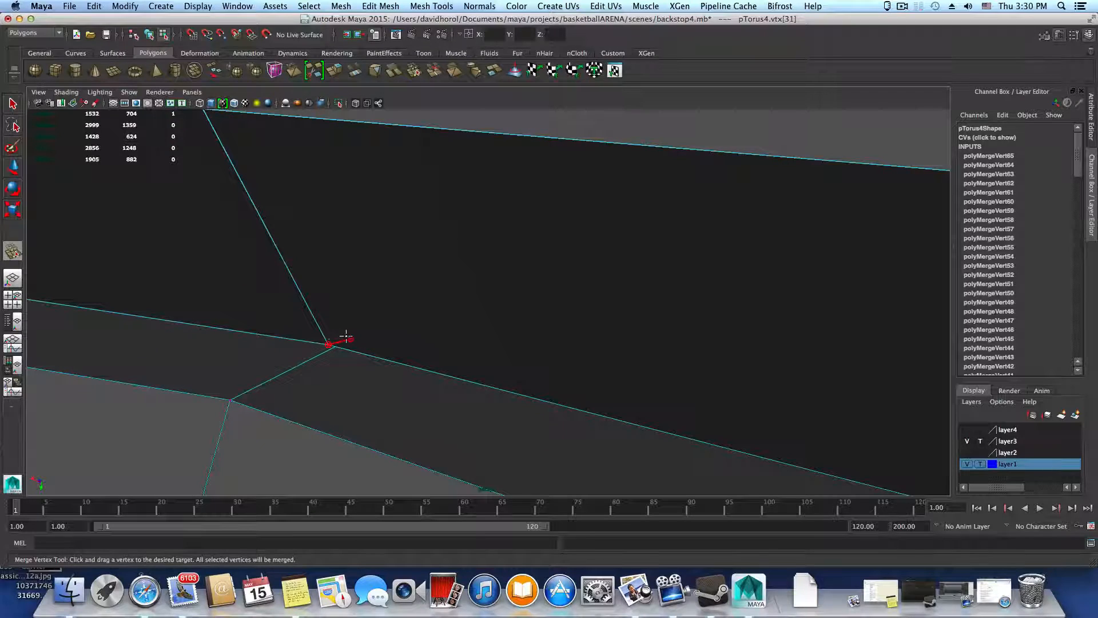
left_click_drag(360, 332, 360, 335)
Merge the seam vertex pairs at the following two bends along the lower edge of the segmented ring
left_click_drag(439, 349, 362, 344, "alt")
mouse_move(362, 344)
right_mouse_down("alt")
mouse_move(452, 369)
mouse_move(442, 380)
right_mouse_up("alt")
left_click_drag(335, 384, 449, 384, "alt")
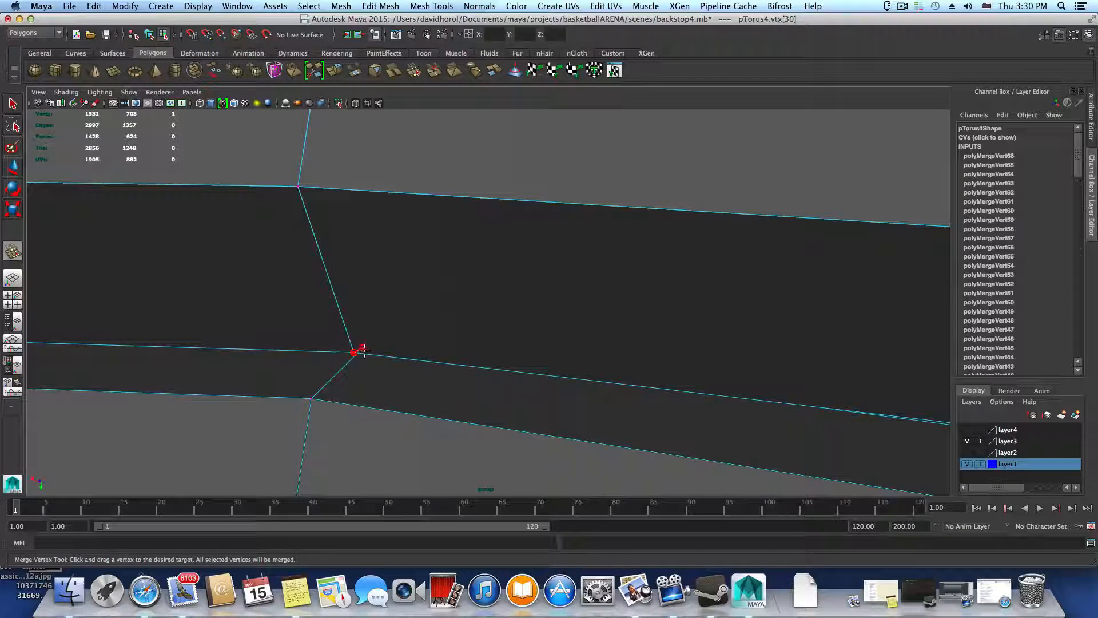
left_click_drag(368, 341, 641, 409)
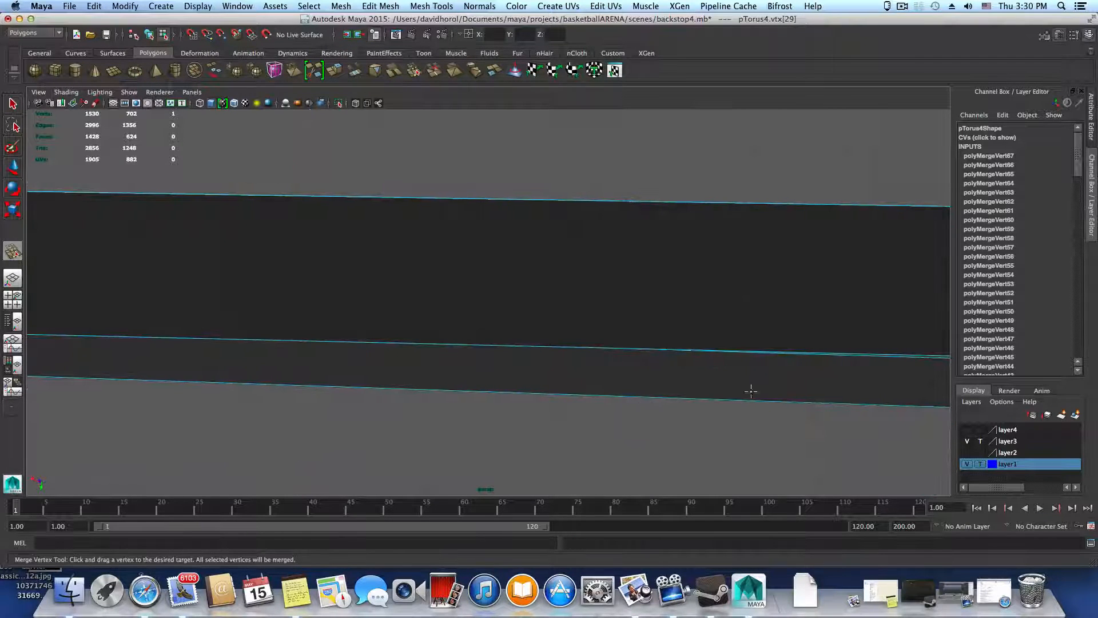
middle_click_drag(751, 391, 431, 384, "alt")
middle_click_drag(395, 352, 566, 376, "alt")
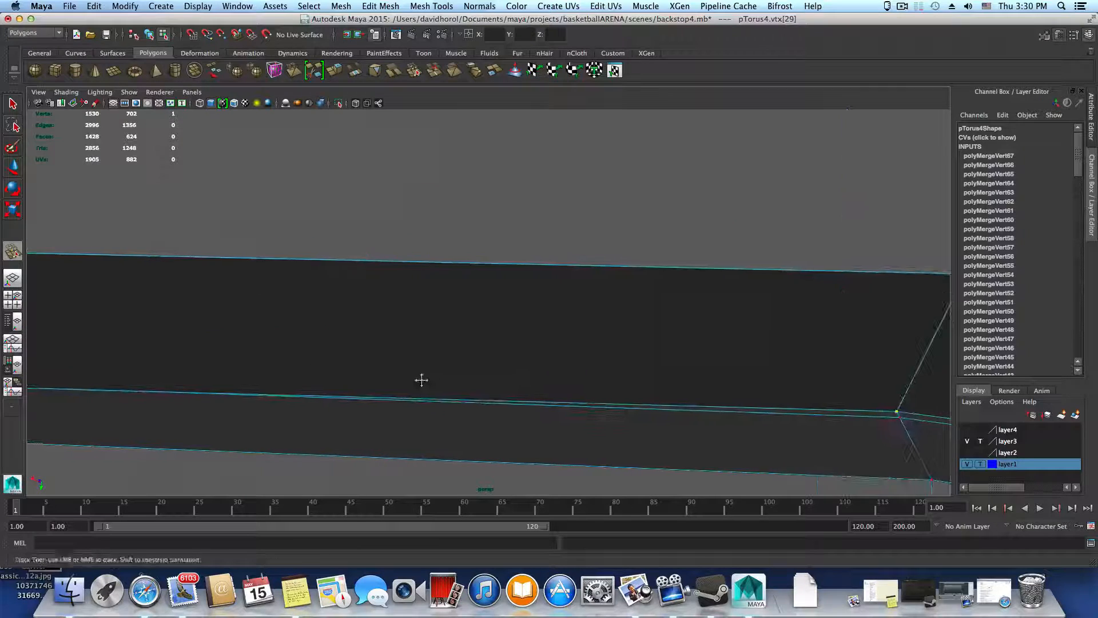
mouse_move(422, 380)
middle_mouse_down("alt")
mouse_move(559, 370)
mouse_move(488, 372)
mouse_move(624, 382)
middle_mouse_up("alt")
middle_click_drag(403, 363, 560, 378, "alt")
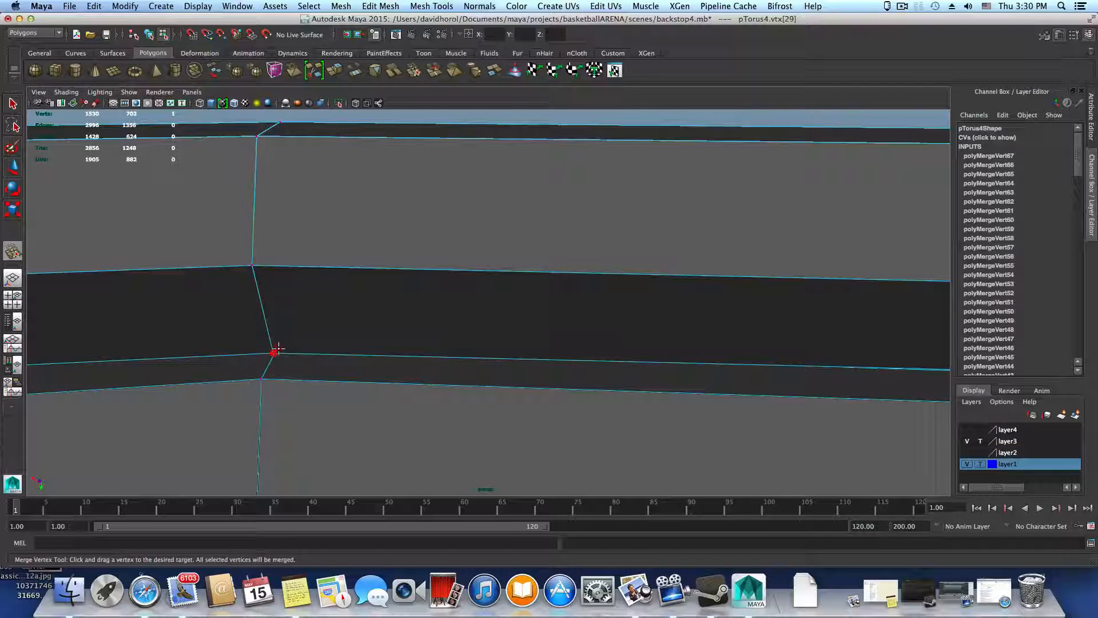
left_click_drag(278, 344, 280, 346)
Merge the seam vertex pairs at the two bends of the segment beside the open gap onto the thick ring
middle_click_drag(282, 353, 578, 360, "alt")
middle_click_drag(394, 367, 491, 369, "alt")
left_click_drag(491, 369, 382, 342, "alt")
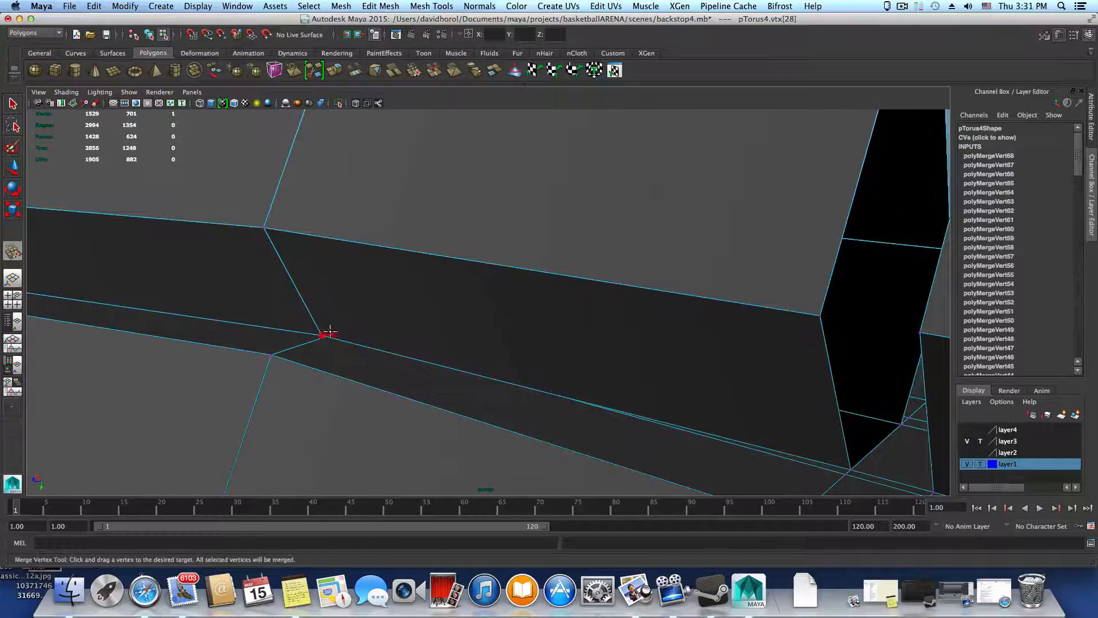
left_click_drag(303, 332, 181, 343, "alt")
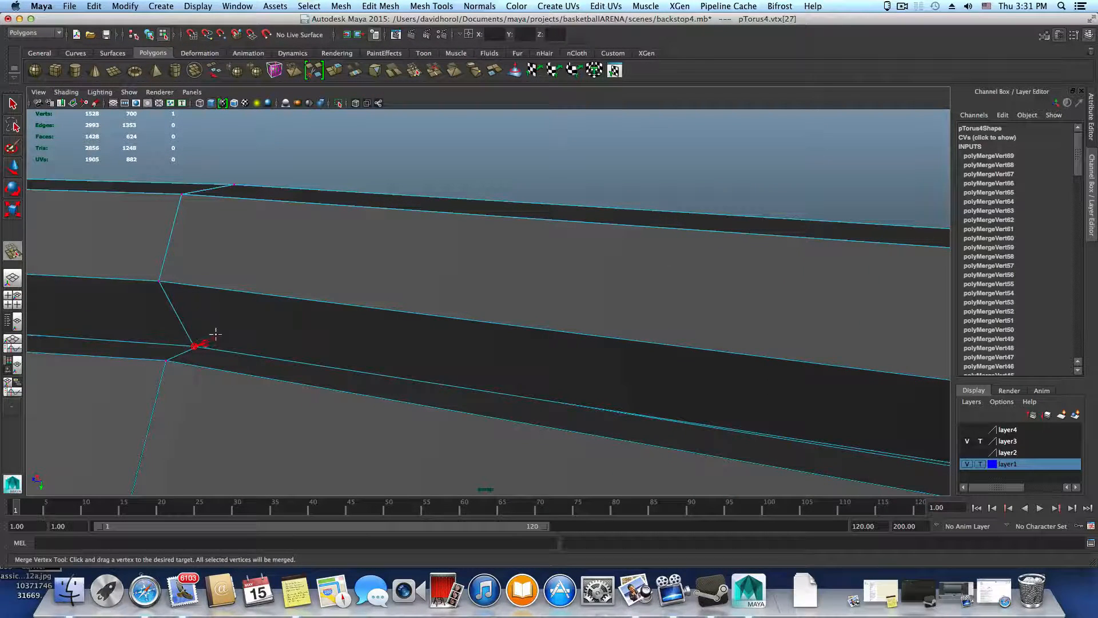
left_click_drag(201, 352, 83, 347, "alt")
Continue past the gap and merge the seam vertex pairs at the two bends of the neighbouring segment
left_click_drag(164, 420, 441, 395, "alt")
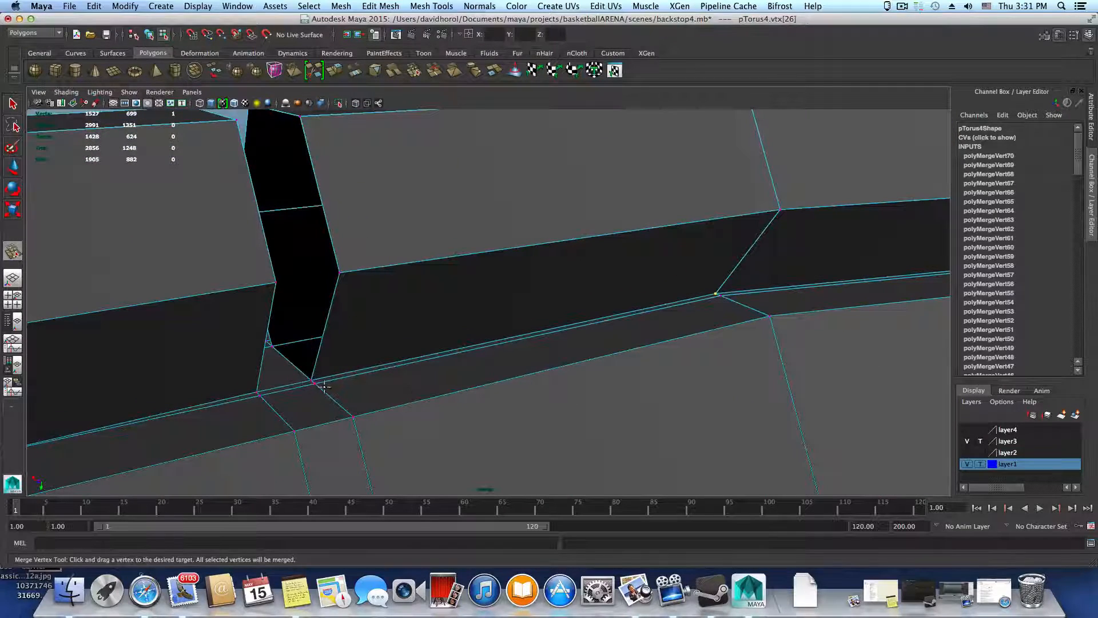
left_click_drag(283, 394, 227, 355, "alt")
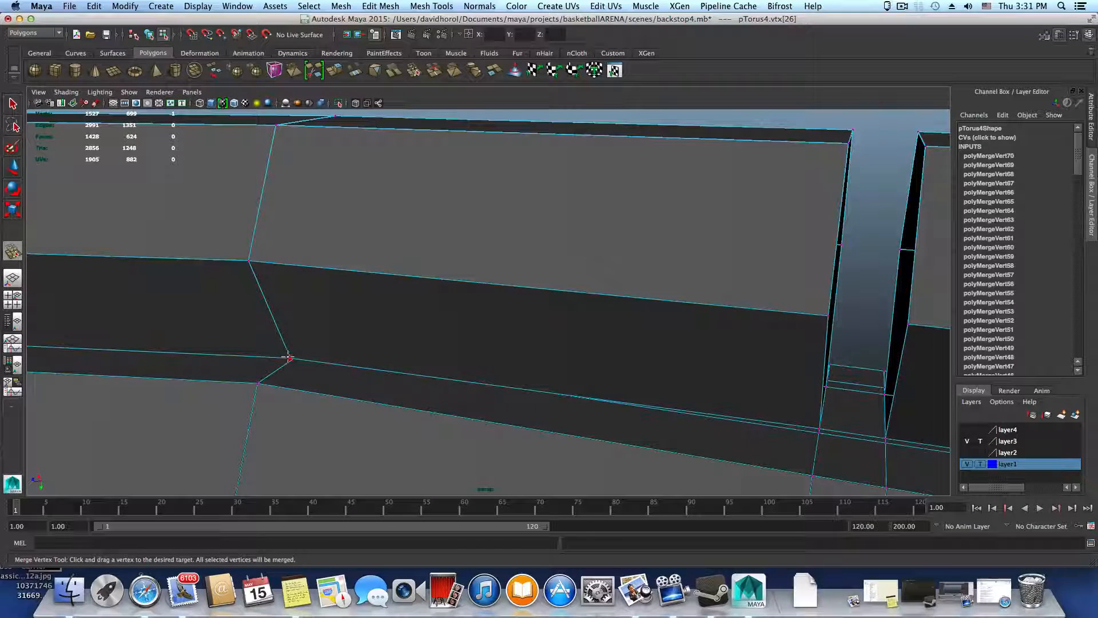
middle_click_drag(230, 363, 495, 411, "alt")
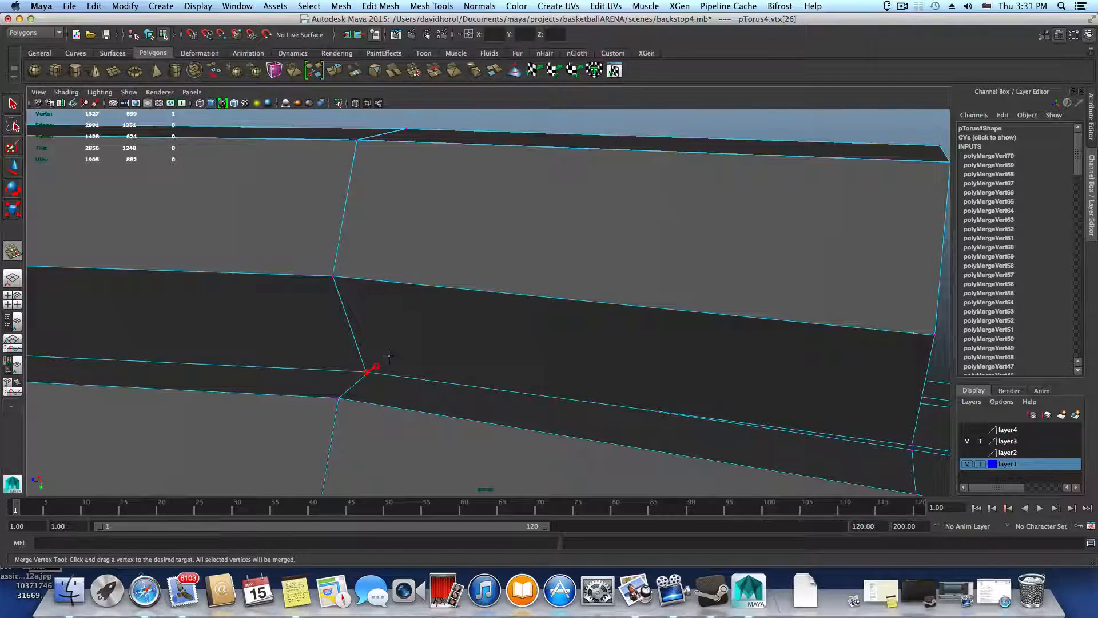
left_click_drag(387, 374, 180, 400, "alt")
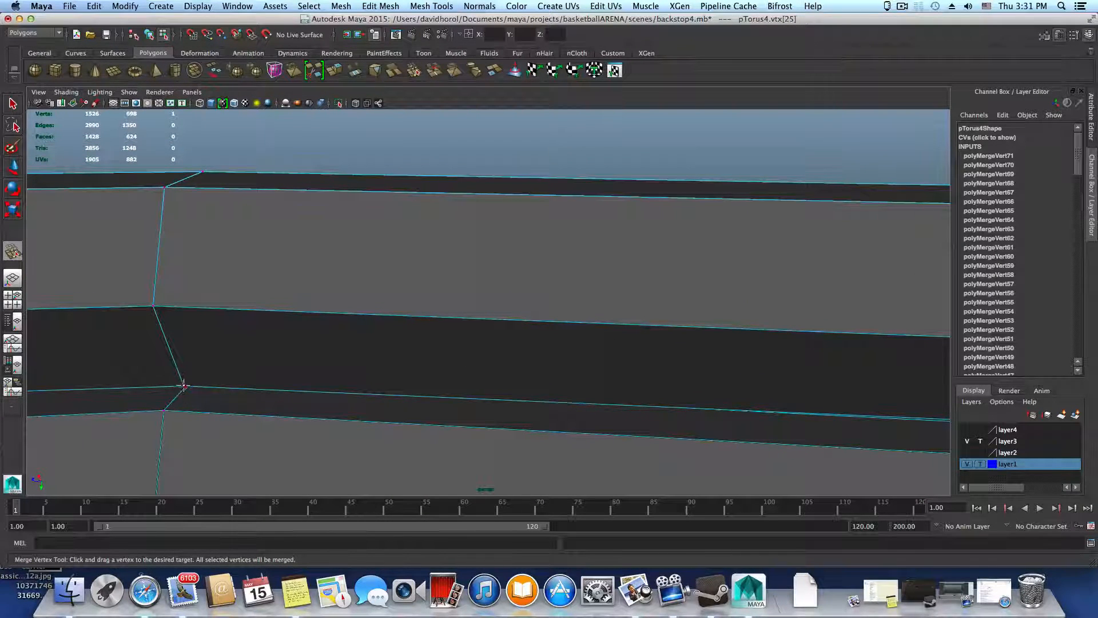
left_click_drag(185, 412, 525, 455, "alt")
Merge the seam vertex pair at the bend near the open end of the following segment
scroll(515, 466, "up", 10)
scroll(391, 453, "down", 5)
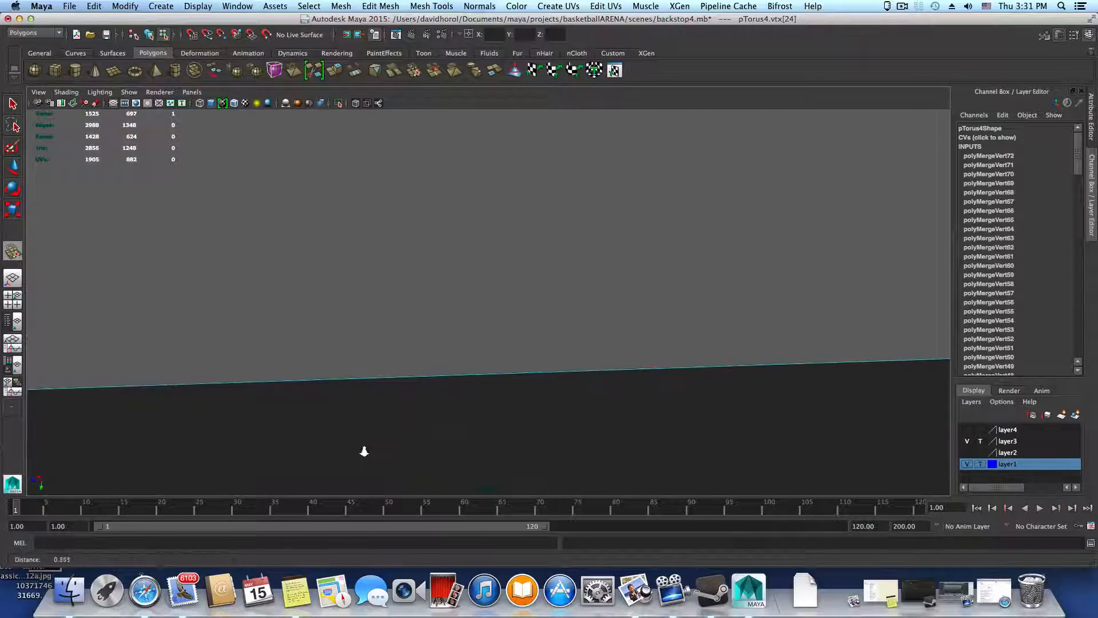
left_click_drag(353, 426, 614, 433, "alt")
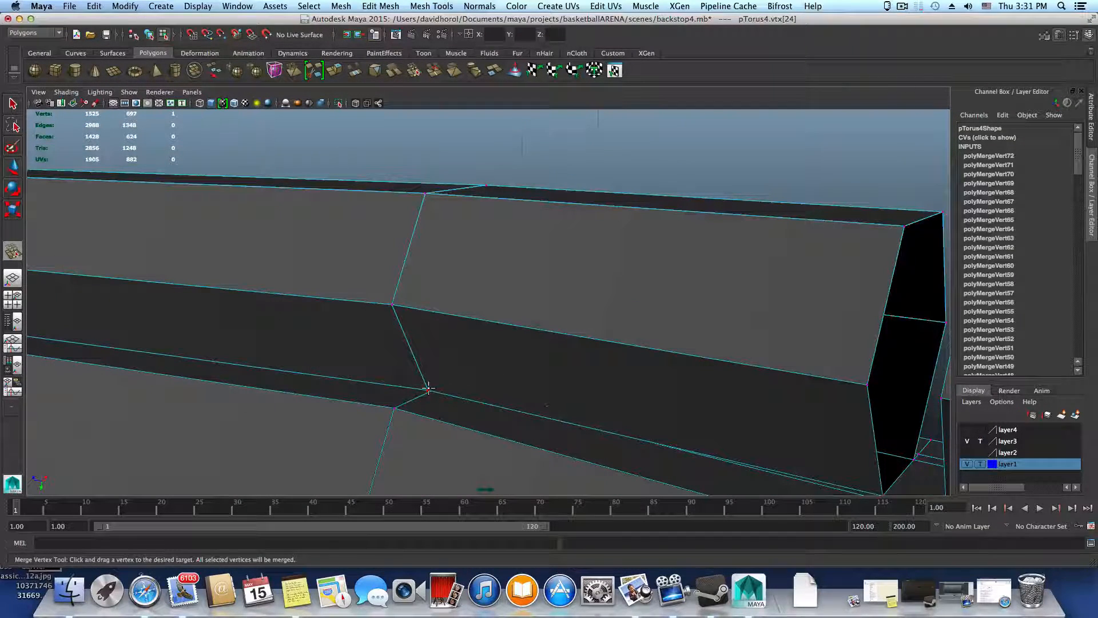
left_click_drag(376, 399, 711, 415, "alt")
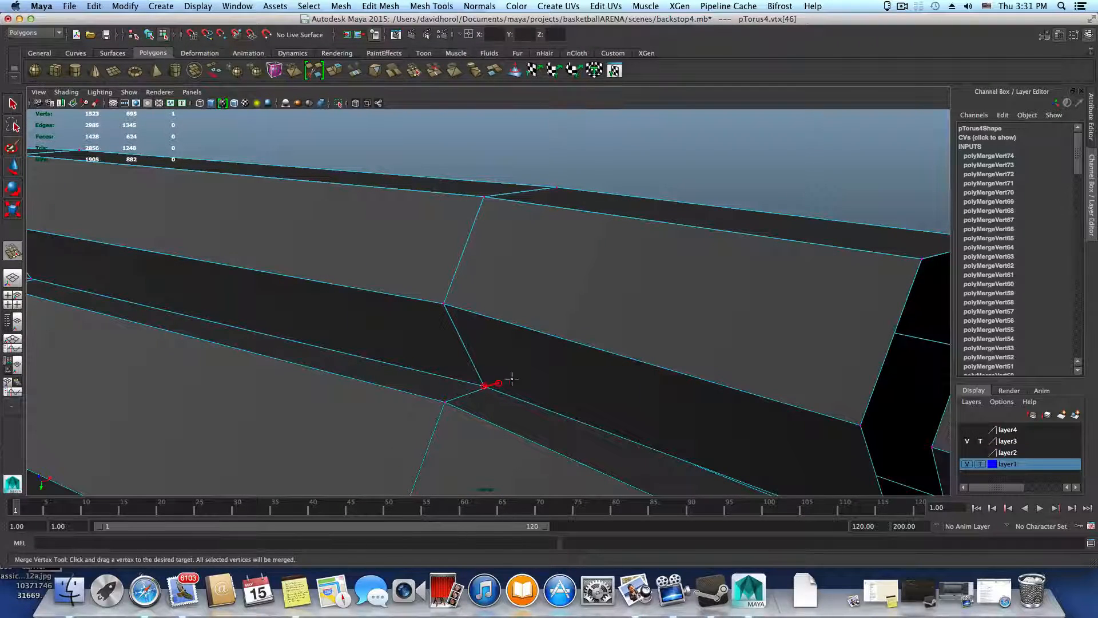
Merge the seam vertex pairs at the successive bends farther along the ring
left_click_drag(512, 379, 577, 438)
right_click_drag(532, 440, 643, 464, "alt")
middle_click_drag(643, 464, 643, 409, "alt")
left_click_drag(644, 409, 453, 426, "alt")
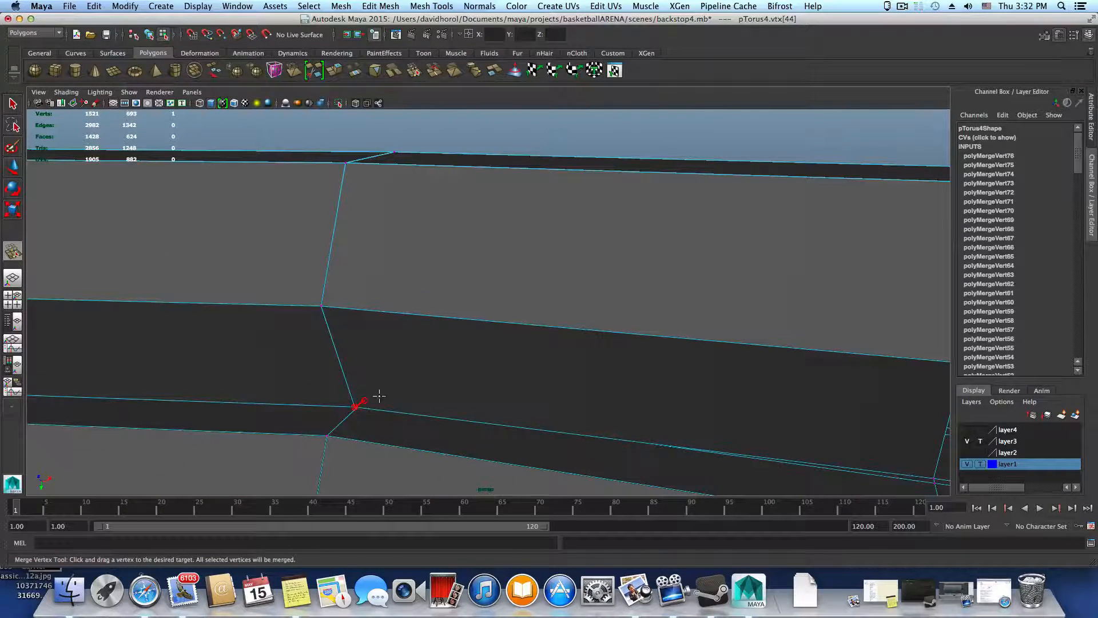
left_click_drag(379, 395, 383, 396)
Merge the seam vertex pair at the bend beside the narrow gap, undoing the first merge and repeating it
left_click_drag(544, 410, 392, 403, "alt")
middle_click_drag(391, 403, 431, 423, "alt")
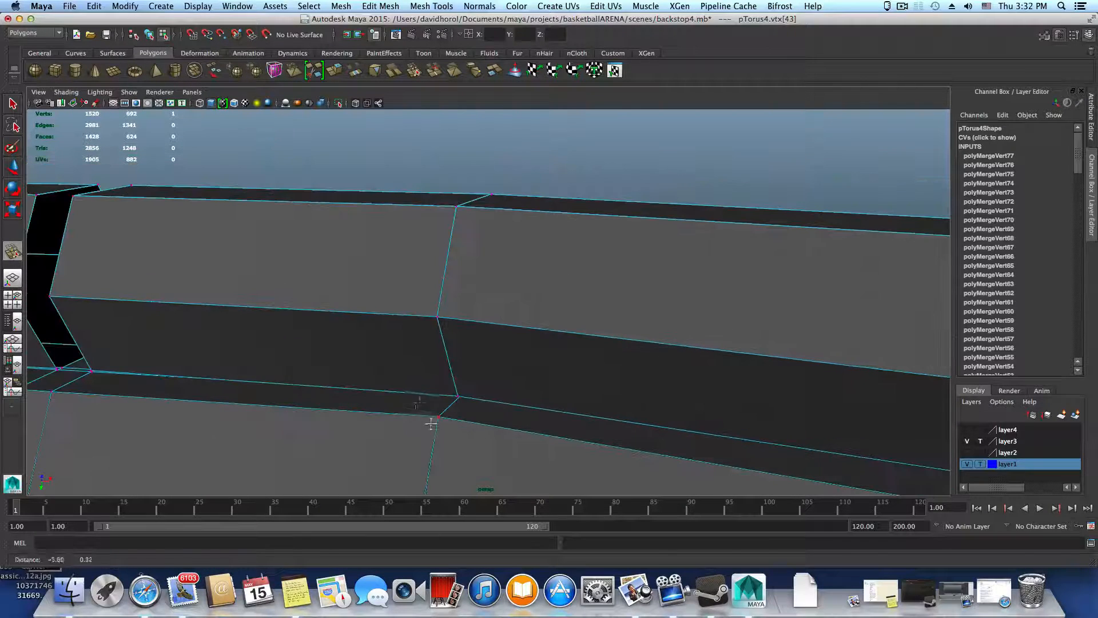
left_click_drag(475, 384, 477, 384)
left_click_drag(564, 413, 402, 420, "alt")
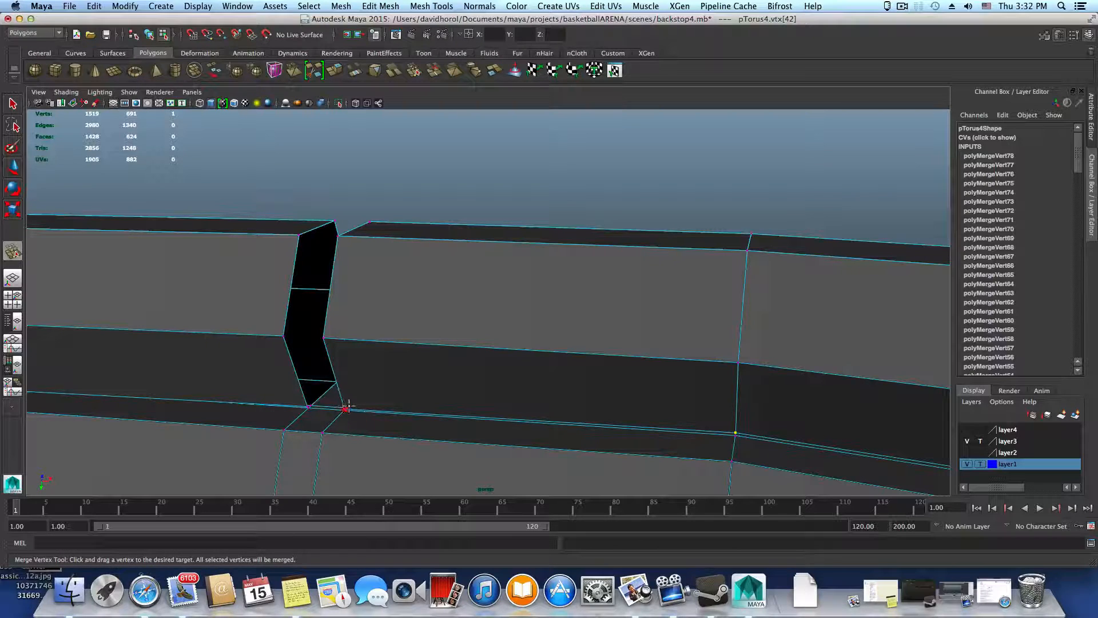
key("ctrl+z")
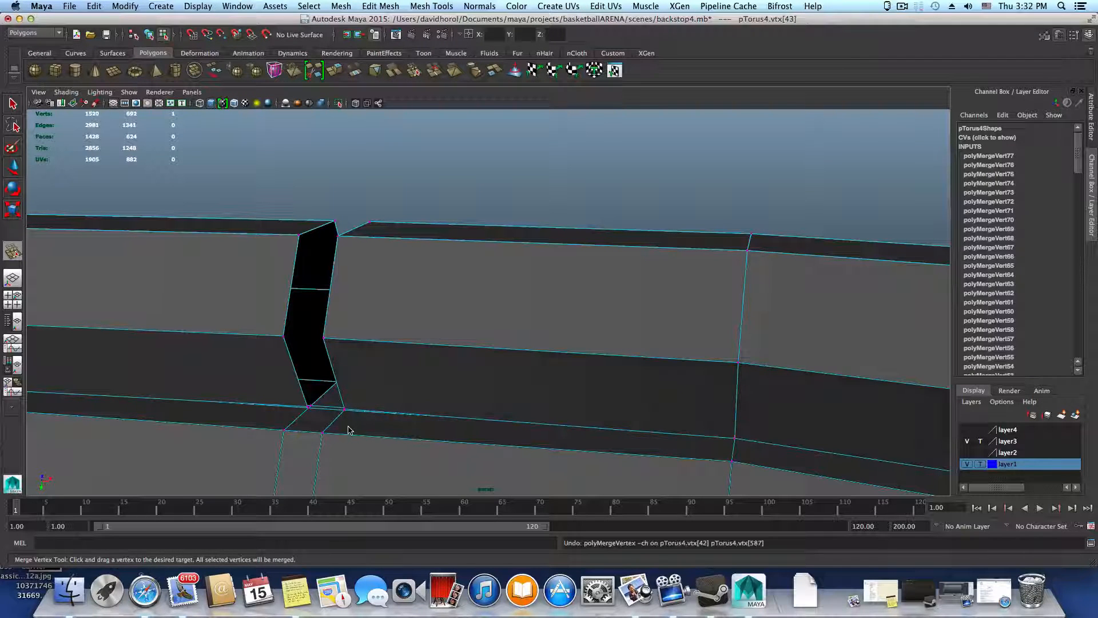
left_click_drag(736, 424, 734, 428)
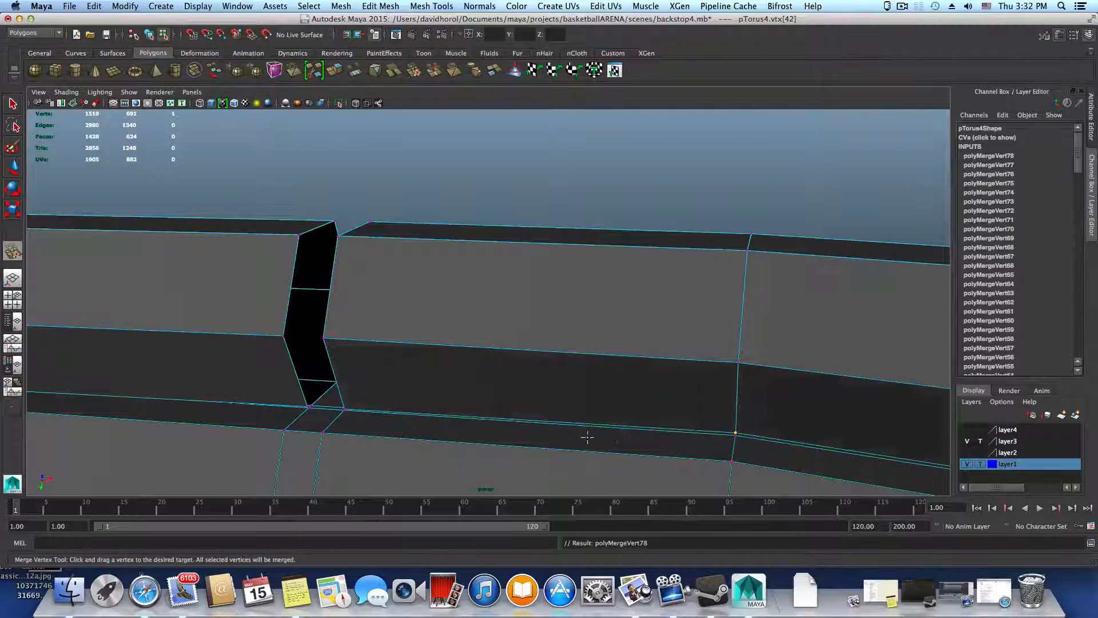
Merge the seam vertex pairs at the two lower corners of the open gap onto the thick ring
left_click_drag(586, 439, 730, 426, "alt")
middle_click_drag(687, 401, 864, 362, "alt")
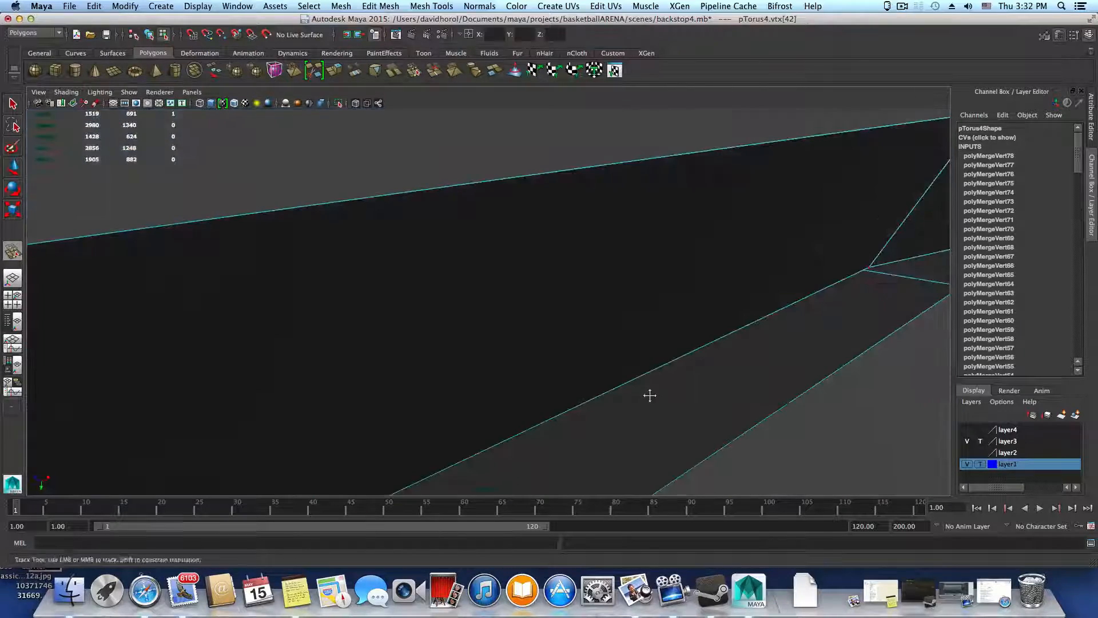
middle_click_drag(650, 394, 505, 432, "alt")
right_click_drag(506, 431, 600, 433, "alt")
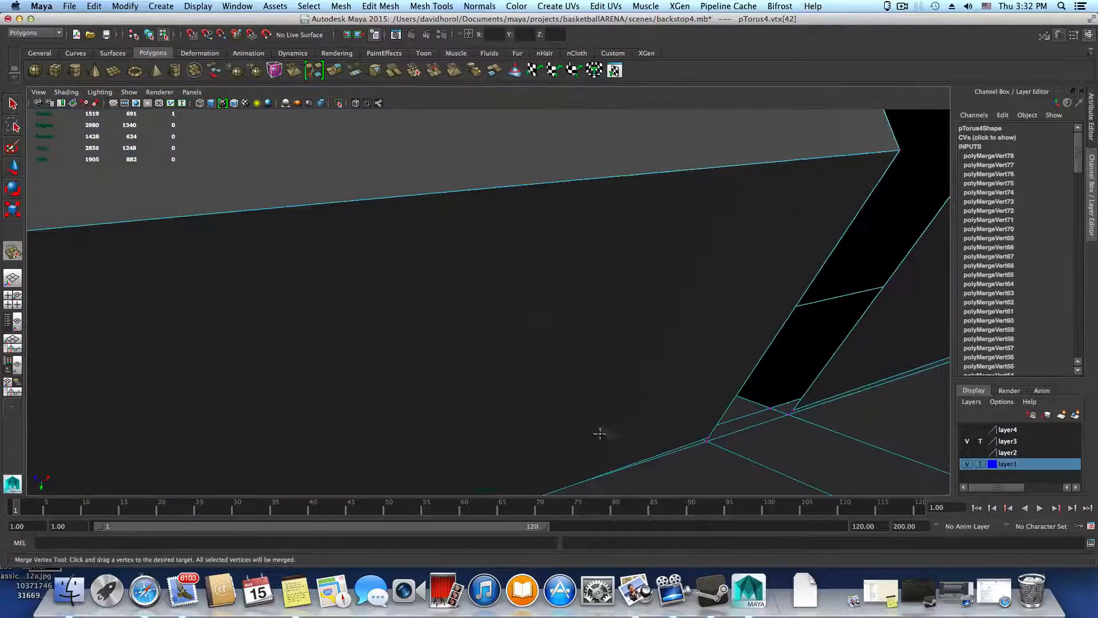
left_click_drag(779, 406, 748, 414)
right_click_drag(748, 414, 674, 418, "alt")
left_click_drag(707, 416, 624, 403, "alt")
middle_click_drag(697, 429, 551, 387, "alt")
right_click_drag(606, 399, 870, 437, "alt")
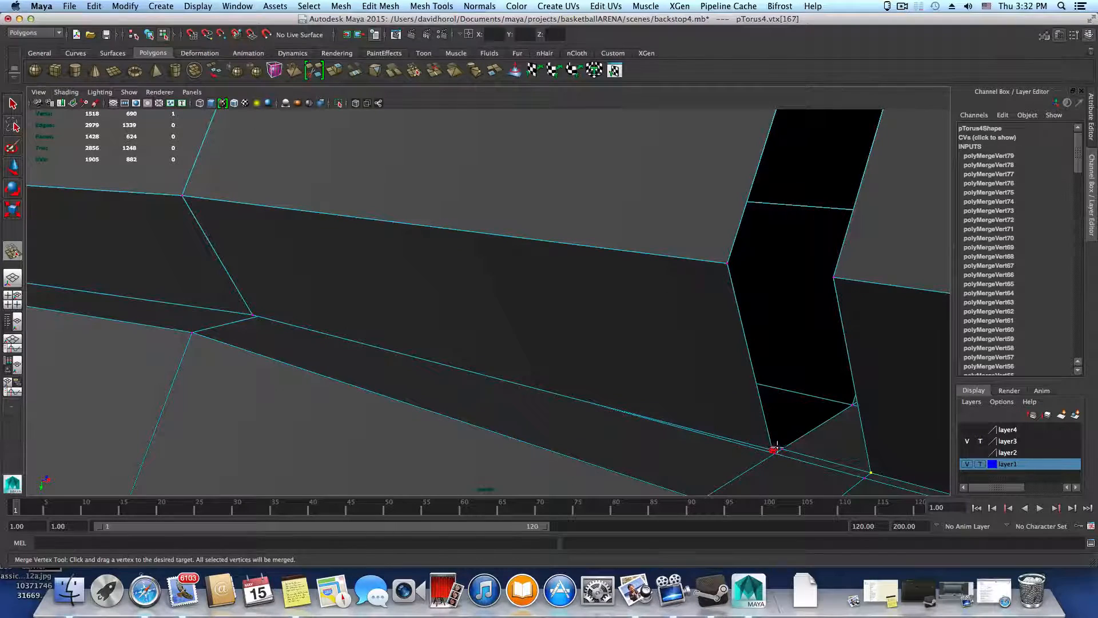
middle_click_drag(652, 415, 755, 436, "alt")
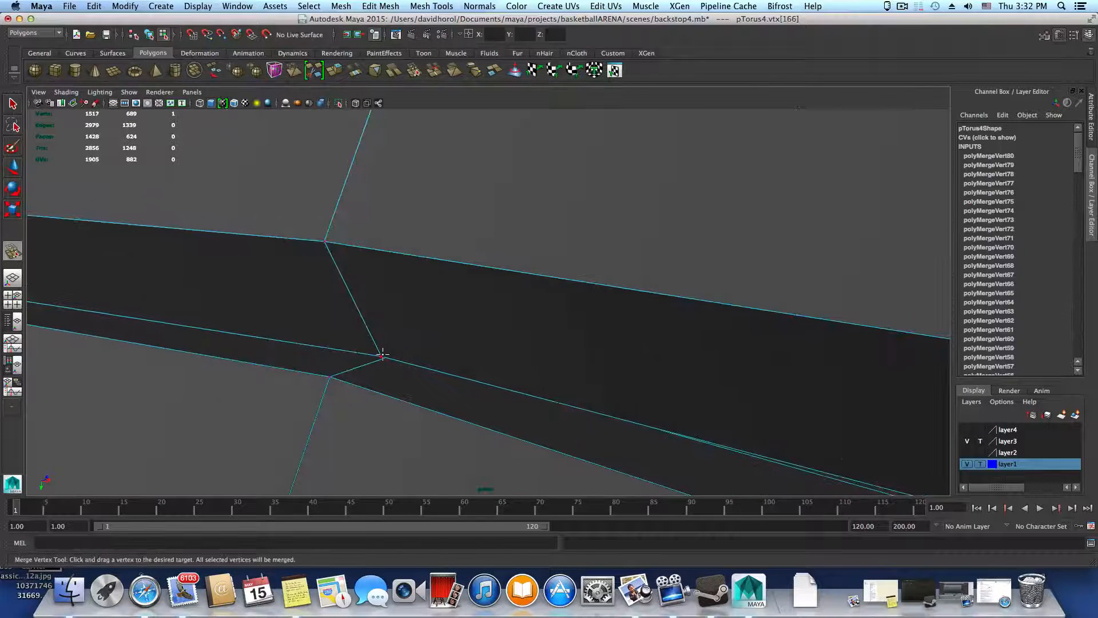
Merge the seam vertex pairs at the two bends of the segment adjoining that gap
left_click_drag(400, 350, 404, 351)
middle_click_drag(404, 351, 738, 409, "alt")
scroll(376, 375, "up", 3)
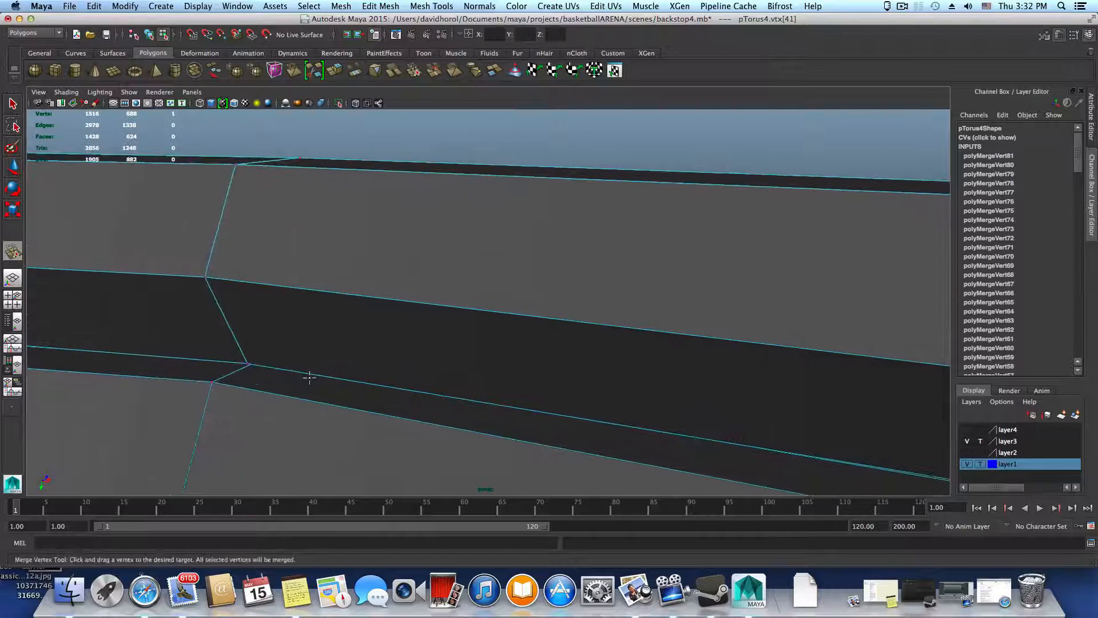
middle_click_drag(277, 361, 299, 359, "alt")
left_click_drag(305, 359, 305, 360)
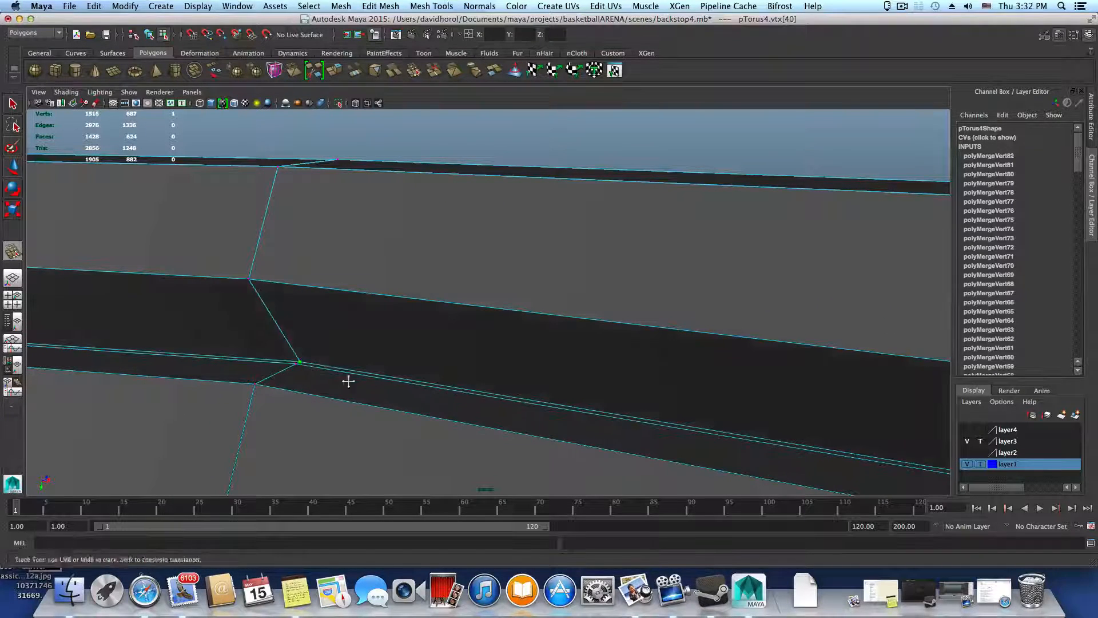
Move on past the following gap and merge the seam vertex pairs at both bends of the segment beyond it
middle_click_drag(348, 380, 646, 394, "alt")
middle_click_drag(154, 372, 425, 391, "alt")
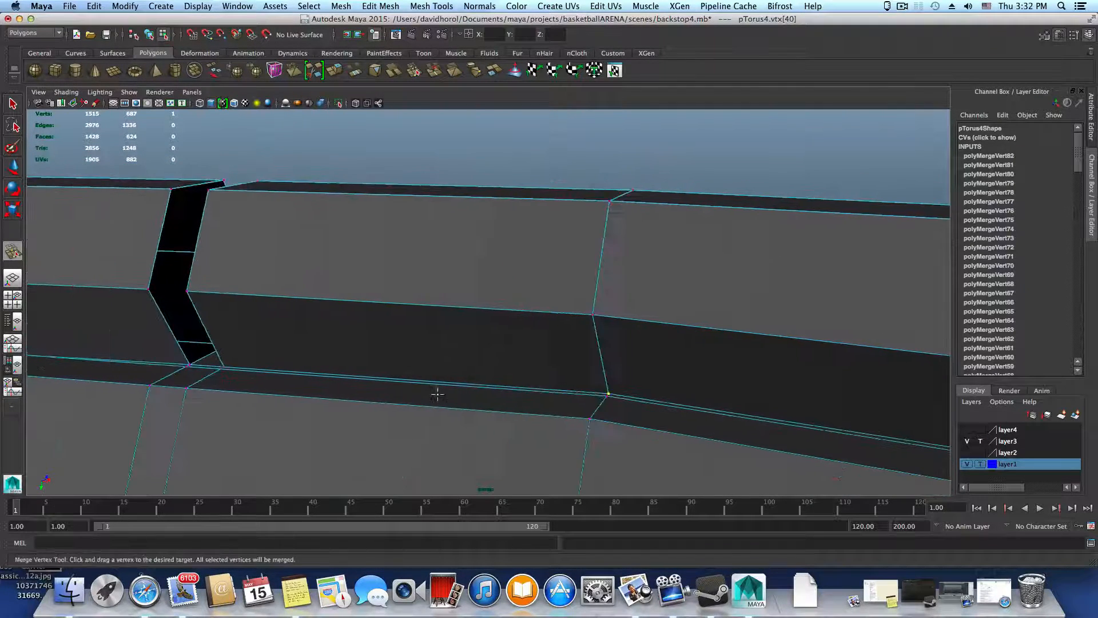
left_click_drag(436, 392, 471, 394, "alt")
middle_click_drag(471, 385, 787, 342, "alt")
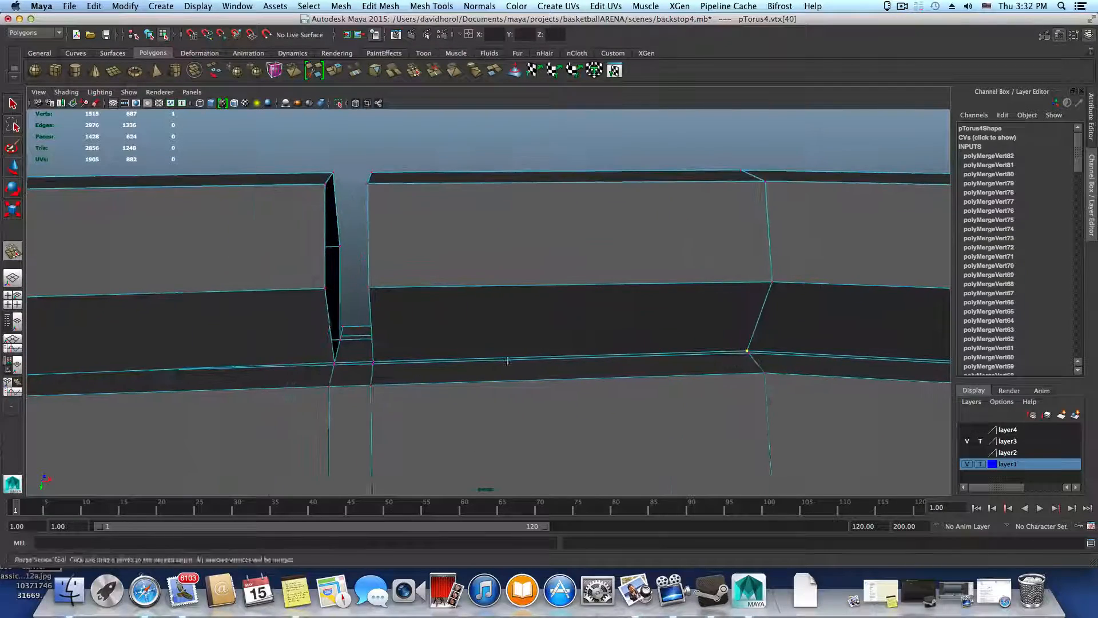
scroll(508, 360, "up", 3)
left_click_drag(504, 383, 399, 412, "alt")
middle_click_drag(639, 361, 801, 339, "alt")
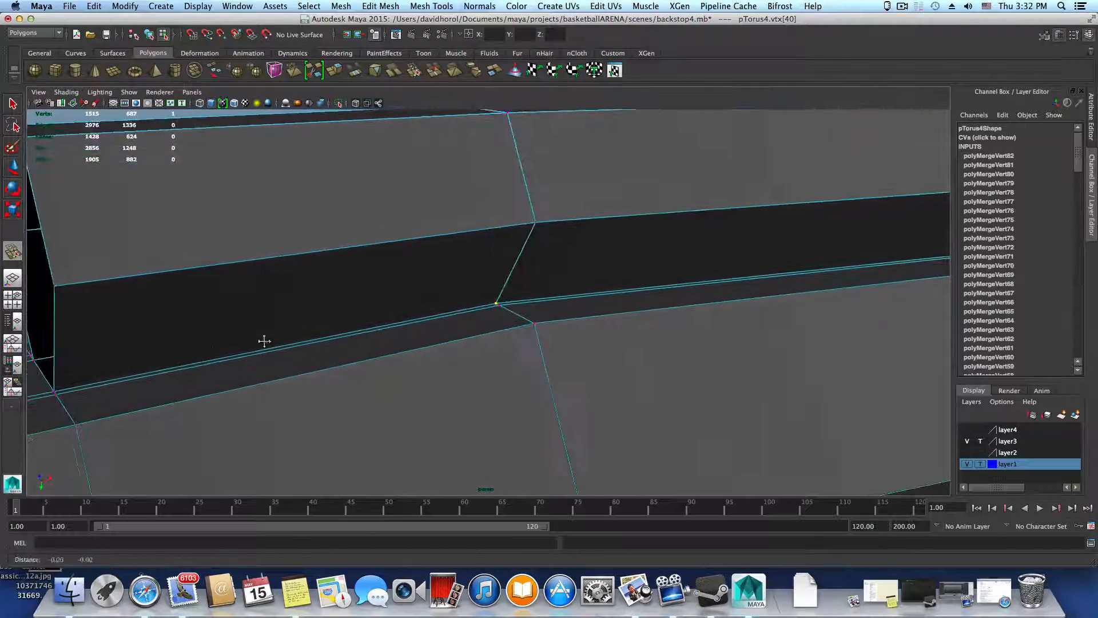
middle_click_drag(262, 342, 686, 343, "alt")
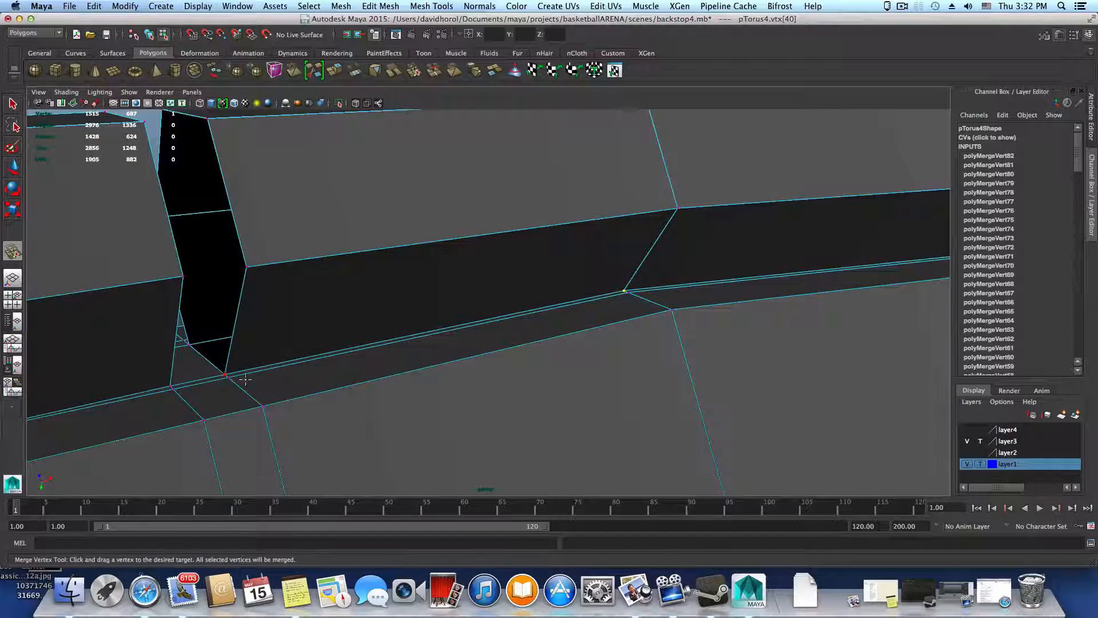
left_click_drag(245, 380, 452, 386, "alt")
left_click_drag(143, 382, 280, 385, "alt")
scroll(346, 375, "up", 2)
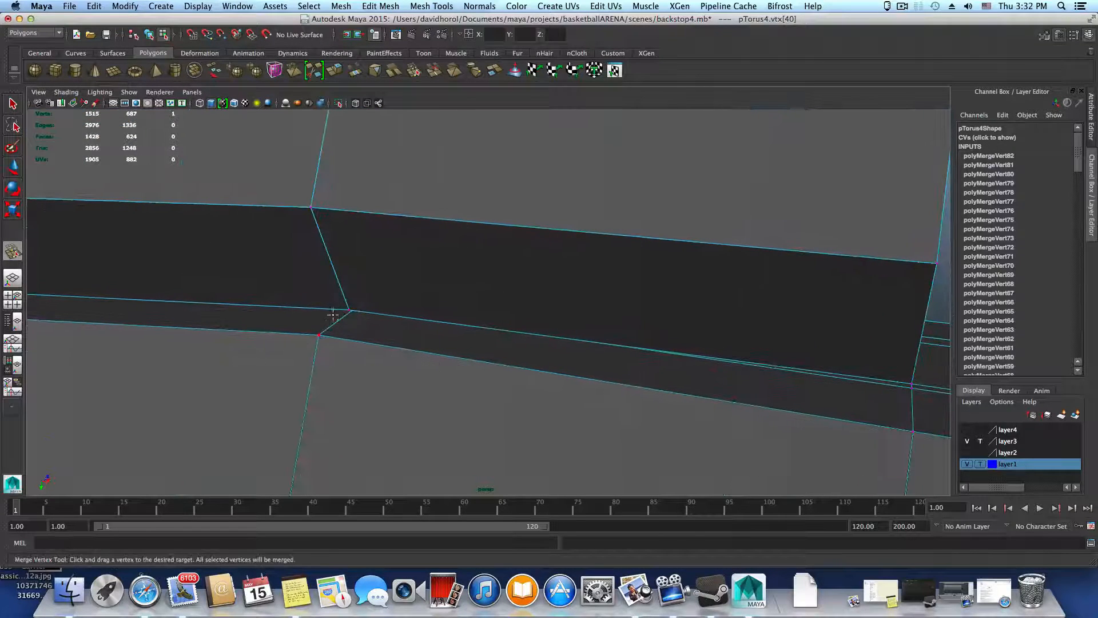
left_click_drag(361, 301, 361, 304)
middle_click_drag(366, 335, 519, 341, "alt")
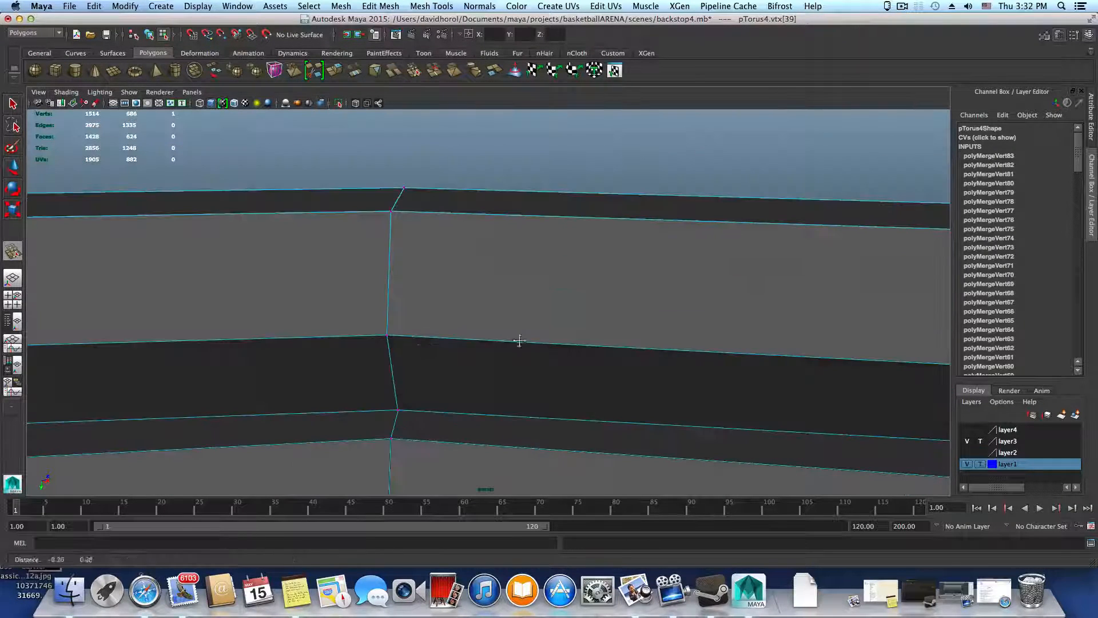
left_click_drag(404, 394, 452, 389)
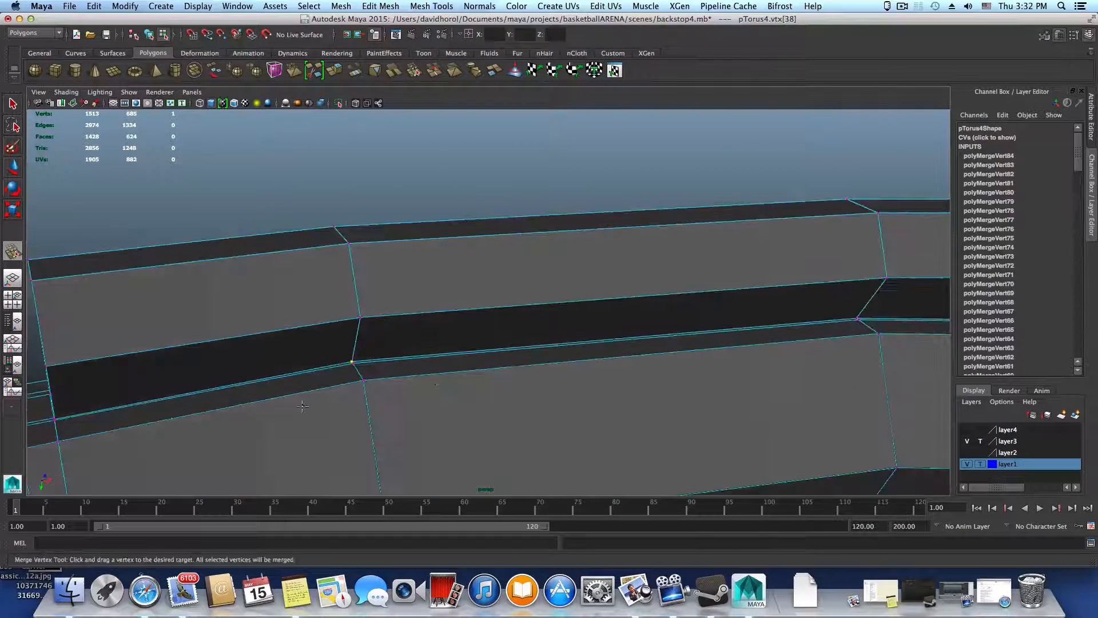
Merge the seam vertex pairs at the two lower corners of the next open gap along the ring
middle_click_drag(452, 389, 639, 353, "alt")
left_click_drag(640, 353, 571, 350, "alt")
right_click_drag(571, 351, 592, 407, "alt")
right_click_drag(364, 375, 368, 417, "alt")
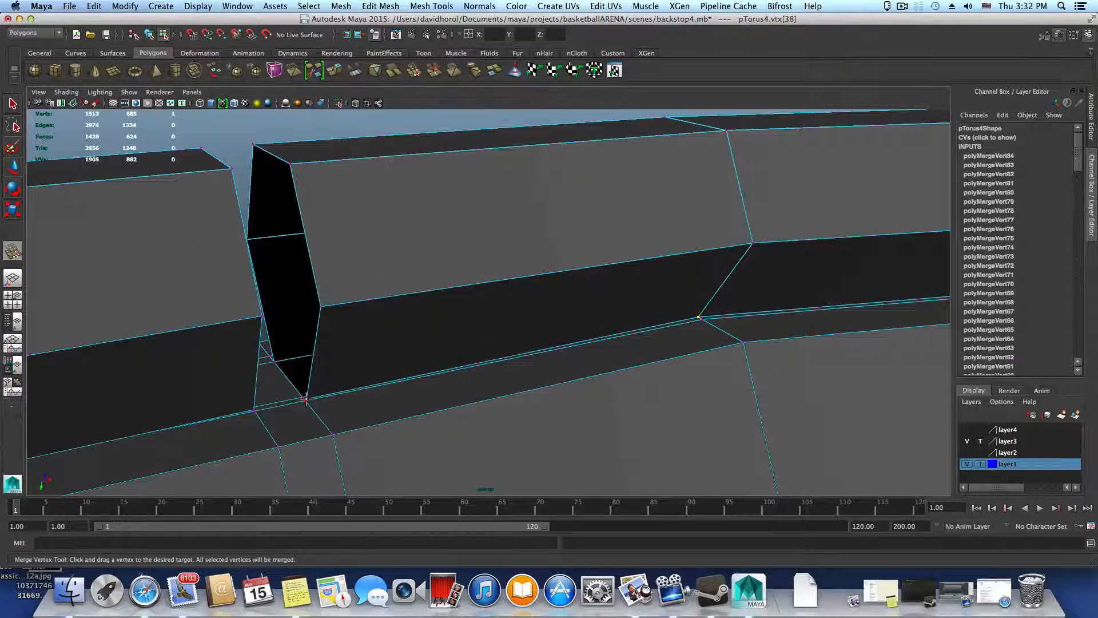
left_click_drag(302, 396, 483, 433)
middle_click_drag(252, 406, 134, 396, "alt")
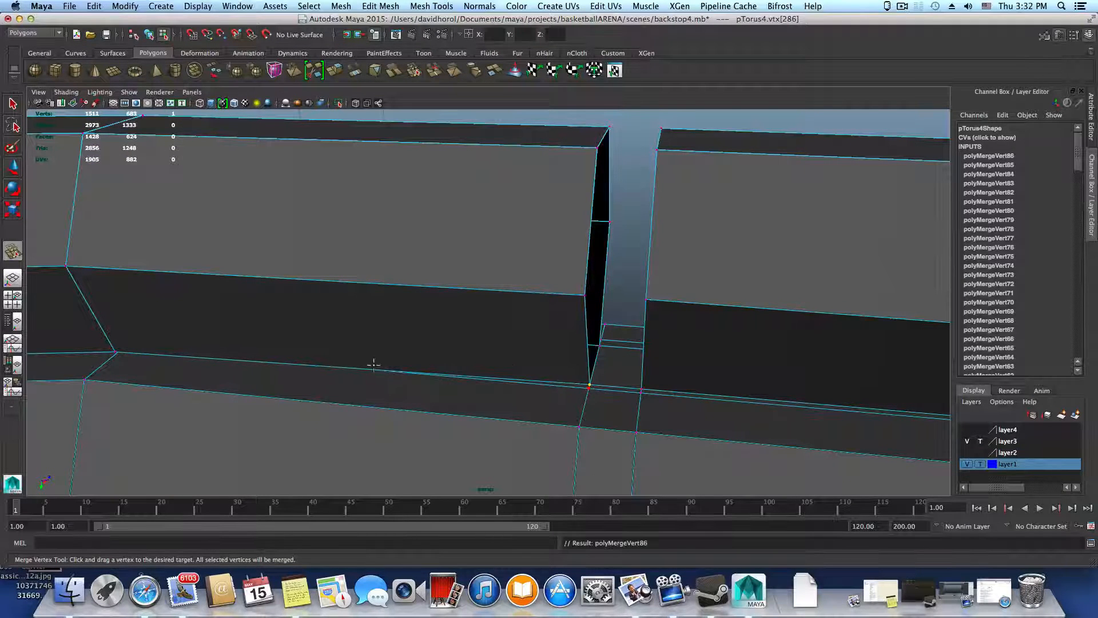
Merge the seam vertex pairs at both bends of the segment just beyond that gap
middle_click_drag(373, 364, 625, 379, "alt")
middle_click_drag(422, 381, 740, 374, "alt")
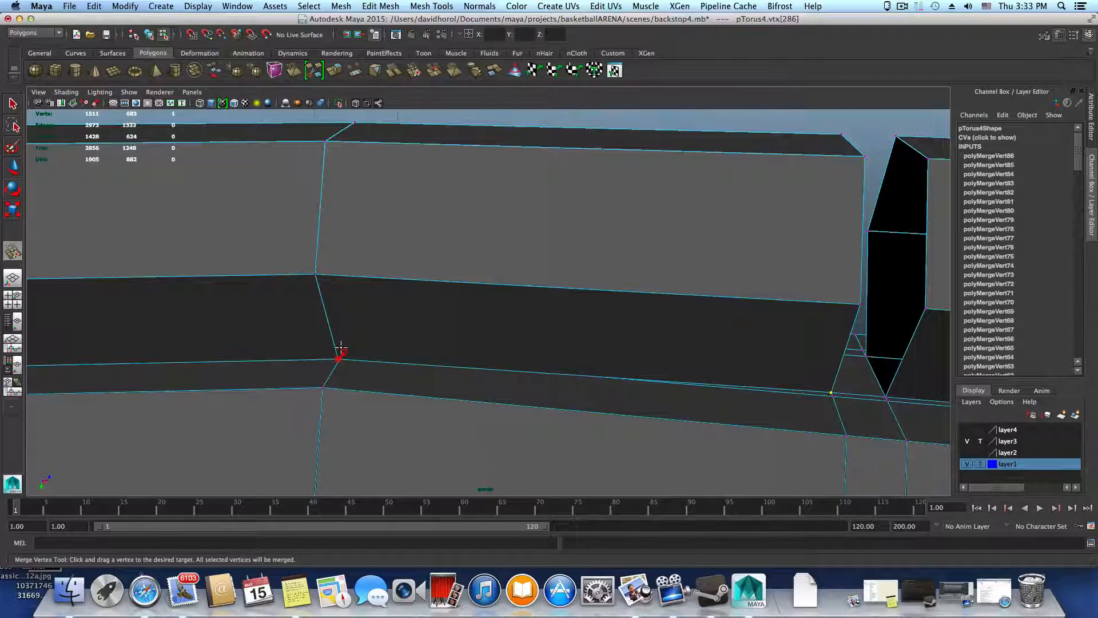
left_click_drag(340, 347, 343, 351)
middle_click_drag(333, 358, 690, 375, "alt")
mouse_move(216, 385)
middle_mouse_down("alt")
mouse_move(465, 419)
mouse_move(494, 389)
middle_mouse_up("alt")
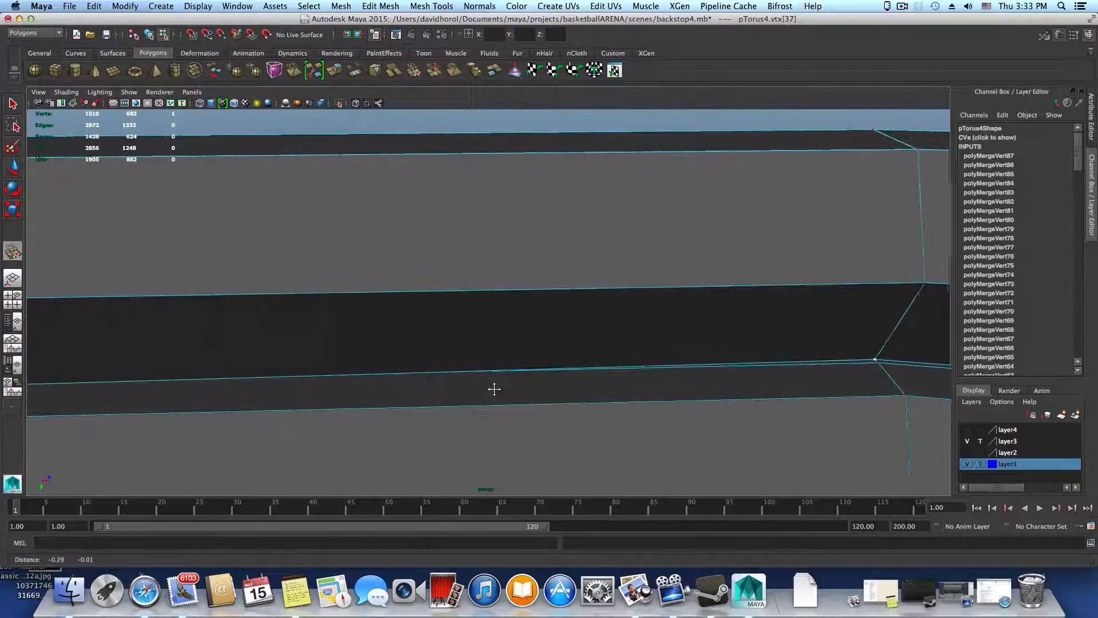
middle_click_drag(143, 394, 379, 366, "alt")
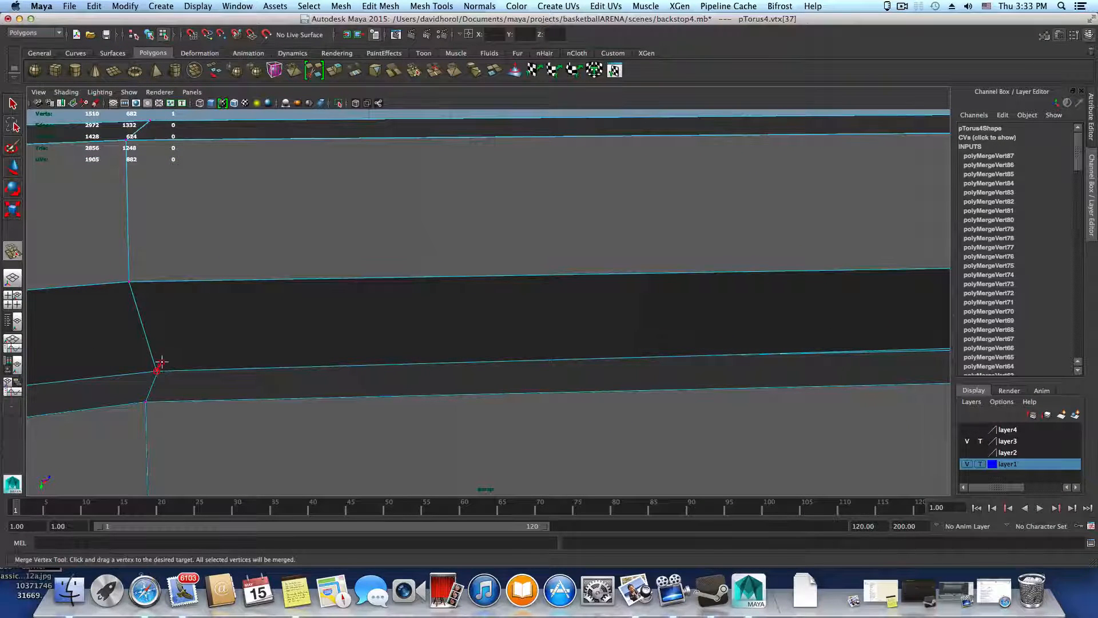
left_click_drag(162, 362, 162, 361)
Continue around the ring to the following gap and merge the seam vertex pairs at its two lower corners
middle_click_drag(328, 392, 586, 343, "alt")
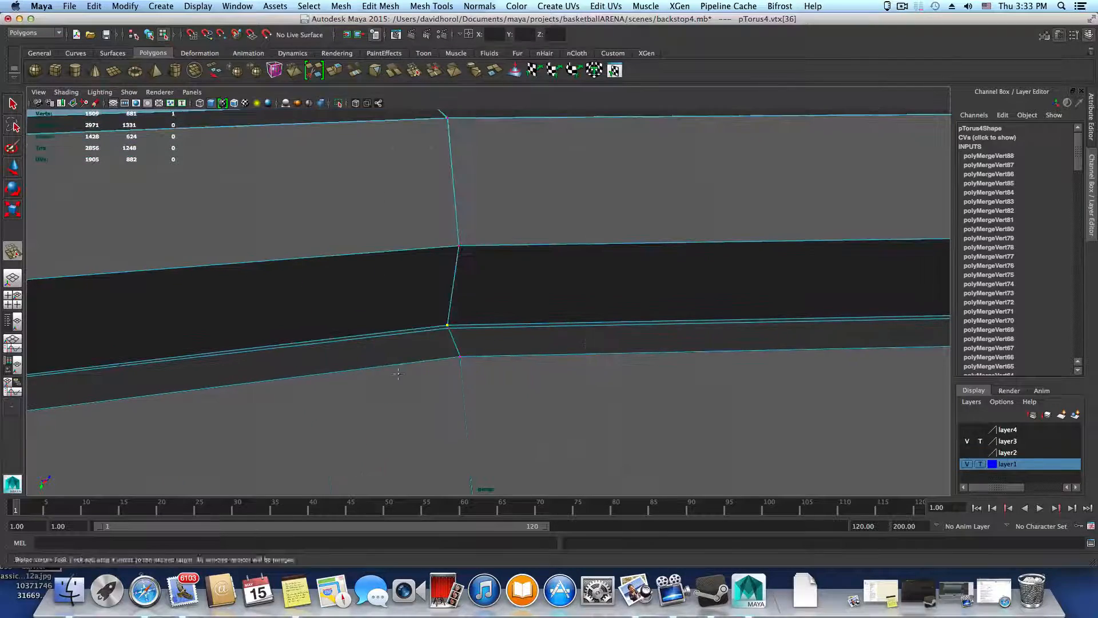
middle_click_drag(399, 373, 795, 331, "alt")
middle_click_drag(272, 334, 600, 309, "alt")
left_click_drag(135, 407, 170, 402, "alt")
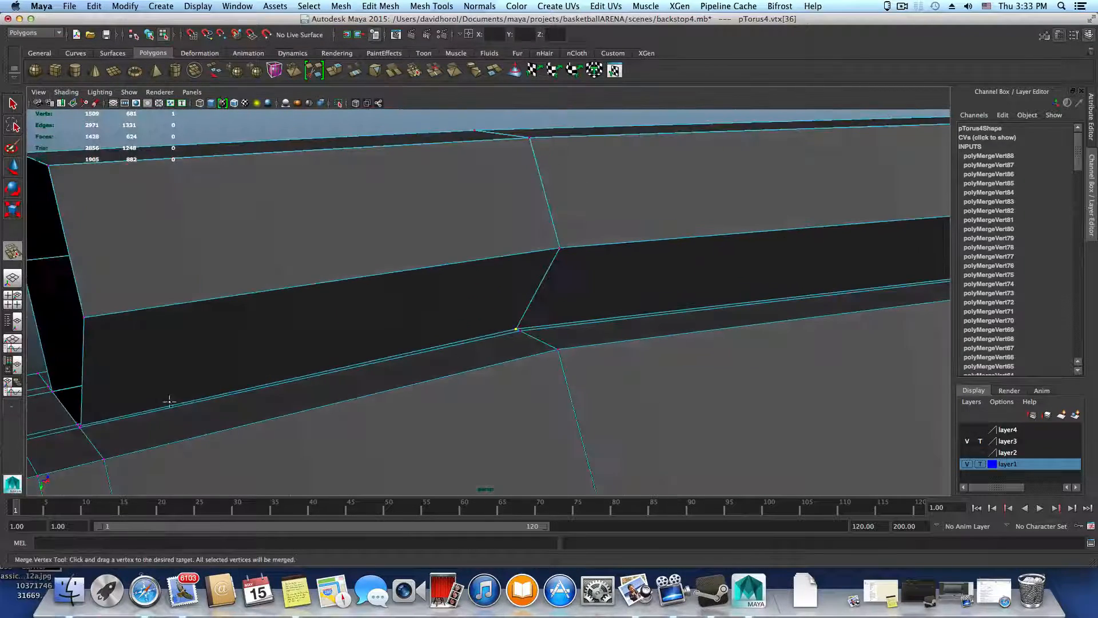
middle_click_drag(169, 401, 415, 356, "alt")
right_click_drag(412, 392, 541, 422, "alt")
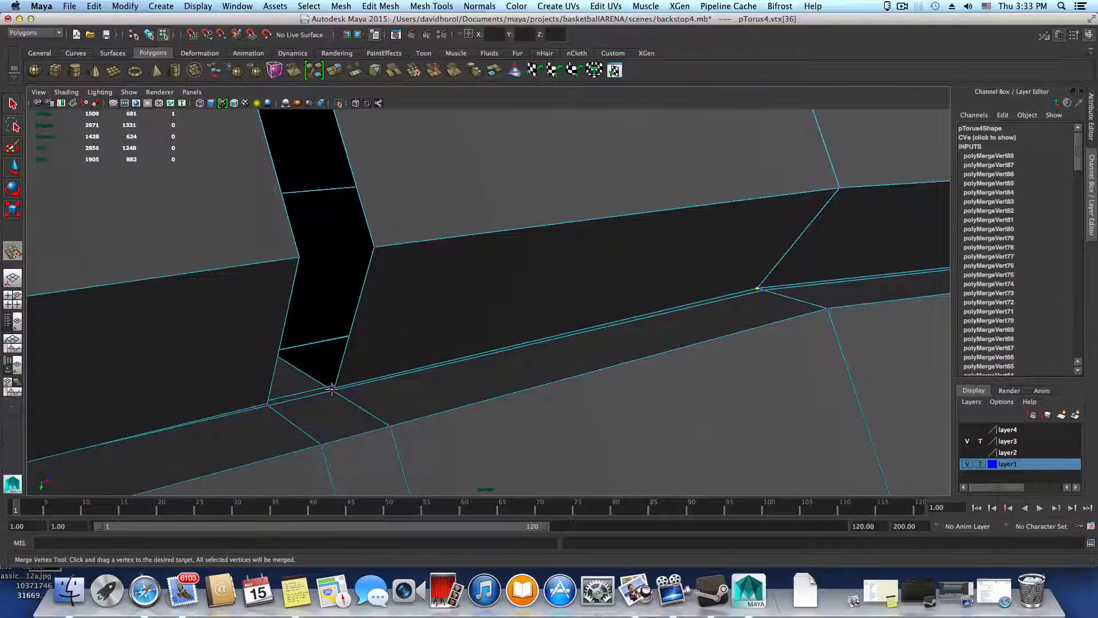
left_click_drag(314, 398, 217, 405, "alt")
middle_click_drag(671, 400, 216, 393, "alt")
middle_click_drag(624, 388, 393, 381, "alt")
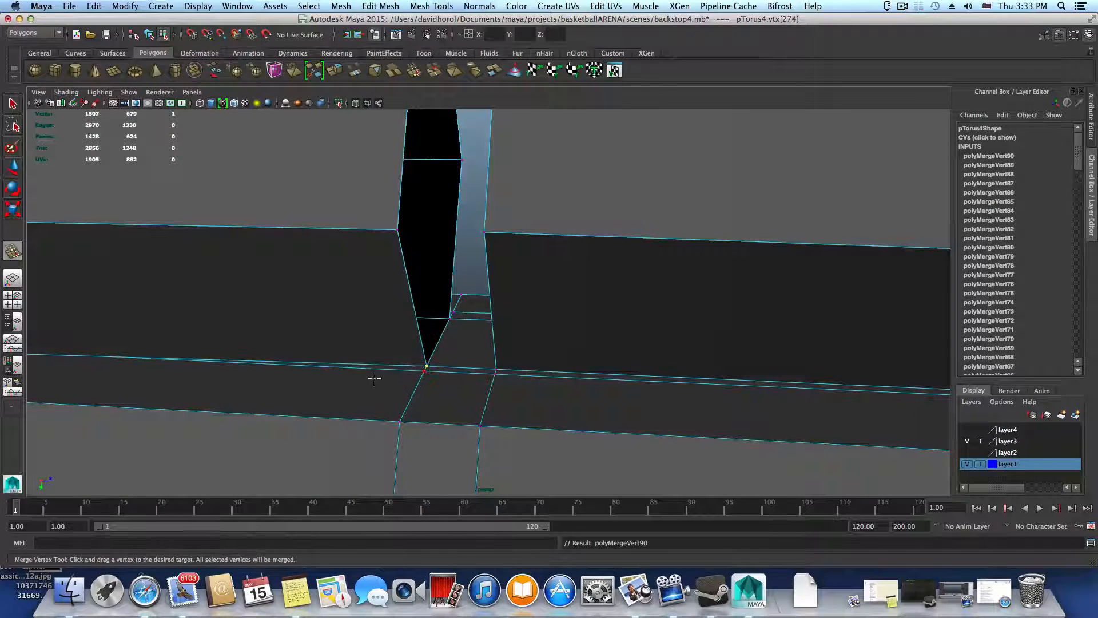
Merge the two bend vertex pairs of the segment after this gap onto the thick ring's seam
middle_click_drag(375, 379, 706, 385, "alt")
middle_click_drag(321, 393, 510, 416, "alt")
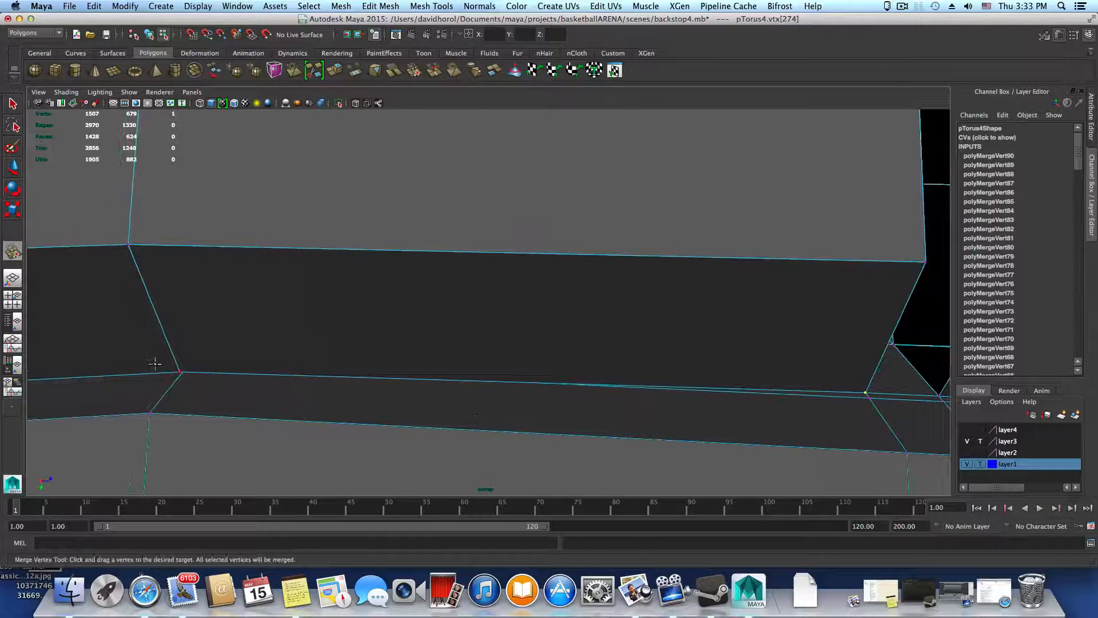
left_click_drag(180, 372, 189, 363)
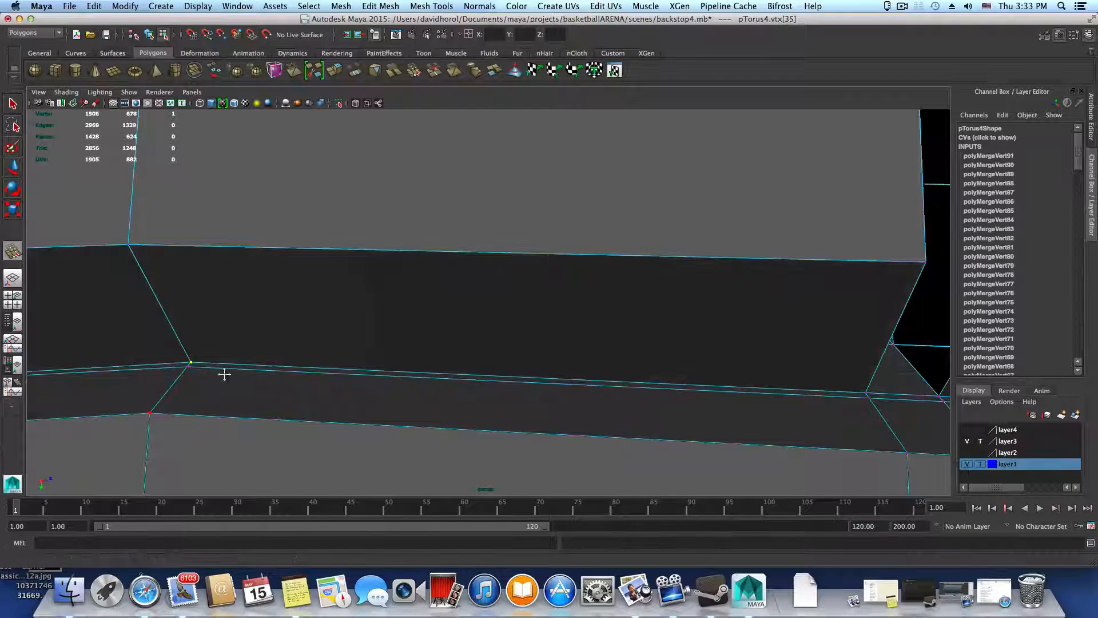
middle_click_drag(503, 360, 724, 345, "alt")
middle_click_drag(395, 389, 736, 359, "alt")
right_click_drag(349, 369, 279, 367, "alt")
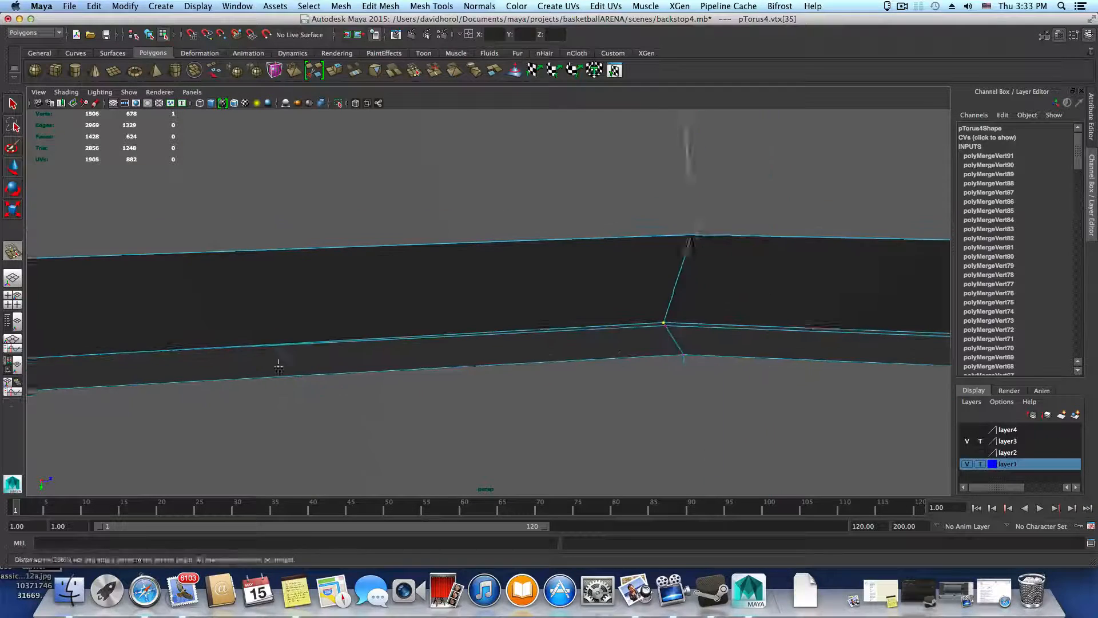
middle_click_drag(279, 367, 452, 361, "alt")
middle_click_drag(53, 368, 738, 355, "alt")
middle_click_drag(252, 366, 370, 352, "alt")
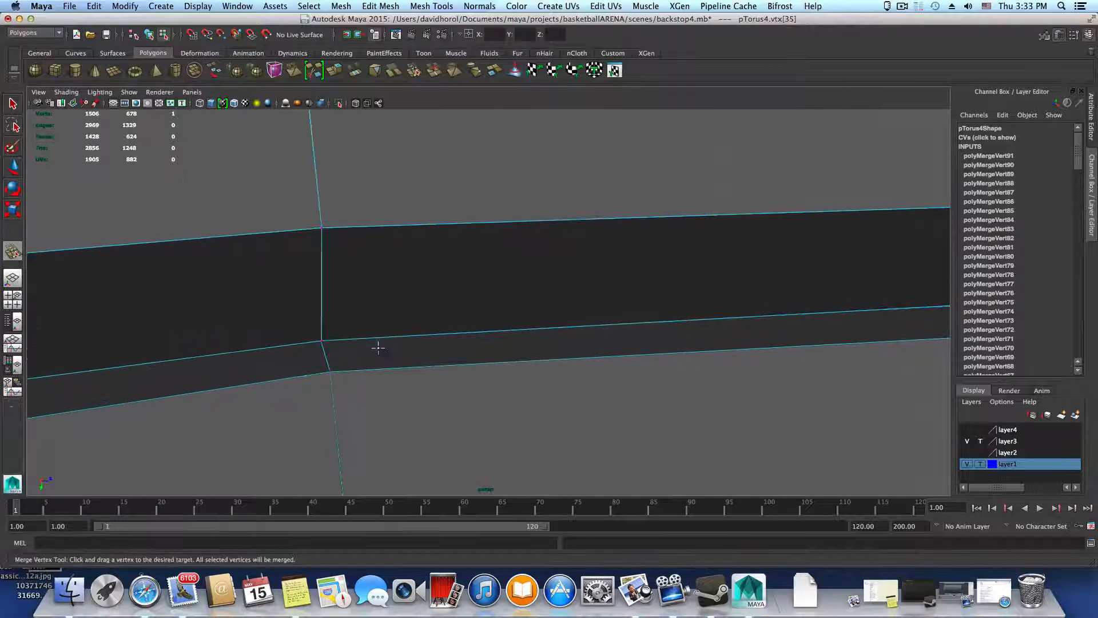
left_click_drag(307, 333, 313, 338)
Merge the seam vertex pairs on both sides of the next narrow gap where it meets the thick ring
middle_click_drag(238, 345, 591, 349, "alt")
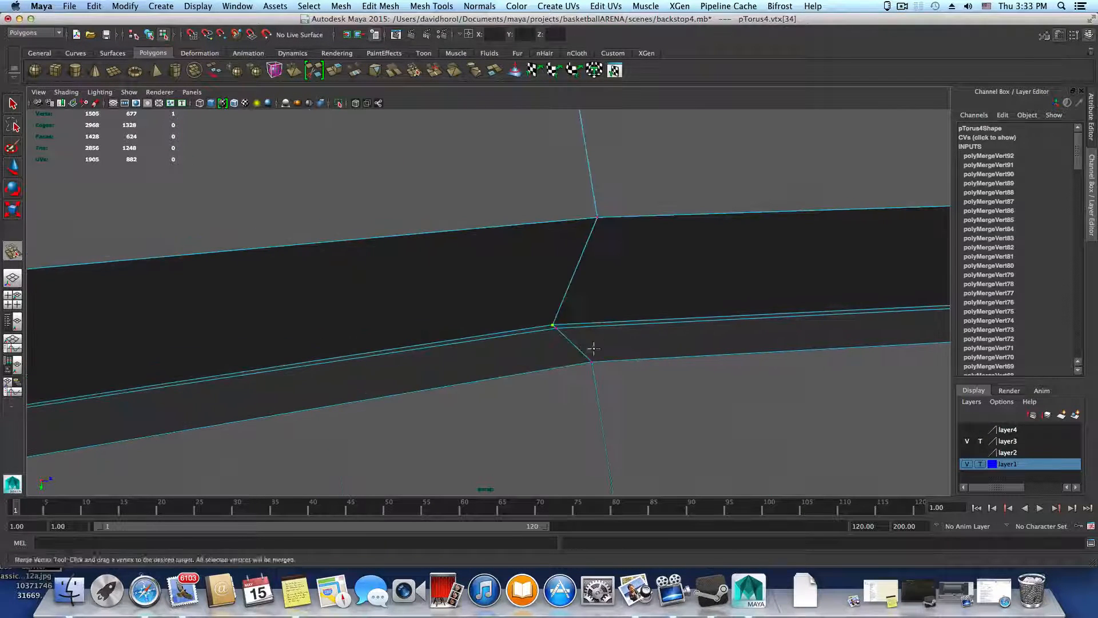
left_click_drag(523, 371, 356, 328, "alt")
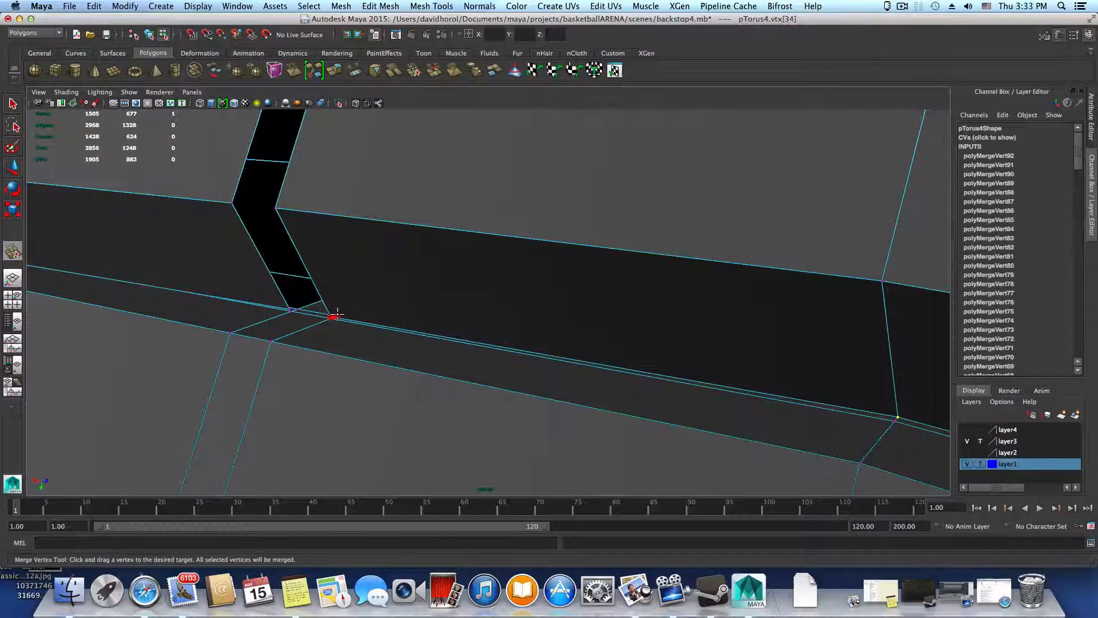
left_click_drag(337, 314, 336, 318)
right_click_drag(348, 339, 561, 400, "alt")
middle_click_drag(263, 419, 391, 391, "alt")
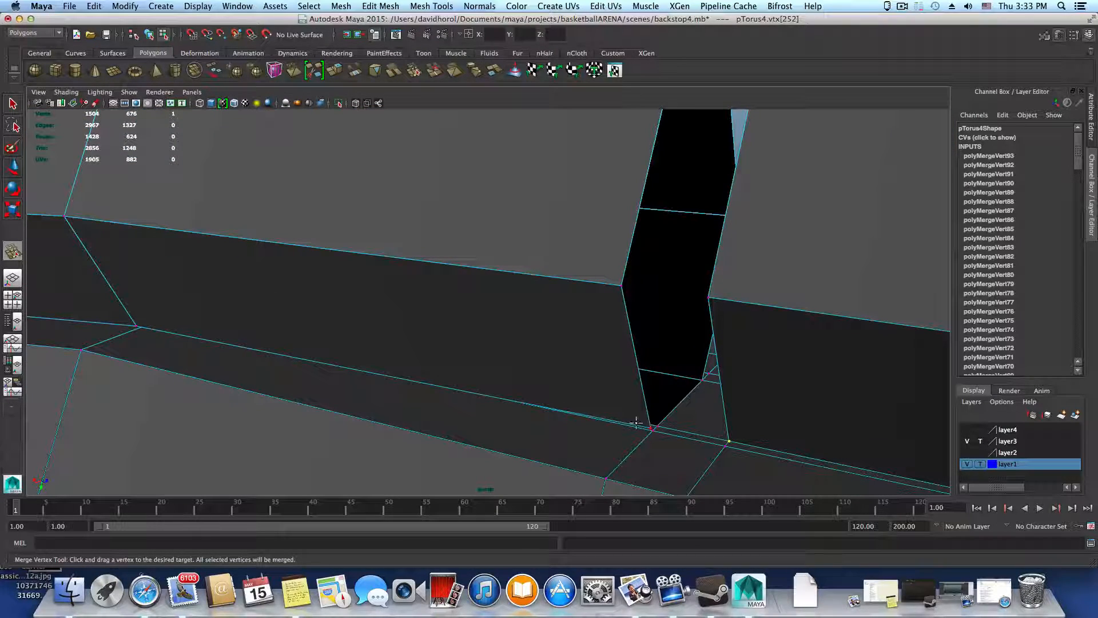
right_click_drag(625, 421, 567, 413, "alt")
Merge the remaining seam vertex pairs at the two bends of the segment adjoining the gap just joined
middle_click_drag(617, 414, 783, 432, "alt")
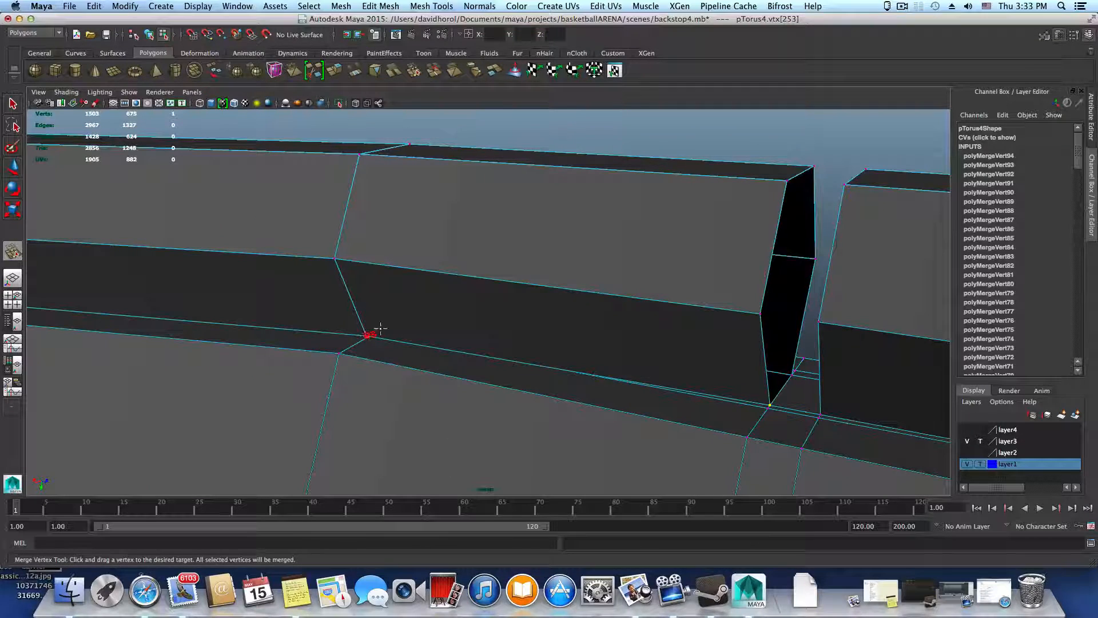
left_click_drag(380, 329, 375, 327)
middle_click_drag(424, 361, 593, 382, "alt")
middle_click_drag(297, 375, 491, 391, "alt")
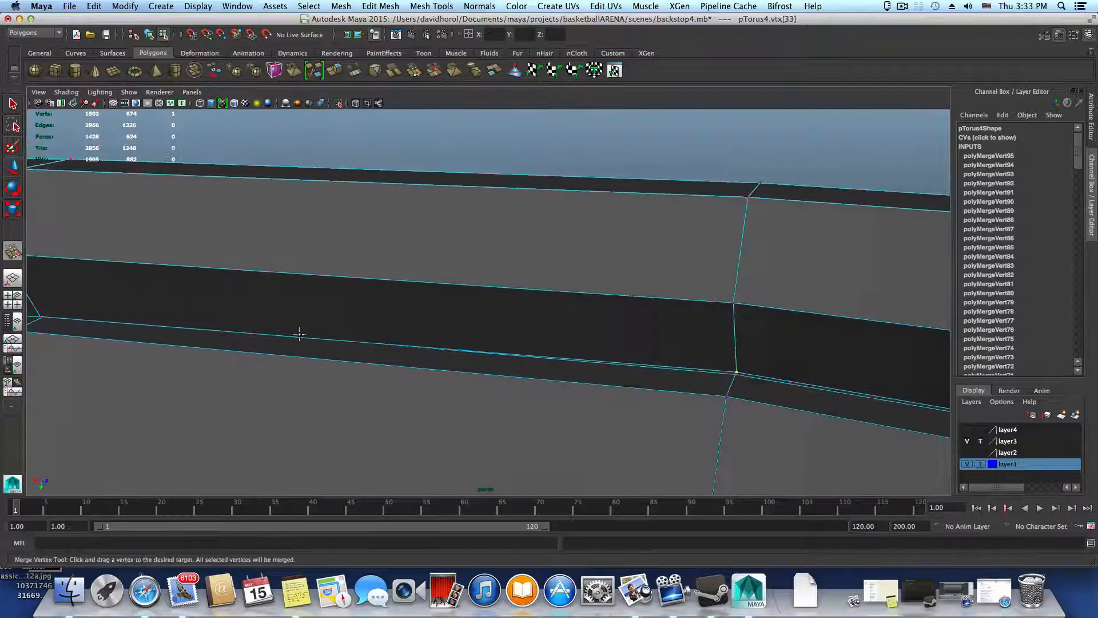
middle_click_drag(261, 353, 598, 407, "alt")
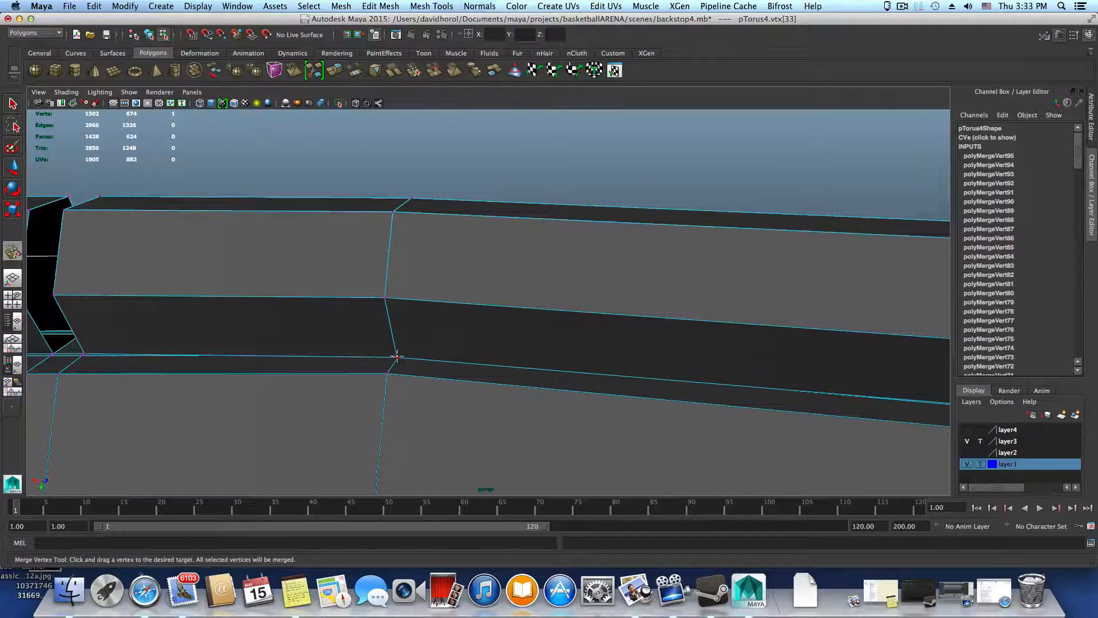
left_click_drag(407, 349, 386, 365)
Examine the seam around the rest of the ring for vertex pairs still needing a merge
middle_click_drag(478, 374, 639, 391, "alt")
middle_click_drag(215, 386, 448, 401, "alt")
left_click_drag(449, 402, 445, 402, "alt")
middle_click_drag(402, 368, 583, 337, "alt")
left_click_drag(584, 337, 826, 335, "alt")
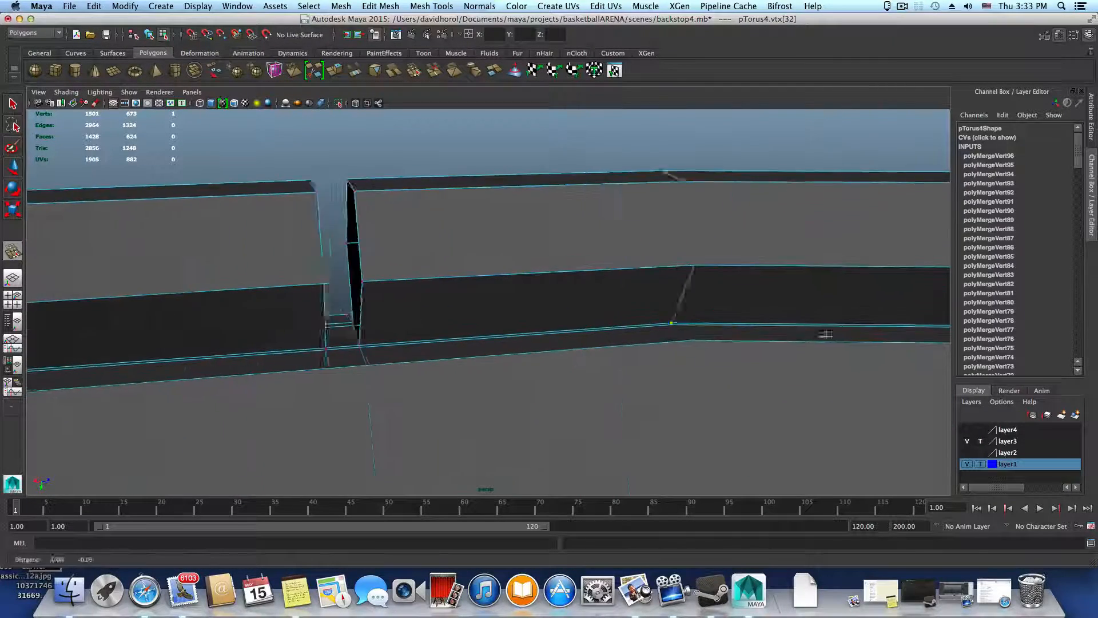
middle_click_drag(606, 339, 716, 324, "alt")
right_click_drag(641, 372, 704, 385, "alt")
right_click_drag(518, 377, 526, 426, "alt")
middle_click_drag(526, 425, 823, 433, "alt")
middle_click_drag(503, 404, 722, 438, "alt")
mouse_move(265, 377)
middle_mouse_down("alt")
mouse_move(673, 375)
mouse_move(597, 396)
middle_mouse_up("alt")
left_click_drag(500, 398, 420, 397, "alt")
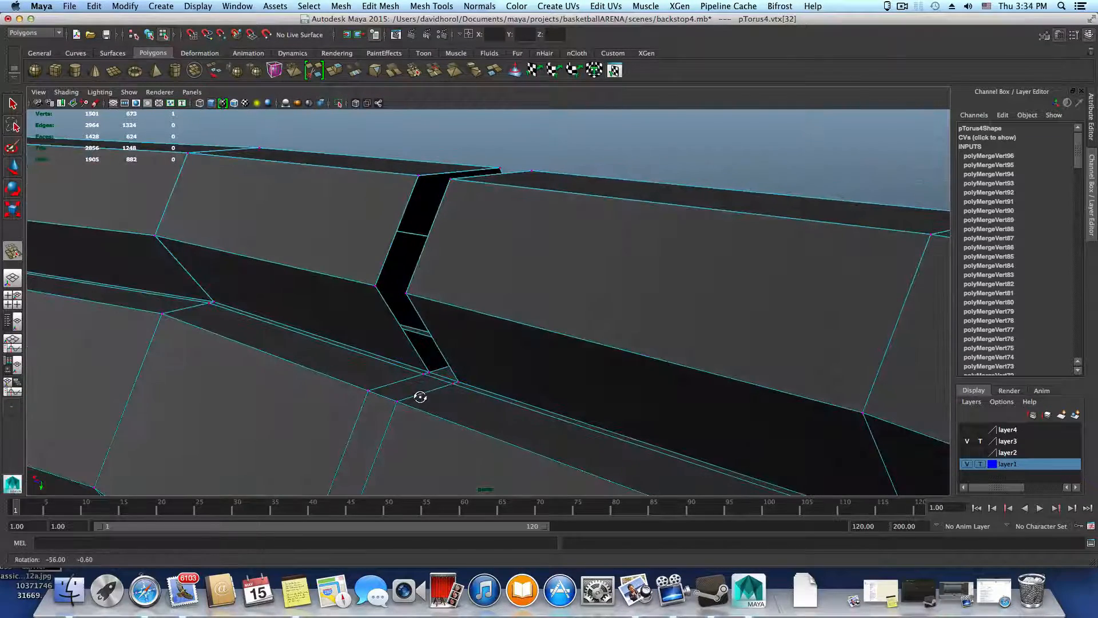
scroll(424, 393, "down", 4)
scroll(362, 383, "down", 4)
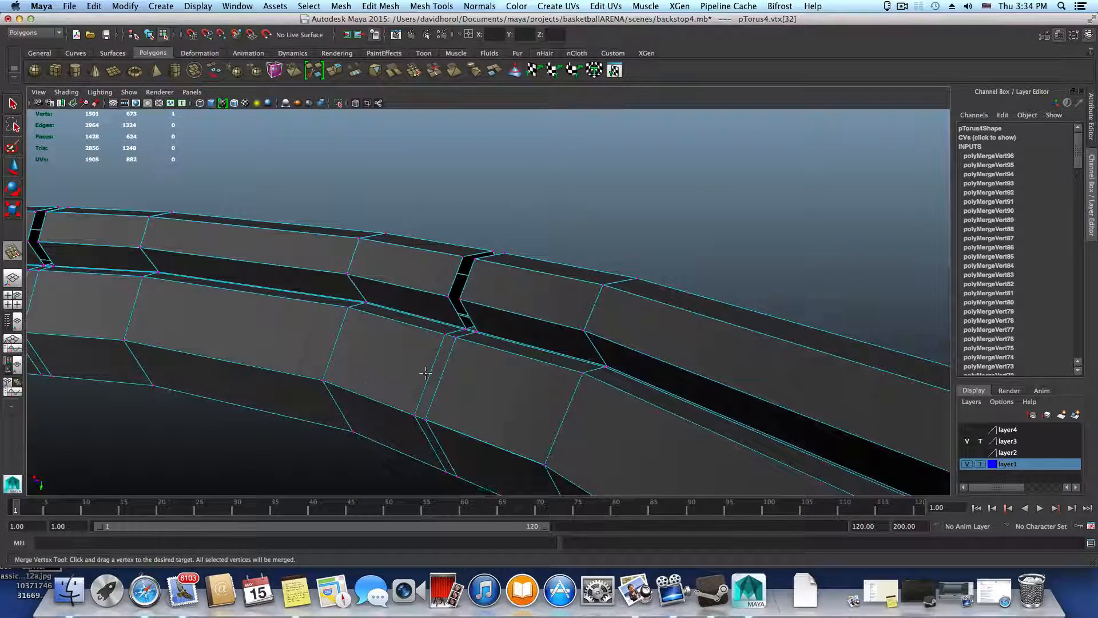
middle_click_drag(316, 364, 518, 417, "alt")
middle_click_drag(384, 380, 427, 417, "alt")
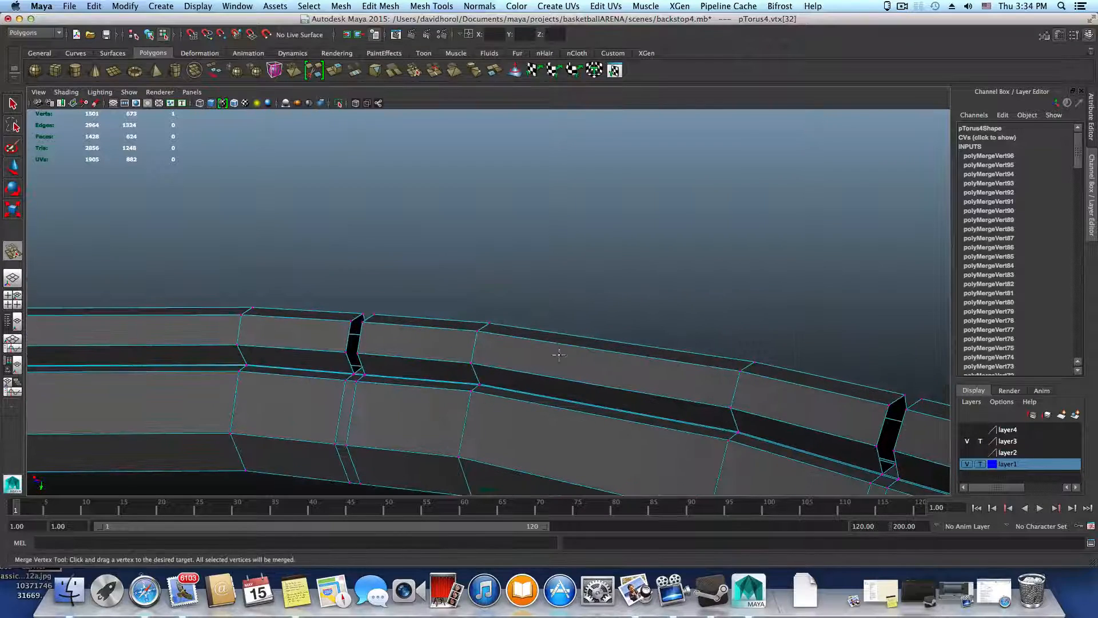
scroll(552, 382, "down", 4)
scroll(552, 382, "down", 3)
Preview the combined rim mesh smoothed in object selection mode and clear the selection
key("F8")
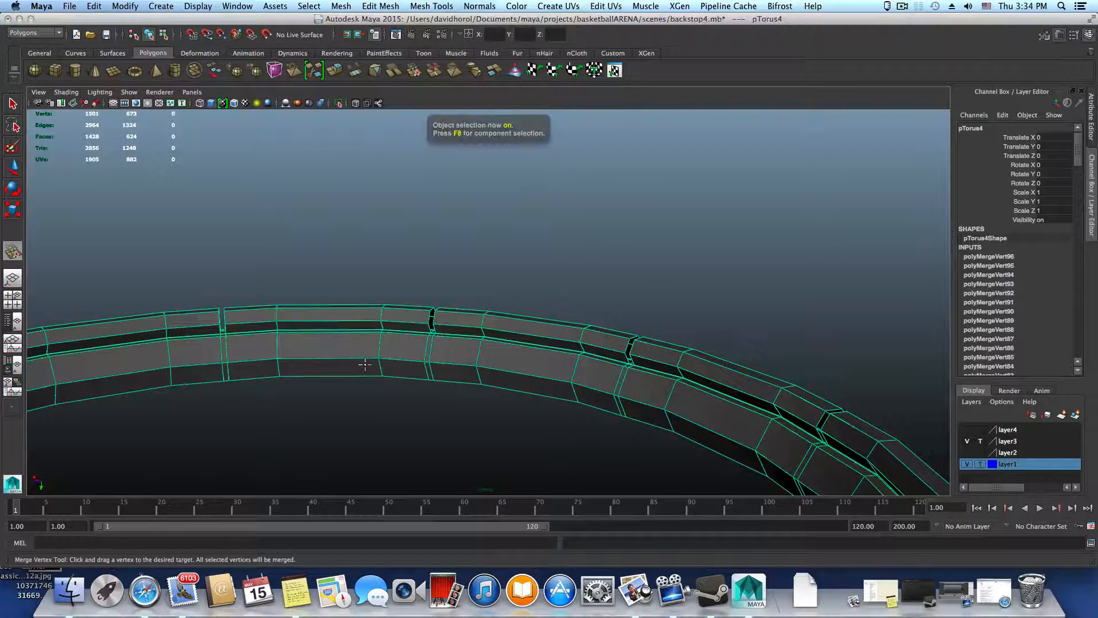
key("3")
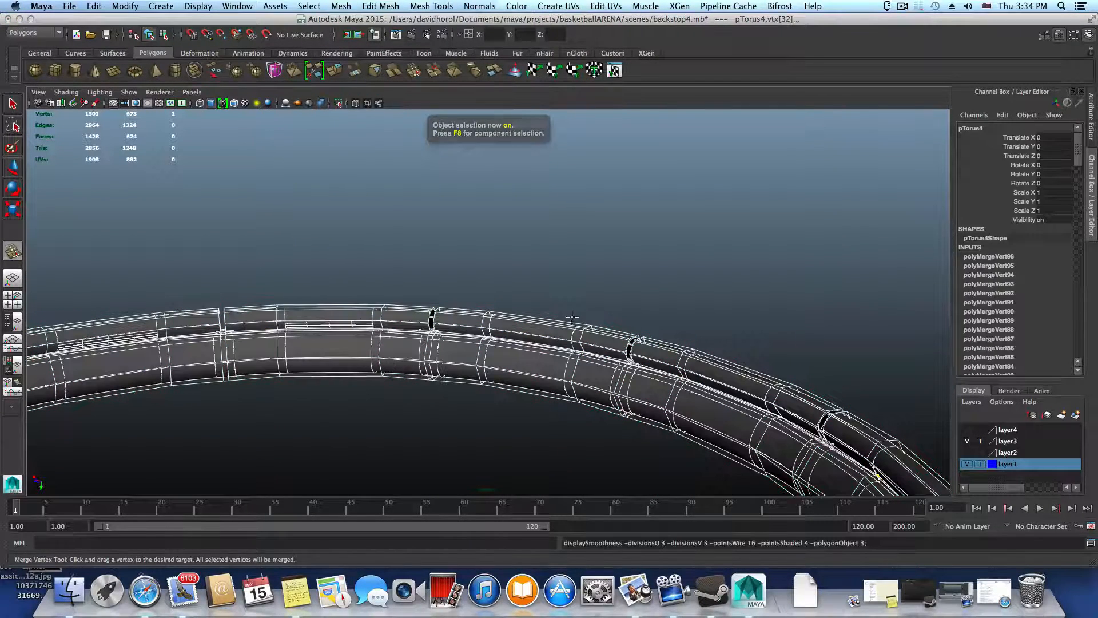
key("F8")
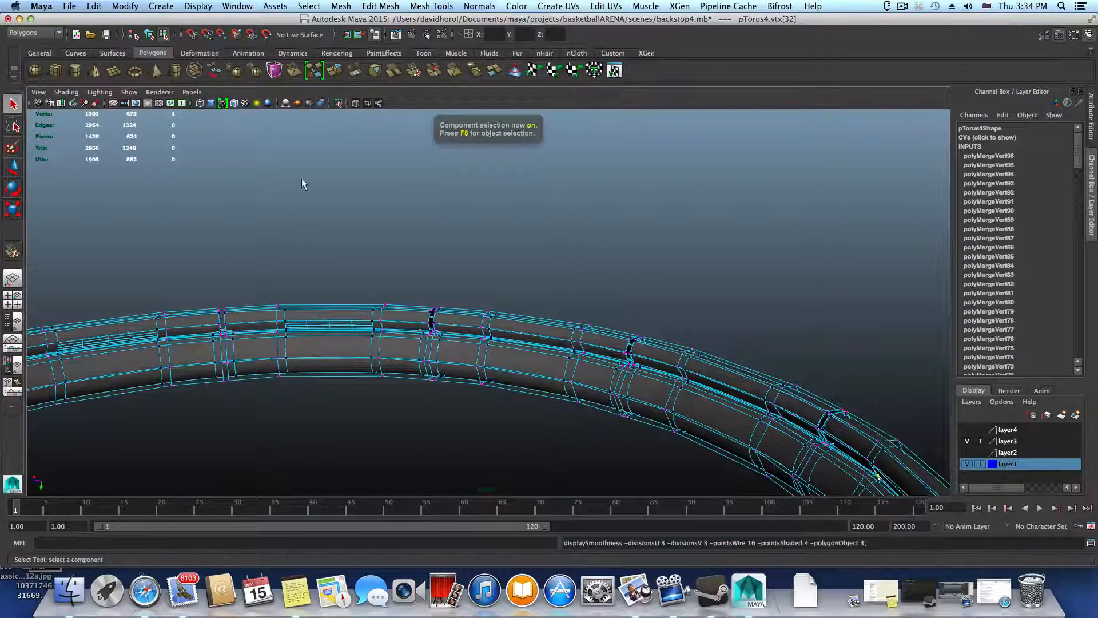
left_click(302, 179)
key("F8")
left_click(653, 331)
left_click_drag(653, 331, 625, 367, "alt")
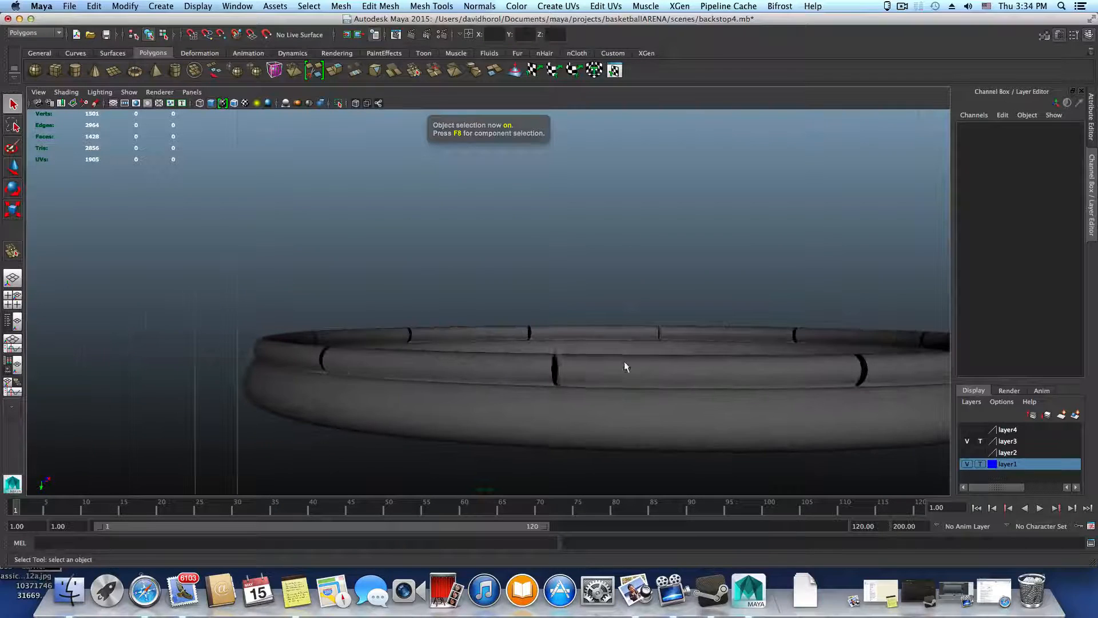
Select the smoothed rim and examine its surface around the ring, closing in on the densely subdivided patch of a segment
middle_click_drag(625, 366, 136, 365, "alt")
left_click_drag(297, 366, 518, 395, "alt")
middle_click_drag(649, 393, 351, 386, "alt")
left_click_drag(491, 395, 427, 394, "alt")
left_click(517, 401)
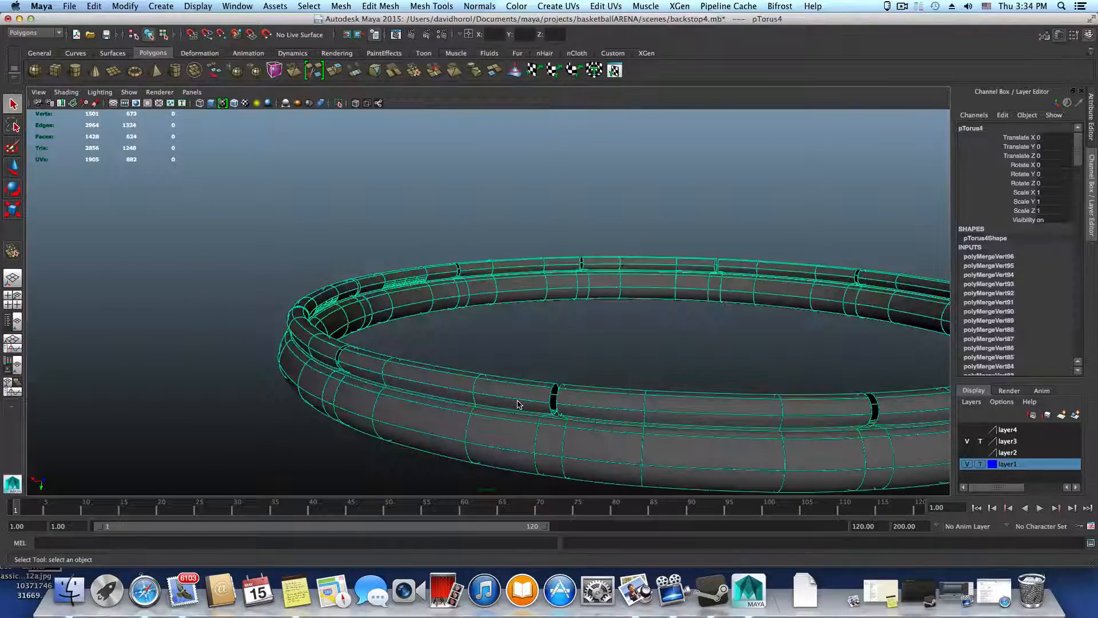
key("3")
right_click_drag(474, 368, 262, 362, "alt")
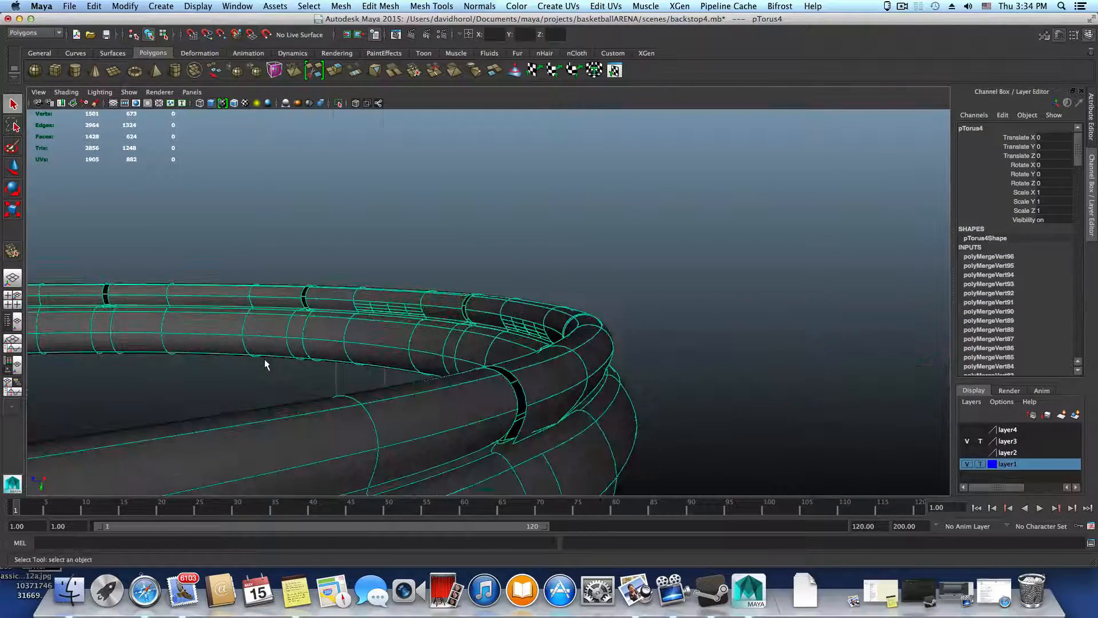
left_click_drag(262, 363, 682, 406, "alt")
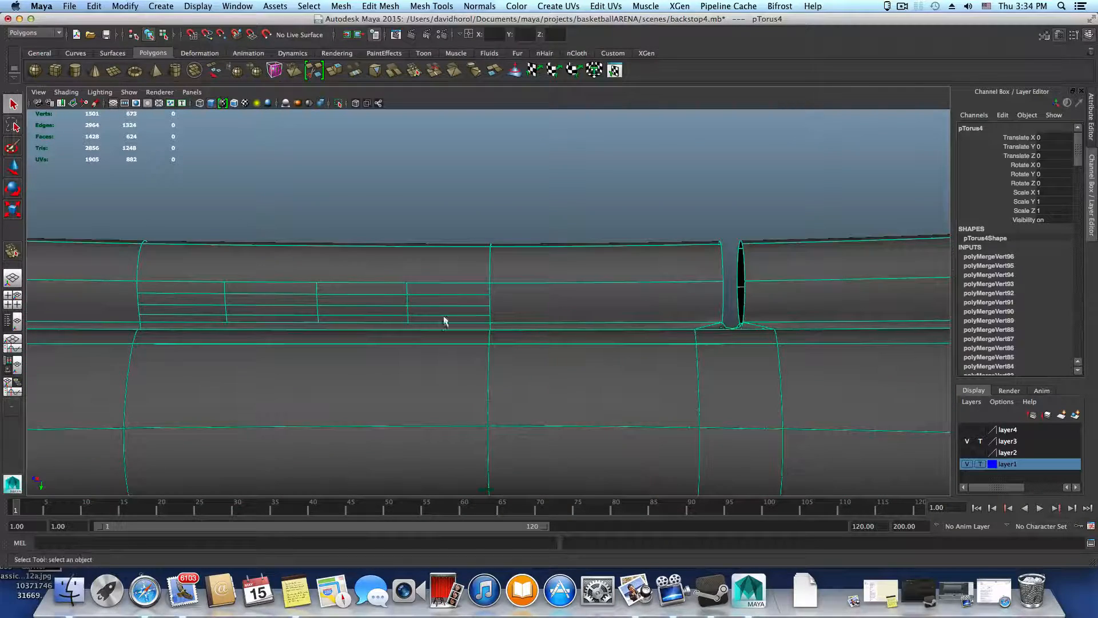
In unsmoothed display, delete the segment's long lower face where the dense patch appeared, and preview the rim smoothed again
key("1")
mouse_move(424, 306)
left_mouse_down("alt")
mouse_move(458, 321)
mouse_move(355, 321)
mouse_move(454, 318)
mouse_move(421, 323)
left_mouse_up("alt")
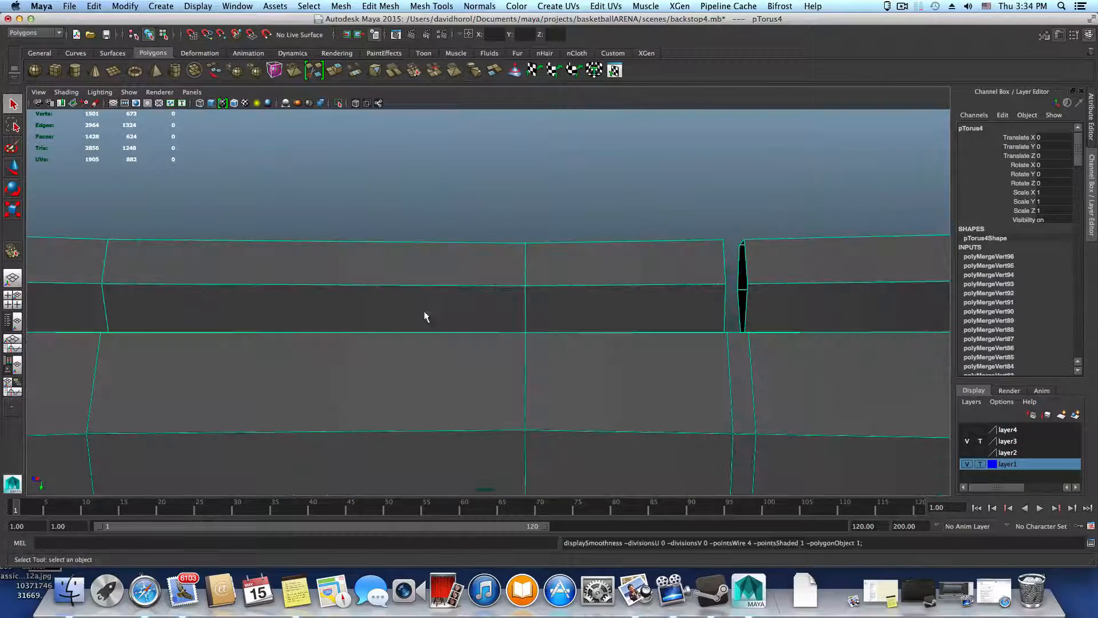
scroll(414, 316, "down", 6)
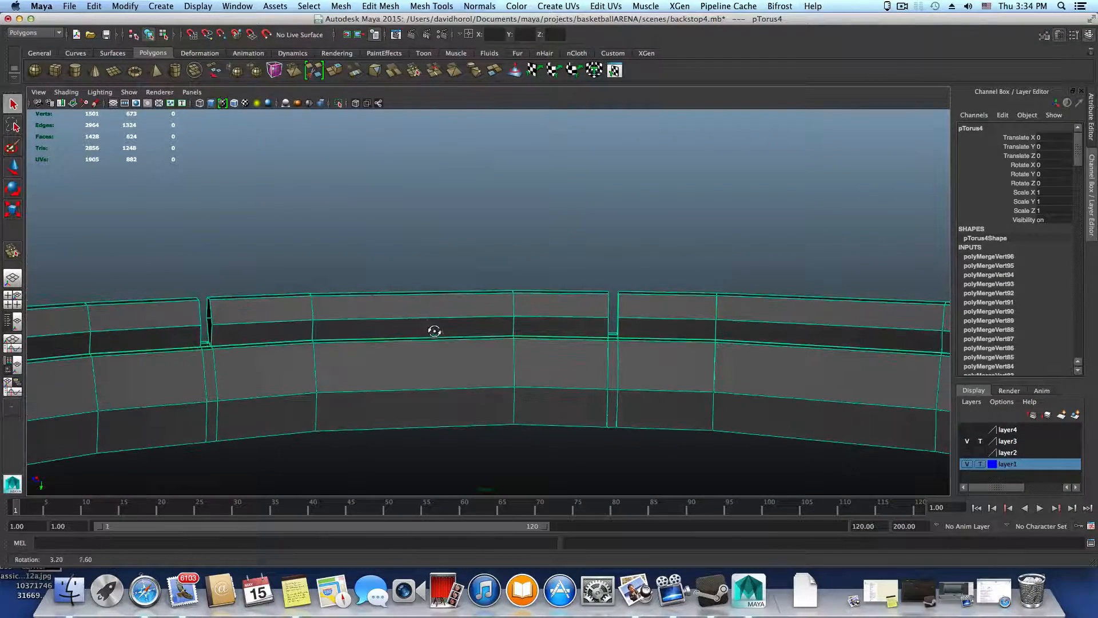
right_click(426, 319)
left_click(428, 345)
left_click(441, 339)
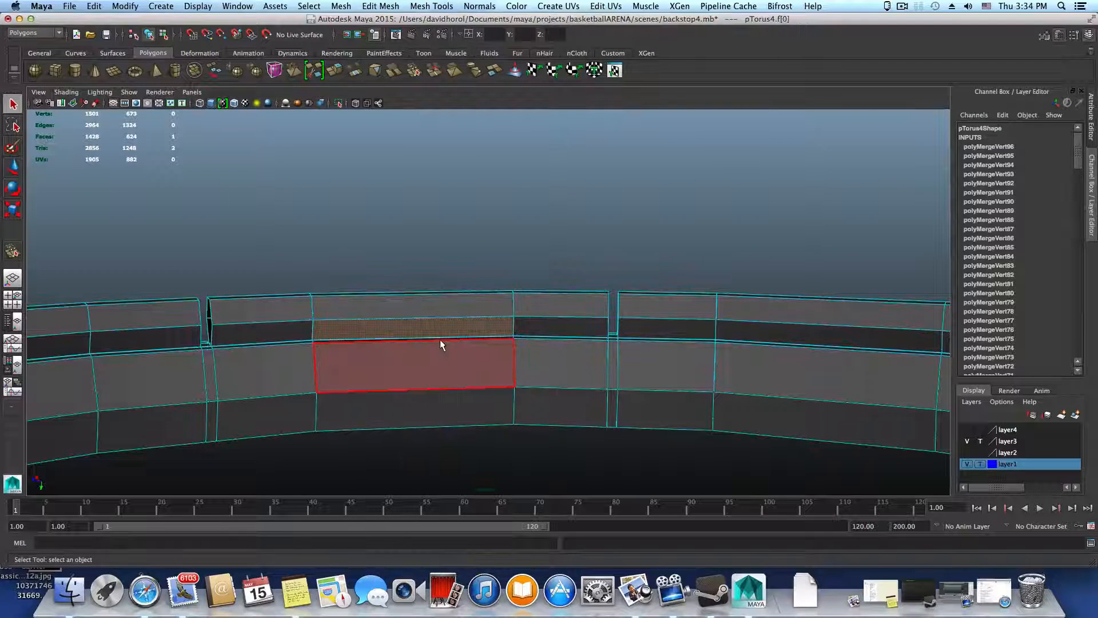
key("Delete")
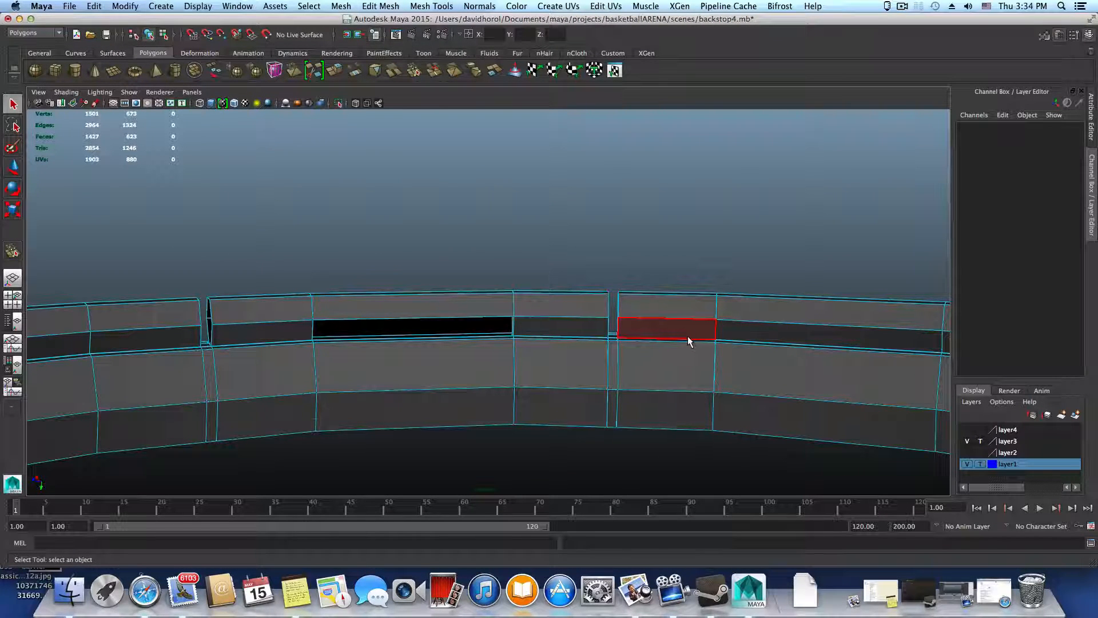
key("F8")
key("3")
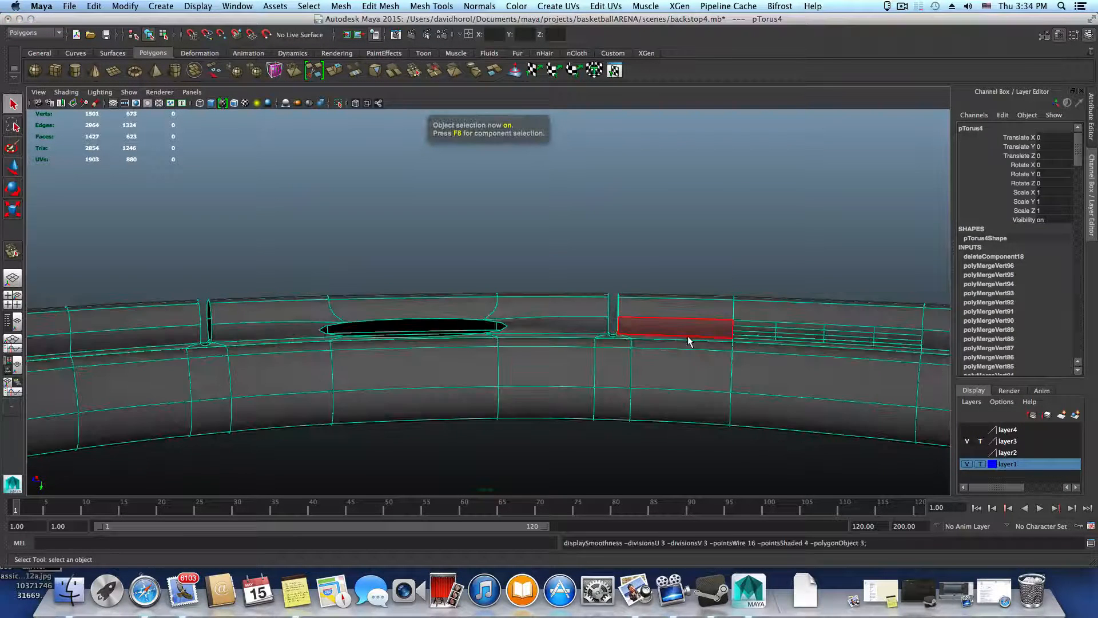
In unsmoothed display, delete the long lower face that smooths into a dense patch on the neighbouring segment
key("1")
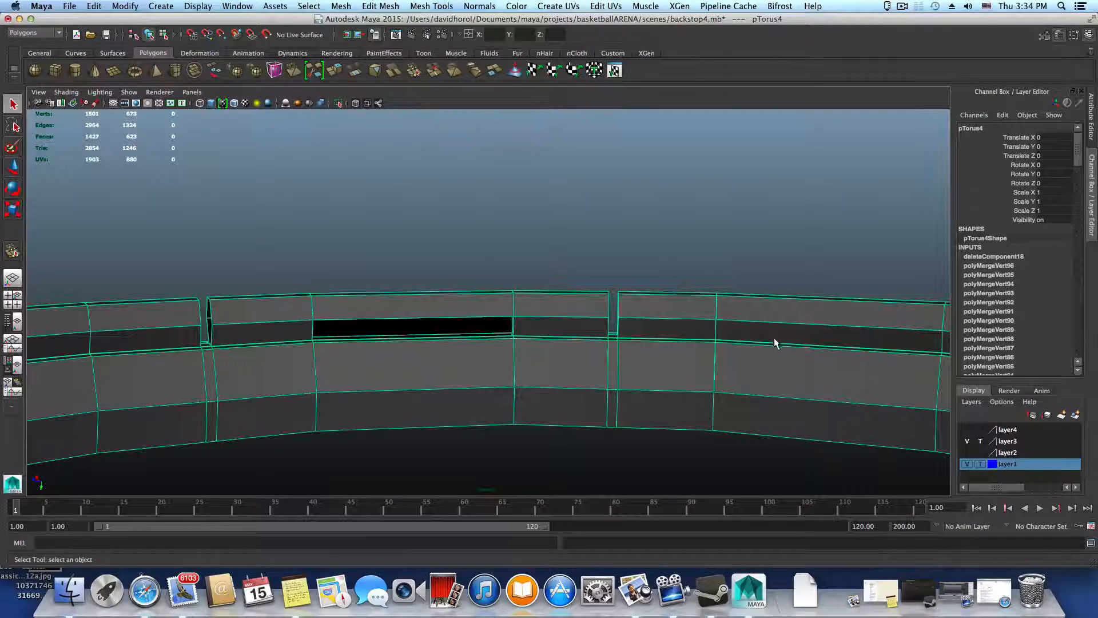
right_click_drag(777, 324, 774, 301)
left_click(778, 337)
key("Delete")
Close the two openings left by the deleted lower segment faces with Fill Hole, using a border edge of each
left_click(488, 320)
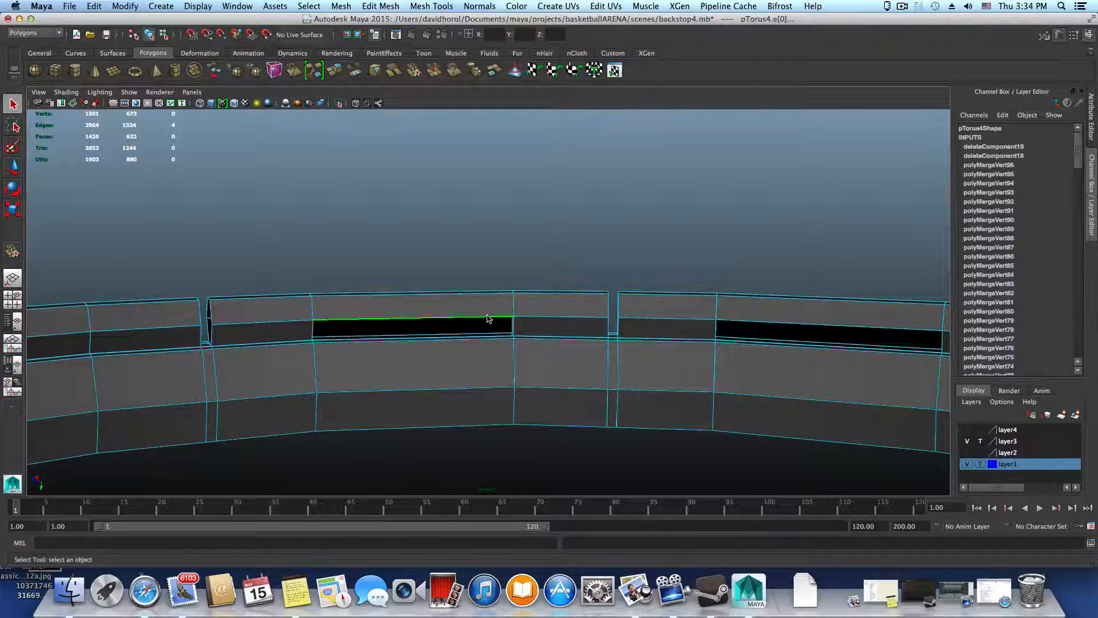
left_click(392, 6)
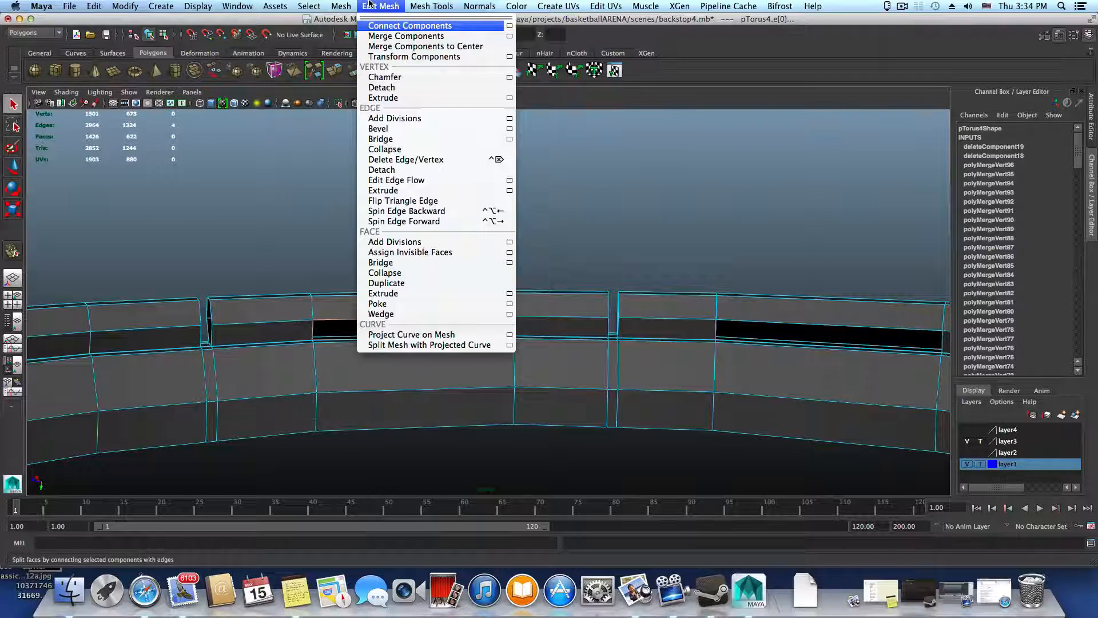
mouse_move(352, 5)
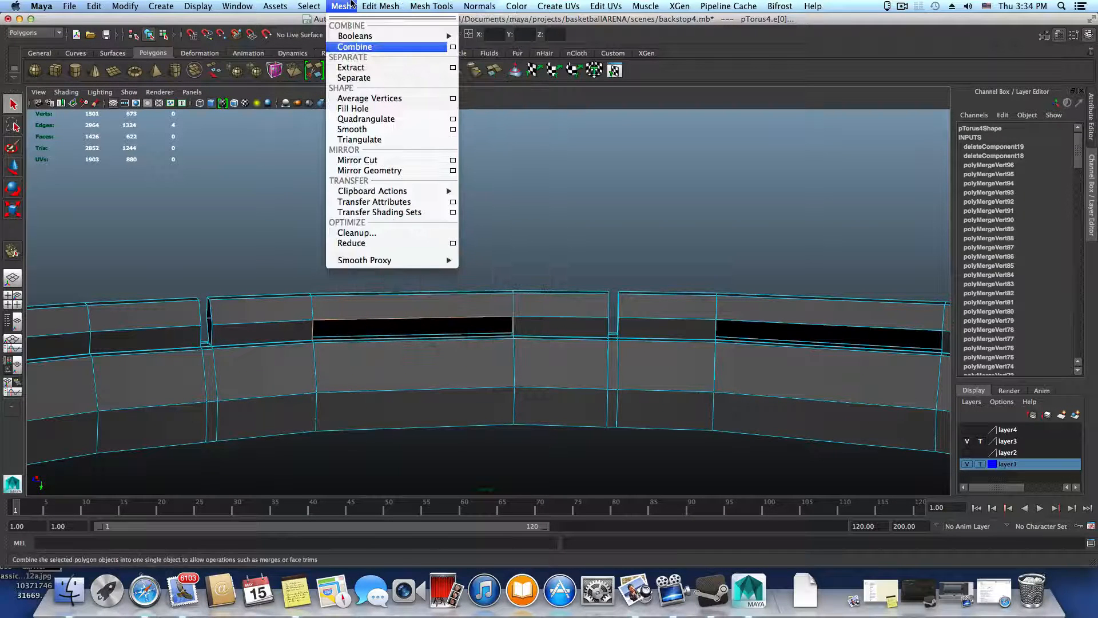
left_click(353, 108)
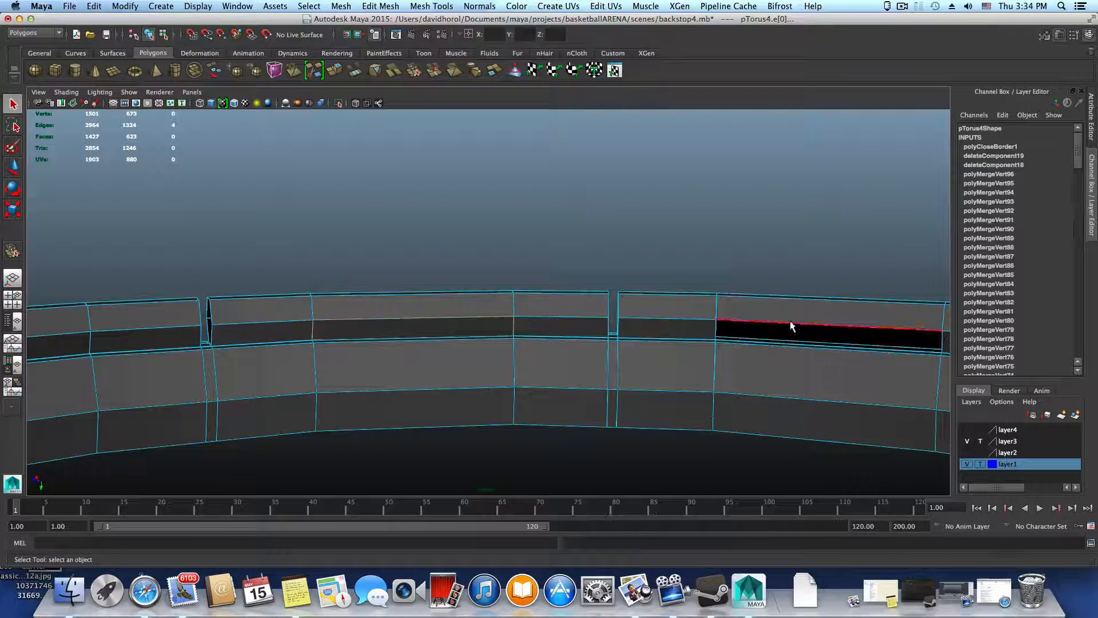
left_click_drag(801, 335, 632, 348, "alt")
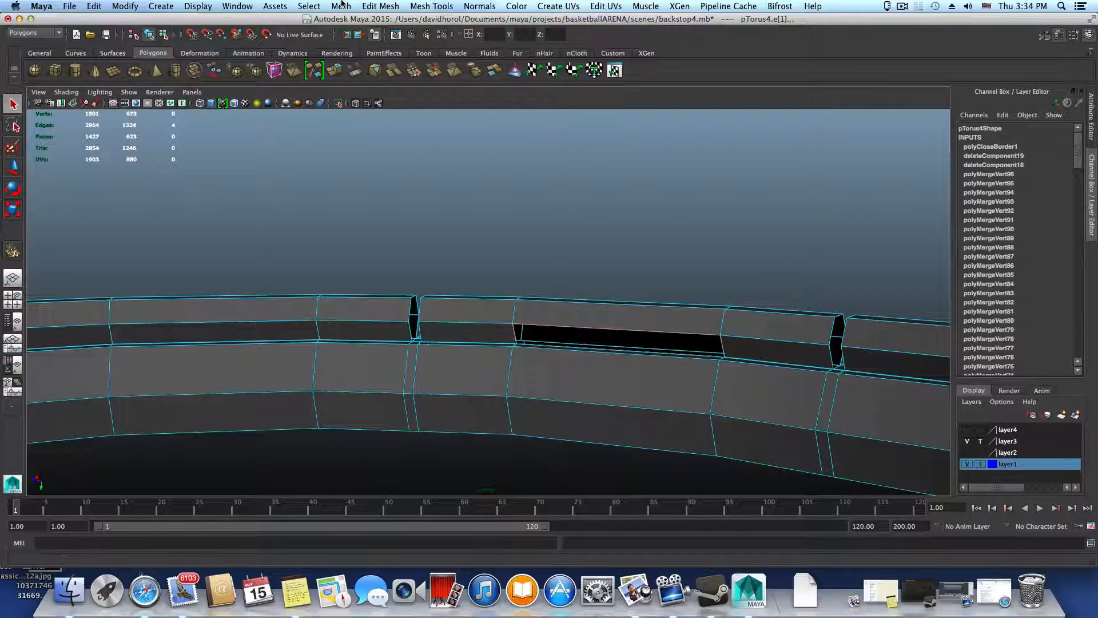
left_click(342, 4)
left_click(353, 108)
Preview the rim smoothed in object selection mode and examine the ring, closing in on the distorted lower corner beside a segment gap
left_click_drag(588, 277, 564, 355, "alt")
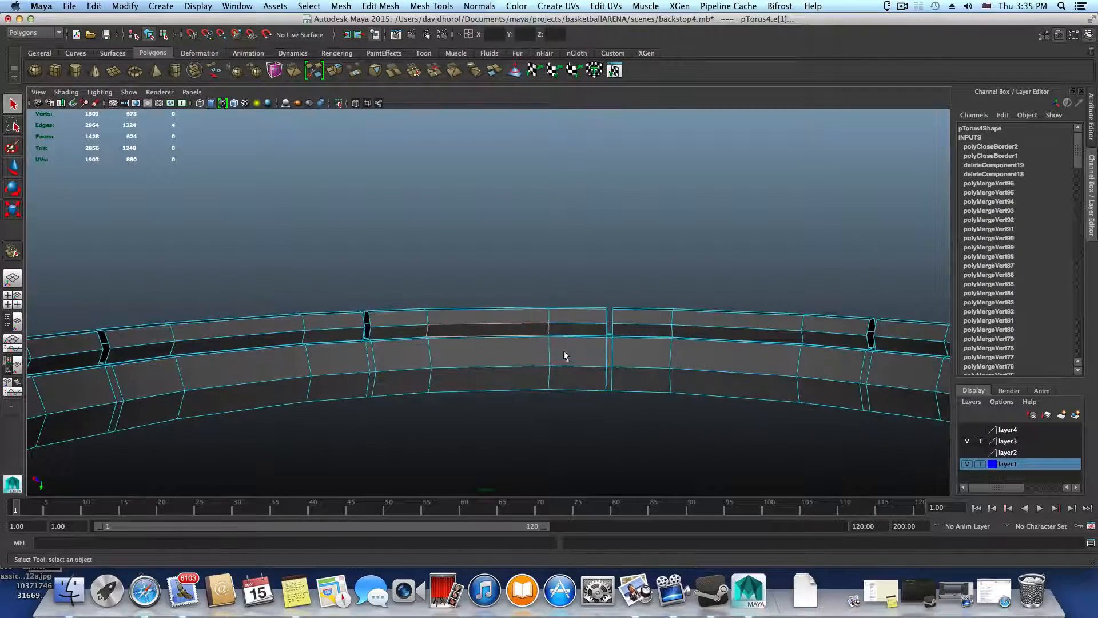
key("F8")
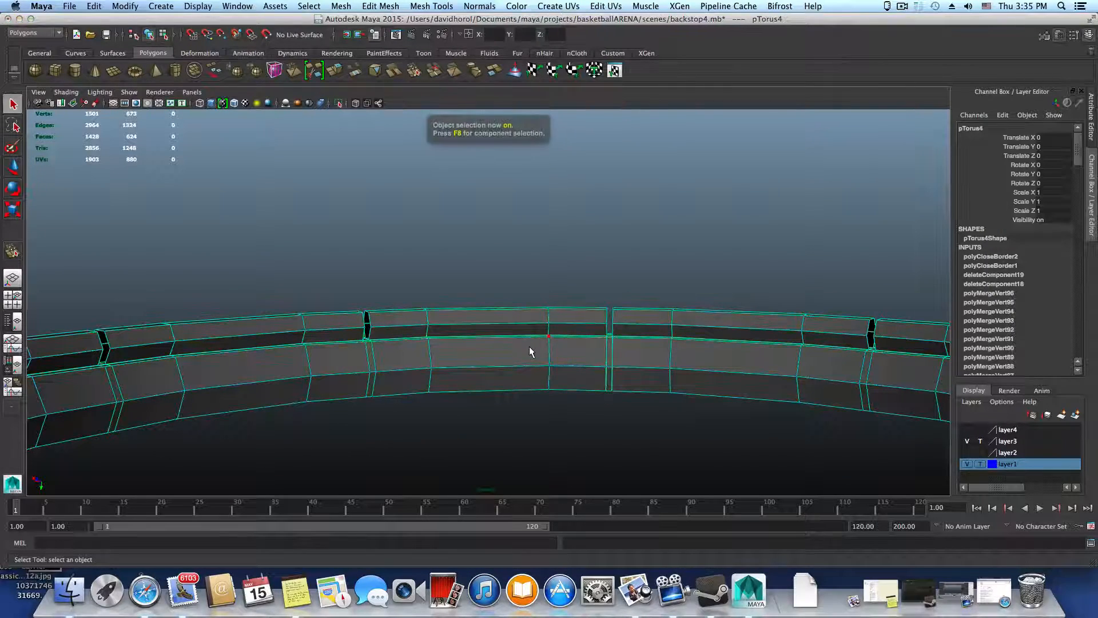
key("3")
left_click_drag(542, 362, 444, 378, "alt")
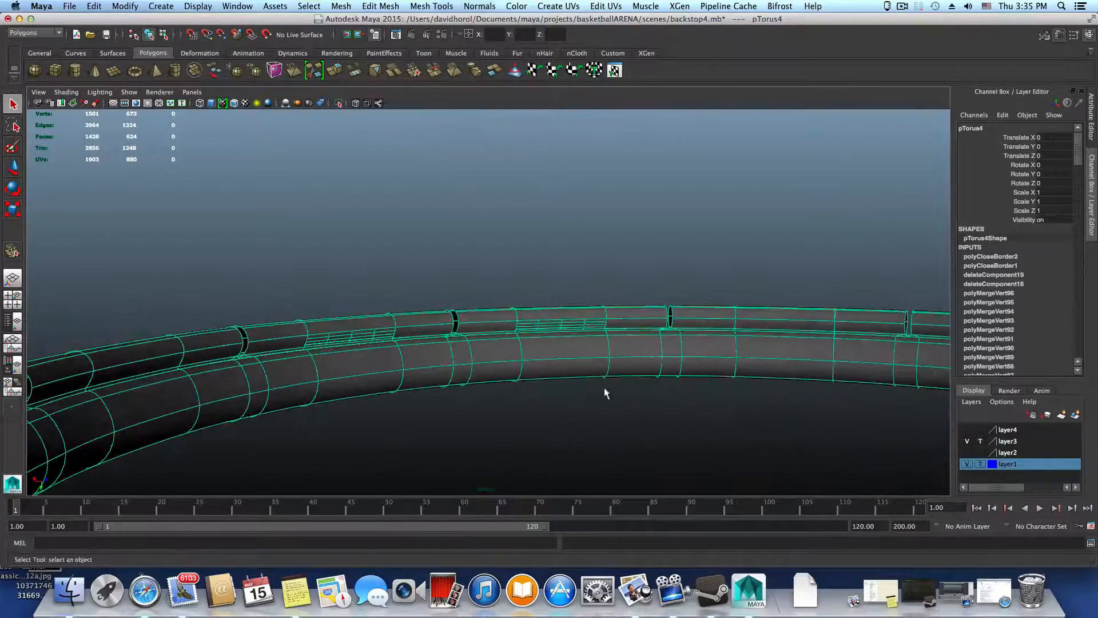
left_click_drag(606, 393, 341, 415, "alt")
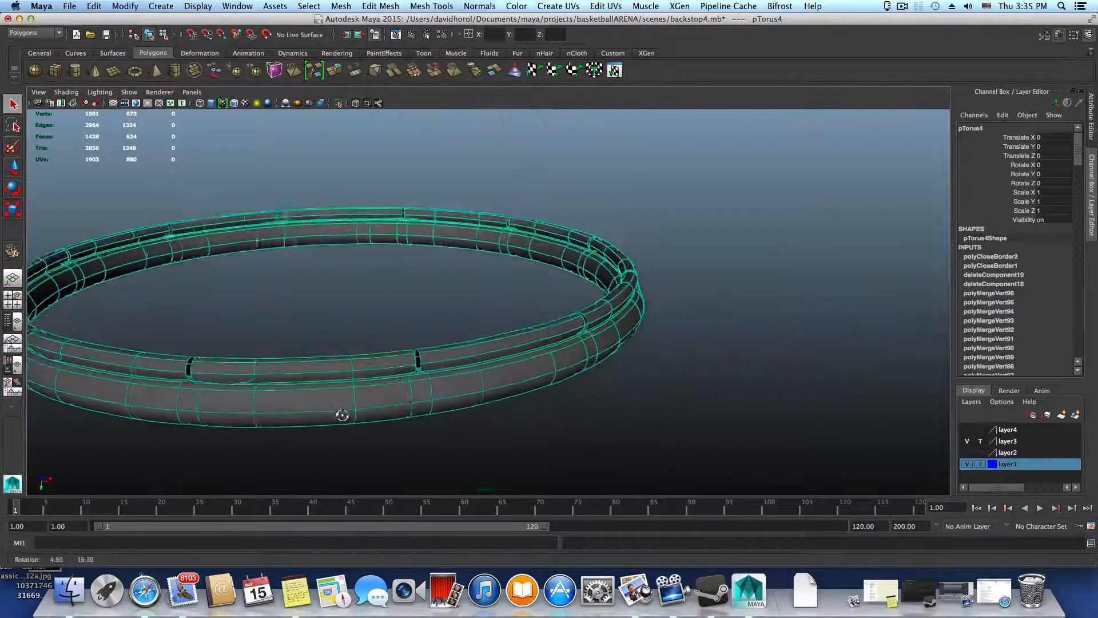
right_click_drag(341, 414, 569, 379, "alt")
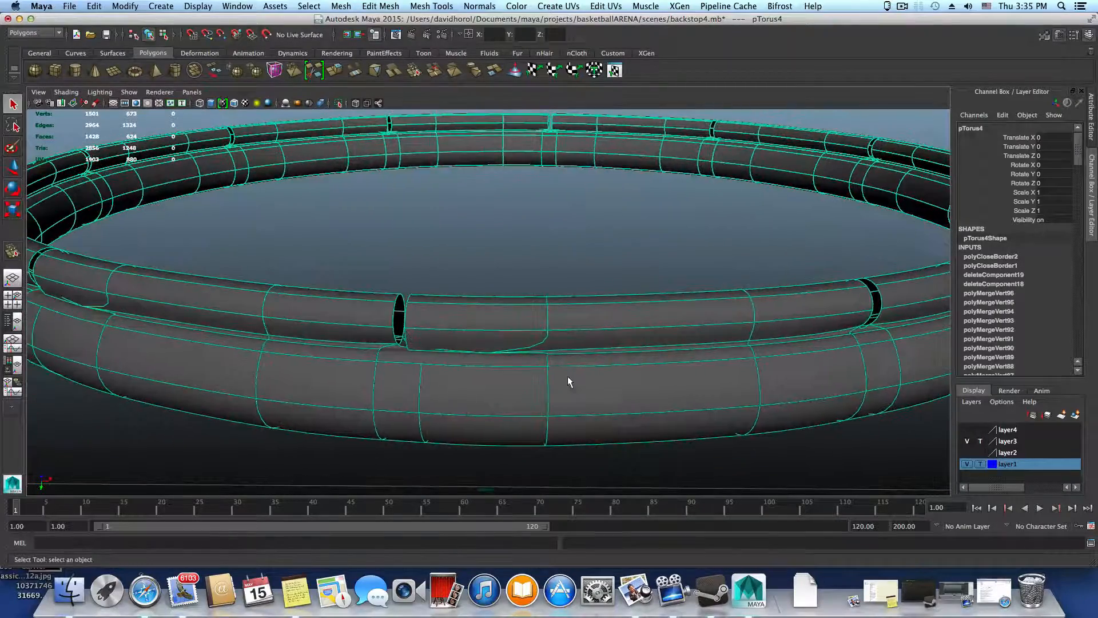
key("1")
key("3")
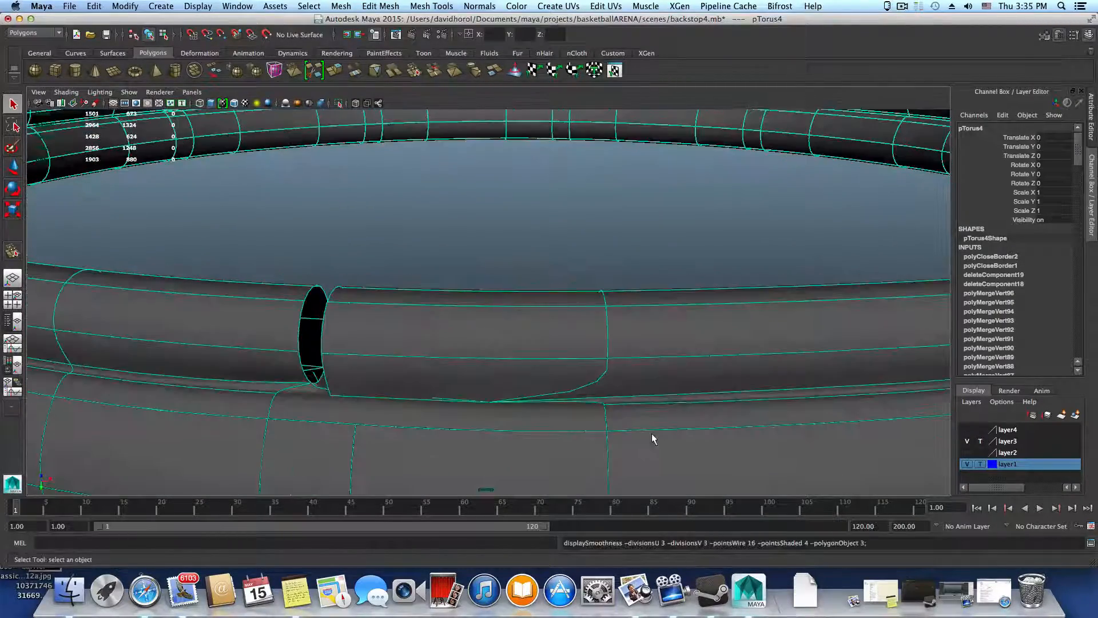
left_click_drag(507, 399, 564, 400, "alt")
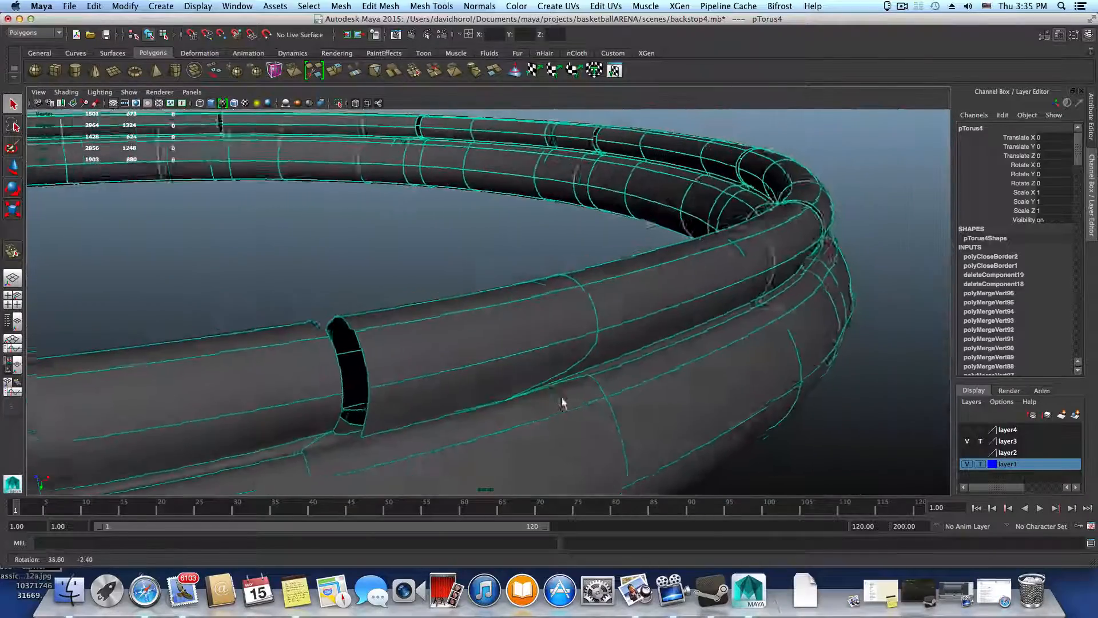
Try to merge the close vertices at the gap's lower corner with the Merge Vertex Tool in unsmoothed display, undoing each attempt
key("1")
right_click_drag(466, 429, 504, 400, "alt")
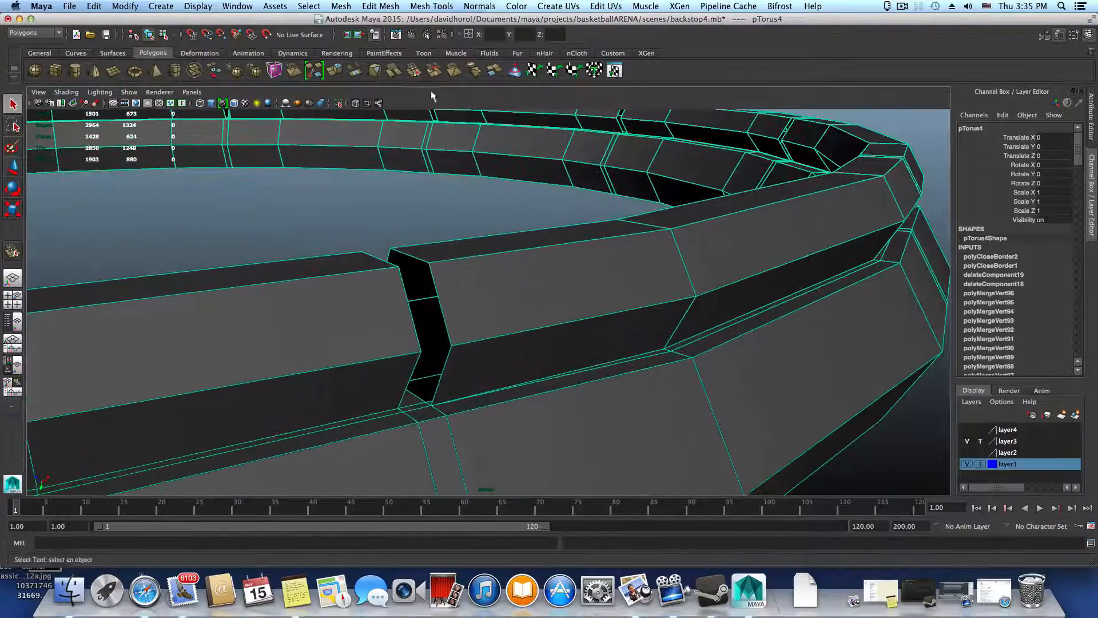
left_click(423, 6)
left_click(452, 160)
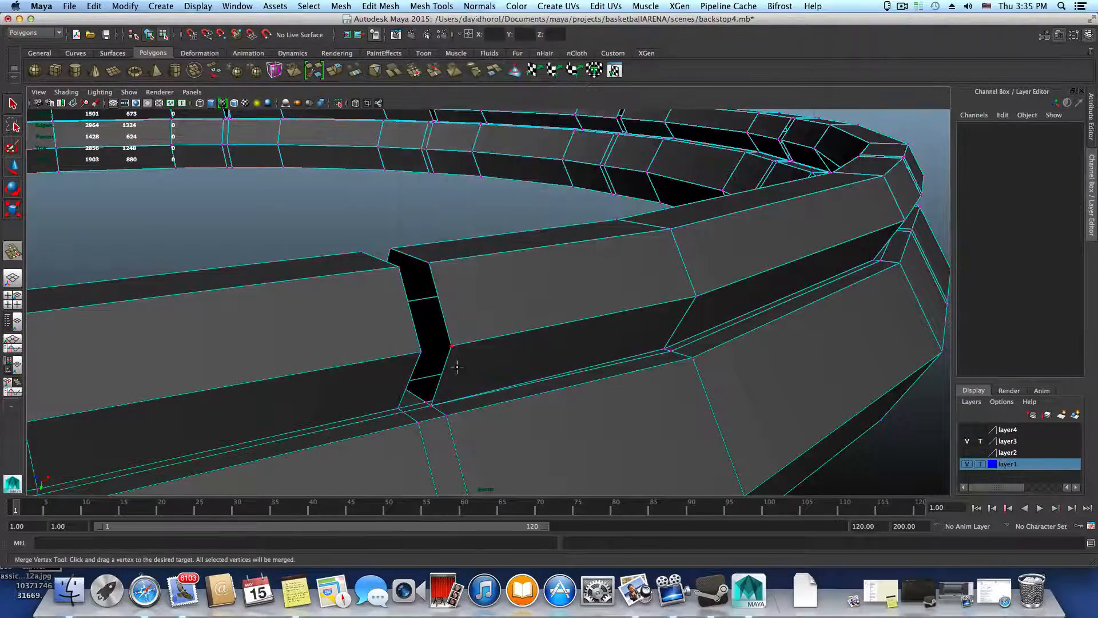
left_click_drag(426, 402, 430, 405)
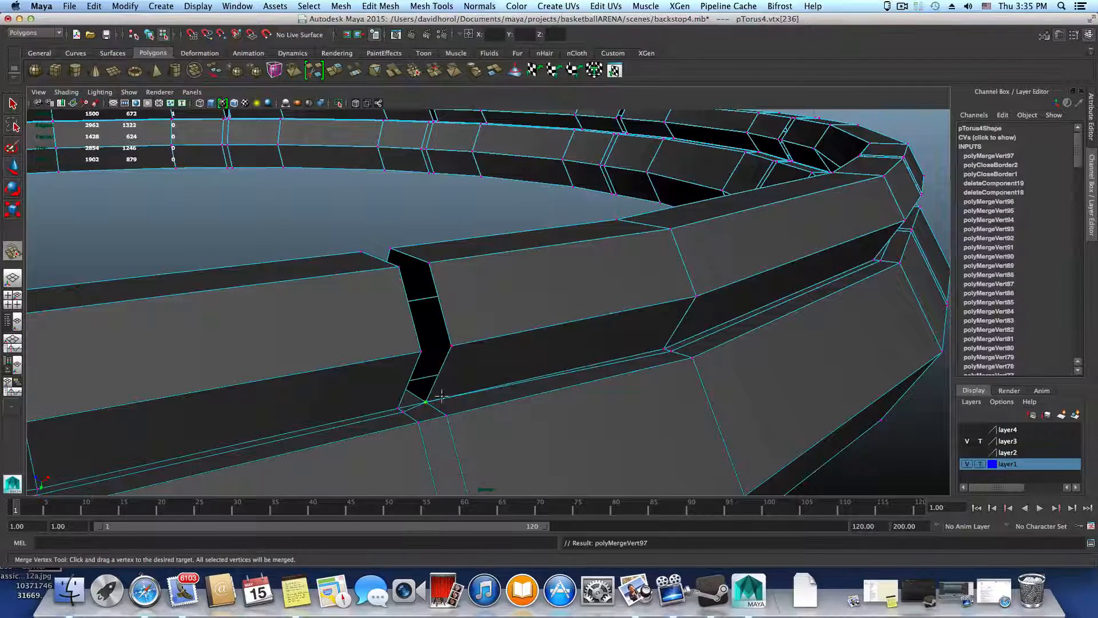
key("z")
left_click(430, 405)
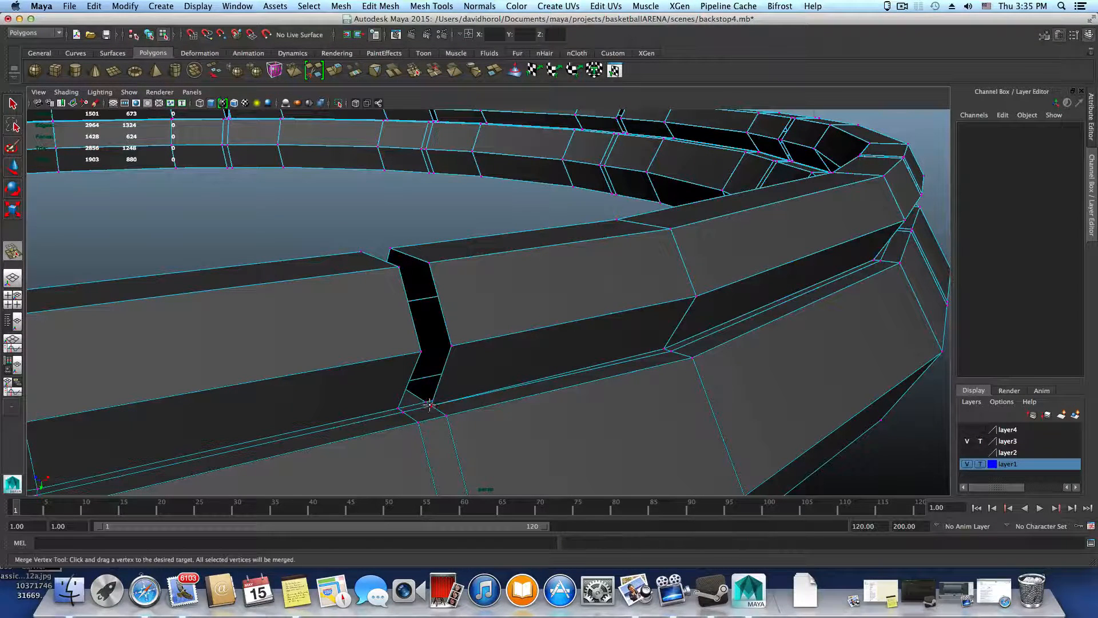
left_click_drag(428, 401, 430, 411)
key("z")
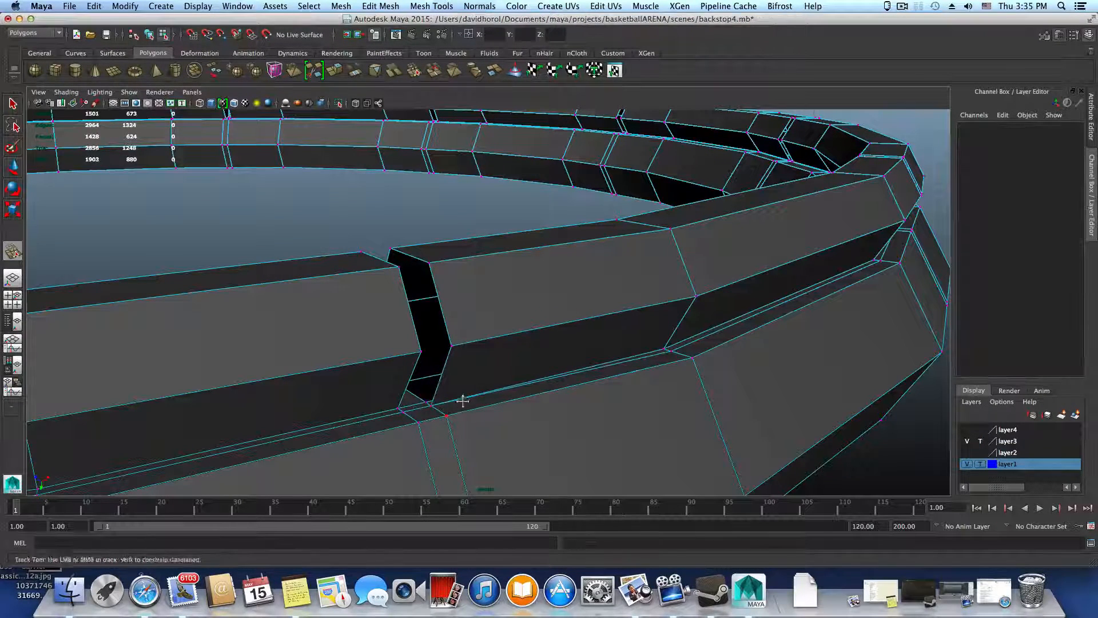
Select the shared vertex at the gap's lower corner in vertex mode and detach it
scroll(459, 400, "up", 10)
left_click_drag(630, 380, 573, 363, "alt")
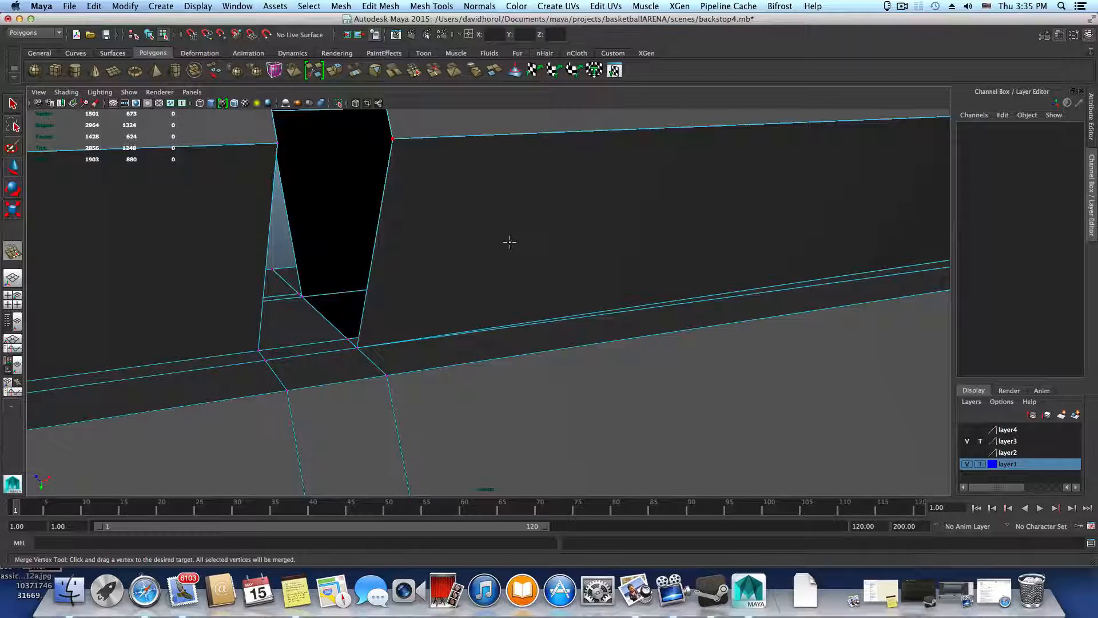
left_click(380, 6)
mouse_move(340, 7)
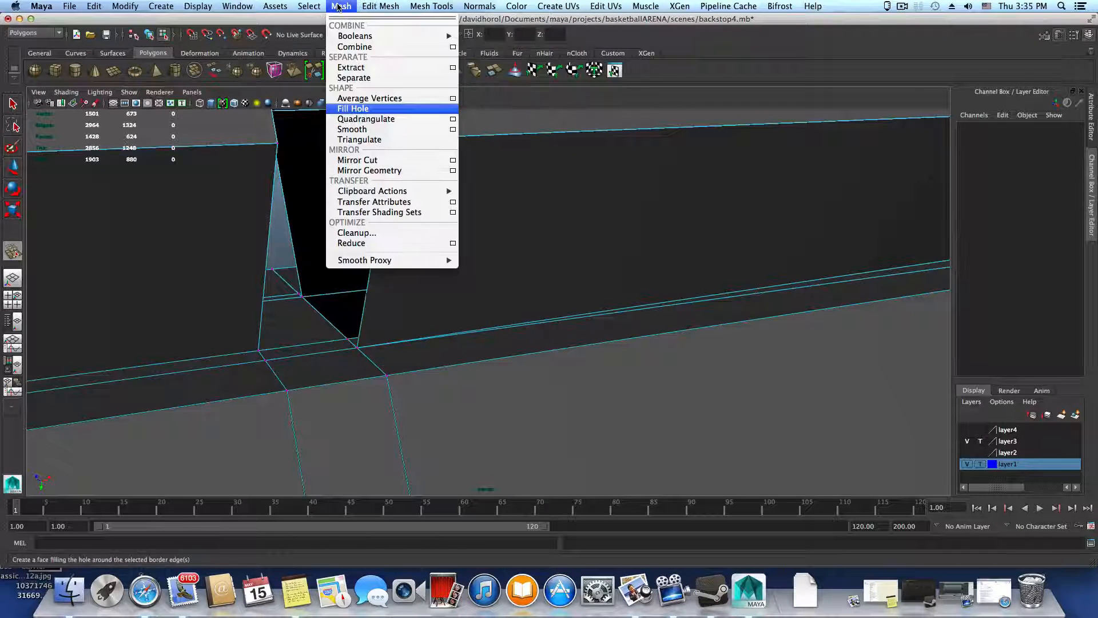
left_click(338, 477)
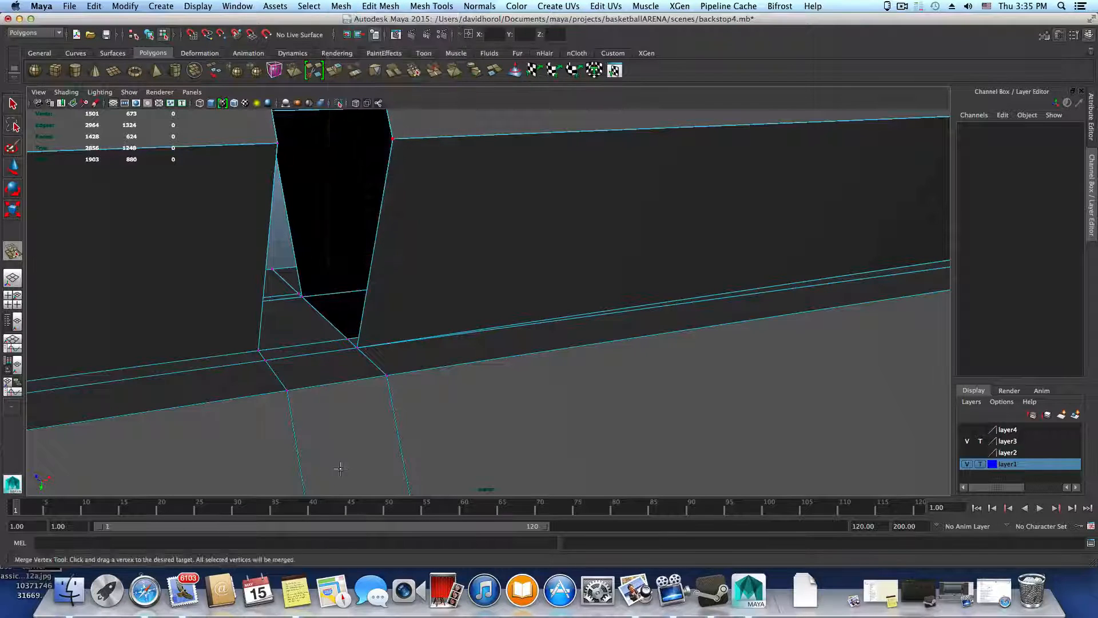
right_click(341, 435)
right_click(341, 435)
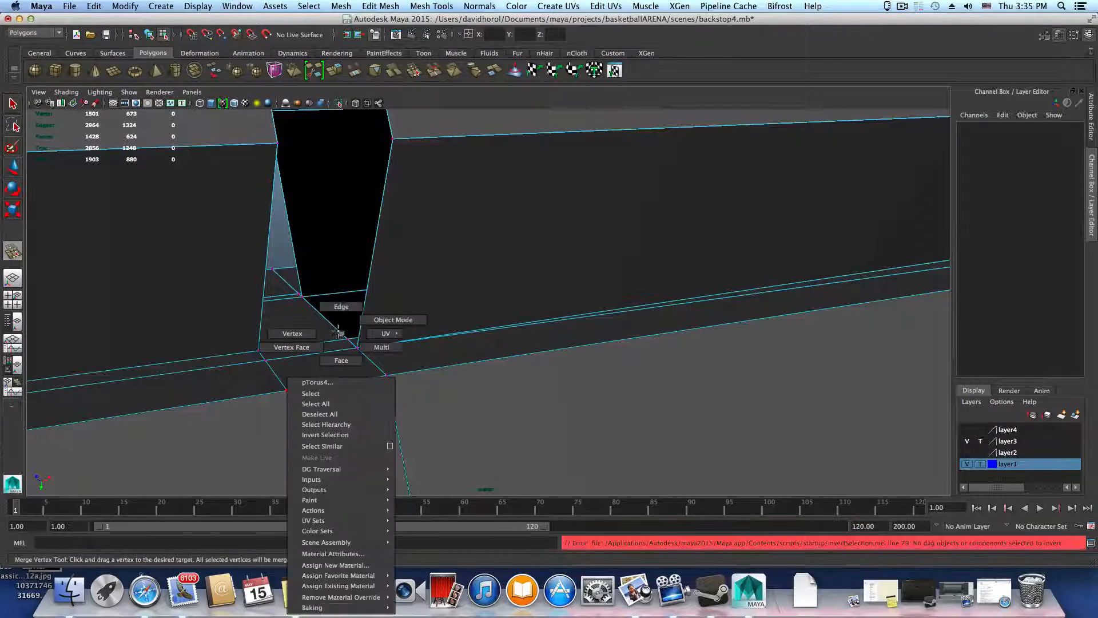
left_click(292, 334)
left_click(357, 348)
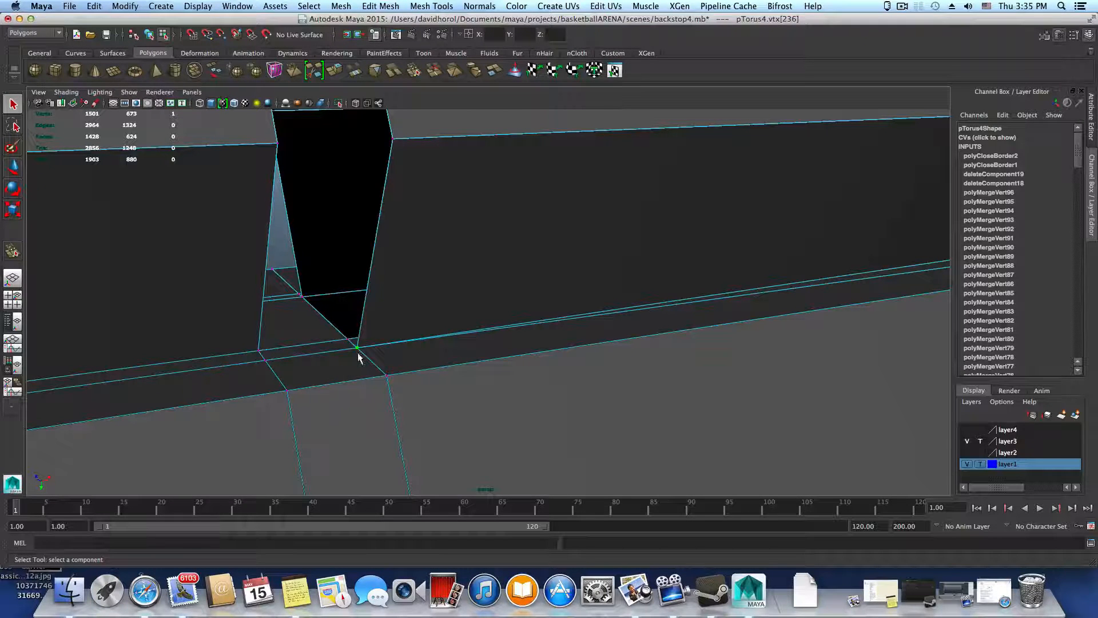
left_click(393, 5)
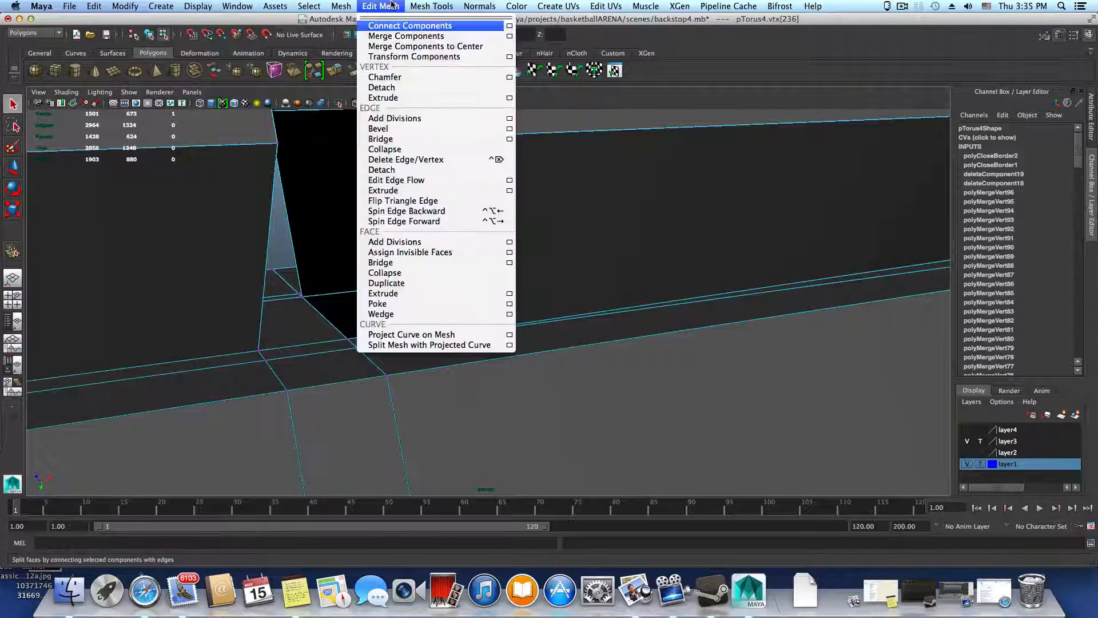
left_click(382, 87)
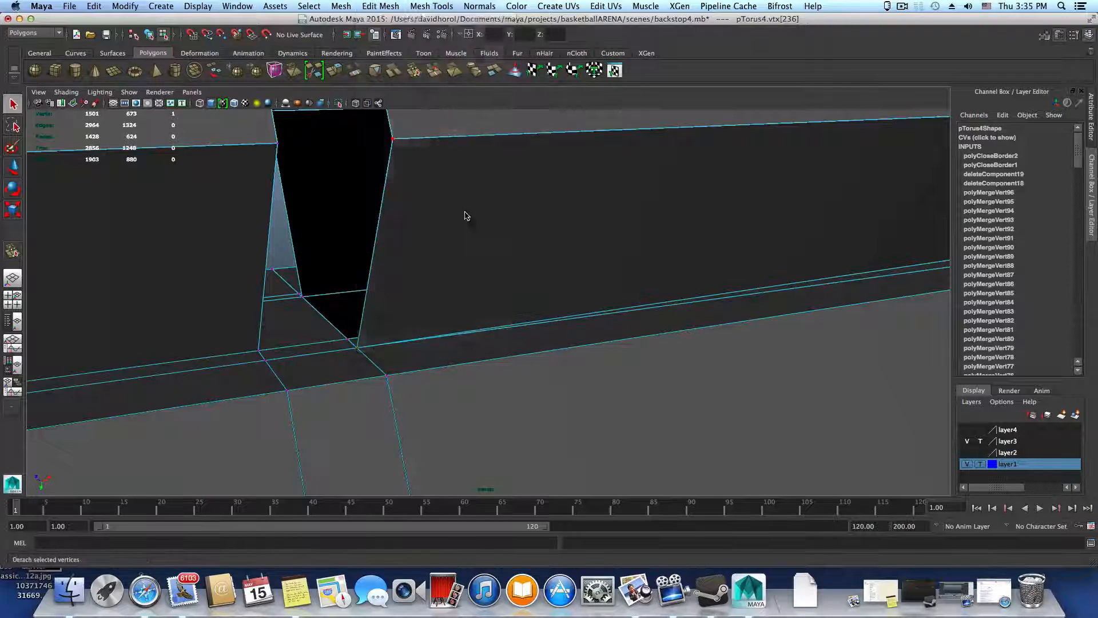
Move one of the detached corner vertices off the seam and merge it with the adjacent vertex at the gap's base
left_click(358, 347)
key("w")
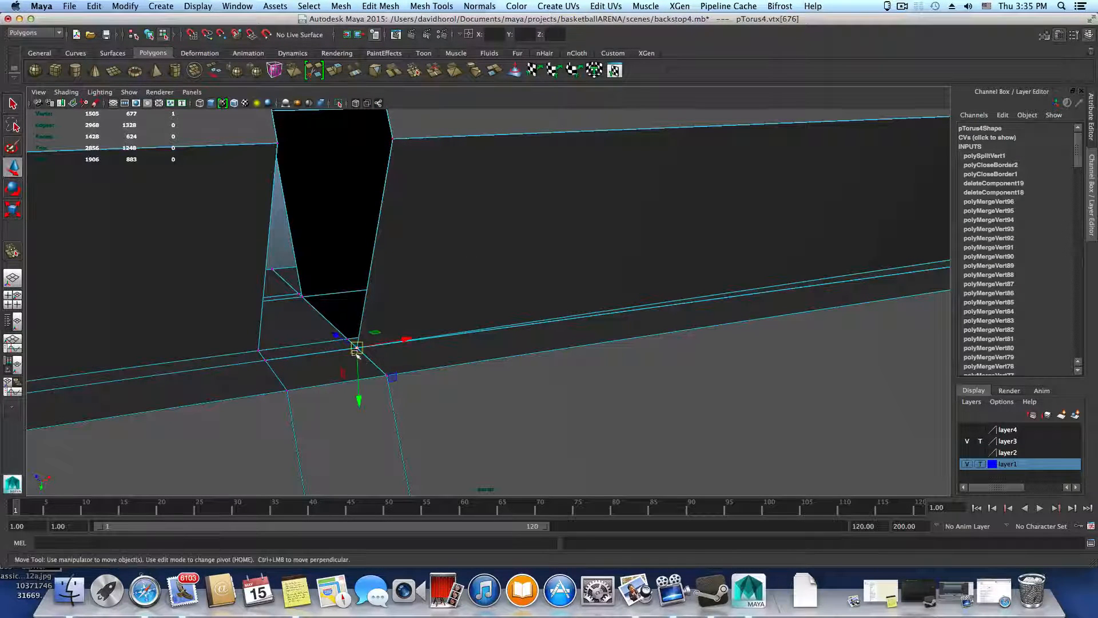
left_click_drag(359, 399, 413, 375)
left_click(381, 5)
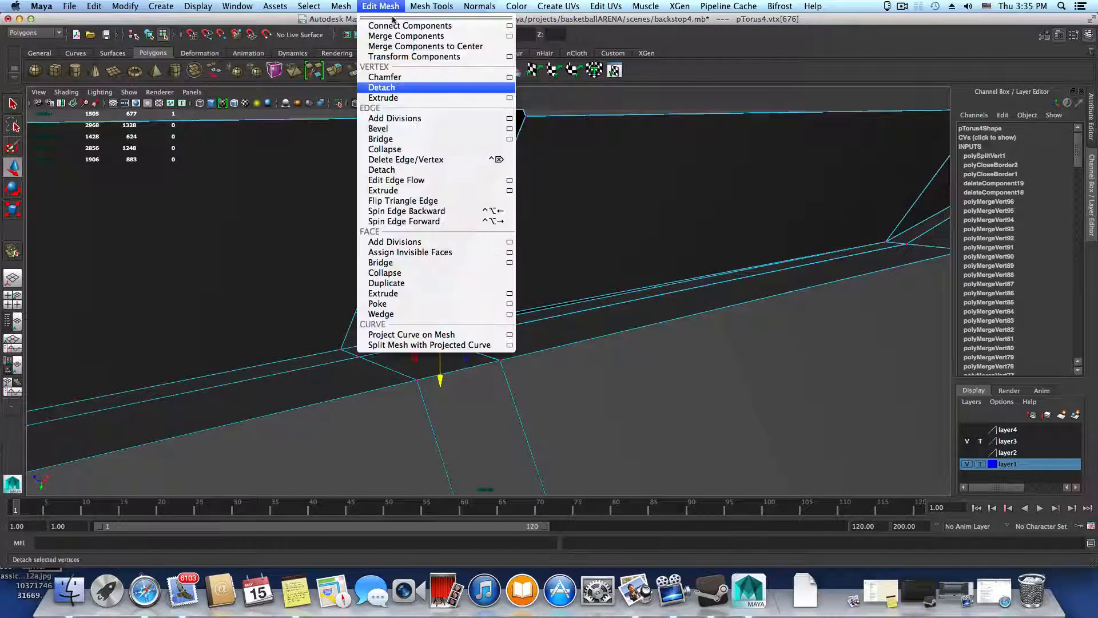
mouse_move(432, 6)
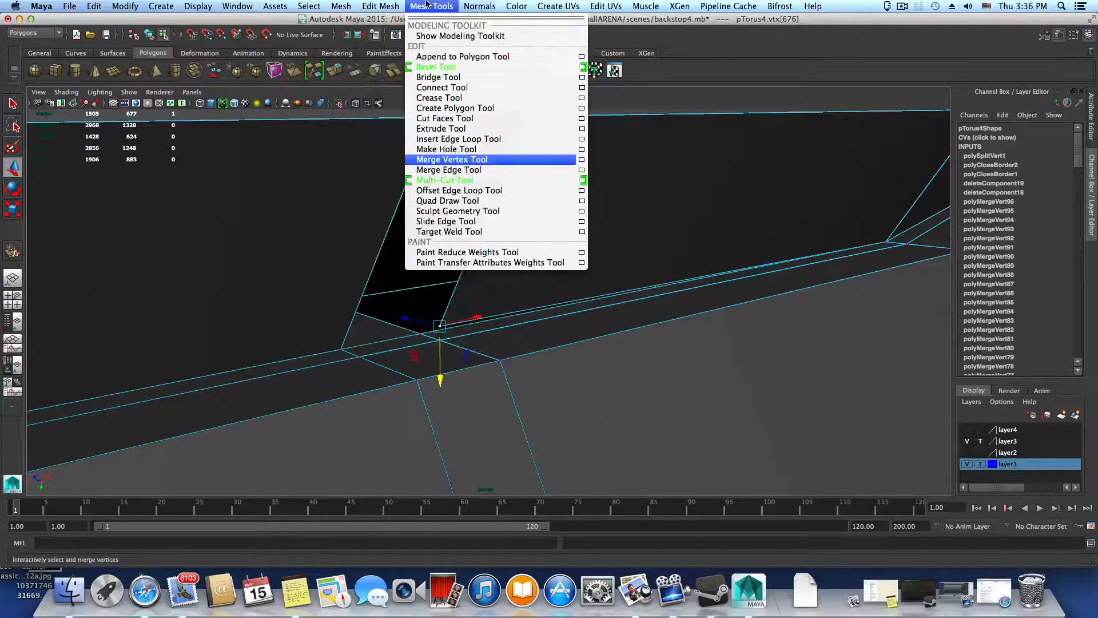
left_click(449, 160)
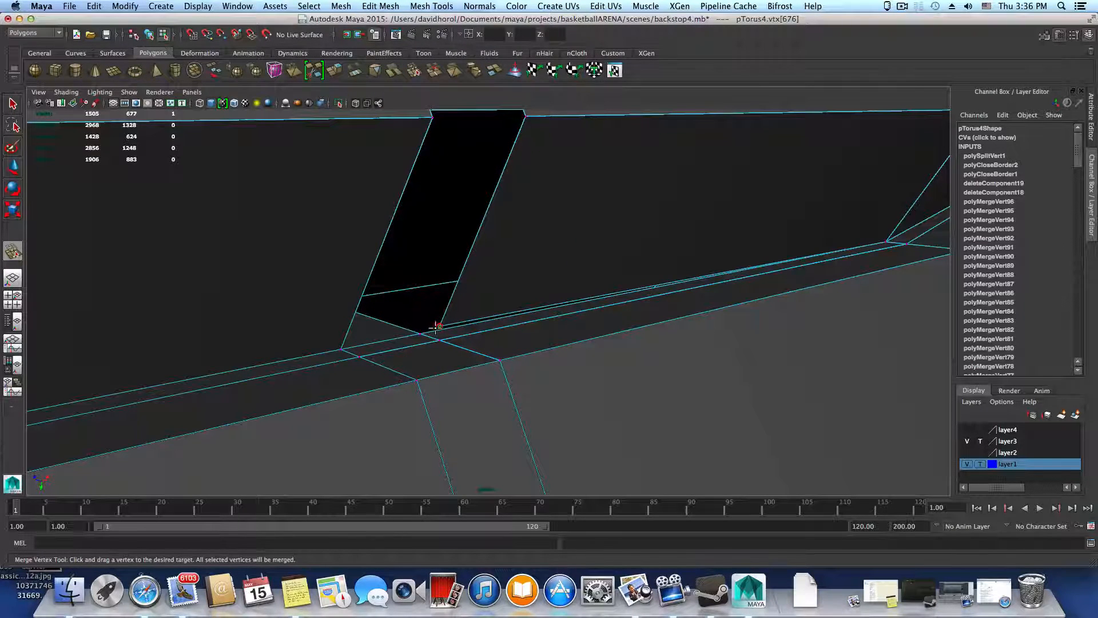
left_click_drag(422, 333, 420, 333)
Follow the seam from the reworked corner, preview the rim smoothed in object selection mode, and clear the selection
left_click_drag(667, 284, 660, 273, "alt")
middle_click_drag(660, 273, 407, 313, "alt")
left_click_drag(604, 334, 292, 320, "alt")
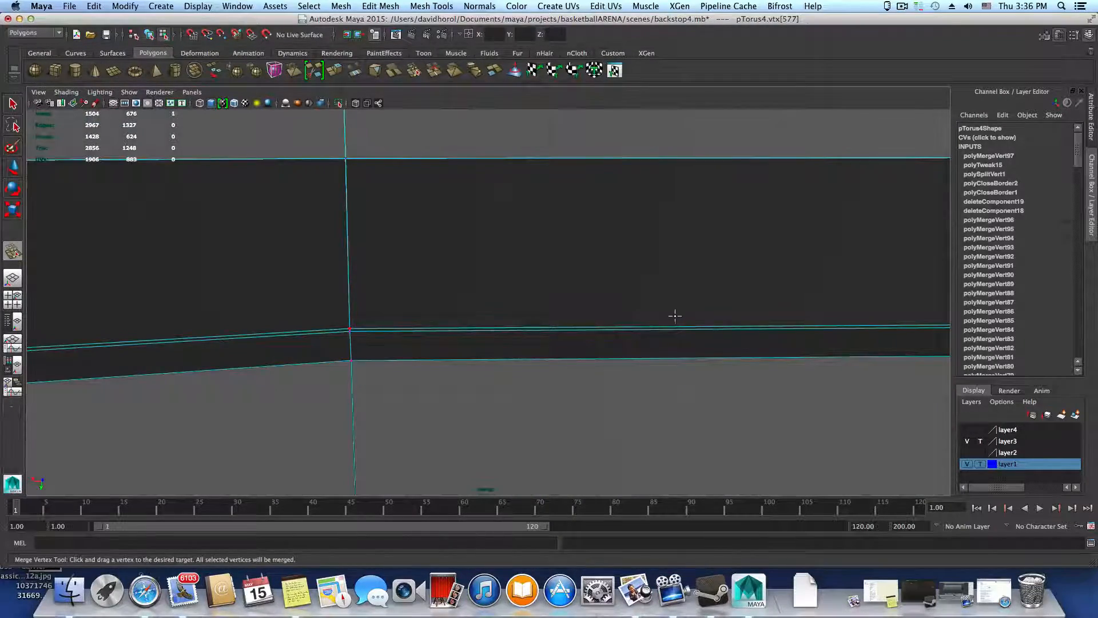
key("F8")
scroll(675, 315, "down", 5)
key("3")
scroll(686, 307, "down", 5)
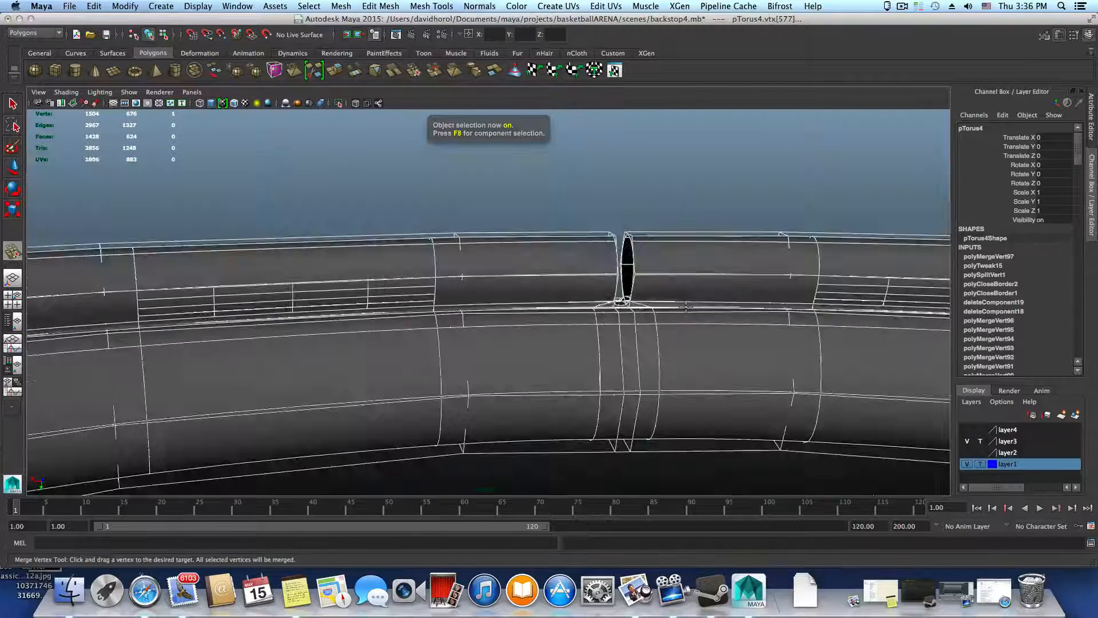
key("F8")
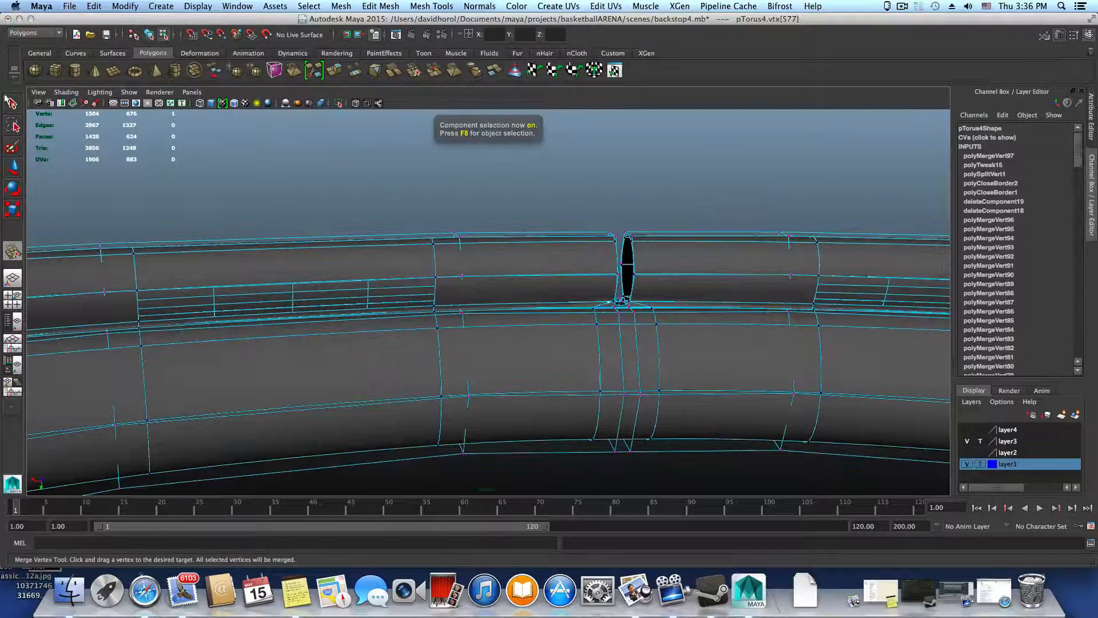
left_click(13, 104)
left_click(307, 175)
key("F8")
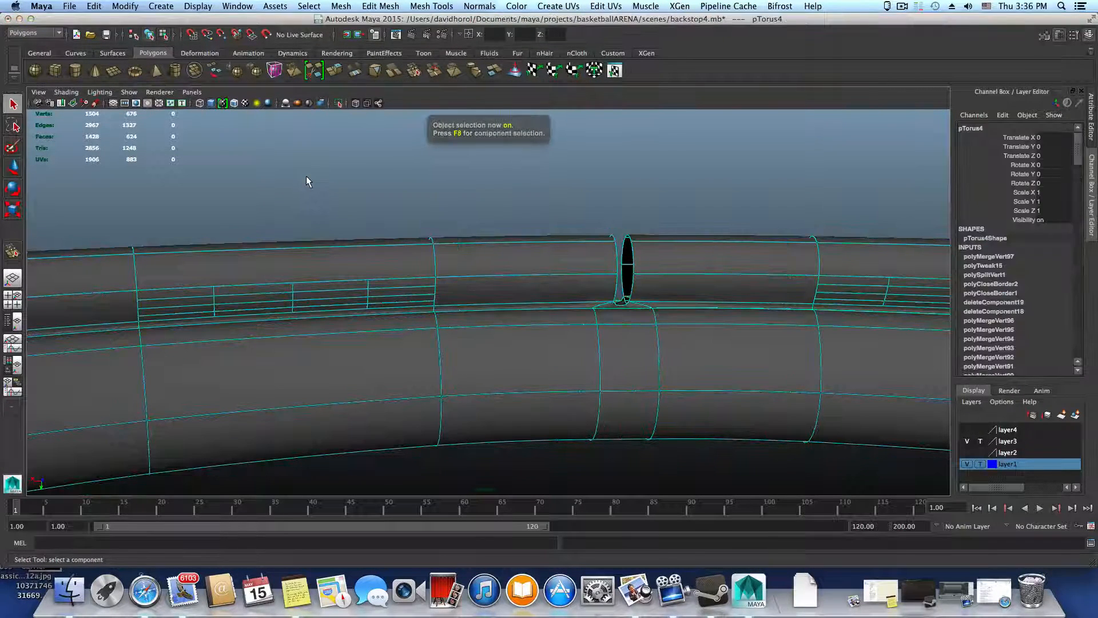
left_click(307, 176)
Detach the shared vertex at the lower corner of the rim gap, working on the unsmoothed mesh
left_click_drag(583, 232, 425, 276, "alt")
left_click(425, 275)
left_click_drag(554, 275, 607, 320, "alt")
right_click_drag(606, 321, 813, 360, "alt")
key("1")
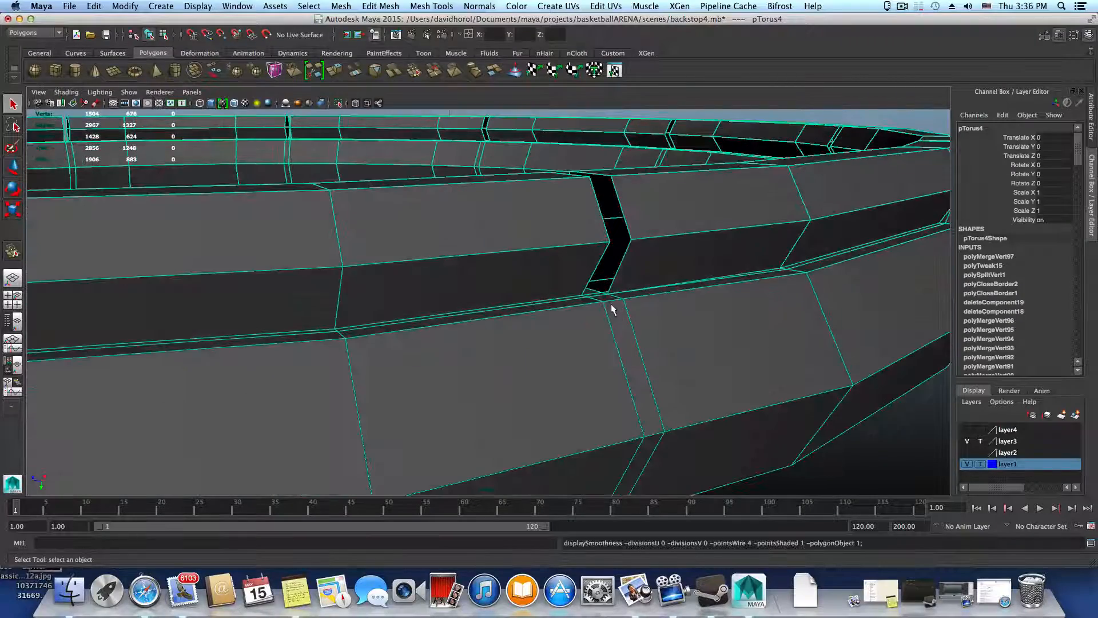
right_click_drag(611, 304, 786, 384, "alt")
middle_click_drag(786, 385, 496, 404, "alt")
right_click_drag(497, 404, 578, 431, "alt")
right_click_drag(490, 339, 414, 347)
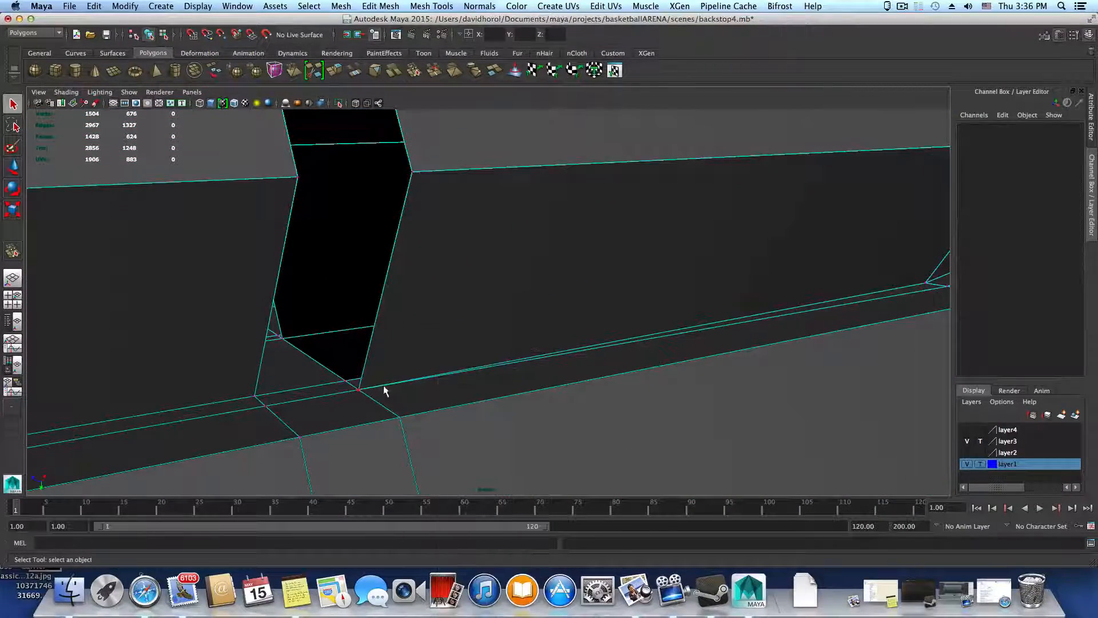
left_click(356, 390)
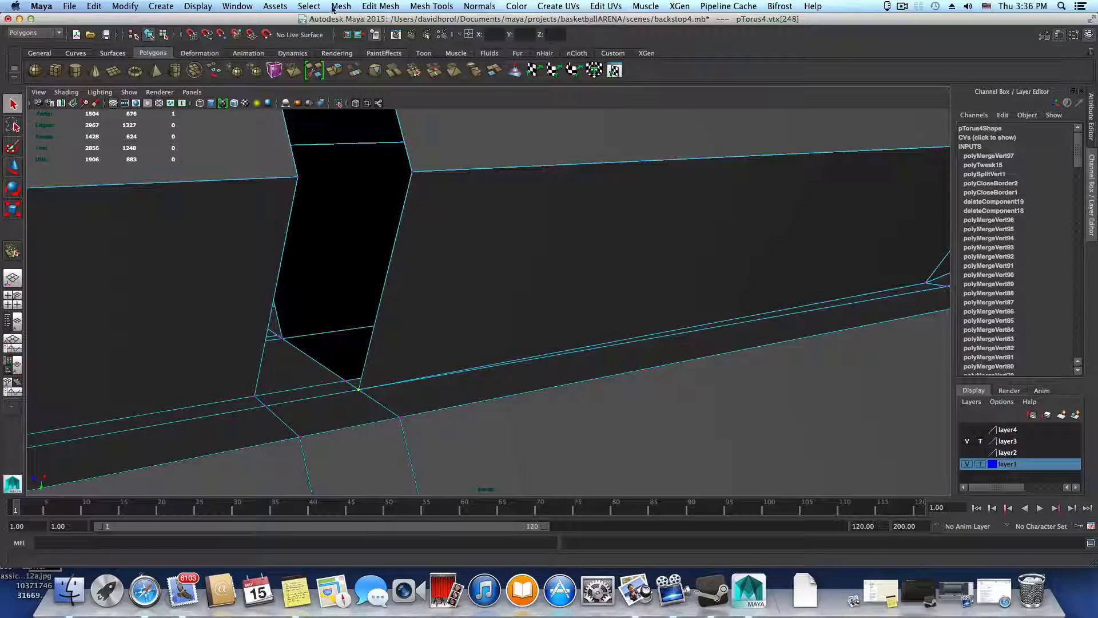
left_click(376, 5)
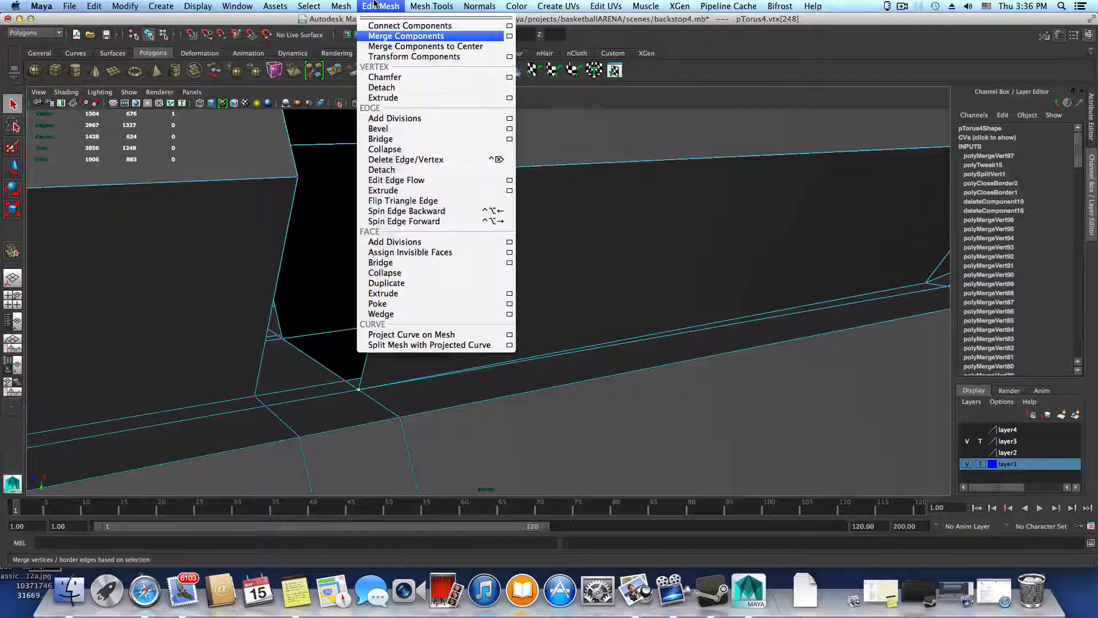
left_click(382, 87)
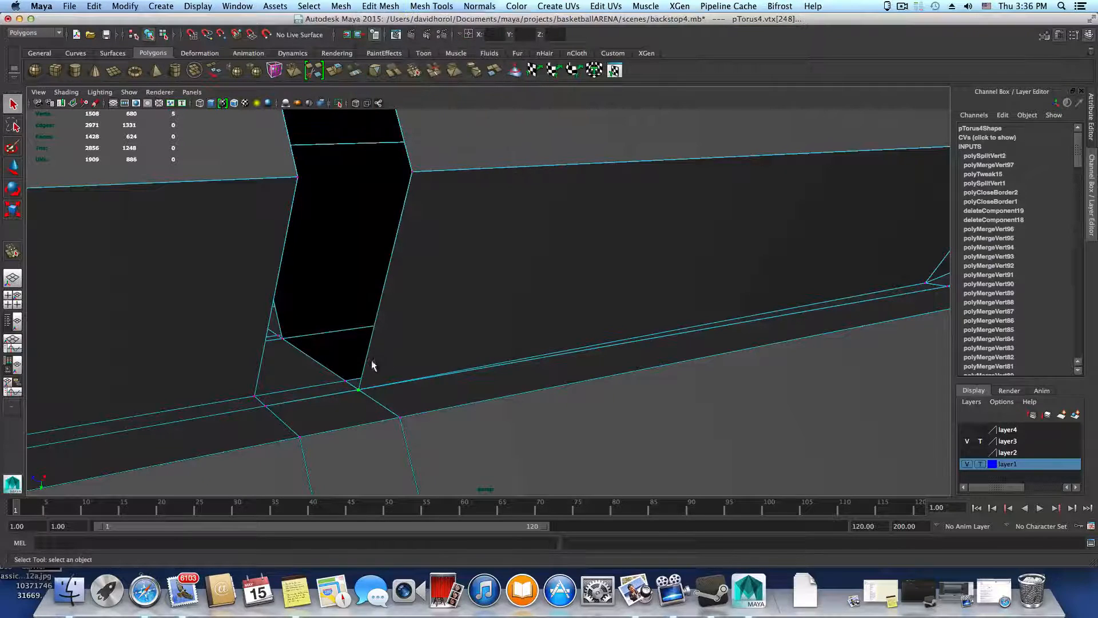
Try moving one of the detached corner vertices up off the seam, then undo the move
key("w")
left_click_drag(361, 439, 359, 435)
key("super+z")
left_click(400, 417)
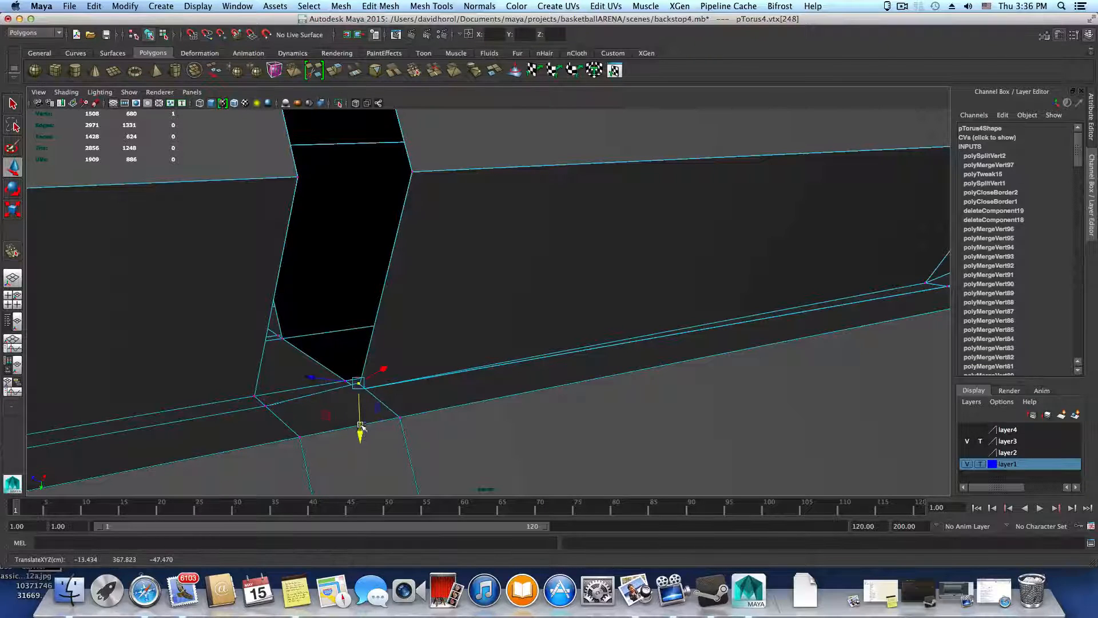
key("super+z")
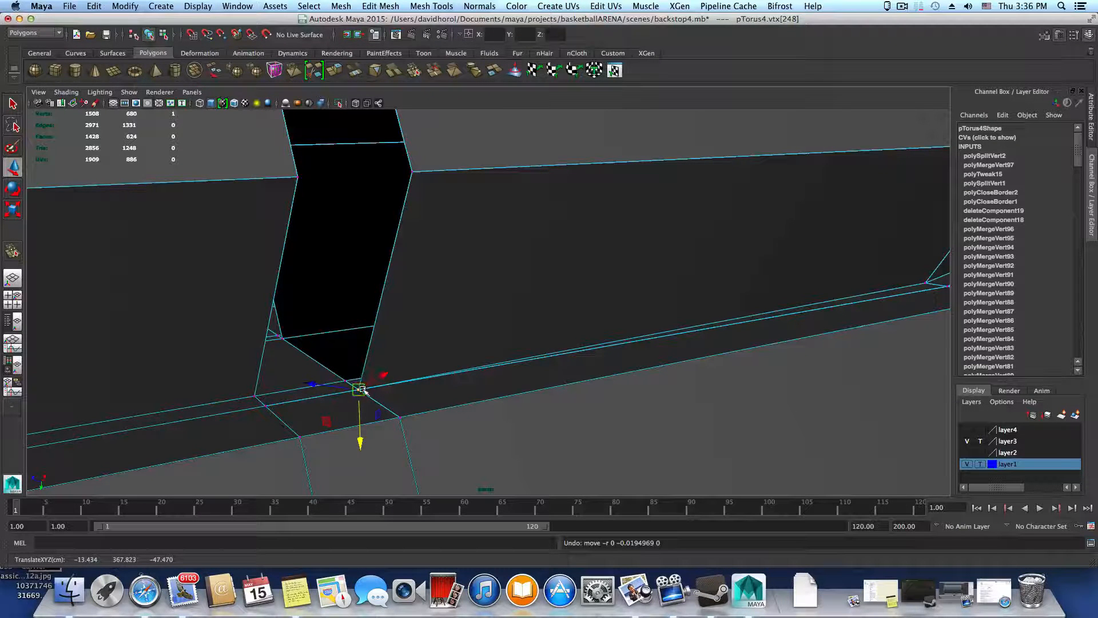
Raise the other detached corner vertex slightly above the seam and merge it with the adjacent vertex at the gap's base
left_click(361, 388)
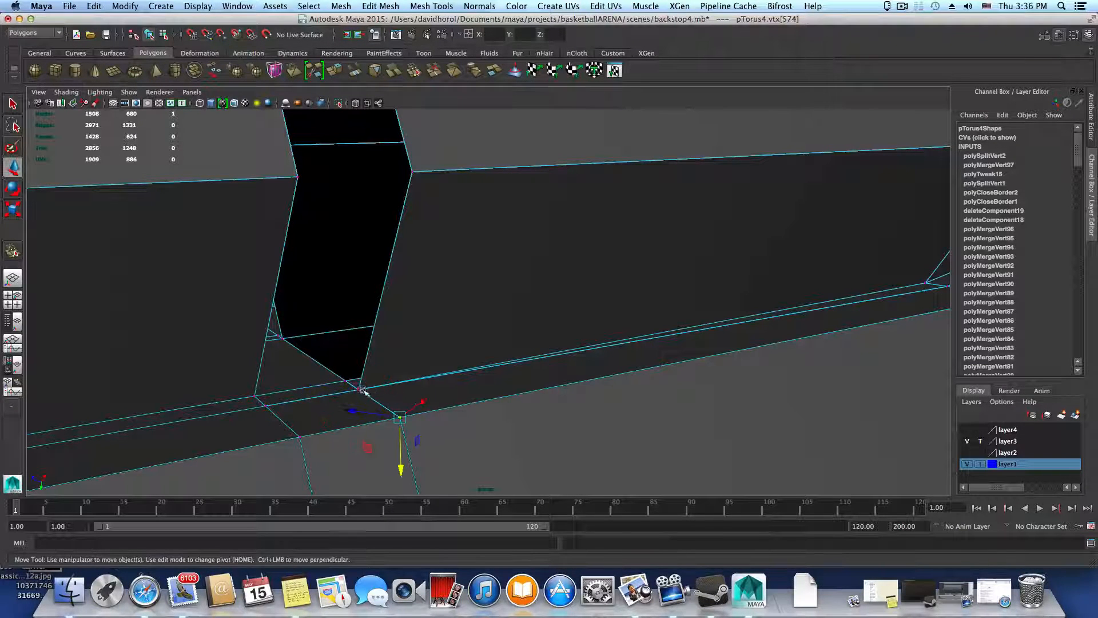
left_click_drag(361, 442, 359, 428)
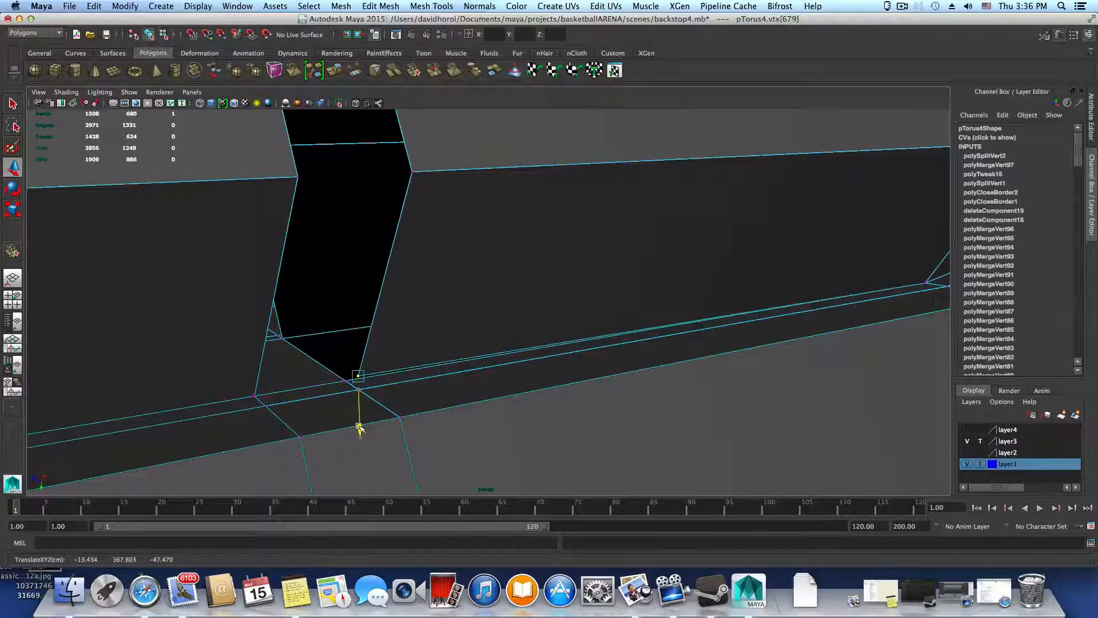
left_click(431, 5)
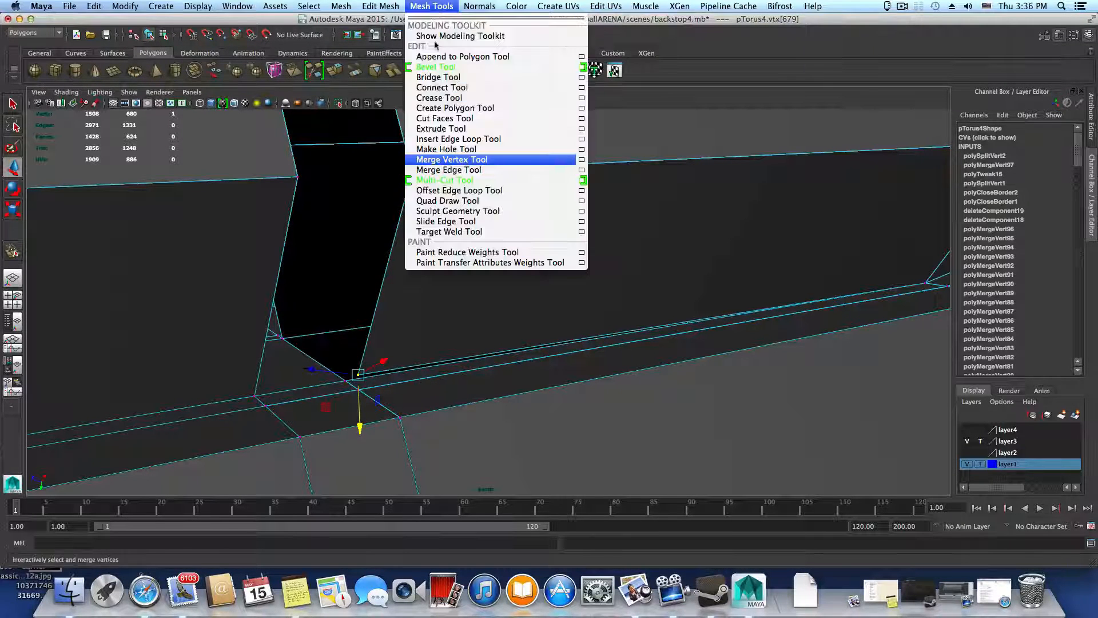
left_click(452, 160)
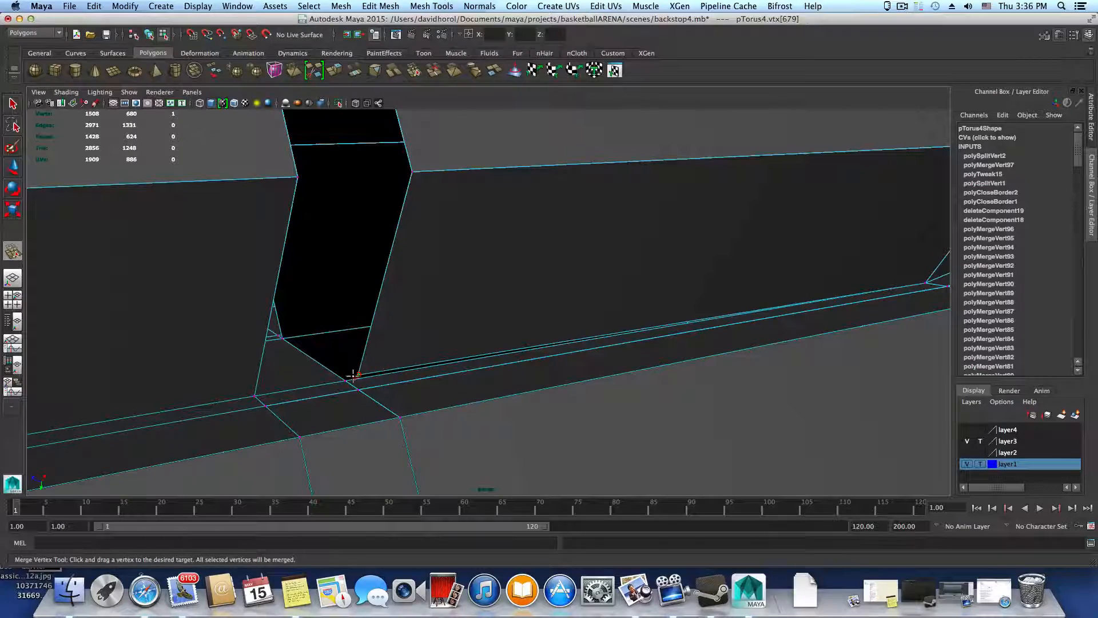
left_click_drag(346, 377, 345, 379)
Return to object selection mode, preview the rim smoothed around the reworked gap, and clear the selection
left_click_drag(407, 365, 454, 343, "alt")
middle_click_drag(455, 342, 112, 369, "alt")
left_click_drag(240, 384, 293, 360, "alt")
scroll(347, 312, "down", 3)
key("F8")
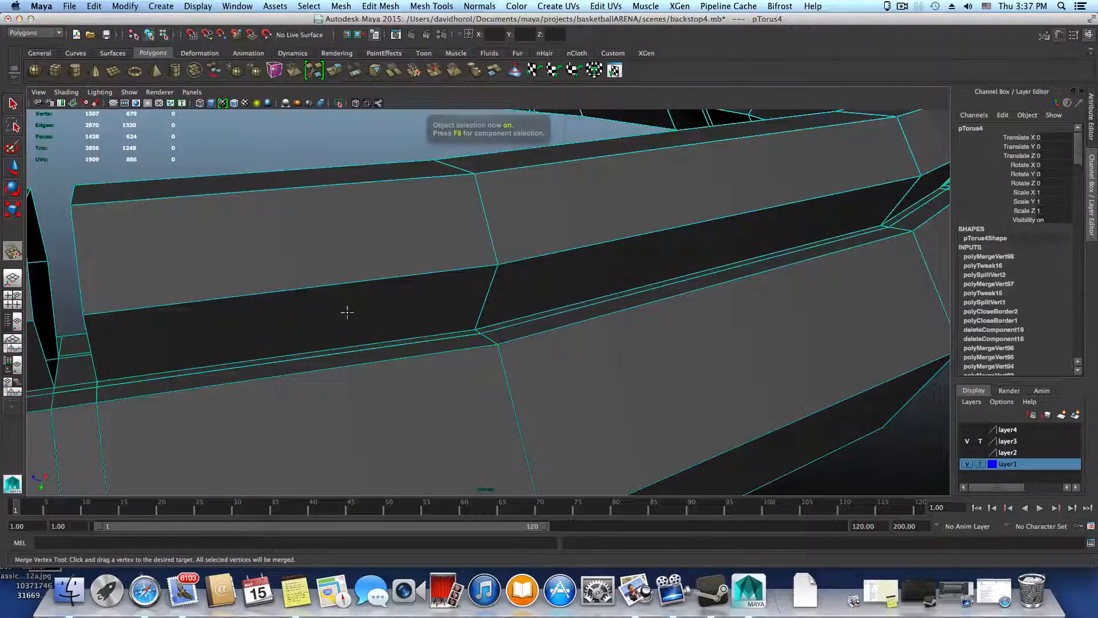
scroll(344, 309, "down", 3)
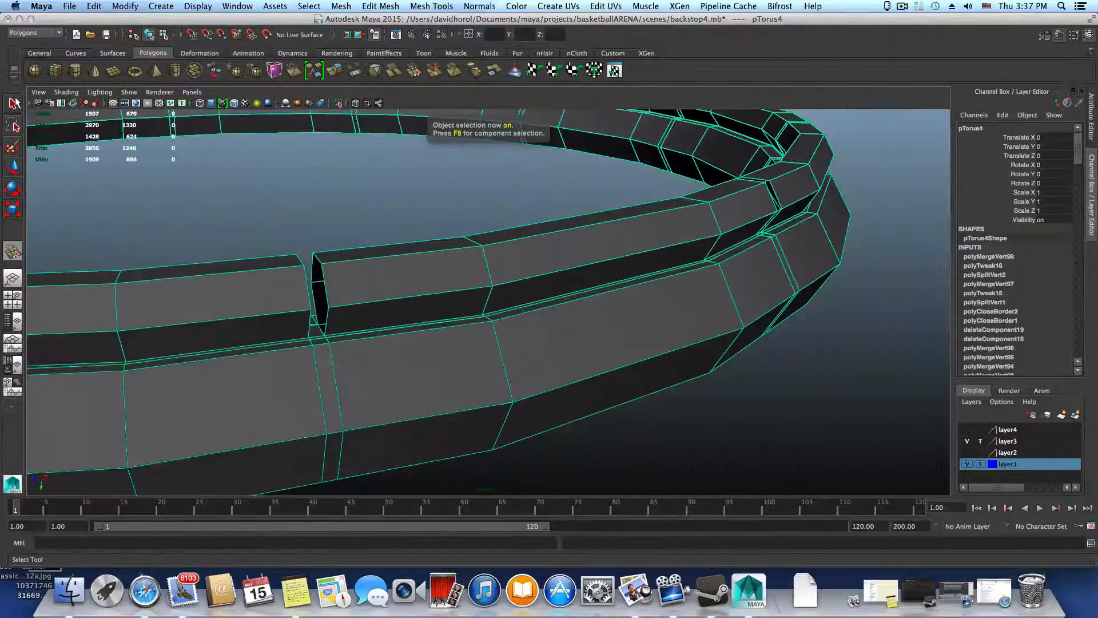
key("3")
left_click(678, 403)
left_click_drag(677, 399, 605, 418, "alt")
left_click_drag(582, 432, 592, 437, "alt")
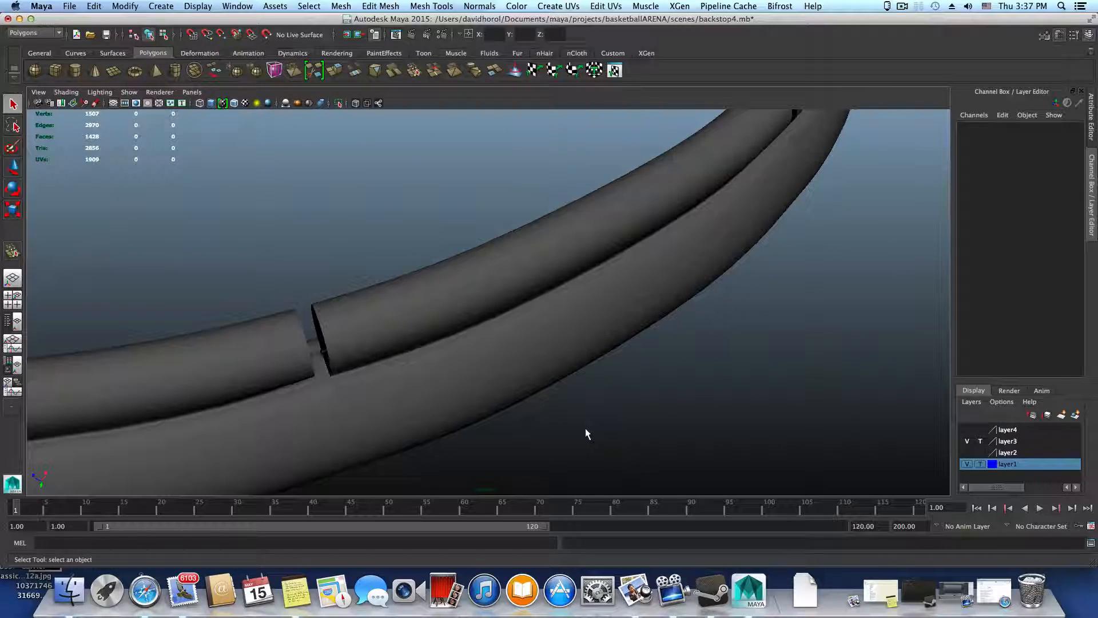
Reselect the rim in smoothed display and examine the gaps in the segmented ring along the seam
left_click(522, 383)
key("3")
left_click_drag(569, 403, 726, 321, "alt")
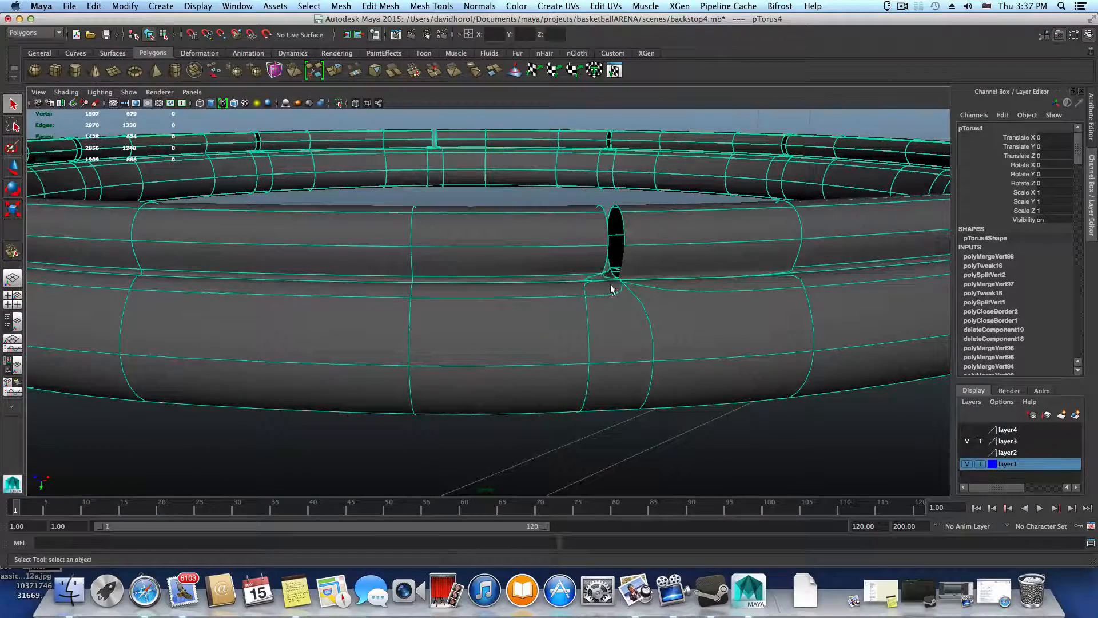
left_click_drag(609, 302, 518, 282, "alt")
right_click_drag(518, 282, 810, 352, "alt")
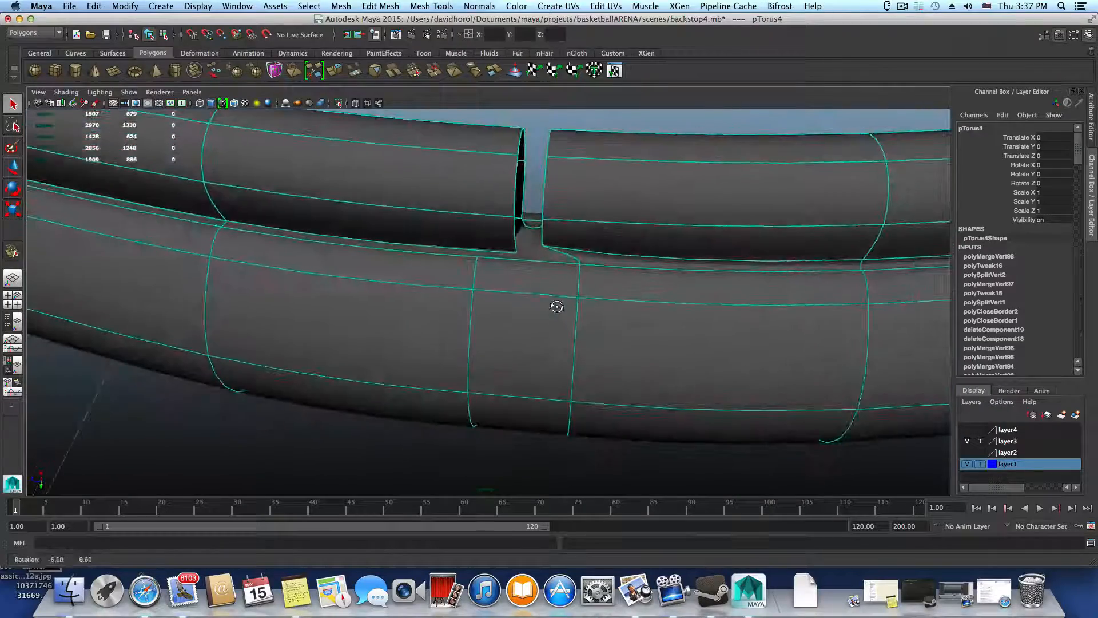
left_click_drag(557, 305, 517, 295, "alt")
right_click_drag(595, 326, 750, 358, "alt")
Compare the base and side walls of the gap in smoothed and unsmoothed display from several angles
left_click_drag(530, 277, 429, 365, "alt")
right_click_drag(432, 366, 650, 407, "alt")
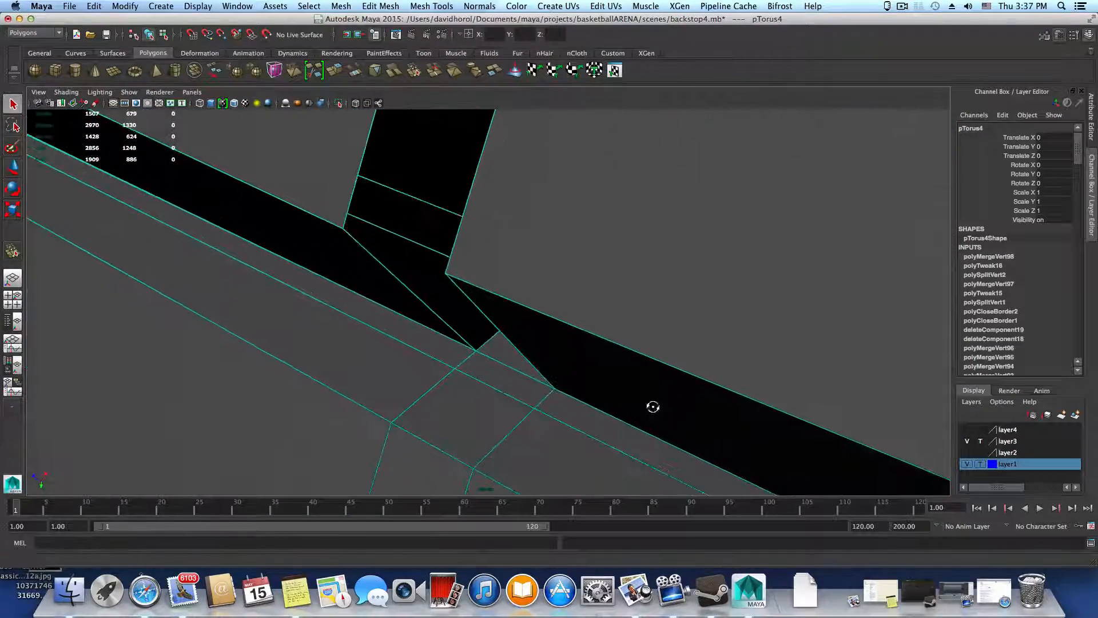
left_click_drag(652, 407, 684, 414, "alt")
left_click_drag(545, 366, 328, 331, "alt")
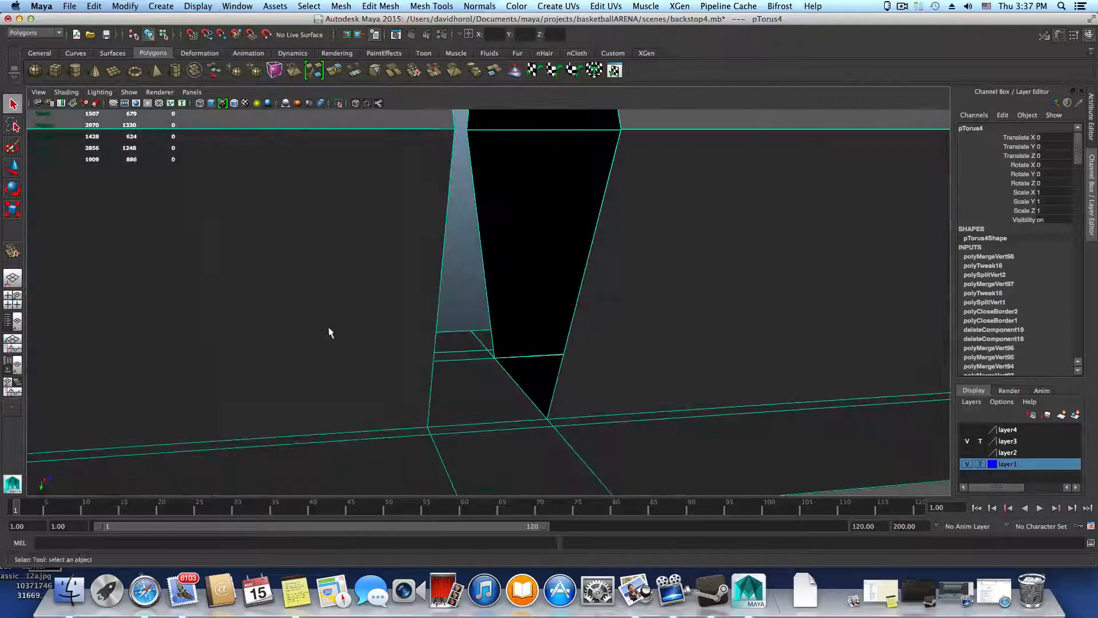
right_click_drag(329, 331, 441, 356, "alt")
middle_click_drag(486, 369, 421, 269, "alt")
key("3")
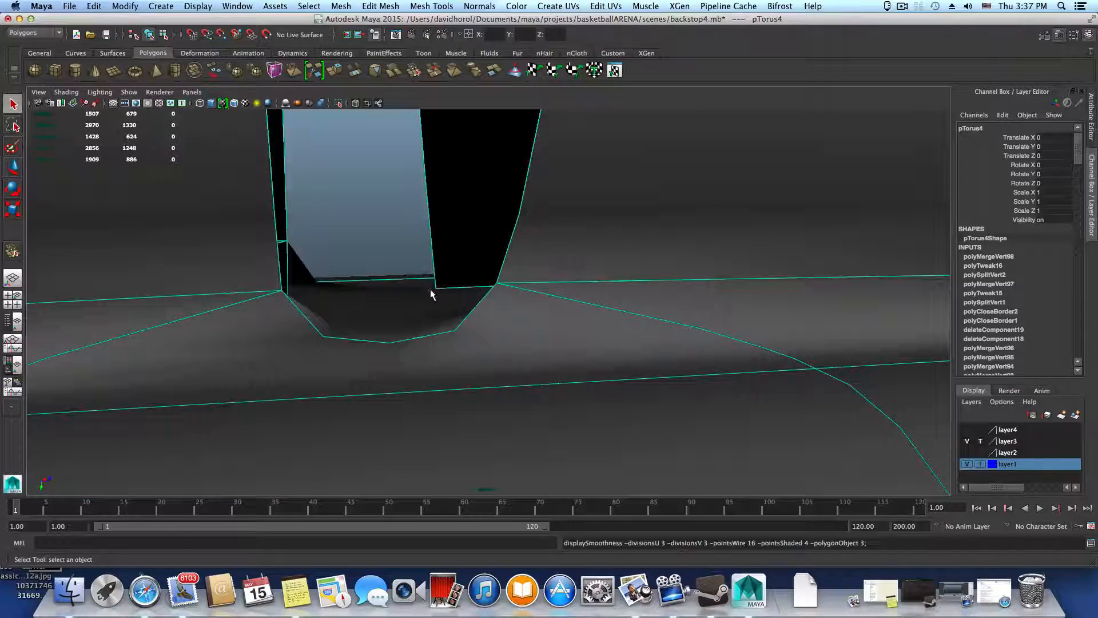
left_click_drag(432, 294, 447, 325, "alt")
key("1")
key("3")
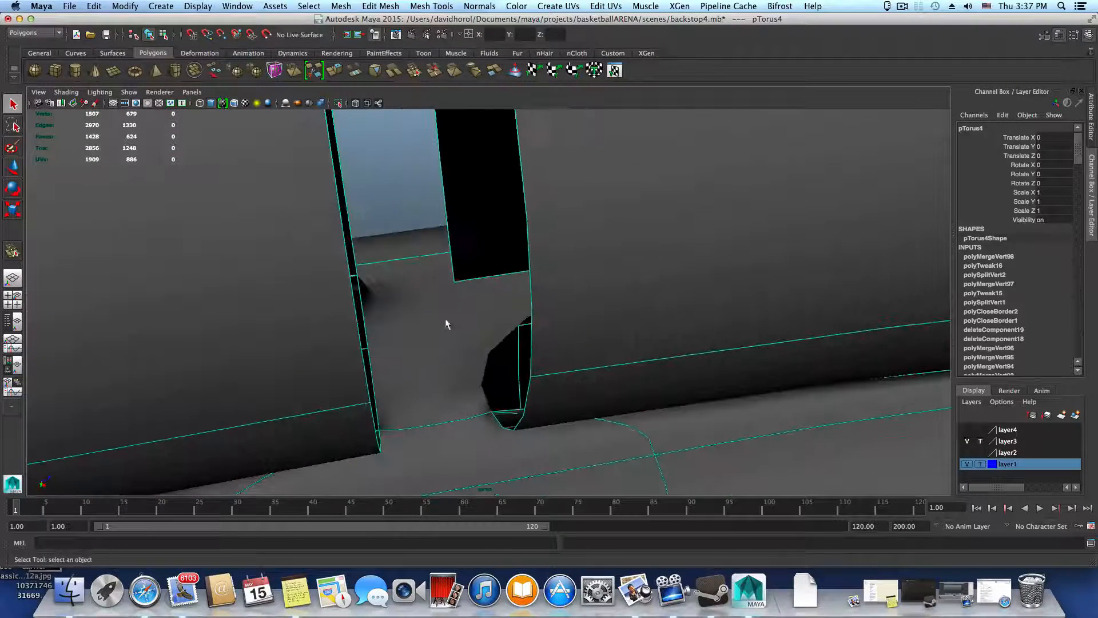
key("1")
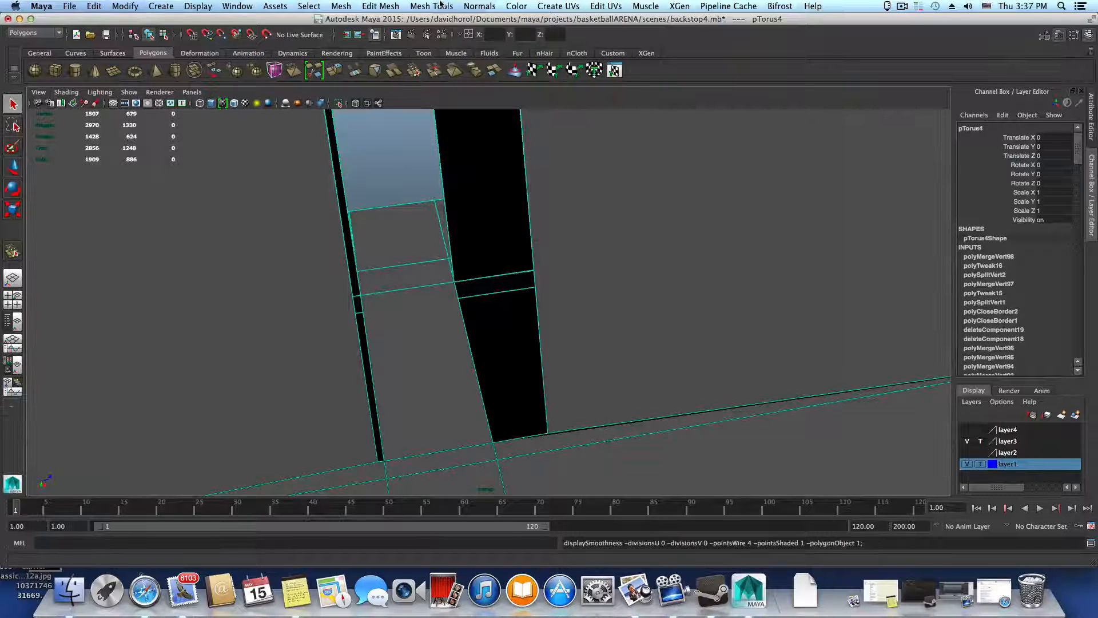
Activate the Merge Vertex Tool and check the vertices along the gap's wall in smoothed and unsmoothed display
left_click(440, 6)
left_click(453, 159)
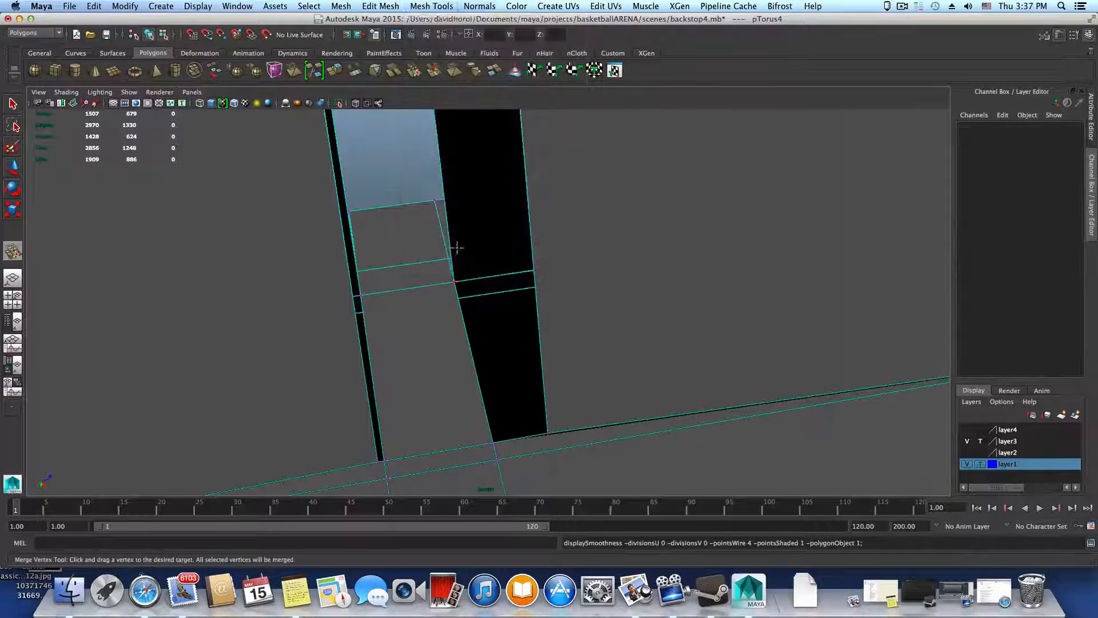
left_click(458, 329)
key("3")
key("1")
left_click_drag(473, 324, 593, 312, "alt")
key("3")
middle_click_drag(616, 291, 544, 385, "alt")
key("1")
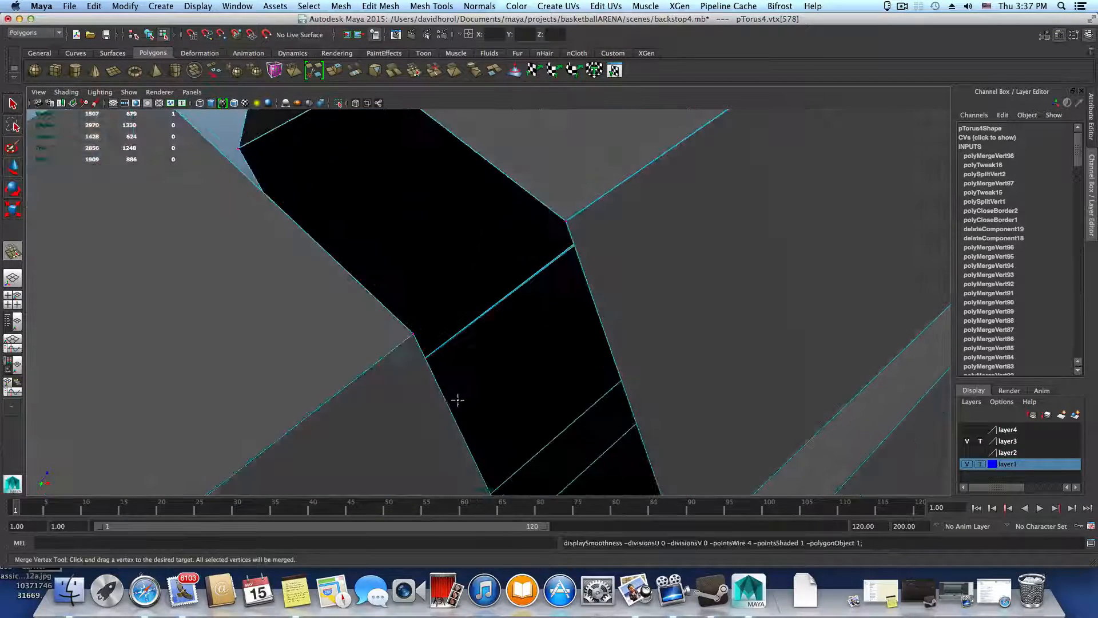
Apply Merge Components to the vertex at the gap's inner base corner and preview the rim smoothed in object mode
left_click_drag(456, 400, 386, 374, "alt")
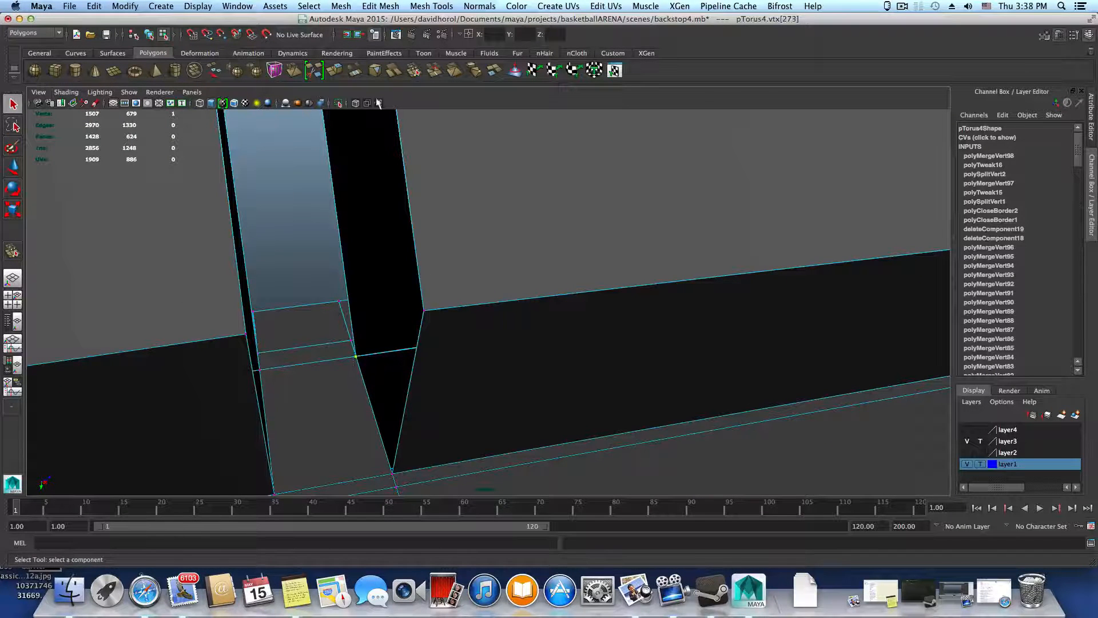
left_click(352, 6)
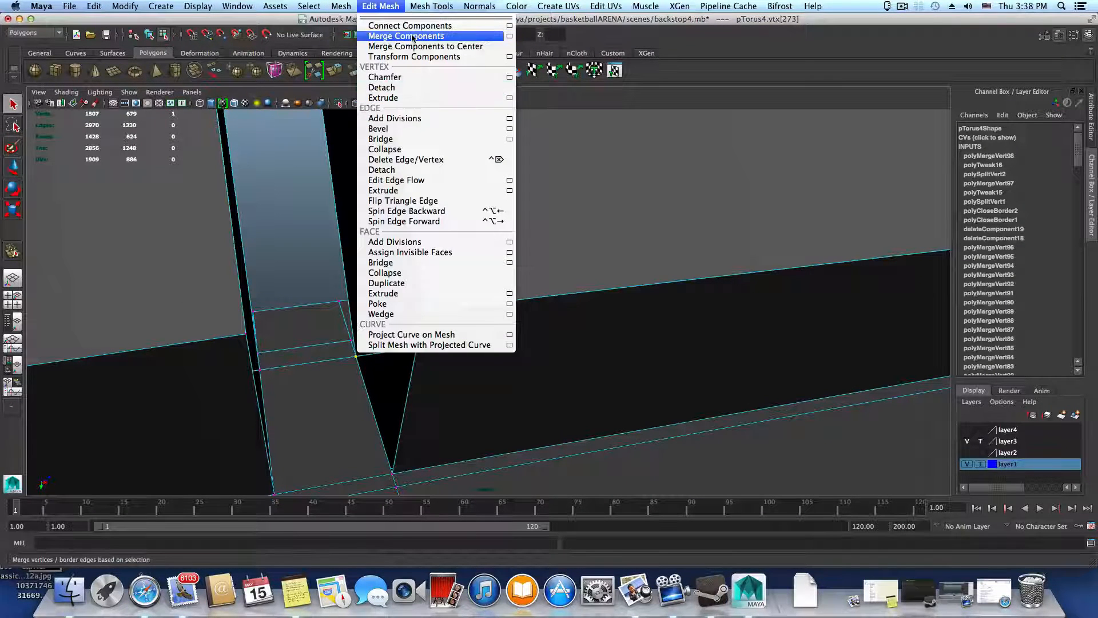
left_click(401, 35)
key("F8")
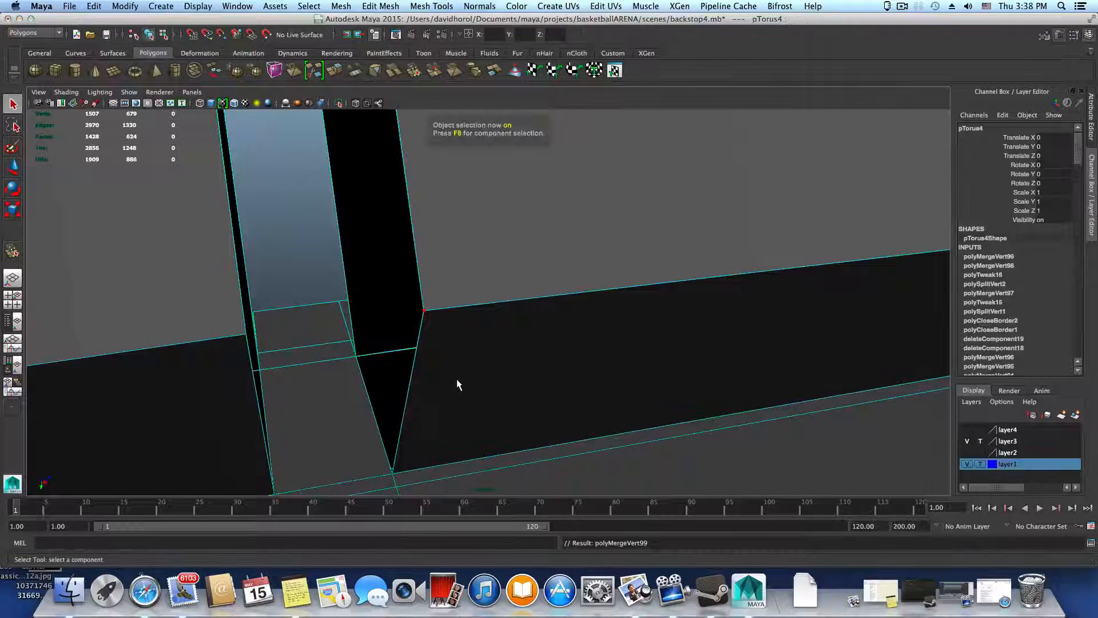
key("3")
left_click_drag(452, 384, 572, 311, "alt")
key("1")
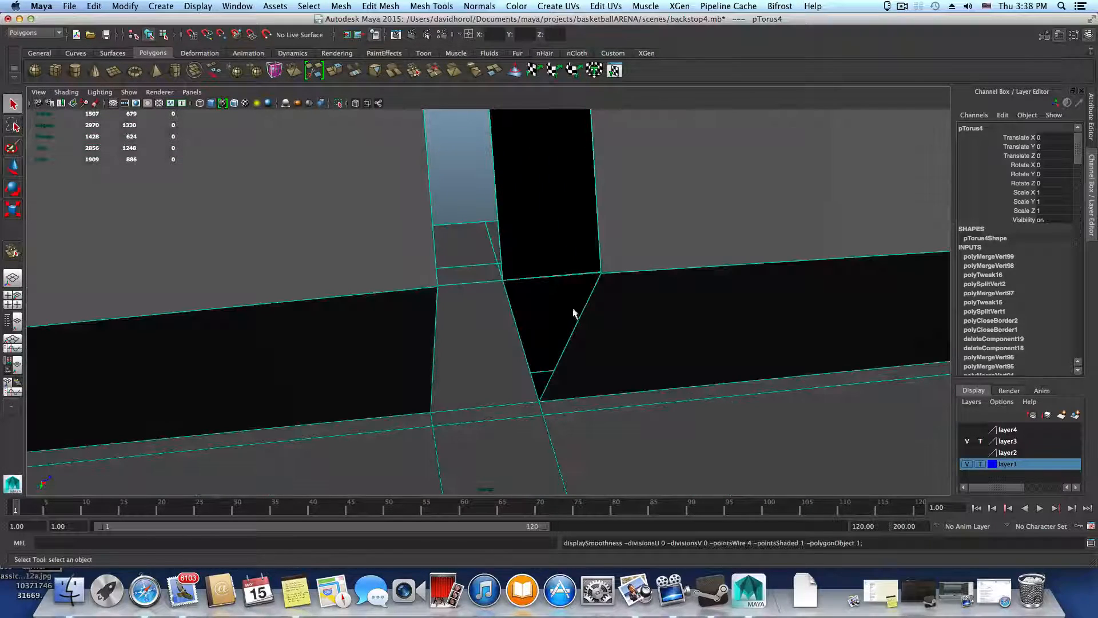
Try moving the vertex at the gap's inner base corner upward in vertex mode, then undo the move
right_click_drag(516, 323, 581, 256, "alt")
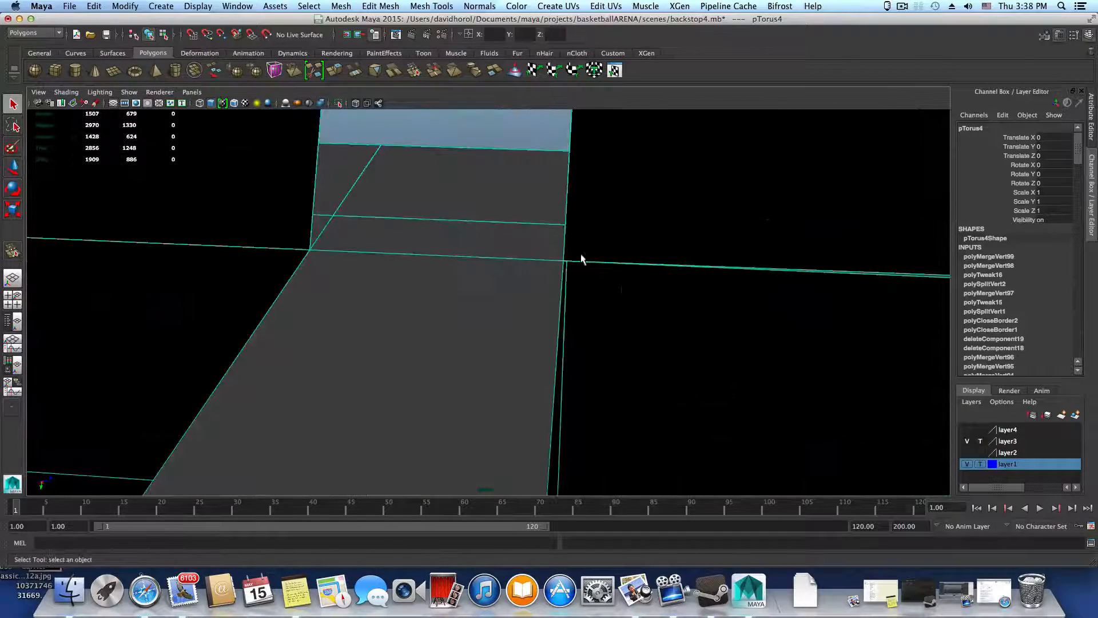
right_click(574, 242)
left_click(525, 239)
left_click(564, 261)
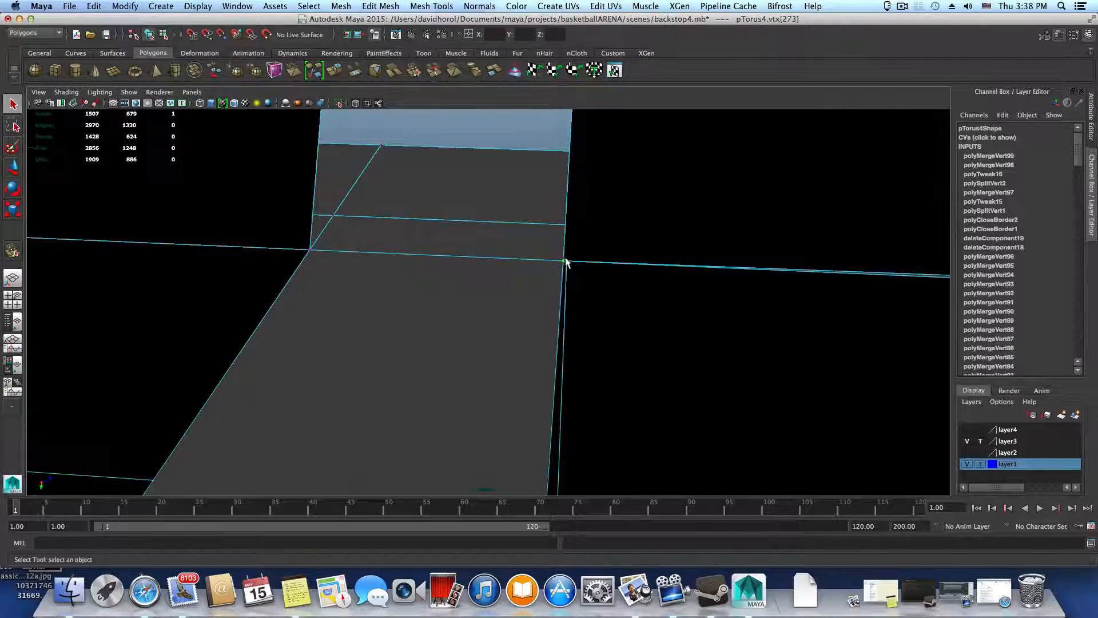
key("2")
key("1")
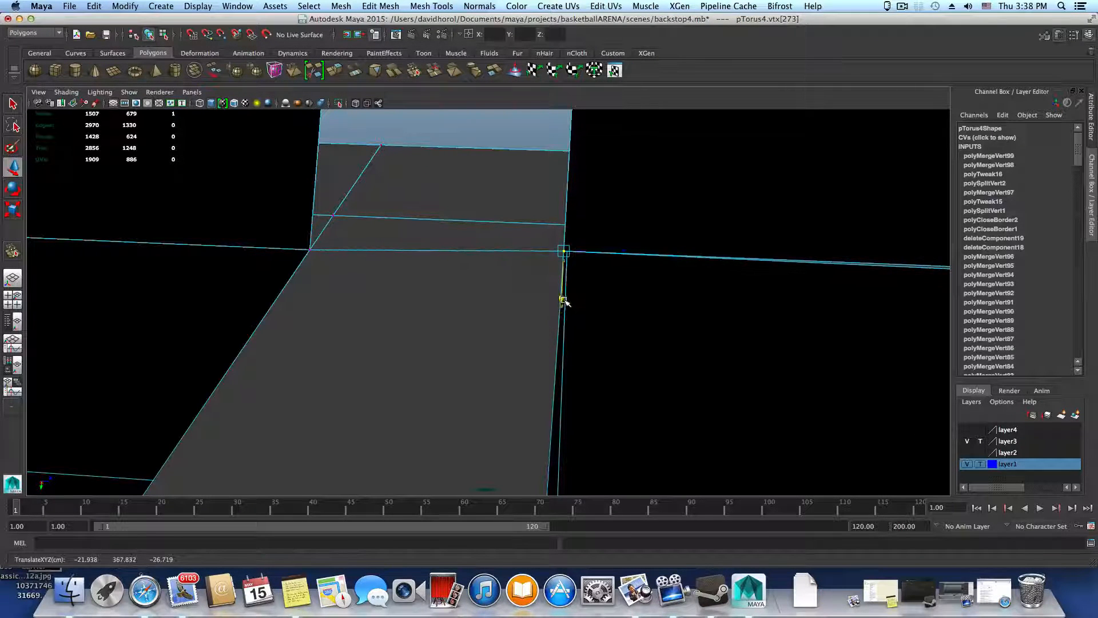
key("z")
Merge the two nearly coincident vertices on the gap's inner wall with the Merge Vertex Tool
left_click_drag(565, 259, 694, 278, "alt")
right_click_drag(693, 277, 670, 303, "alt")
left_click_drag(671, 303, 673, 312, "alt")
left_click(431, 5)
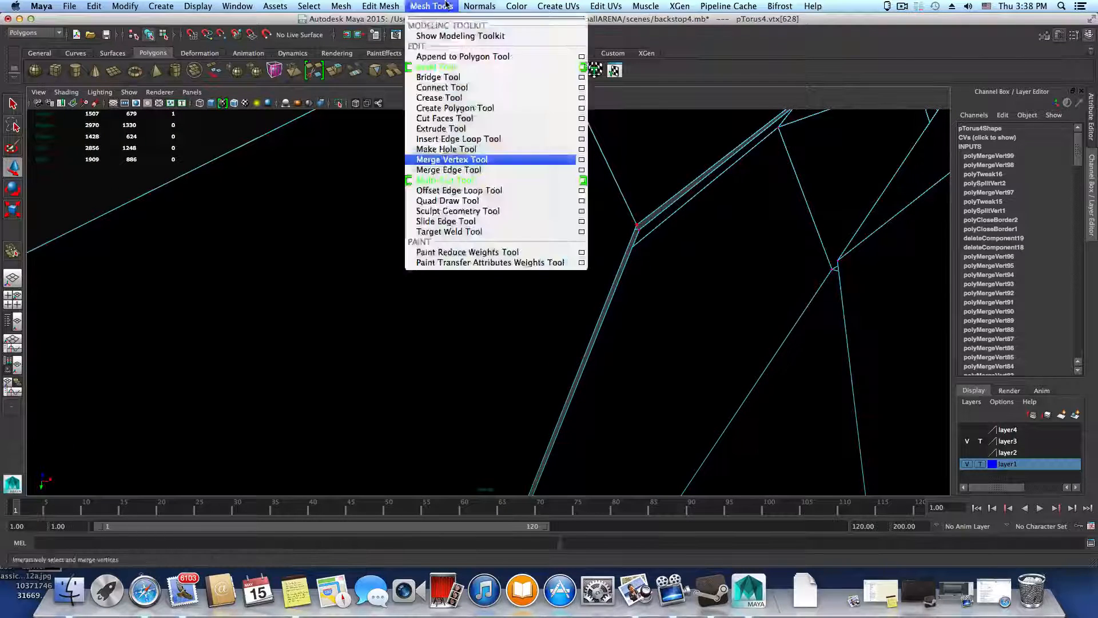
left_click(457, 156)
left_click_drag(639, 227, 642, 235)
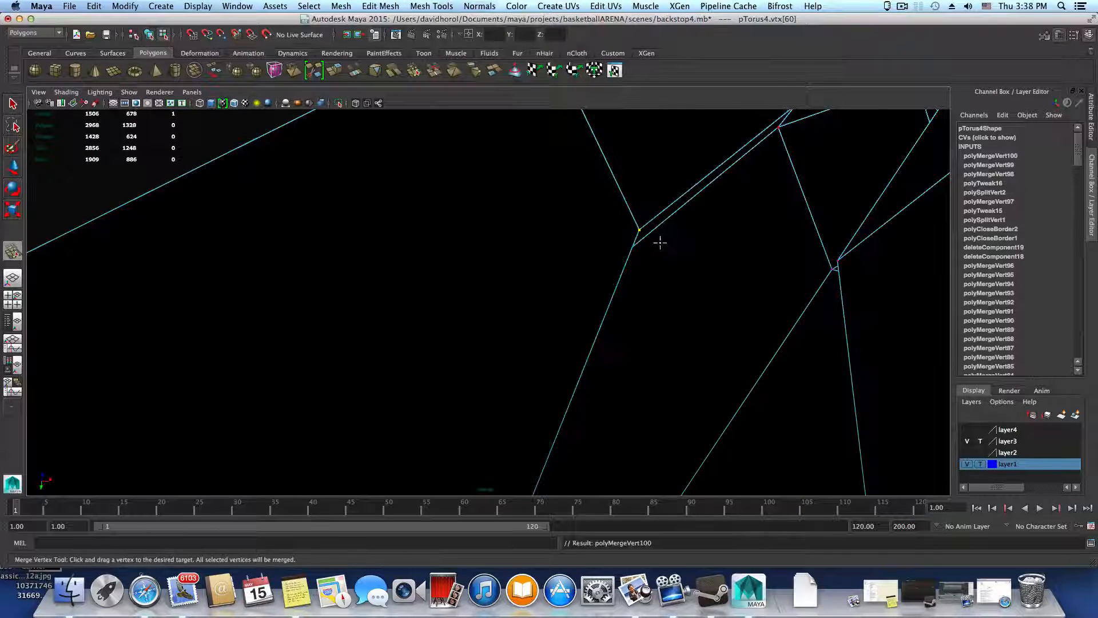
Switch back to object selection mode and preview the whole curve of the rim smoothed
scroll(657, 243, "down", 5)
scroll(659, 243, "up", 8)
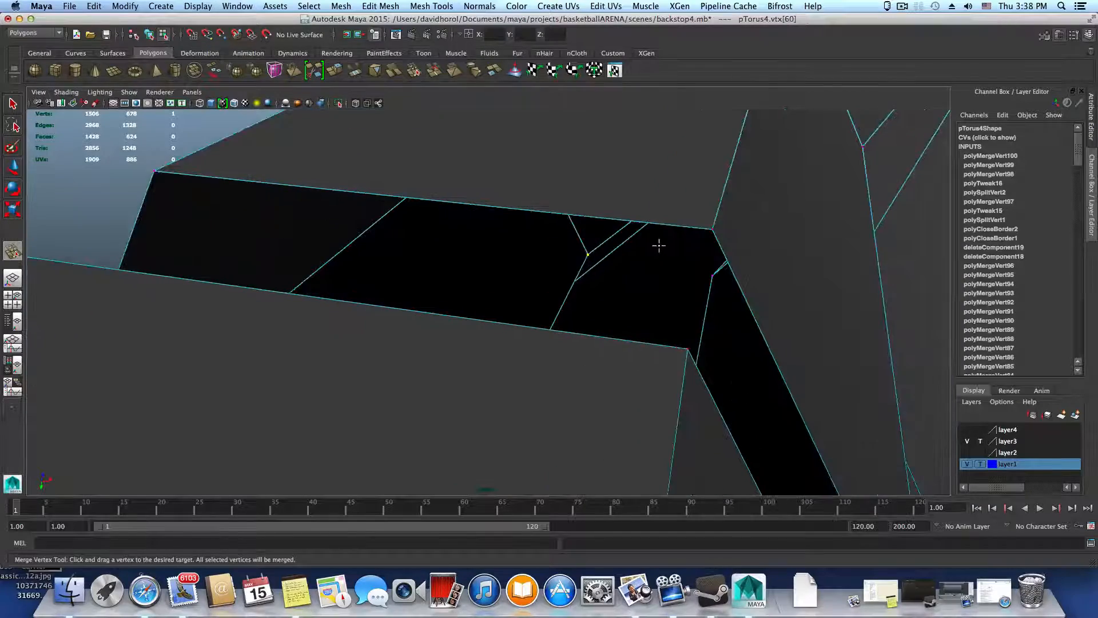
scroll(641, 252, "down", 8)
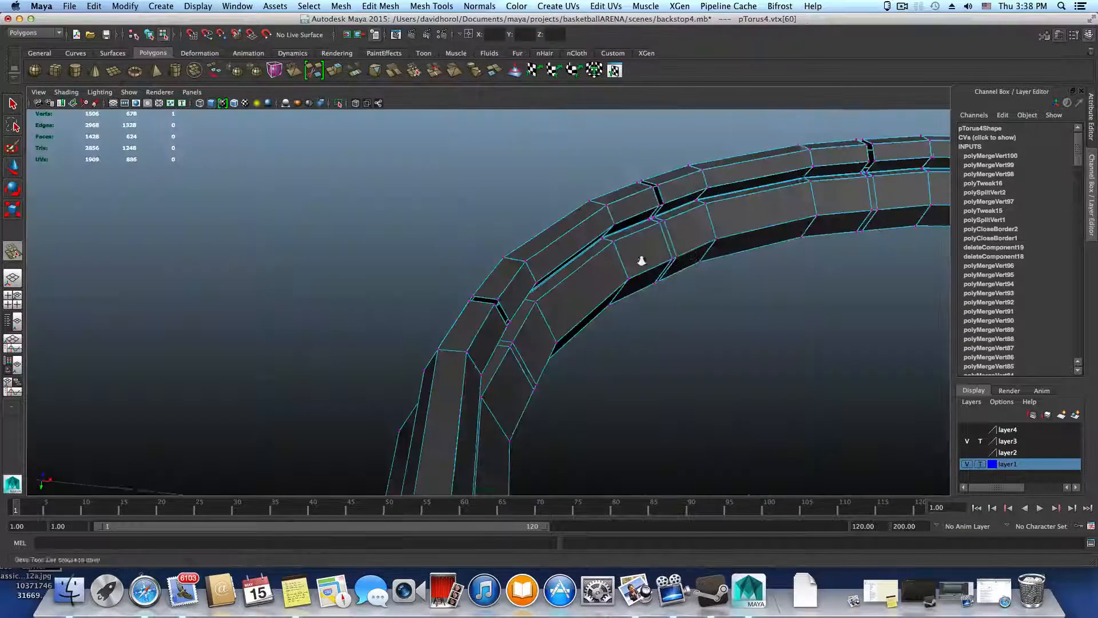
key("F8")
key("3")
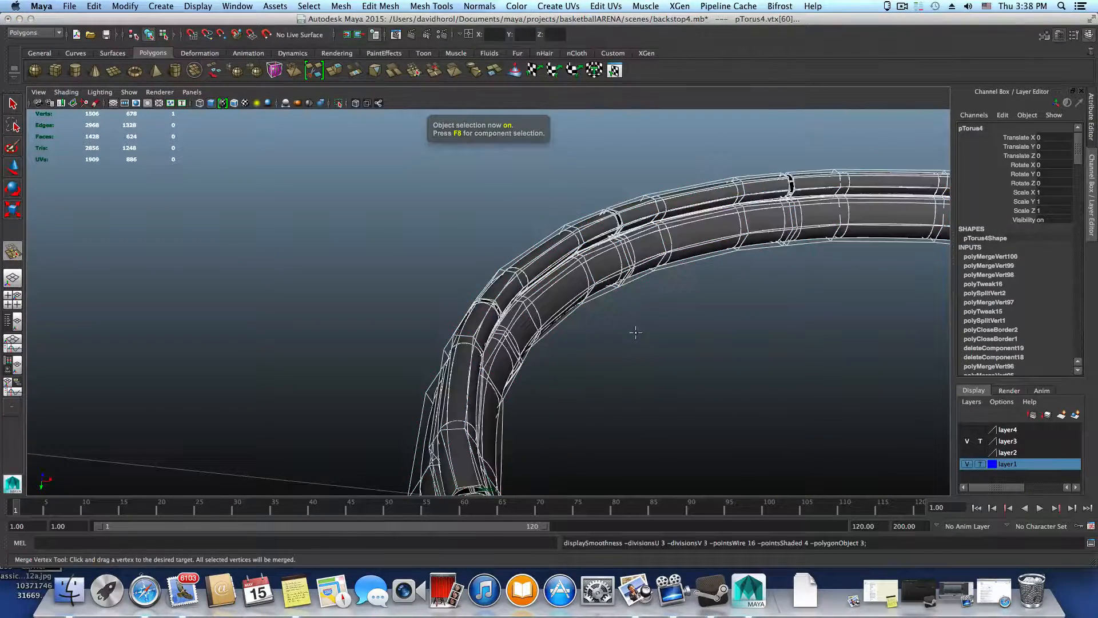
Reselect the rim in object mode and examine its smoothed seams around several gaps from different angles
left_click_drag(635, 331, 512, 324, "alt")
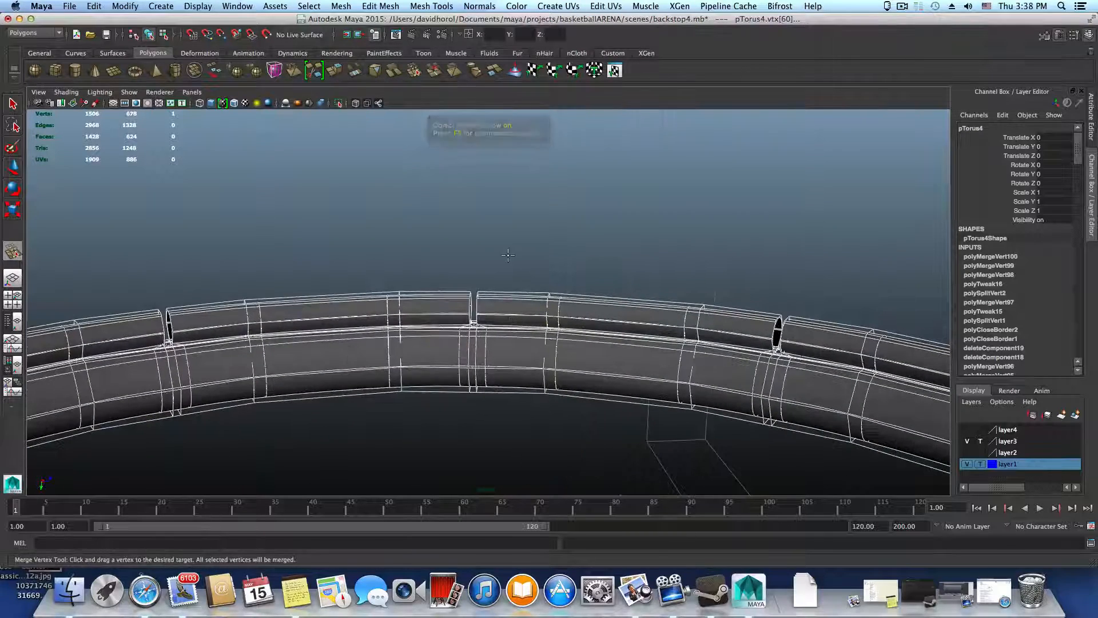
key("F8")
key("F8")
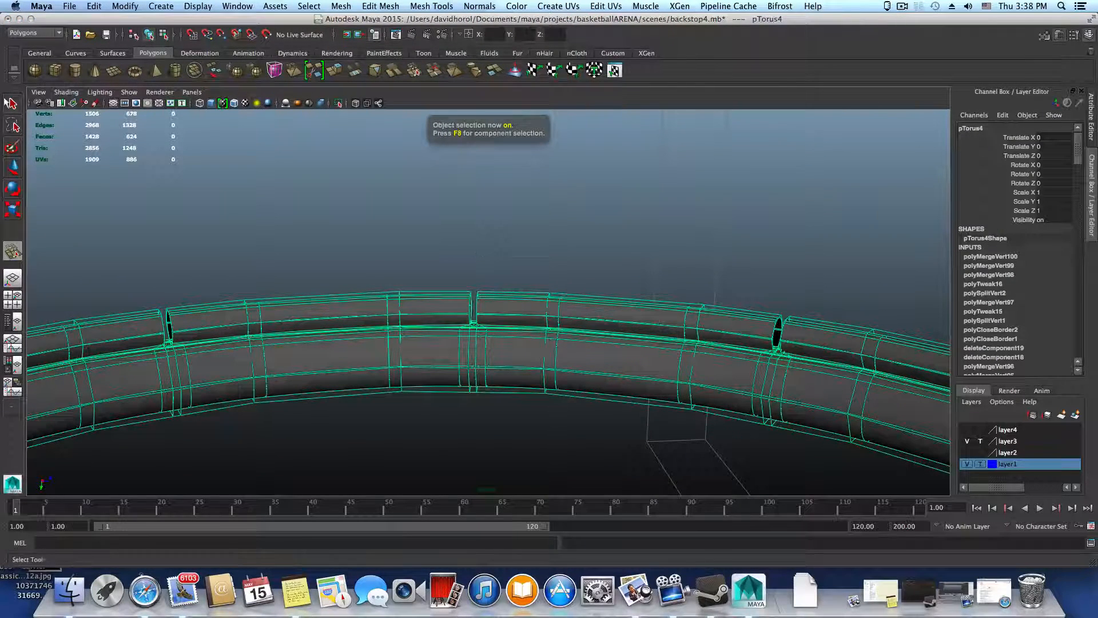
left_click(335, 255)
left_click(426, 328)
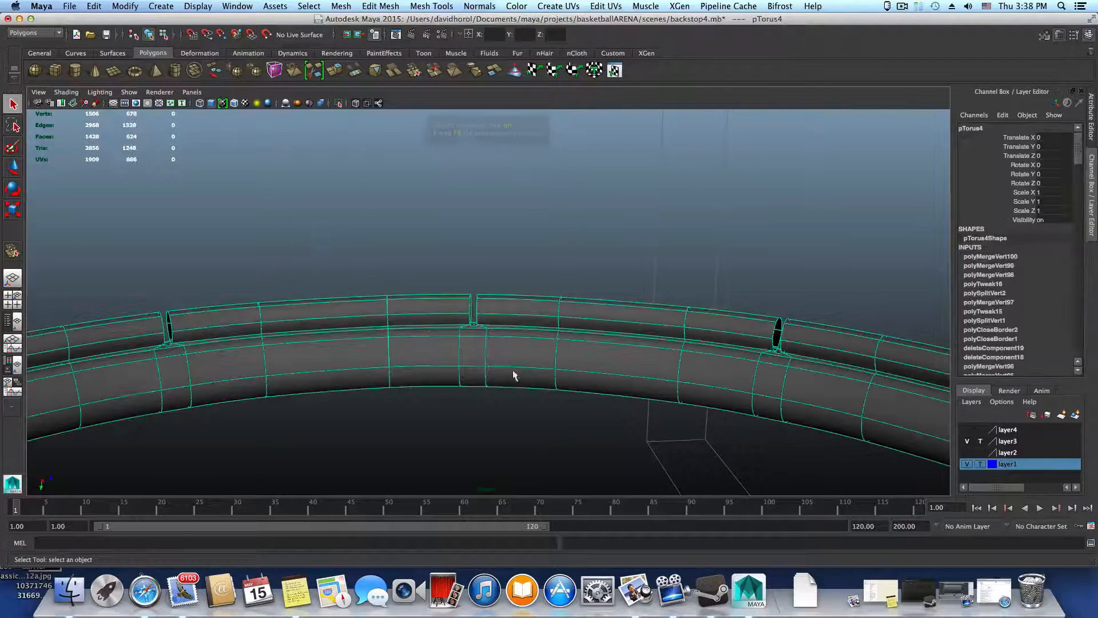
right_click_drag(513, 374, 775, 450, "alt")
middle_click_drag(549, 369, 283, 314, "alt")
left_click_drag(283, 319, 304, 319, "alt")
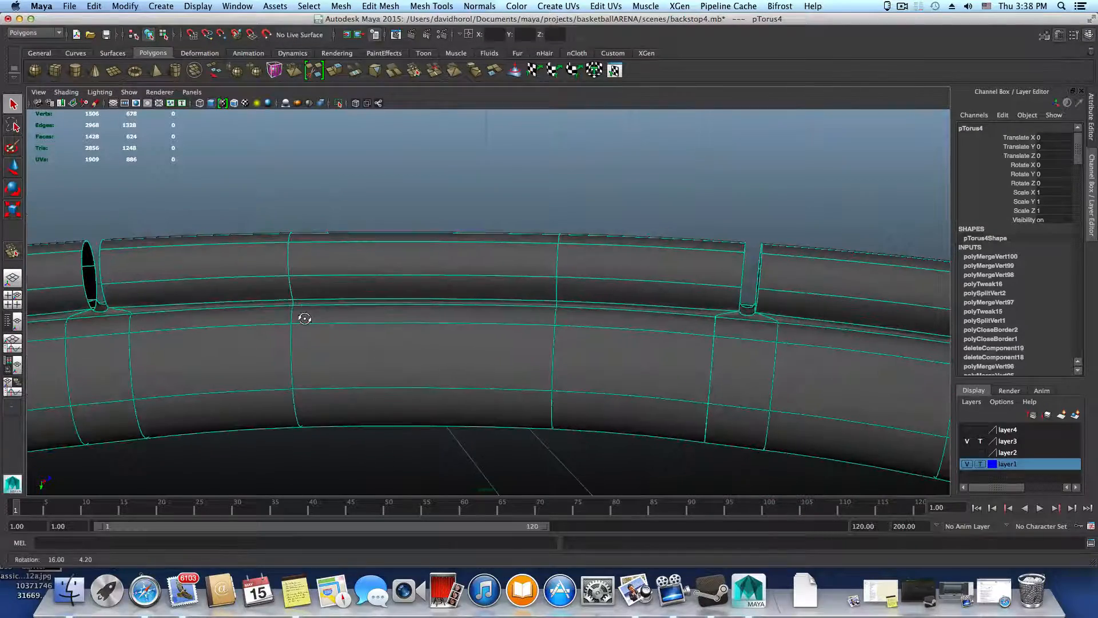
left_click_drag(530, 315, 613, 272, "alt")
middle_click_drag(614, 271, 602, 378, "alt")
left_click_drag(602, 378, 537, 272, "alt")
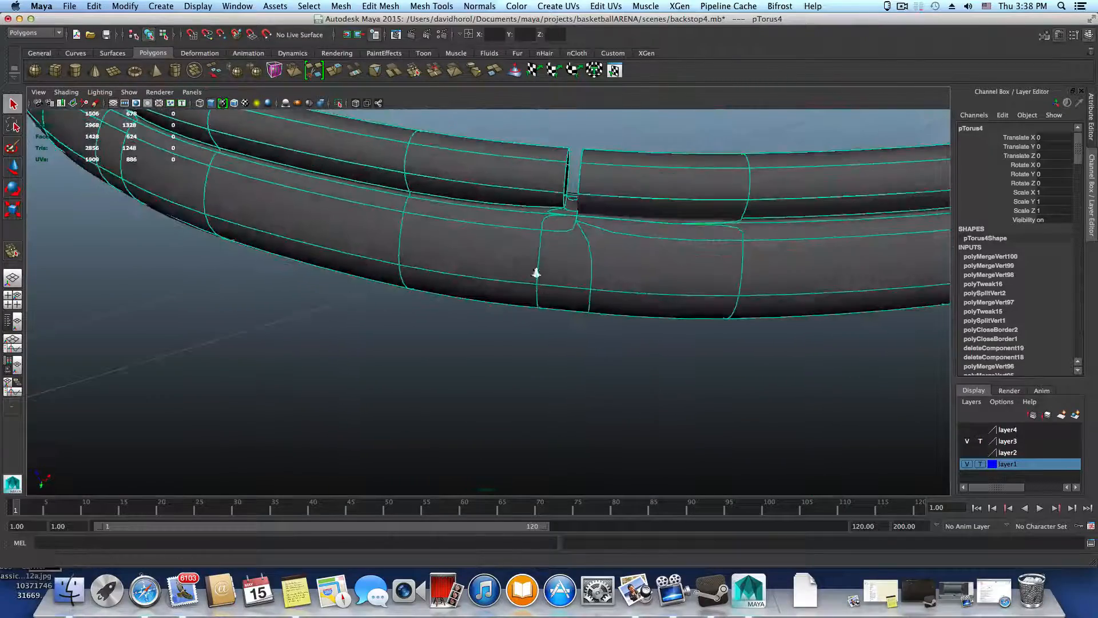
right_click_drag(537, 272, 726, 282, "alt")
middle_click_drag(726, 283, 669, 374, "alt")
left_click_drag(669, 374, 636, 359, "alt")
Turn off the smooth preview and examine the mesh from inside the rim around the gap's base
key("1")
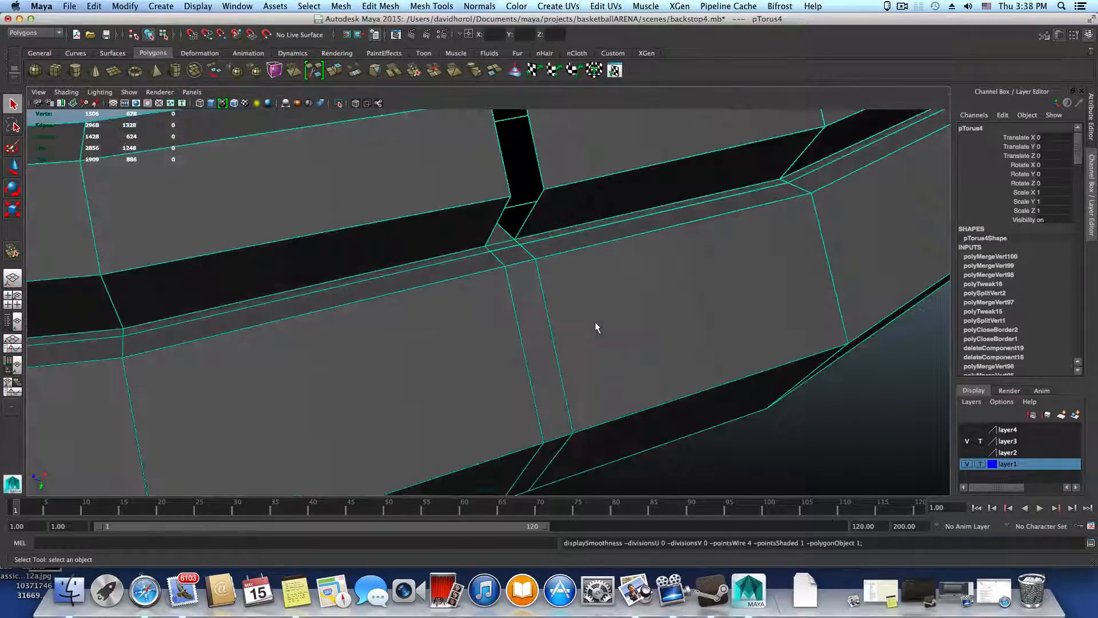
left_click_drag(576, 319, 674, 380, "alt")
right_click_drag(624, 371, 596, 370, "alt")
left_click_drag(596, 371, 617, 357, "alt")
middle_click_drag(648, 335, 569, 394, "alt")
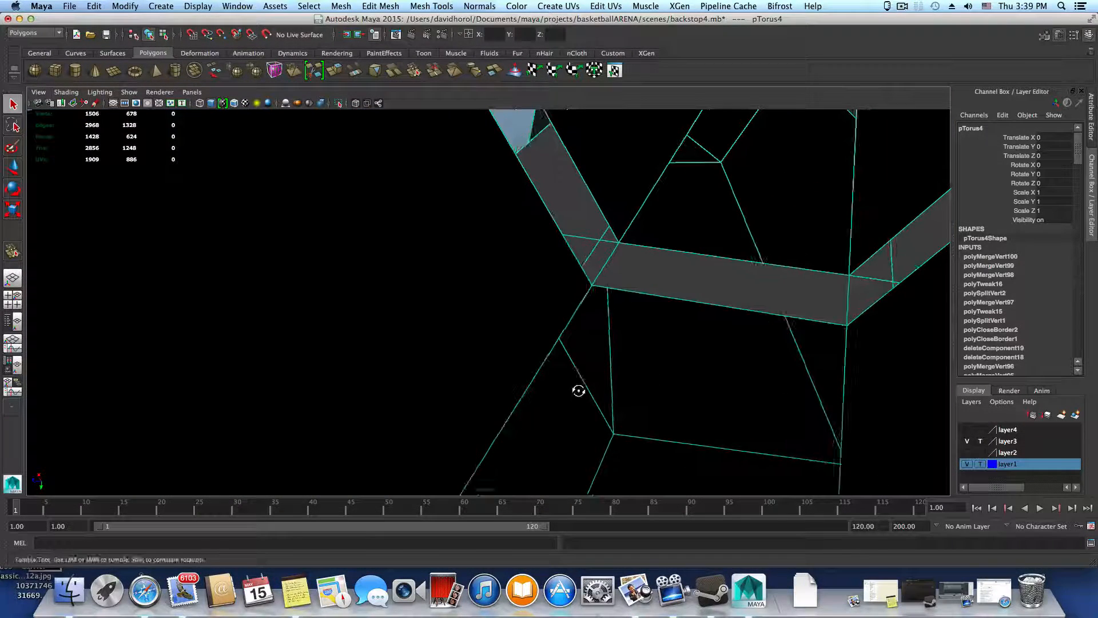
left_click_drag(579, 392, 584, 390, "alt")
middle_click_drag(679, 322, 602, 400, "alt")
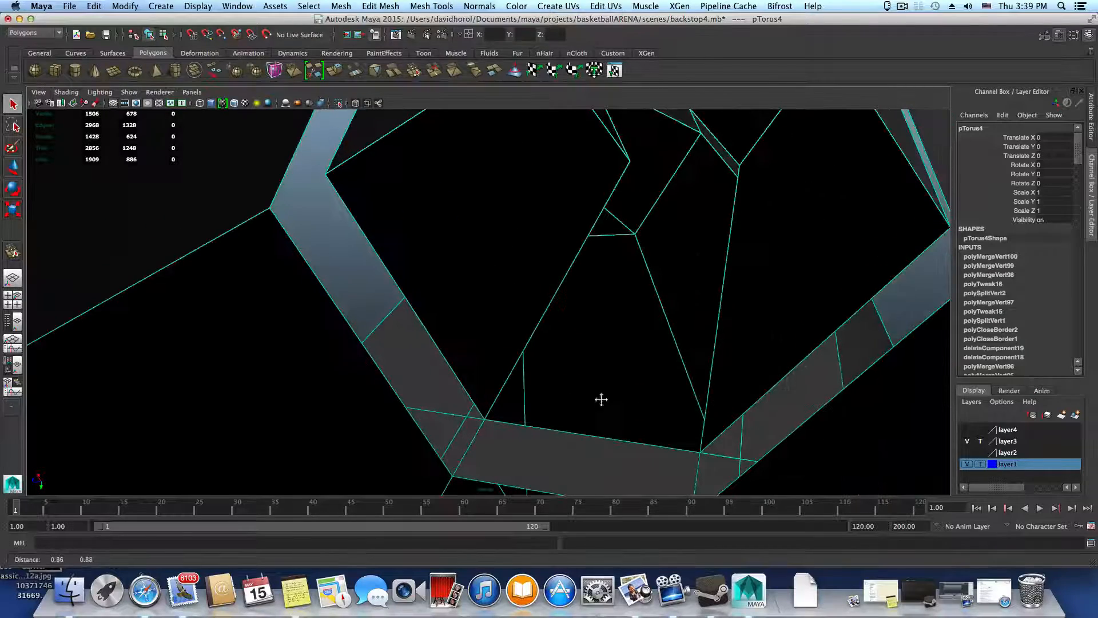
left_click_drag(623, 396, 669, 387, "alt")
In vertex mode, apply Merge Components to the four corner vertices of the inner strip at the gap's base
right_click(772, 326)
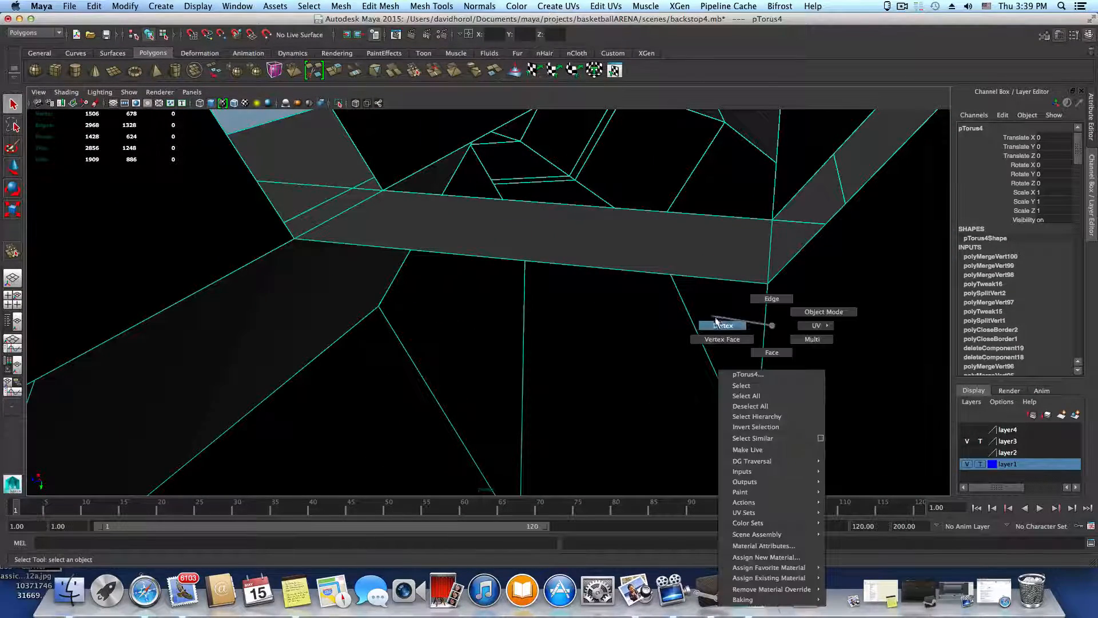
right_click_drag(772, 326, 716, 324)
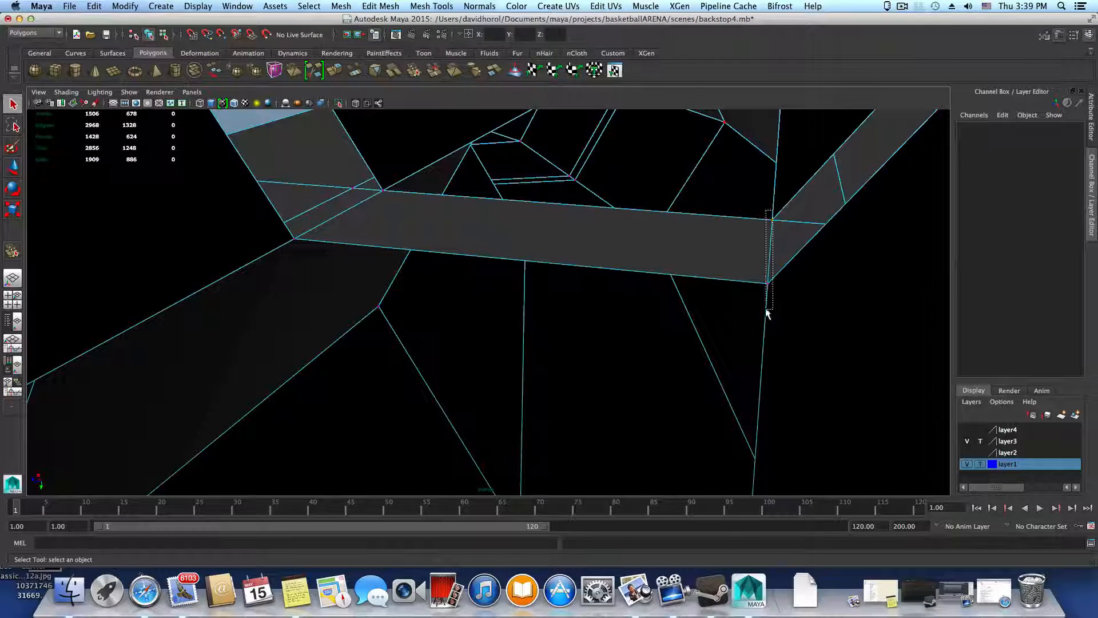
left_click_drag(768, 314, 768, 316)
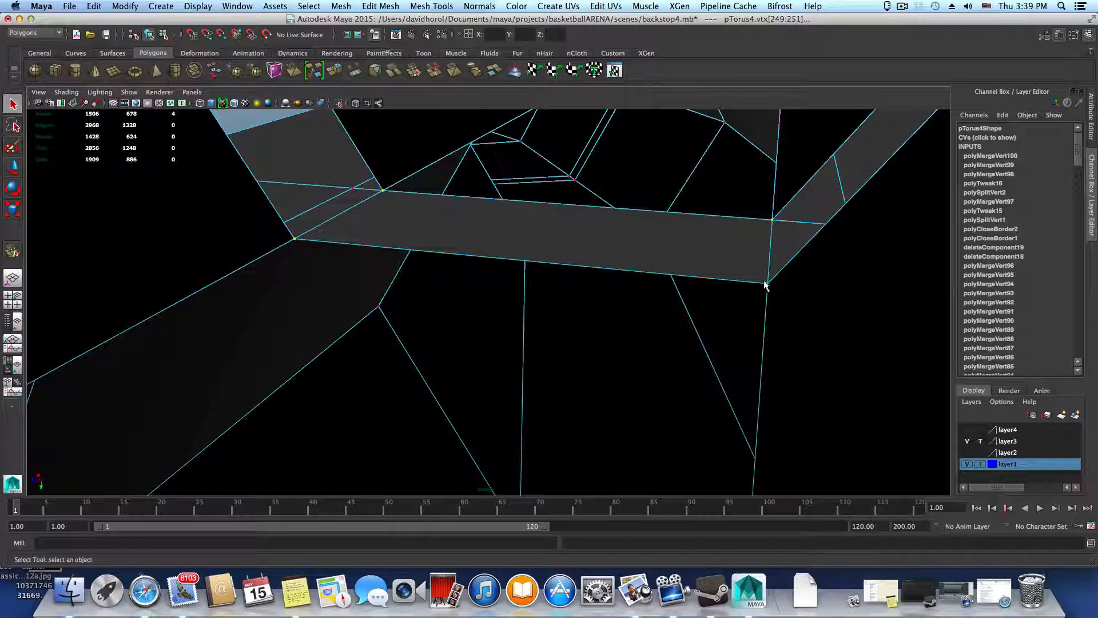
left_click(381, 6)
mouse_move(432, 6)
mouse_move(465, 3)
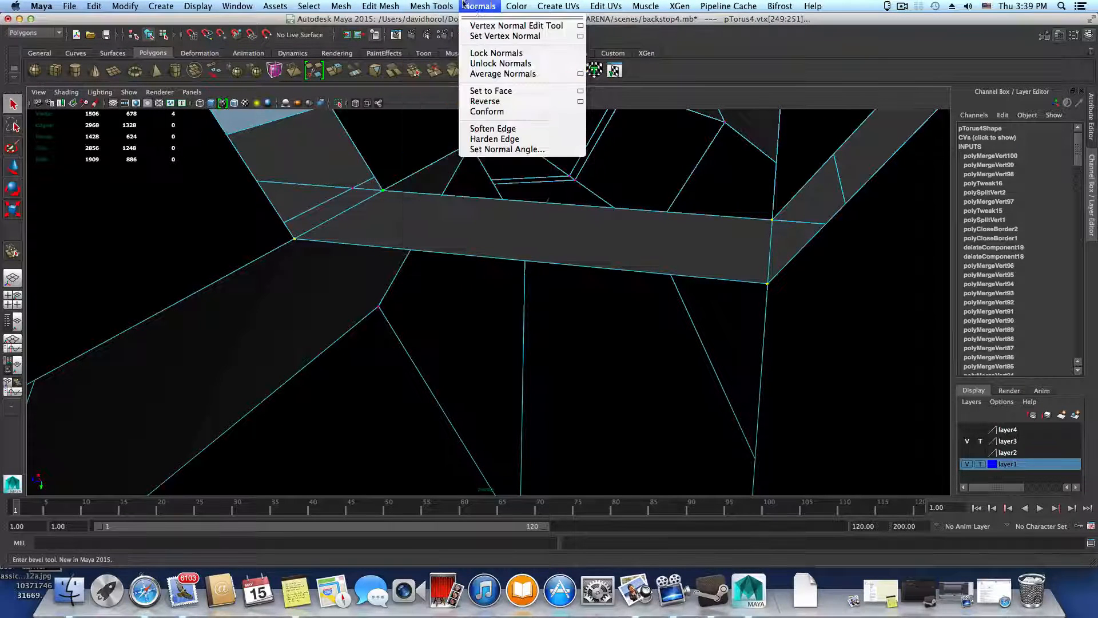
mouse_move(367, 4)
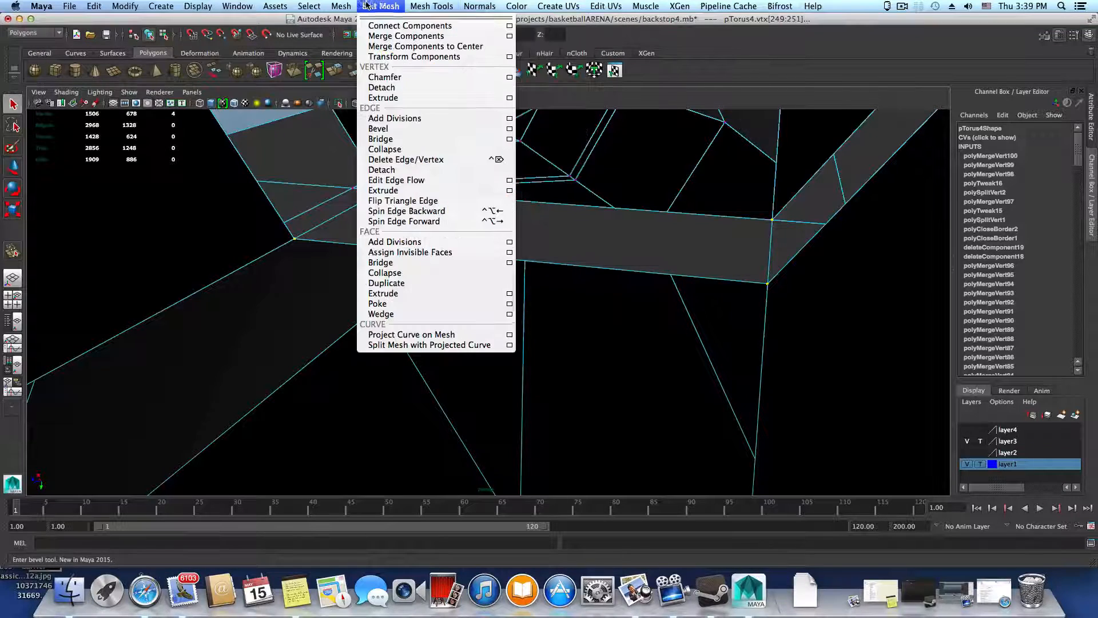
left_click(396, 37)
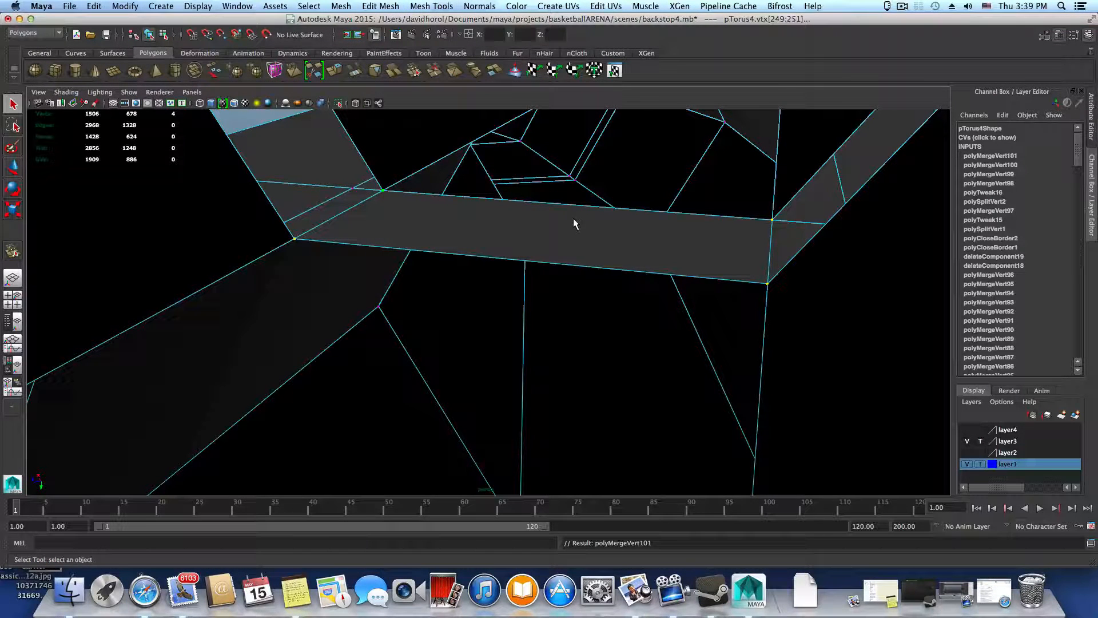
Inspect the seam between neighbouring gaps, comparing the smoothed preview with the unsmoothed mesh
left_click_drag(573, 218, 513, 223, "alt")
key("1")
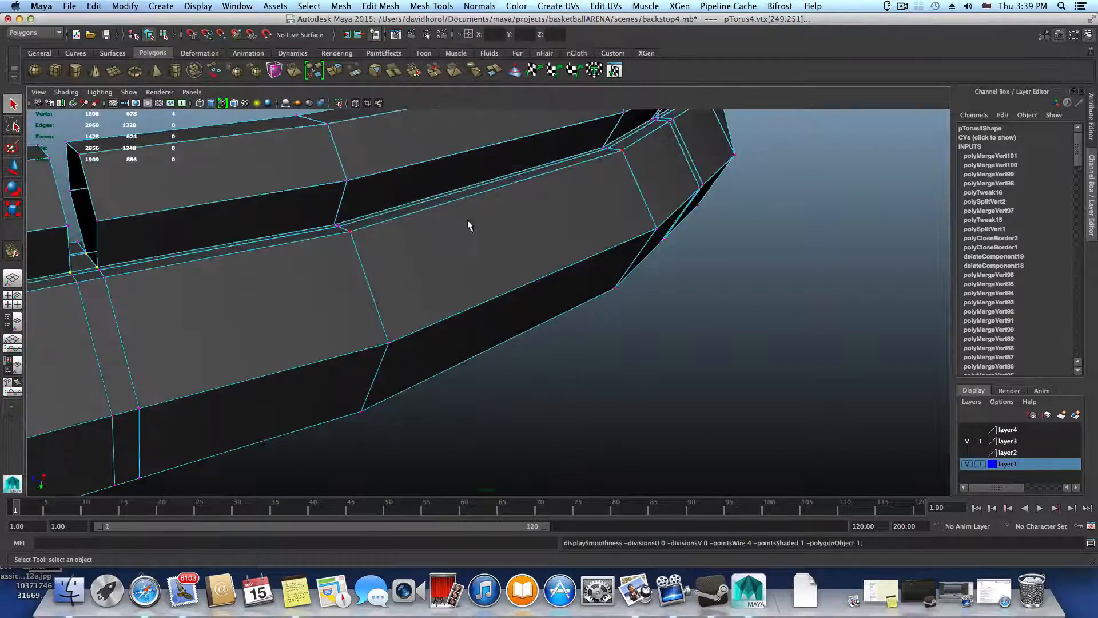
right_click_drag(406, 222, 502, 299, "alt")
left_click_drag(503, 299, 250, 260, "alt")
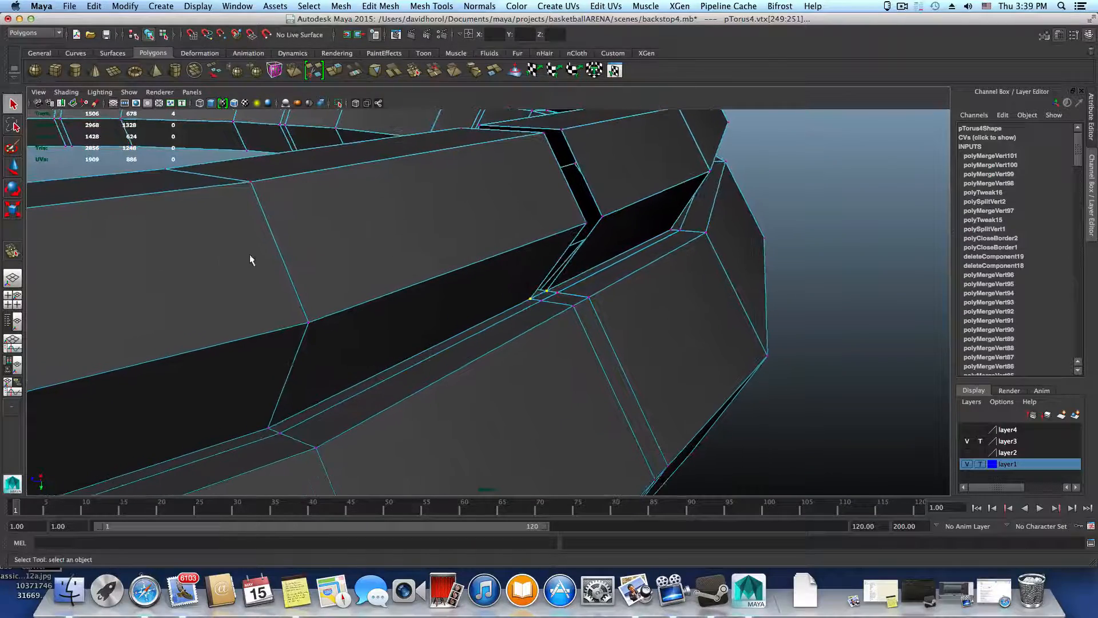
right_click_drag(250, 261, 549, 297, "alt")
key("3")
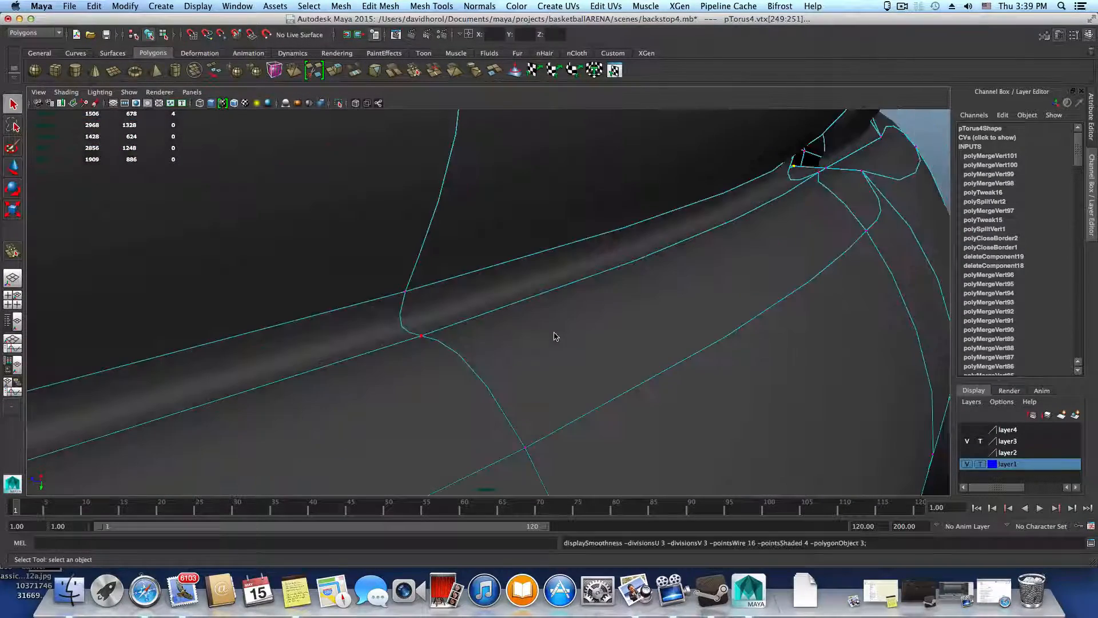
left_click_drag(634, 325, 578, 324, "alt")
key("1")
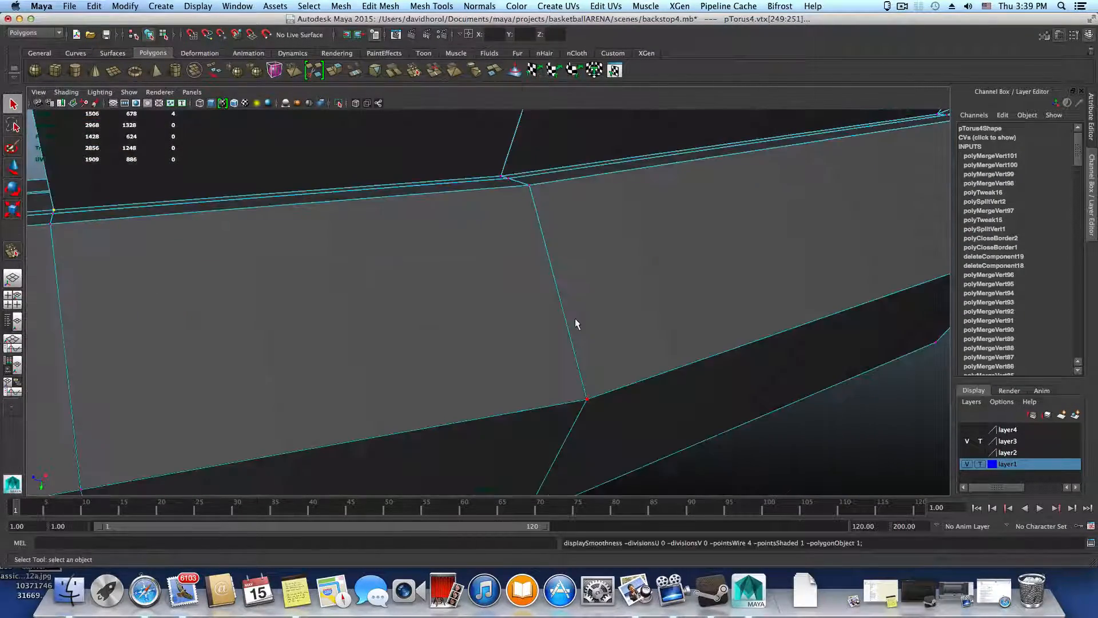
Apply Merge Components to the seam vertex midway between two gaps, at the base of the segmented ring
right_click_drag(527, 292, 540, 310, "alt")
left_click_drag(540, 310, 588, 388, "alt")
right_click_drag(588, 388, 347, 454, "alt")
middle_click_drag(346, 454, 303, 480, "alt")
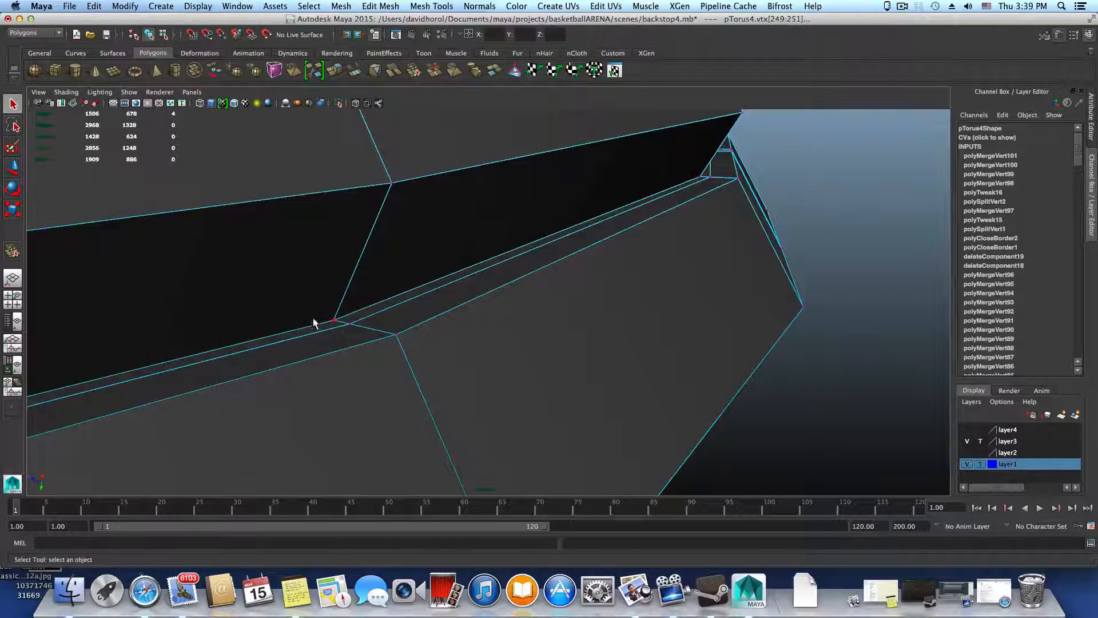
left_click(410, 5)
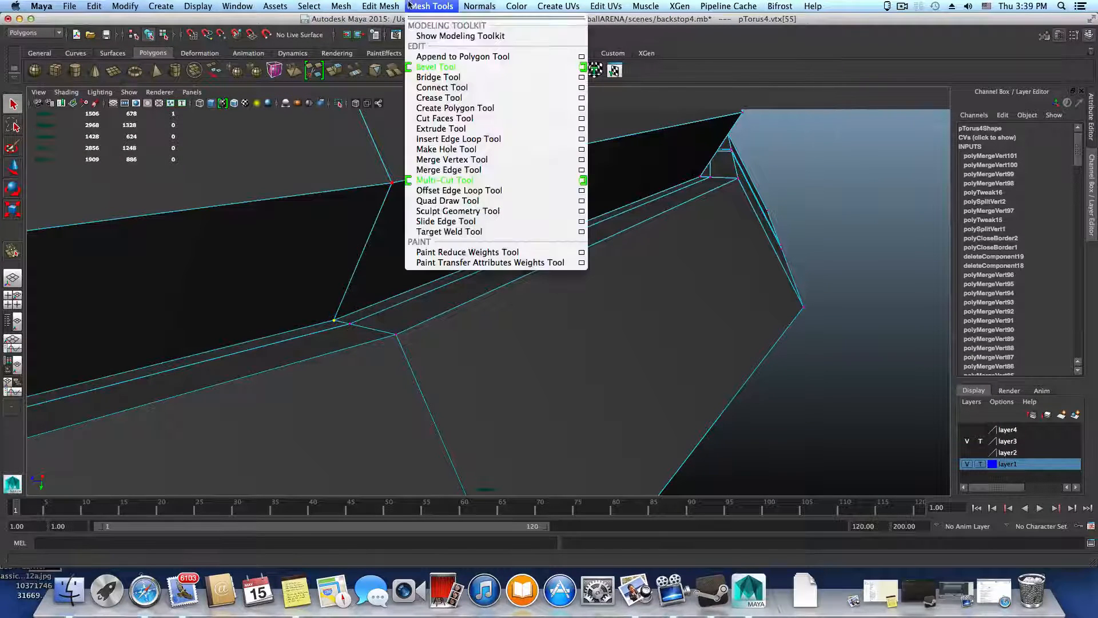
mouse_move(378, 7)
left_click(389, 36)
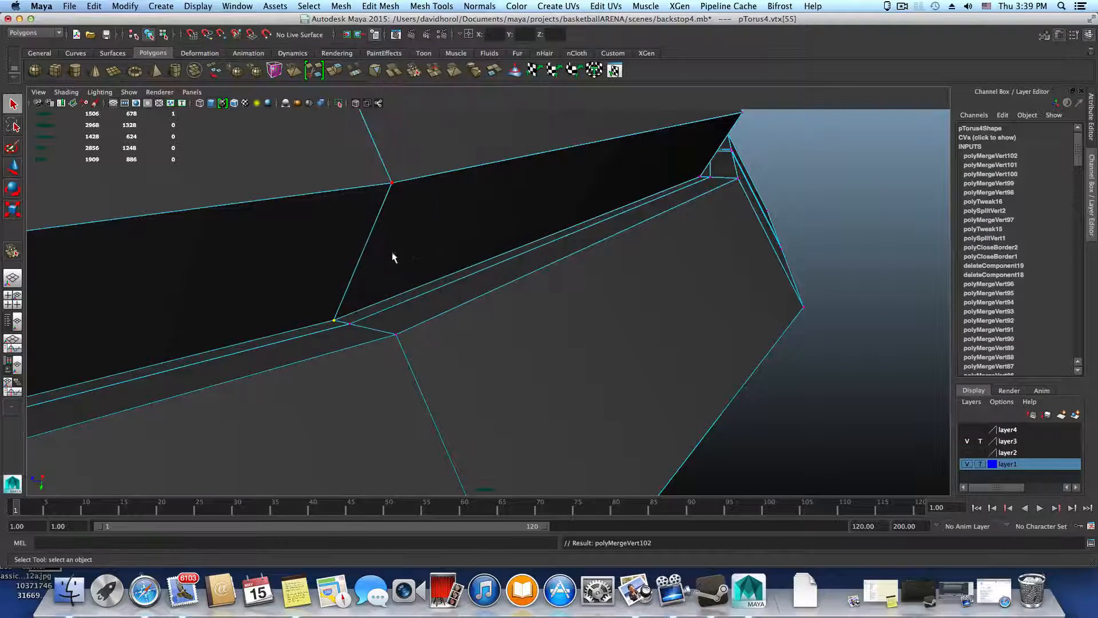
Apply Merge Components to the pointed corner vertex seen from inside the rim
left_click_drag(394, 259, 448, 275, "alt")
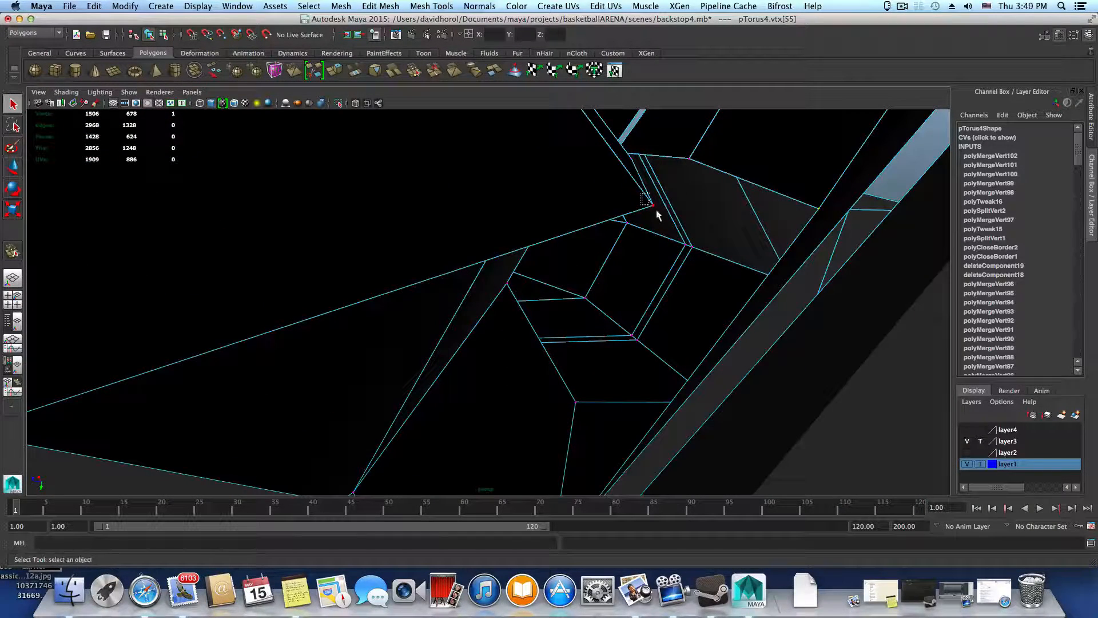
left_click(390, 5)
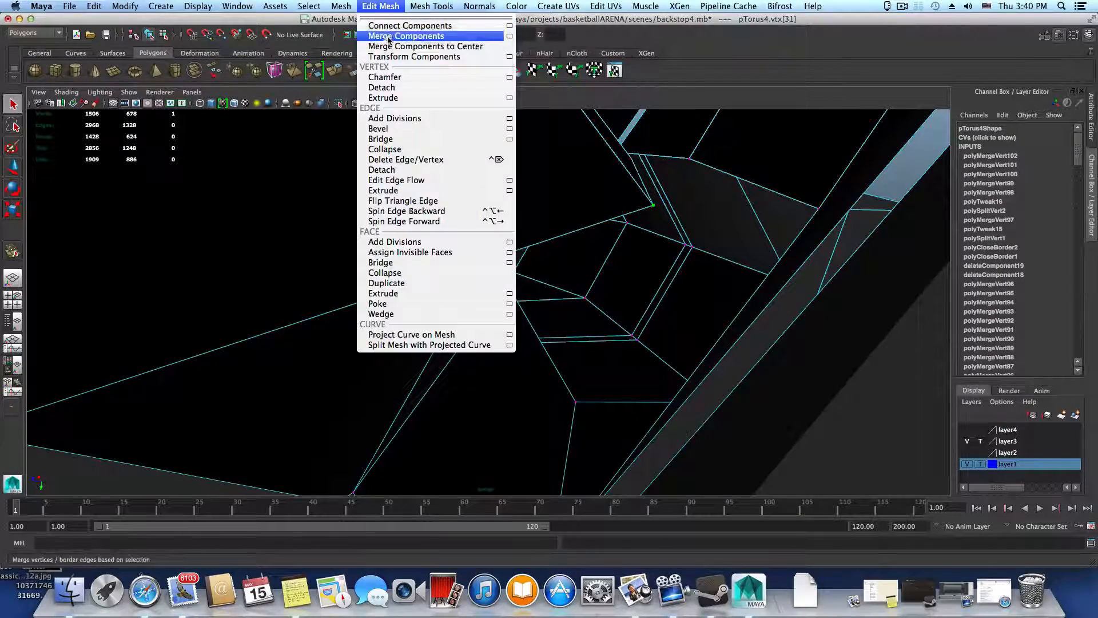
left_click(388, 39)
scroll(656, 294, "down", 10)
left_click_drag(657, 295, 458, 309, "alt")
middle_click_drag(458, 309, 638, 293, "alt")
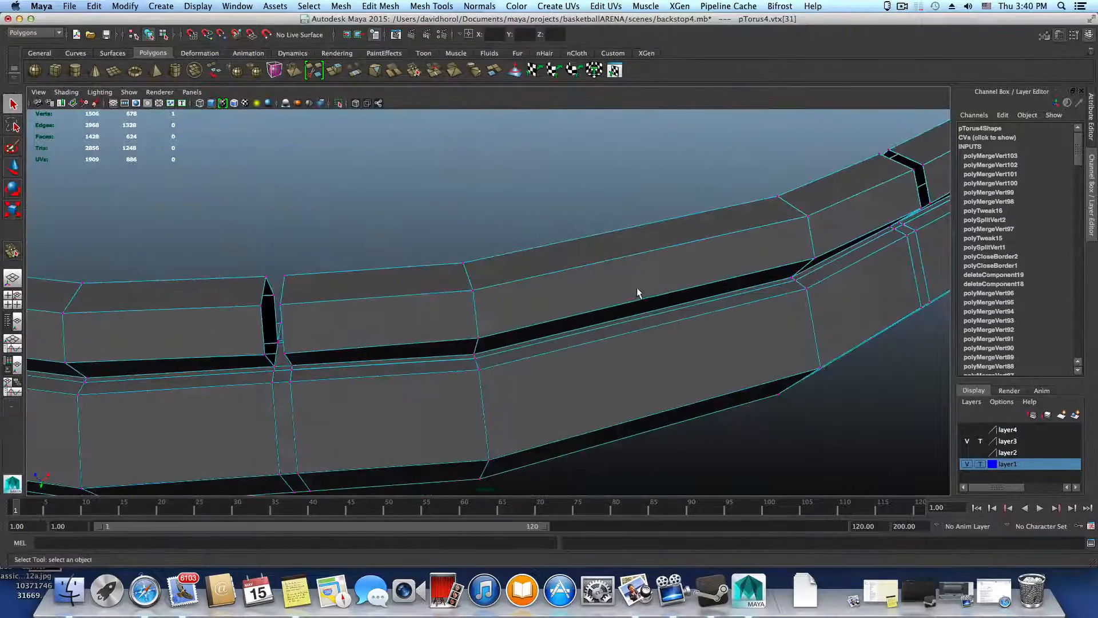
Preview the rim smoothed around the gap and return to the unsmoothed mesh close to the gap's base
key("3")
left_click_drag(513, 355, 539, 343, "alt")
middle_click_drag(498, 348, 589, 290, "alt")
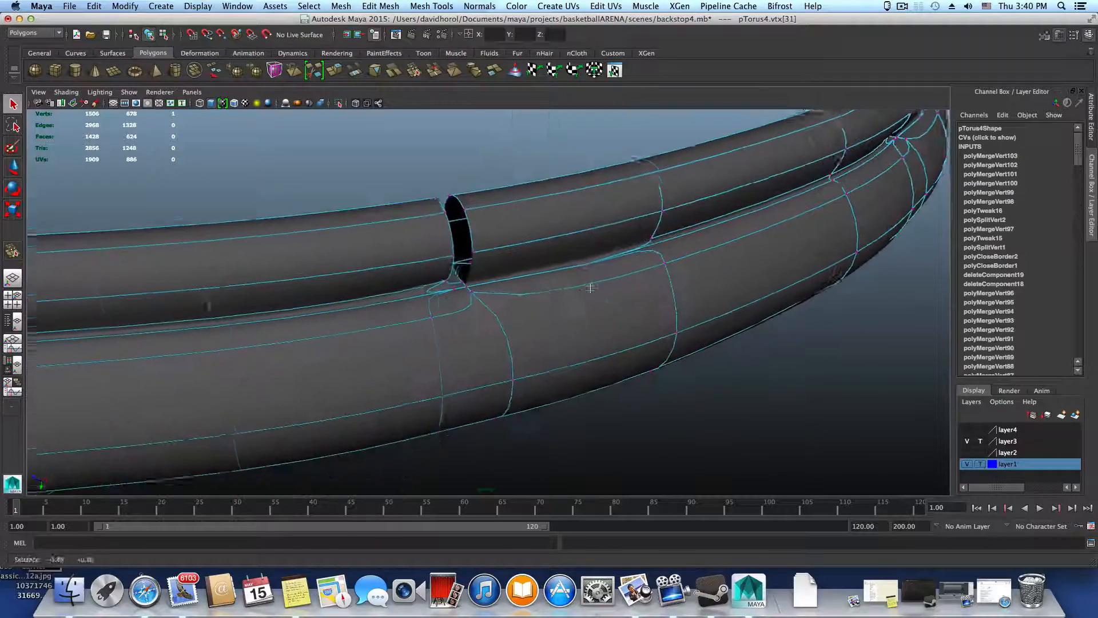
left_click_drag(589, 290, 566, 343, "alt")
right_click_drag(567, 343, 708, 387, "alt")
key("1")
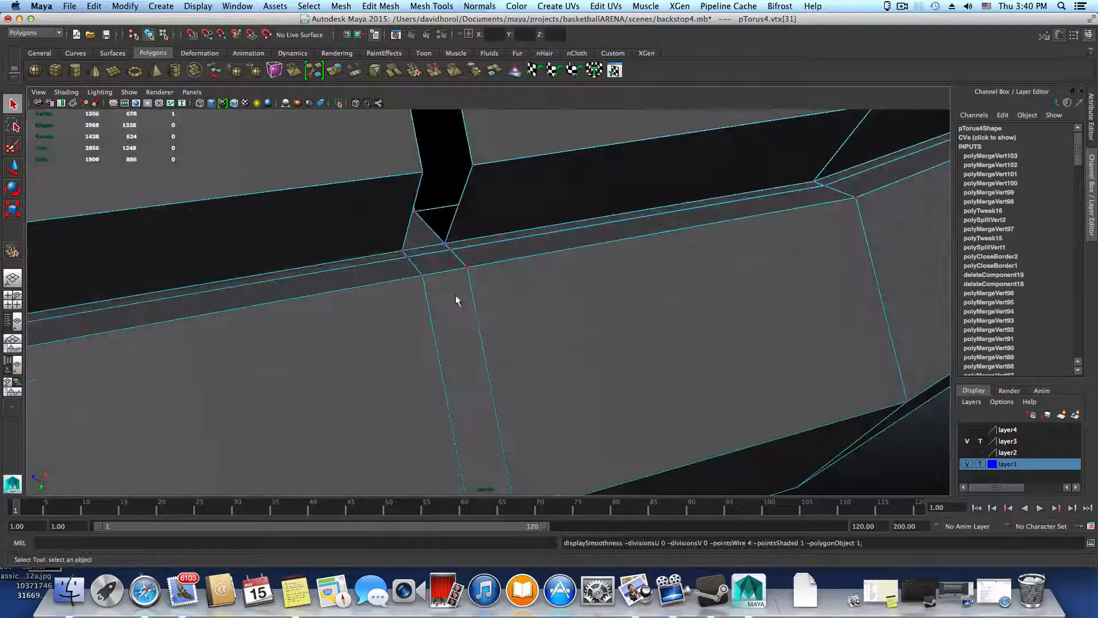
Try moving the nearly coincident vertices at the gap's base corner with the Move Tool
right_click_drag(455, 295, 498, 321, "alt")
left_click_drag(498, 321, 525, 358, "alt")
middle_click_drag(440, 265, 531, 341, "alt")
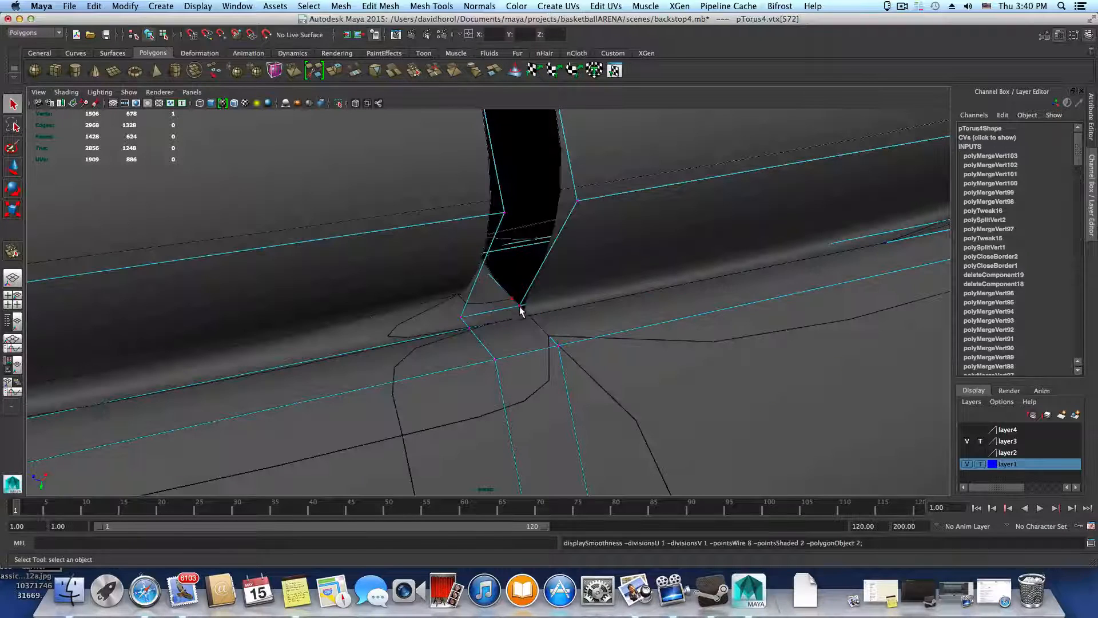
key("1")
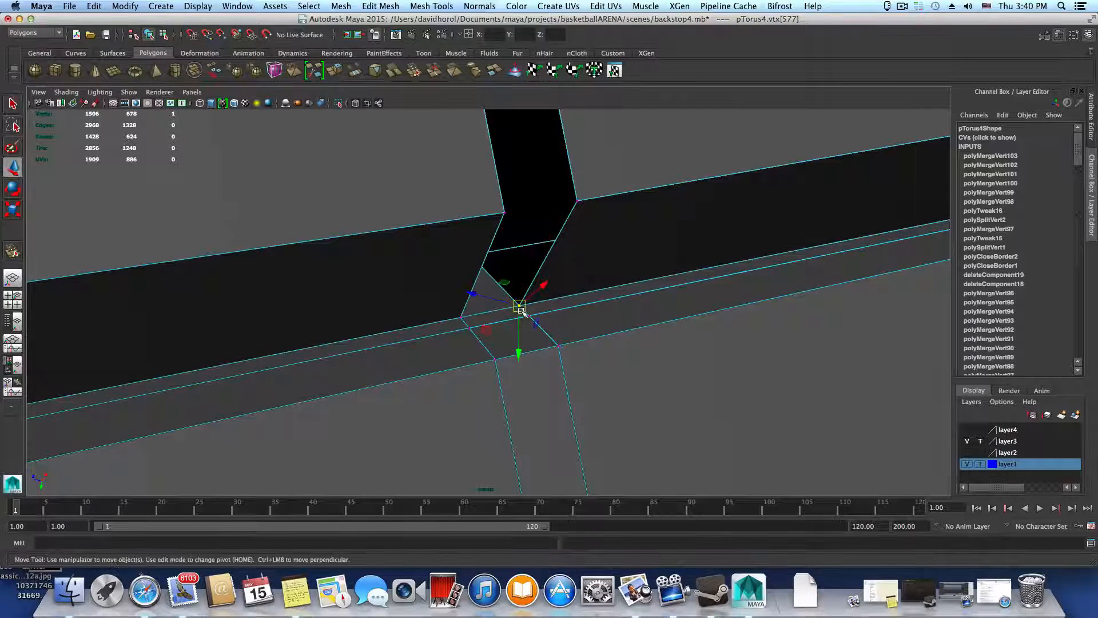
left_click_drag(540, 289, 548, 278)
left_click_drag(537, 326, 527, 317)
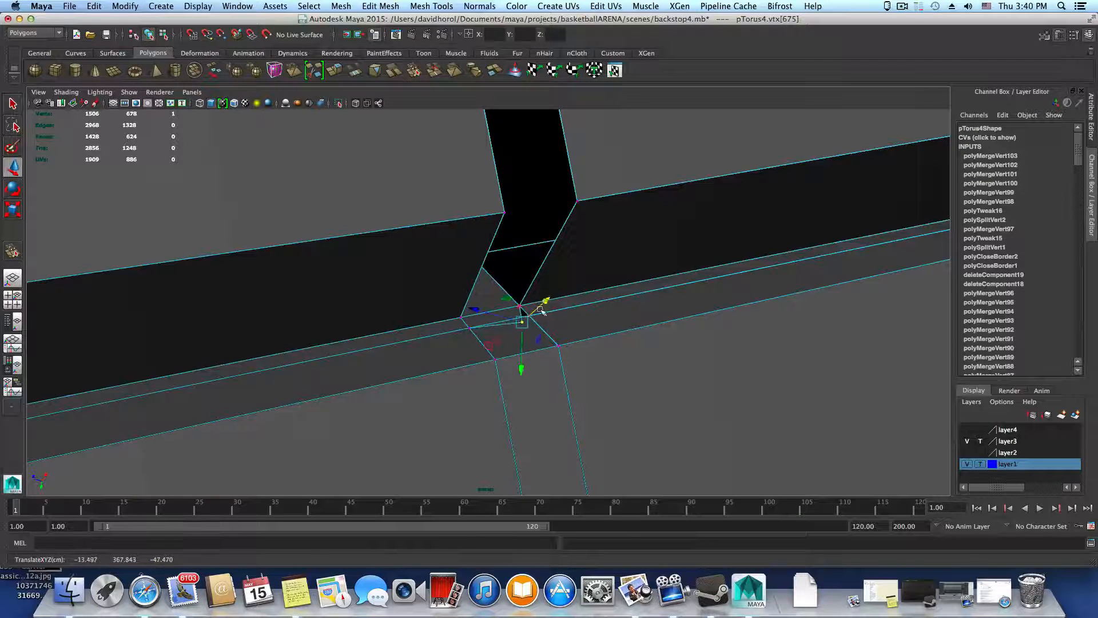
Try merging five vertices around the gap's base corner with Merge Components, then undo the merge
left_click_drag(542, 333, 538, 346, "alt")
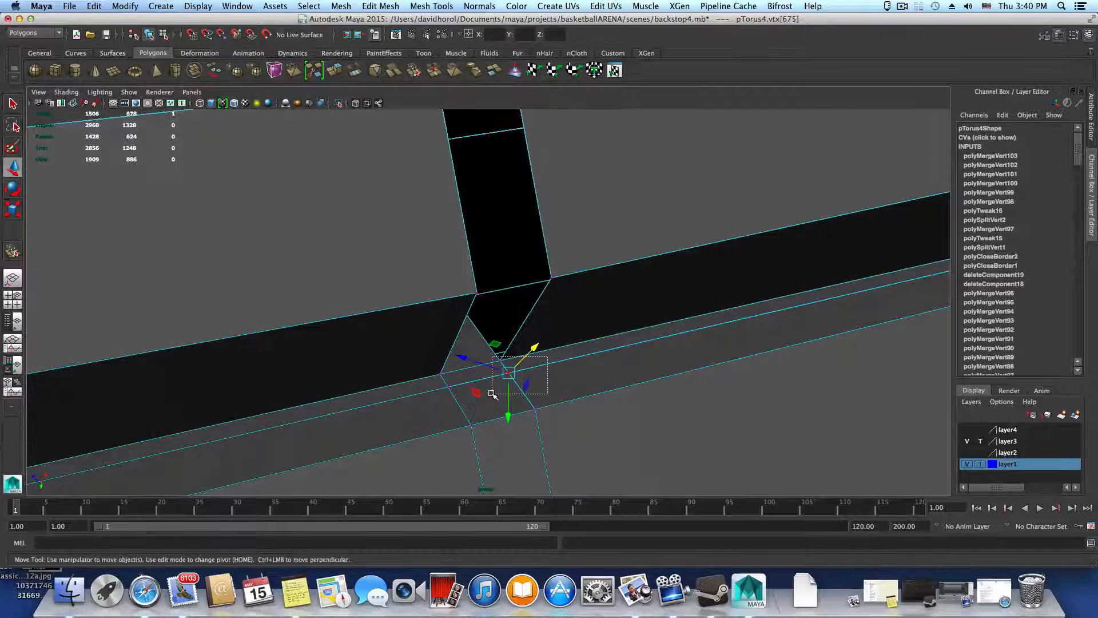
left_click(416, 6)
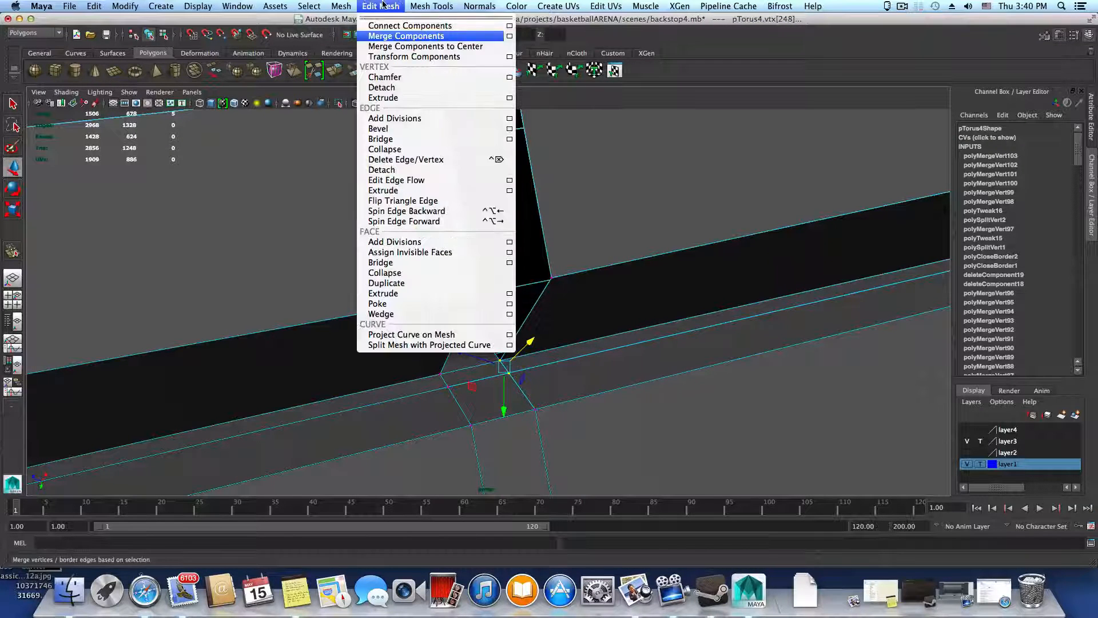
left_click(408, 36)
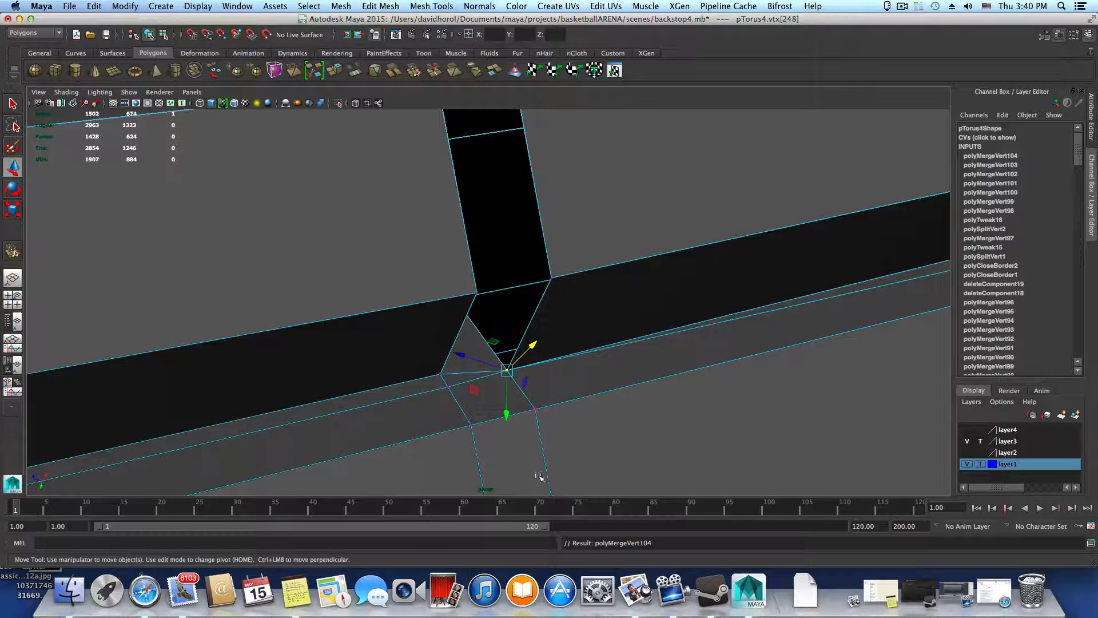
key("ctrl+z")
key("ctrl+z")
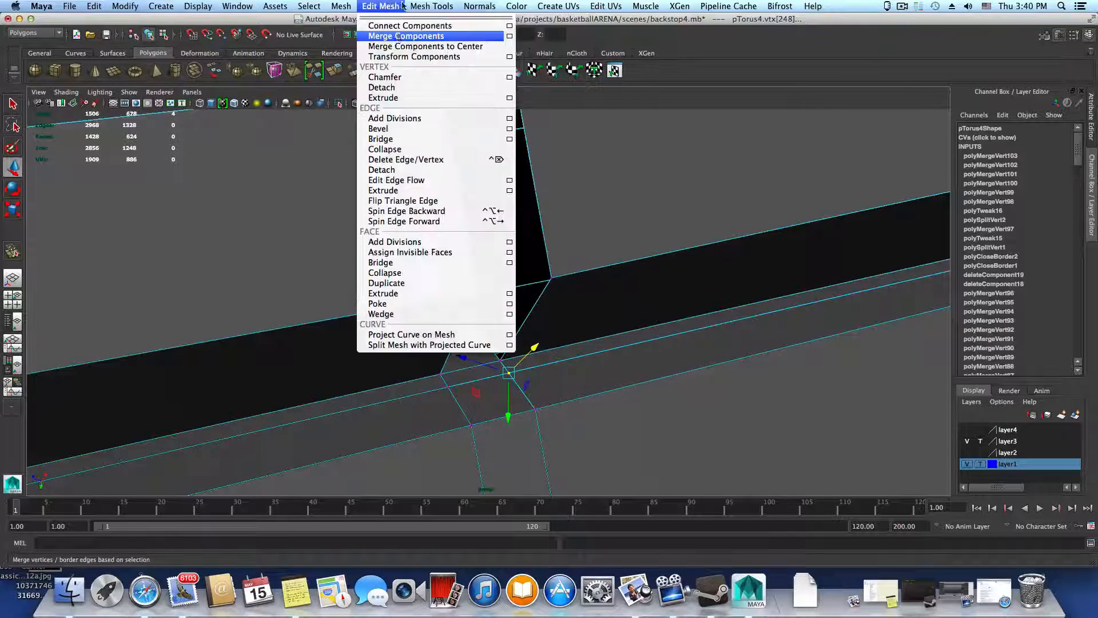
Merge the four coincident vertices at the gap's base corner and check the rim smoothed in object mode
left_click(380, 34)
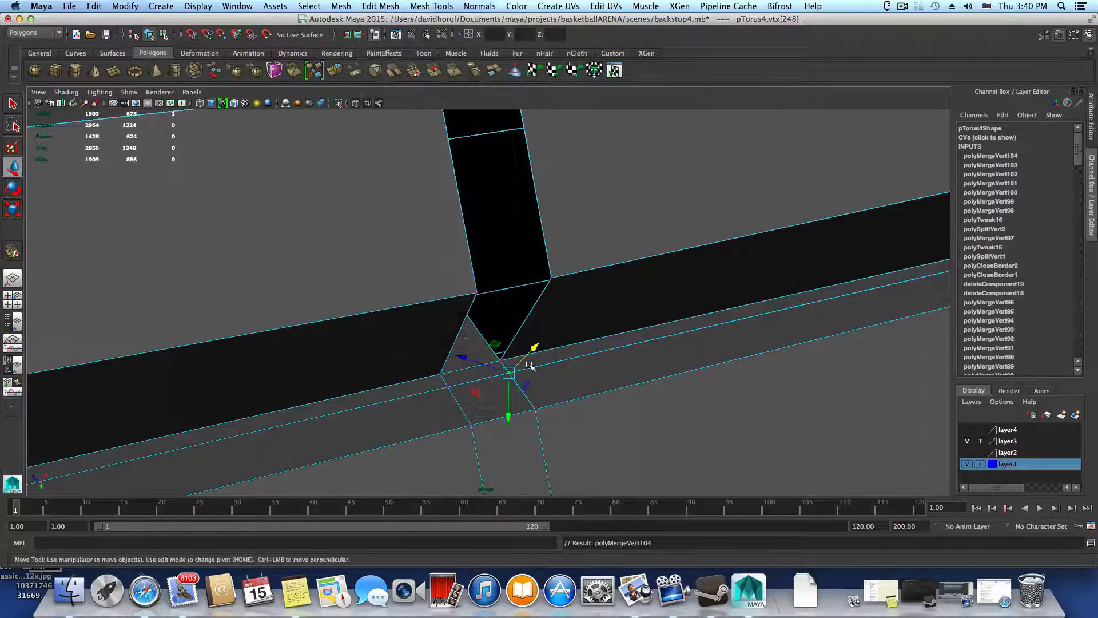
key("F8")
key("3")
left_click_drag(618, 461, 630, 434, "alt")
middle_click_drag(629, 434, 441, 415, "alt")
right_click_drag(441, 414, 657, 464, "alt")
key("1")
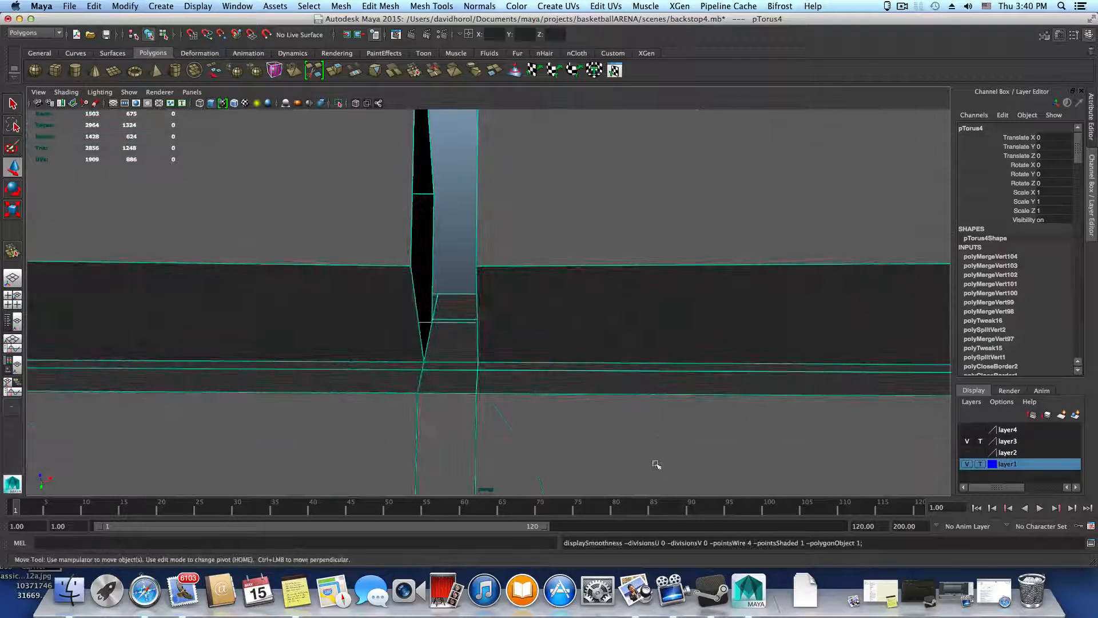
Try moving the vertex at the gap's opposite base corner with the Move Tool, then undo the move
left_click_drag(657, 464, 613, 442, "alt")
right_click_drag(585, 334, 544, 334)
left_click(568, 378)
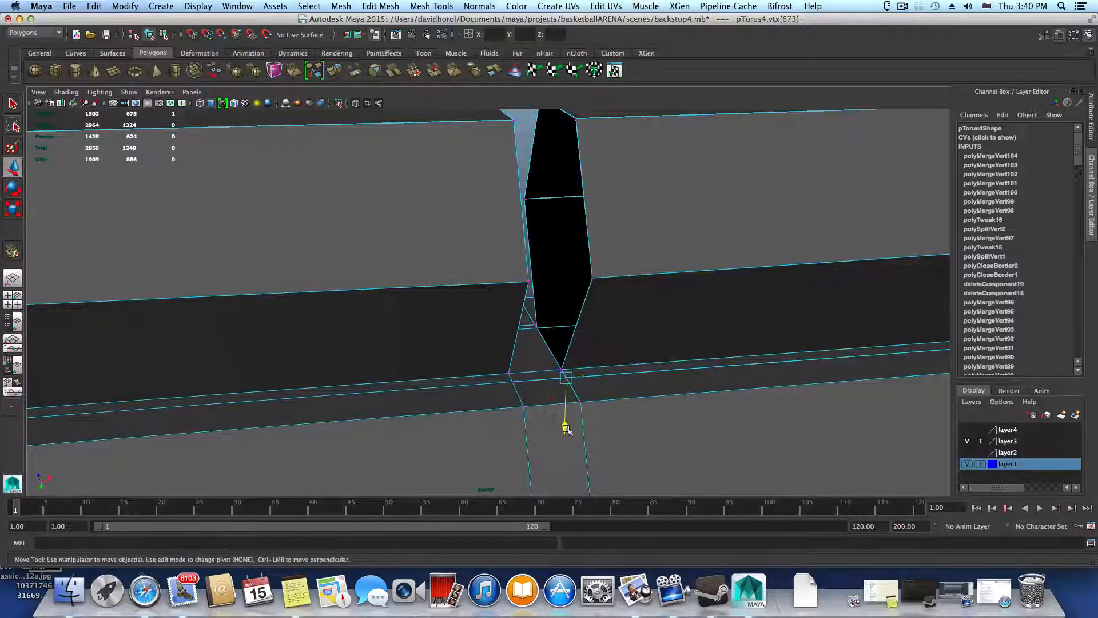
mouse_move(566, 422)
left_mouse_down()
mouse_move(566, 441)
mouse_move(576, 430)
mouse_move(564, 432)
left_mouse_up()
key("super+z")
Merge the four coincident vertices at the gap's opposite base corner and preview the rim smoothed in object mode
right_click_drag(550, 430, 502, 334)
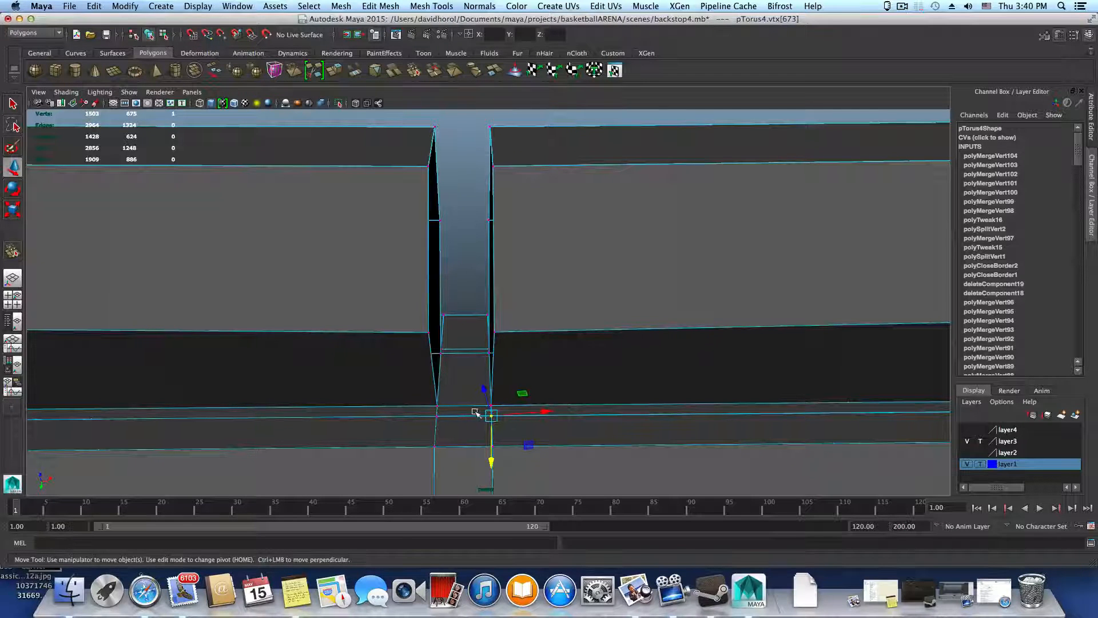
left_click_drag(502, 422, 504, 425)
left_click(452, 5)
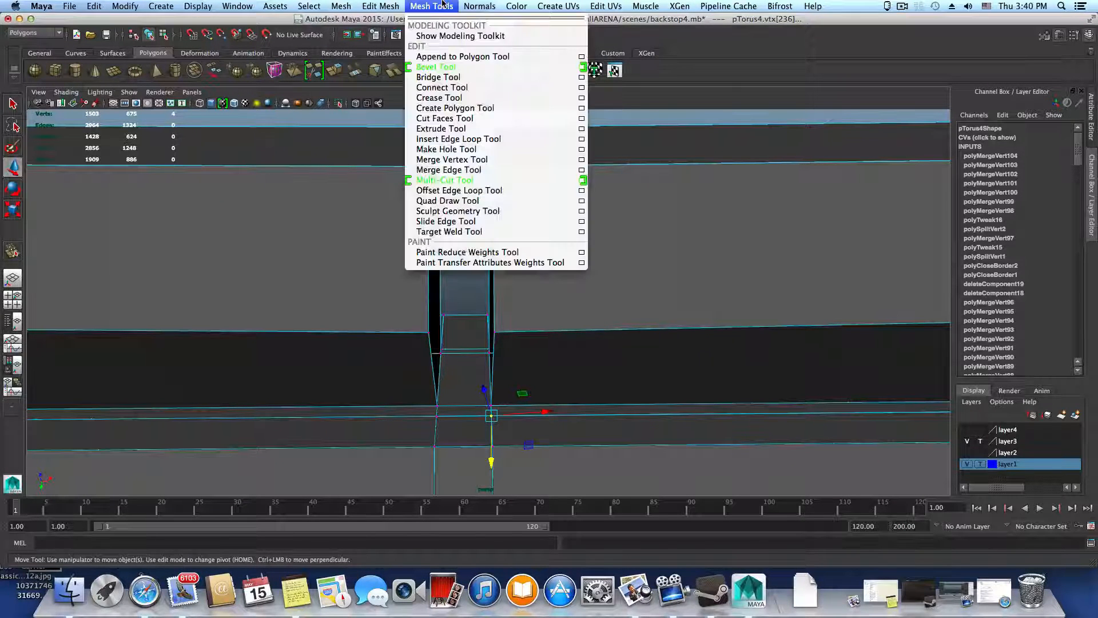
left_click(404, 37)
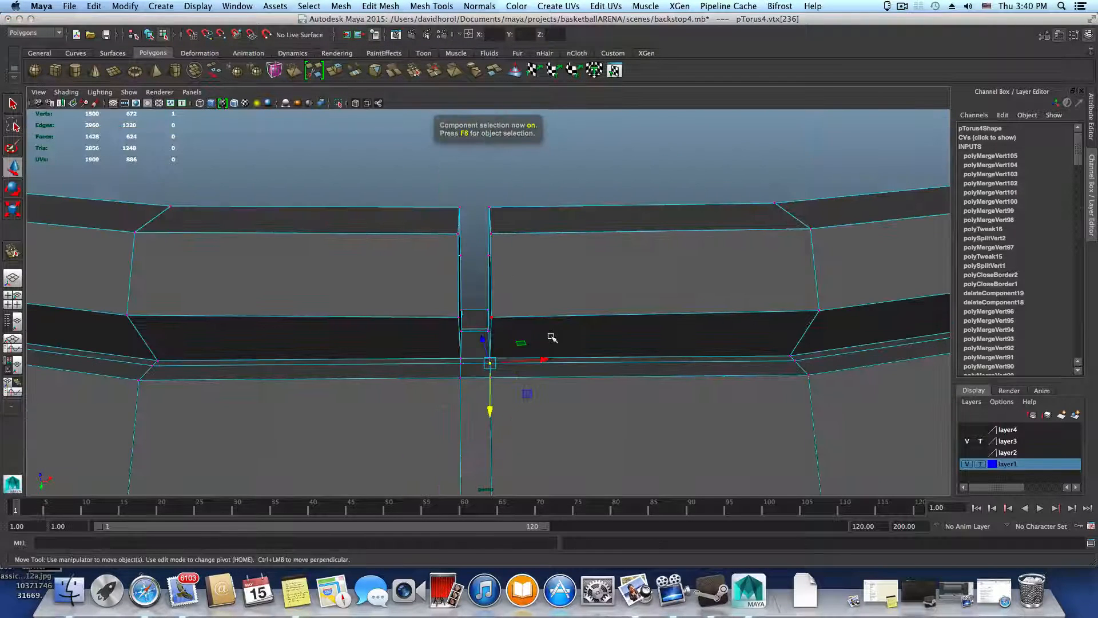
key("F8")
key("3")
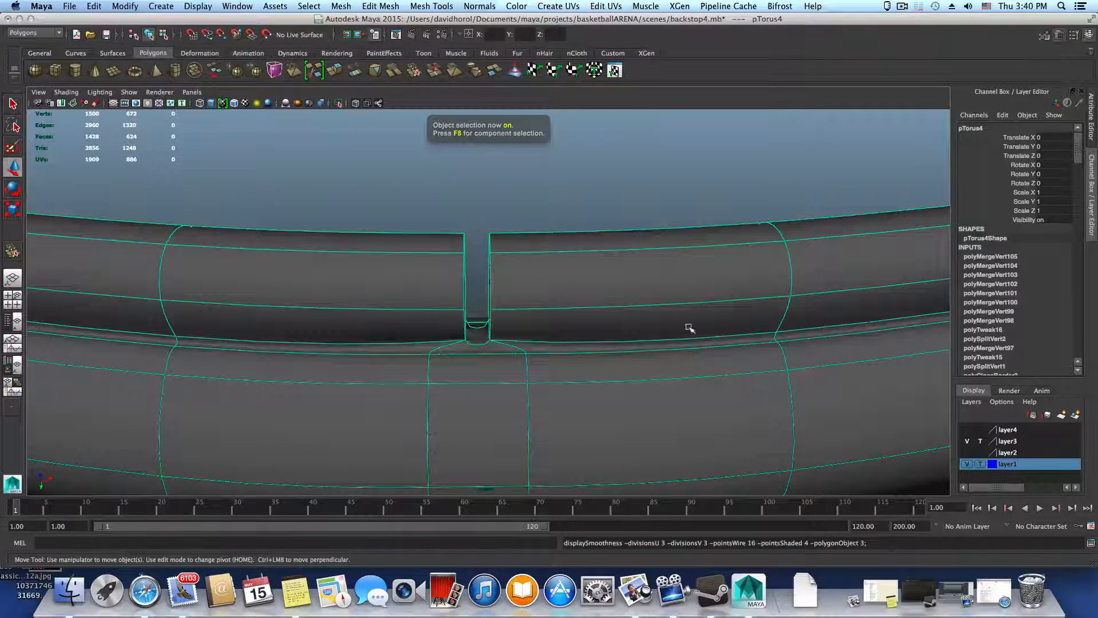
Examine the smoothed rim around its circumference, checking the base of each gap between the thin ring's segments
left_click_drag(689, 328, 771, 357, "alt")
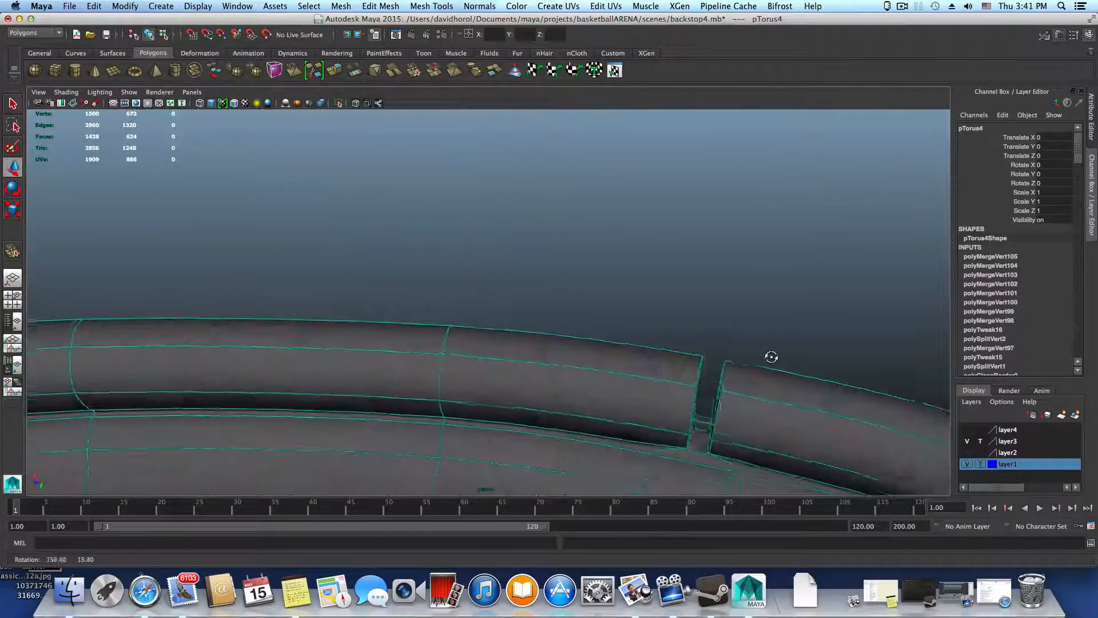
left_click_drag(343, 350, 406, 414, "alt")
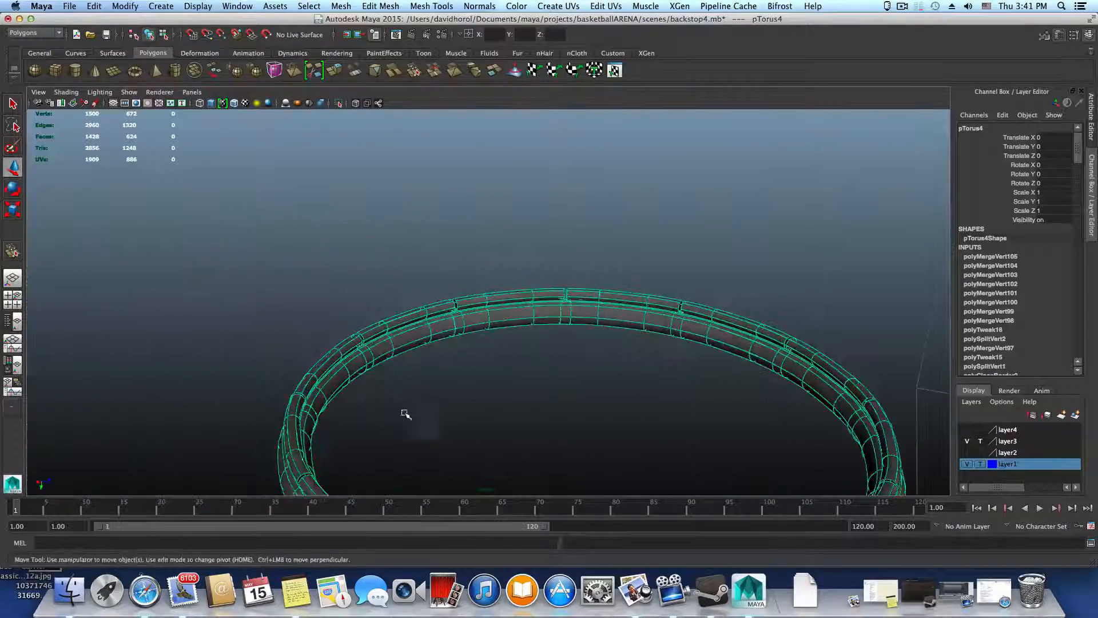
right_click_drag(405, 414, 912, 488, "alt")
left_click_drag(583, 378, 438, 434, "alt")
middle_click_drag(439, 434, 295, 220, "alt")
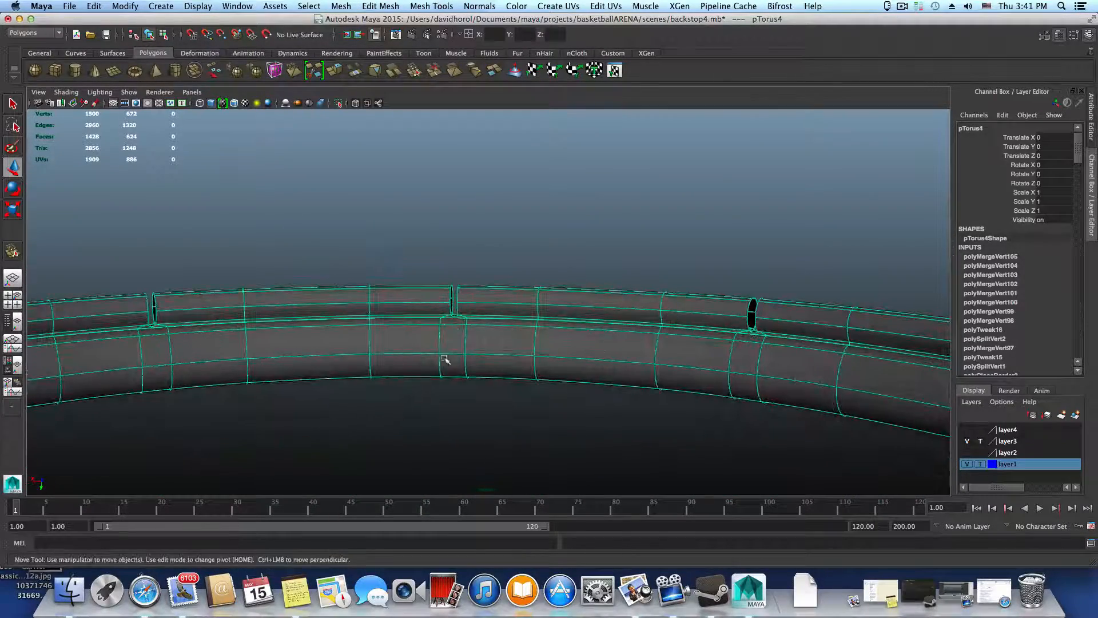
left_click_drag(551, 351, 598, 357, "alt")
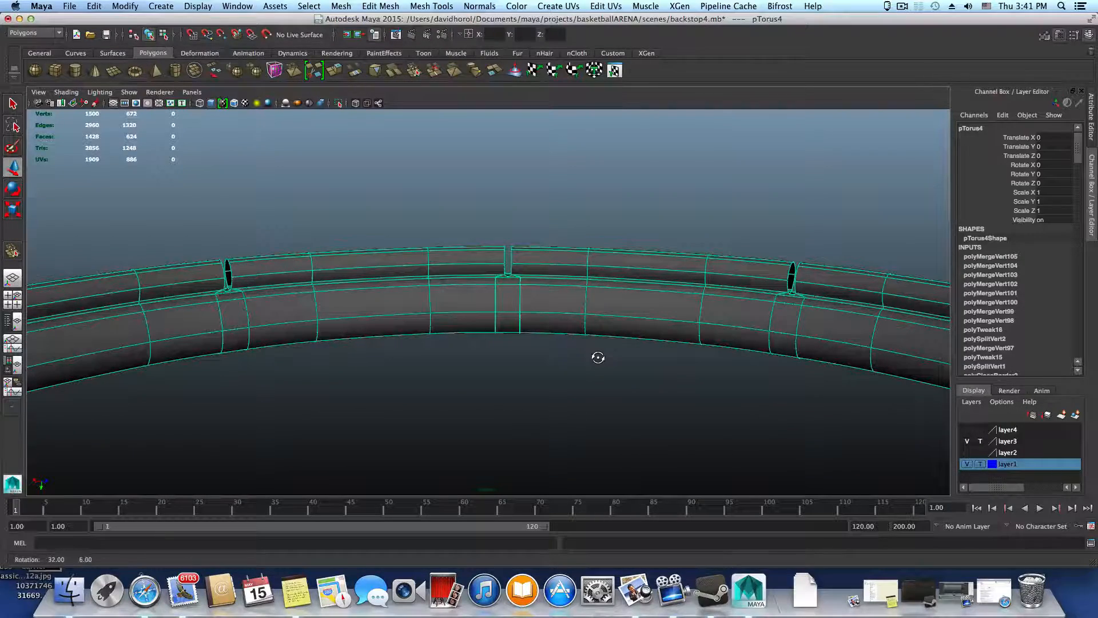
right_click_drag(497, 327, 884, 404, "alt")
left_click_drag(437, 310, 395, 329, "alt")
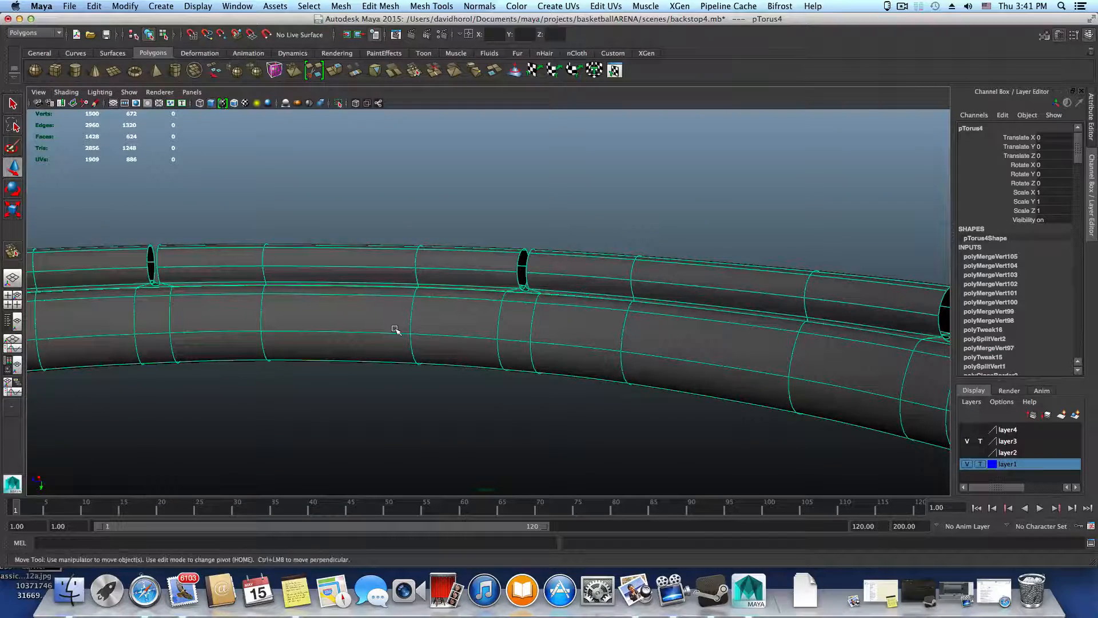
Return the rim to unsmoothed display and select the open border edges on both sides of one gap
key("F8")
right_click_drag(441, 324, 476, 328, "alt")
key("1")
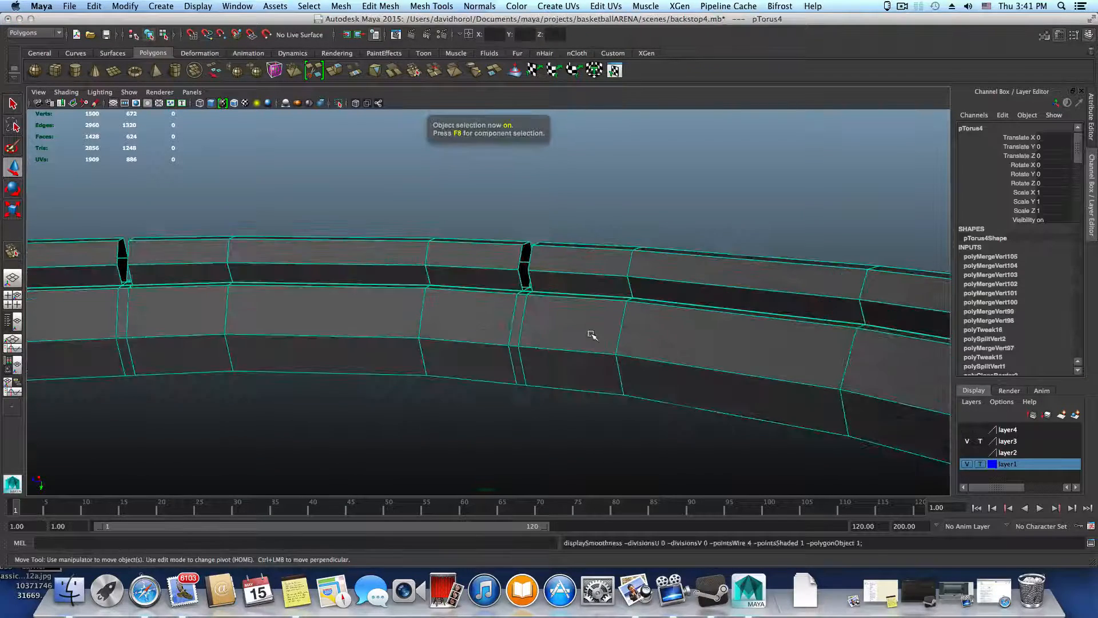
right_click_drag(591, 335, 676, 365, "alt")
right_click_drag(595, 364, 698, 369, "alt")
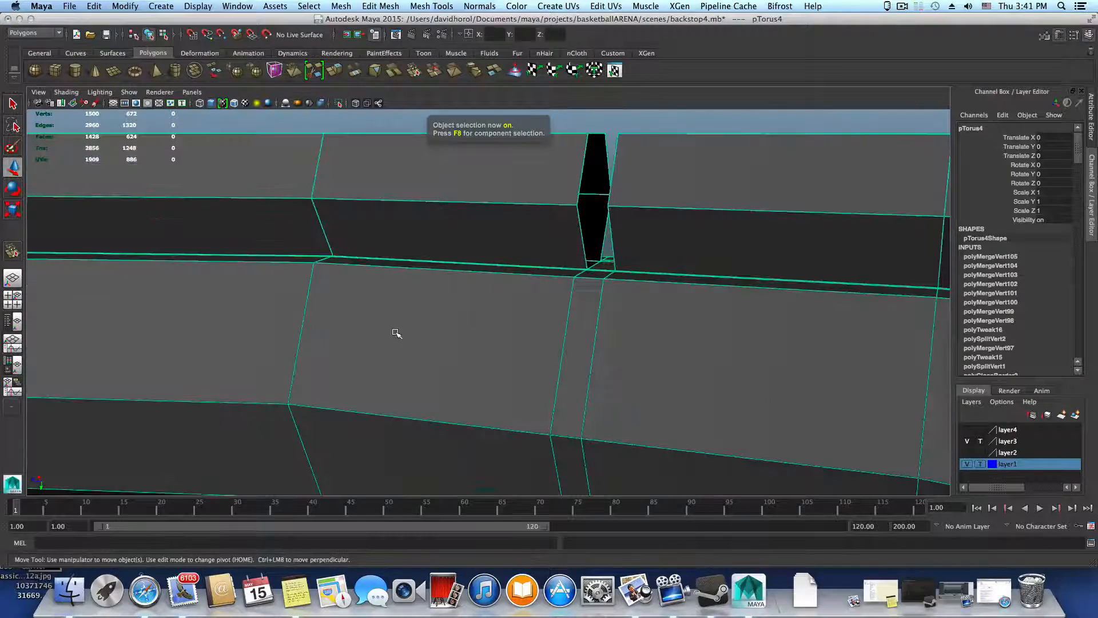
middle_click_drag(513, 324, 474, 357, "alt")
right_click_drag(539, 272, 541, 239)
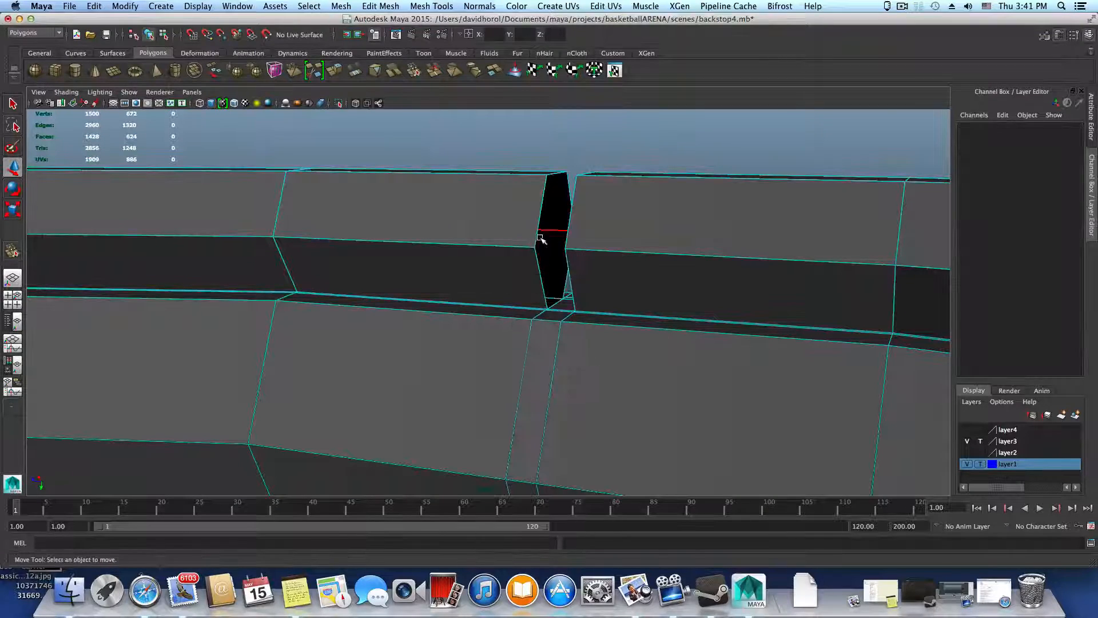
left_click(535, 232)
left_click_drag(545, 295, 504, 353, "alt")
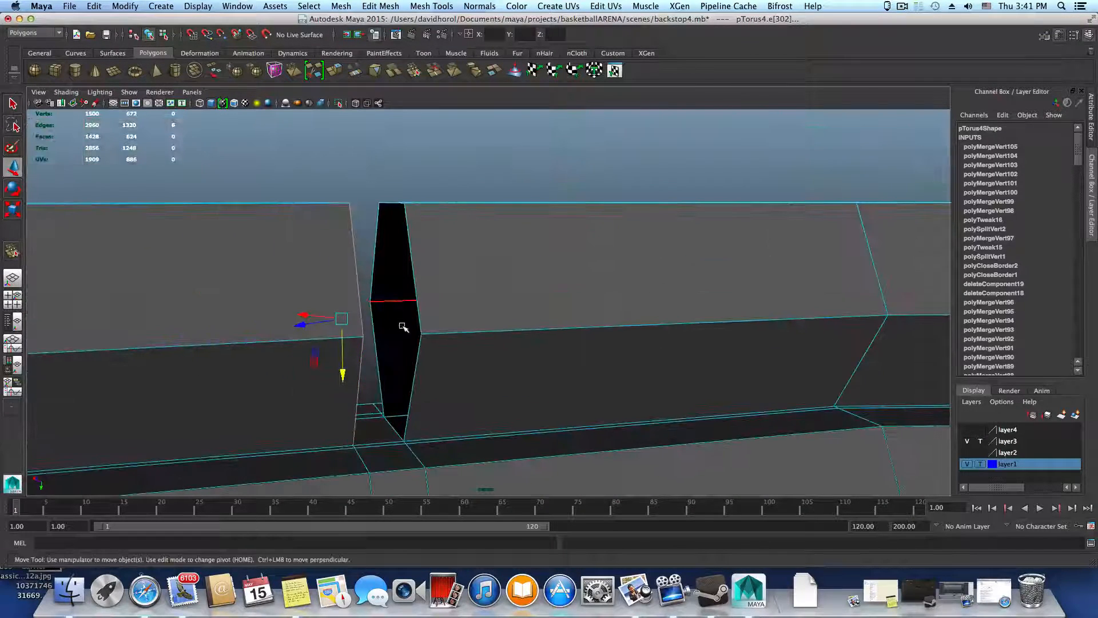
double_click(418, 311, "shift")
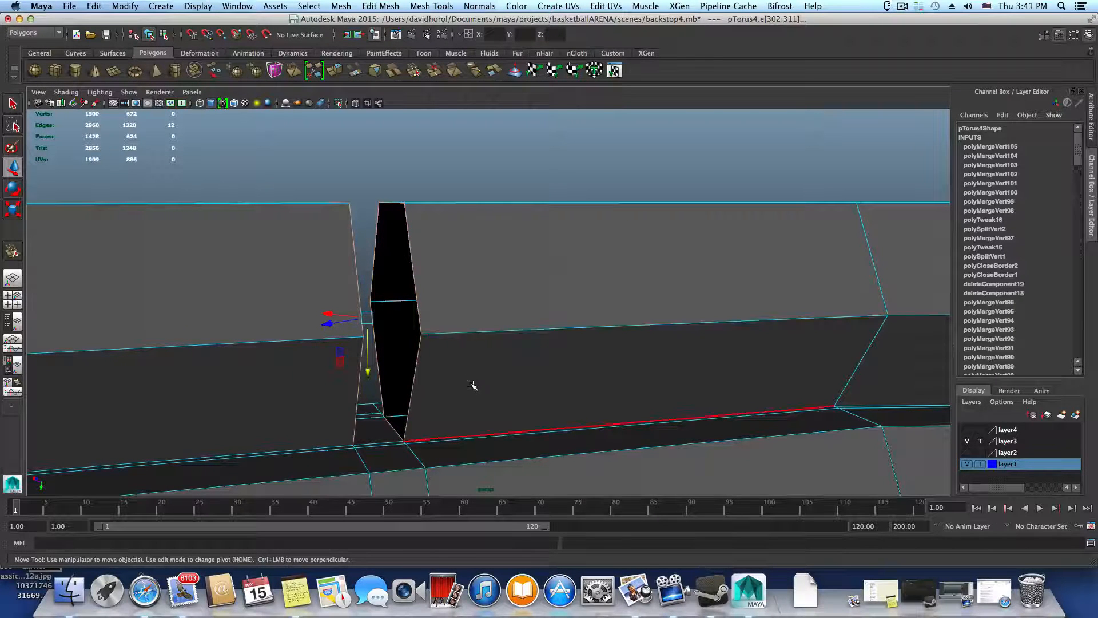
Add the open border edges on both sides of the neighbouring gap to the edge selection
mouse_move(472, 382)
left_mouse_down("alt")
mouse_move(466, 372)
mouse_move(483, 363)
mouse_move(466, 385)
left_mouse_up("alt")
right_click_drag(465, 385, 345, 358, "alt")
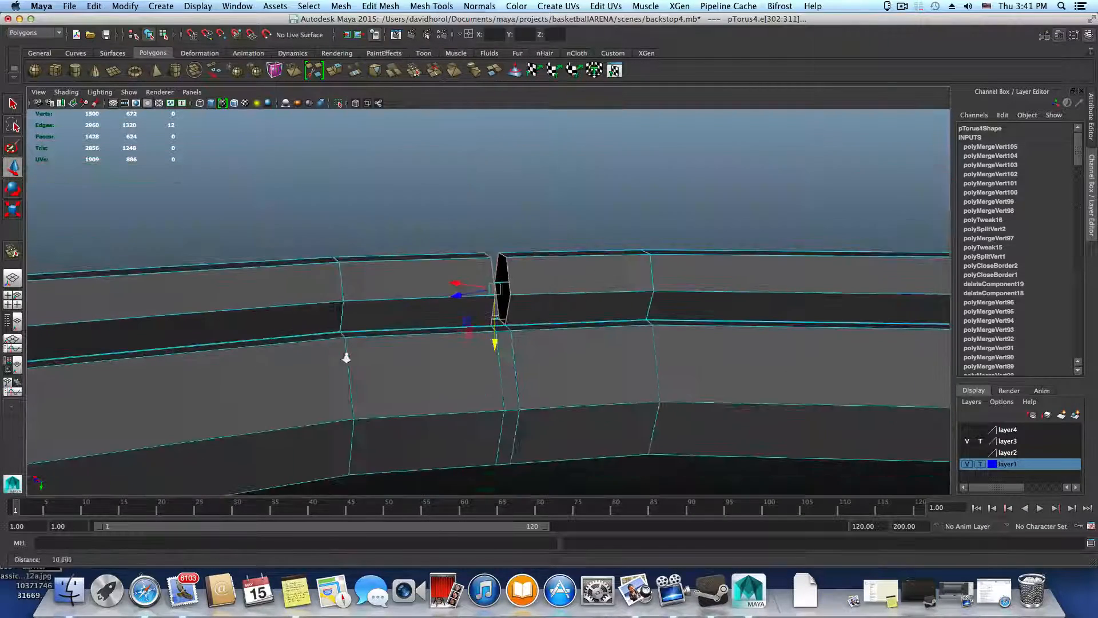
middle_click_drag(470, 367, 236, 383, "alt")
middle_click_drag(858, 337, 412, 349, "alt")
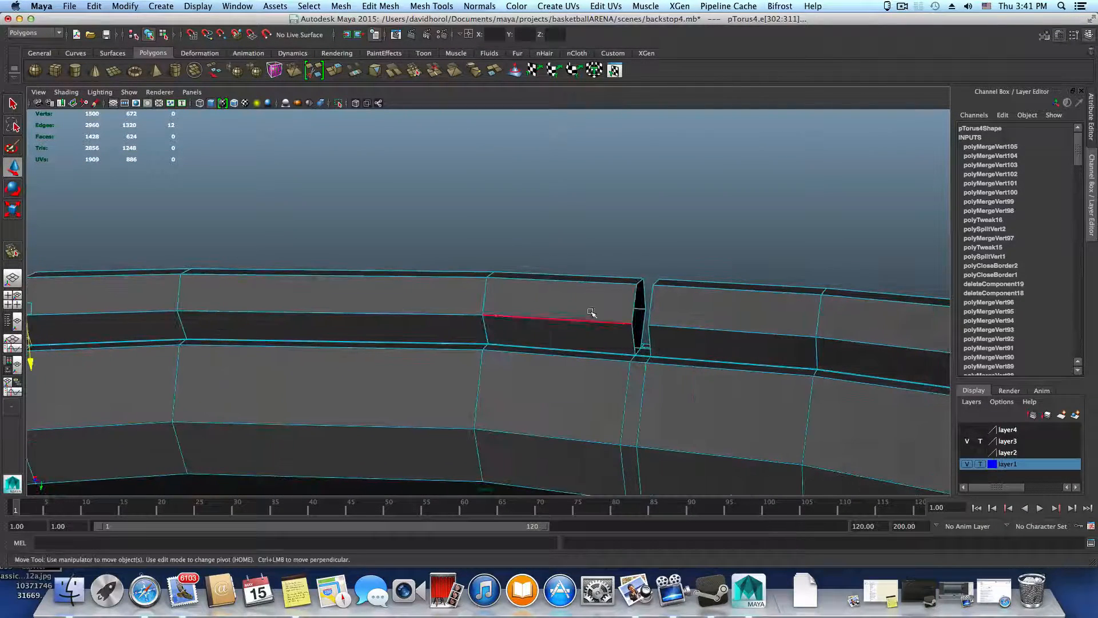
left_click_drag(629, 309, 650, 327, "alt")
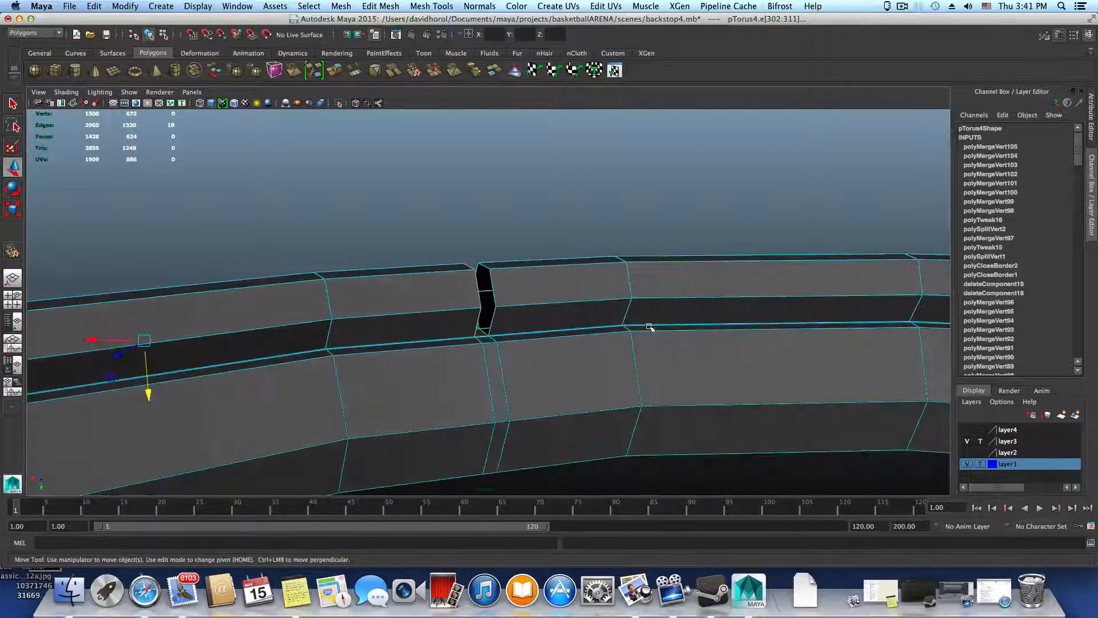
left_click(493, 293, "ctrl")
Extend the edge selection with the open segment ends at the following gaps along the thin ring
middle_click_drag(621, 332, 267, 353, "alt")
left_click_drag(424, 341, 488, 339, "alt")
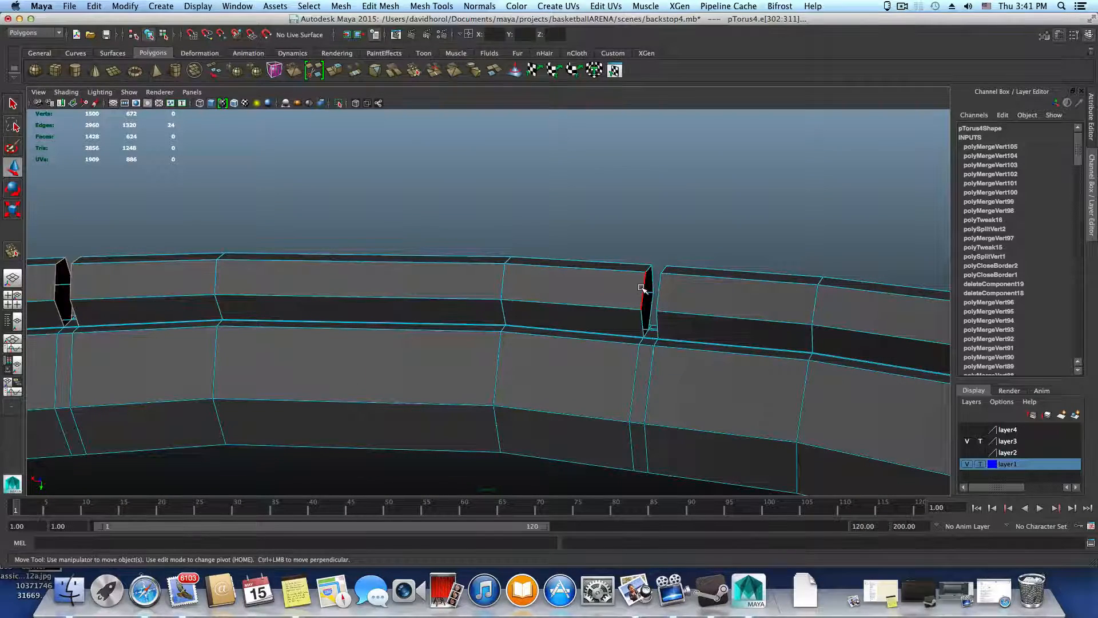
left_click_drag(732, 313, 680, 341, "alt")
double_click(690, 354, "shift")
double_click(618, 342, "shift")
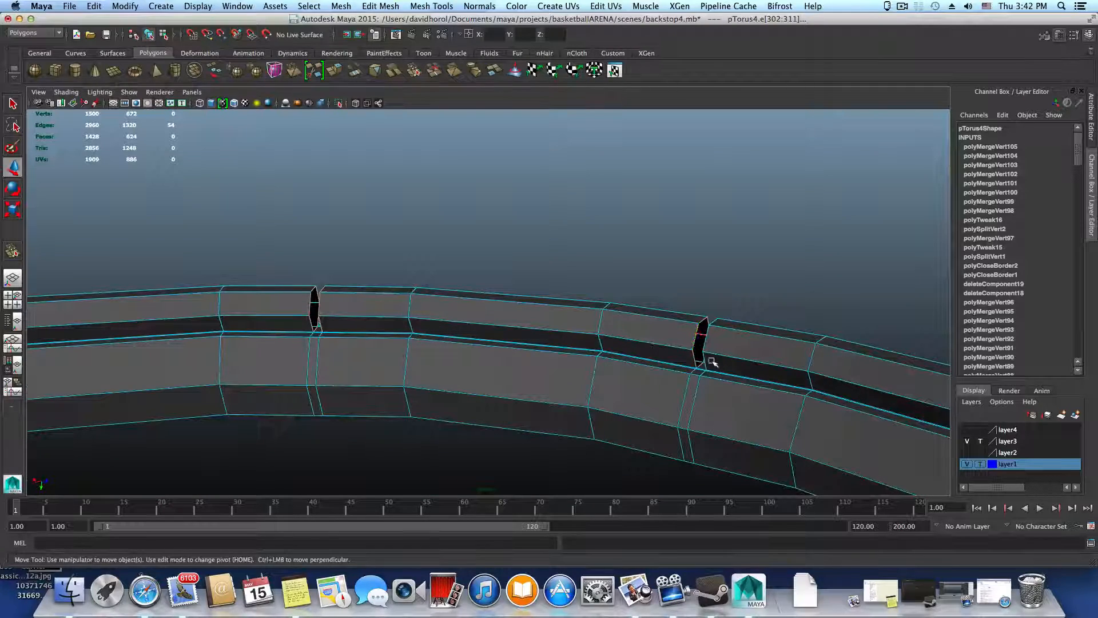
mouse_move(789, 387)
left_mouse_down("alt")
mouse_move(487, 324)
mouse_move(704, 380)
mouse_move(782, 369)
left_mouse_up("alt")
double_click(789, 356, "shift")
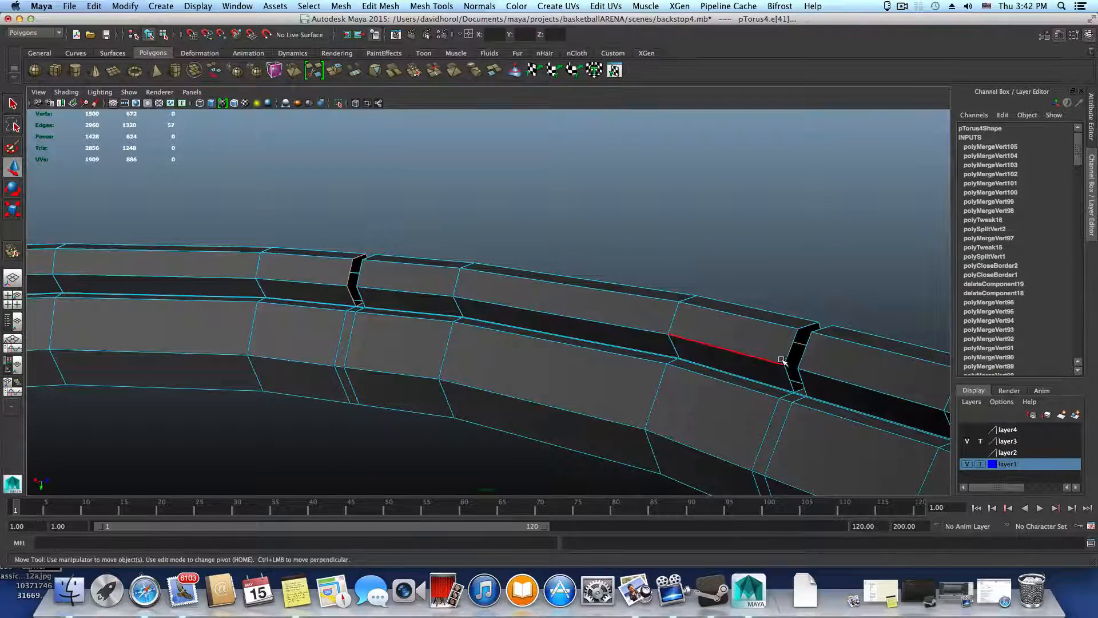
double_click(782, 361, "shift")
left_click_drag(787, 366, 679, 356, "alt")
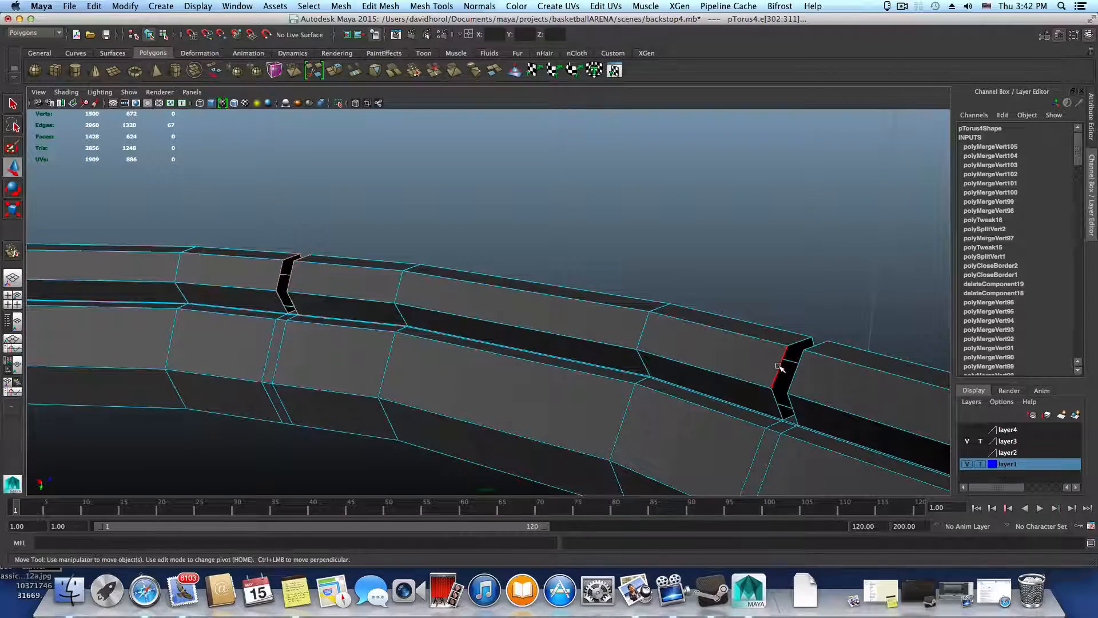
Continue around the rim, adding both border edge loops of each further gap to the selection
left_click_drag(816, 395, 386, 312, "alt")
double_click(742, 312, "shift")
double_click(649, 344, "shift")
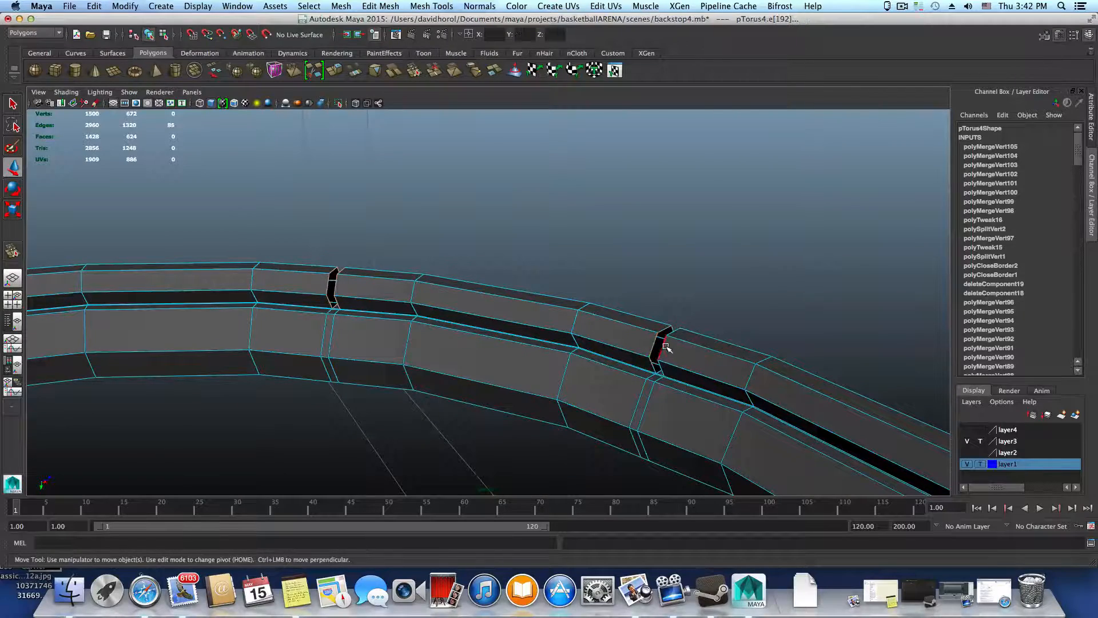
double_click(665, 347, "shift")
left_click_drag(666, 348, 645, 400, "alt")
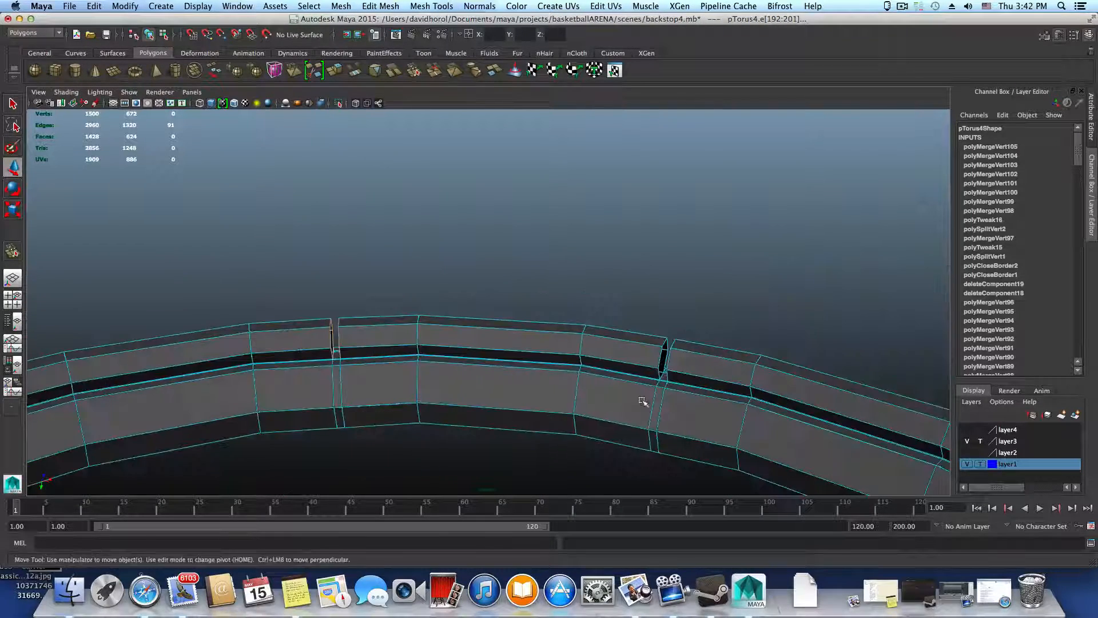
middle_click_drag(645, 400, 621, 396, "alt")
right_click_drag(621, 396, 659, 389, "alt")
double_click(646, 366, "shift")
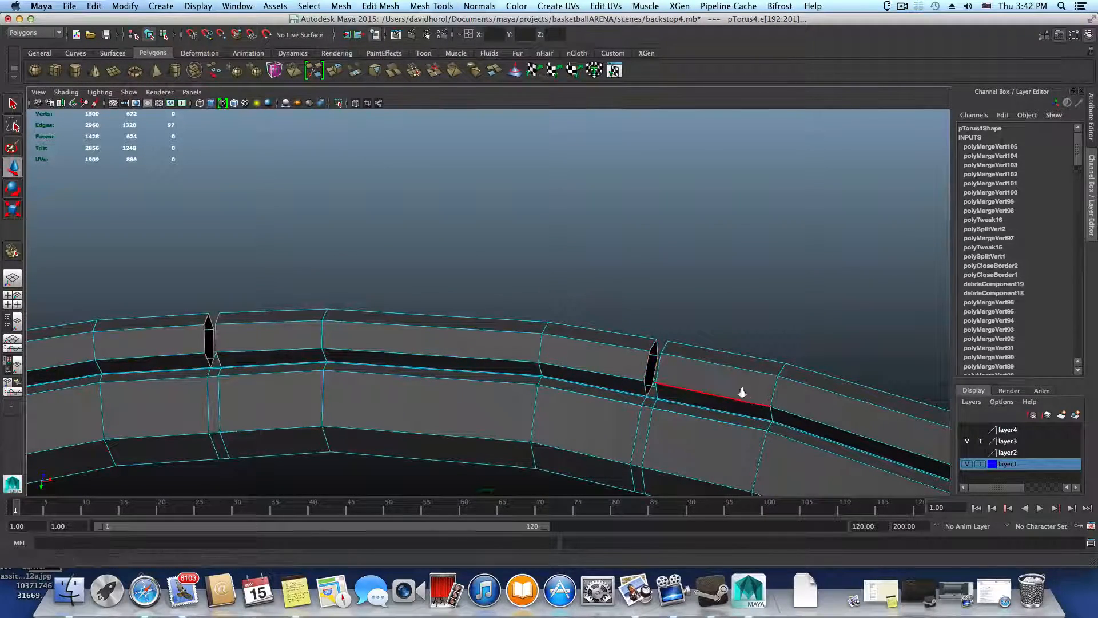
left_click_drag(653, 369, 635, 332, "alt")
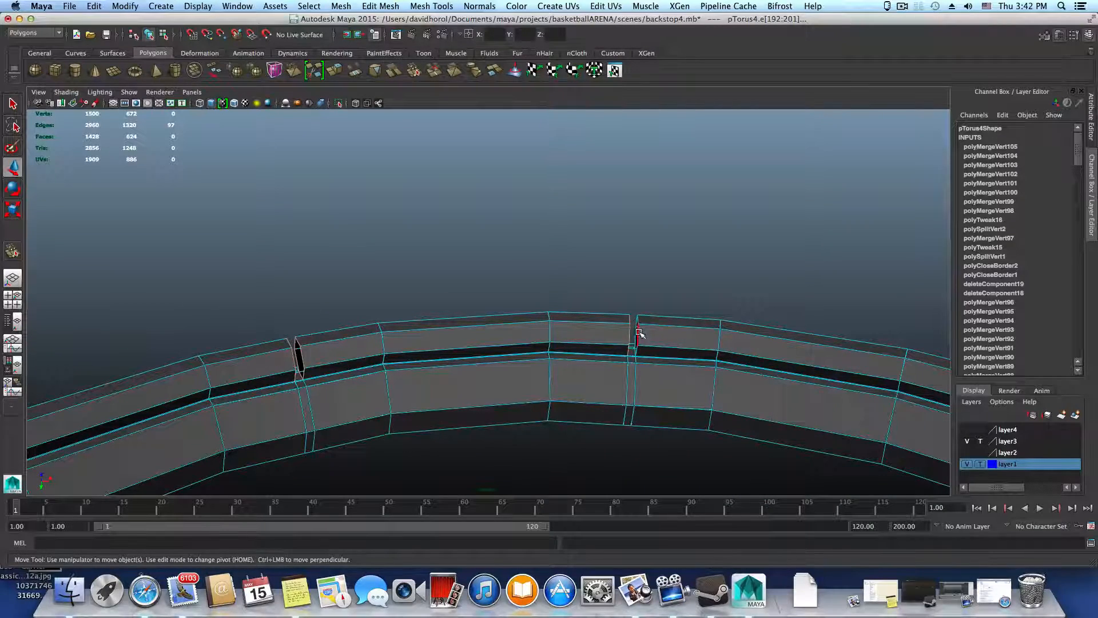
Add the border edges of the remaining gaps so every open segment end of the thin ring is selected
left_click_drag(684, 358, 557, 335, "alt")
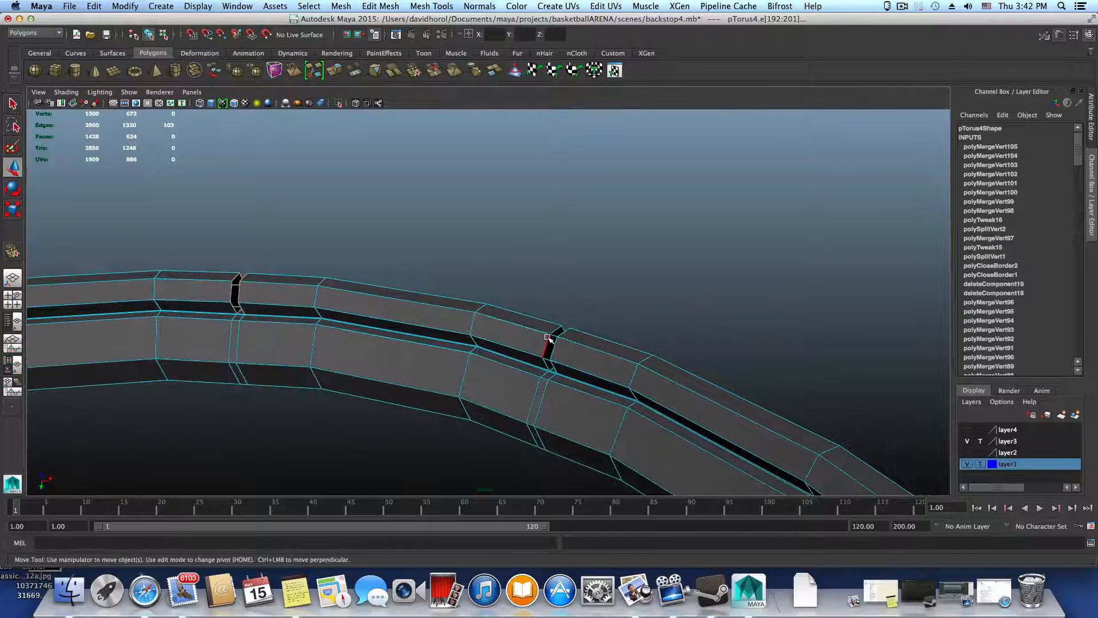
left_click_drag(606, 372, 769, 319, "alt")
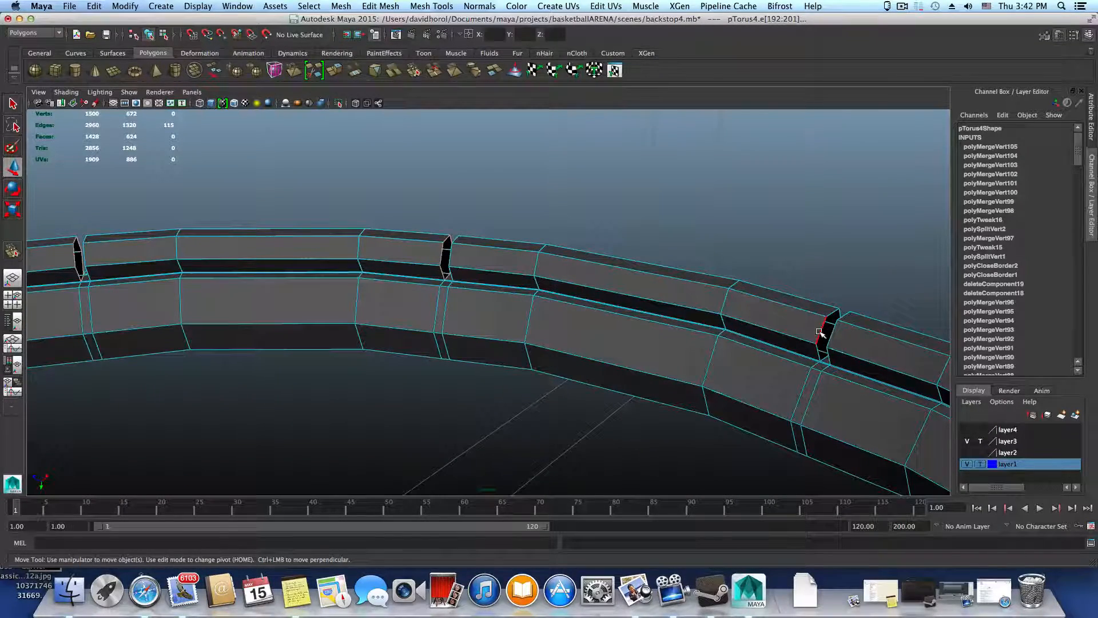
left_click_drag(836, 359, 719, 412, "alt")
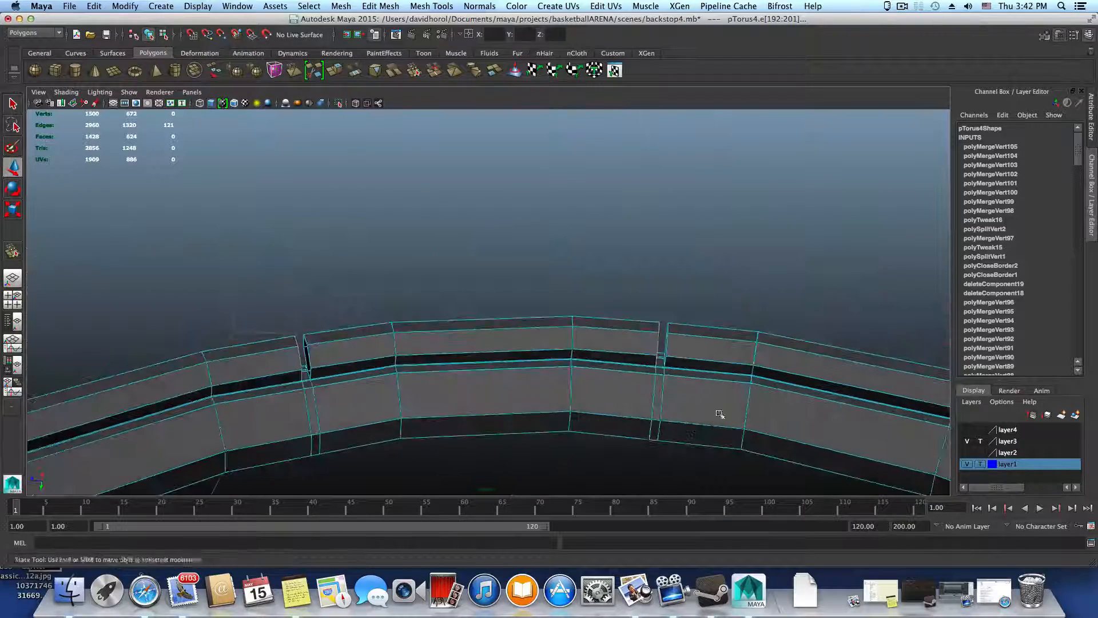
left_click_drag(721, 374, 459, 309, "alt")
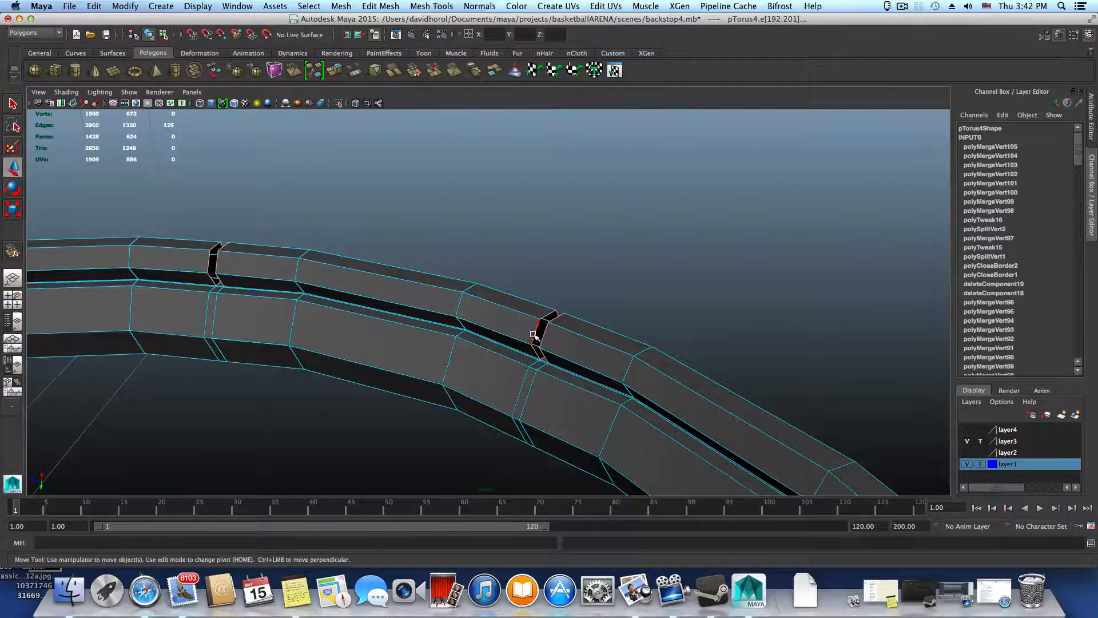
left_click(599, 378, "shift")
left_click_drag(599, 377, 515, 392, "alt")
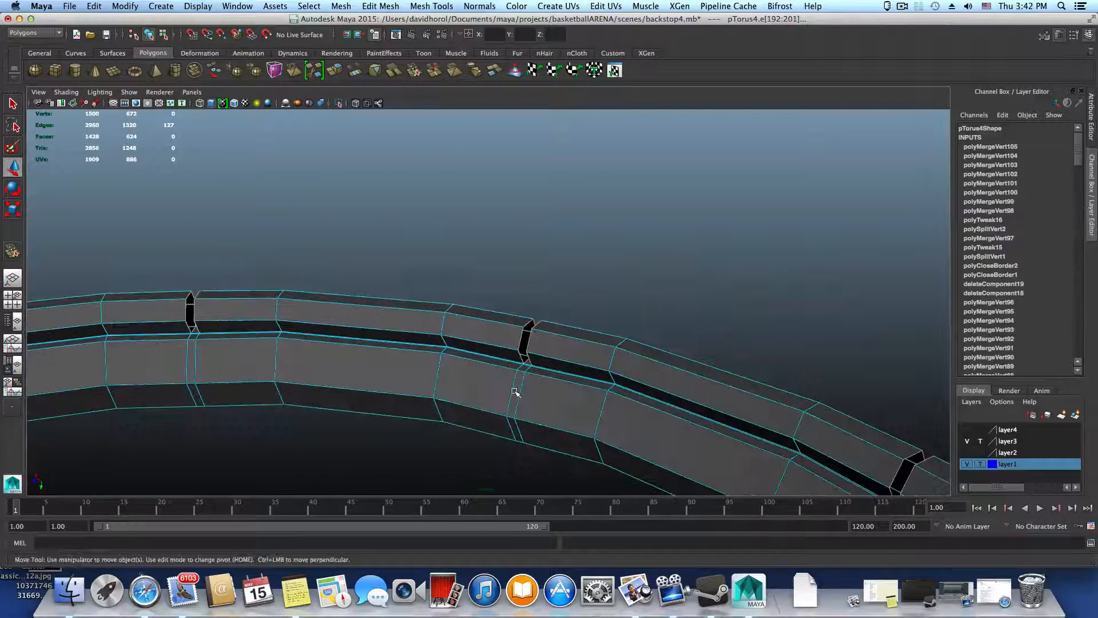
Extrude the selected open border edges at the gaps of the thin ring
left_click(334, 71)
scroll(338, 245, "down", 3)
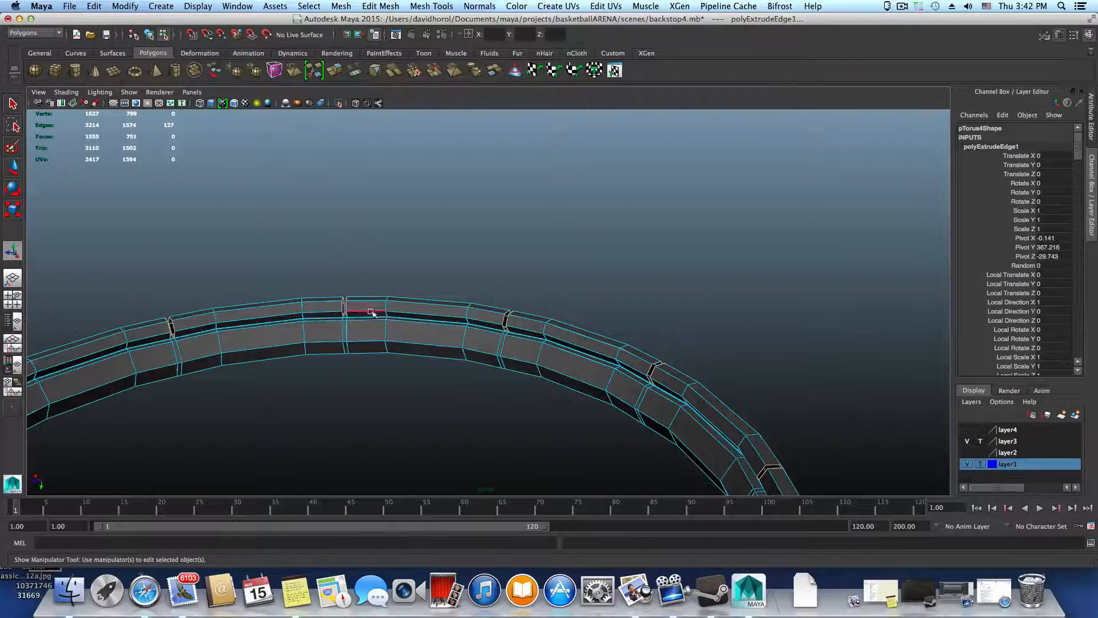
scroll(572, 366, "down", 5)
middle_click_drag(273, 422, 416, 246, "alt")
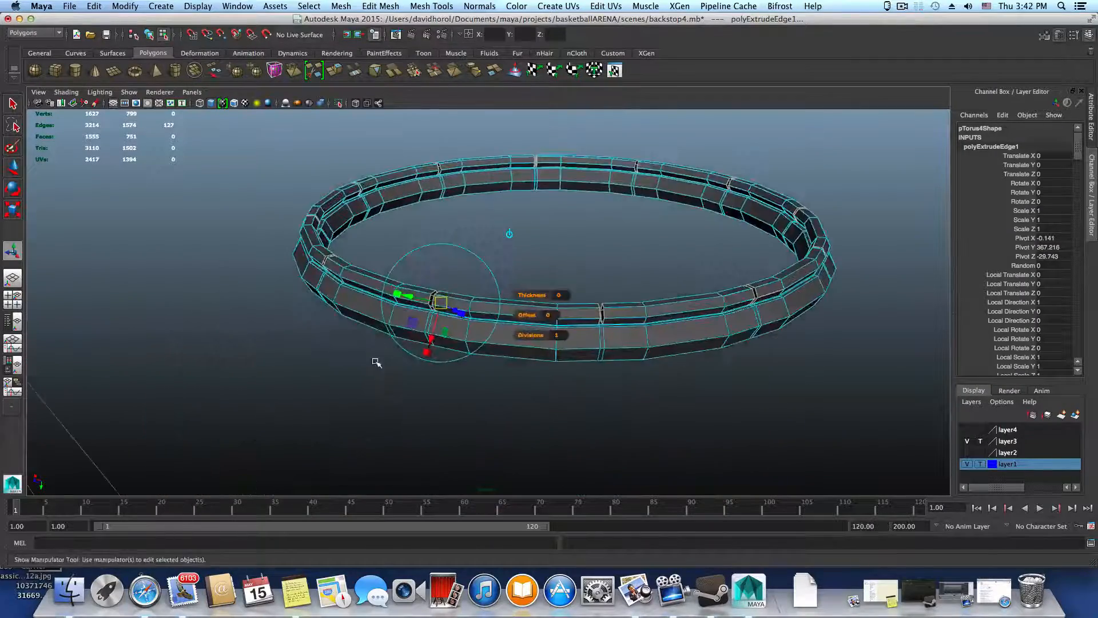
right_click_drag(376, 362, 475, 359, "alt")
middle_click_drag(475, 357, 576, 336, "alt")
right_click_drag(576, 336, 612, 346, "alt")
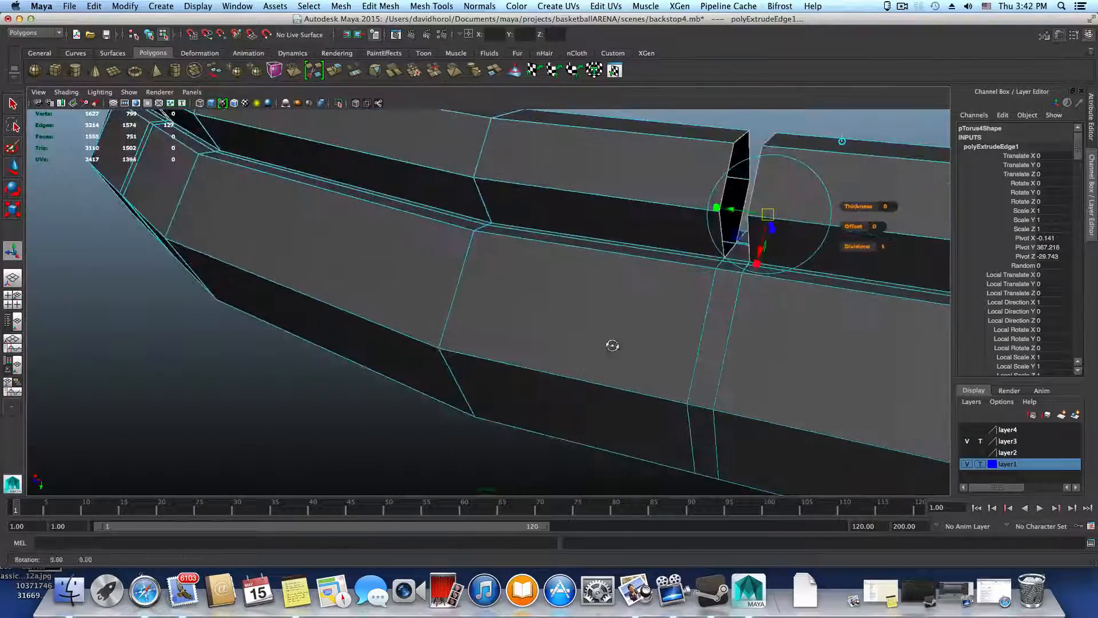
left_click_drag(612, 346, 516, 316, "alt")
middle_click_drag(516, 316, 530, 329, "alt")
right_click_drag(530, 329, 563, 338, "alt")
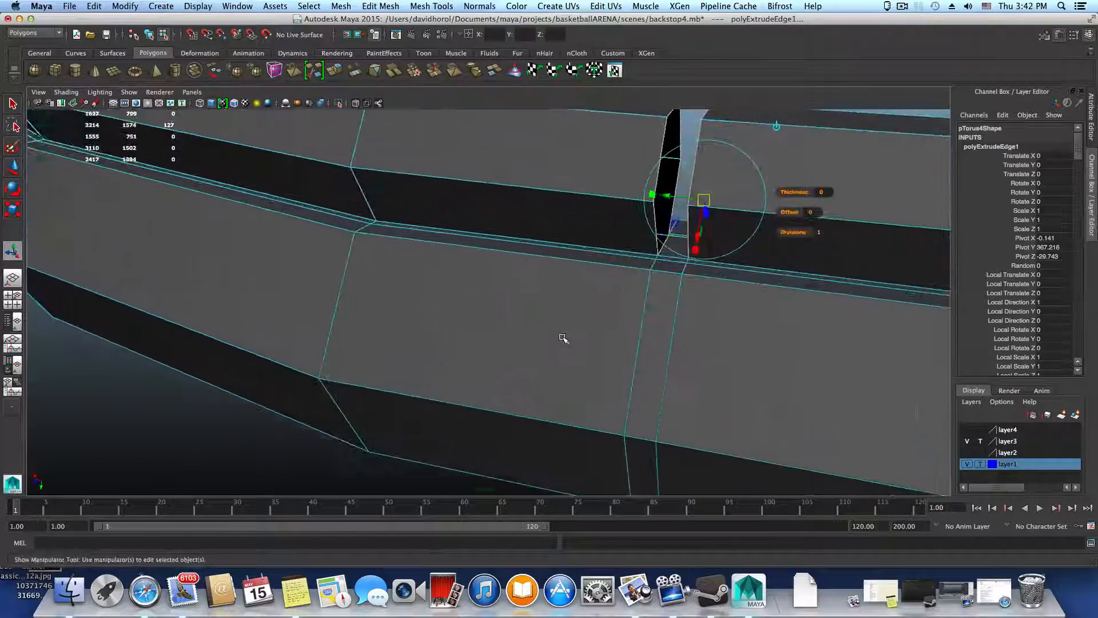
key("a")
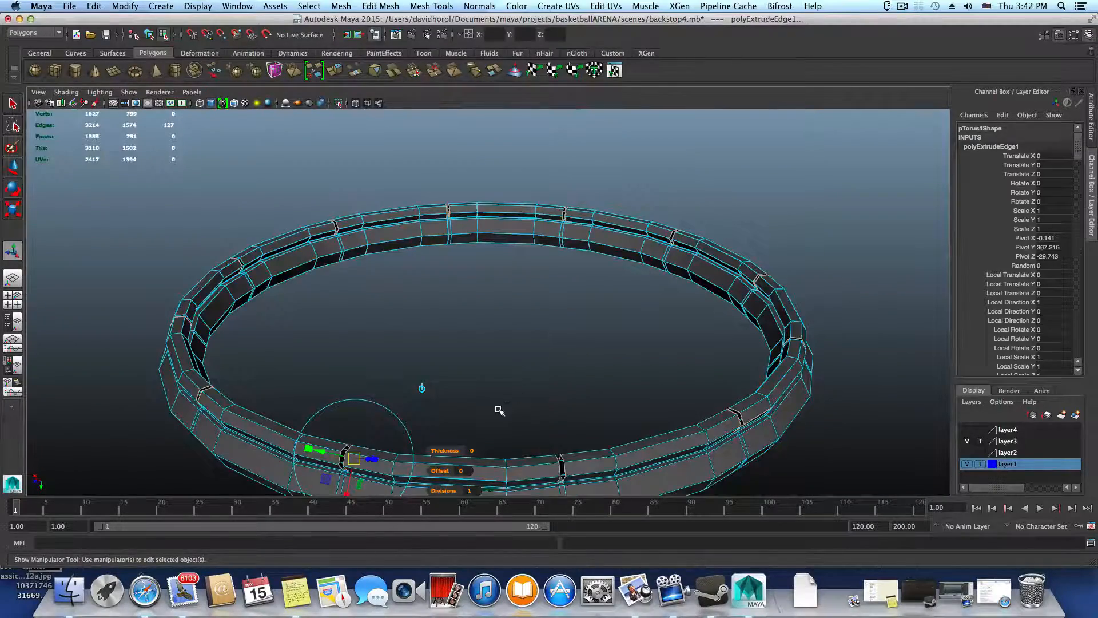
right_click_drag(499, 410, 654, 382, "alt")
left_click_drag(655, 383, 608, 393, "alt")
middle_click_drag(324, 424, 655, 338, "alt")
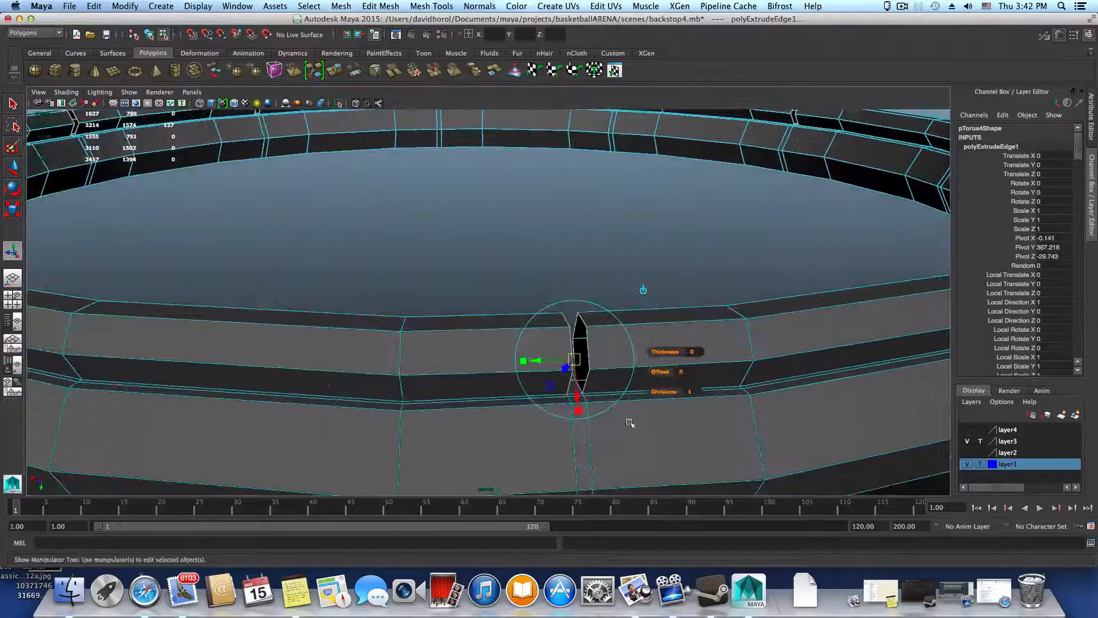
Scale the extruded gap edges inward uniformly to about 0.433
left_click(578, 411)
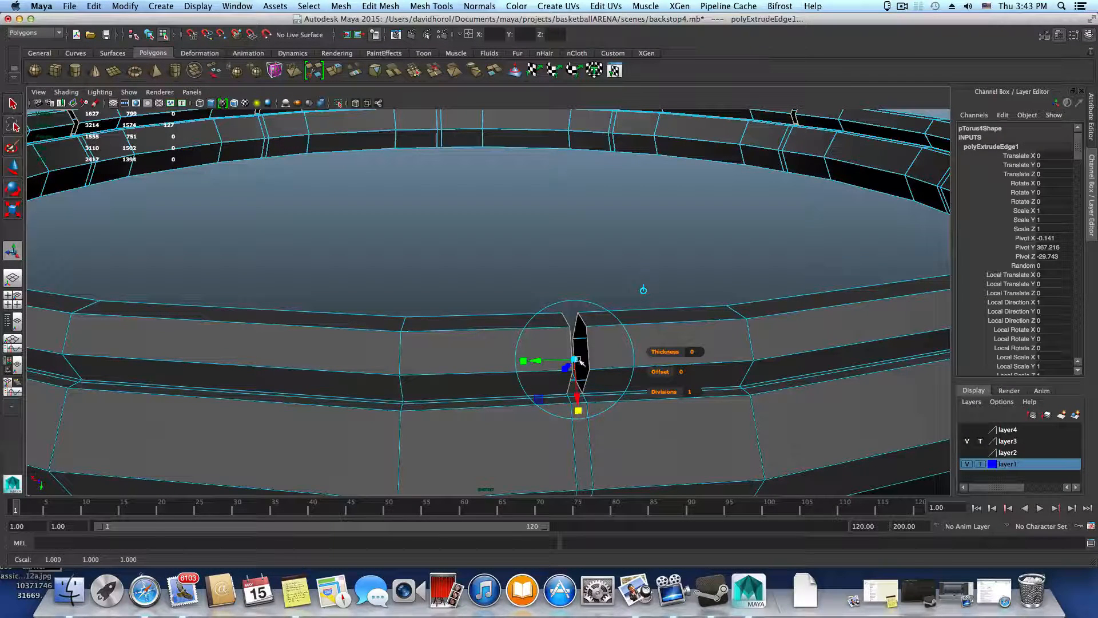
left_click_drag(577, 360, 558, 364)
right_click_drag(598, 377, 651, 400, "alt")
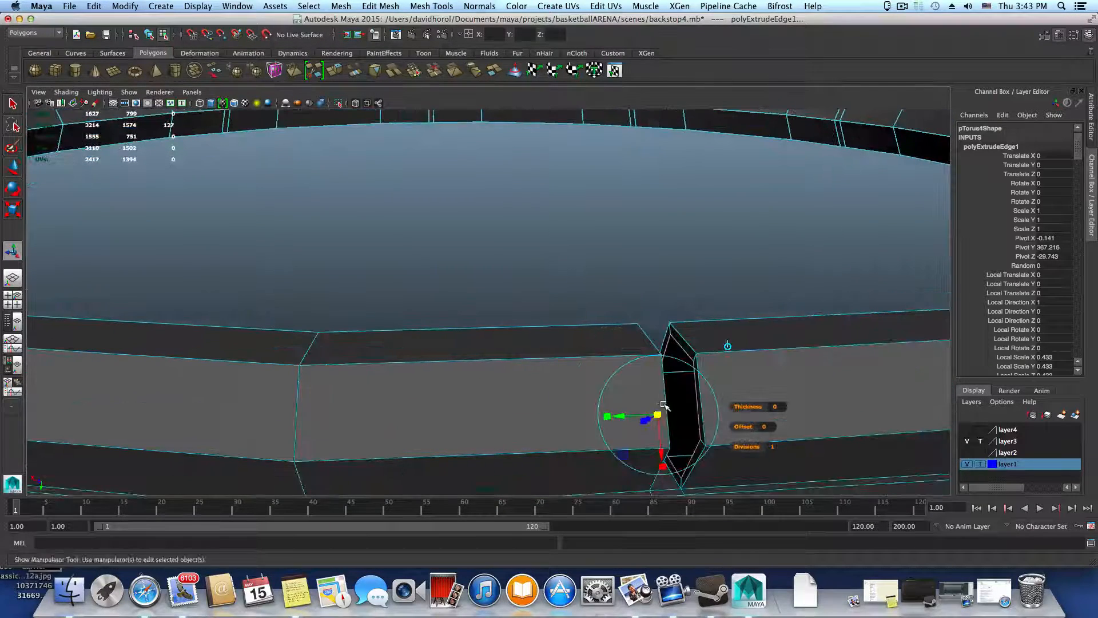
middle_click_drag(651, 399, 627, 395, "alt")
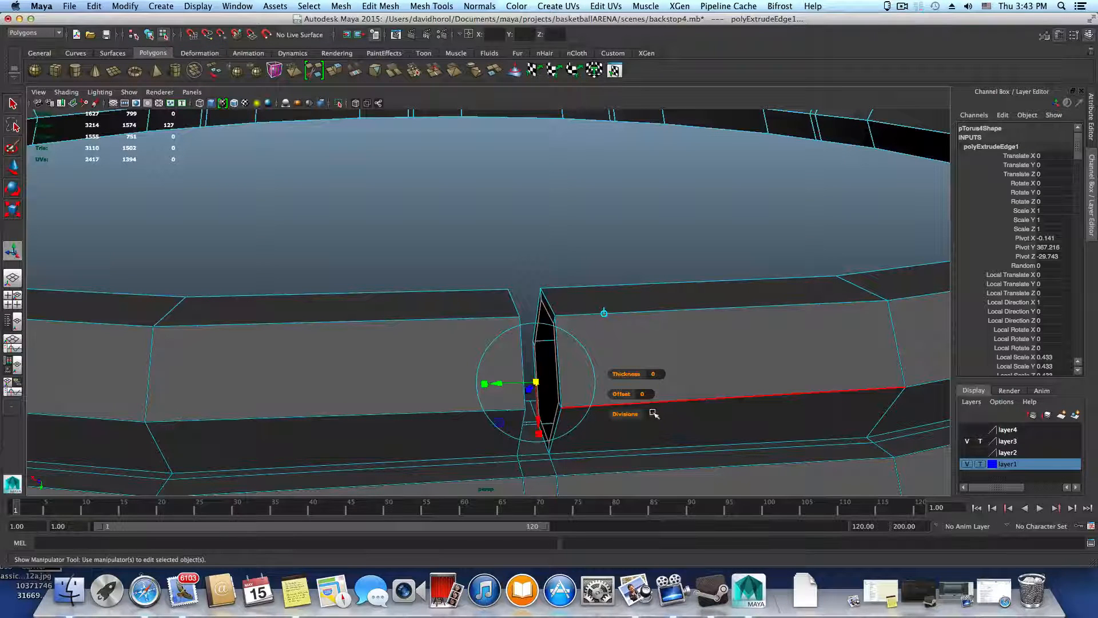
left_click_drag(632, 415, 601, 414)
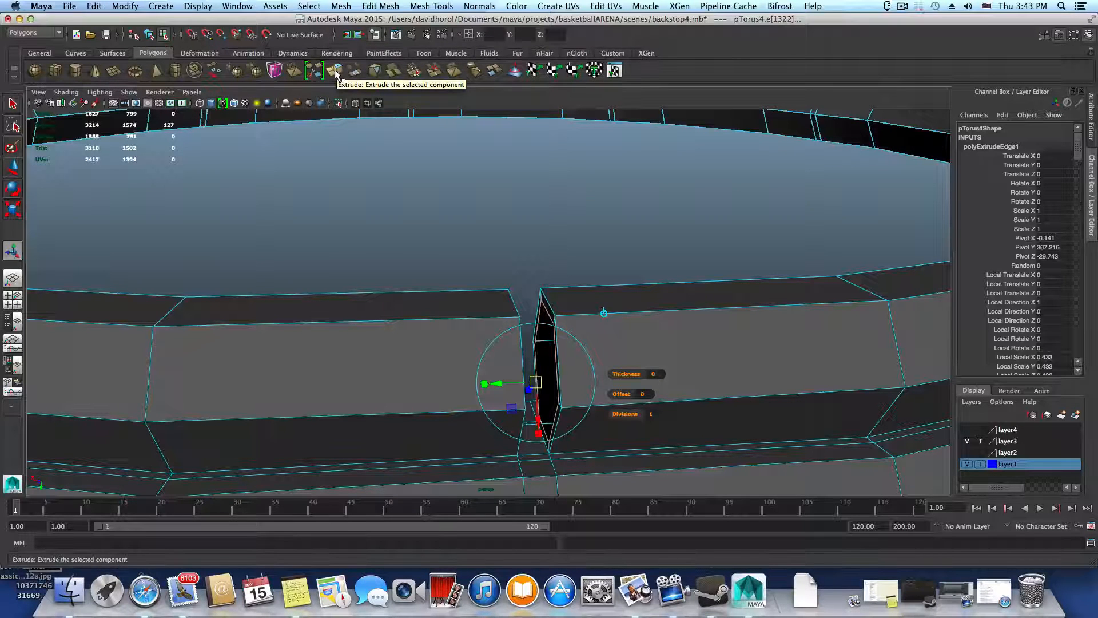
Extrude the gap edges a second time and offset them about -0.714 along local Z
left_click(335, 71)
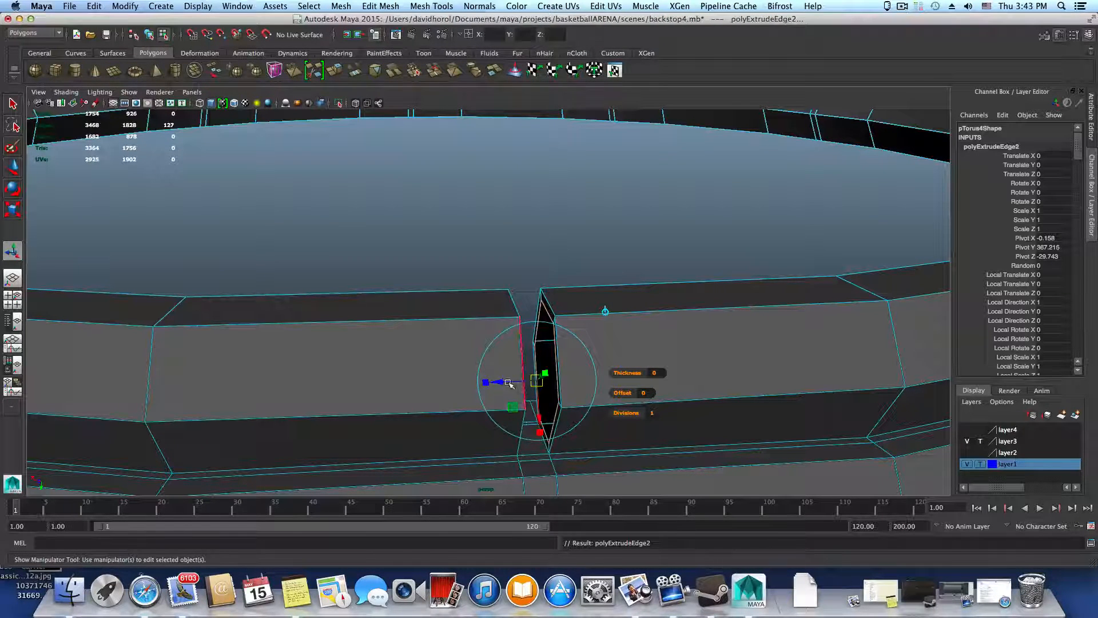
left_click_drag(499, 381, 584, 379)
right_click_drag(584, 379, 399, 348, "alt")
left_click_drag(600, 374, 662, 382, "alt")
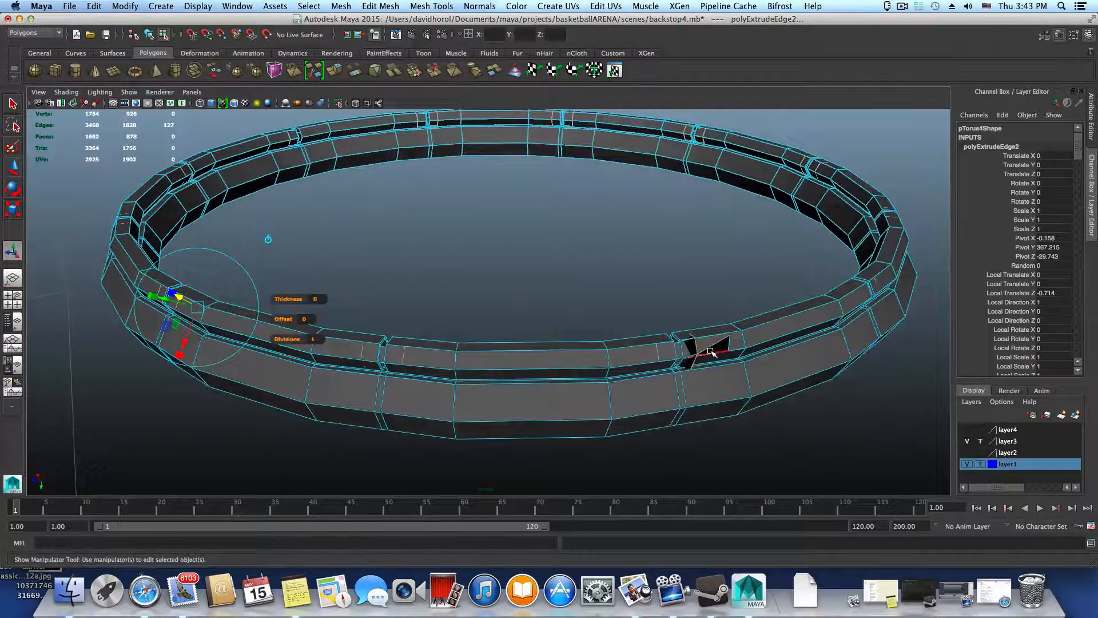
Undo the second edge extrusion with its offset and the scaling of the first extrusion
key("z")
right_click_drag(673, 374, 768, 399, "alt")
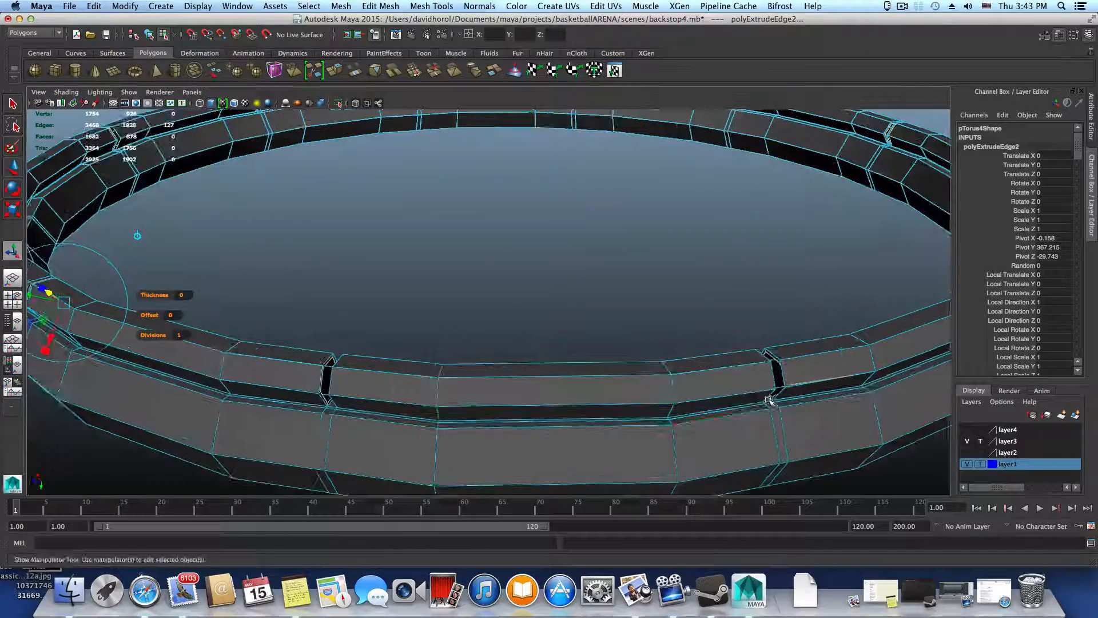
left_click_drag(769, 399, 750, 392, "alt")
key("z")
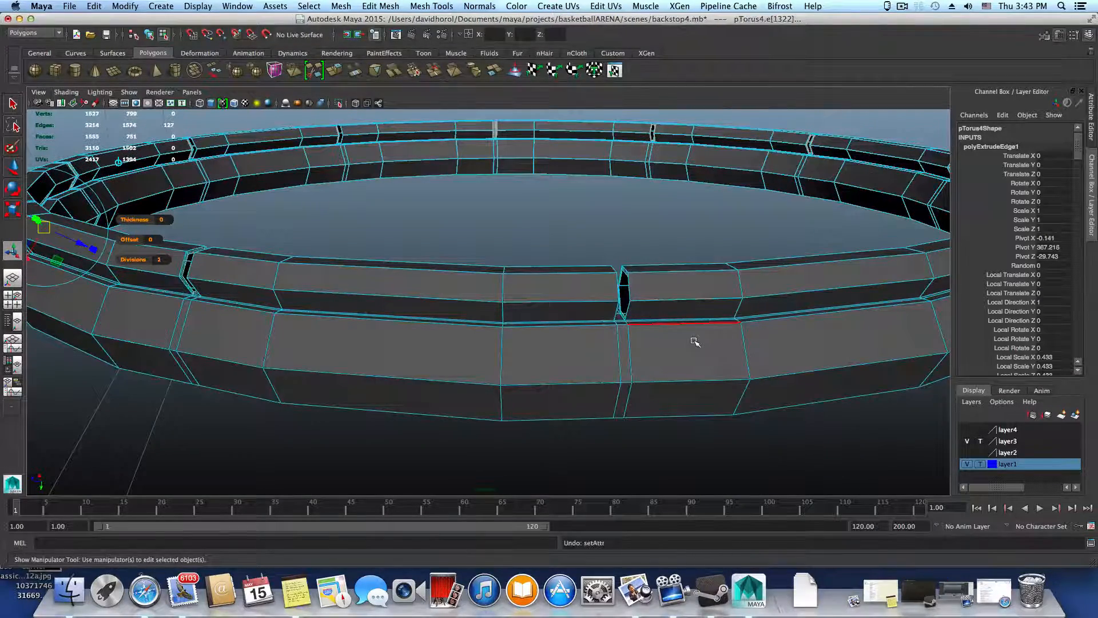
right_click_drag(695, 341, 671, 340, "alt")
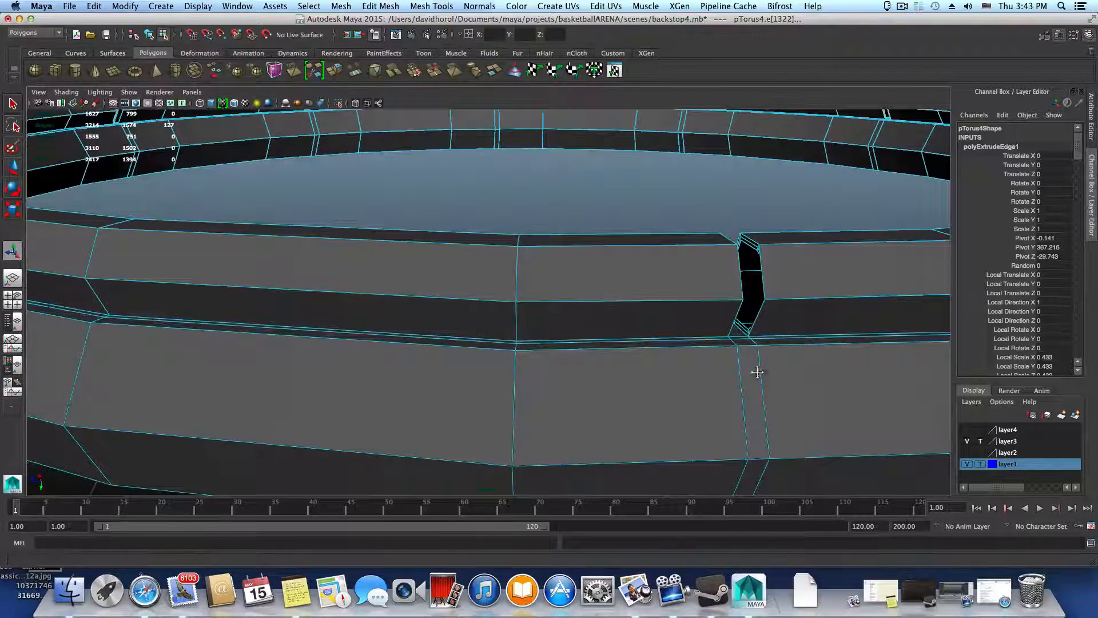
left_click_drag(758, 373, 727, 386, "alt")
key("super+z")
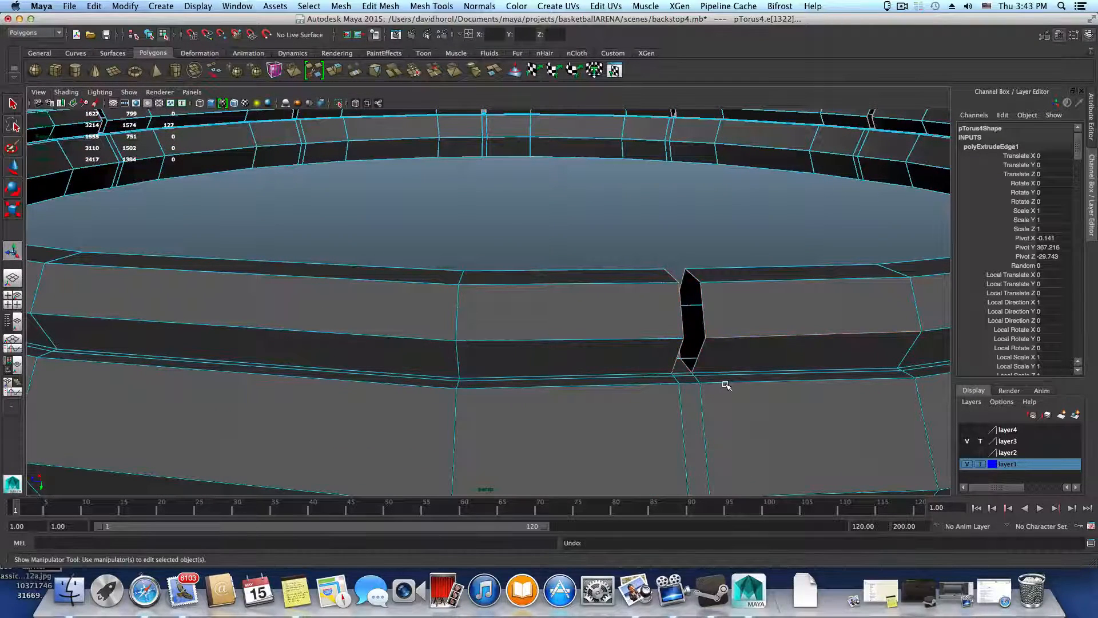
Undo the edge deselection and the first extrusion, going back to the original border edge selection
left_click(747, 326, "shift")
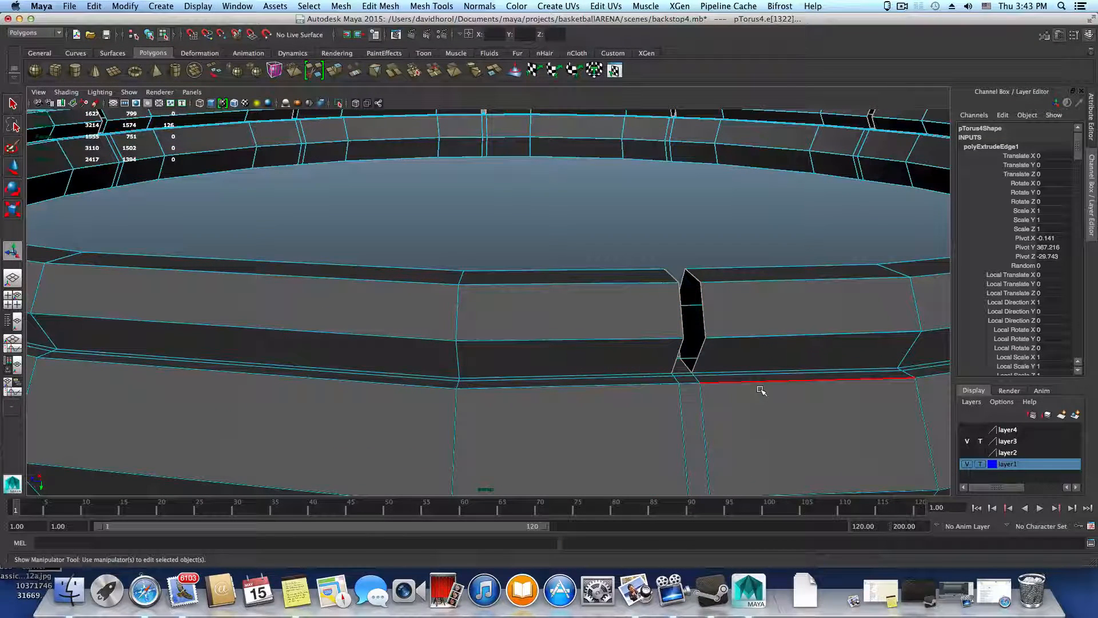
scroll(806, 382, "down", 5)
left_click_drag(807, 382, 692, 354, "alt")
key("z")
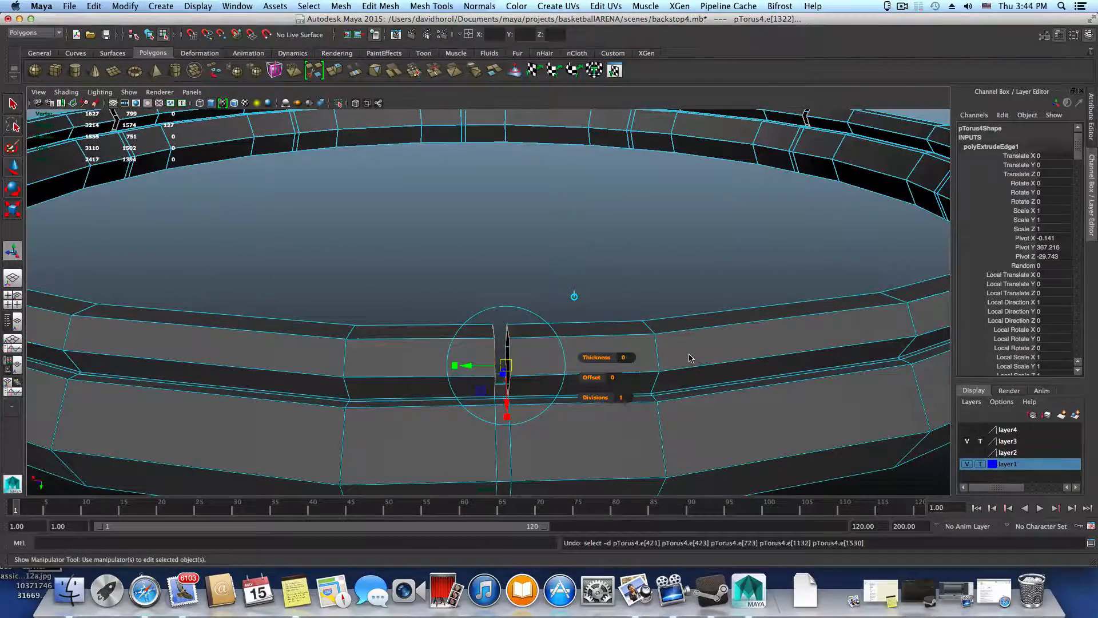
key("z")
Remove the stray lengthwise edge from the selection and add the missing border edges at the incompletely selected gaps
middle_click_drag(736, 356, 710, 357, "alt")
left_click_drag(710, 358, 547, 351, "alt")
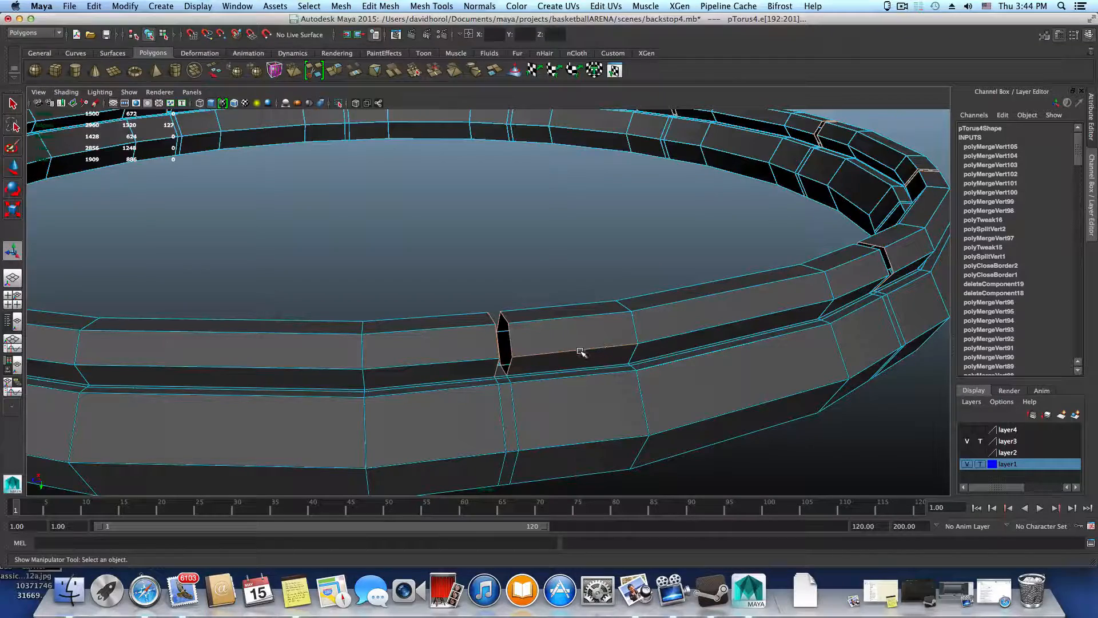
right_click_drag(581, 349, 582, 323)
left_click_drag(687, 332, 314, 298, "alt")
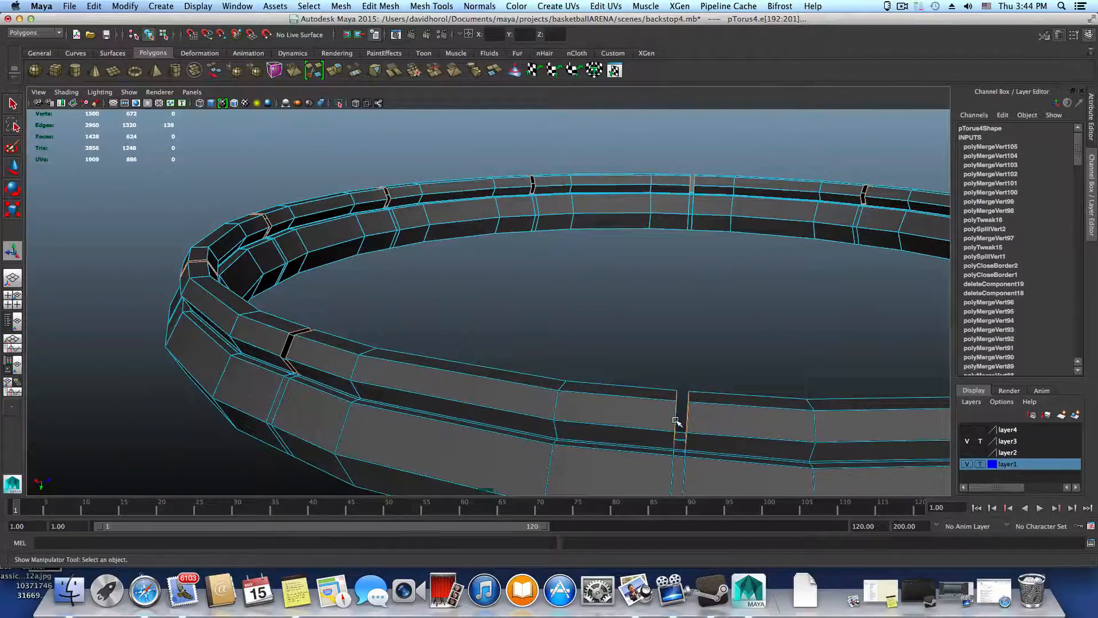
left_click_drag(676, 421, 577, 375, "alt")
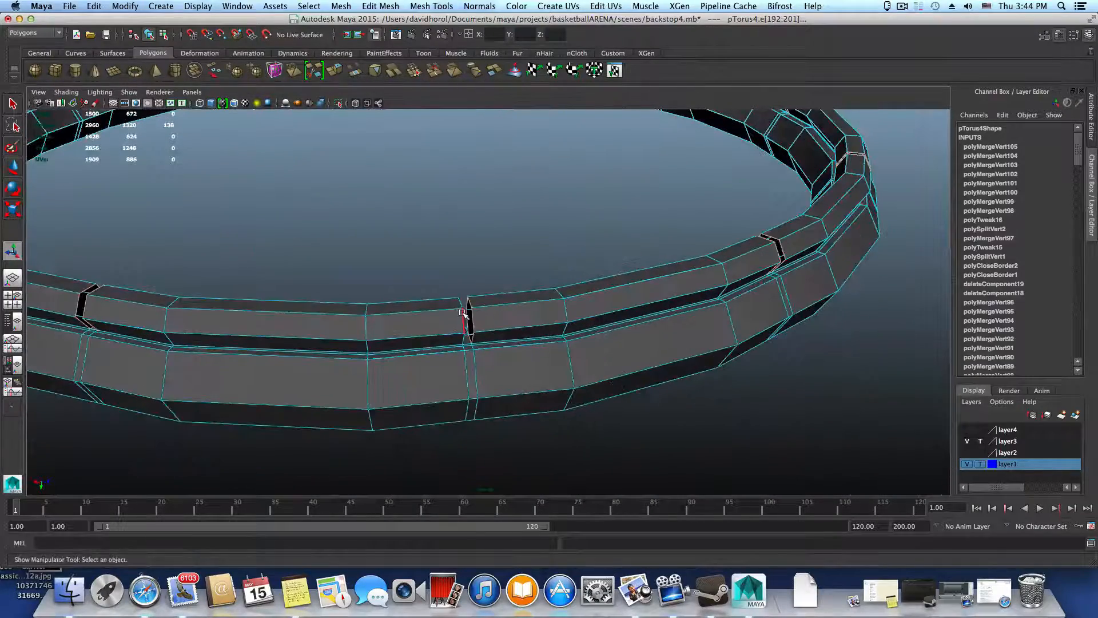
left_click_drag(593, 332, 645, 362, "alt")
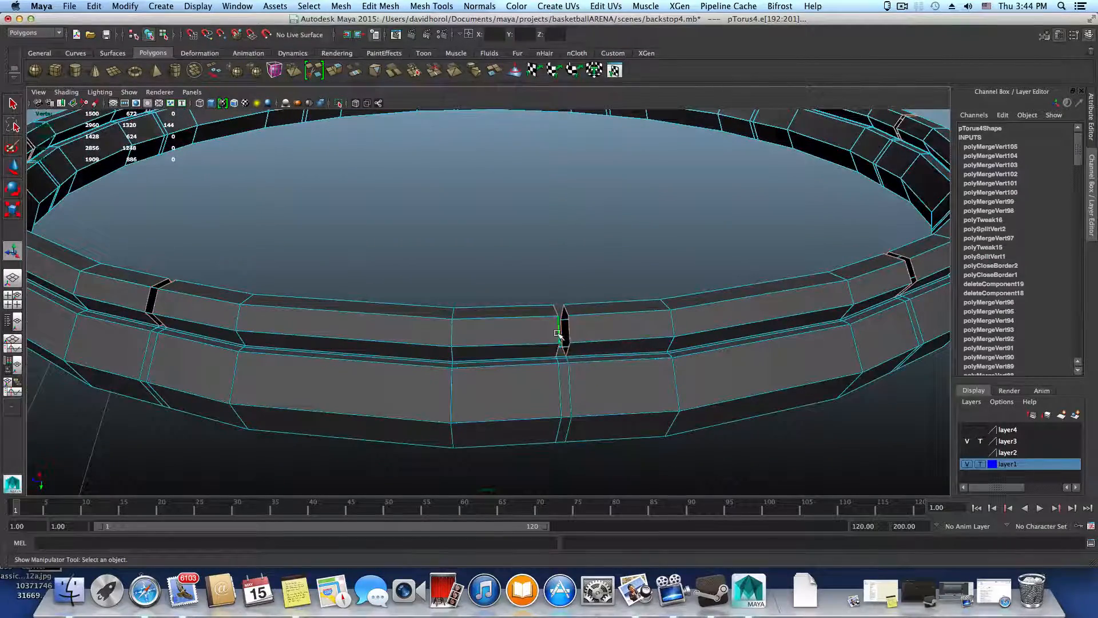
Extrude the corrected selection of gap border edges all around the thin ring
left_click_drag(738, 369, 454, 400, "alt")
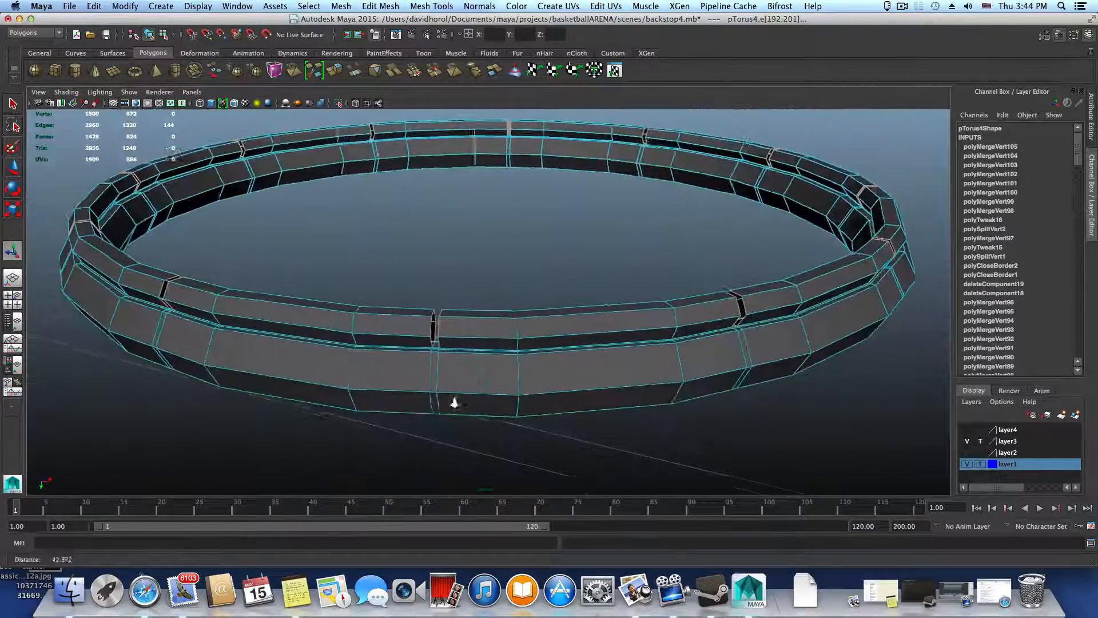
right_click_drag(453, 400, 571, 405, "alt")
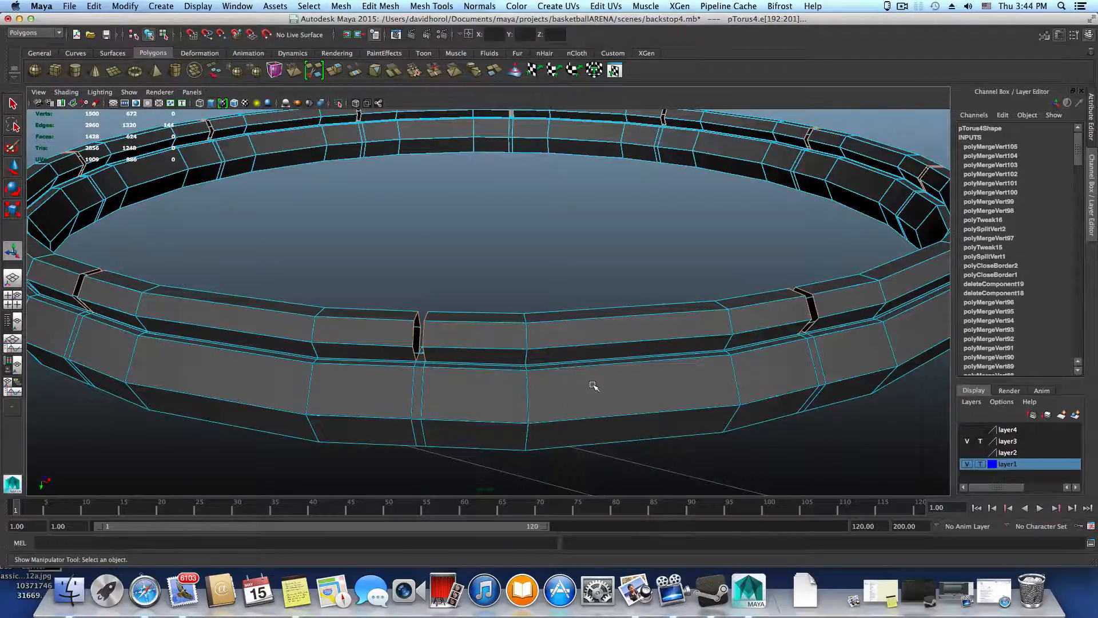
scroll(594, 383, "down", 2)
left_click_drag(595, 376, 309, 392, "alt")
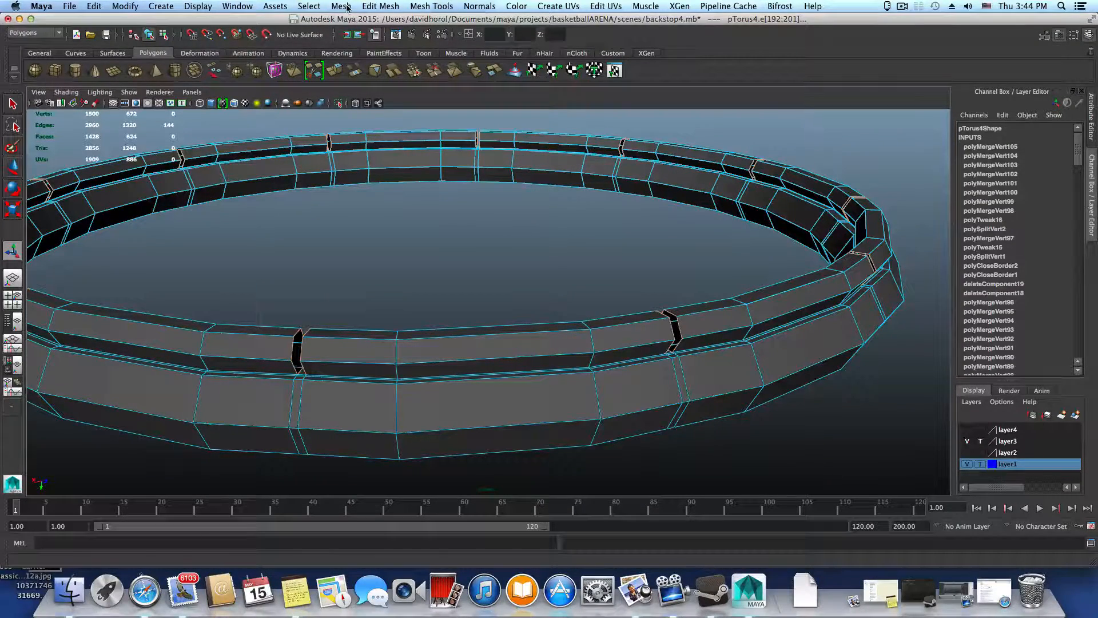
key("ctrl+e")
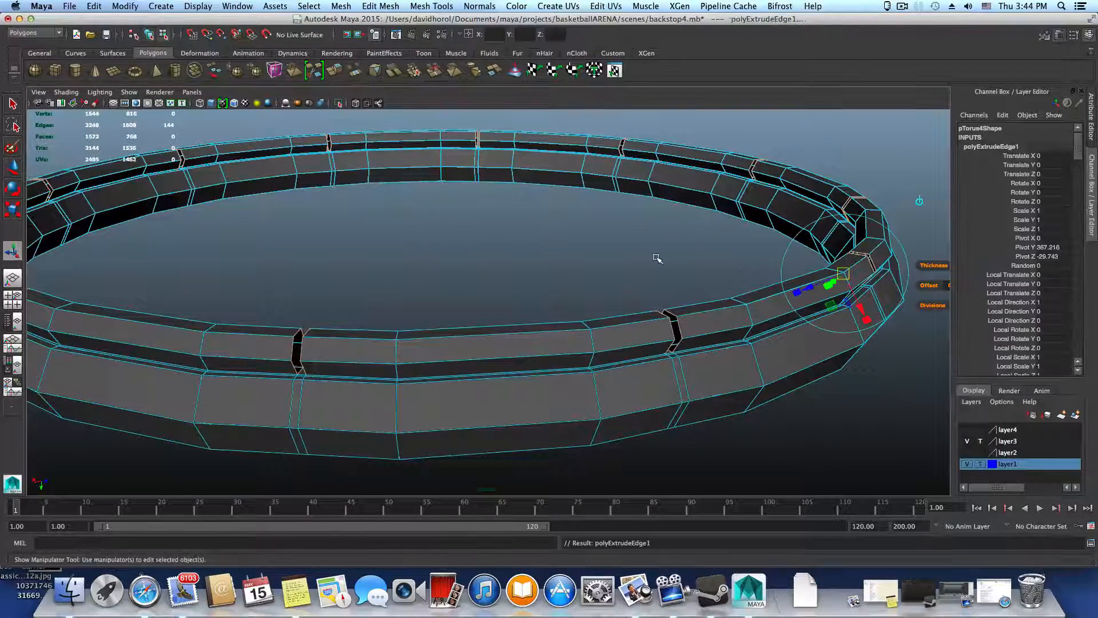
Scale the newly extruded gap edges inward uniformly to 0.9
scroll(658, 258, "down", 3)
left_click_drag(819, 366, 721, 346, "alt")
middle_click_drag(538, 384, 506, 270, "alt")
right_click_drag(506, 269, 819, 346, "alt")
left_click_drag(819, 346, 599, 490, "alt")
mouse_move(581, 428)
left_mouse_down()
mouse_move(566, 431)
mouse_move(580, 432)
left_mouse_up()
right_click_drag(583, 434, 650, 444, "alt")
middle_click_drag(649, 444, 644, 432, "alt")
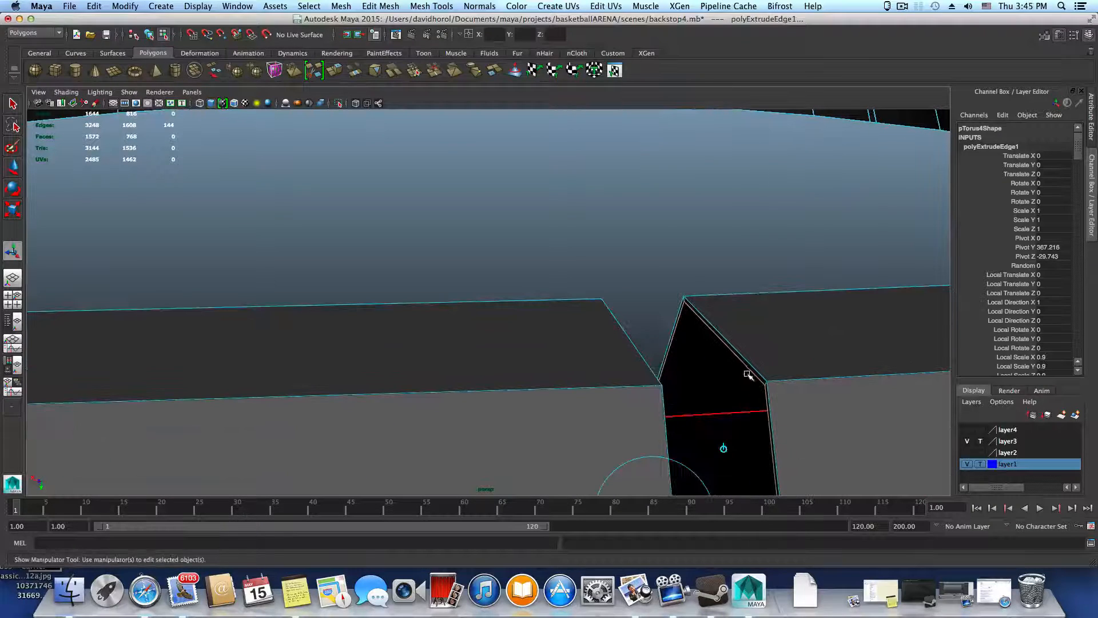
Extrude the gap edges a second time and scale the new edges inward to 0.9
left_click(342, 71)
left_click_drag(635, 313, 575, 297, "alt")
left_click(586, 280)
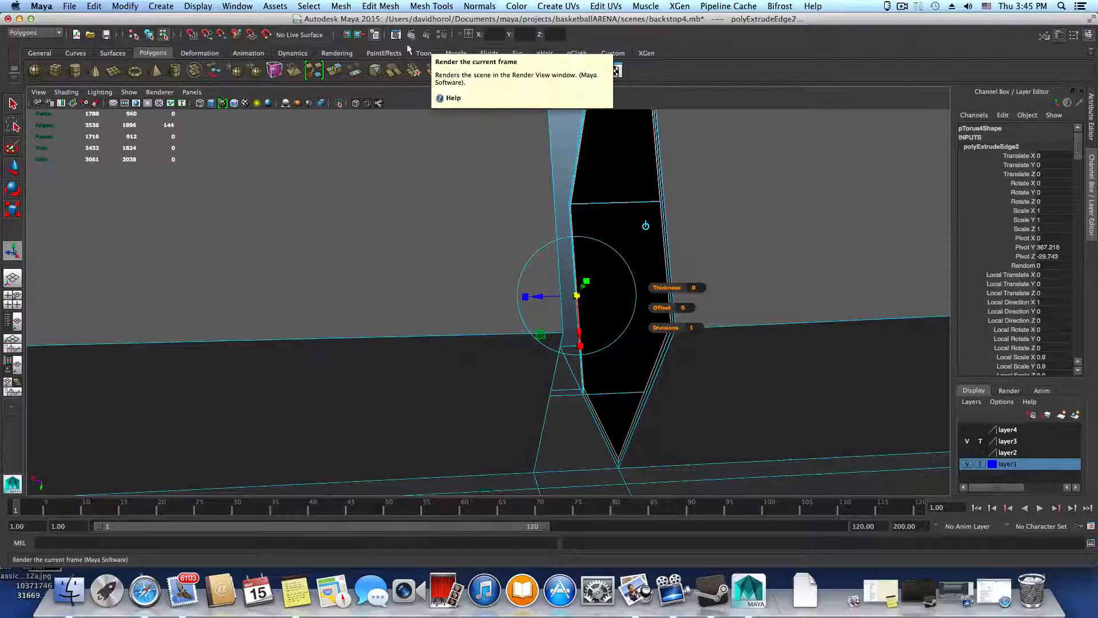
Extrude the gap edges a third time and scale the new edges inward to 0.95
left_click(335, 70)
left_click(587, 278)
mouse_move(586, 280)
left_mouse_down()
mouse_move(599, 329)
mouse_move(578, 295)
left_mouse_up()
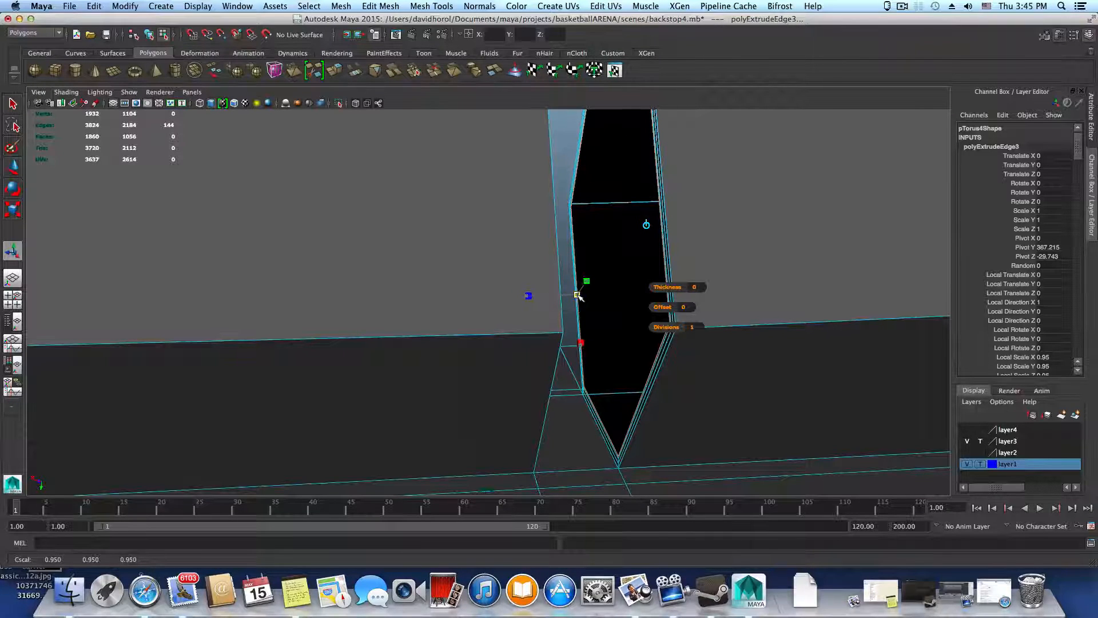
Extrude the gap edges a fourth time with a slight offset of about -0.008 along local Z
key("ctrl+e")
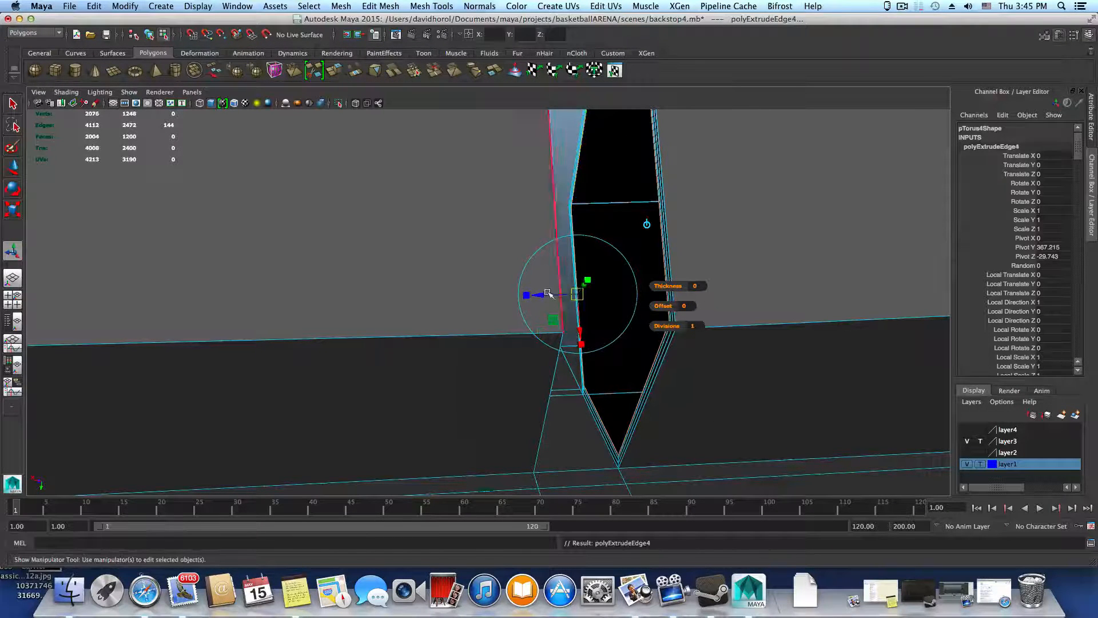
mouse_move(541, 296)
left_mouse_down()
mouse_move(654, 297)
mouse_move(540, 296)
left_mouse_up()
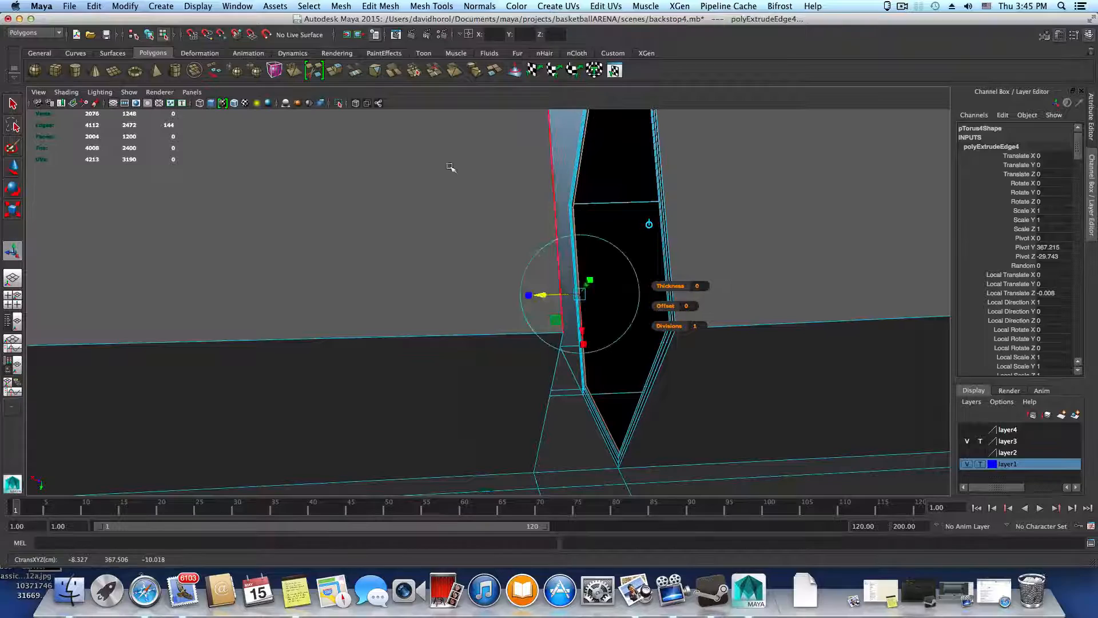
Try a fifth edge extrusion moved along local Y, and undo it together with the fourth extrusion's slight offset
left_click(338, 73)
left_click_drag(616, 294, 712, 292)
key("z")
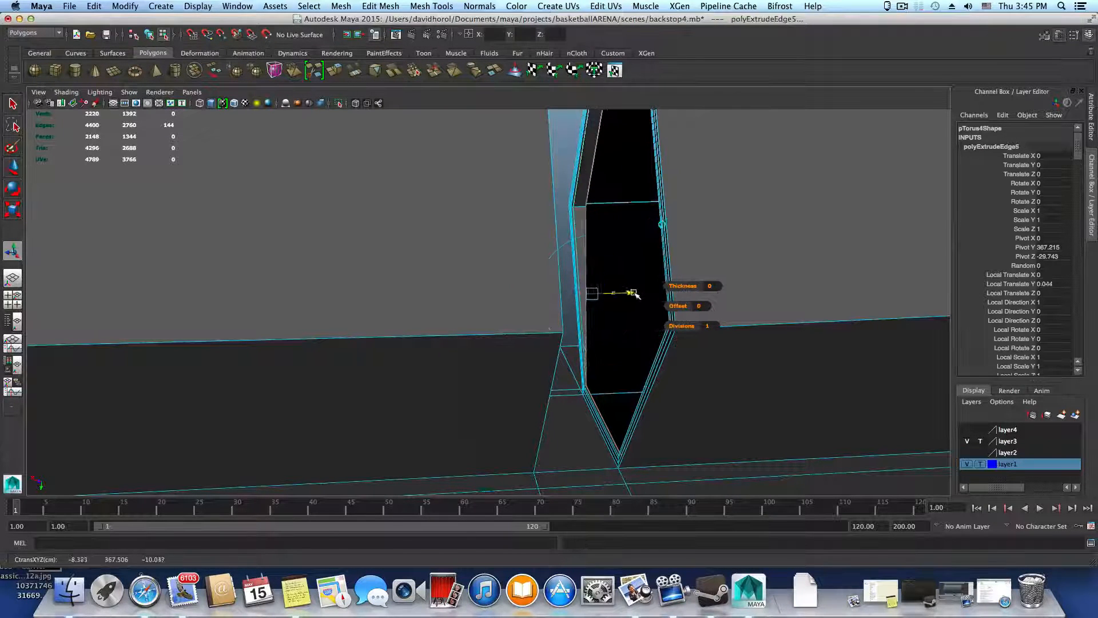
key("w")
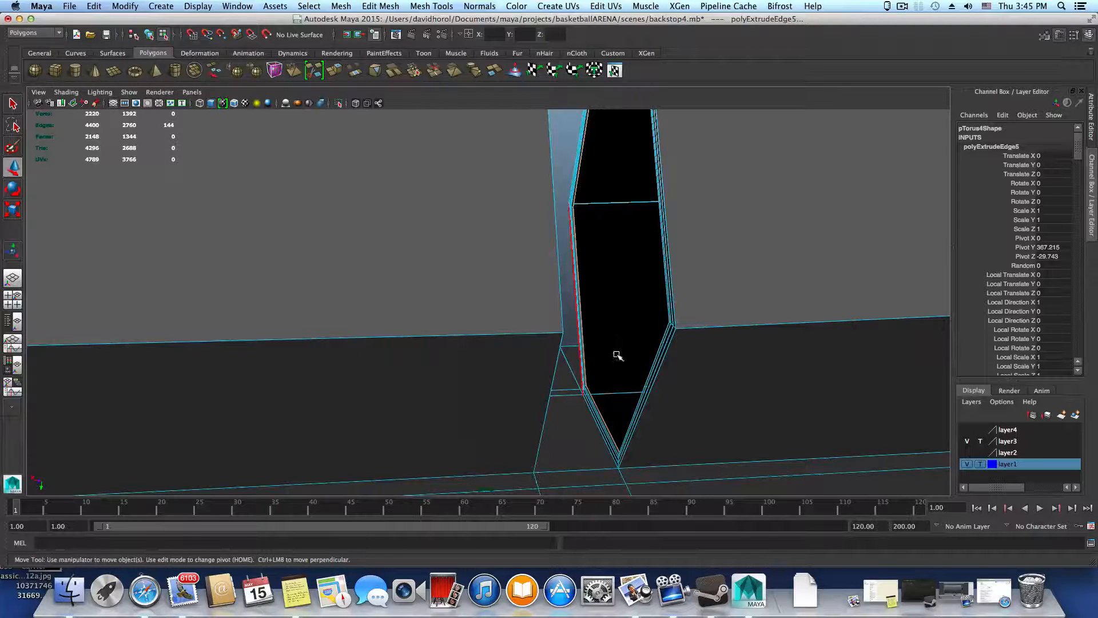
key("z")
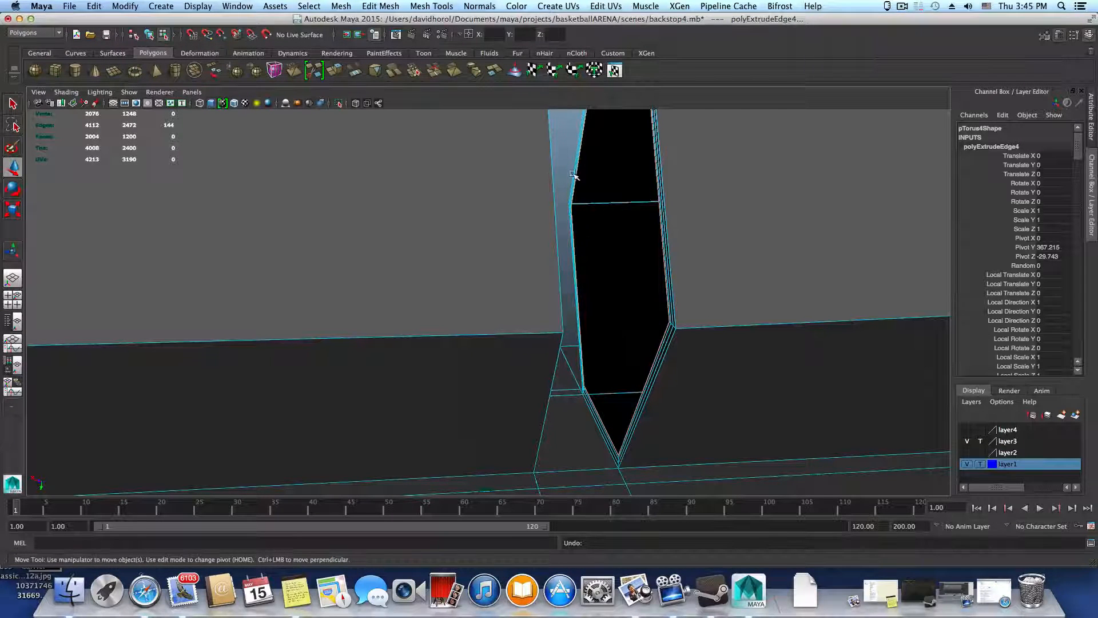
Try extruding the gap edges again with an offset along local Z, and undo that offset
left_click(337, 72)
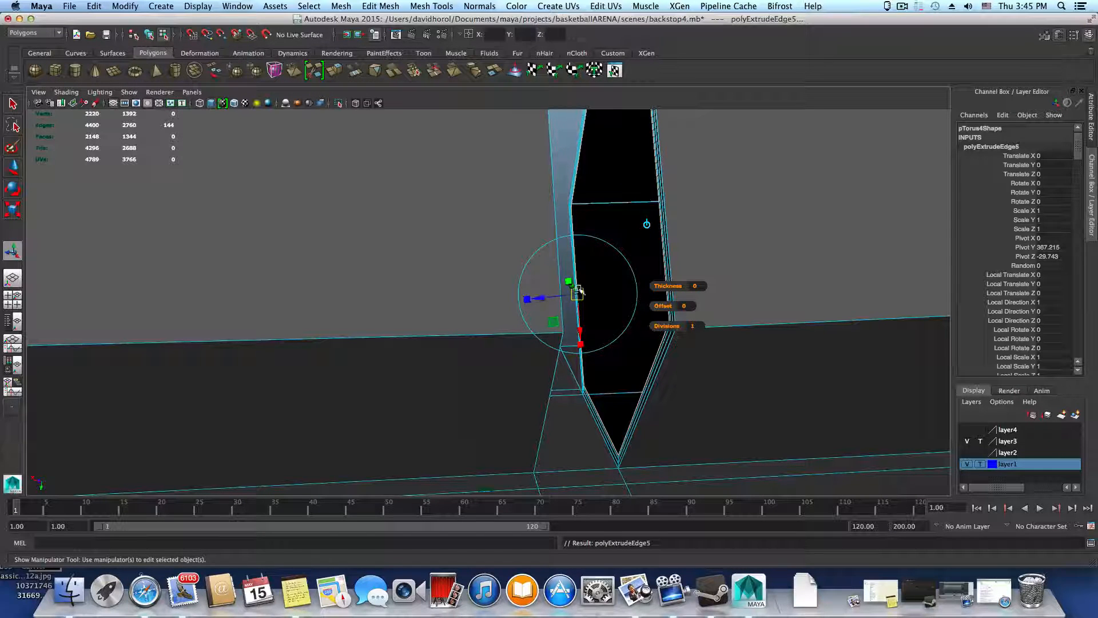
left_click_drag(575, 294, 553, 298)
key("ctrl+z")
key("ctrl+z")
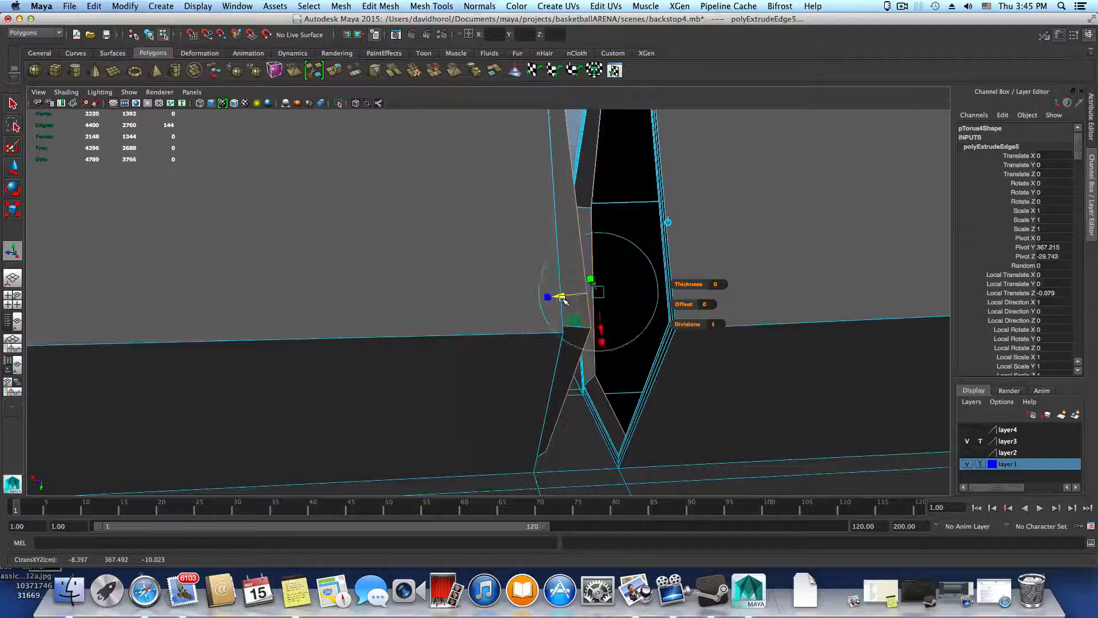
left_click_drag(621, 305, 601, 324, "alt")
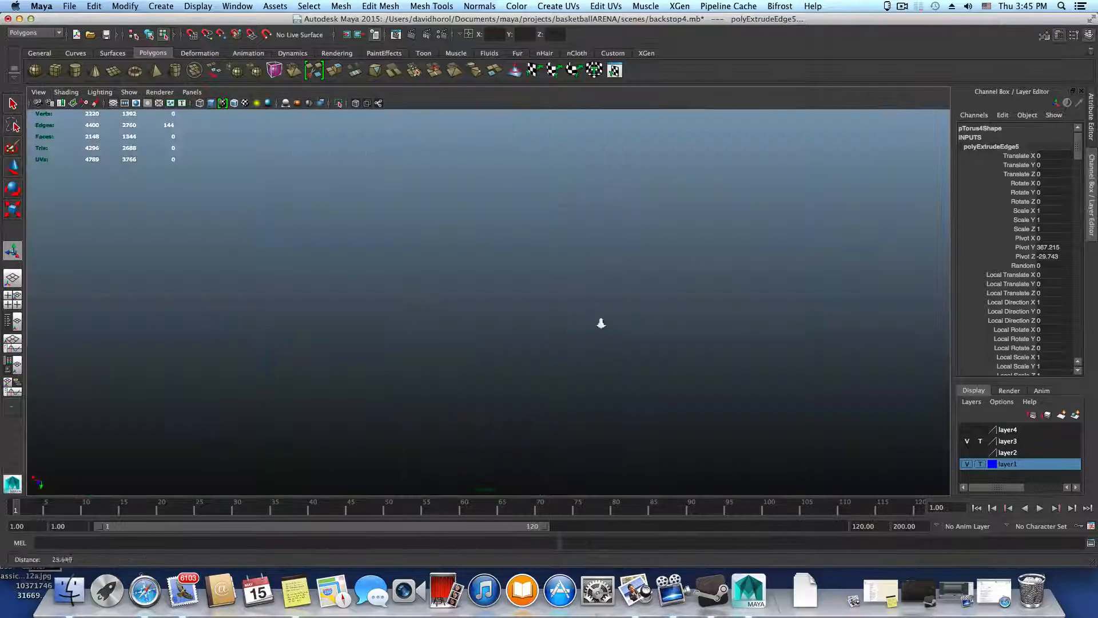
right_click_drag(601, 323, 484, 307, "alt")
left_click_drag(484, 307, 598, 255, "alt")
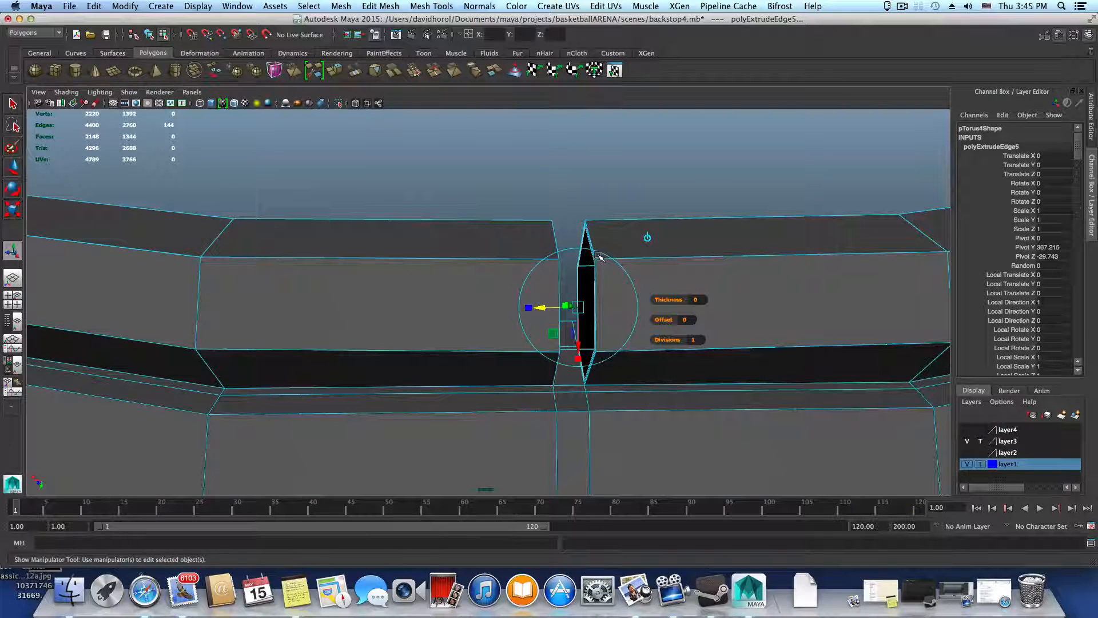
Try one more extrusion of the gap edges, and undo it together with the previous trial extrusion
left_click(336, 72)
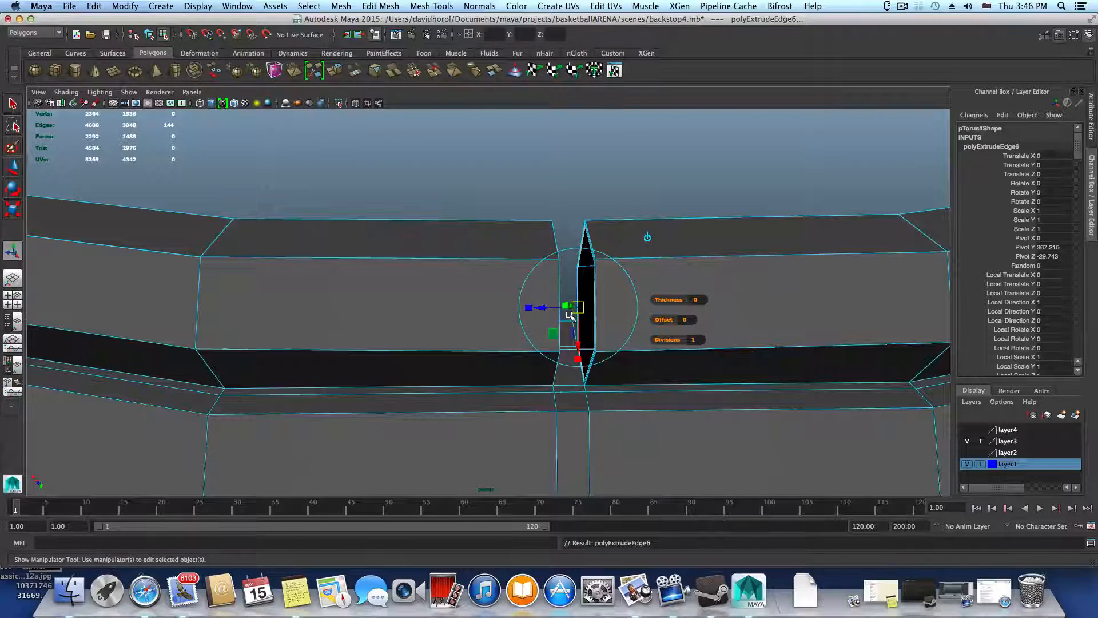
key("w")
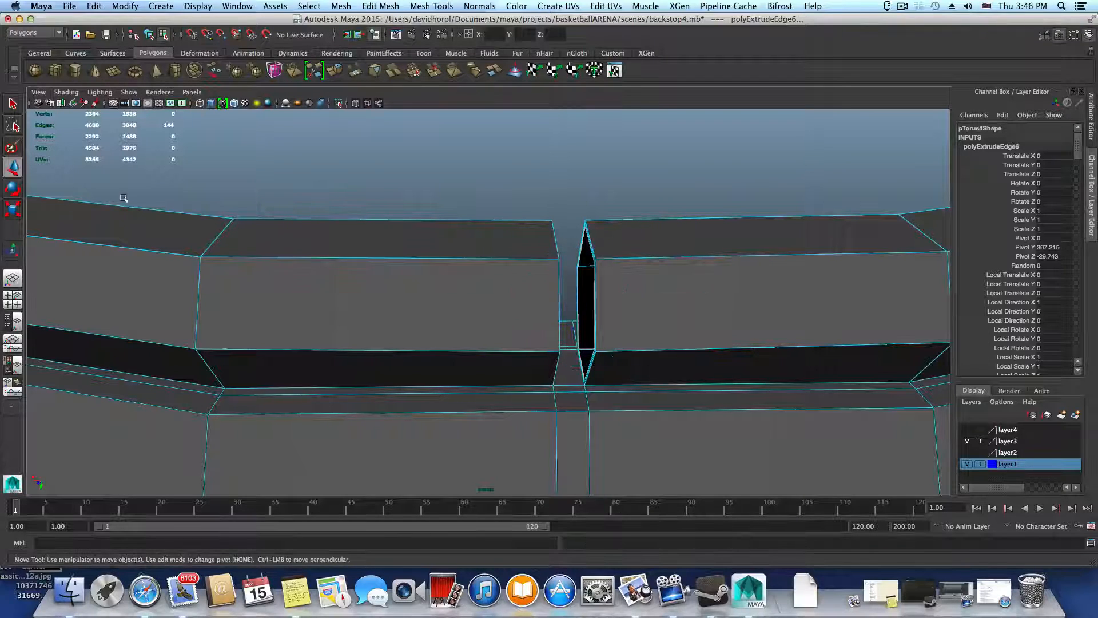
key("r")
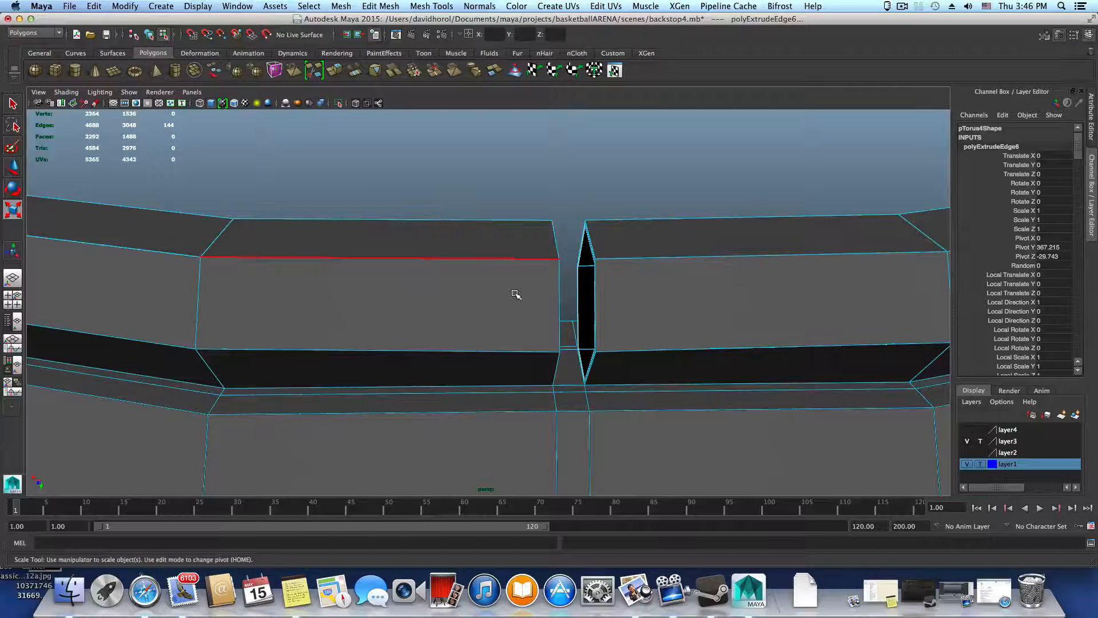
key("ctrl+z")
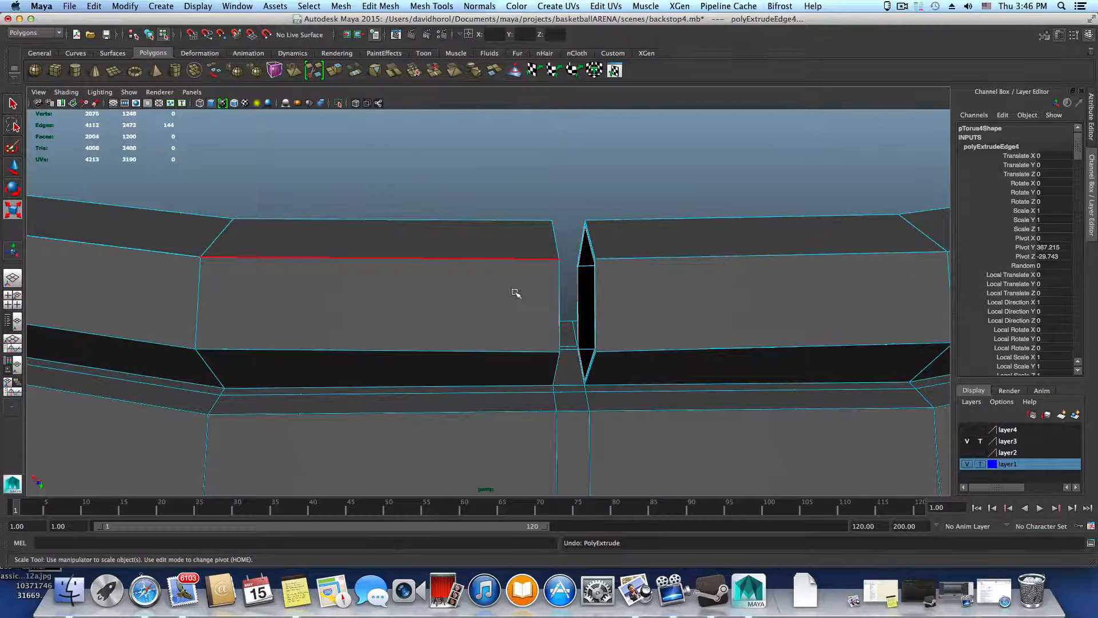
Return to object selection and display the whole ring in smooth mesh preview
key("F8")
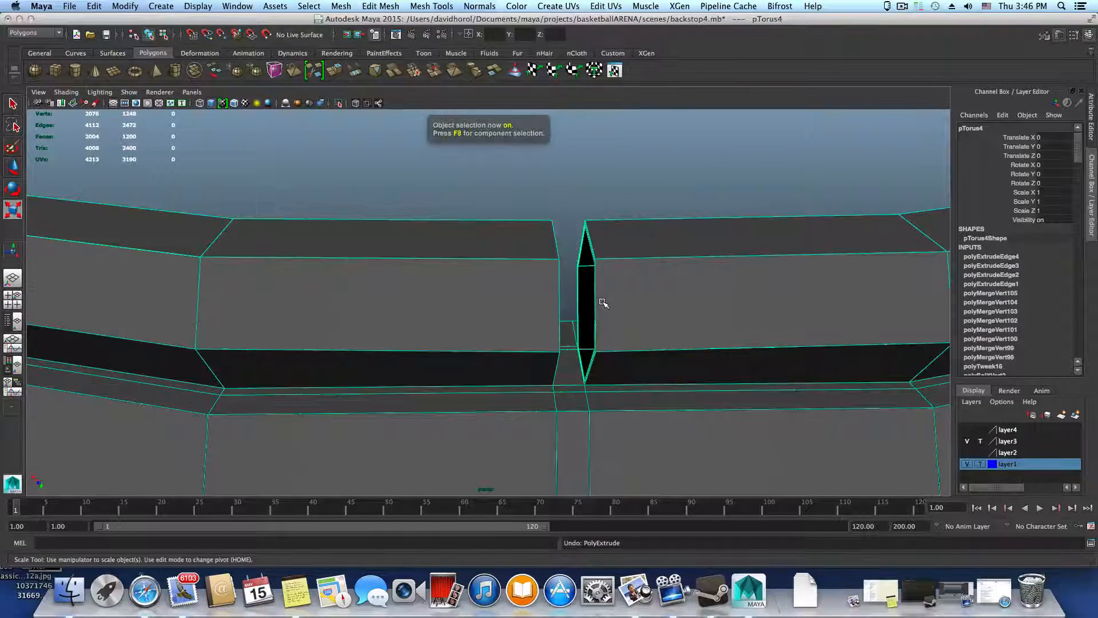
key("3")
scroll(604, 303, "down", 10)
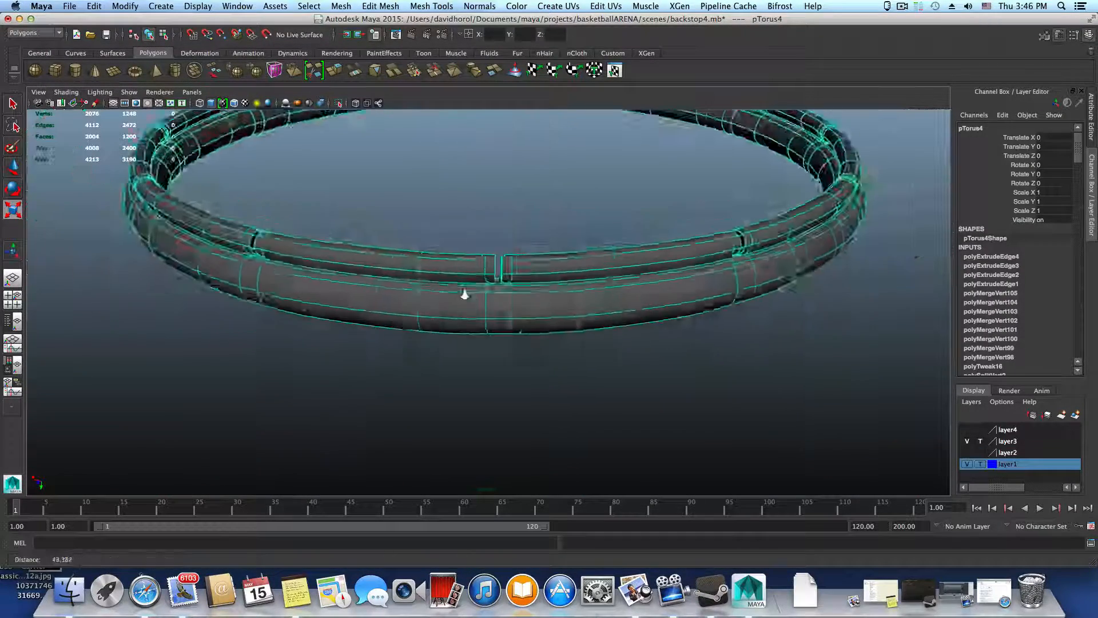
left_click_drag(465, 295, 503, 260, "alt")
scroll(505, 365, "down", 5)
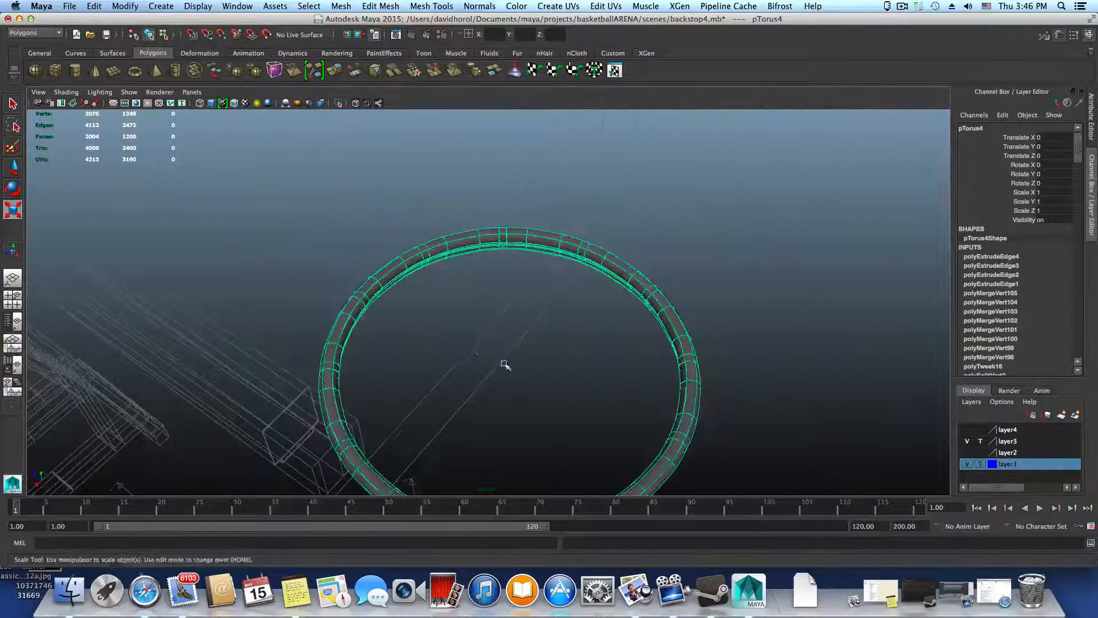
left_click_drag(505, 366, 446, 309, "alt")
scroll(590, 382, "down", 3)
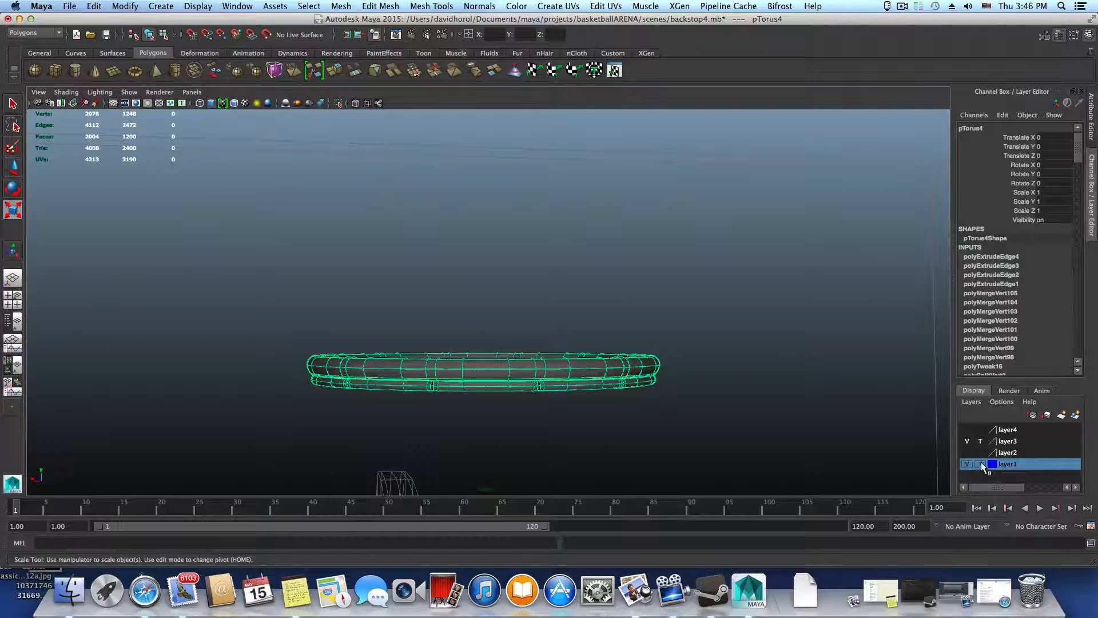
Make layer4 visible and bring both the ring and the torus beneath it into view
left_click(967, 430)
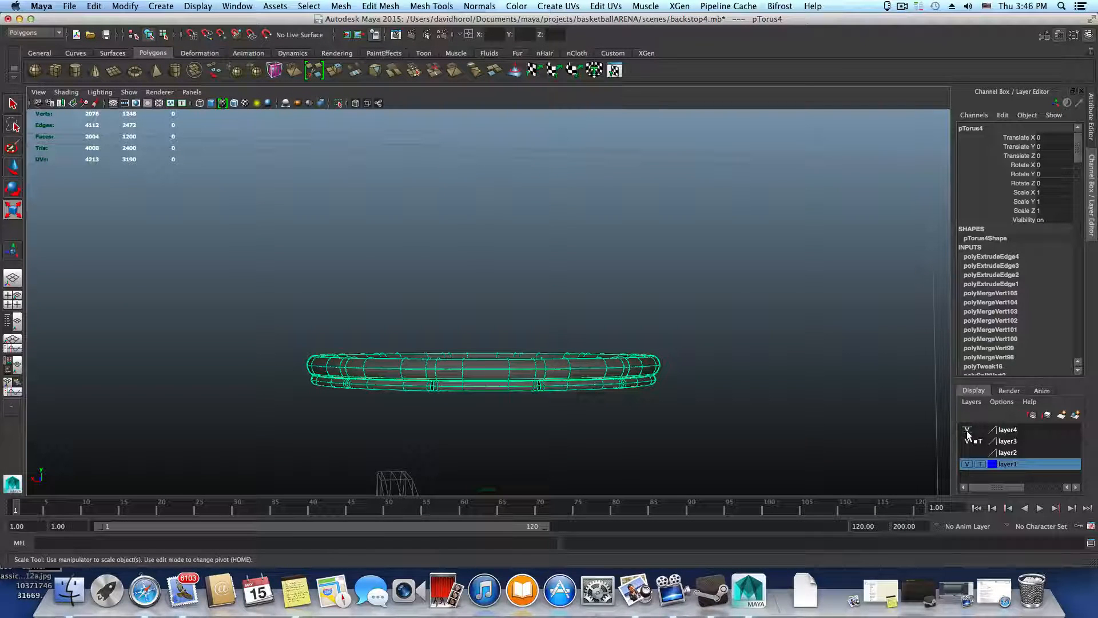
left_click(966, 430)
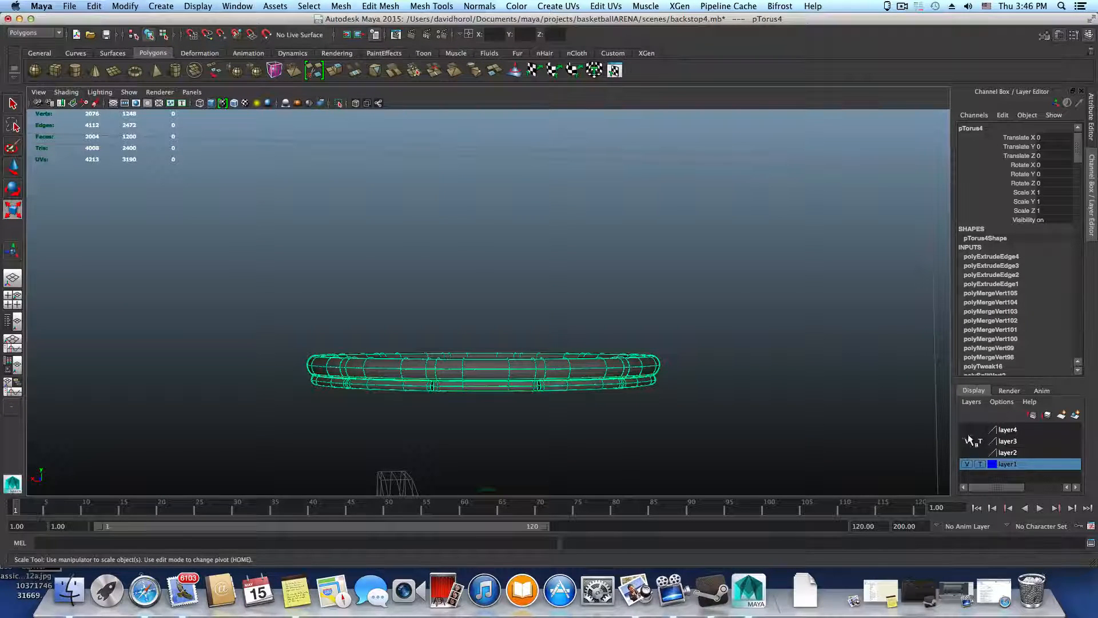
scroll(617, 468, "down", 10)
left_click_drag(600, 462, 468, 442, "alt")
right_click_drag(468, 442, 681, 464, "alt")
middle_click_drag(471, 424, 479, 379, "alt")
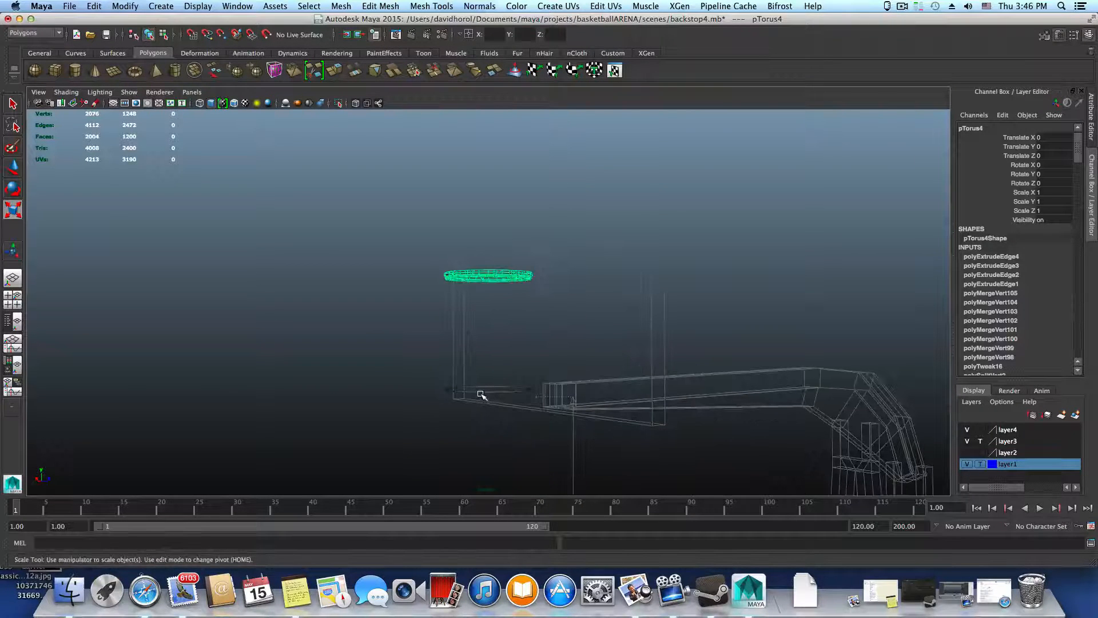
Move the lower torus straight up to Translate Y 367.264 so it lines up with the detailed ring
left_click(482, 393)
key("w")
left_click_drag(489, 340, 489, 227)
right_click_drag(490, 247, 574, 404, "alt")
middle_click_drag(573, 404, 578, 452, "alt")
left_click_drag(494, 237, 494, 241)
right_click_drag(497, 250, 651, 295, "alt")
left_click_drag(503, 244, 497, 245)
left_click_drag(673, 299, 498, 318, "alt")
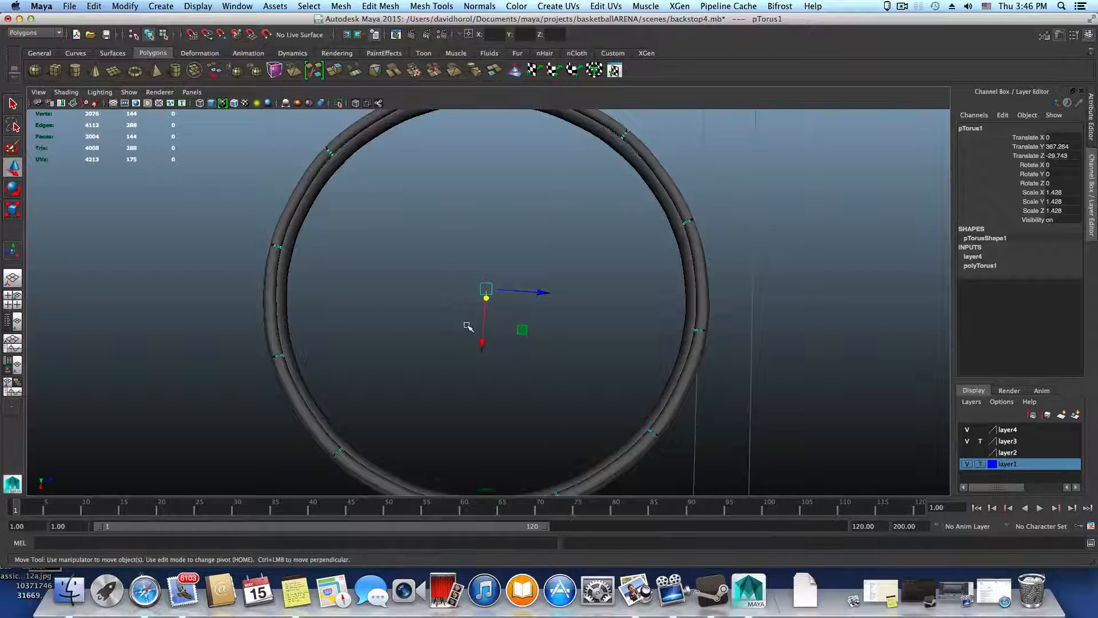
Scale the raised torus uniformly to 1.439 to fit it against the detailed ring
key("r")
left_click_drag(489, 288, 491, 289)
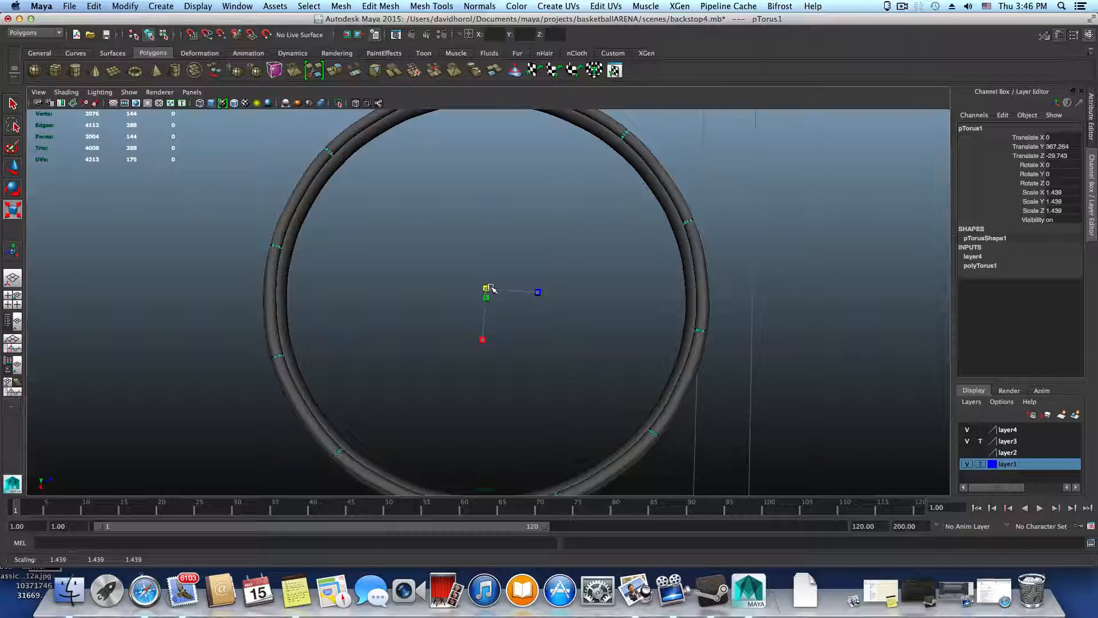
left_click_drag(510, 358, 524, 183, "alt")
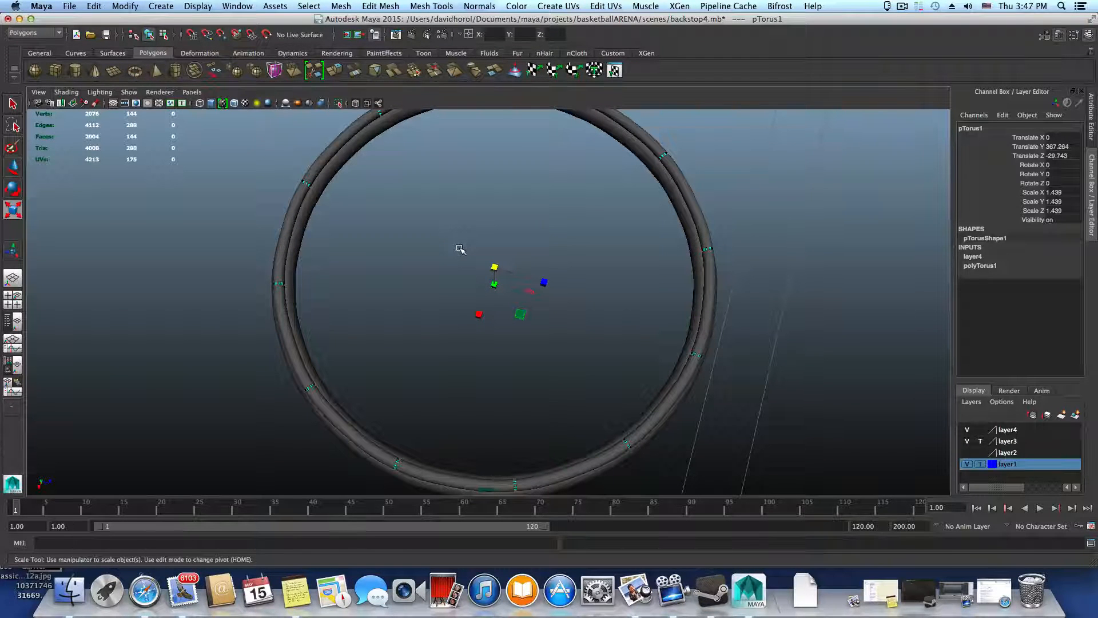
left_click_drag(460, 249, 451, 287, "alt")
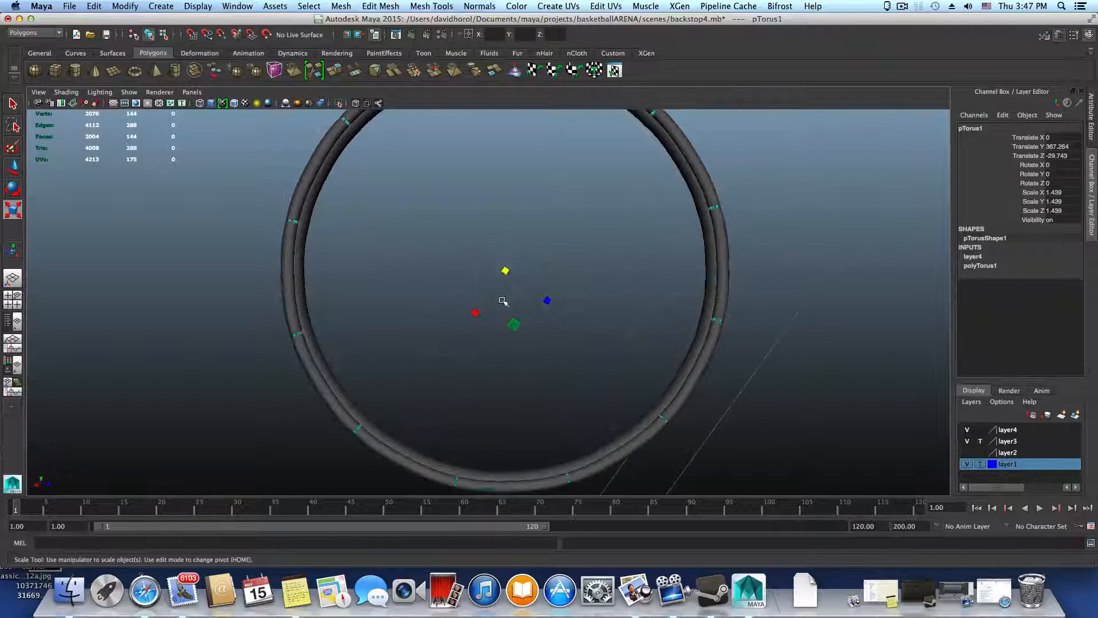
scroll(491, 410, "down", 5)
left_click_drag(488, 385, 515, 475, "alt")
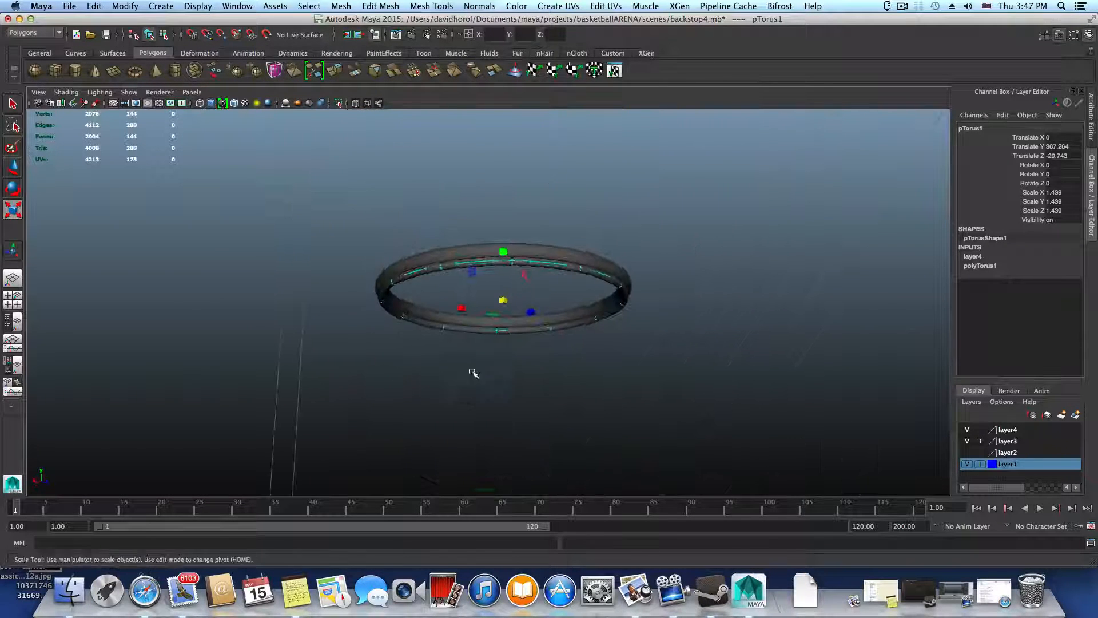
Save the scene as a new file named backstop6.mb in the scenes folder
left_click(78, 6)
left_click(92, 63)
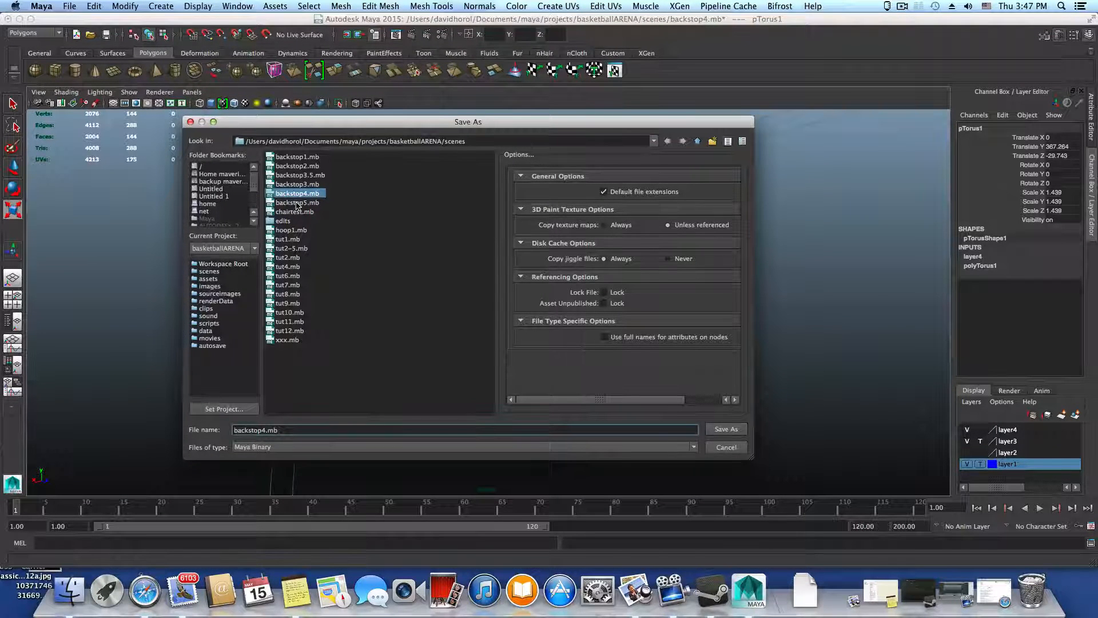
left_click(265, 431)
key("BackSpace")
type("6")
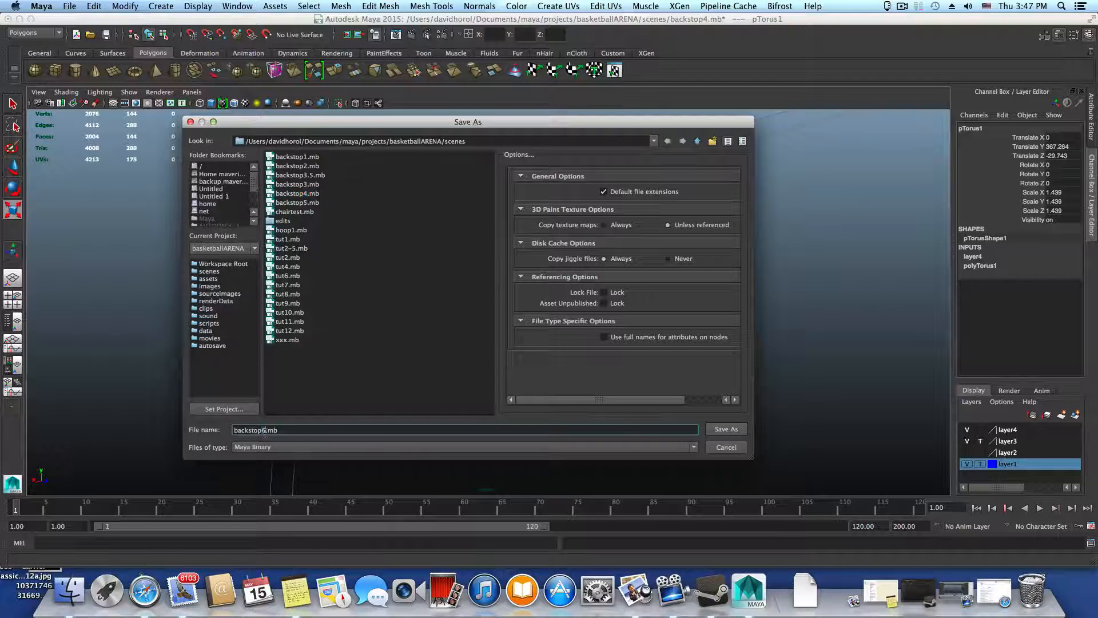
left_click(724, 430)
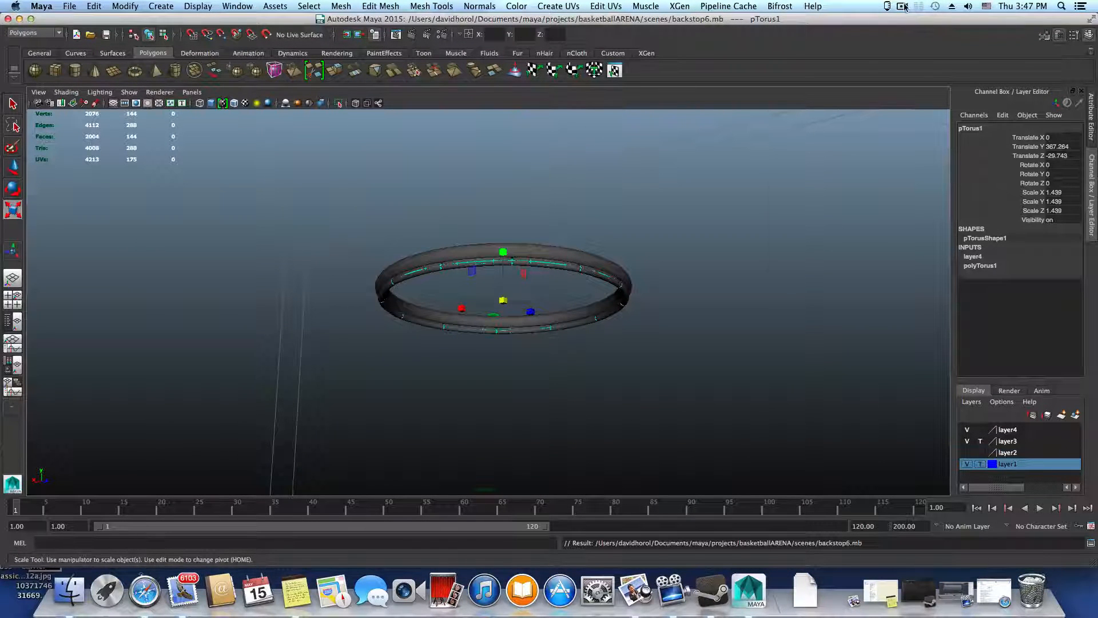
left_click(777, 37)
left_click(902, 7)
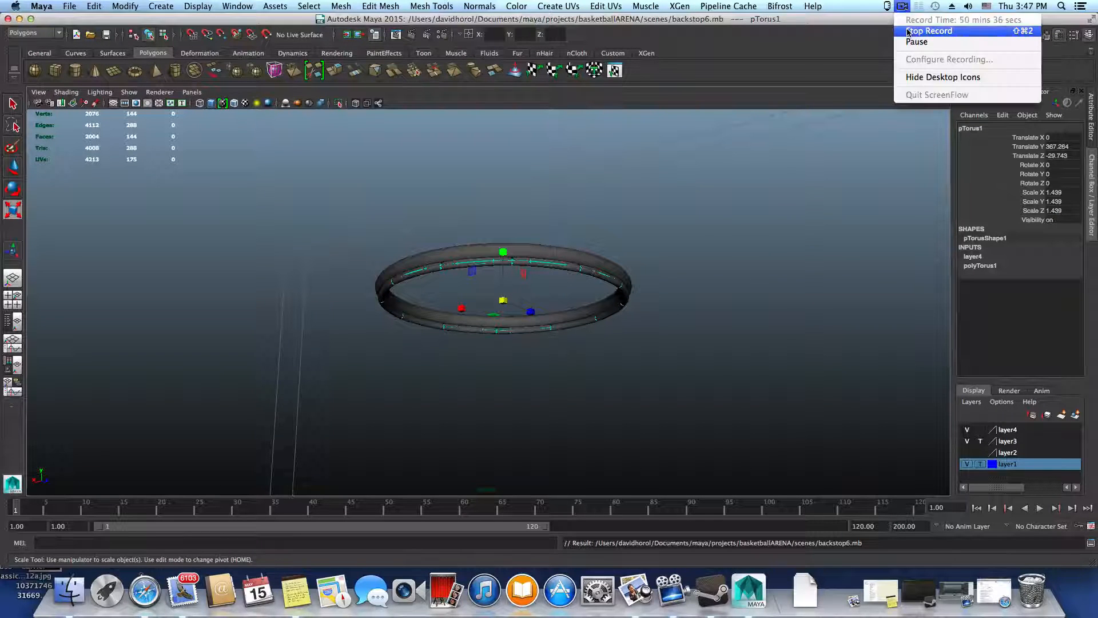